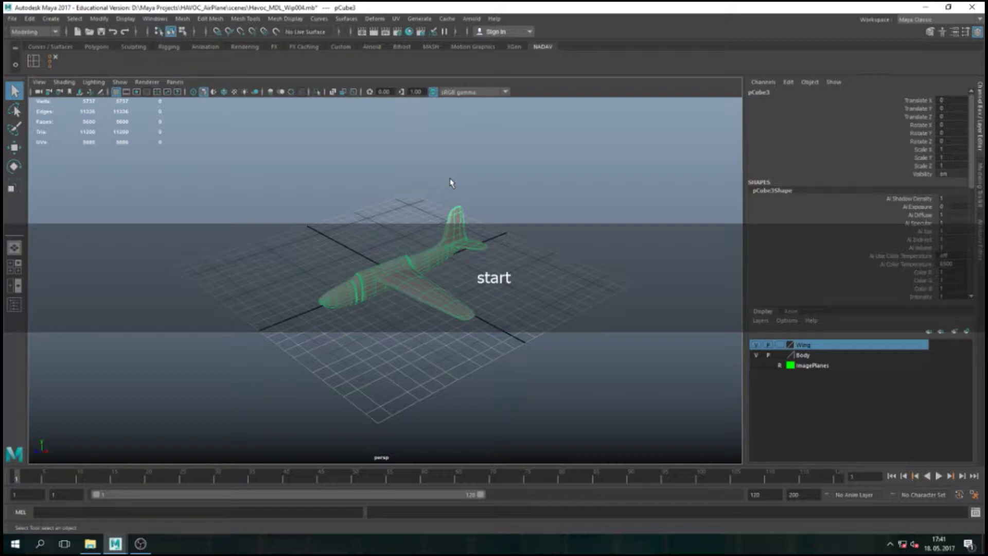
Hide the airplane model so the viewport is empty
left_click(390, 191)
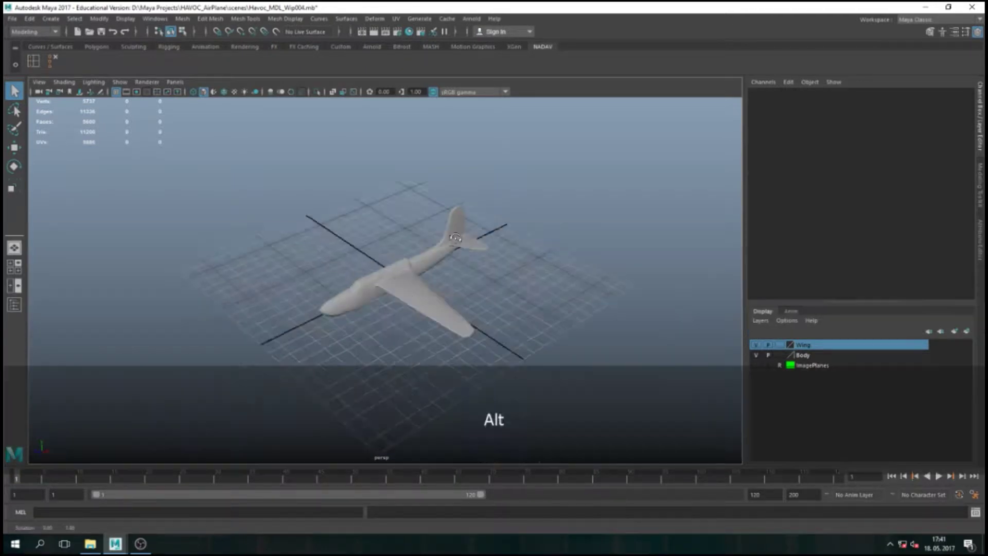
left_click_drag(482, 261, 404, 260, "alt")
left_click(402, 268)
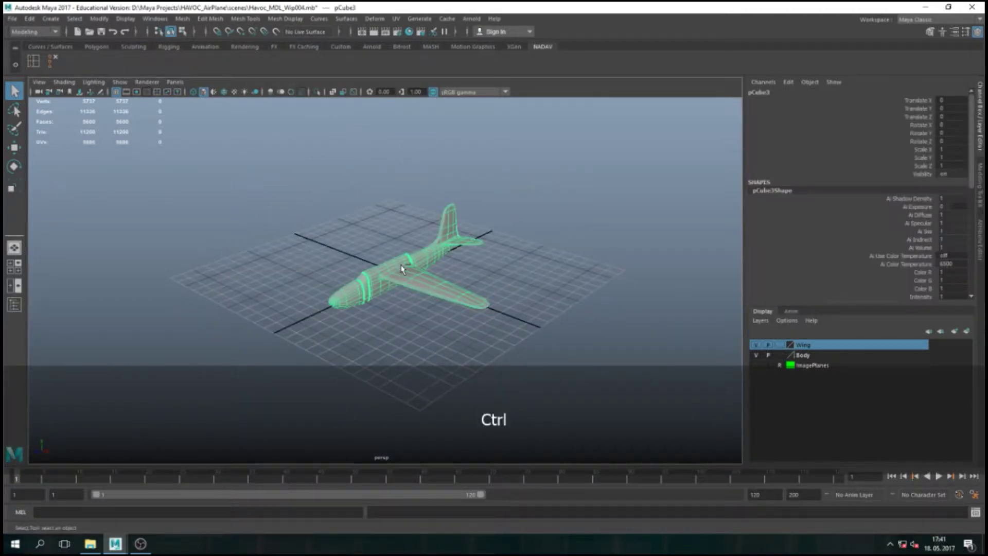
key("ctrl+h")
Create a polygon cube at the grid origin and frame it in the perspective view
left_click(50, 18)
mouse_move(97, 54)
left_click(205, 74)
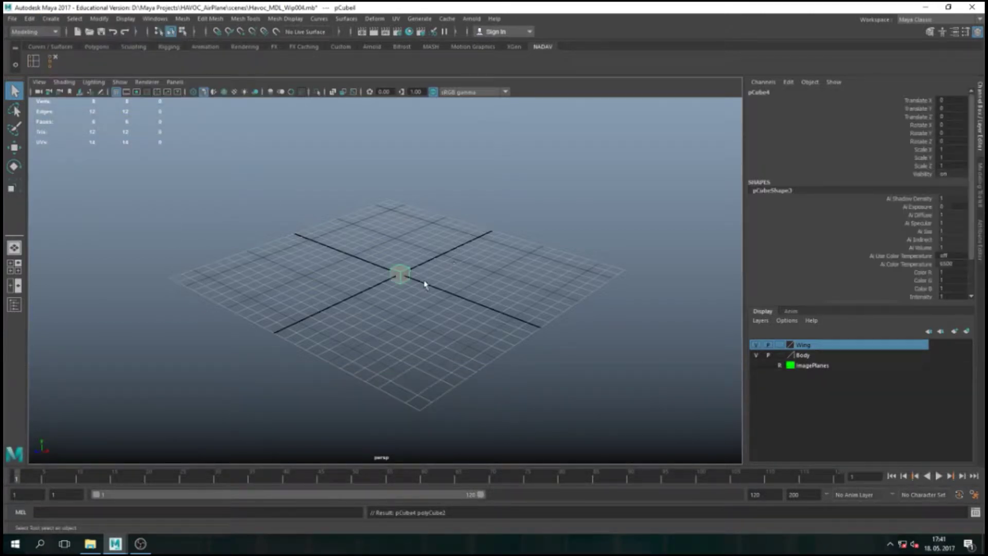
key("f")
scroll(419, 243, "down", 5)
scroll(419, 242, "up", 2)
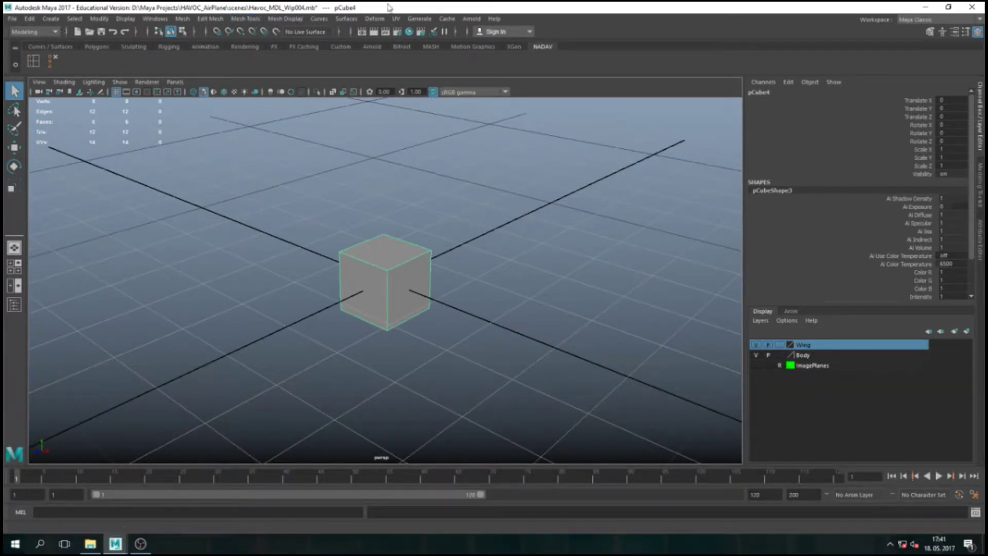
Open the UV Editor for the cube and arrange it so the cube and its UV layout are both visible
left_click(397, 19)
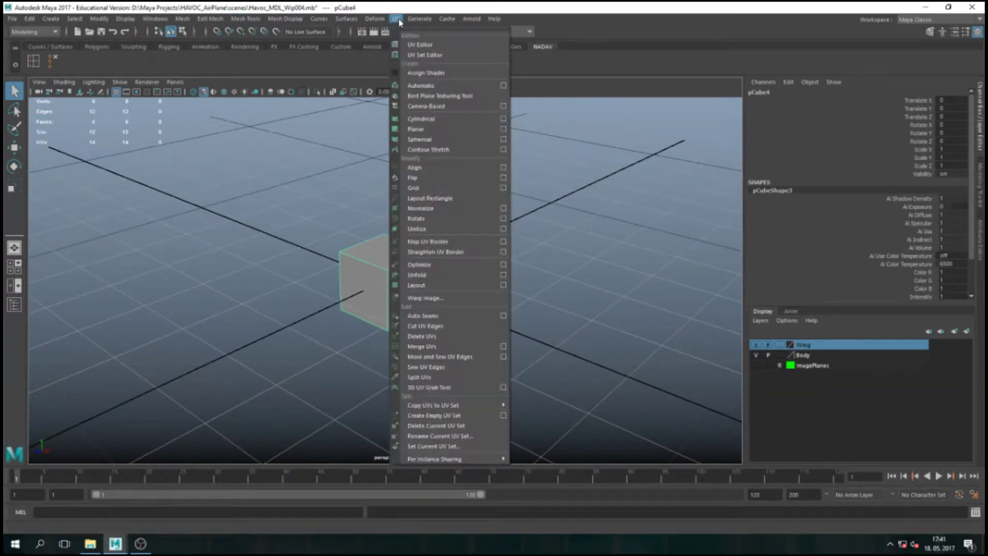
left_click(453, 45)
left_click_drag(432, 116, 710, 58)
scroll(681, 256, "down", 5)
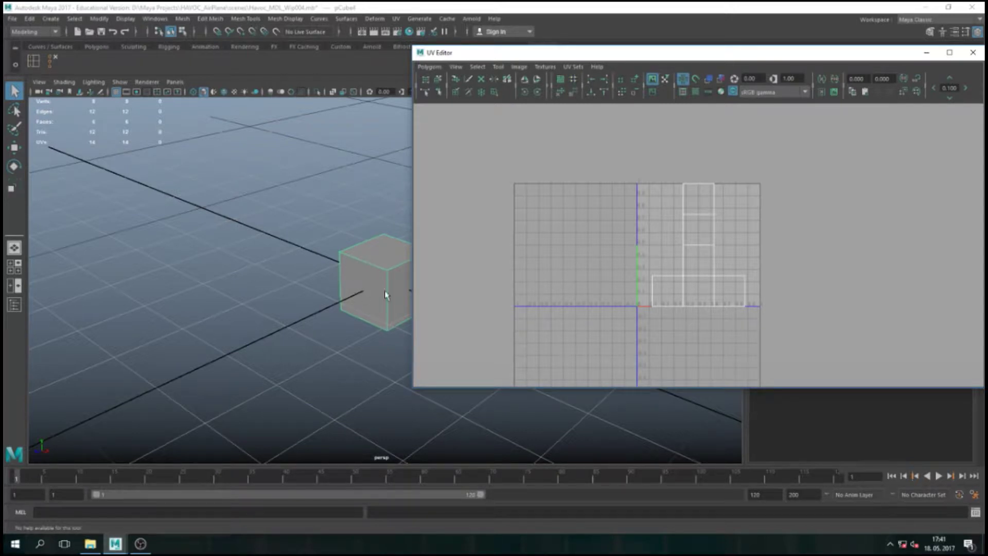
Select individual faces of the cube in face mode to examine which square of the UV layout each one matches
left_click(384, 254)
right_click_drag(384, 255, 386, 277)
left_click(383, 253)
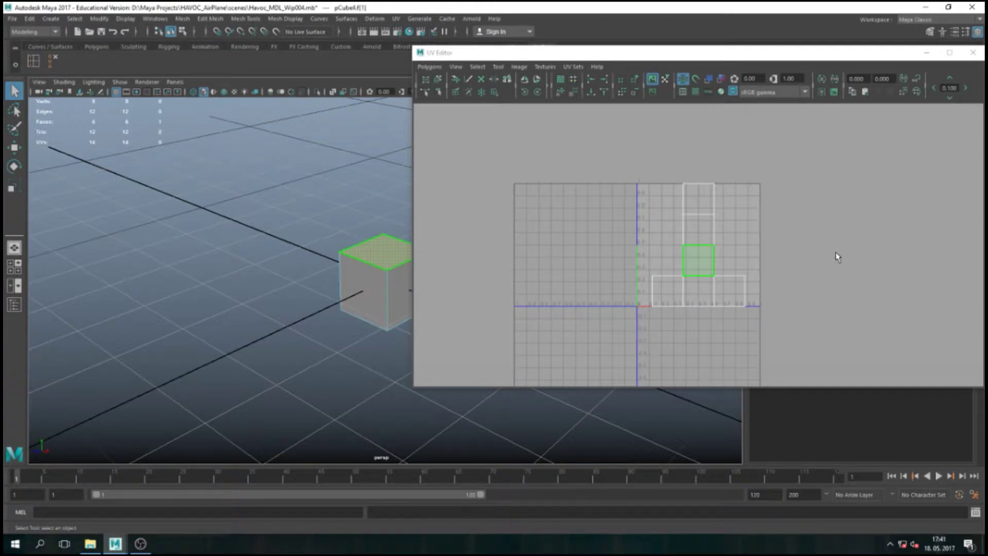
left_click(360, 294)
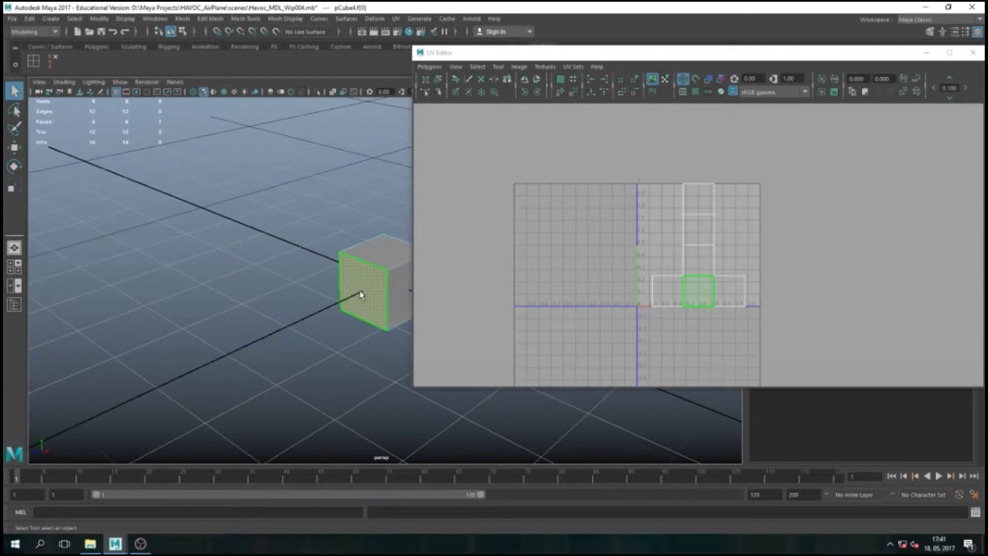
key("alt")
left_click_drag(368, 307, 368, 338, "alt")
left_click(381, 308)
left_click(398, 275)
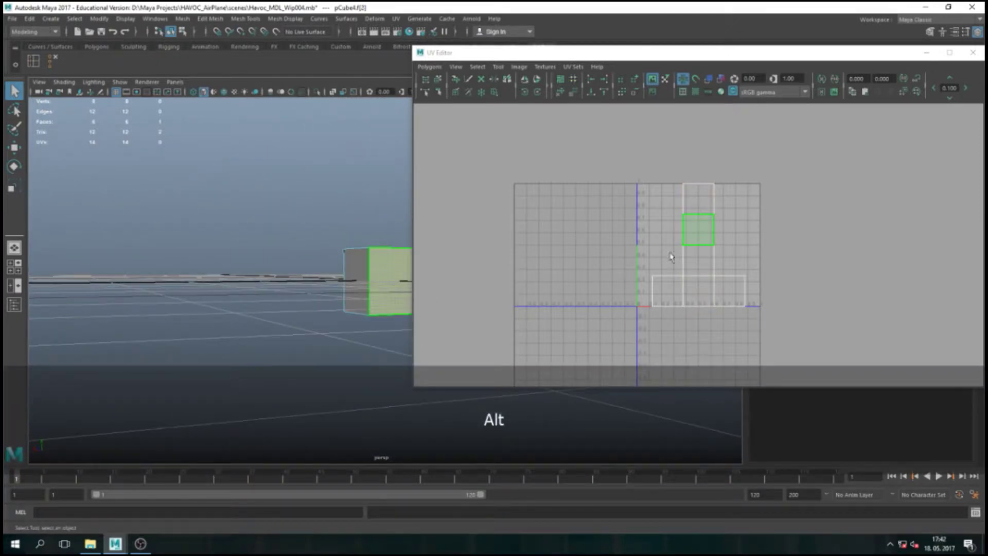
left_click_drag(378, 282, 353, 337, "alt")
left_click(388, 305)
left_click(383, 254)
left_click_drag(384, 255, 393, 289, "alt")
left_click(392, 290)
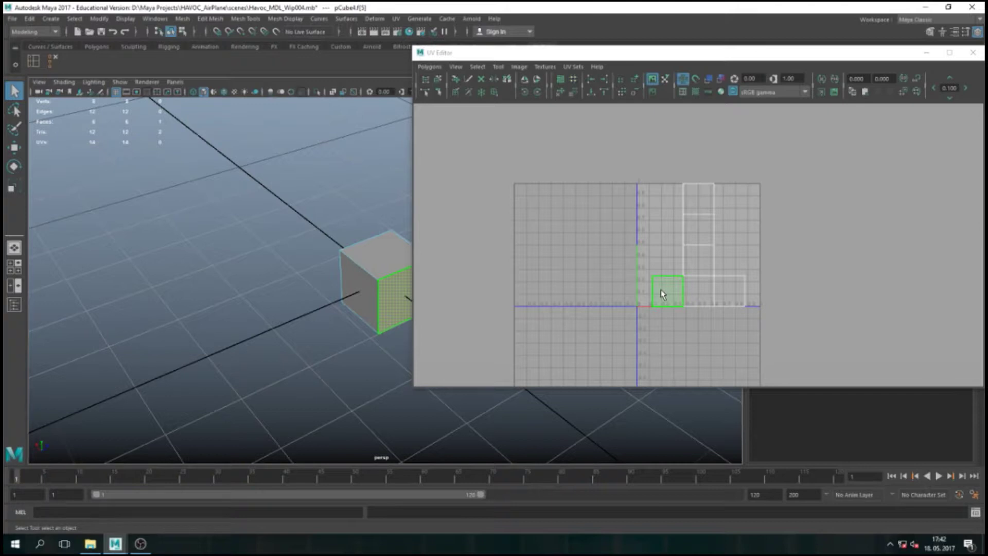
Clear the face selection, then minimize the UV Editor and collapse the Channel Box to enlarge the viewport
left_click_drag(637, 53, 617, 49)
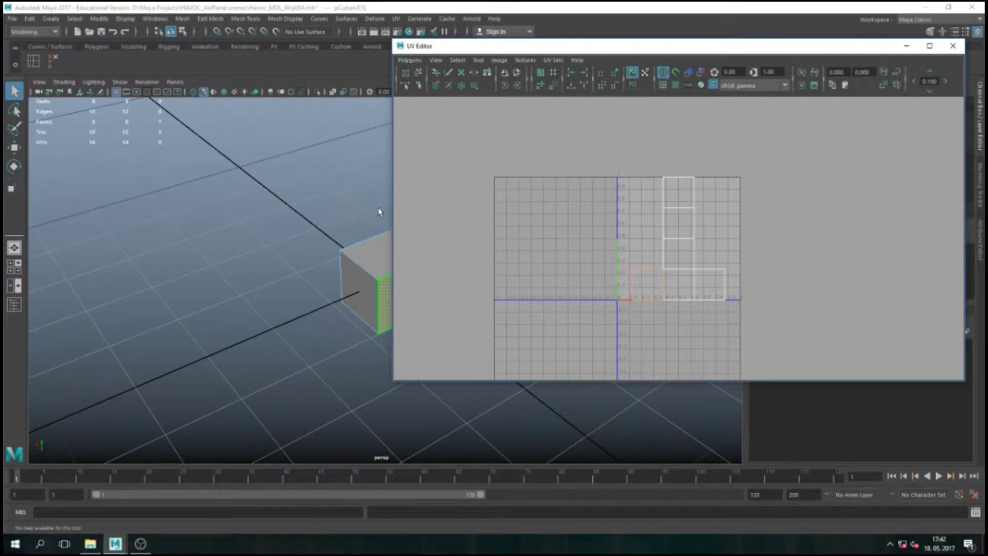
left_click_drag(570, 48, 711, 34)
left_click(443, 214)
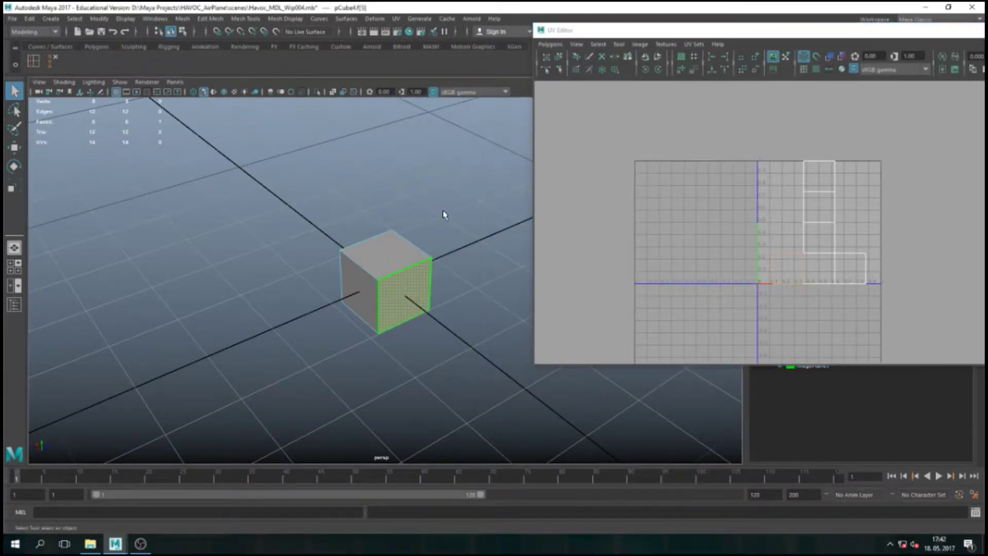
left_click_drag(520, 169, 494, 128, "alt")
left_click_drag(821, 46, 728, 84)
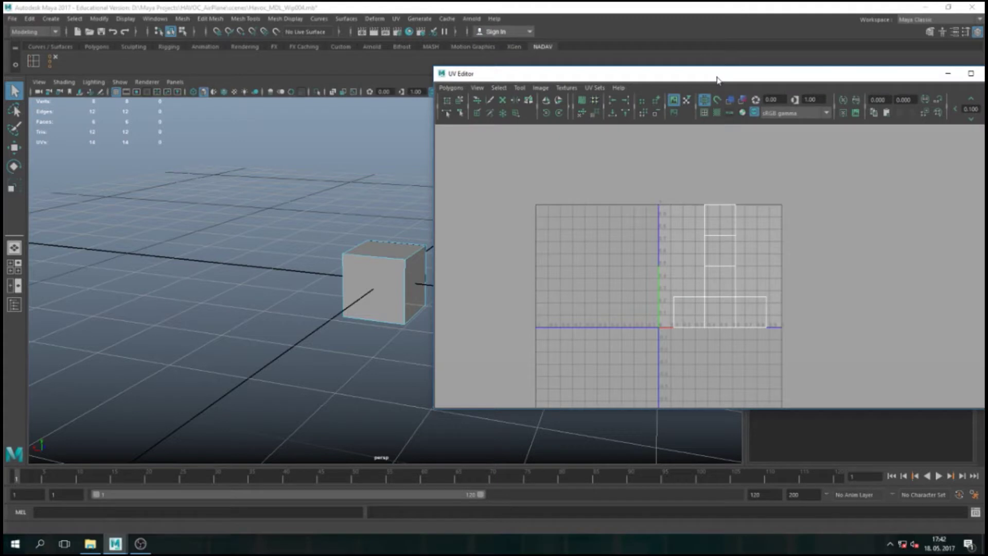
left_click(797, 95)
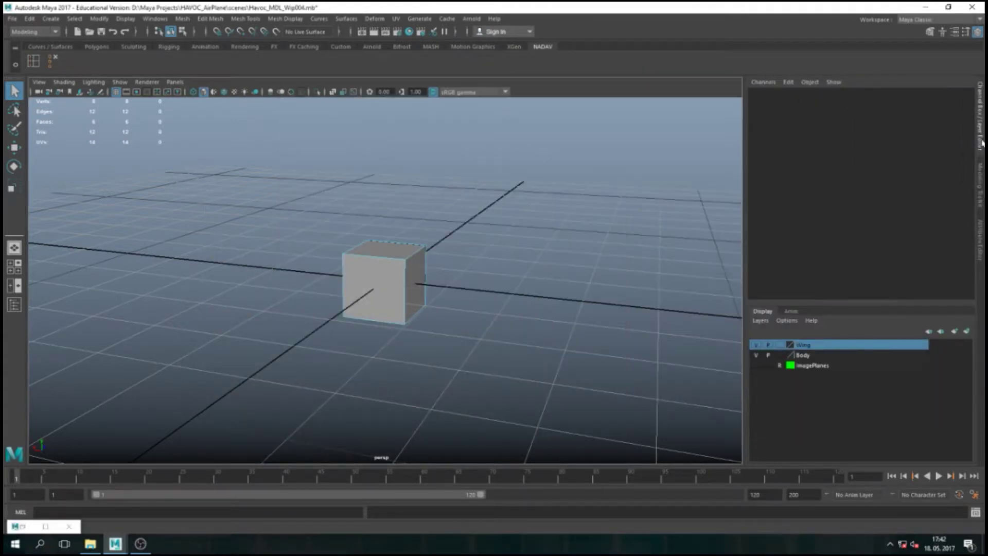
left_click(982, 143)
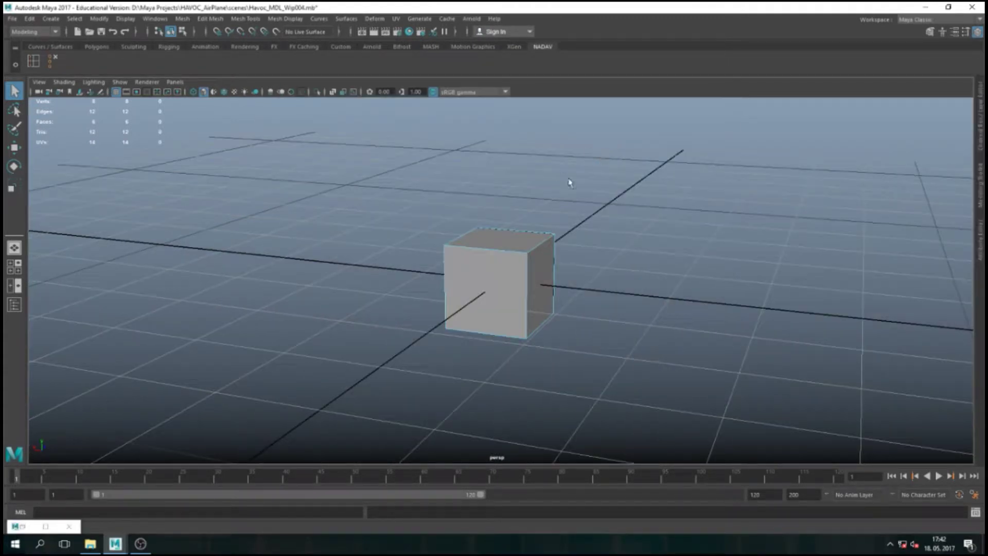
Return the cube to object mode and move it up along Y by about 0.49 units
key("F8")
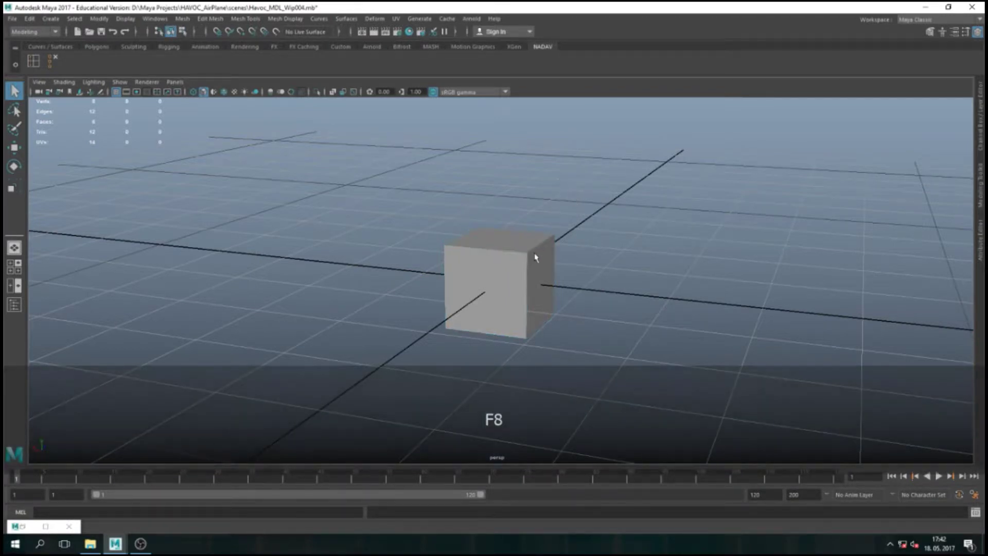
left_click_drag(554, 262, 517, 274, "alt")
key("w")
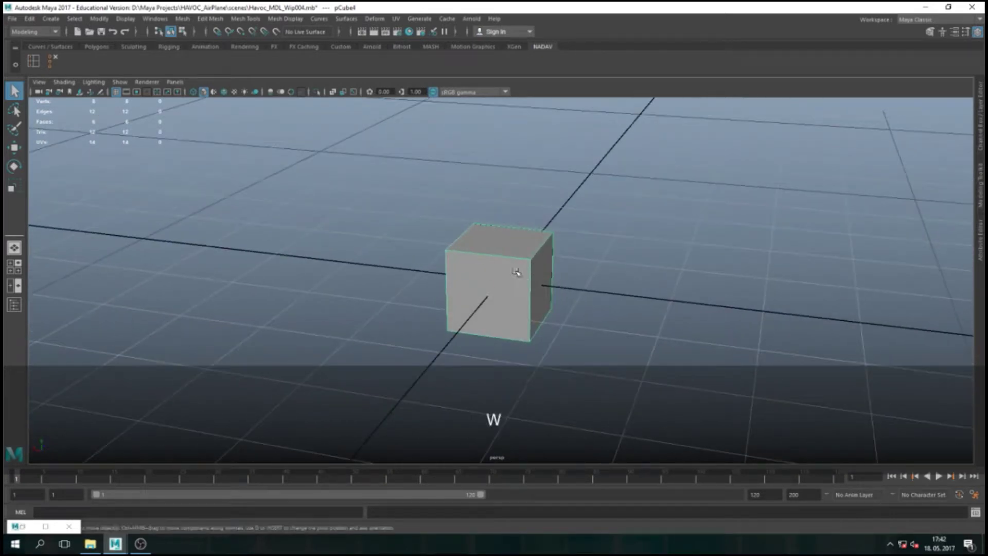
left_click_drag(506, 228, 504, 196)
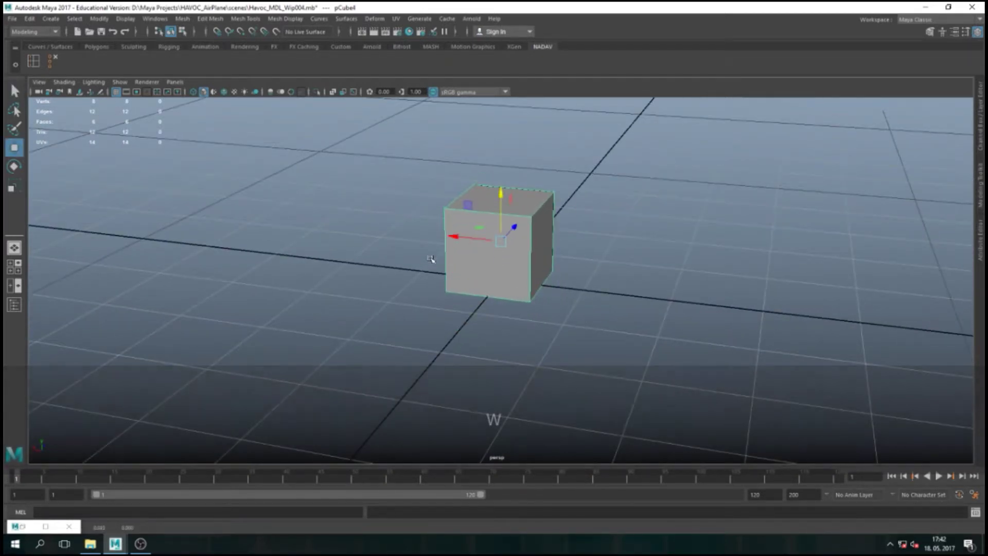
left_click_drag(386, 265, 449, 280, "alt")
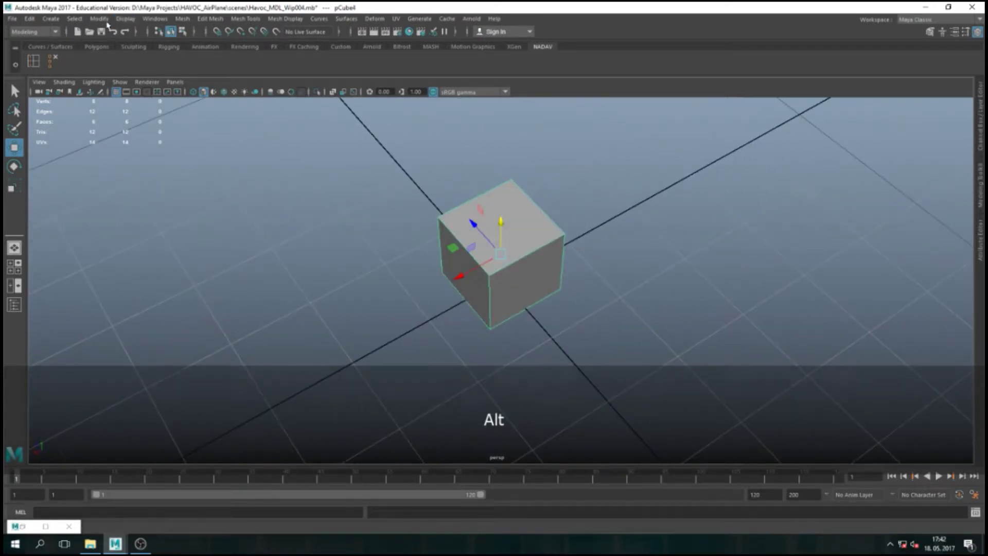
Assign a new Lambert material to the cube
right_click(511, 205)
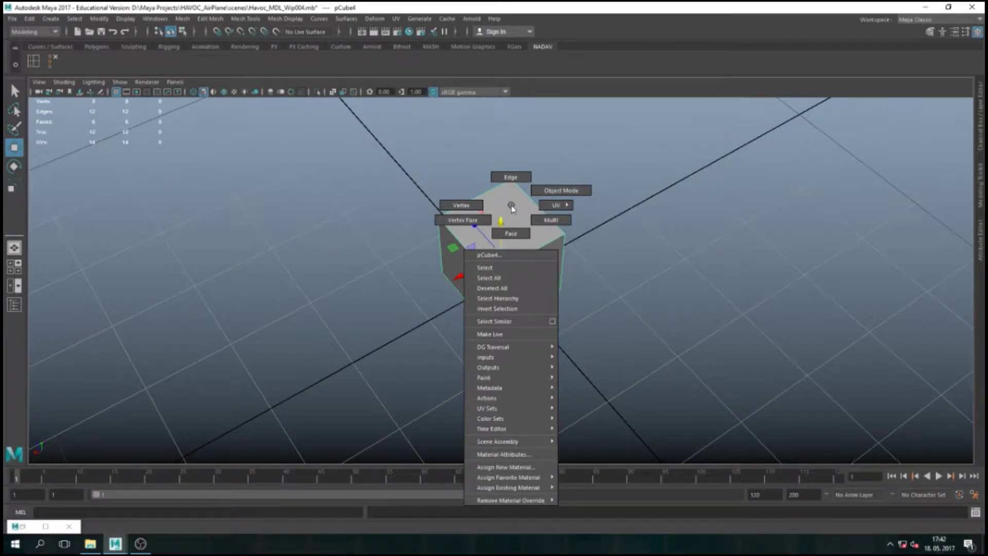
mouse_move(536, 482)
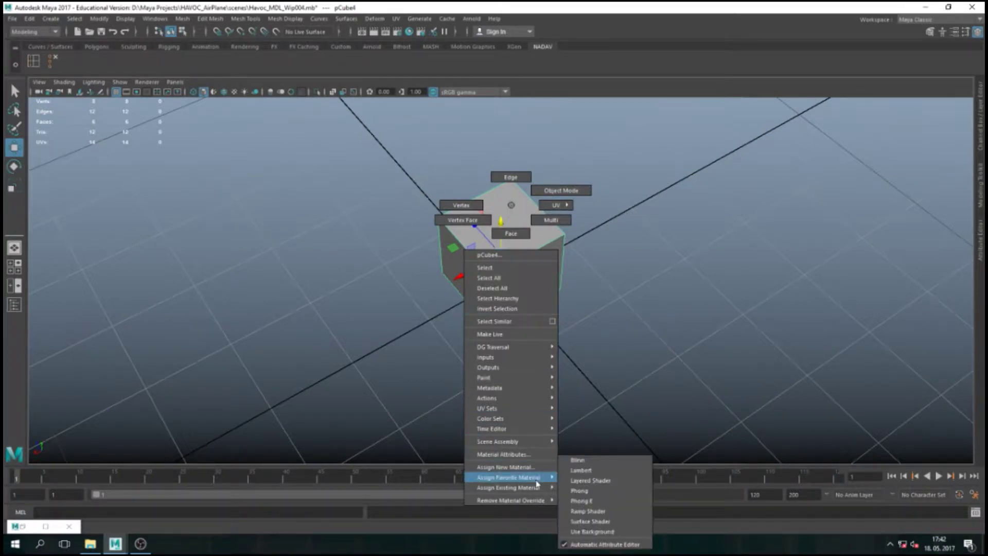
left_click(590, 471)
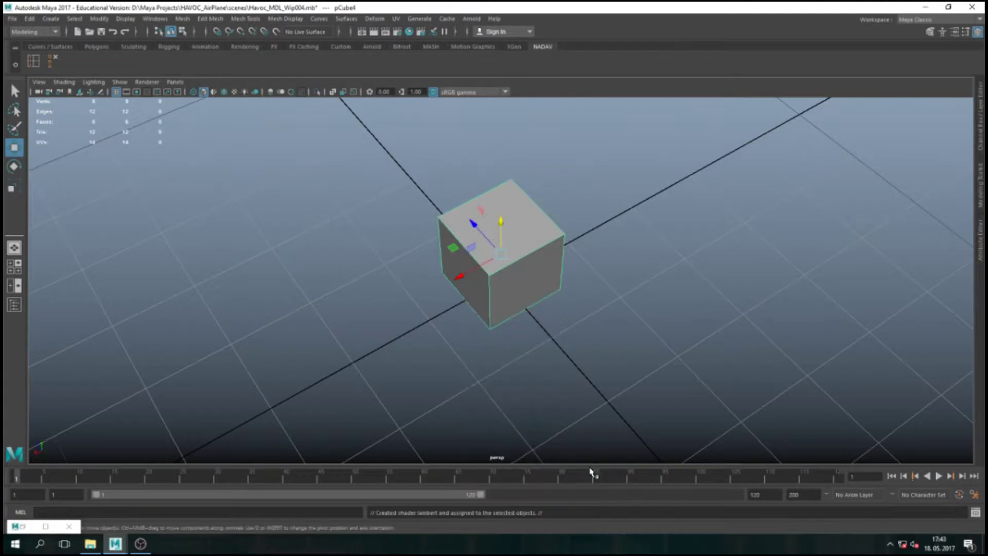
Connect a Ramp texture to the Color attribute of the cube's Lambert material
key("ctrl+a")
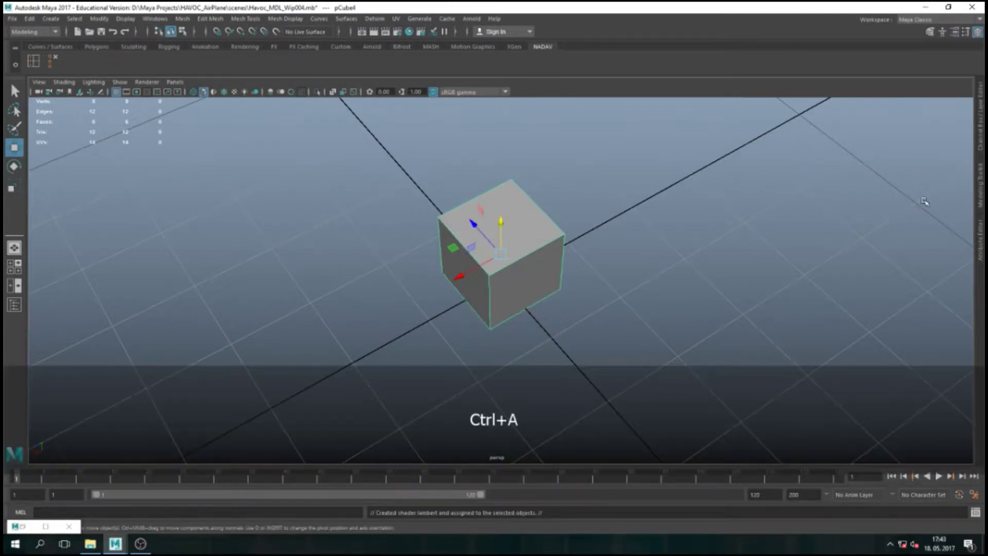
key("ctrl+a")
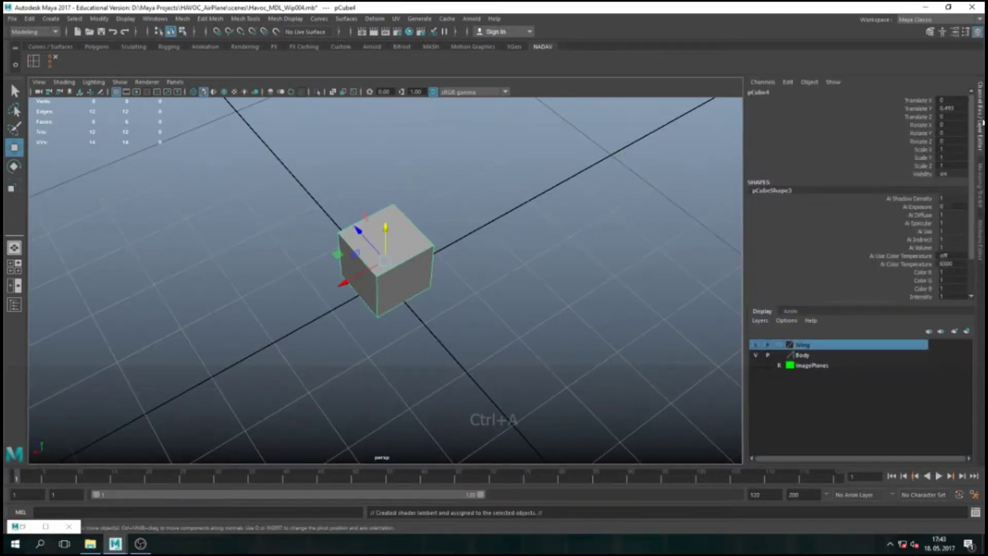
key("ctrl+a")
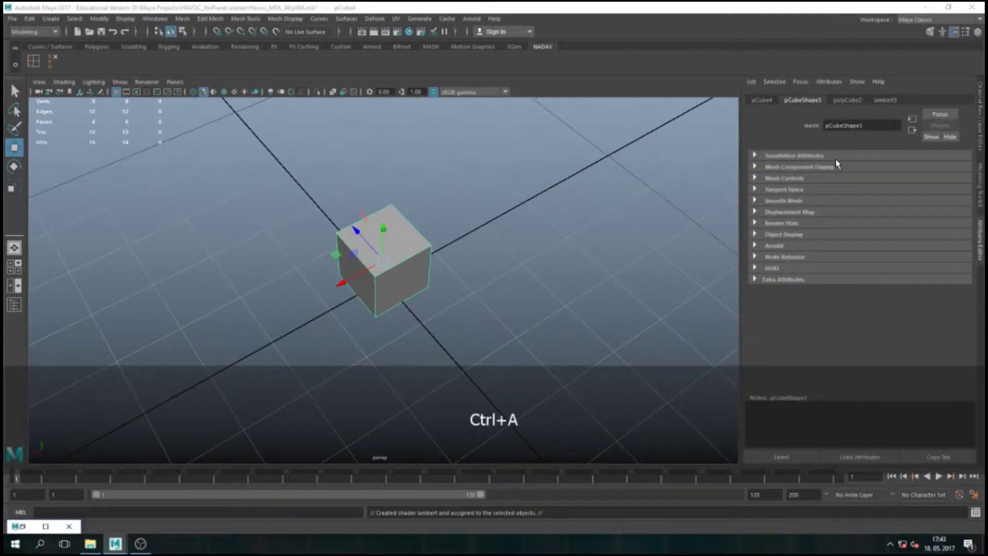
left_click(887, 102)
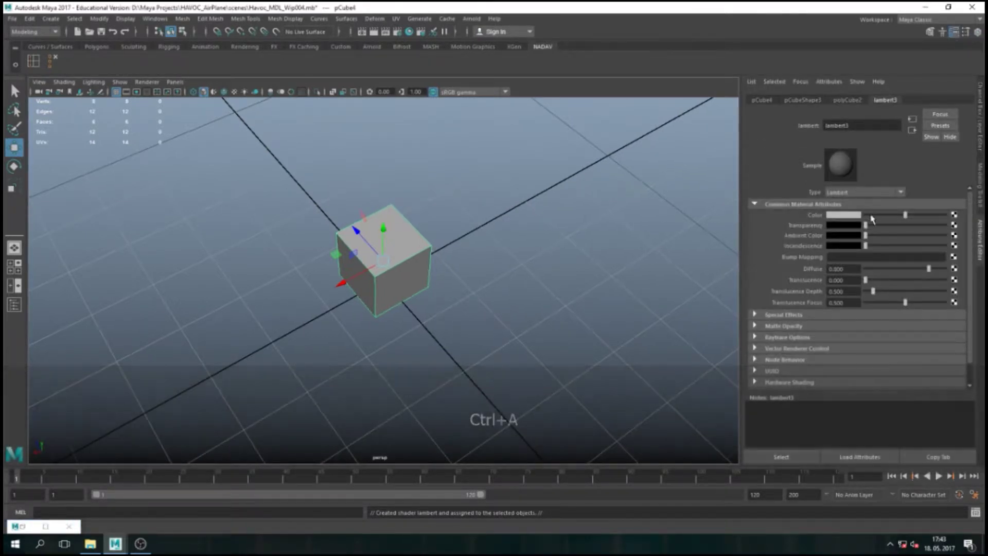
left_click(955, 215)
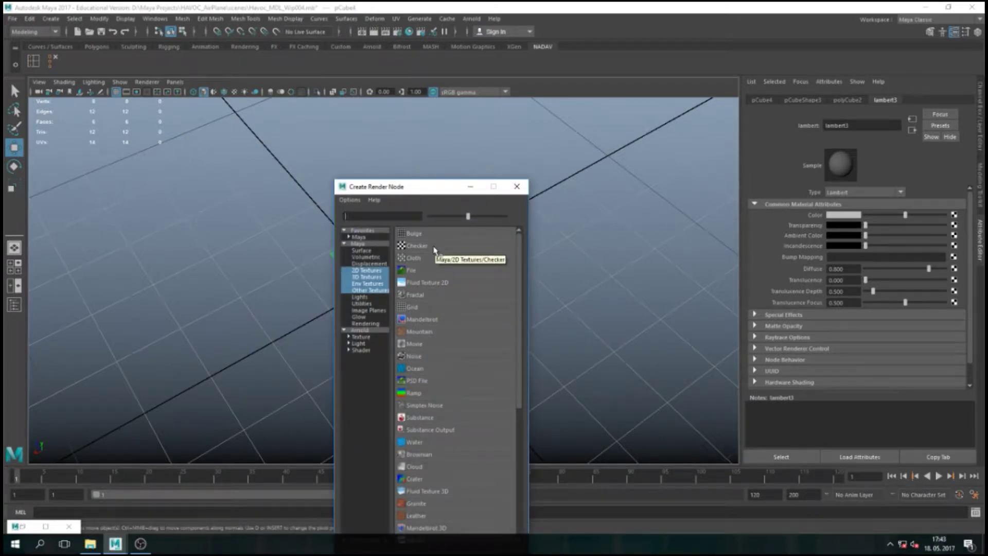
left_click(432, 393)
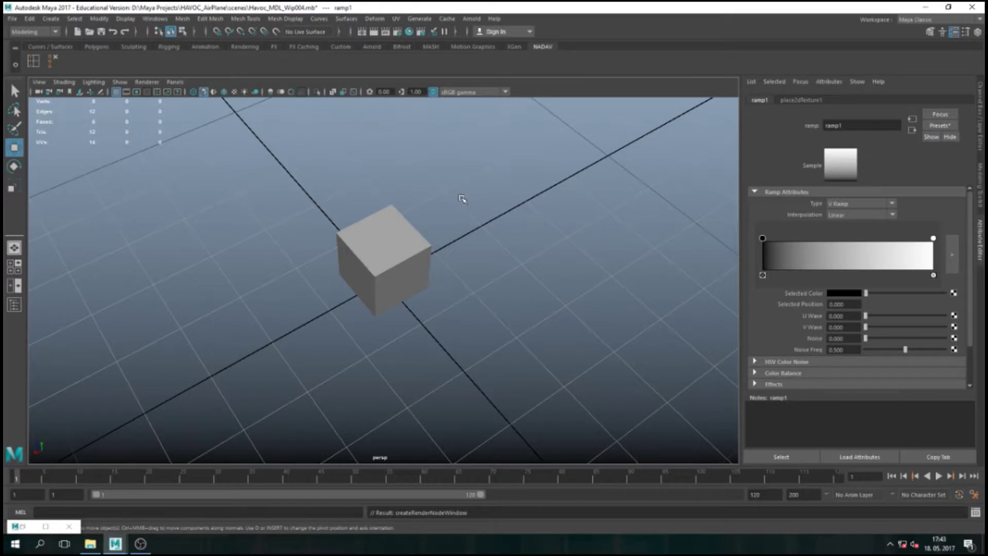
Move the ramp's black marker to about 0.335 and add a red marker at about 0.13
mouse_move(762, 238)
left_mouse_down()
mouse_move(849, 238)
mouse_move(819, 241)
left_mouse_up()
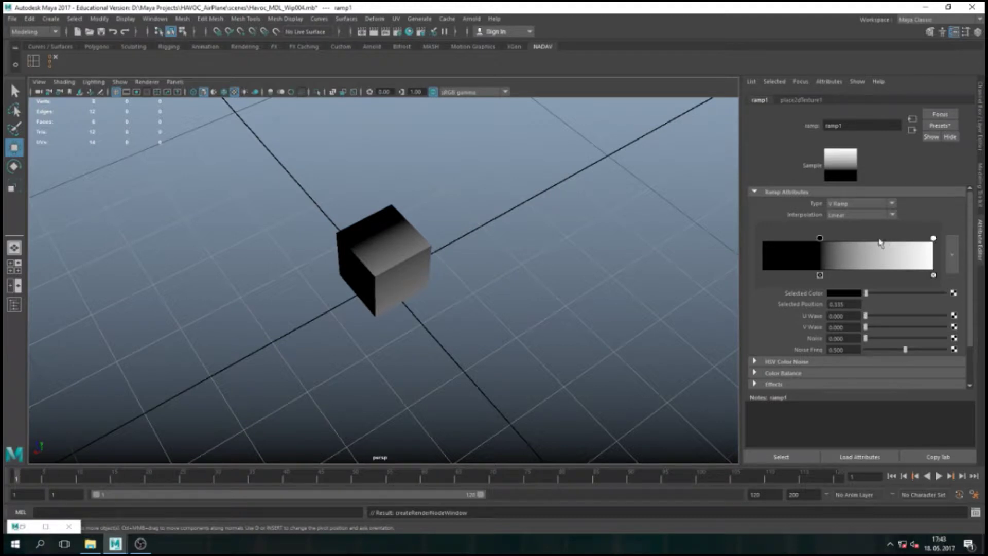
left_click(784, 256)
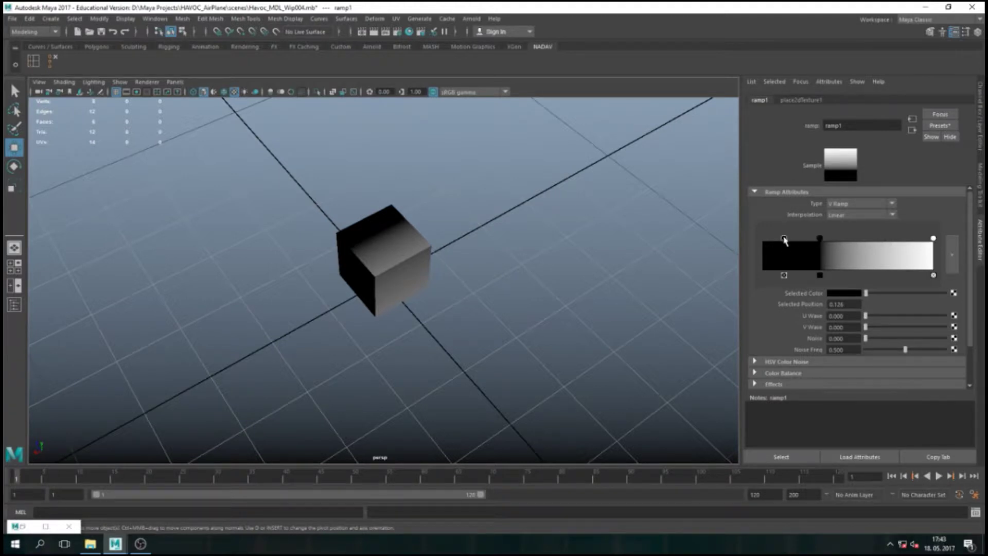
left_click(837, 294)
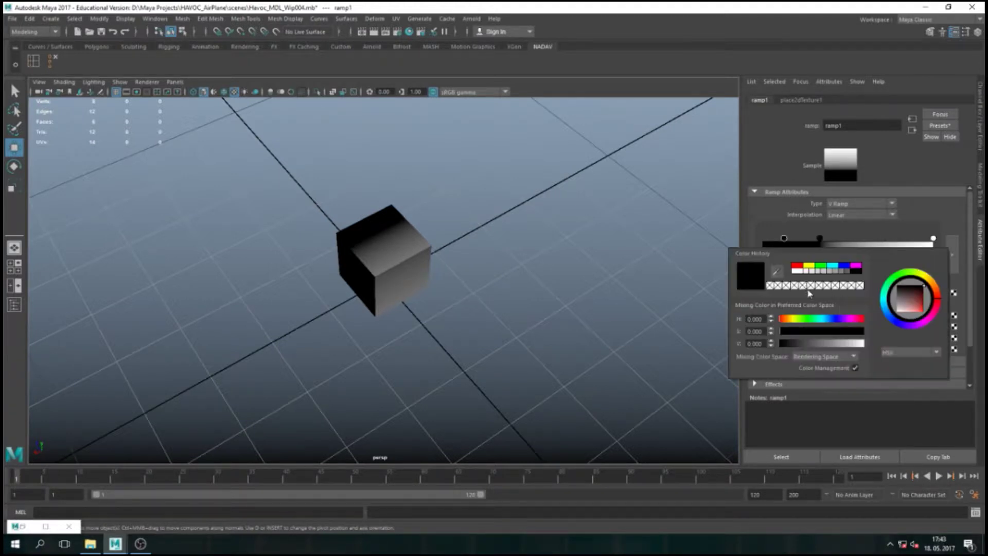
left_click(797, 267)
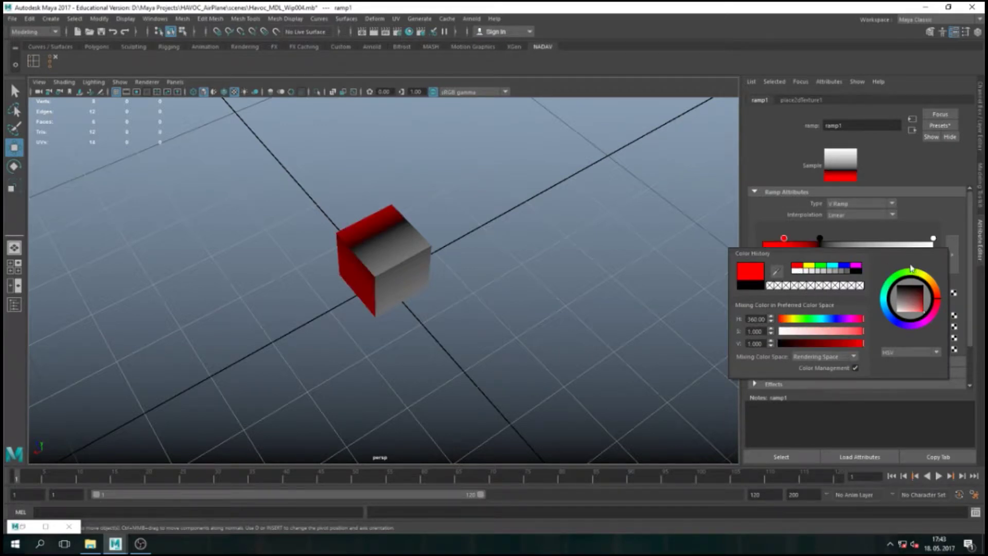
Add a blue color marker to the ramp at about position 0.740
left_click(889, 255)
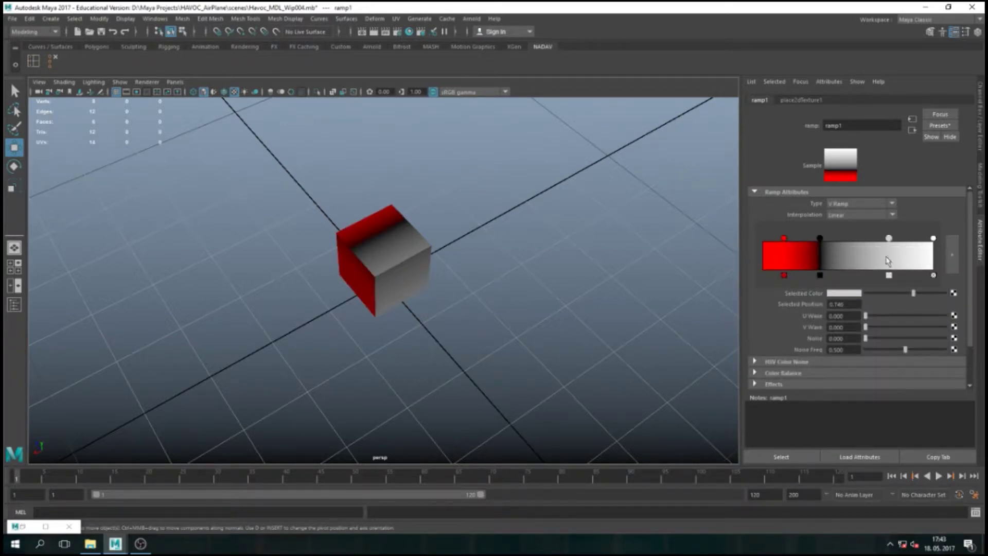
left_click(837, 295)
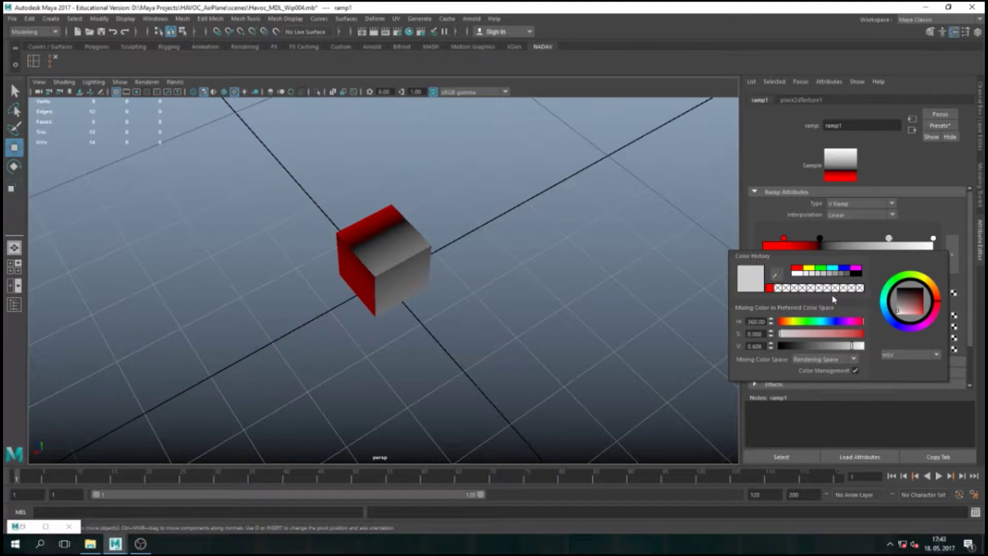
left_click(844, 268)
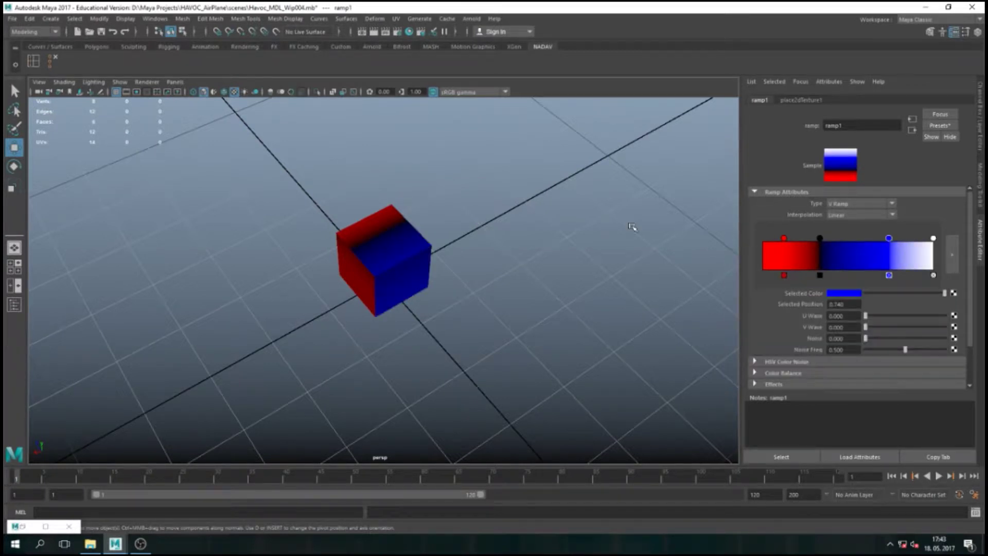
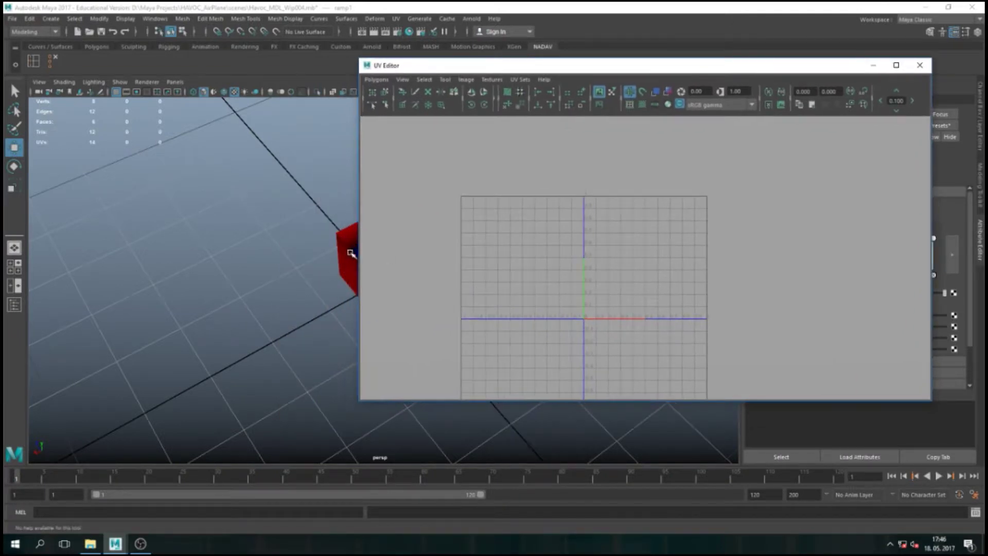
Select the cube and inspect its UV layout in the UV Editor with textured display enabled
left_click(350, 253)
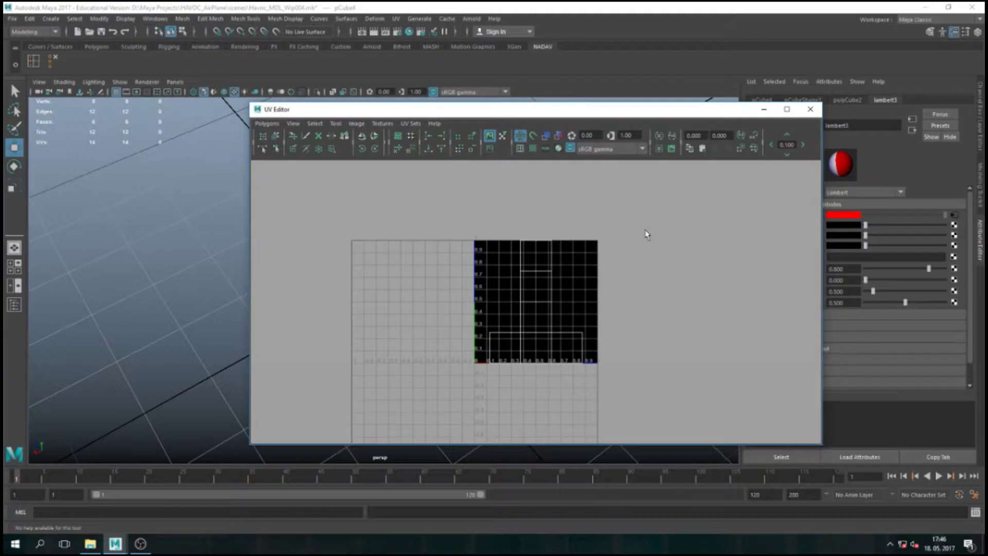
left_click_drag(542, 109, 357, 96)
scroll(394, 283, "down", 3)
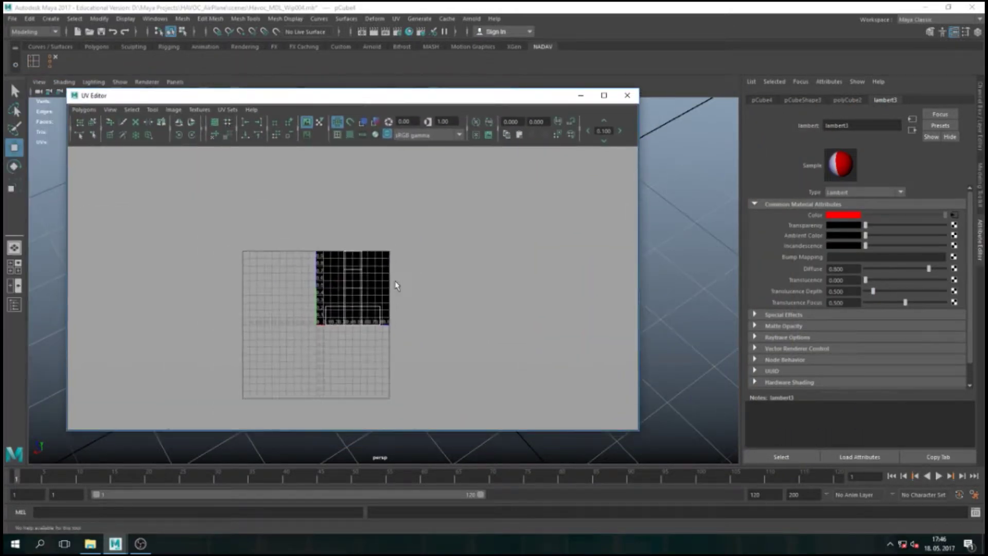
scroll(381, 286, "up", 5)
right_click_drag(382, 261, 438, 364)
right_click_drag(418, 276, 474, 390)
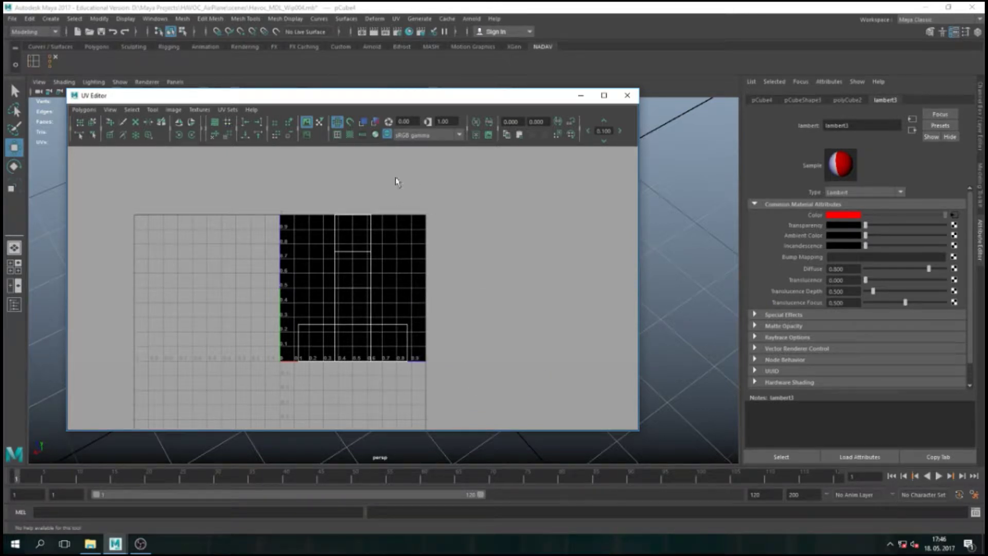
key("6")
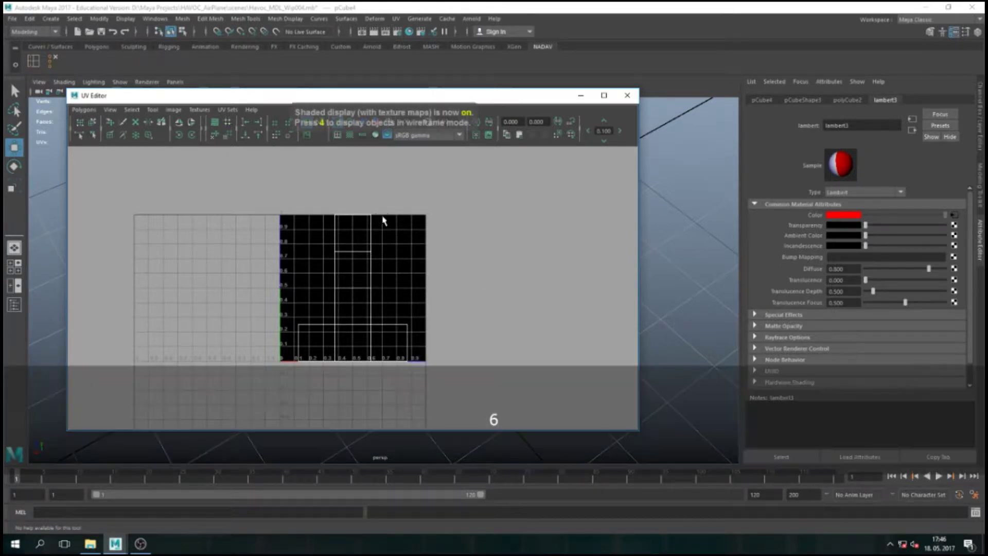
Break the ramp texture's connection to the Color attribute of the cube's Lambert material
left_click(955, 219)
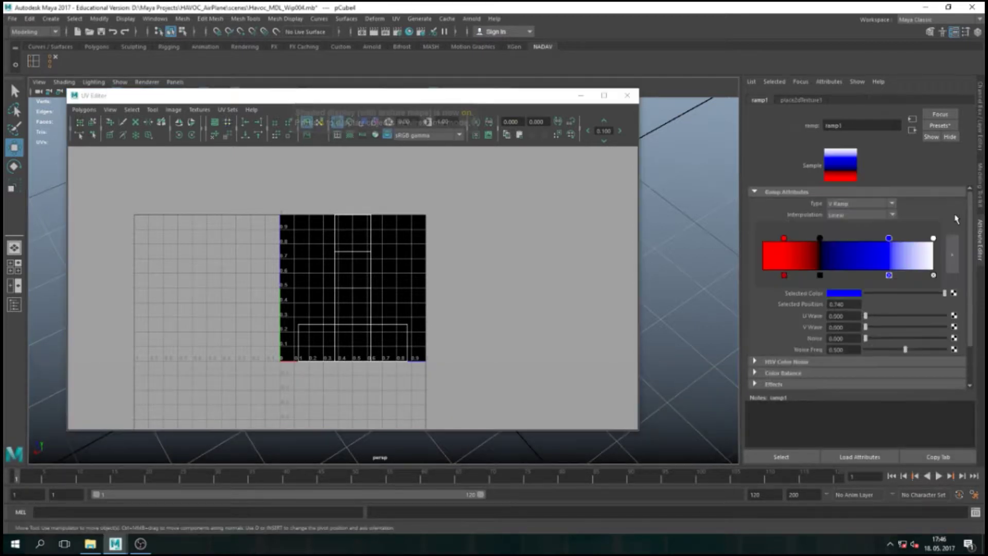
left_click(912, 131)
right_click(819, 216)
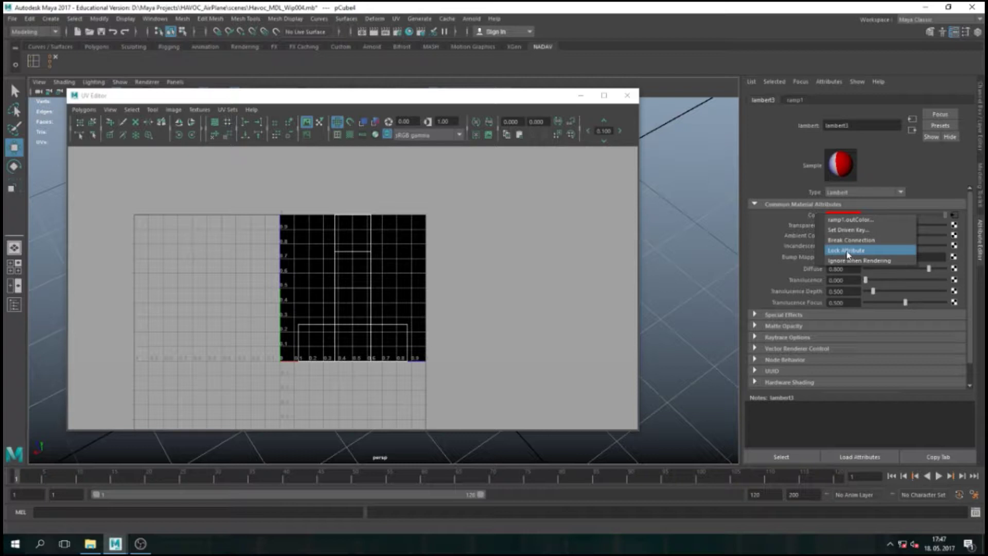
left_click(851, 240)
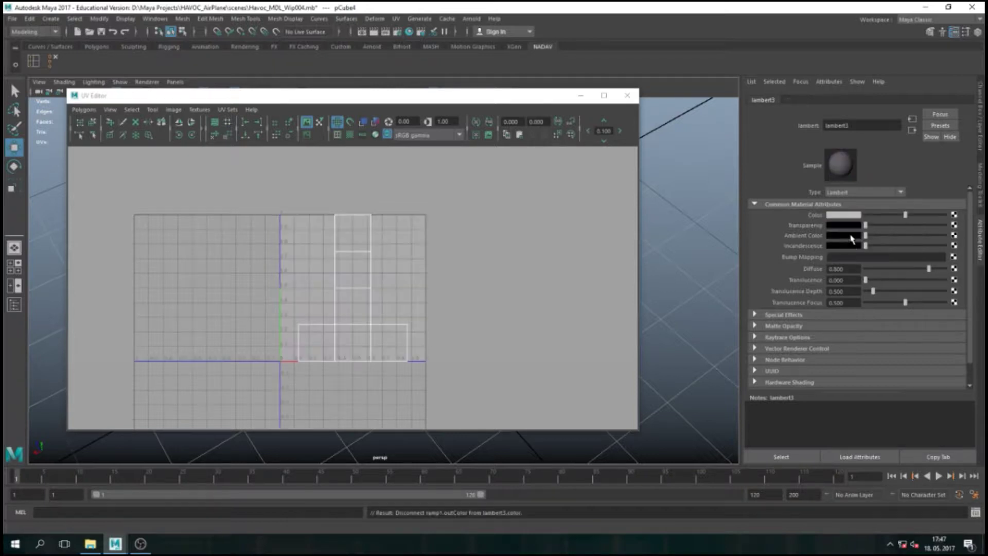
Connect a File texture to the Lambert material's Color and load havoca20_blueprints_front.jpg as its image
left_click(955, 215)
left_click(438, 275)
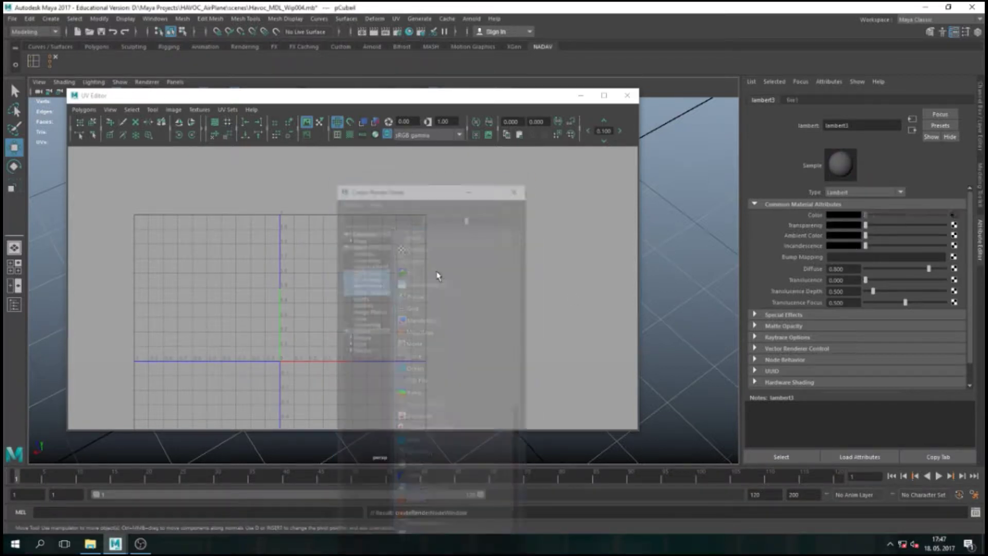
left_click(957, 240)
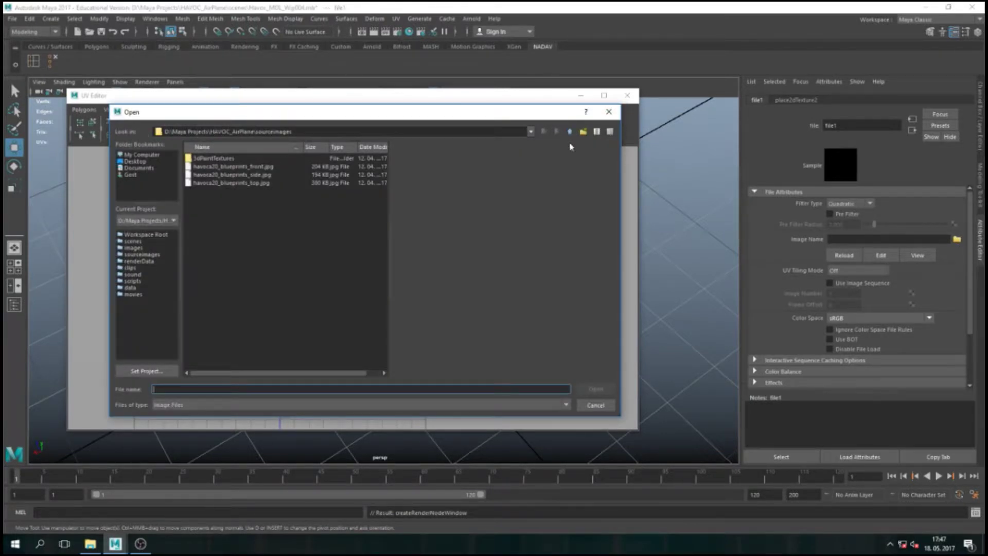
left_click(227, 166)
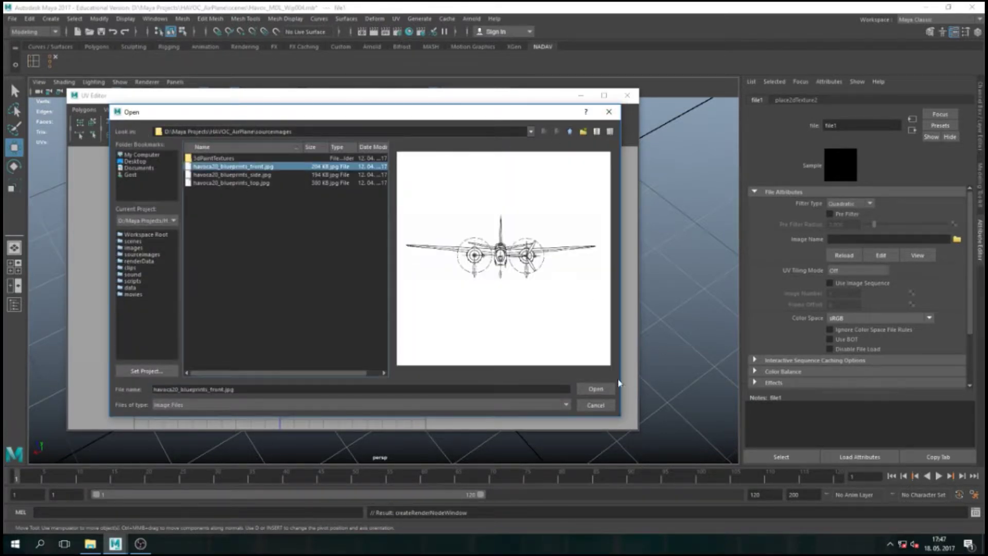
left_click(607, 392)
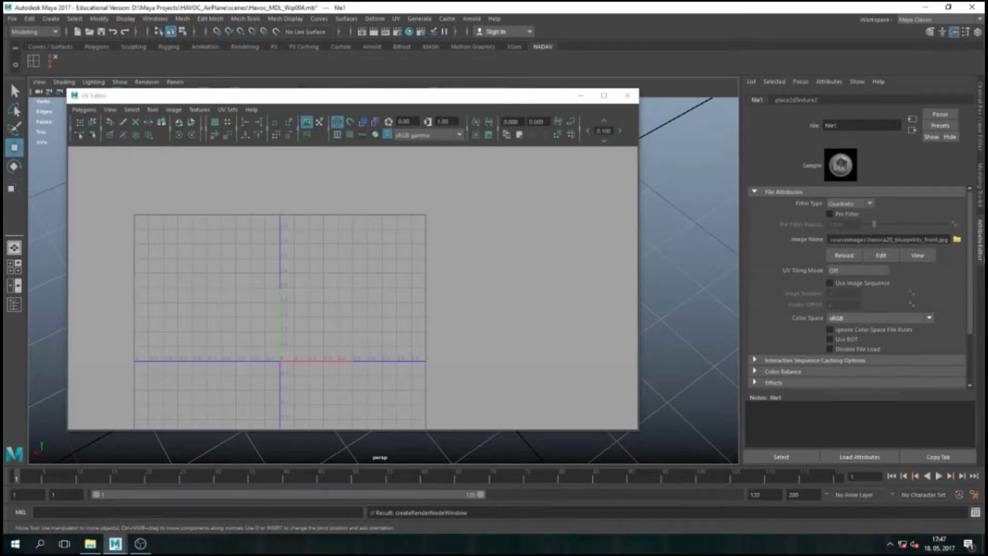
Move the UV Editor aside, frame the cube and examine how the blueprint image falls on its faces
left_click_drag(309, 95, 608, 124)
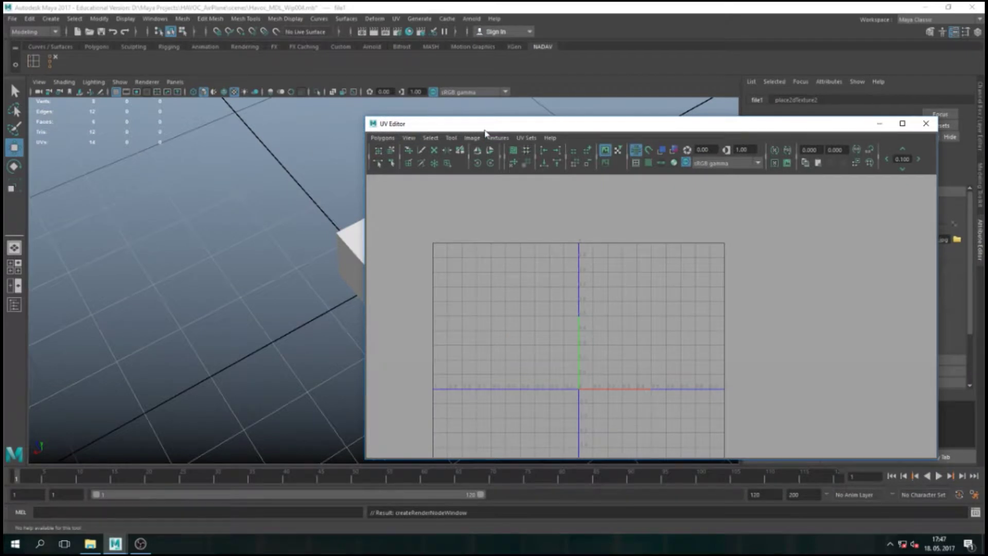
left_click_drag(485, 128, 573, 115)
left_click(393, 251)
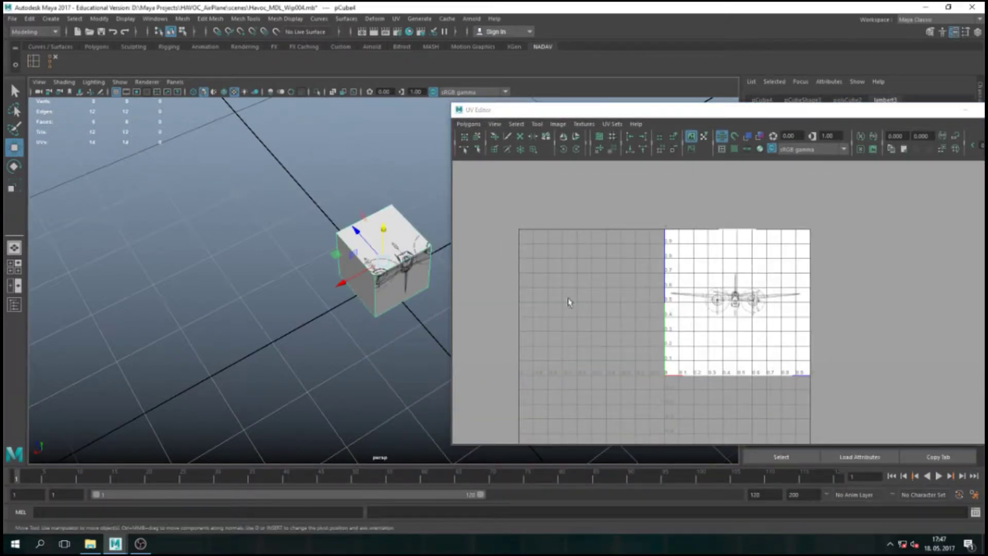
key("f")
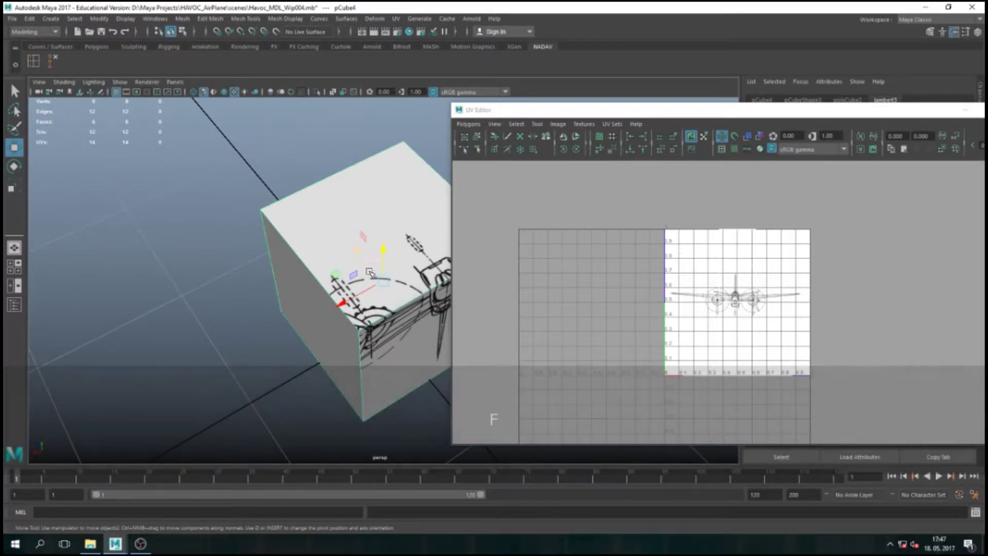
left_click_drag(374, 252, 337, 264, "alt")
Try shifting the UVs of the layout's lower row slightly upward, and undo the shift
right_click_drag(733, 265, 770, 267)
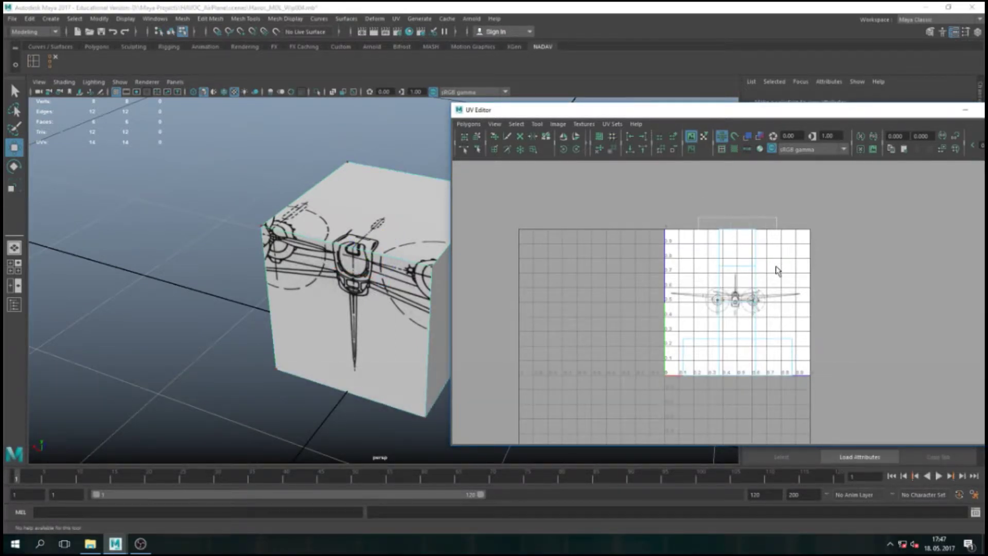
left_click_drag(777, 271, 711, 227)
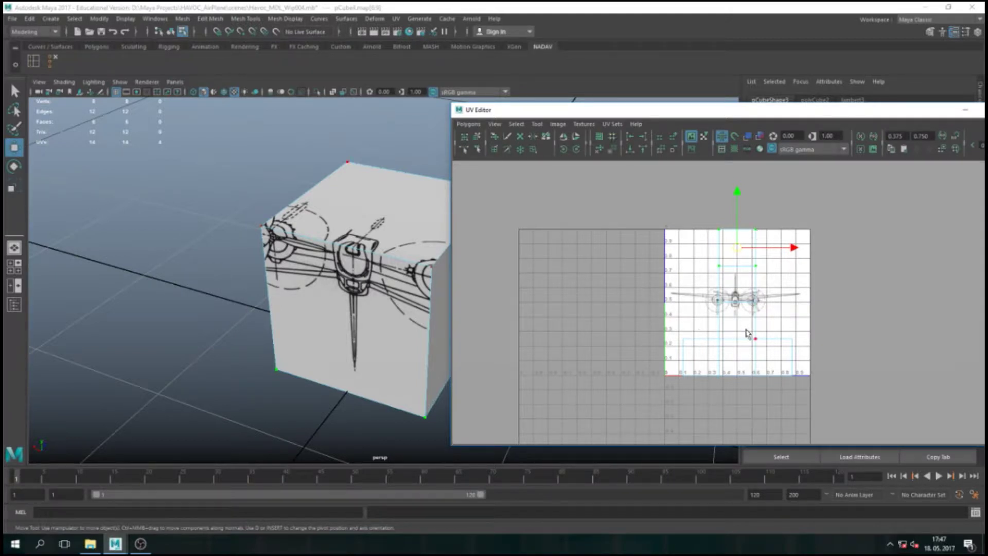
left_click_drag(663, 330, 803, 380)
mouse_move(739, 307)
left_mouse_down()
mouse_move(738, 265)
mouse_move(738, 299)
left_mouse_up()
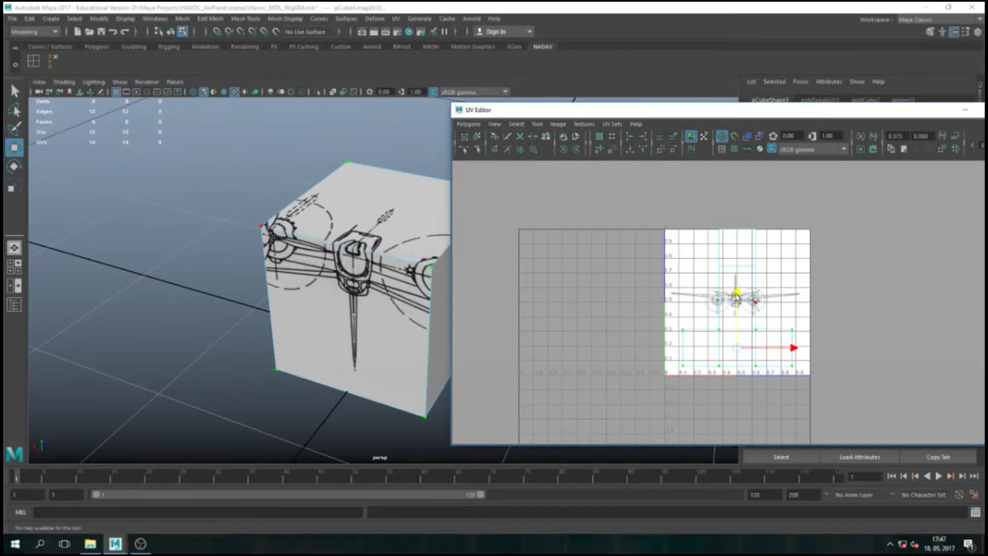
key("ctrl+y")
key("ctrl+z")
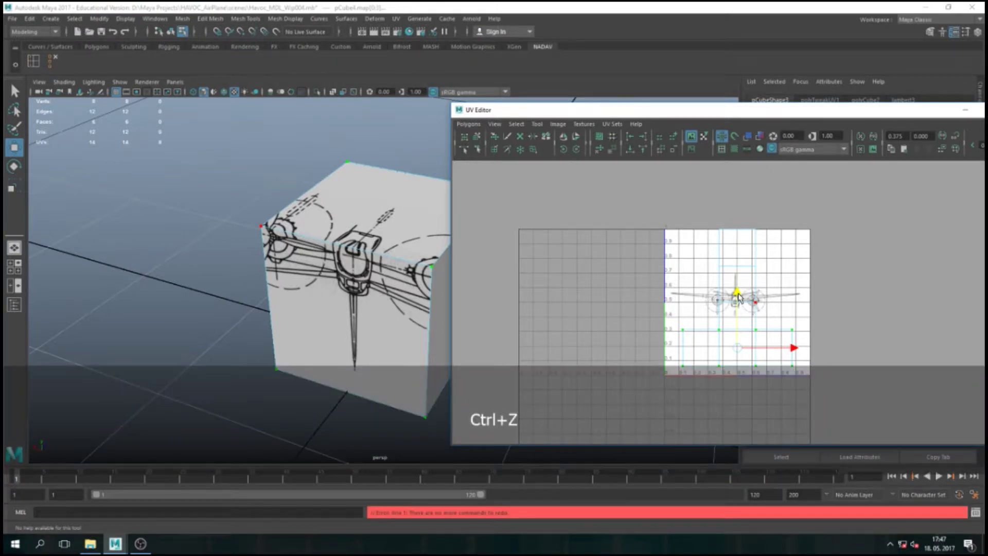
Detach the UV command list as a floating window and place it beside the cube, with the UV Editor on the opposite side
left_click_drag(391, 242, 314, 259, "alt")
scroll(313, 258, "down", 5)
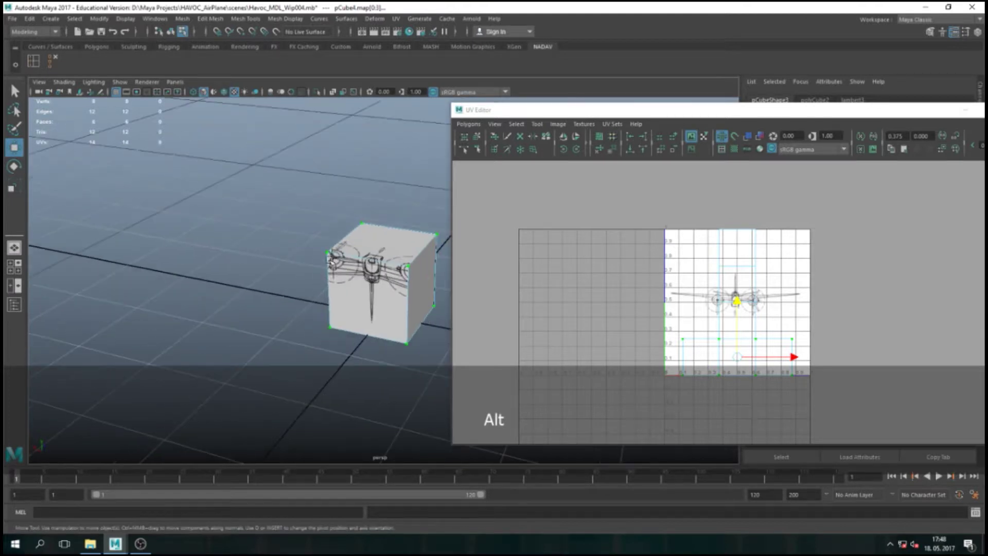
left_click_drag(330, 155, 391, 129, "alt")
left_click_drag(592, 109, 654, 81)
left_click(396, 18)
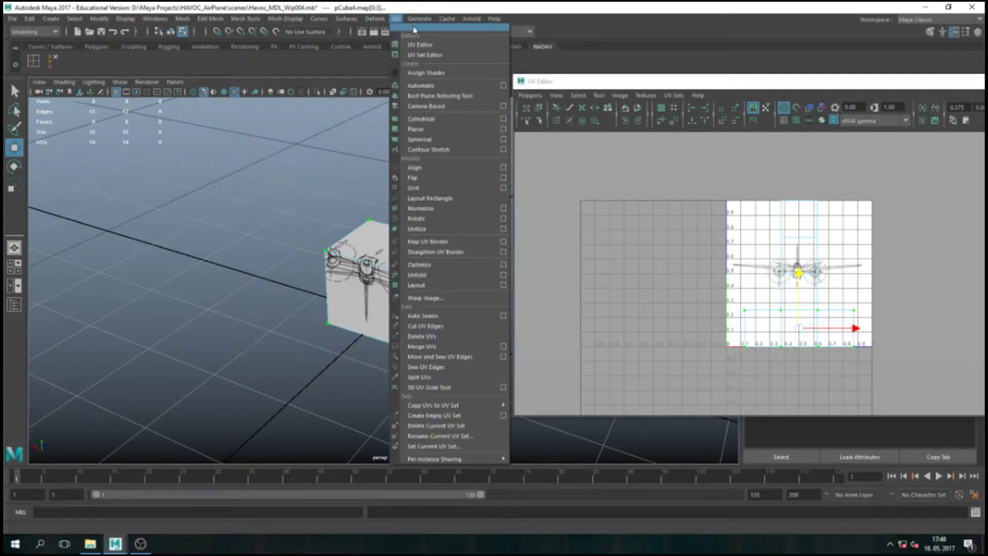
left_click(413, 27)
left_click_drag(458, 24, 165, 32)
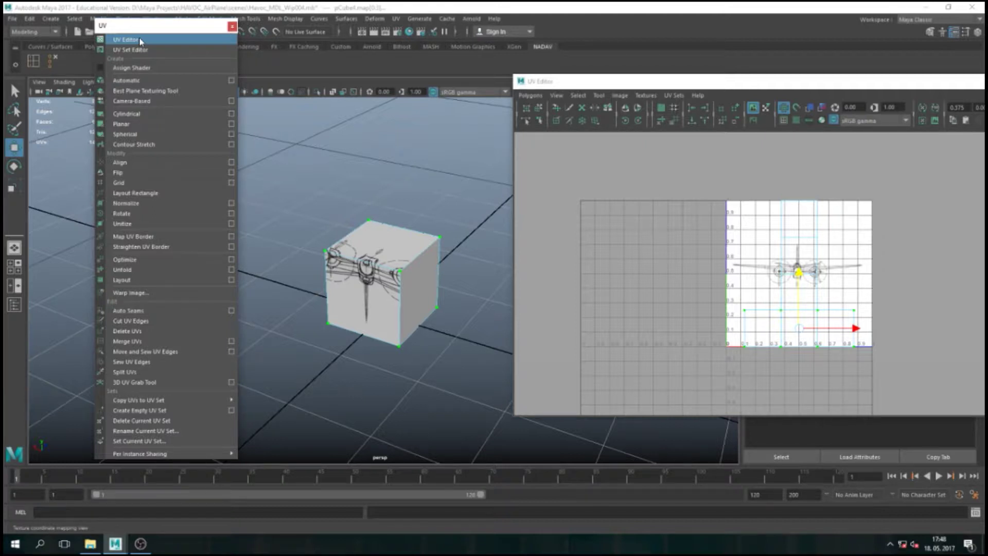
Return to object selection and apply Automatic UV mapping to the whole cube
left_click(151, 83)
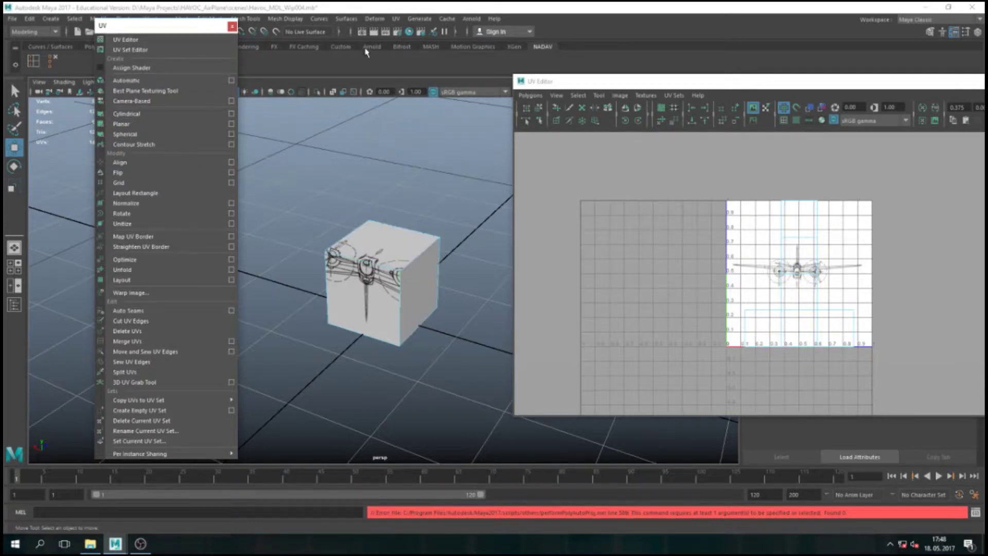
left_click_drag(596, 83, 832, 111)
scroll(437, 247, "down", 8)
scroll(436, 247, "up", 1)
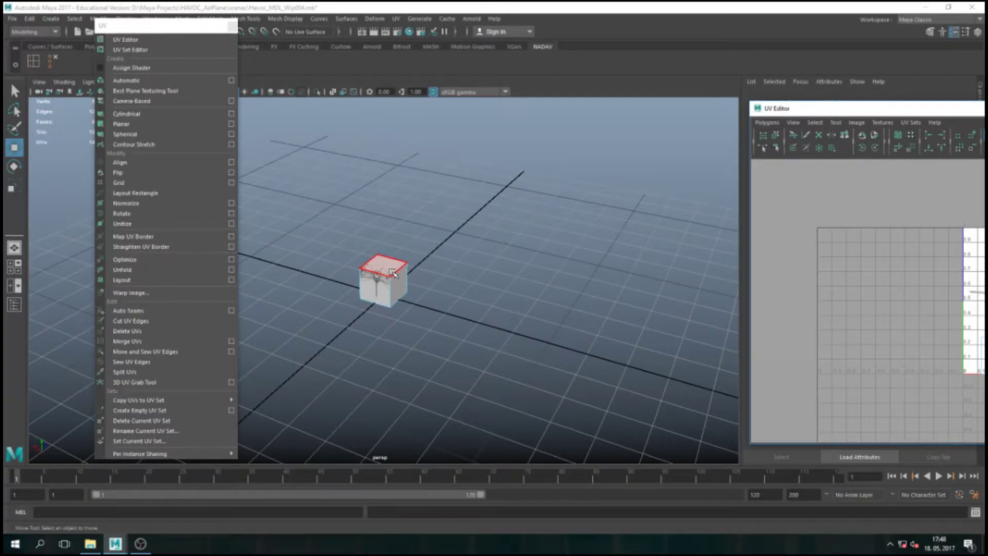
key("F8")
left_click(145, 83)
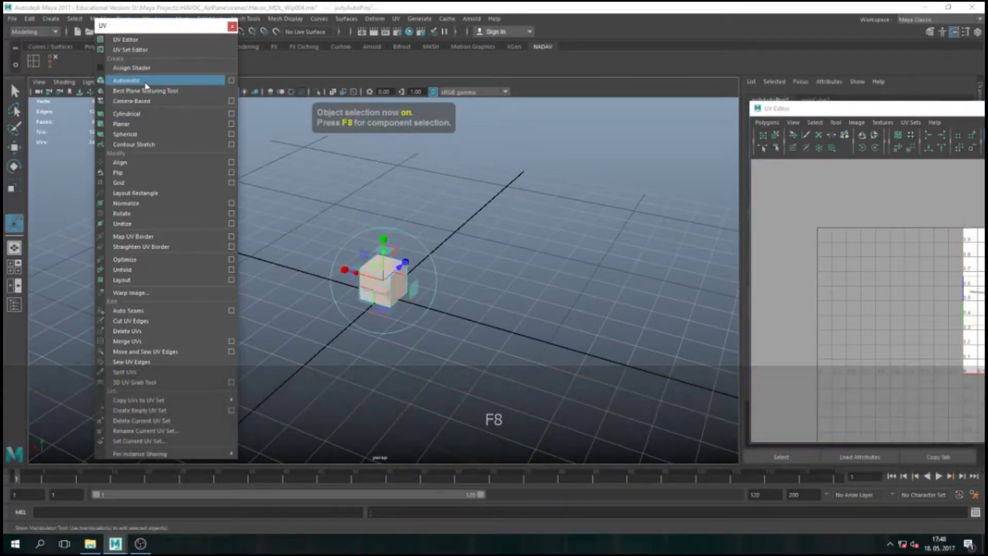
scroll(415, 304, "up", 5)
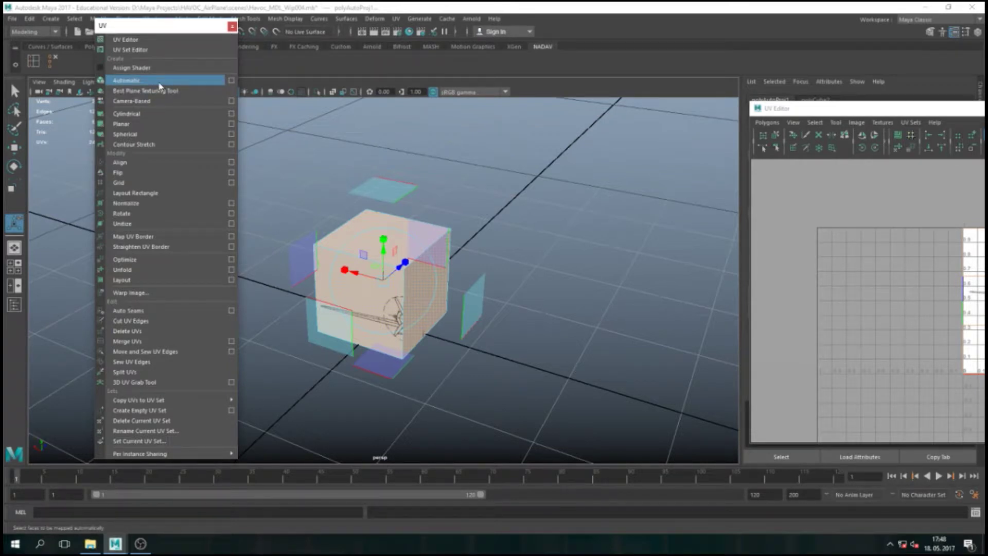
Hide the texture image behind the UV layout and reposition the UV Editor so the cube is visible beside it
left_click_drag(905, 109, 500, 72)
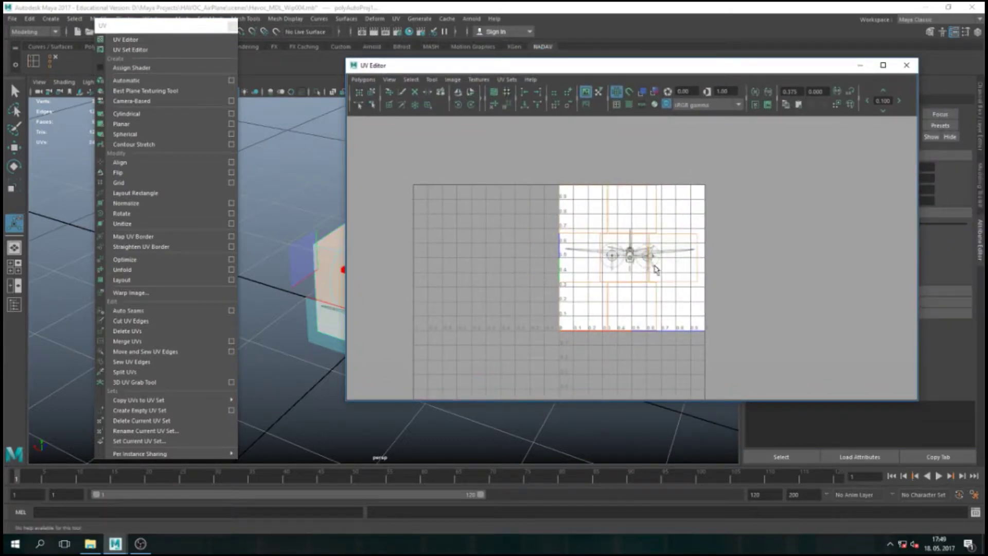
right_click_drag(625, 249, 677, 344)
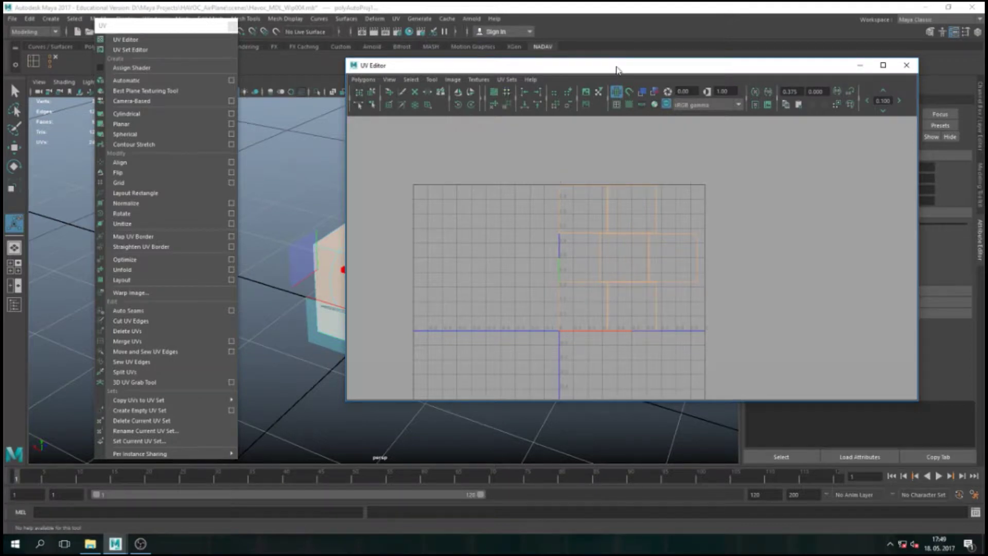
left_click_drag(618, 70, 777, 55)
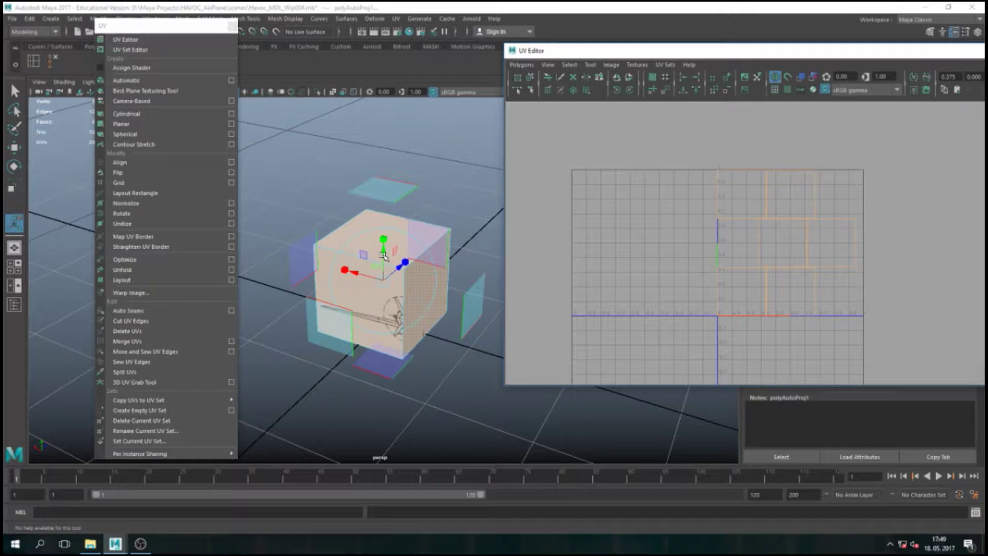
In face mode, select the blueprint-textured front face's UV shell, shift it over the middle shell, and move it back outward along U
left_click(782, 249)
key("F11")
left_click(781, 214)
left_click(750, 203)
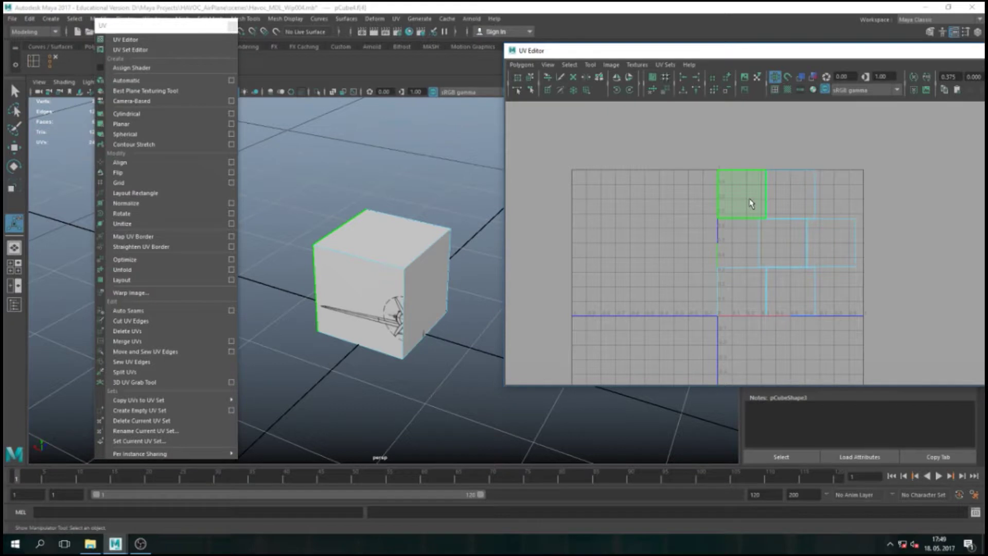
left_click(834, 231)
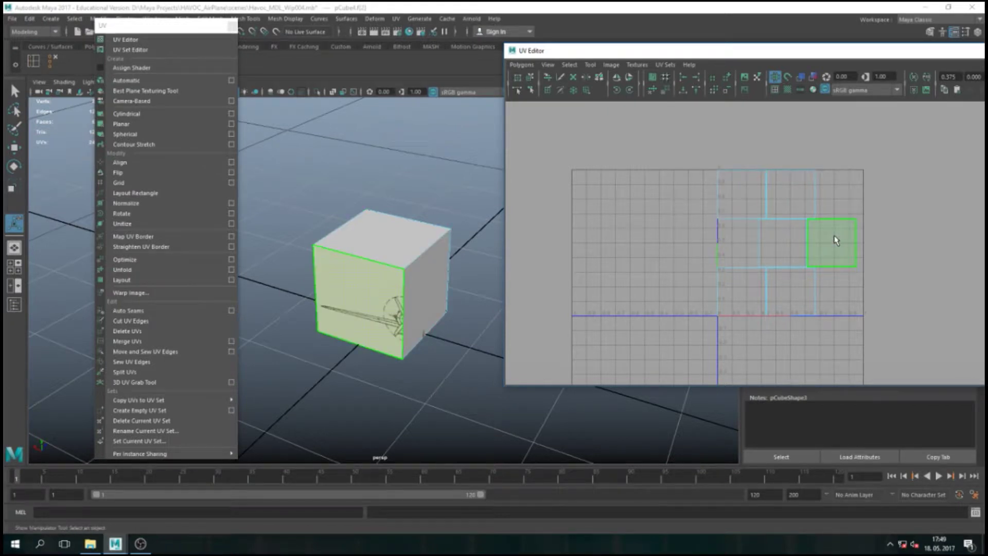
key("w")
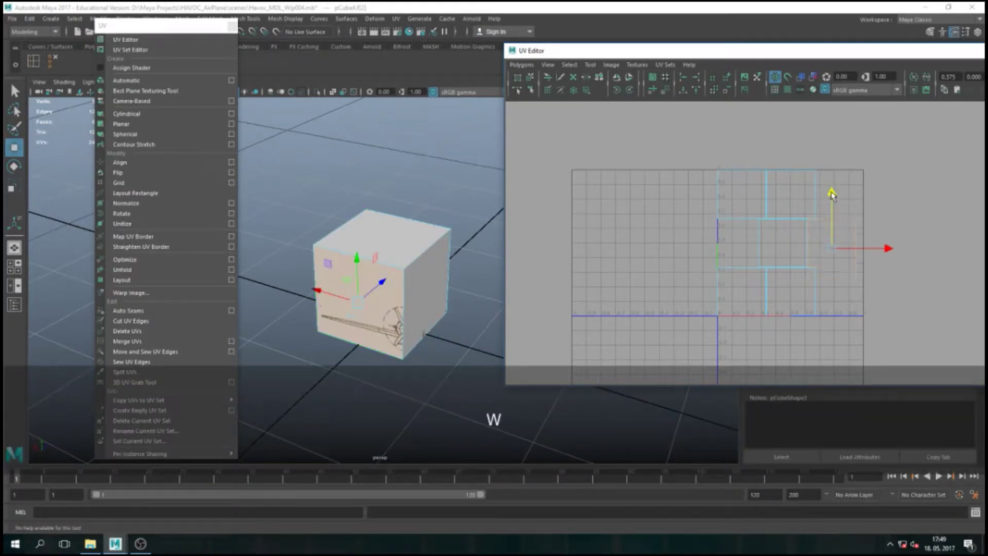
left_click_drag(886, 240, 850, 247)
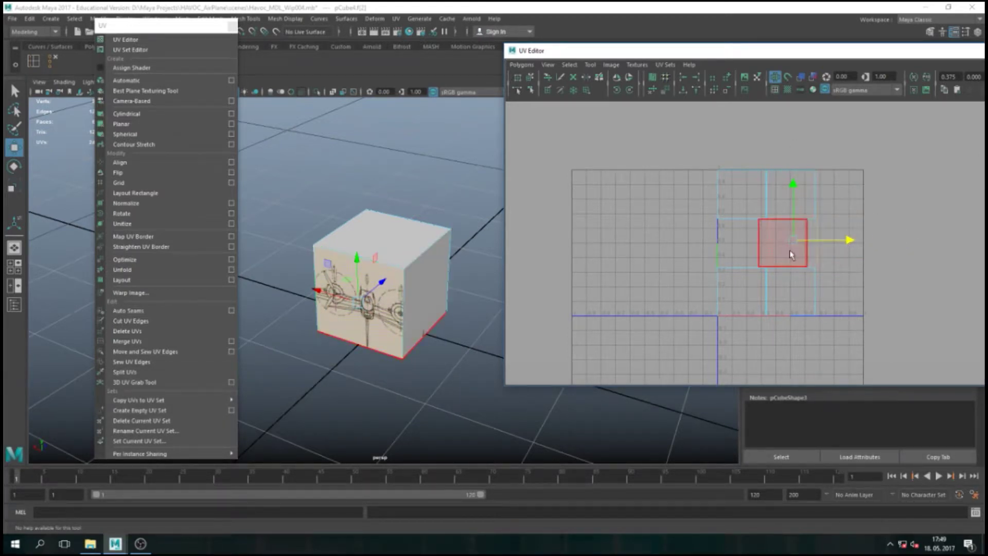
left_click_drag(852, 240, 902, 254)
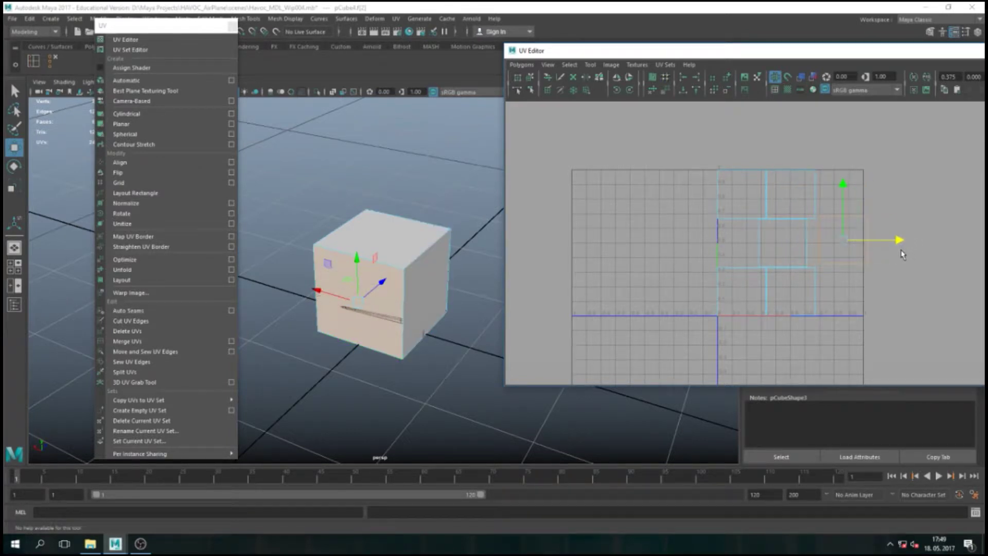
left_click(757, 246)
left_click(783, 242)
left_click(721, 269)
left_click(785, 242)
left_click(741, 292)
left_click(892, 211)
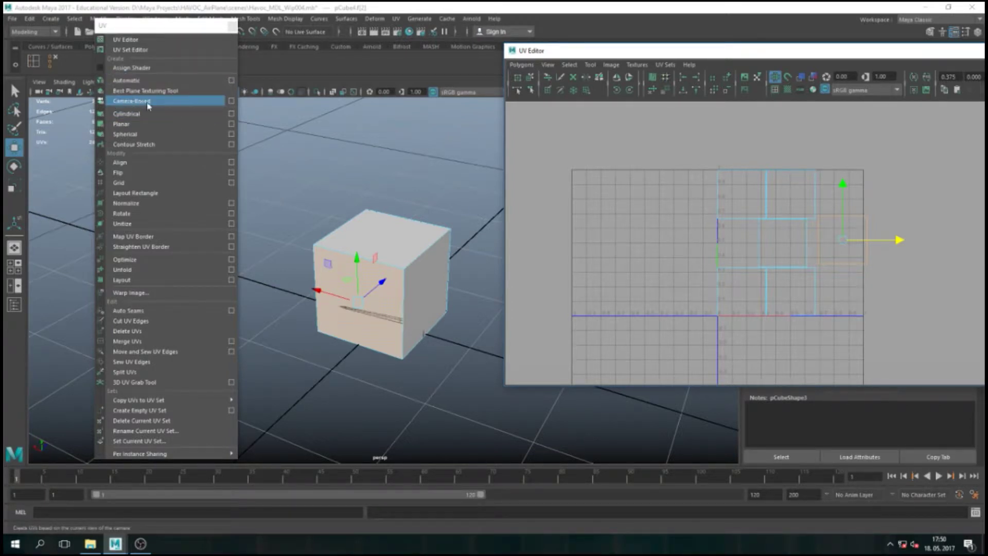
Apply Camera-Based UV mapping from an angled view to the selected face and the whole cube, and select all the cube's UVs
mouse_move(397, 238)
left_mouse_down("alt")
mouse_move(373, 261)
mouse_move(399, 227)
mouse_move(388, 225)
mouse_move(394, 240)
left_mouse_up("alt")
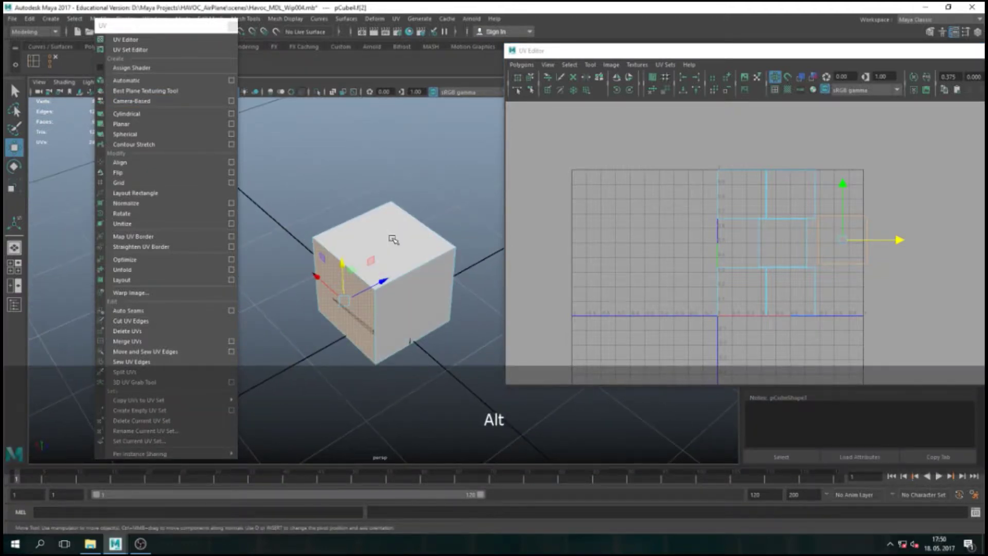
left_click(144, 103)
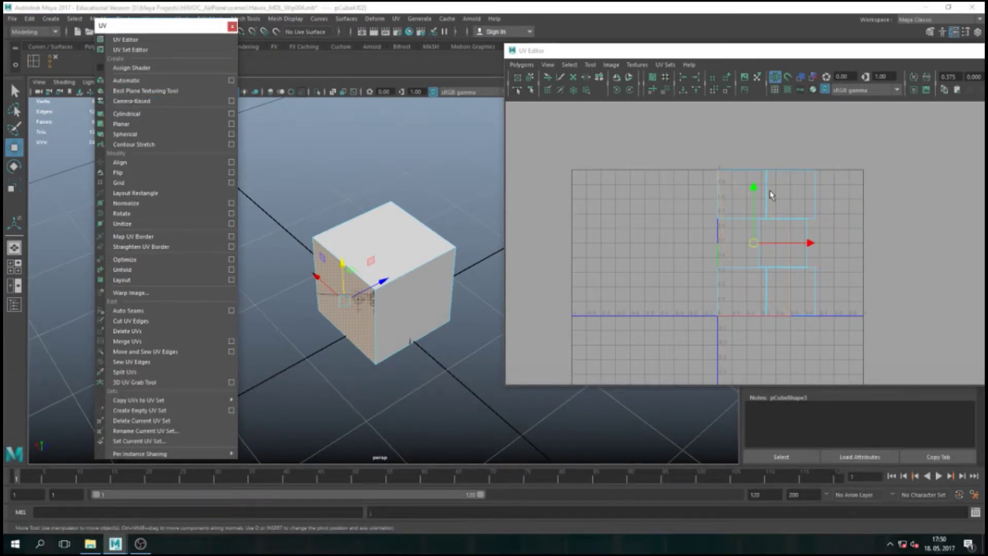
key("F8")
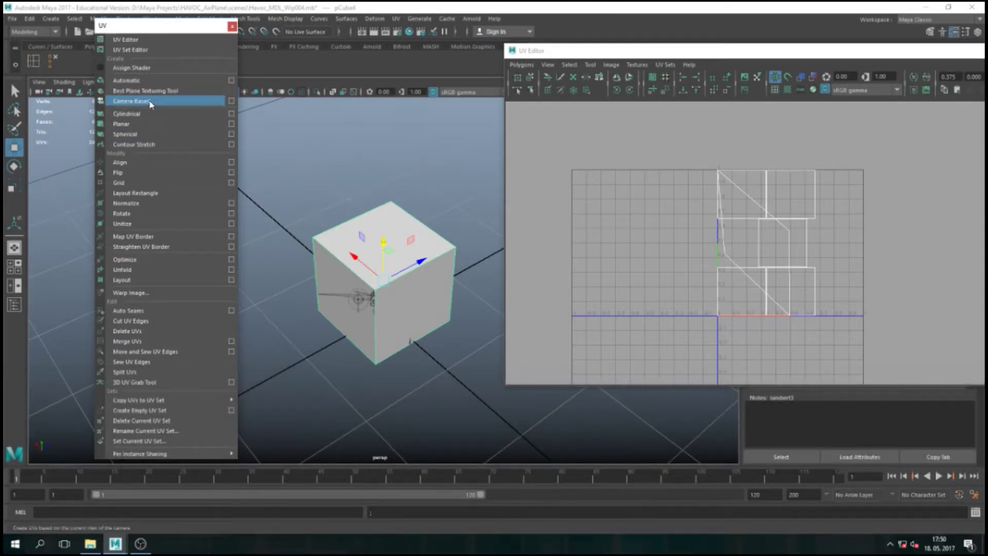
left_click(150, 102)
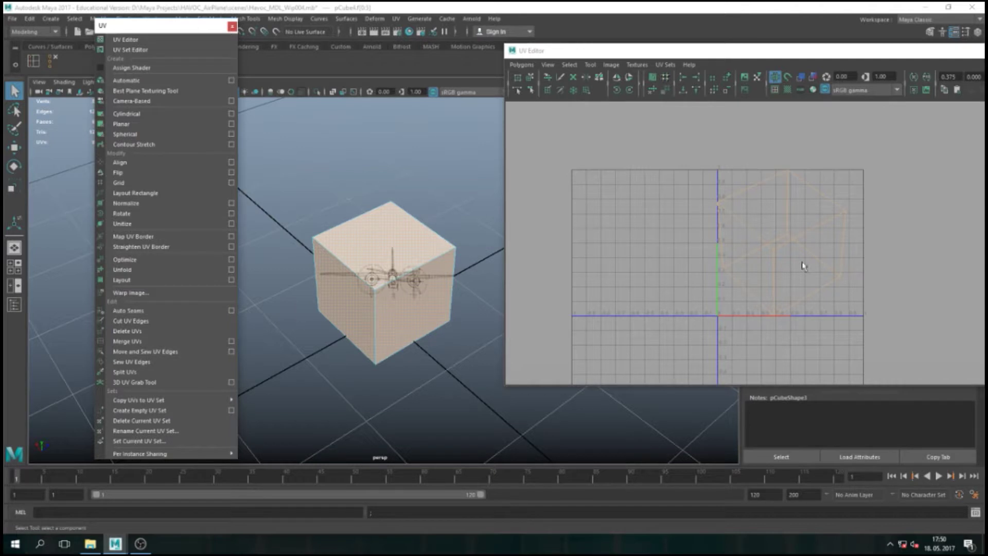
right_click_drag(775, 208, 821, 209)
left_click_drag(689, 149, 920, 331)
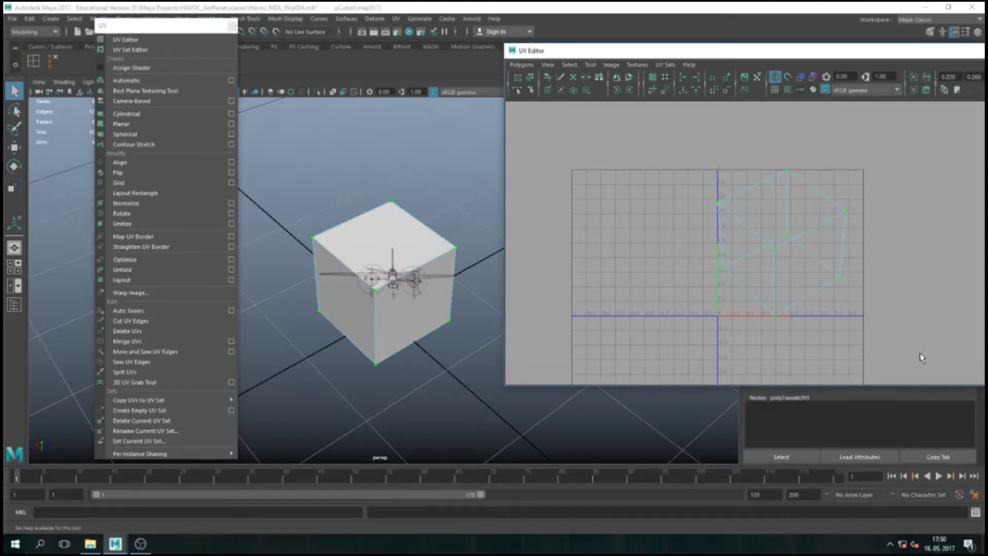
left_click(154, 18)
mouse_move(245, 73)
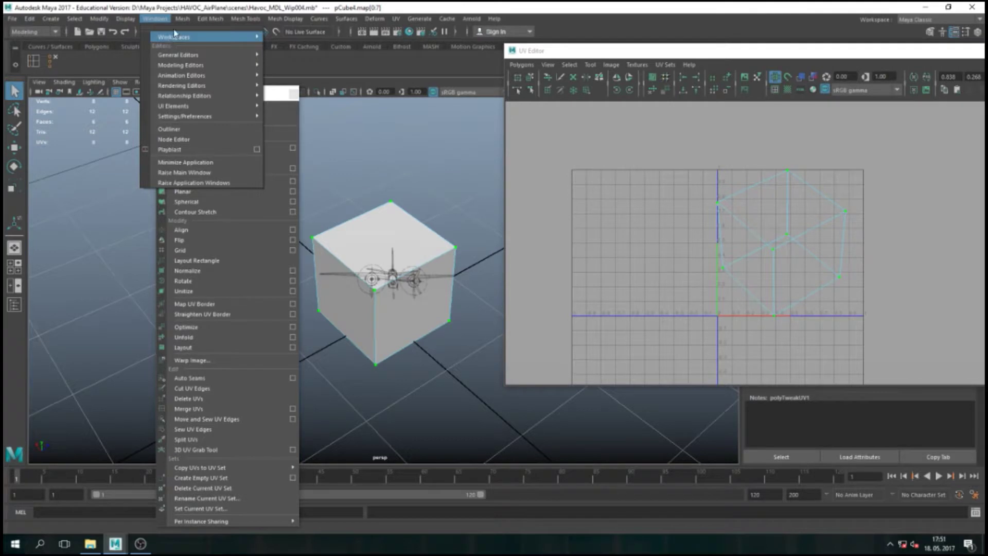
mouse_move(208, 82)
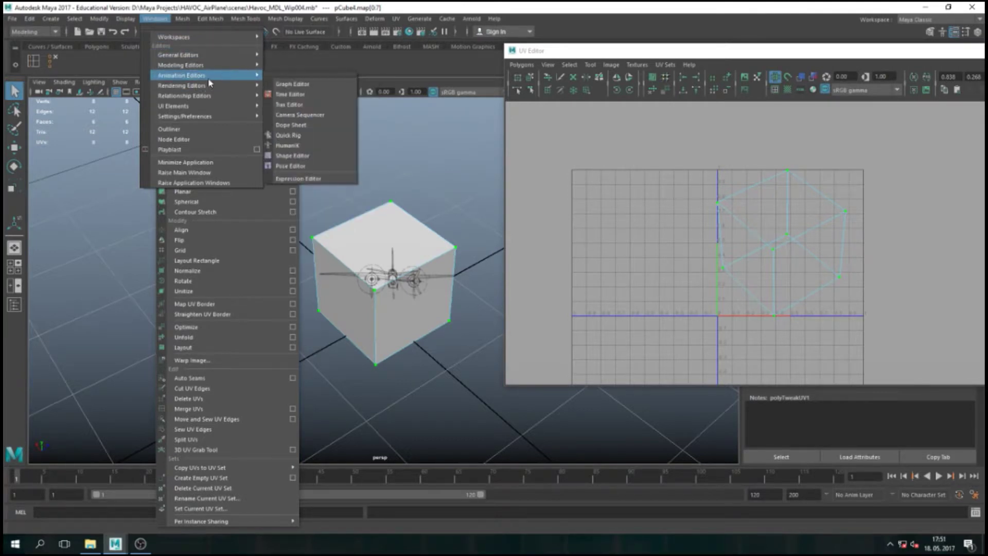
mouse_move(208, 65)
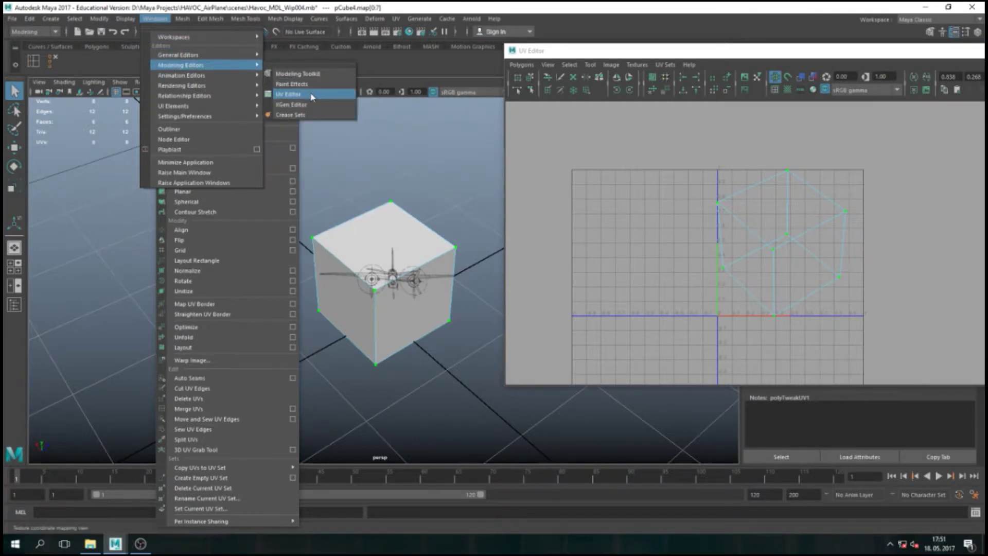
mouse_move(395, 18)
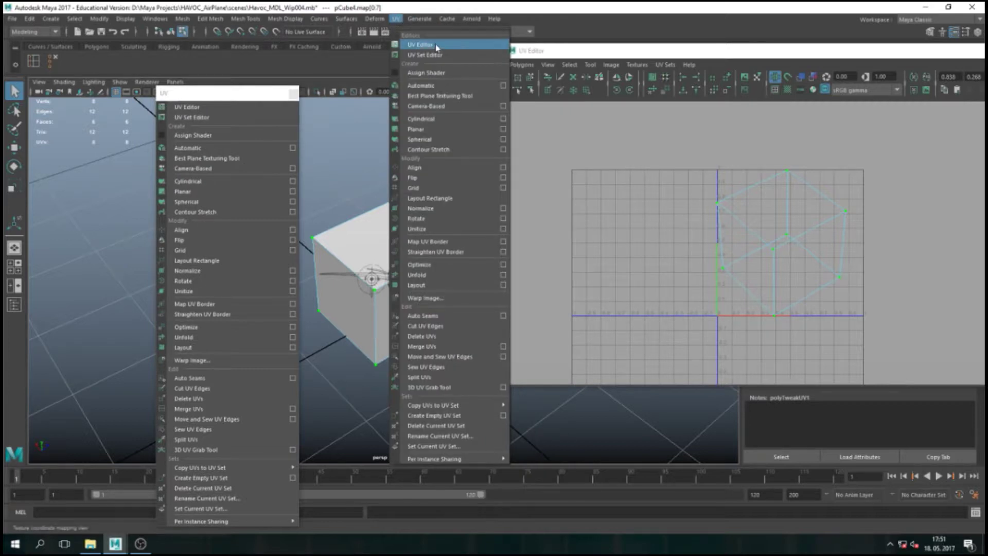
Return to object selection, apply Cylindrical UV mapping to the whole cube, and adjust the projection's horizontal sweep with its manipulator
left_click(214, 98)
left_click_drag(171, 100, 133, 76)
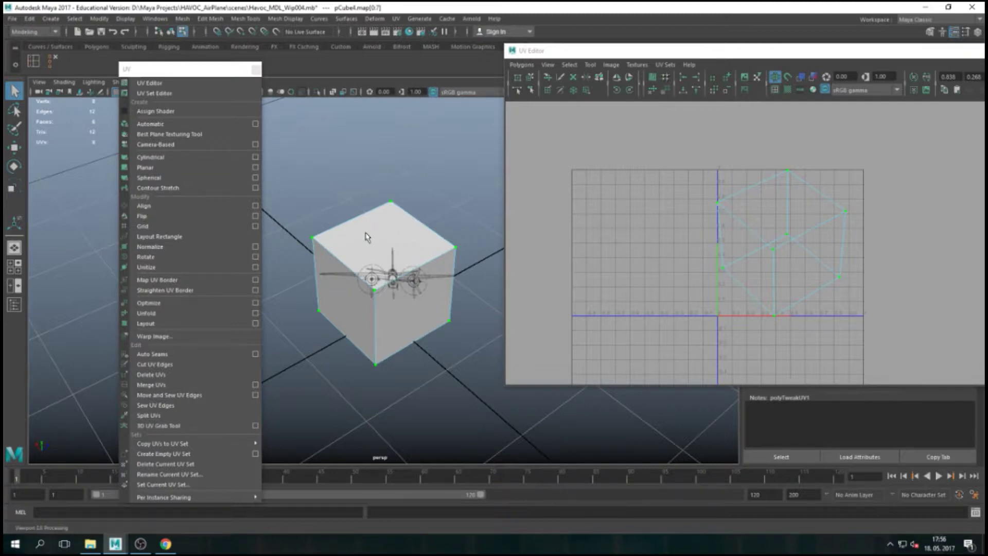
key("F8")
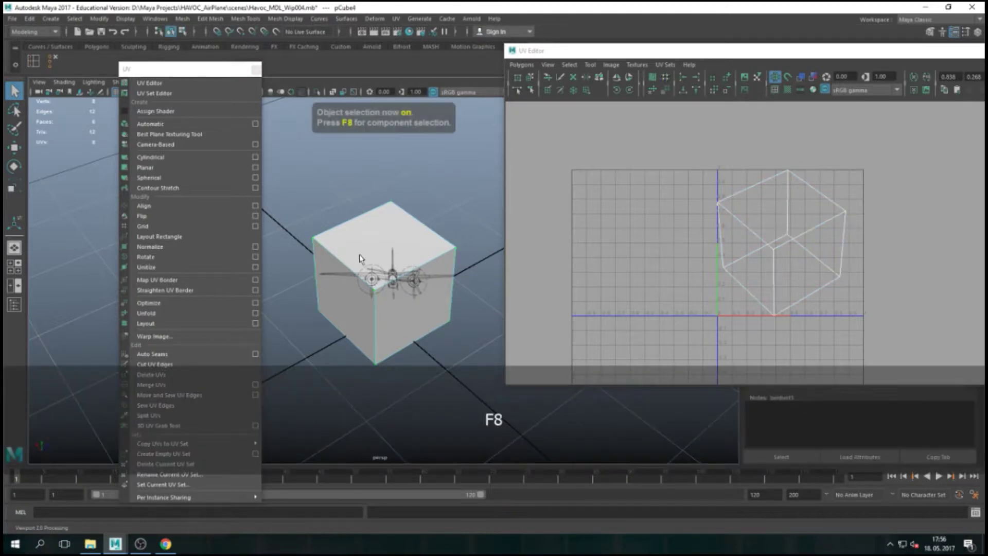
left_click(180, 157)
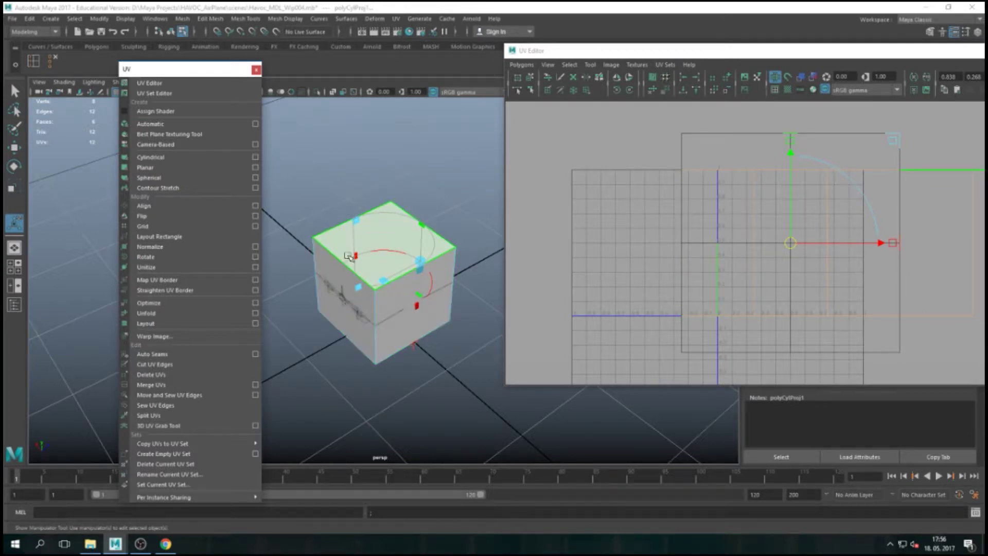
left_click_drag(347, 256, 441, 311)
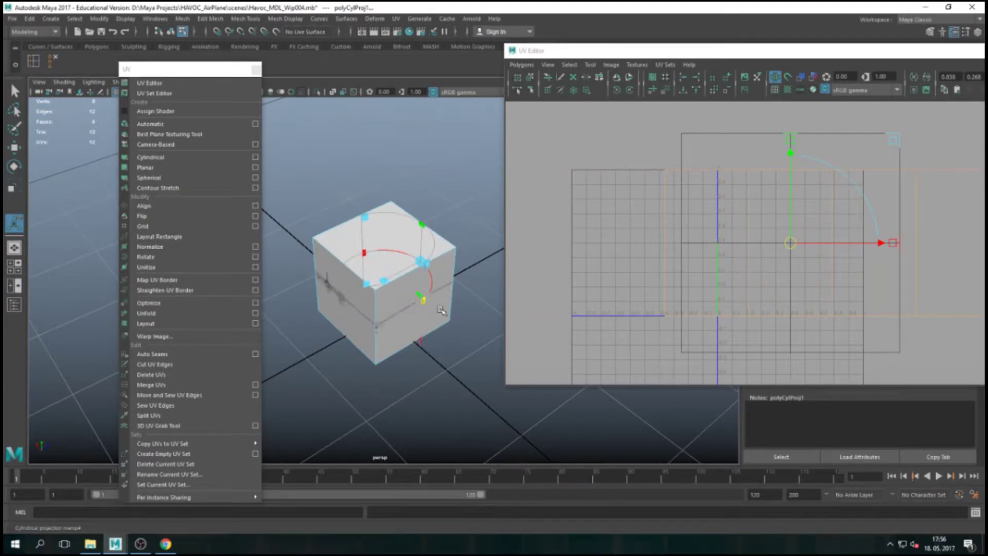
left_click_drag(762, 53, 650, 52)
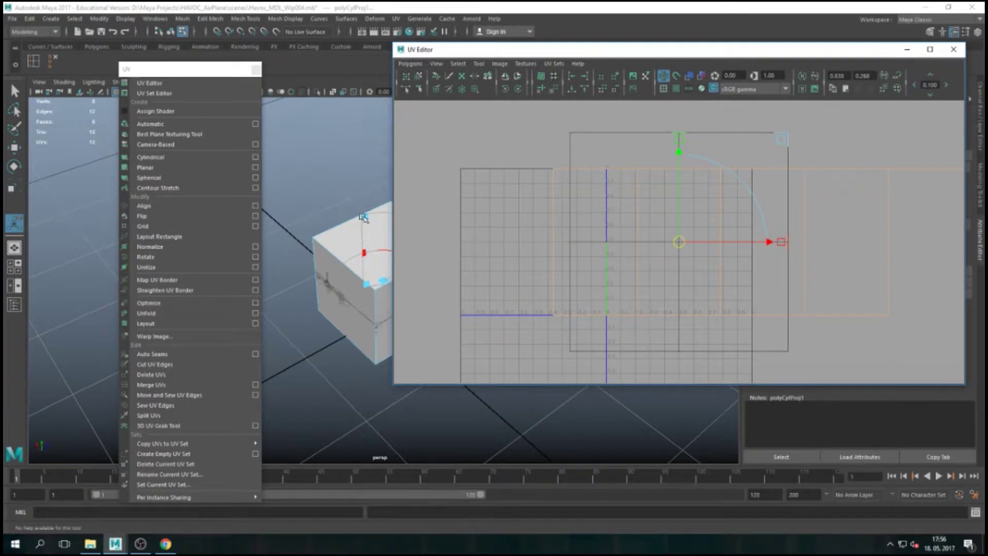
left_click_drag(515, 50, 646, 50)
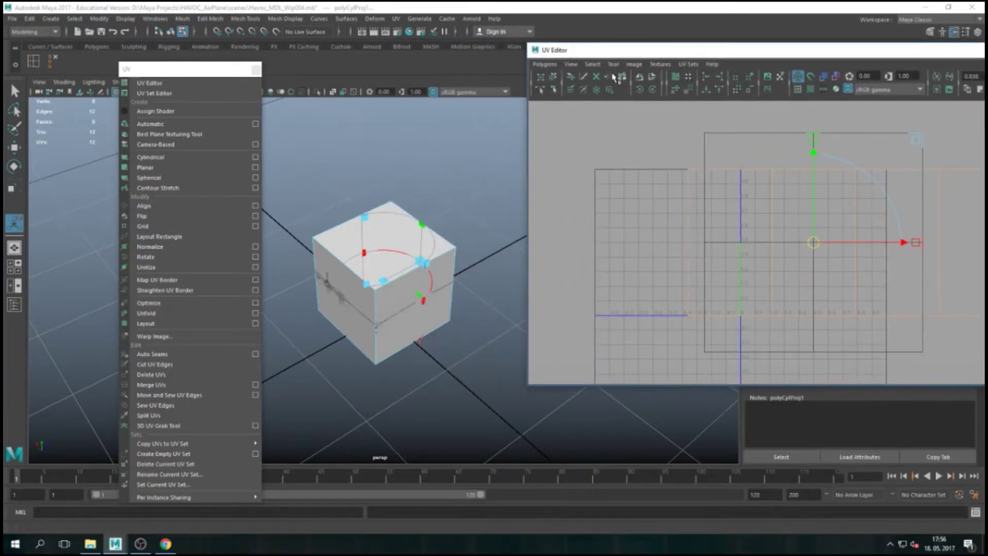
Apply Spherical UV mapping to the whole cube and delete the cube from the scene
key("F8")
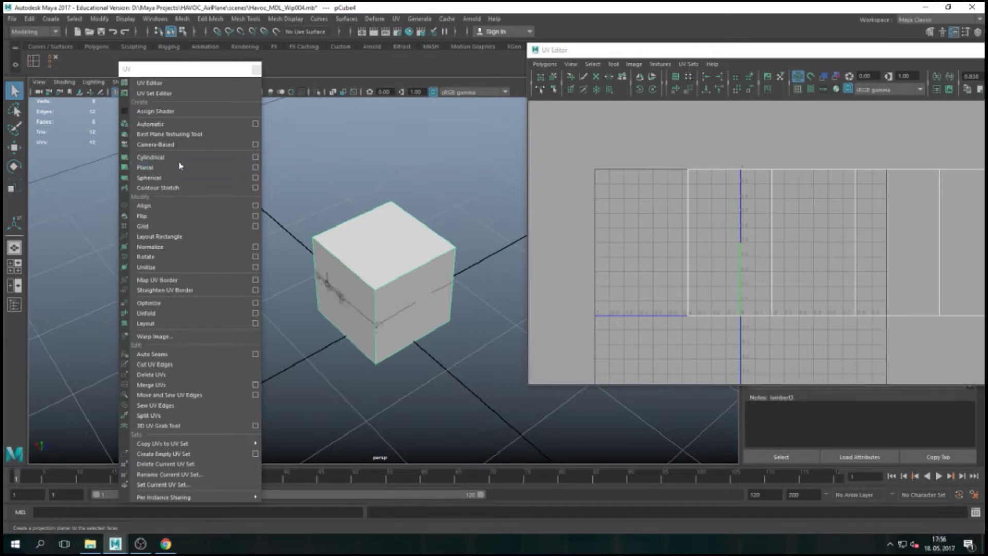
left_click(171, 178)
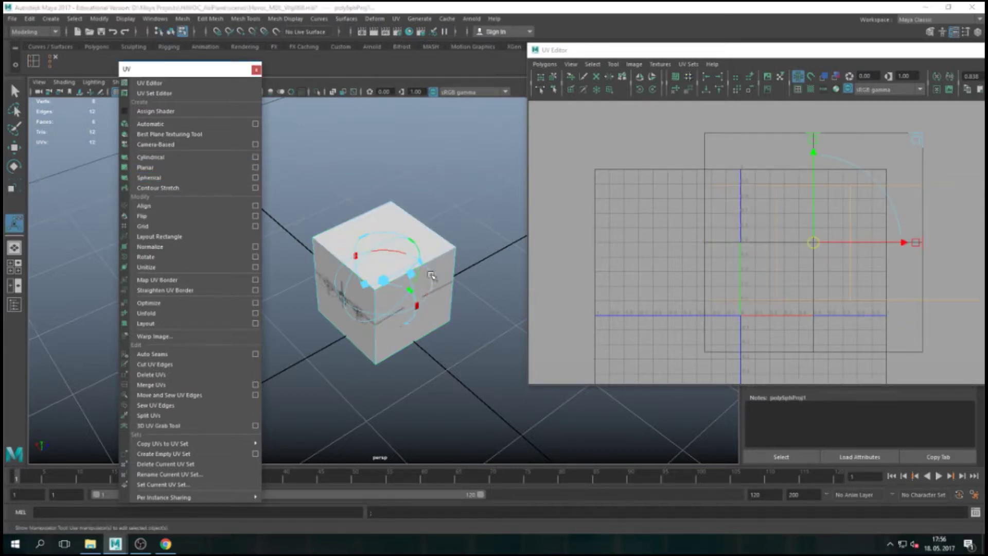
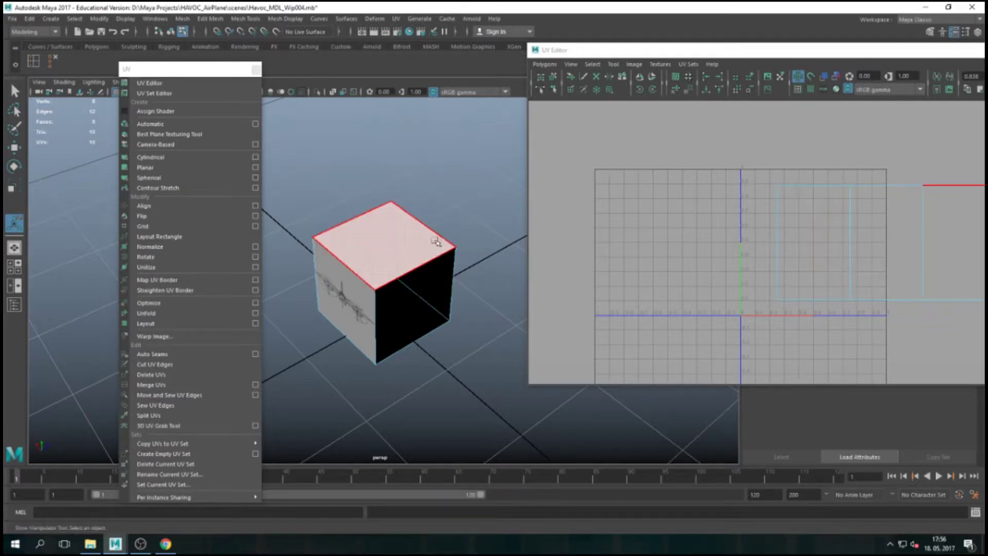
key("F8")
key("Delete")
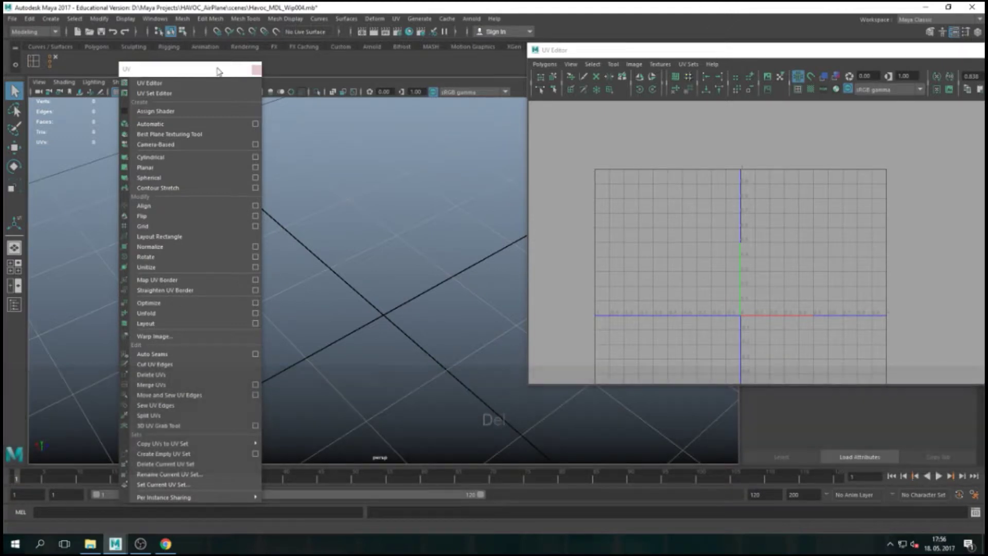
left_click_drag(179, 69, 187, 41)
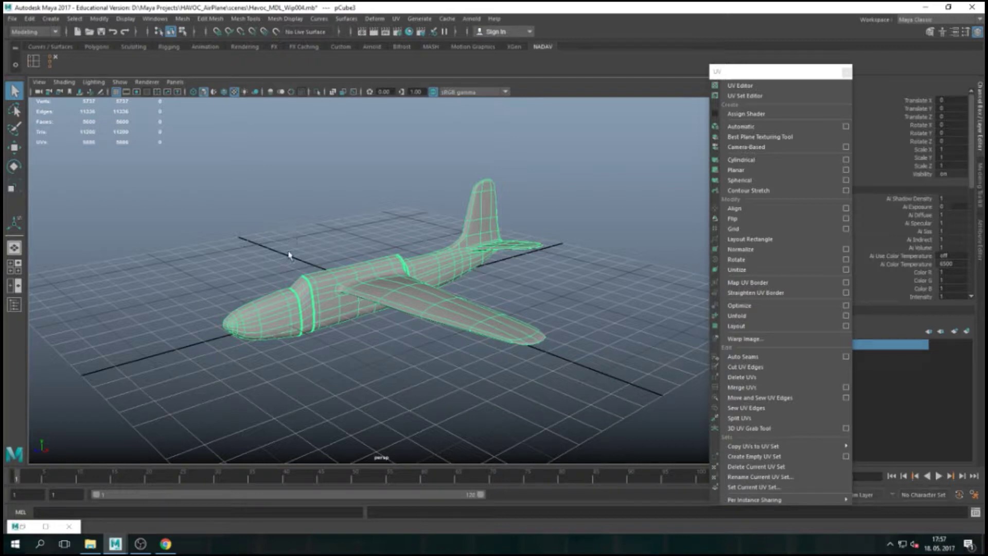
Duplicate the selected airplane mesh in place
mouse_move(339, 357)
left_mouse_down("alt")
mouse_move(379, 341)
mouse_move(358, 353)
left_mouse_up("alt")
key("ctrl")
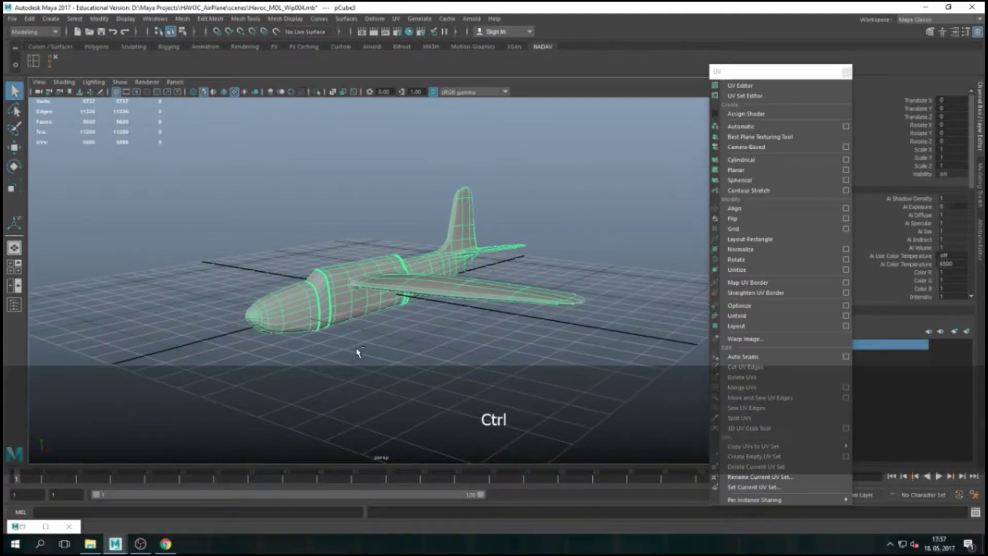
key("ctrl+d")
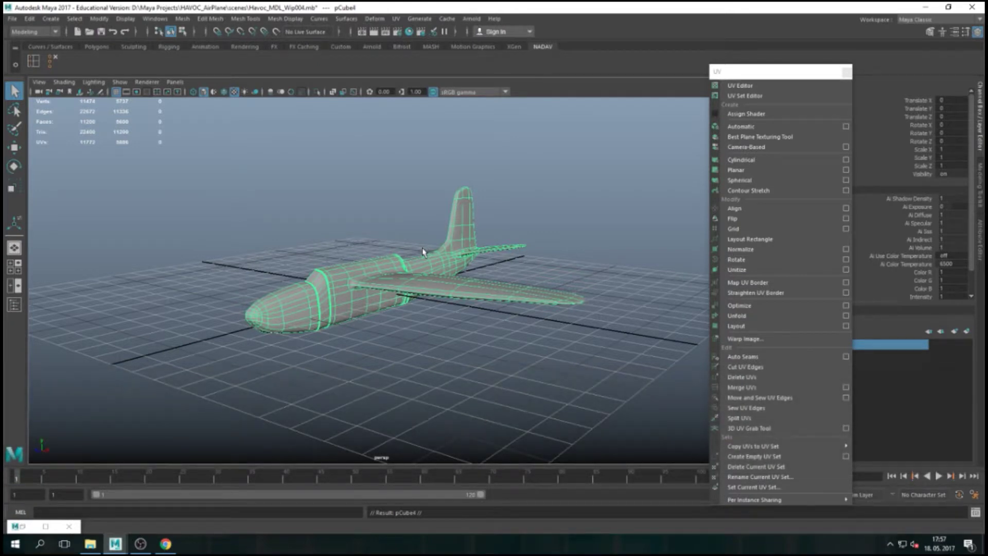
Open the Outliner beside the airplane and rename the duplicated mesh as HIGHpoly
left_click(152, 18)
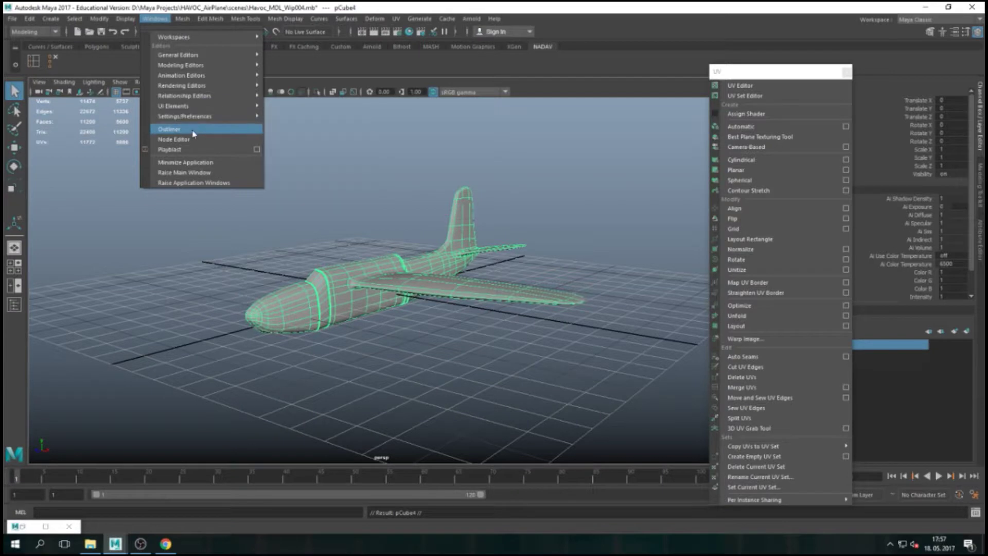
left_click(175, 129)
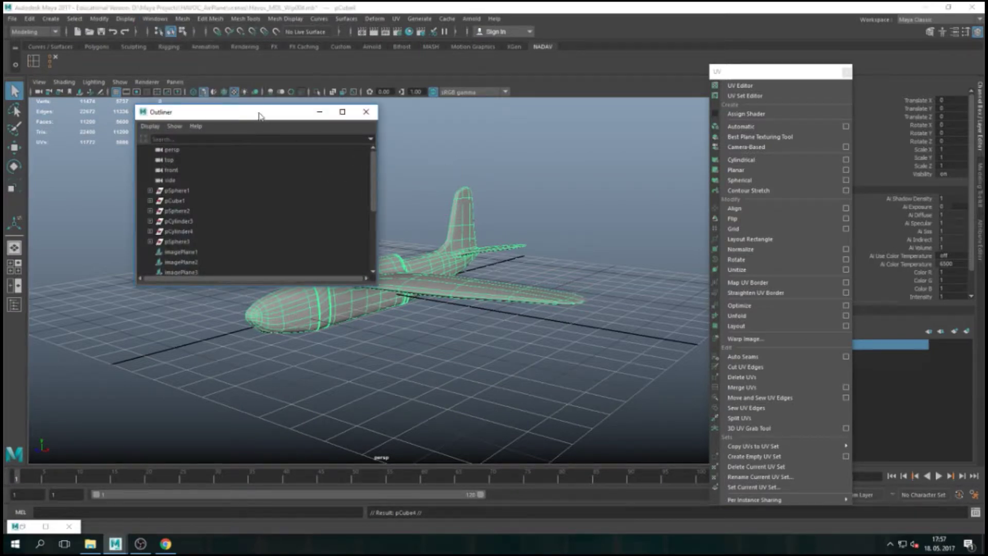
left_click_drag(260, 114, 607, 103)
left_click_drag(720, 168, 724, 242)
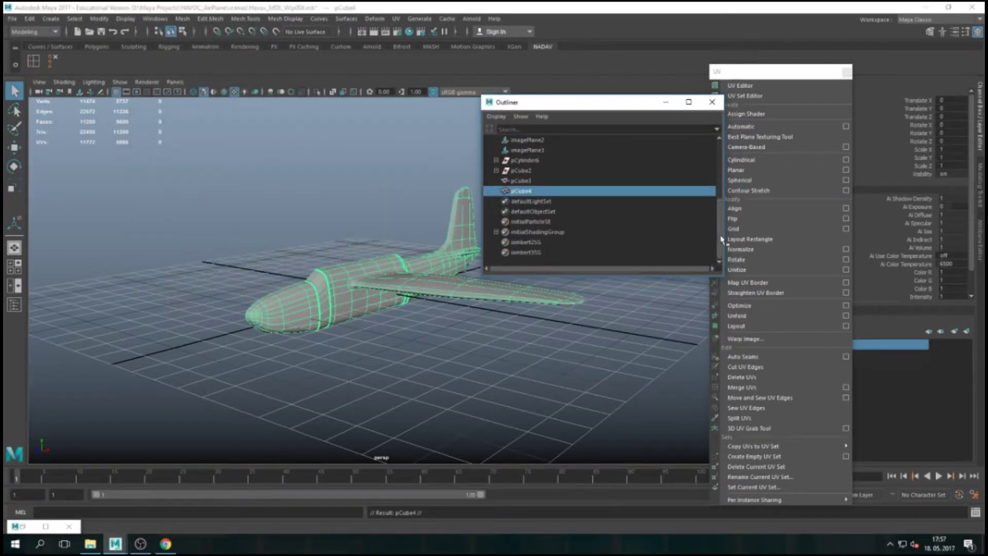
double_click(527, 192)
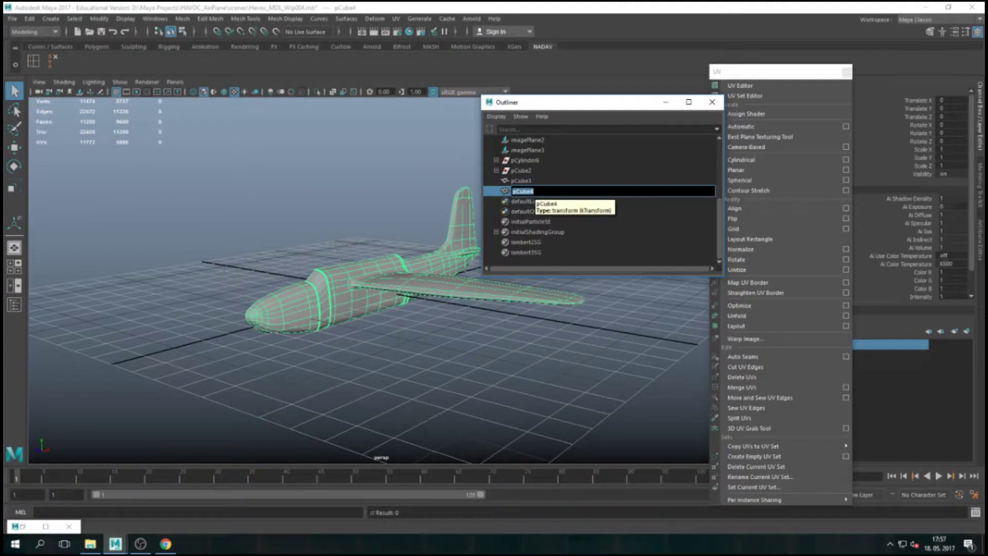
type("HIGH")
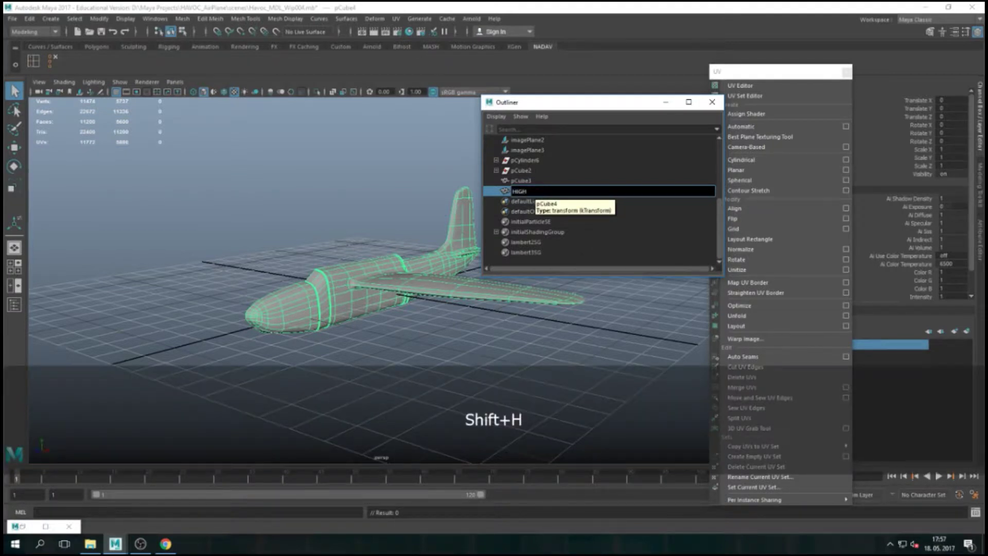
type("polu")
key("BackSpace")
type("y")
key("Return")
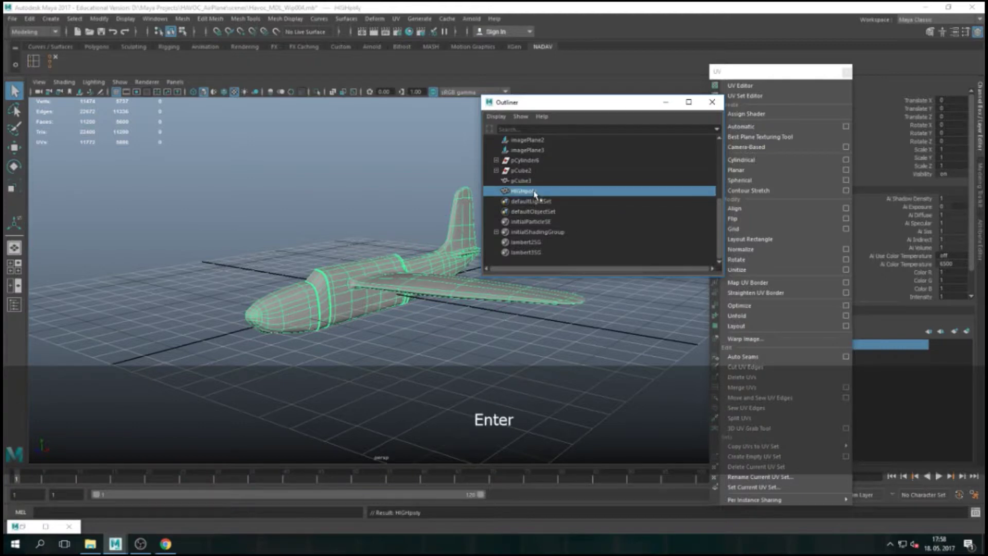
Select the original airplane mesh pCube3 in the Outliner and rename it as LowPoly
left_click(530, 182)
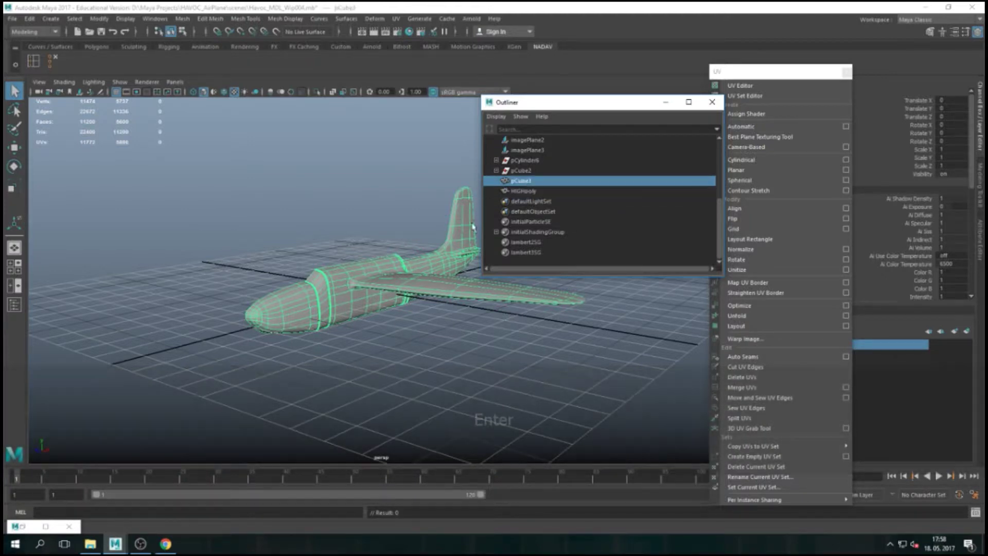
left_click_drag(311, 294, 368, 293, "alt")
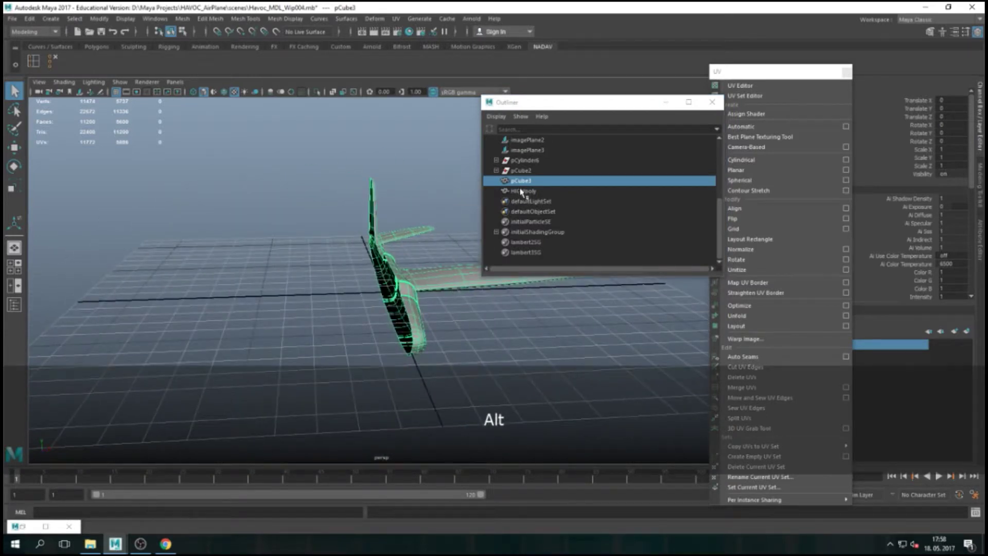
double_click(522, 182)
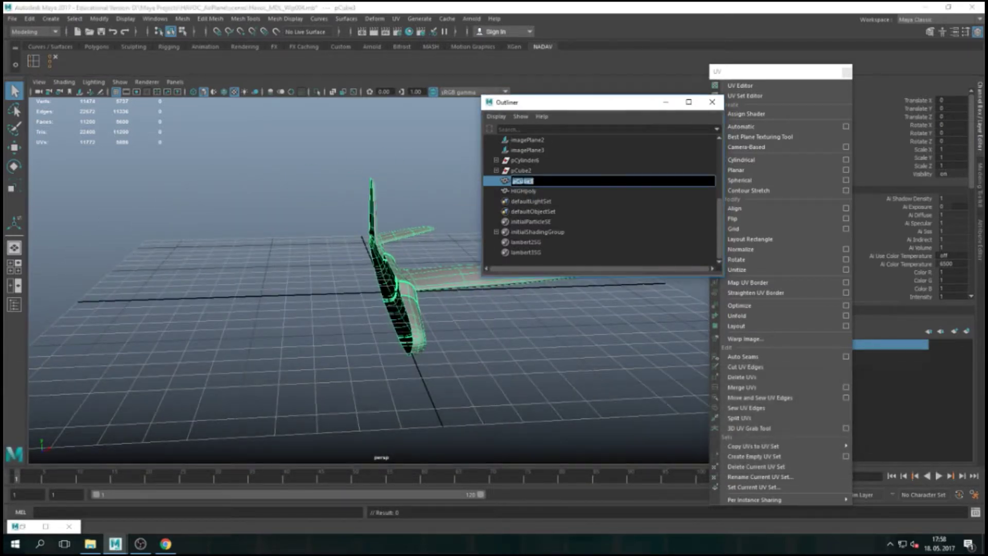
type("Low")
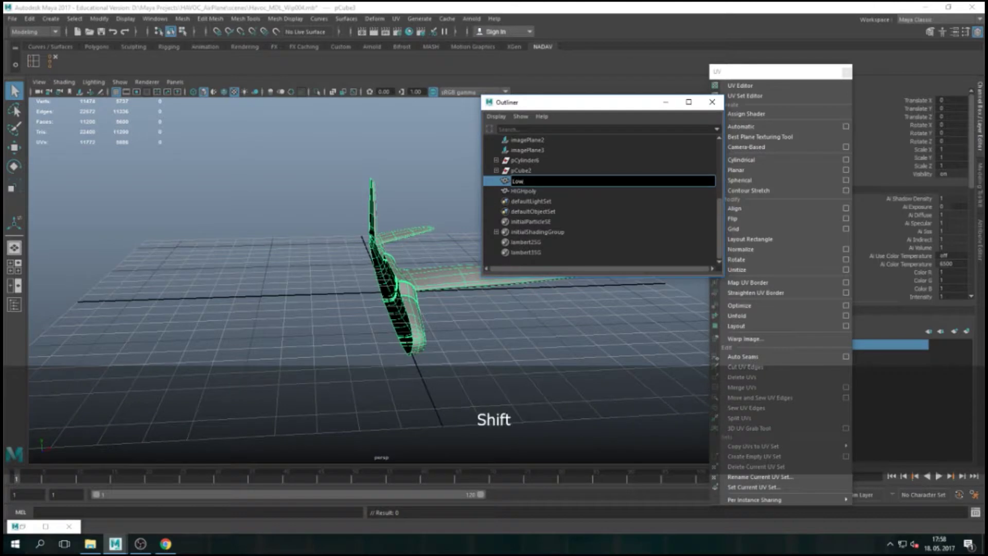
type("Poly")
key("BackSpace")
type("y")
key("Return")
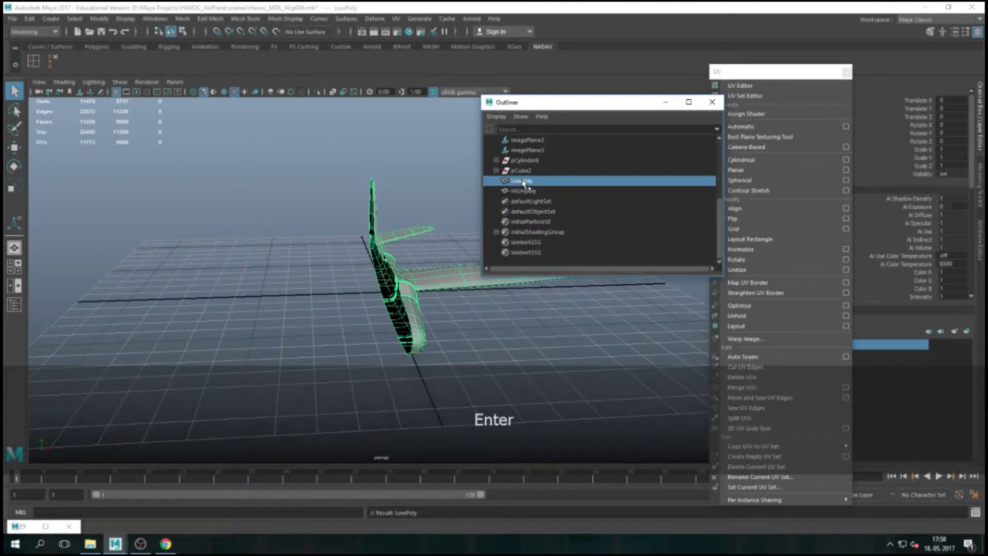
Turn off the smooth mesh preview on the LowPoly airplane and view it from the front quarter
left_click(417, 82)
key("1")
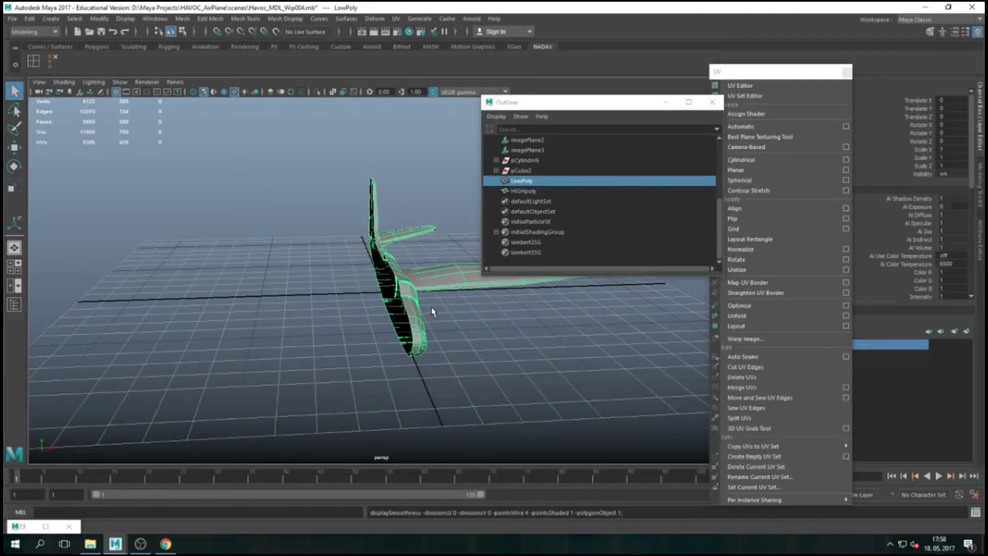
left_click_drag(462, 316, 424, 323, "alt")
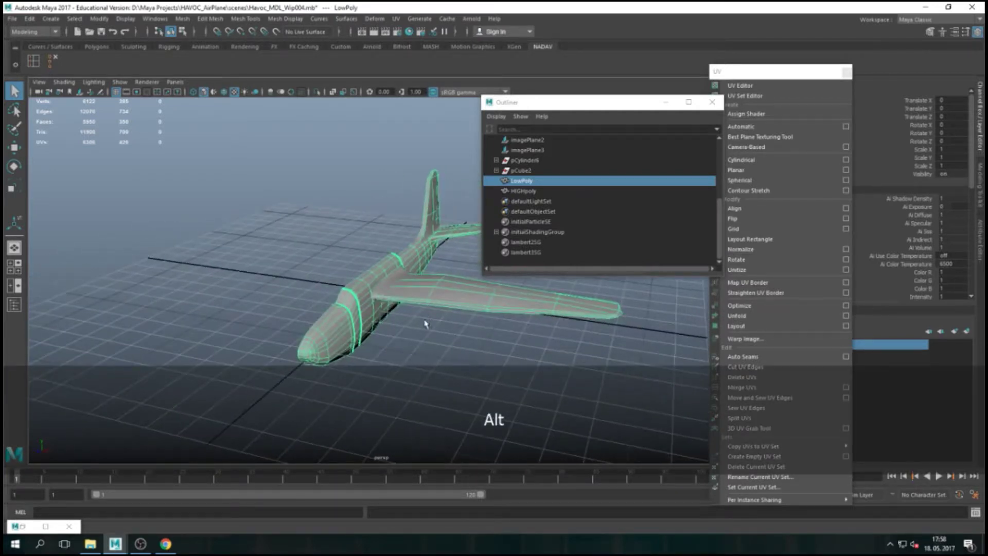
Select the HIGHpoly airplane in the Outliner and convert its smooth mesh preview to polygons
left_click(533, 192)
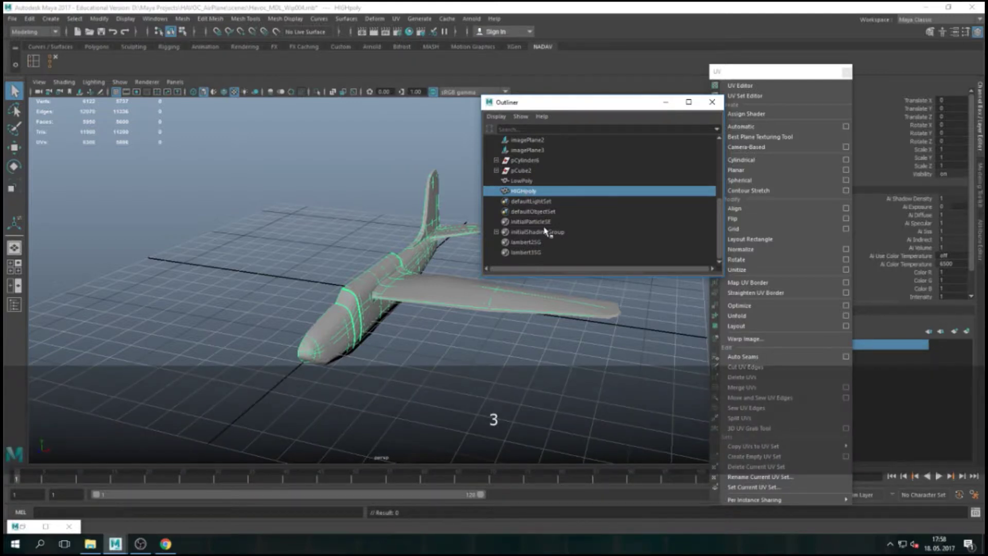
left_click(99, 19)
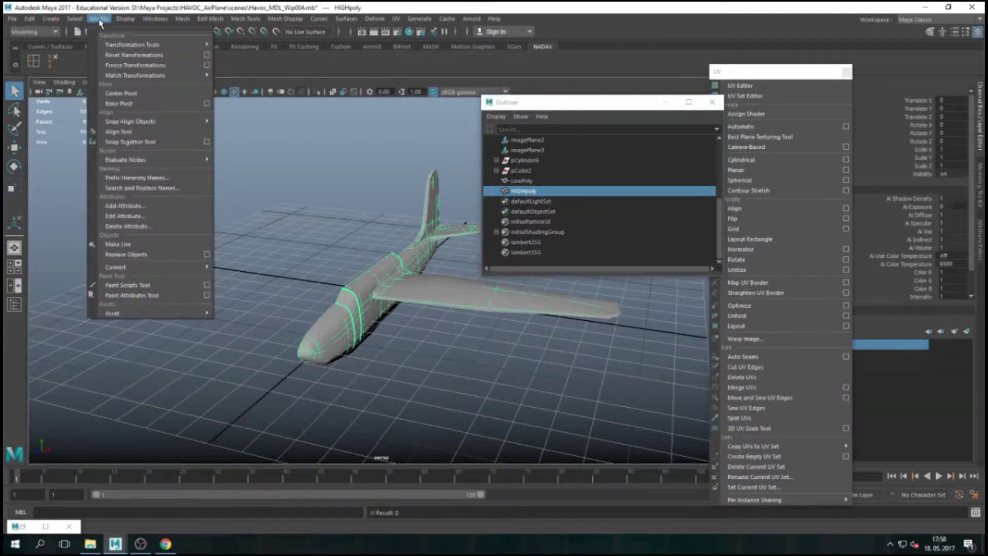
mouse_move(140, 270)
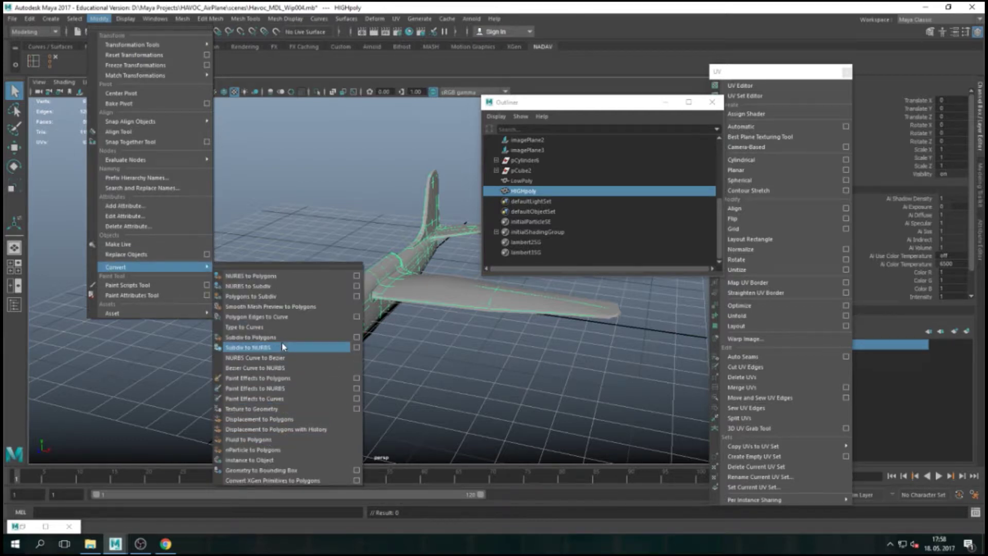
left_click(313, 308)
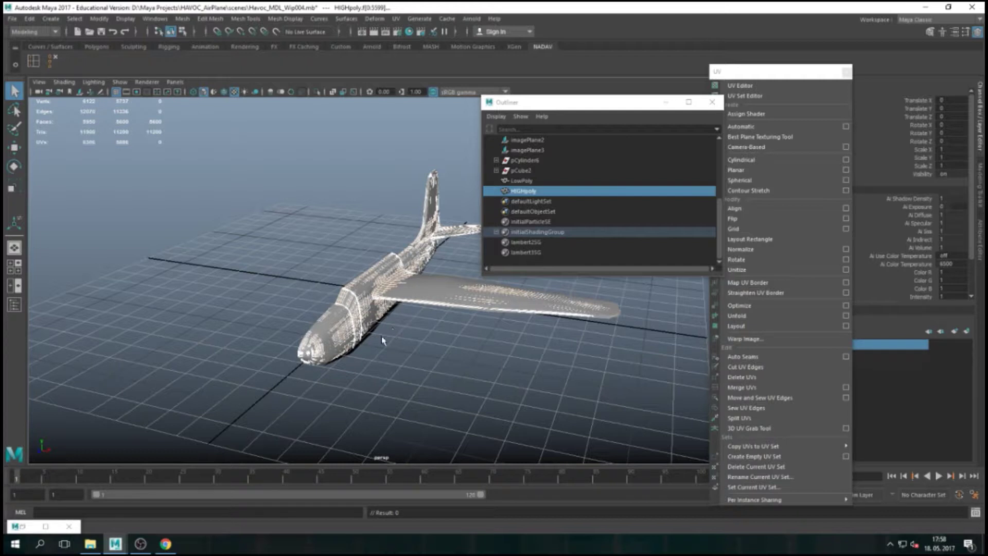
Assign a new Lambert material to the selected HIGHpoly faces
right_click(364, 309)
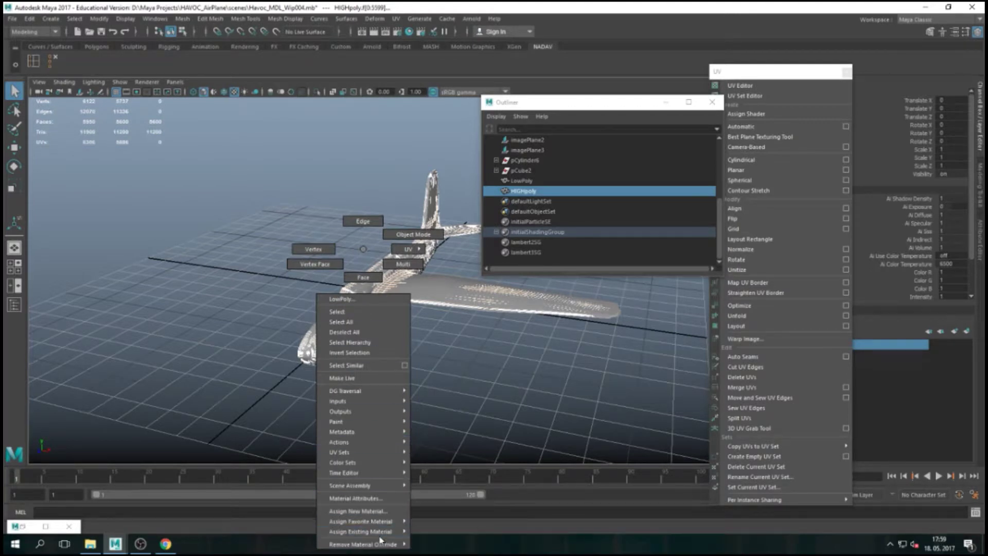
mouse_move(394, 523)
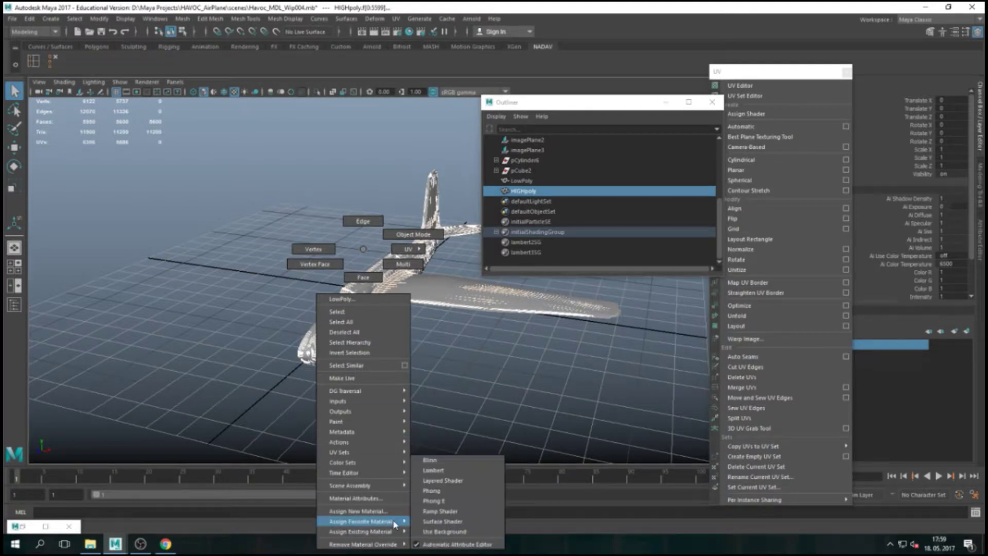
left_click(458, 470)
Set the color of HIGHpoly's new Lambert material to red, moving the floating UV menu out of the way
left_click_drag(772, 73, 581, 201)
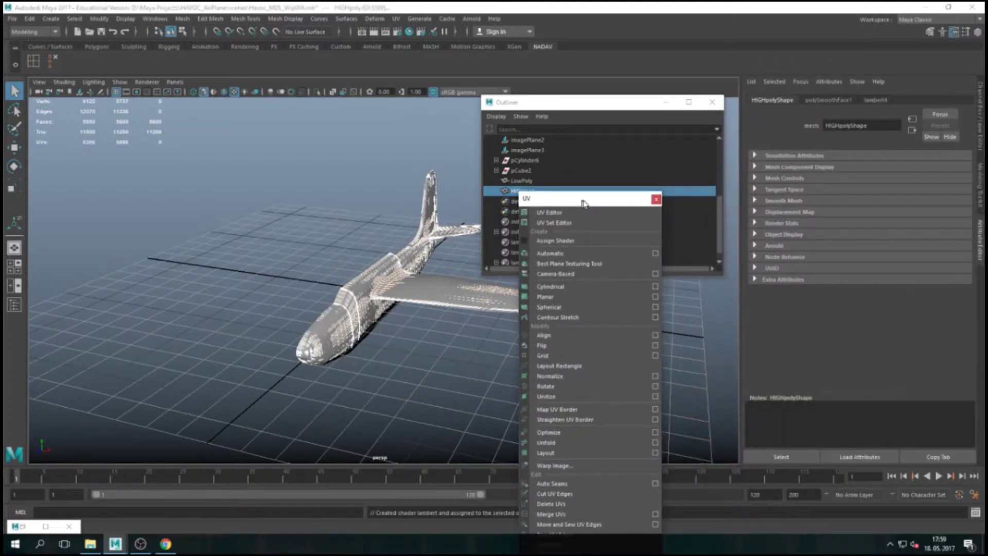
left_click(876, 100)
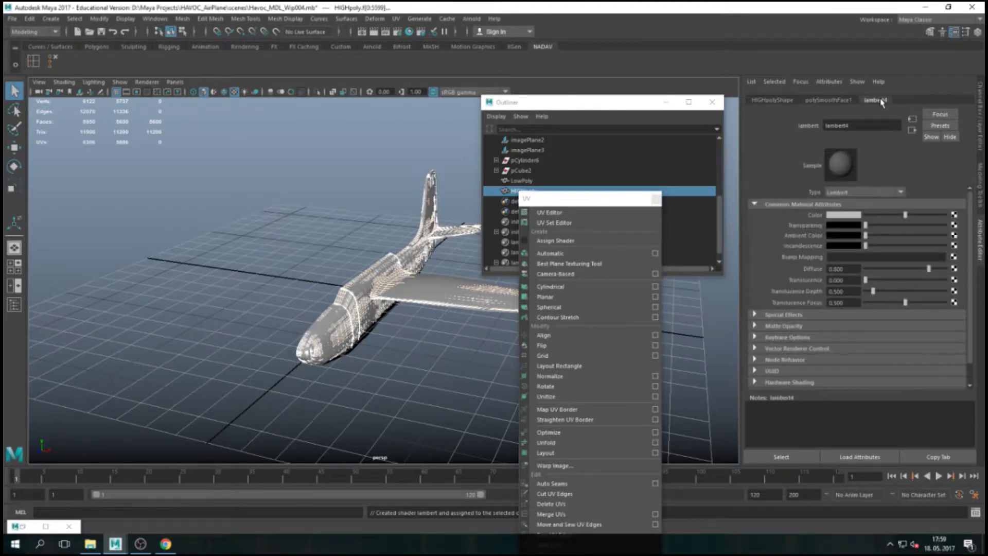
left_click(844, 216)
left_click(840, 217)
left_click(800, 187)
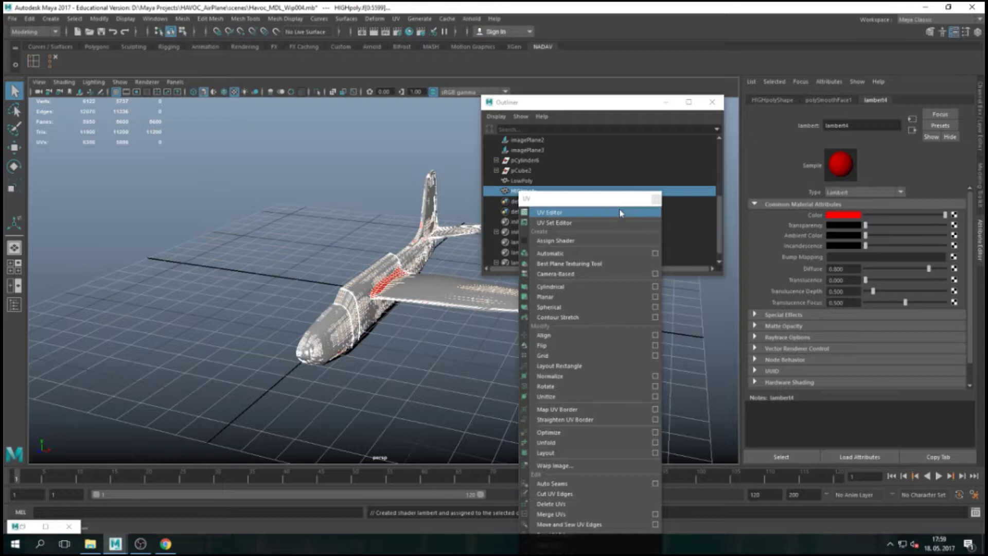
Close the floating UV menu, minimize the Outliner and leave the airplane deselected
left_click(656, 198)
left_click(666, 102)
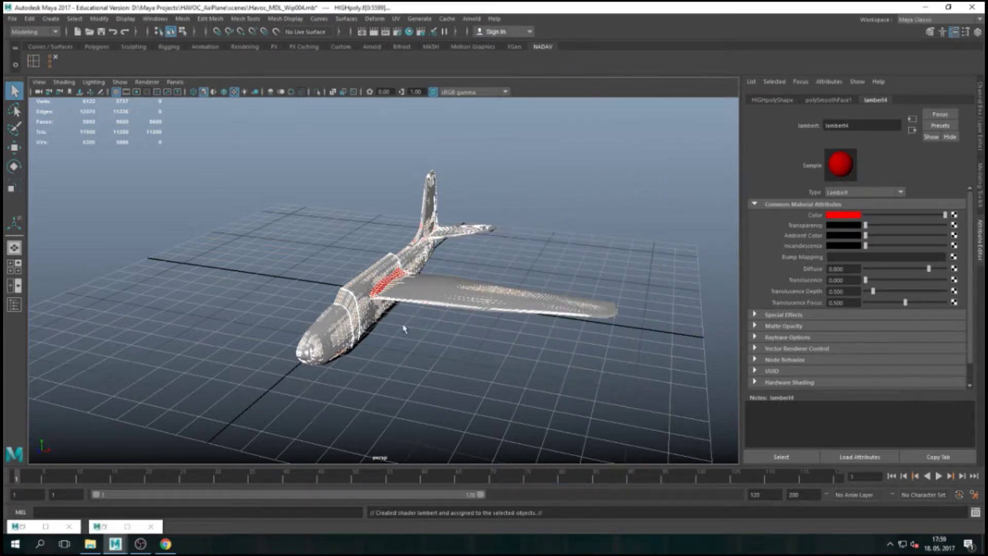
left_click(414, 348)
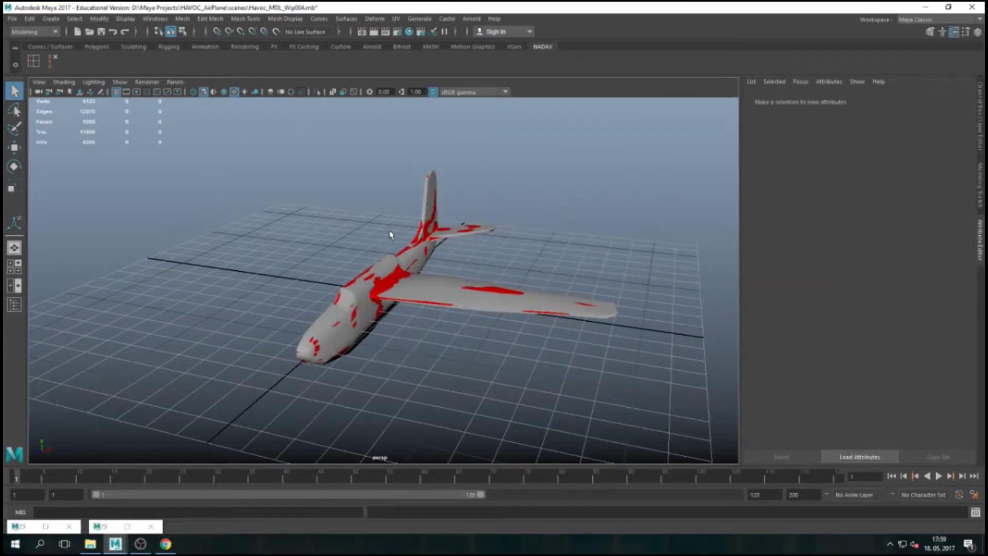
left_click(337, 343)
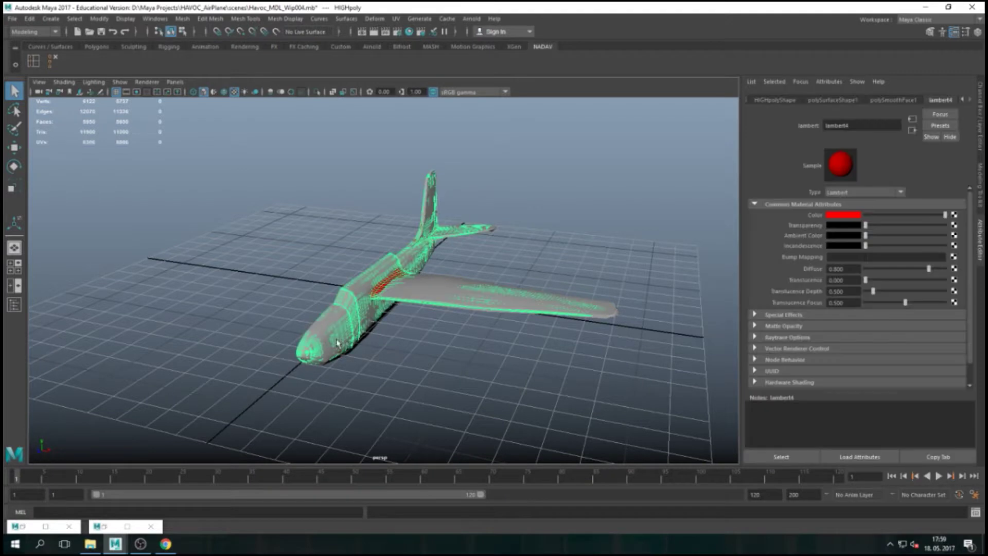
left_click(415, 335)
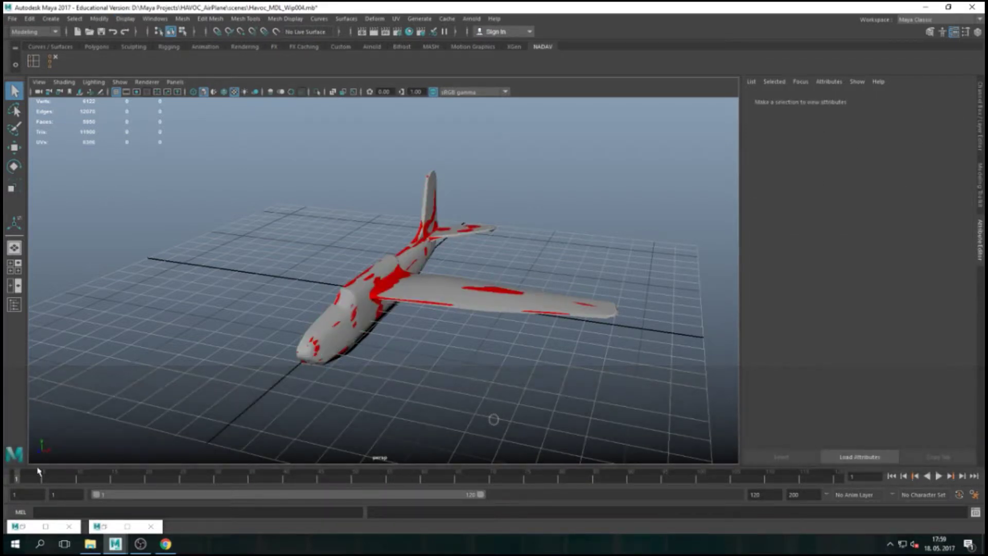
Close the UV Editor and restore the Outliner clear of the airplane, briefly selecting LowPoly to compare it with the red mesh
double_click(26, 526)
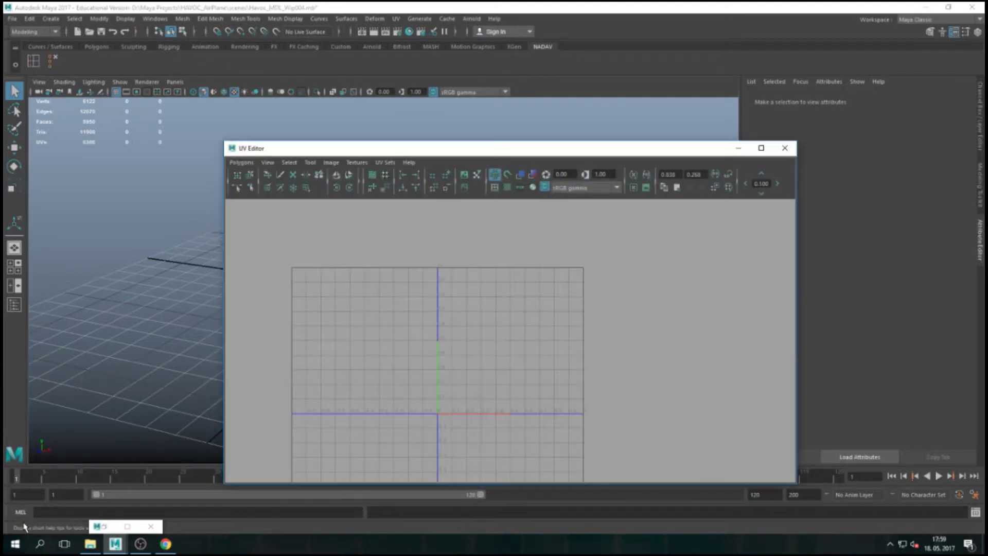
left_click(785, 148)
double_click(105, 526)
scroll(568, 227, "down", 1)
left_click(531, 171)
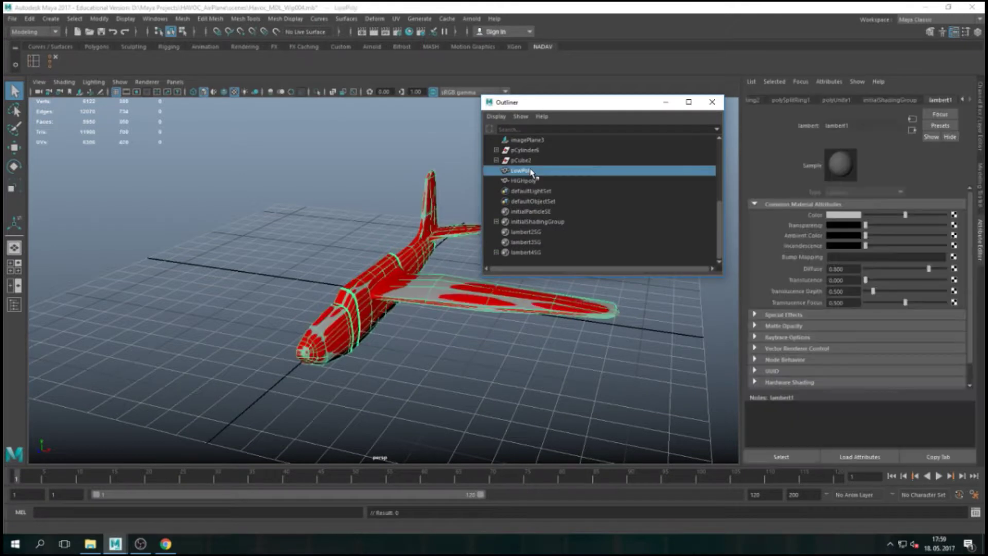
left_click_drag(587, 106, 697, 102)
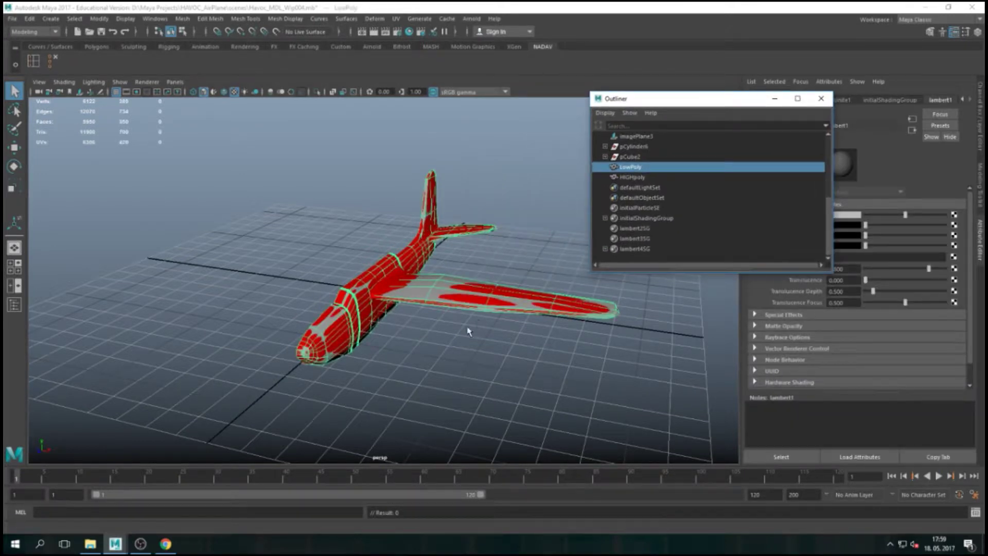
left_click(434, 354)
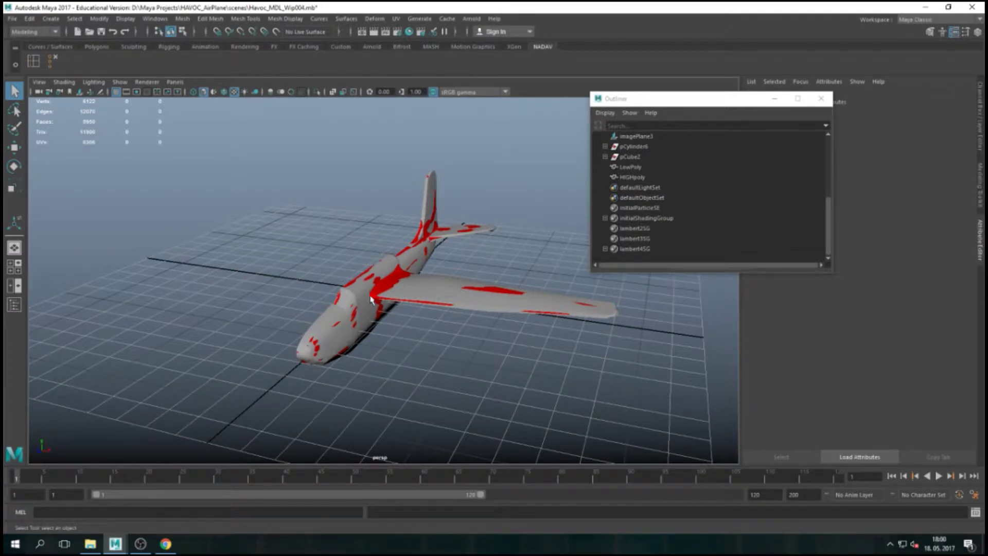
Examine the front of the wing root up close with LowPoly selected and the view in wireframe
left_click_drag(431, 286, 346, 333, "alt")
right_click_drag(347, 334, 344, 339, "alt")
left_click_drag(258, 337, 316, 265, "alt")
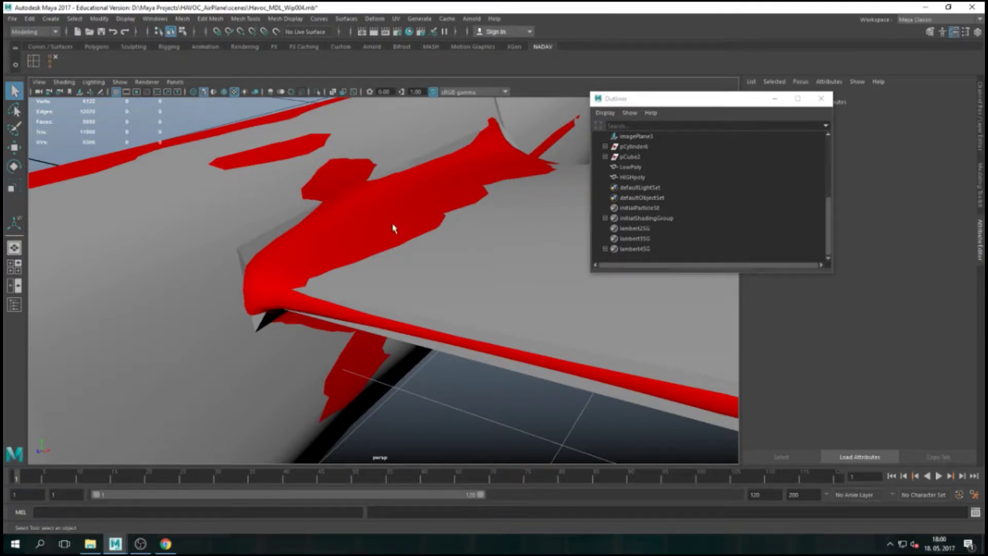
left_click(631, 167)
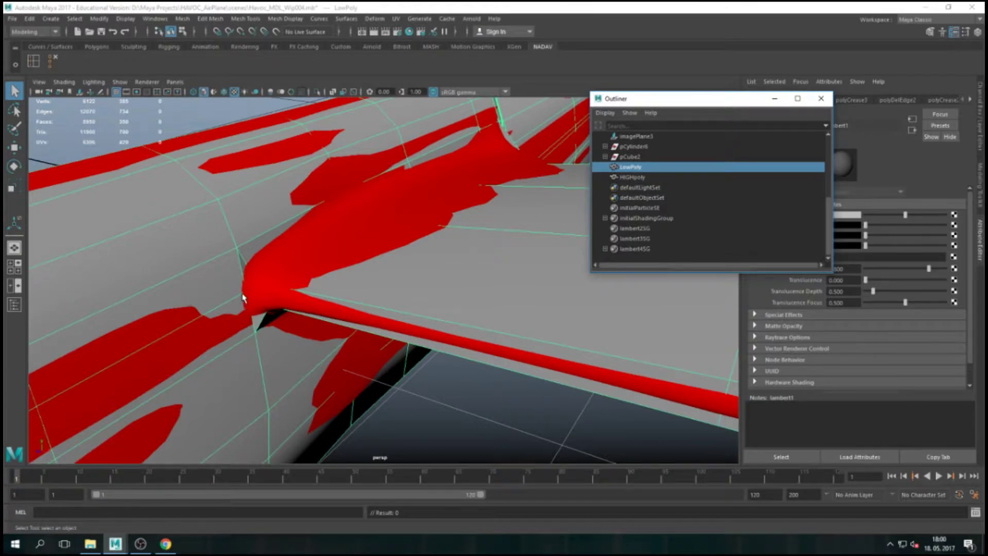
key("4")
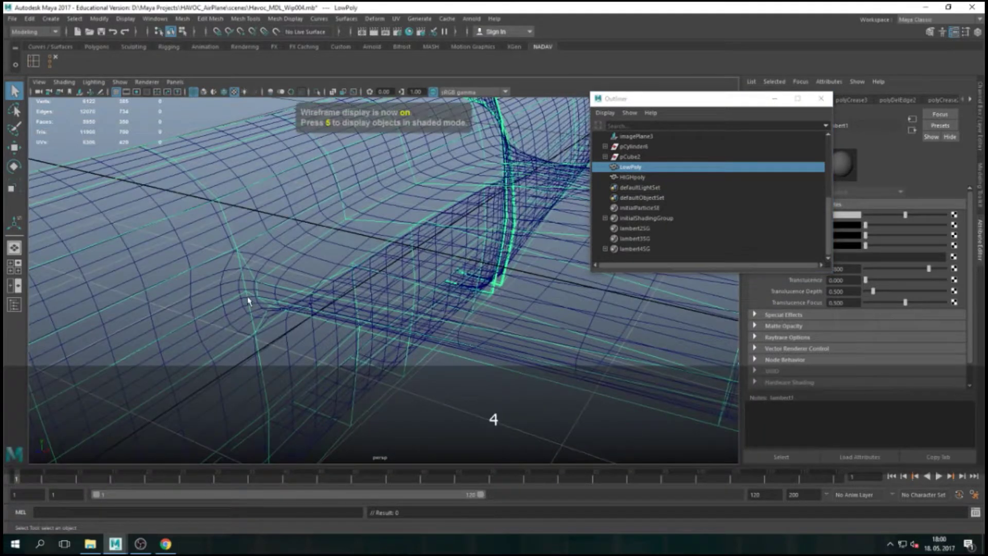
right_click_drag(247, 294, 221, 290)
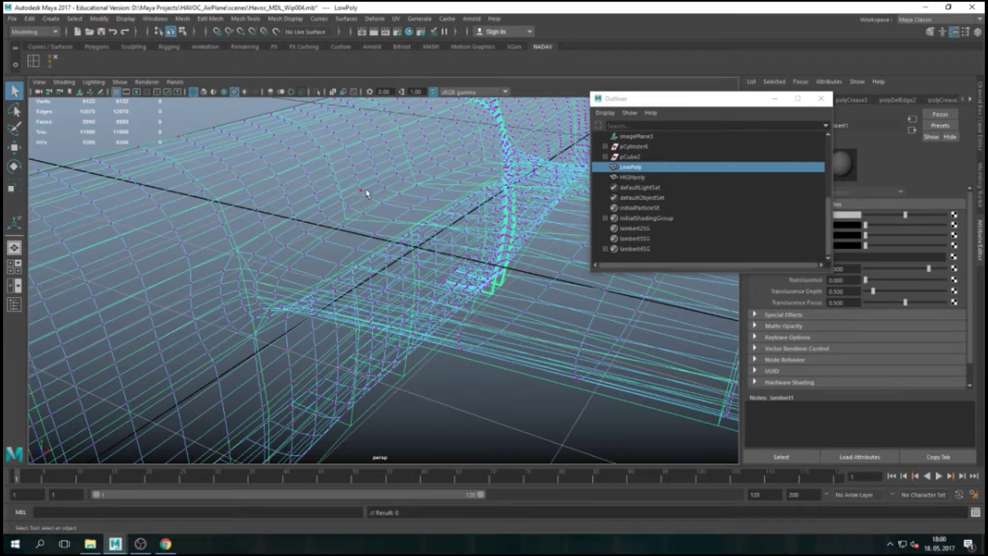
key("F8")
left_click_drag(355, 226, 415, 314)
left_click(427, 396)
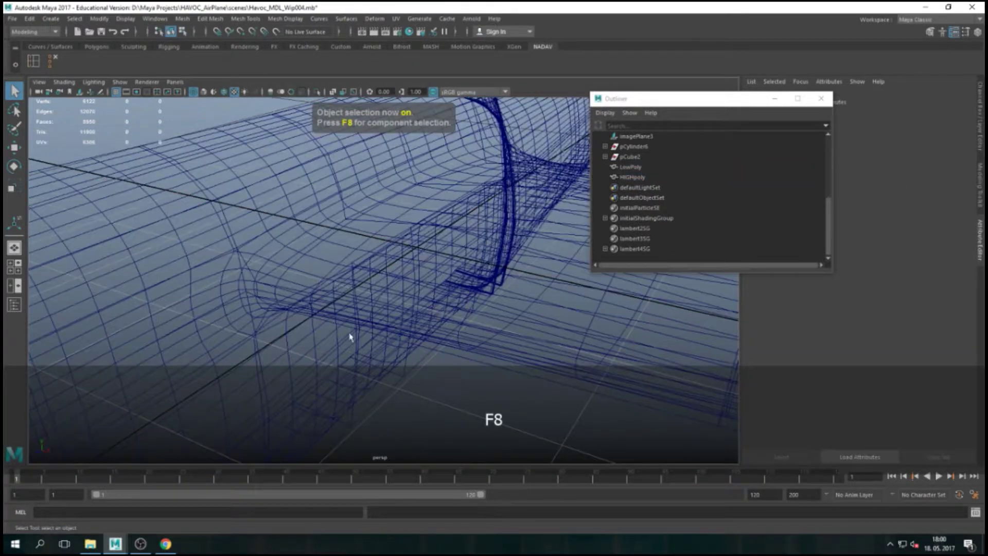
Select HIGHpoly, minimize the Outliner and show the Channel Box / Layer Editor with the airplane in shaded display
left_click(636, 177)
left_click(774, 98)
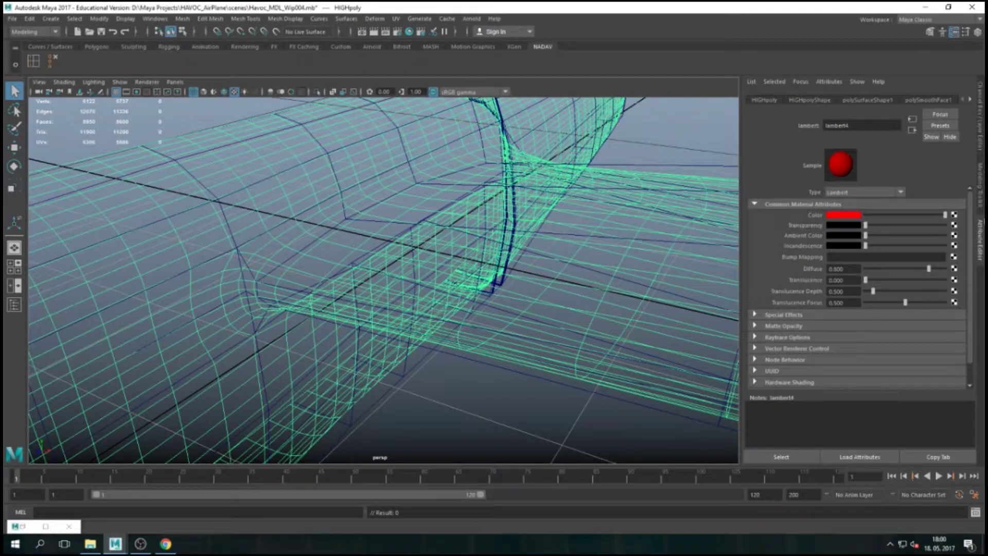
left_click(983, 142)
right_click_drag(594, 314, 434, 280, "alt")
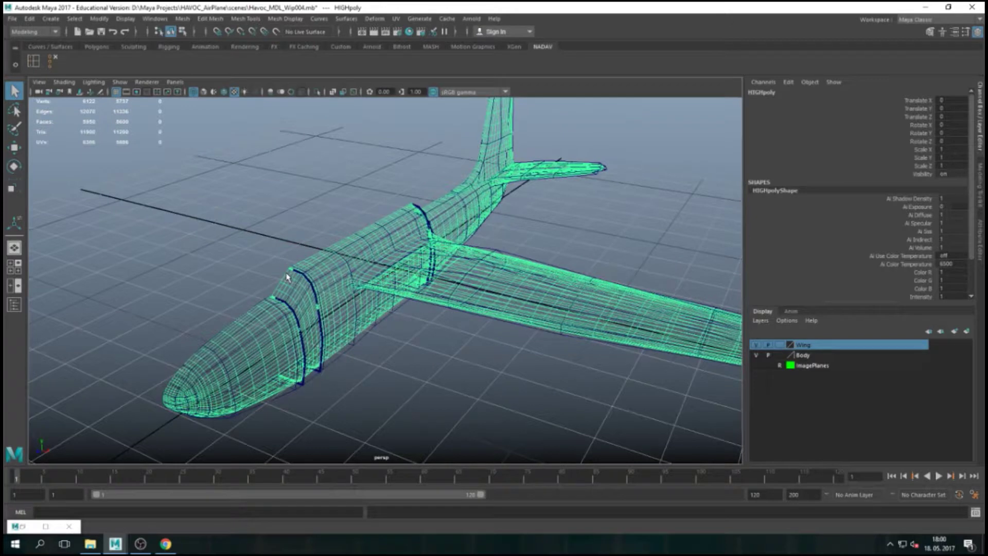
key("5")
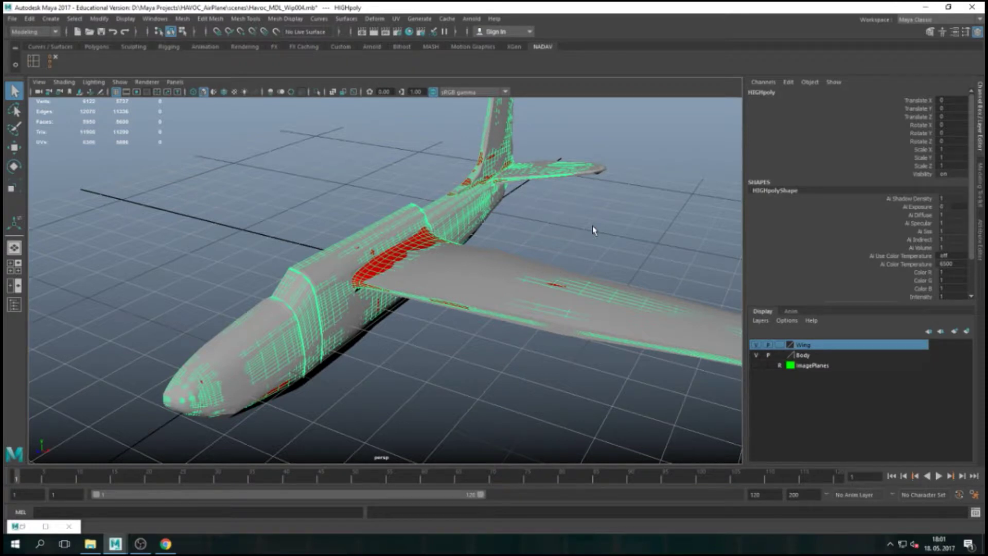
Create a display layer from the selected HIGHpoly mesh and name it high
left_click(760, 321)
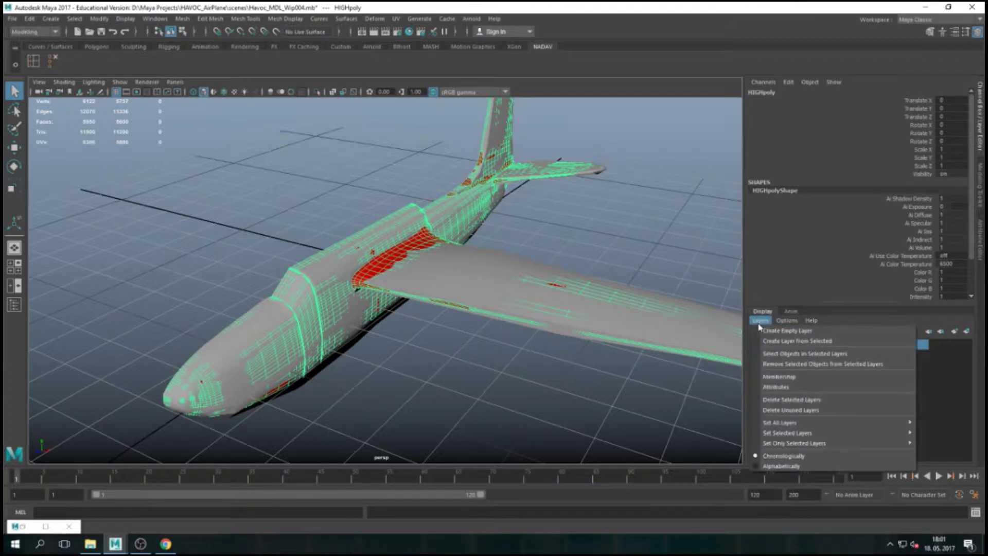
left_click(791, 341)
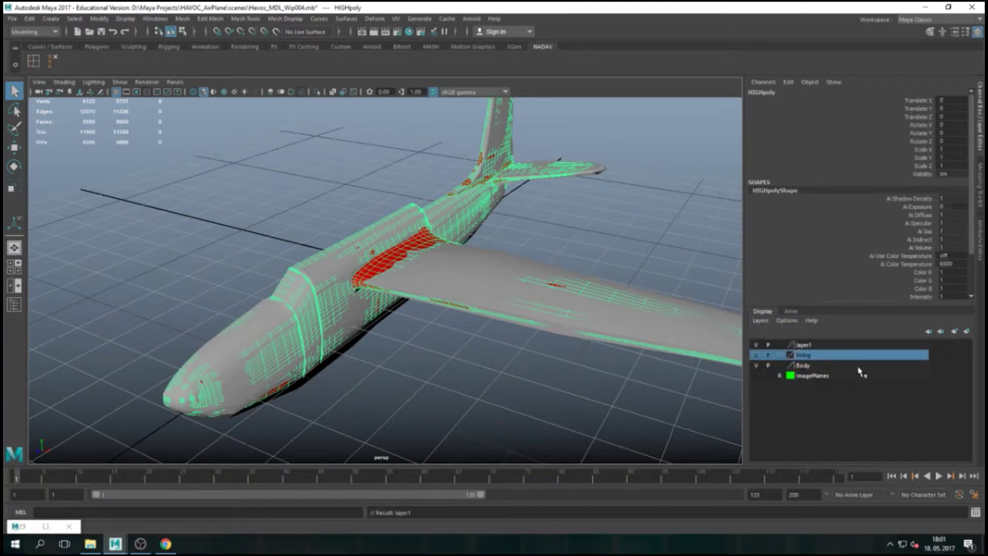
left_click(809, 347)
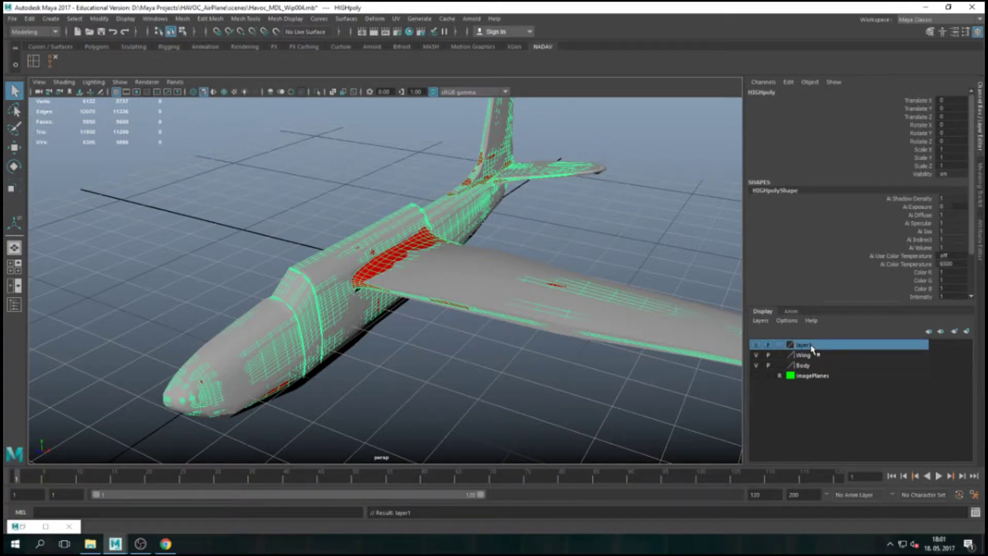
double_click(810, 345)
left_click_drag(391, 202, 340, 203)
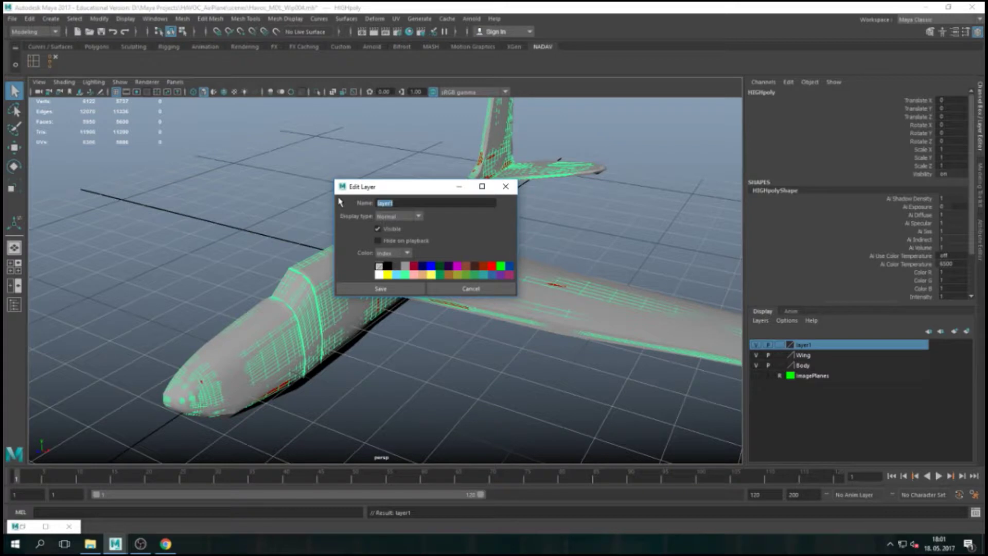
type("high")
key("Return")
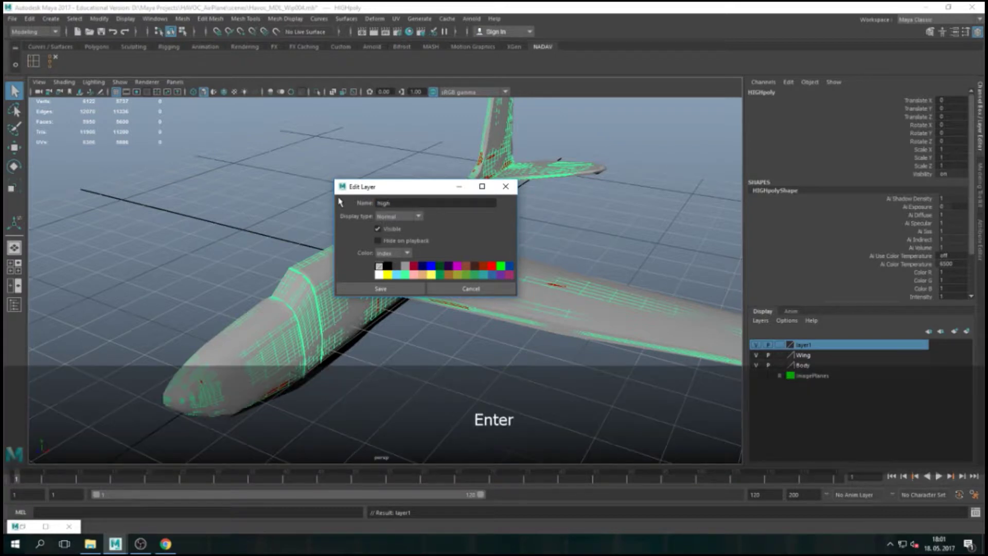
Set the high layer's display type to Reference and save the layer settings
left_click(397, 217)
left_click(391, 247)
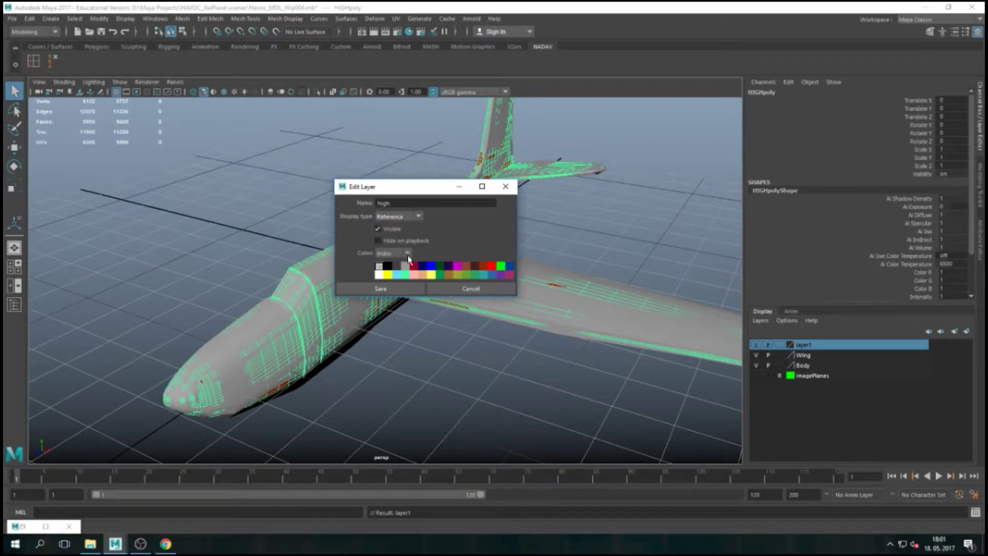
left_click(381, 289)
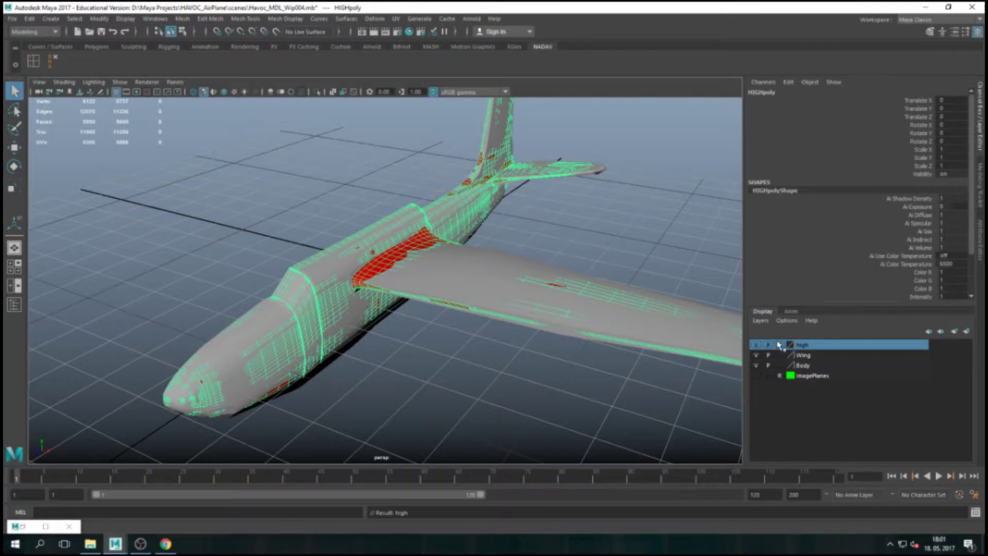
Select the LowPoly mesh and raise two of its vertices on the upper surface at the wing root
left_click(373, 356)
left_click(364, 277)
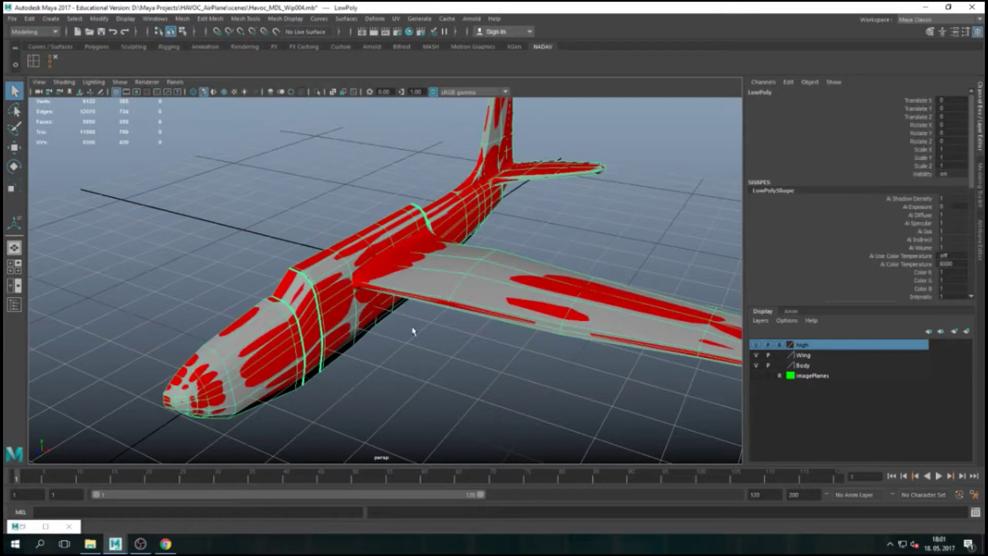
left_click(399, 342)
left_click(337, 279)
left_click(441, 361)
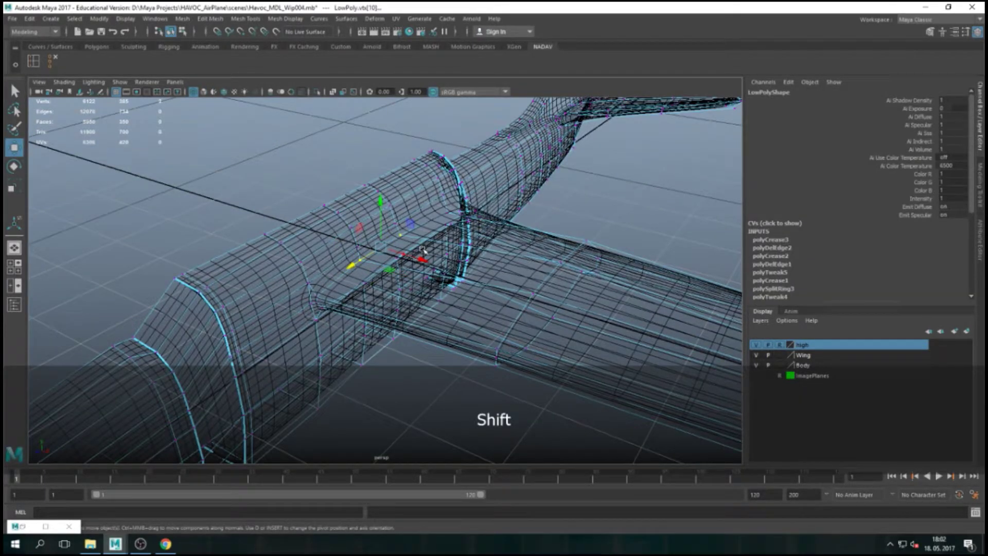
key("5")
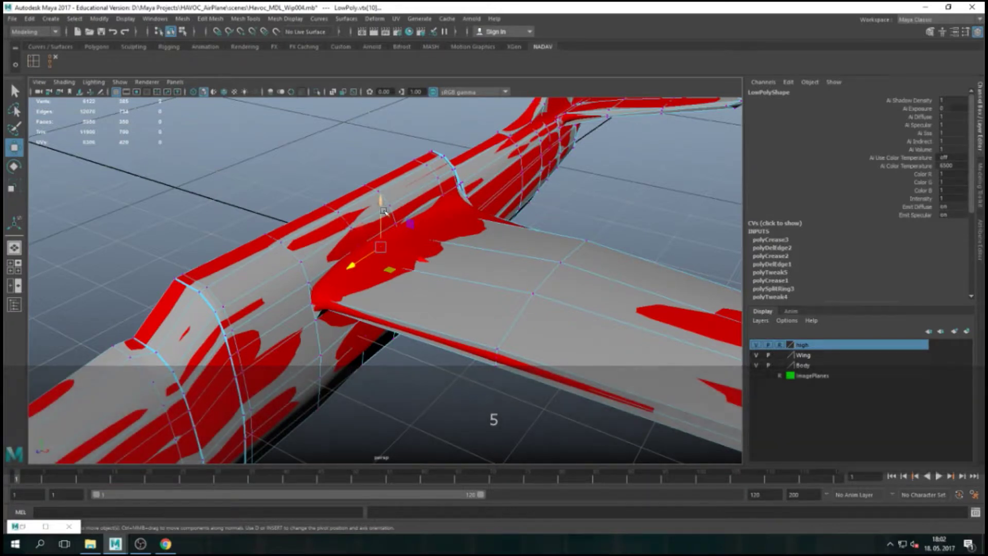
left_click_drag(383, 210, 383, 202)
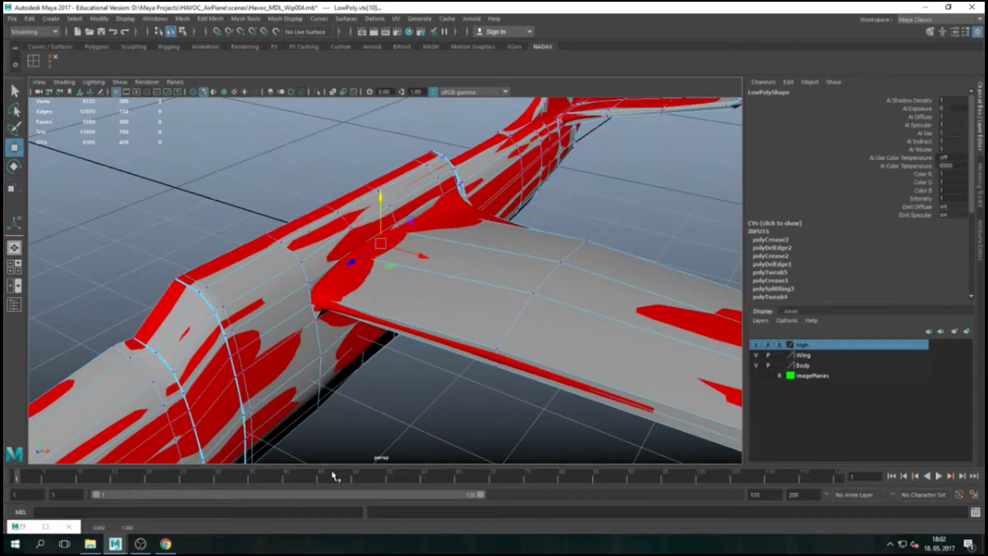
Examine the wing root and its leading edge in object mode with nothing selected, looking for remaining red areas
left_click_drag(389, 275, 392, 278, "alt")
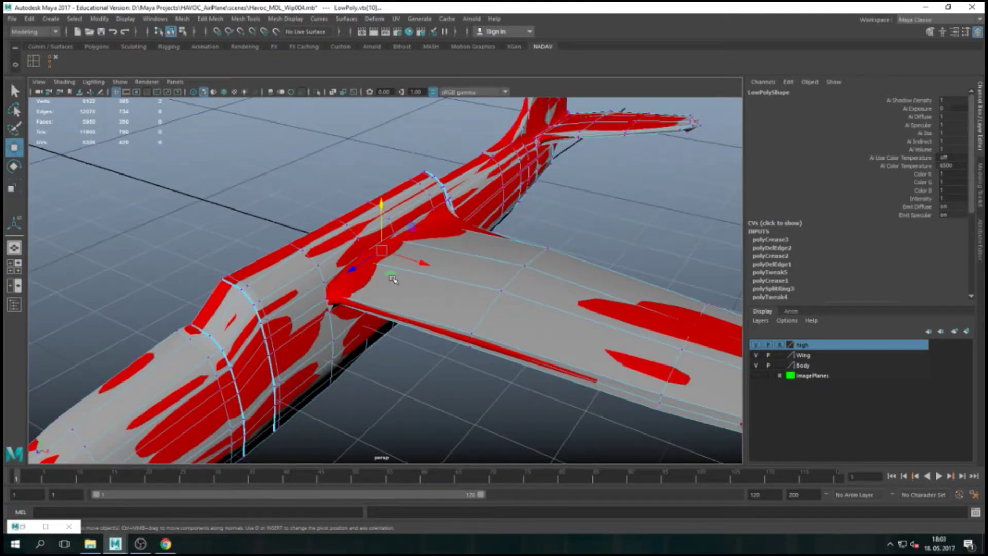
key("F8")
left_click(410, 350)
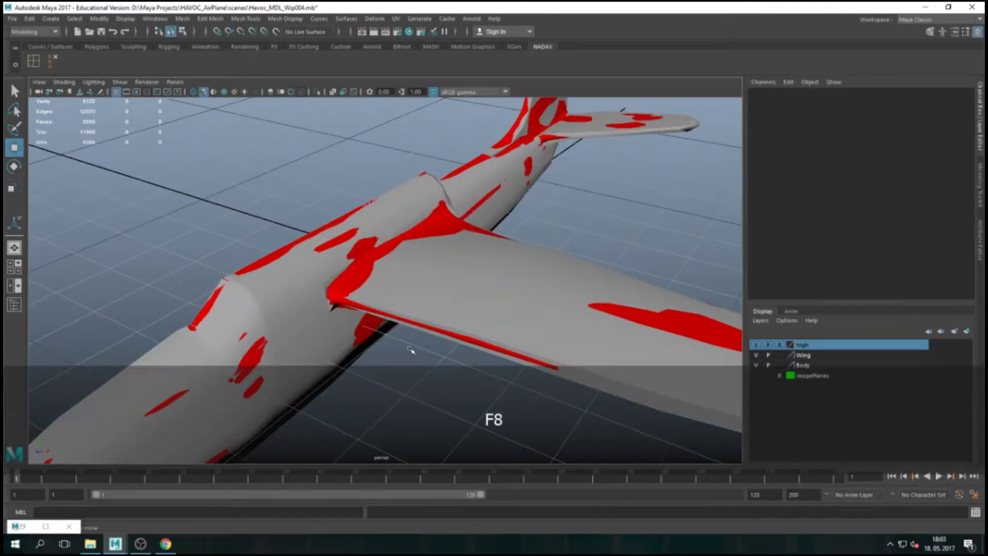
scroll(293, 289, "down", 3)
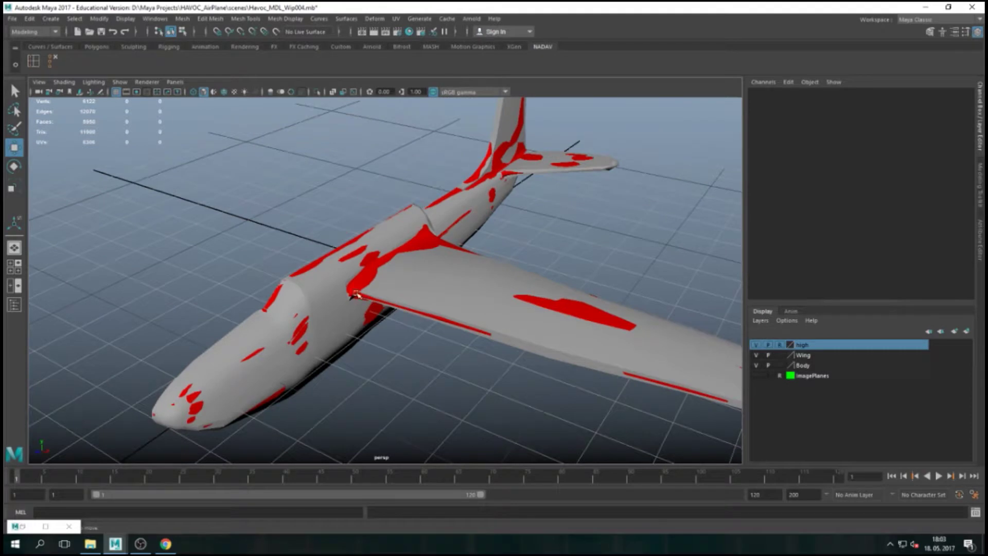
scroll(357, 295, "up", 3)
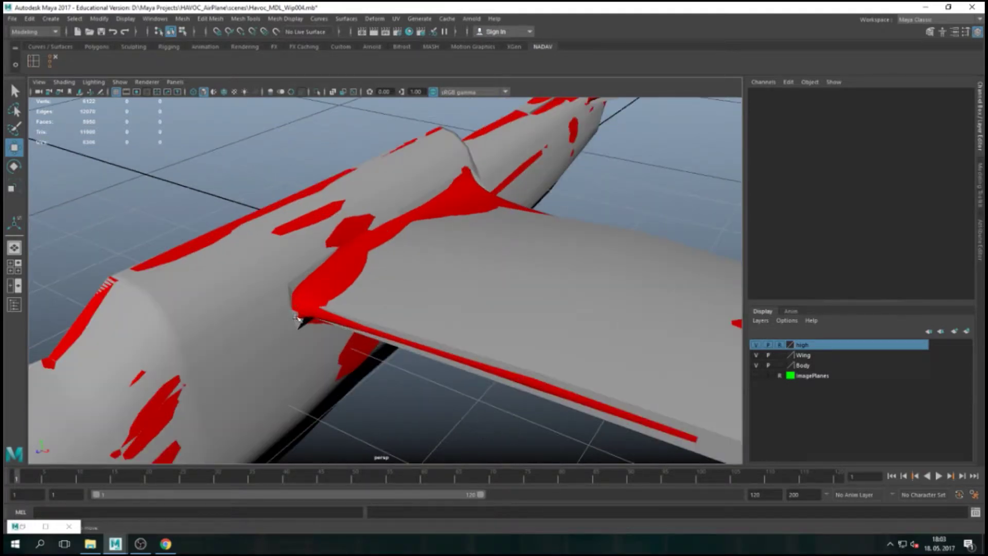
left_click_drag(297, 319, 282, 271, "alt")
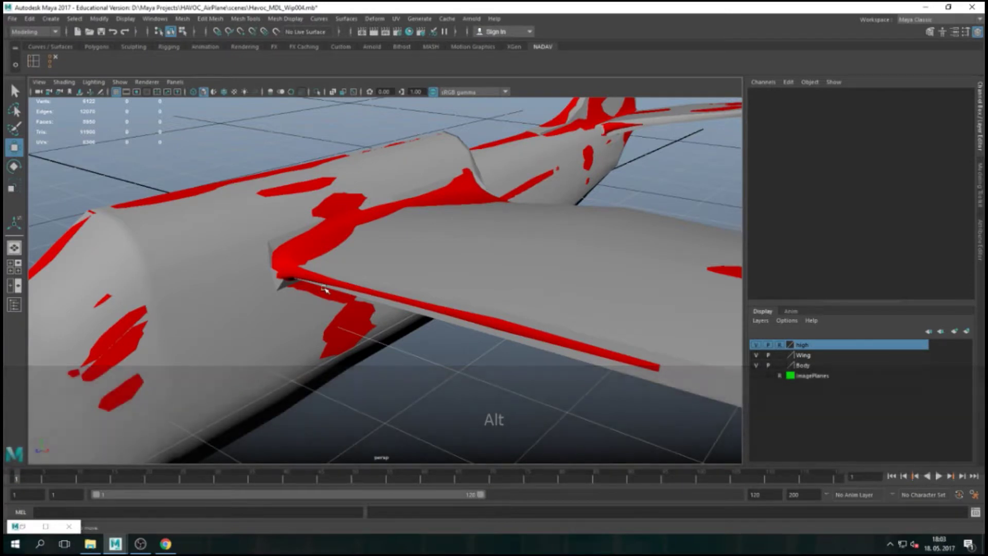
key("a")
key("bracketleft")
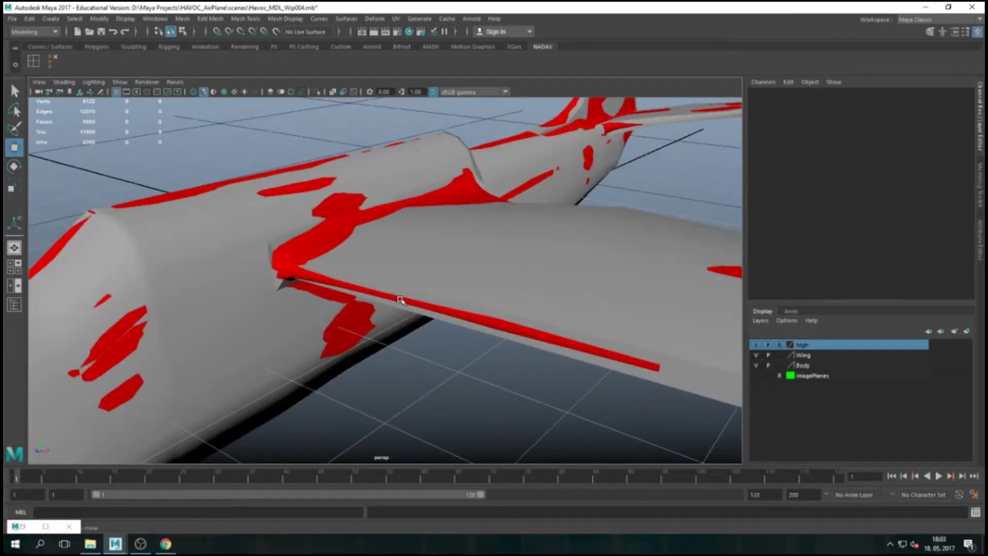
Select the LowPoly vertex on the wing's leading edge just outboard of the root and move it slightly forward
left_click(468, 299)
right_click_drag(516, 317, 489, 287)
left_click(497, 323)
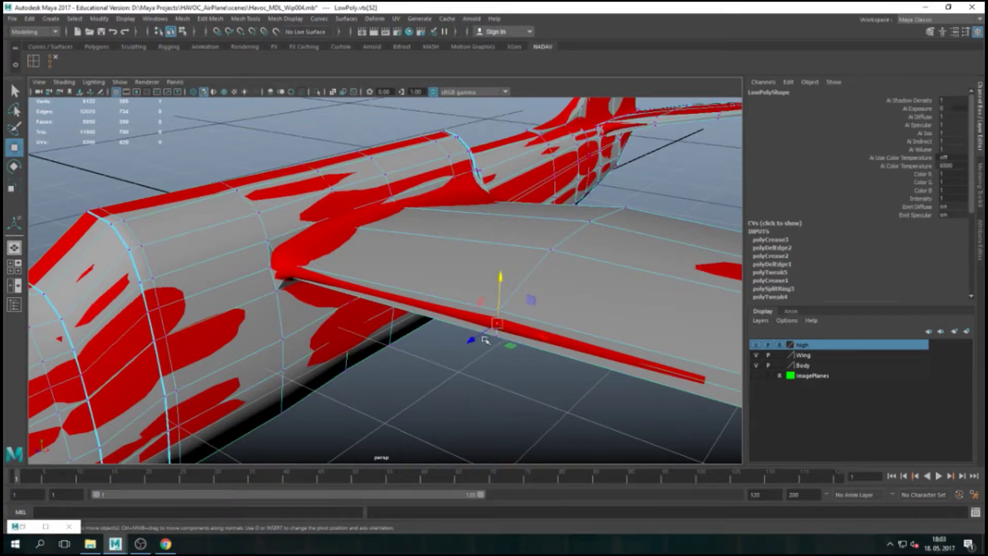
left_click_drag(474, 342, 472, 345)
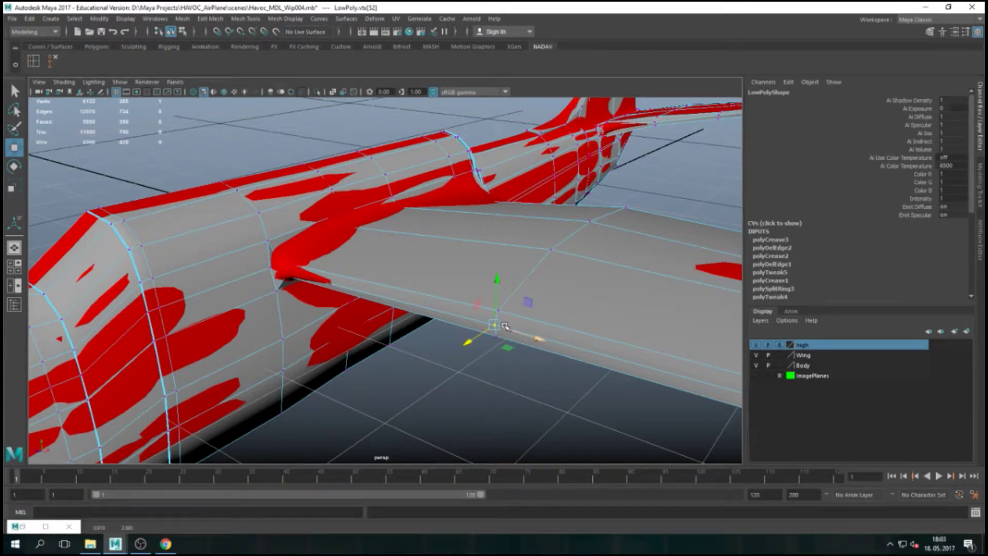
Shift the LowPoly leading-edge vertex at the wing root slightly forward and up
key("Left")
key("Right")
key("Left")
key("Right")
key("Left")
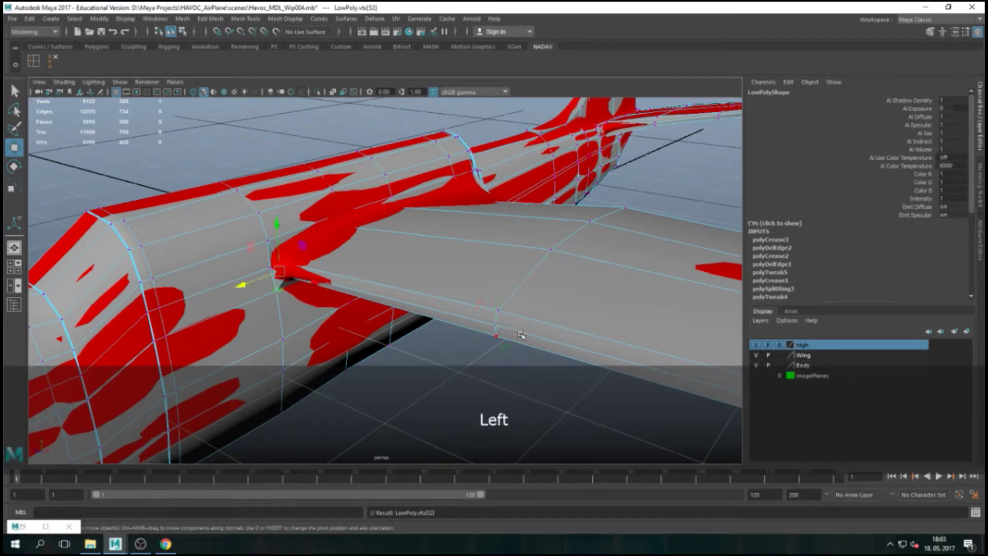
middle_click_drag(241, 286, 237, 287)
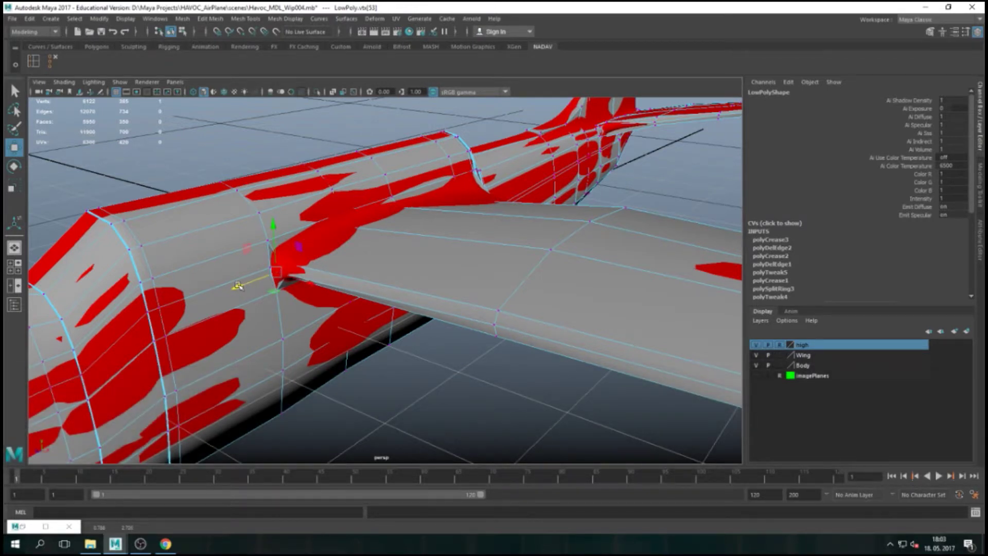
key("Up")
key("Down")
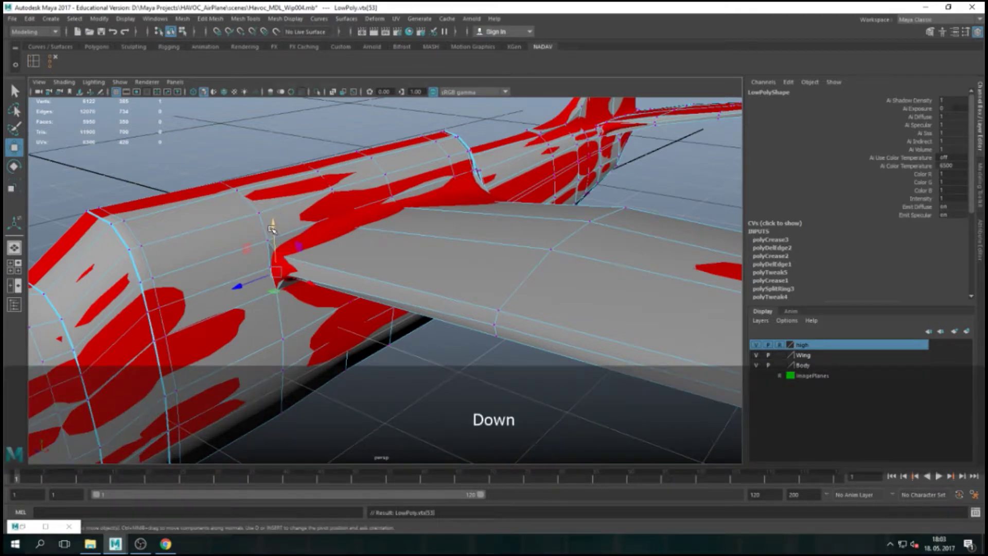
middle_click_drag(273, 226, 272, 224)
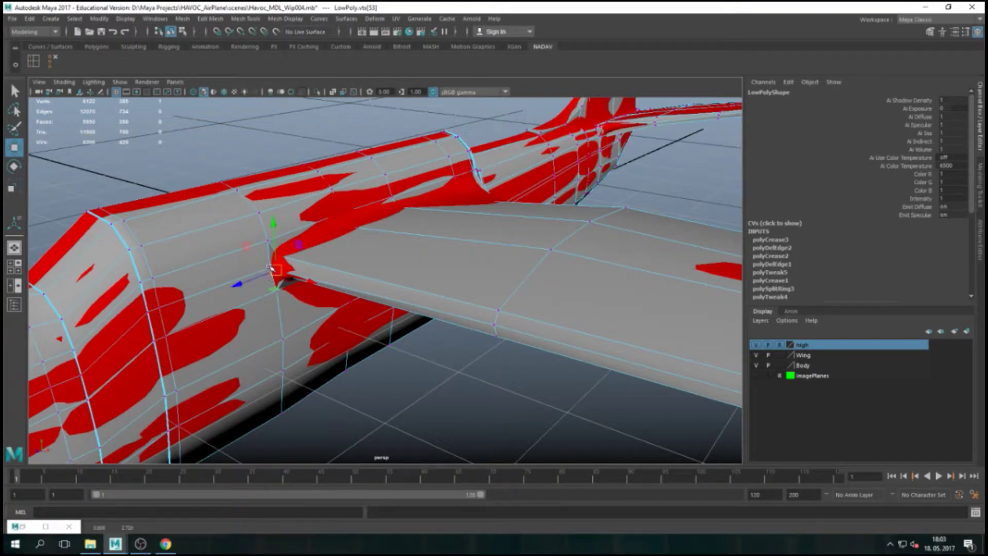
Pull the fuselage vertex at the front of the wing root slightly forward and return to object mode with nothing selected
left_click(266, 264)
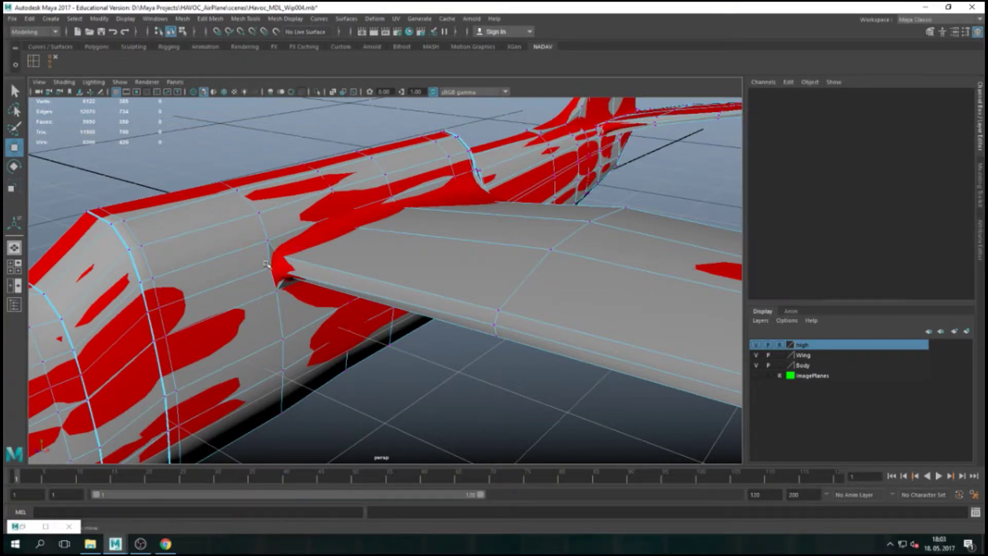
left_click(271, 269)
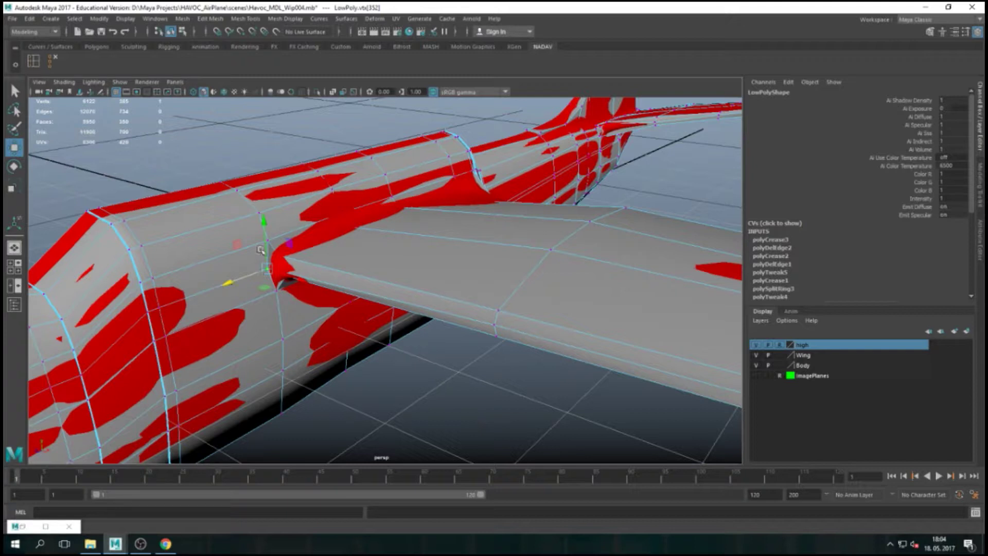
scroll(296, 309, "down", 5)
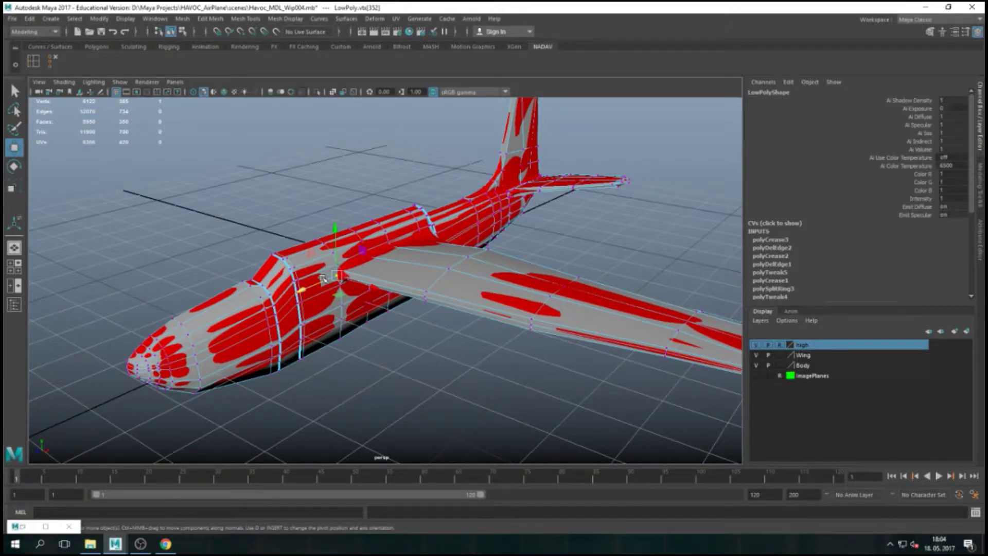
key("F8")
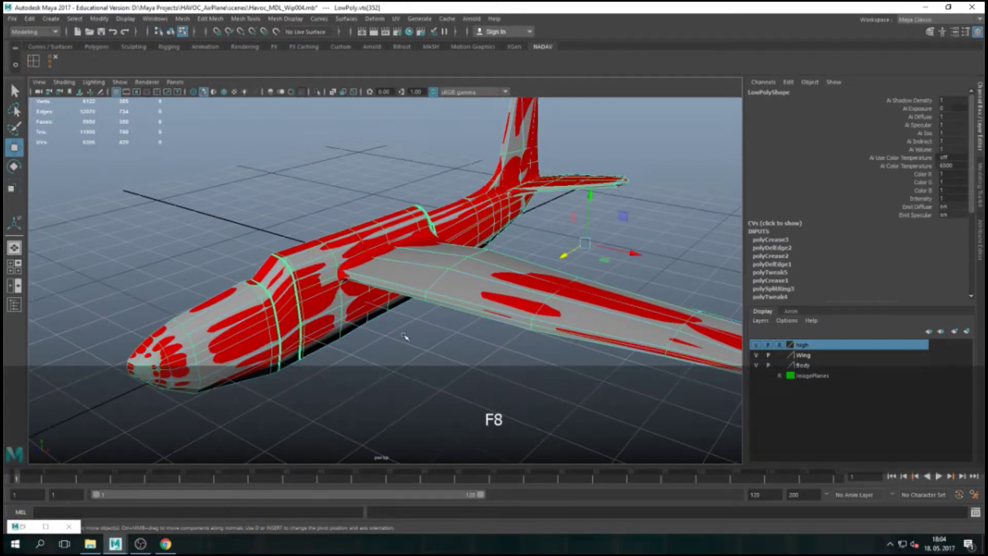
left_click(401, 337)
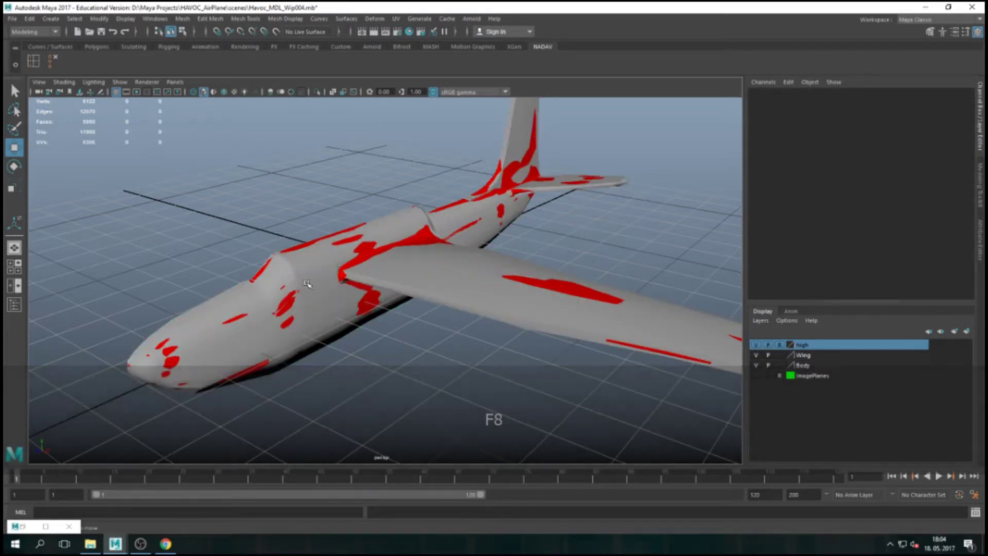
Select the upper LowPoly vertex on the wing's trailing edge near the root and move it slightly backward
left_click_drag(342, 309, 300, 287, "alt")
left_click_drag(409, 291, 227, 312, "alt")
left_click(230, 305)
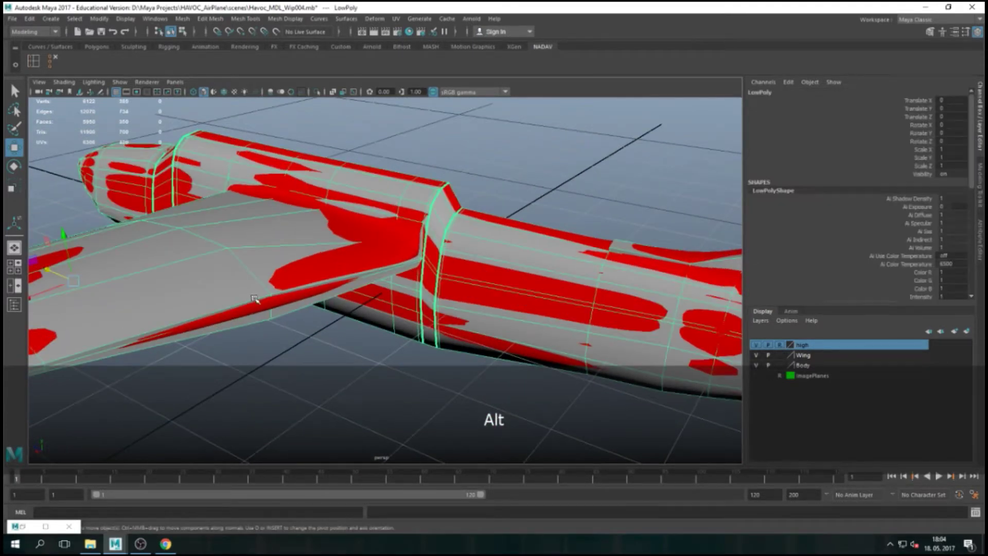
right_click_drag(255, 299, 270, 307)
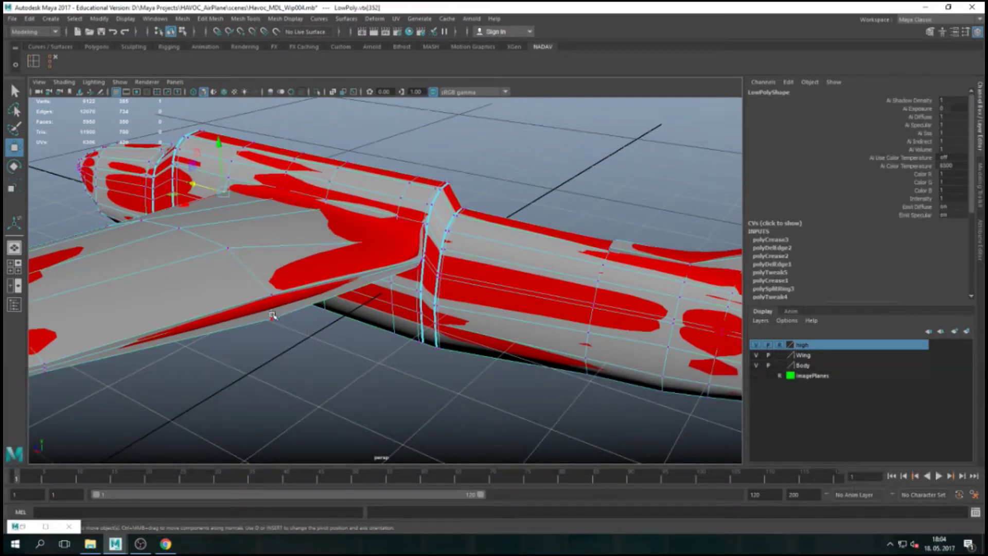
key("4")
left_click(271, 305)
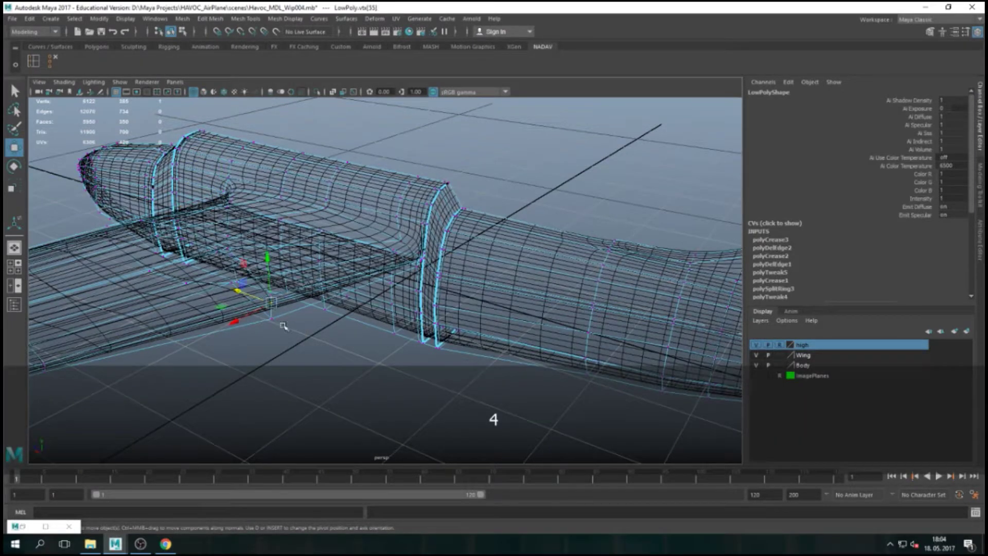
key("5")
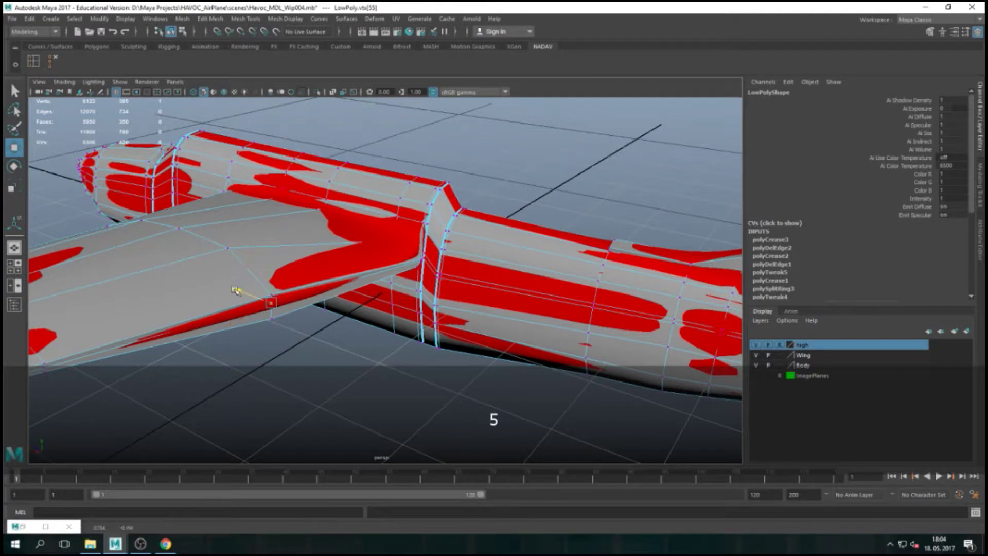
left_click_drag(236, 289, 239, 292)
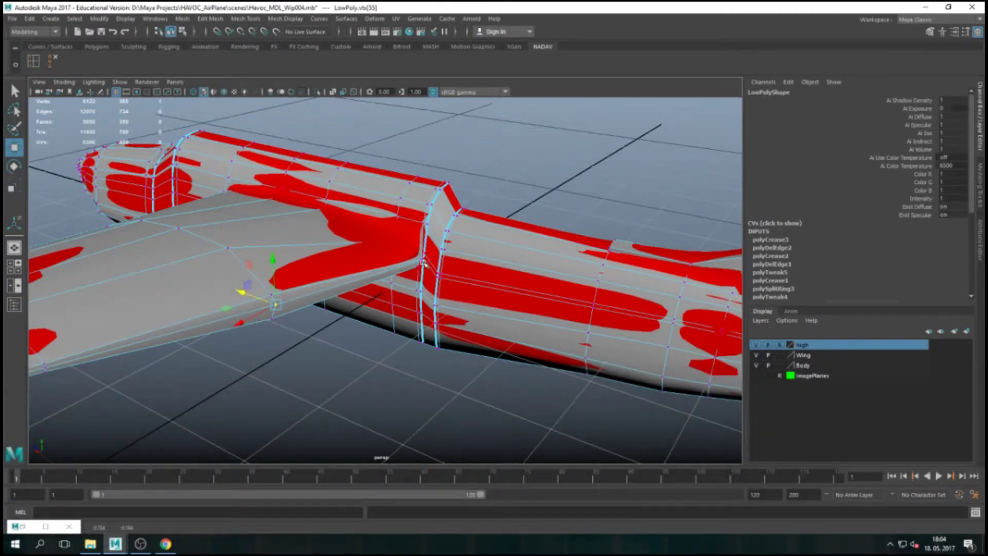
Raise the LowPoly trailing-edge vertex where the wing meets the fuselage
scroll(391, 286, "up", 5)
mouse_move(453, 283)
left_mouse_down("alt")
mouse_move(465, 283)
mouse_move(453, 281)
left_mouse_up("alt")
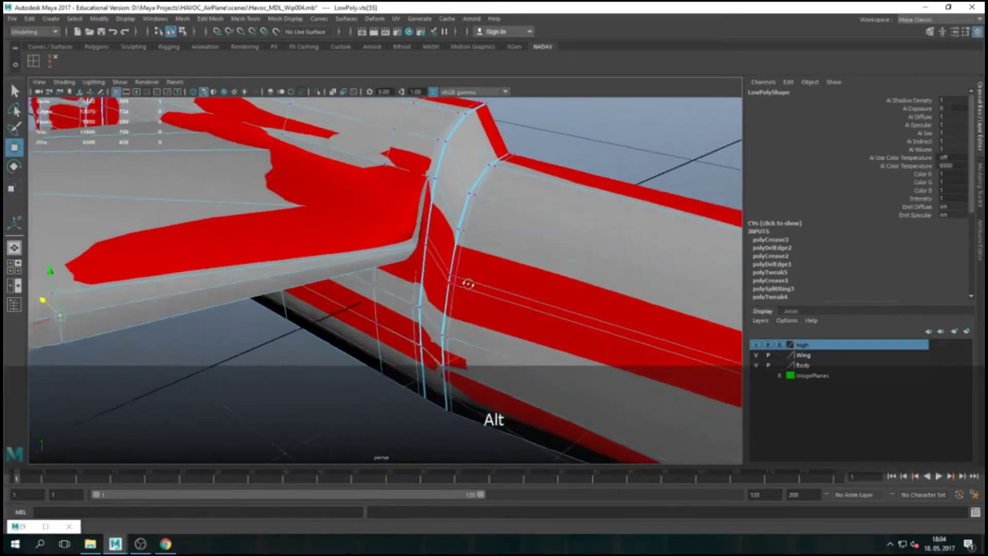
left_click(369, 229)
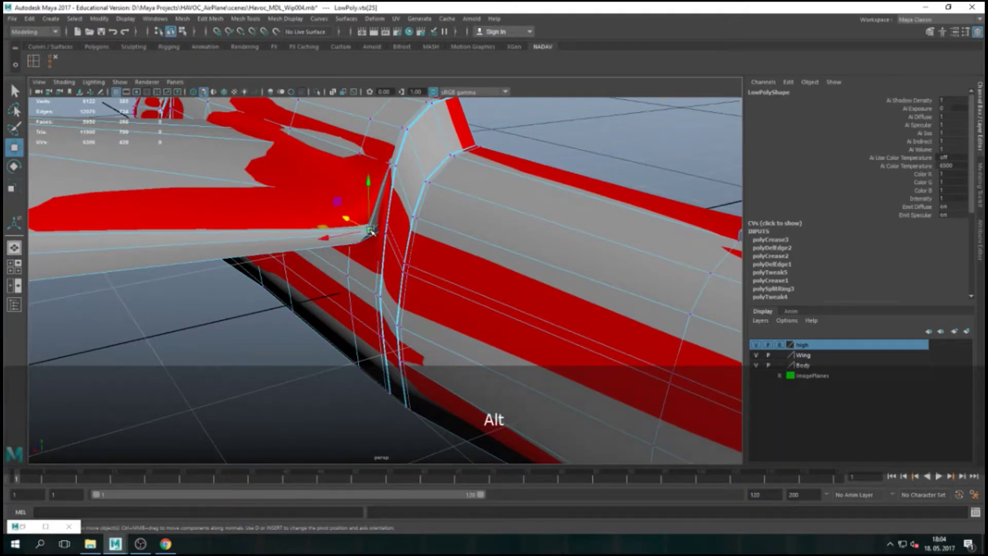
left_click_drag(369, 186, 366, 165)
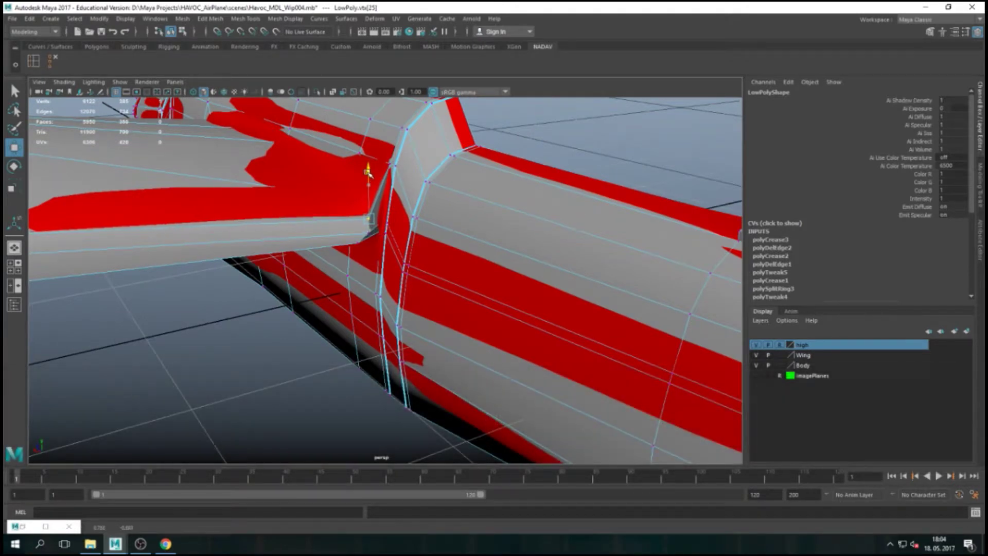
Walk the vertex selection through the neighbouring LowPoly vertices around the rear wing root to examine which control the red area
left_click_drag(322, 229, 331, 270, "alt")
left_click(332, 271)
key("Right")
key("Up")
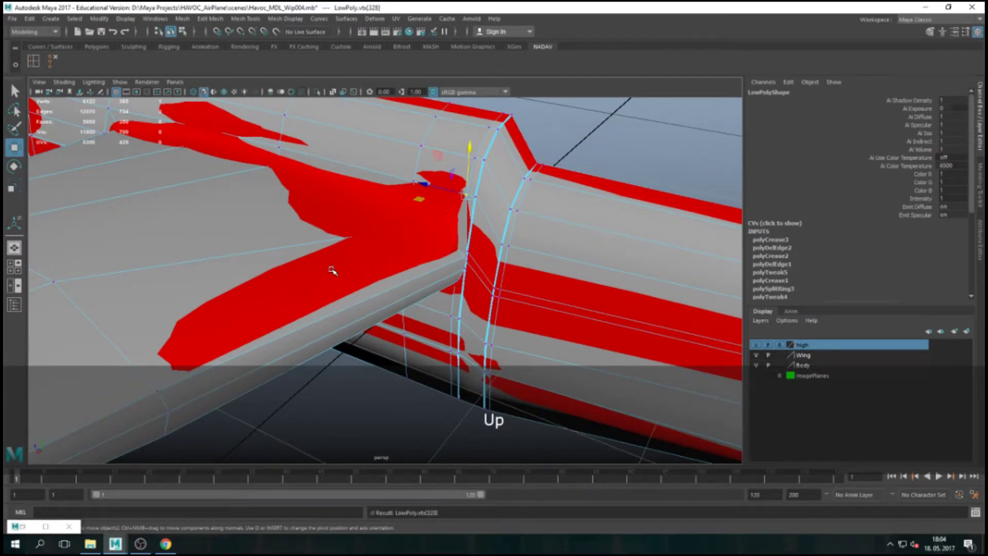
key("Down")
key("Left")
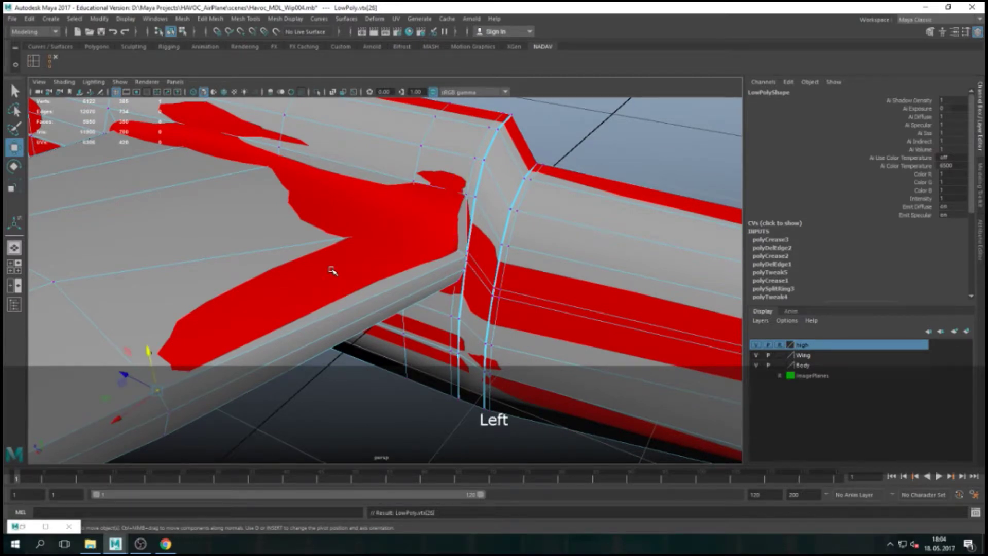
key("Right")
key("Left")
key("Right")
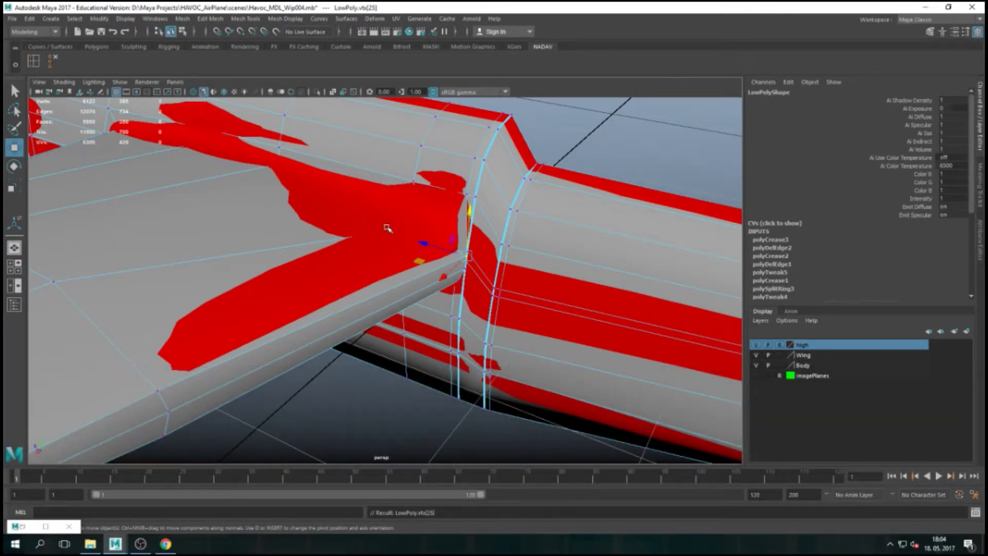
key("Left")
key("Right")
key("Up")
key("Down")
key("Right")
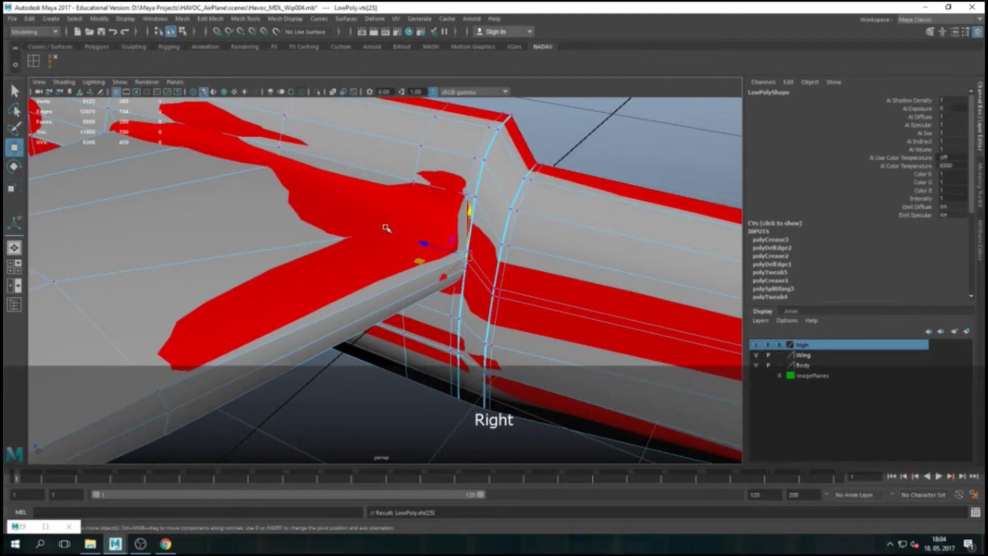
key("Left")
key("Up")
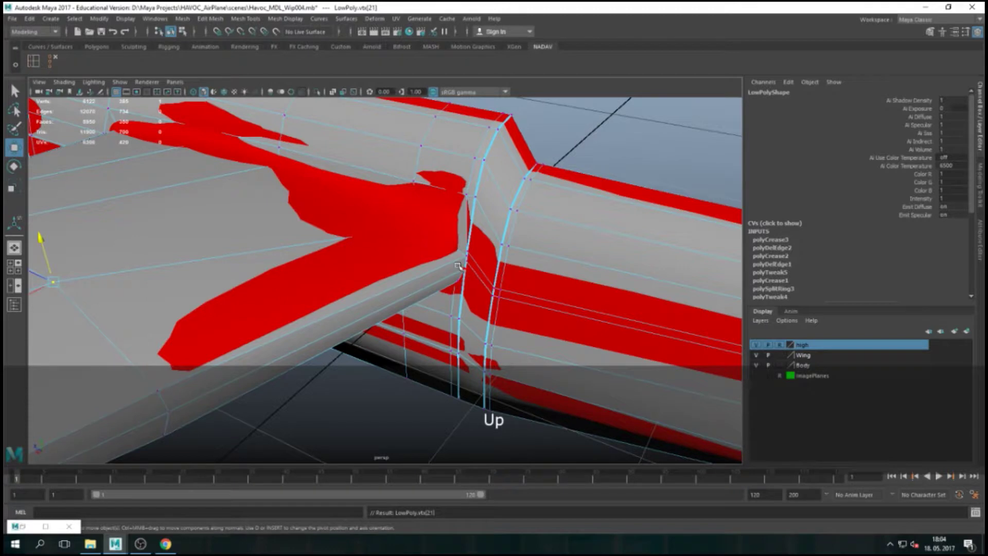
Select the LowPoly vertex on the wing's upper surface beside the rear root and raise it slightly
key("4")
left_click(422, 181)
key("5")
left_click_drag(422, 180, 414, 172)
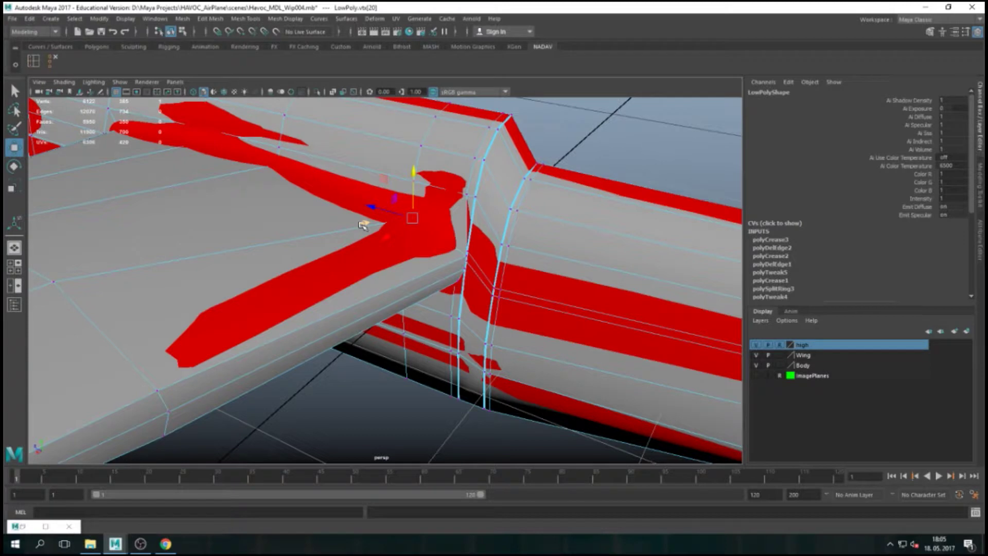
Reposition the LowPoly vertex on the upper seam where the wing meets the fuselage, ahead of the rear root
left_click_drag(412, 218, 408, 220)
key("ctrl+z")
left_click(278, 142)
left_click_drag(252, 136, 205, 125)
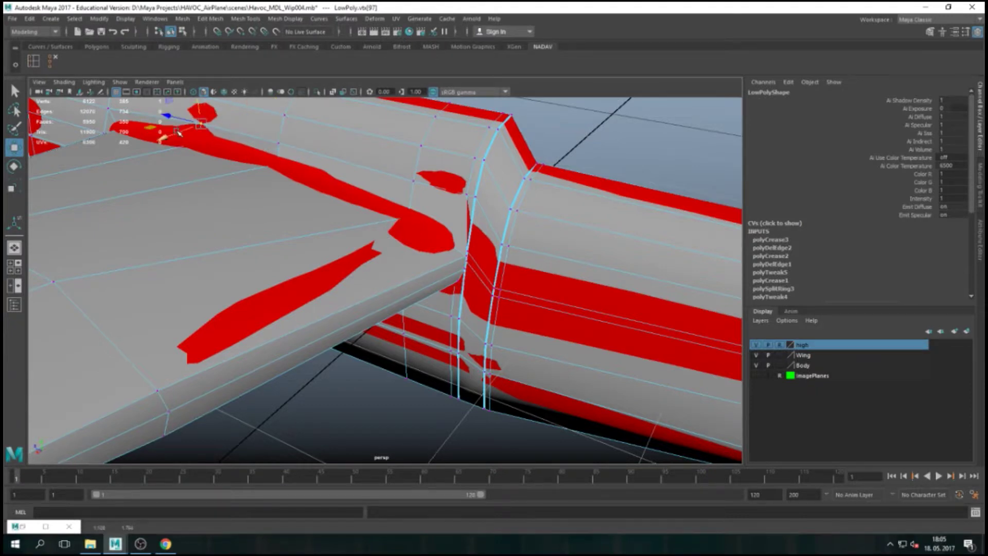
Try to shift the LowPoly vertex on the wing's underside near the rear root
left_click(410, 183)
left_click(467, 194)
left_click_drag(452, 195, 309, 231, "alt")
left_click(298, 235)
key("Right")
left_click_drag(417, 195, 376, 176)
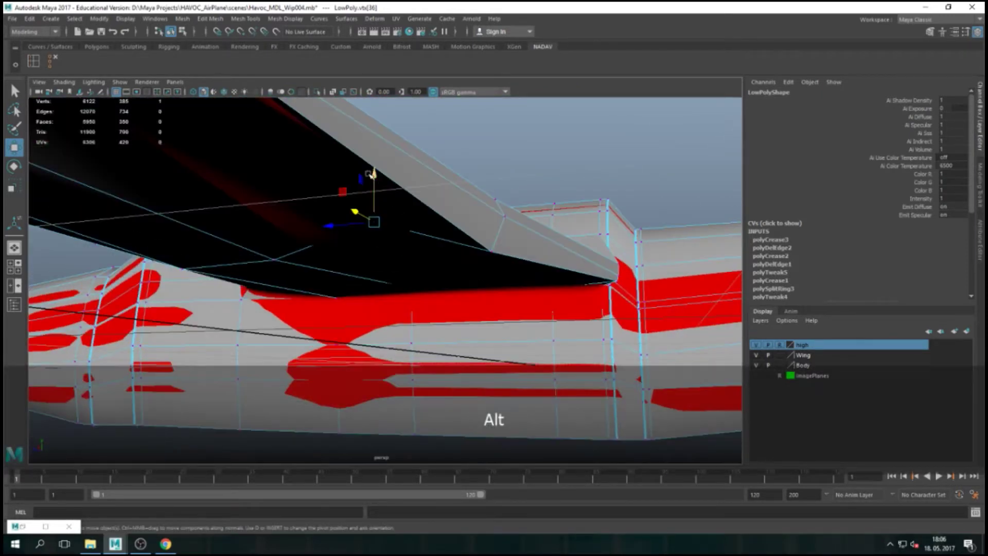
Undo the last underside vertex move and readjust the LowPoly vertex near the rear wing root
key("ctrl+y")
key("ctrl+z")
key("ctrl+z")
key("Right")
key("Up")
key("Up")
key("Right")
key("Up")
key("Up")
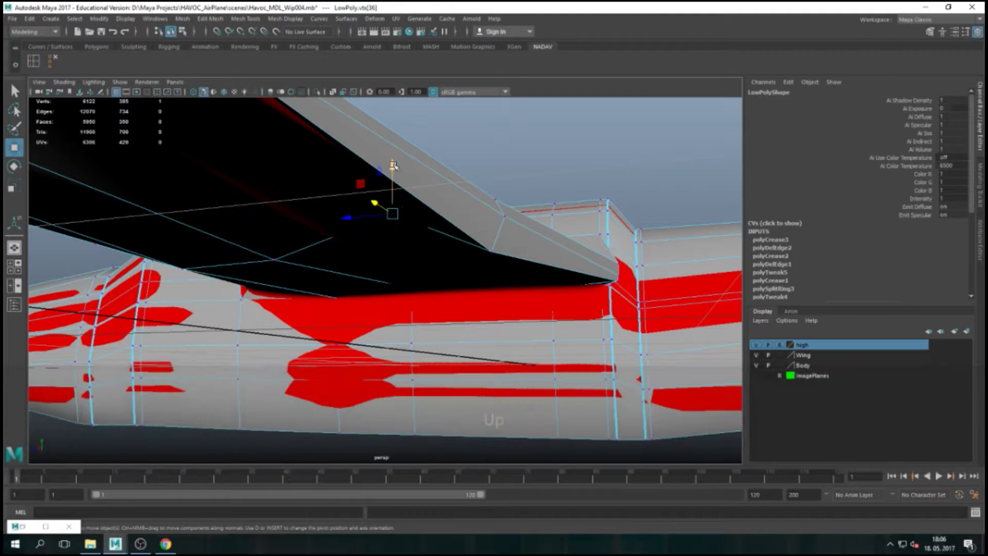
Lower the LowPoly underside vertex at mid-span toward the wing's trailing edge to cover the red HIGHpoly area, then deselect it
left_click_drag(298, 275, 201, 291, "alt")
left_click(167, 297, "shift")
key("w")
left_click_drag(249, 327, 234, 332, "alt")
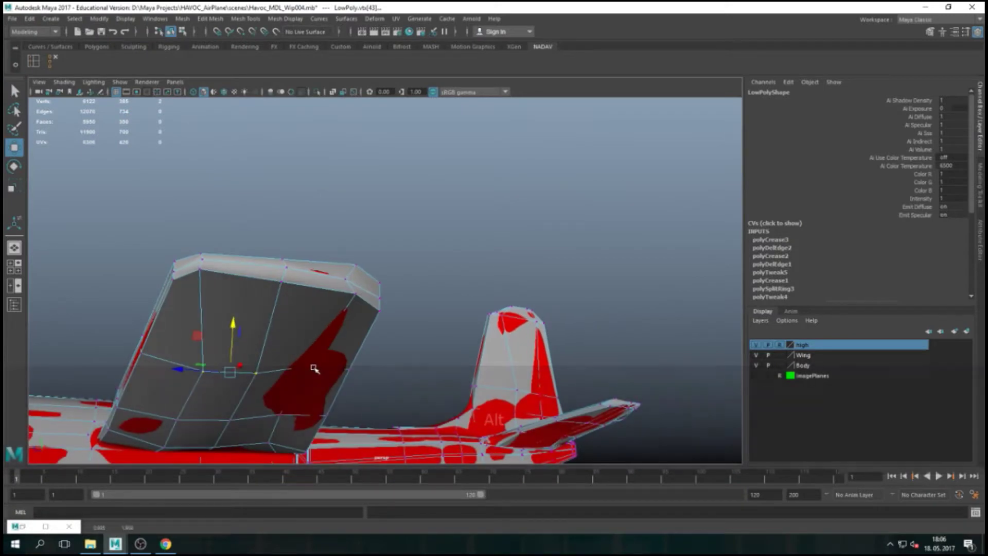
key("4")
key("5")
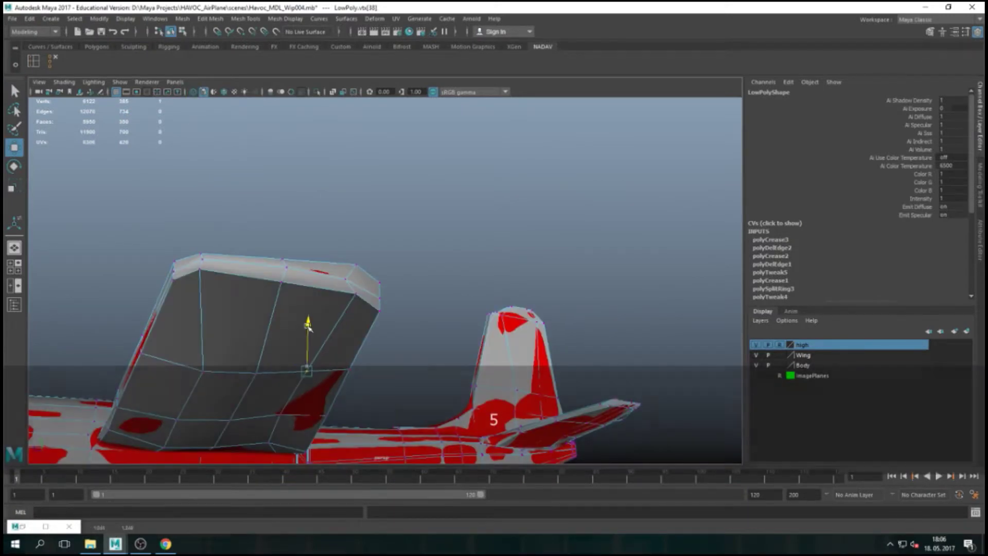
left_click_drag(308, 367, 350, 298, "alt")
left_click(574, 309)
right_click_drag(573, 309, 407, 301, "alt")
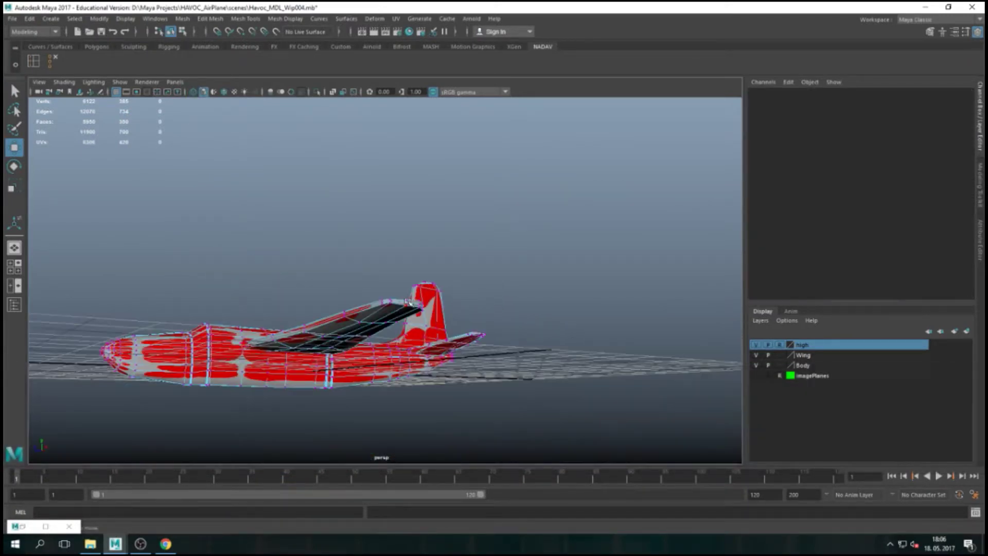
Select the LowPoly vertex near the top of the vertical fin and move it sideways to cover the red area
key("F8")
left_click_drag(391, 375, 288, 380, "alt")
right_click_drag(288, 379, 392, 335, "alt")
left_click_drag(393, 335, 104, 282, "alt")
left_click(247, 267)
left_click(104, 281)
left_click_drag(258, 309, 383, 190, "alt")
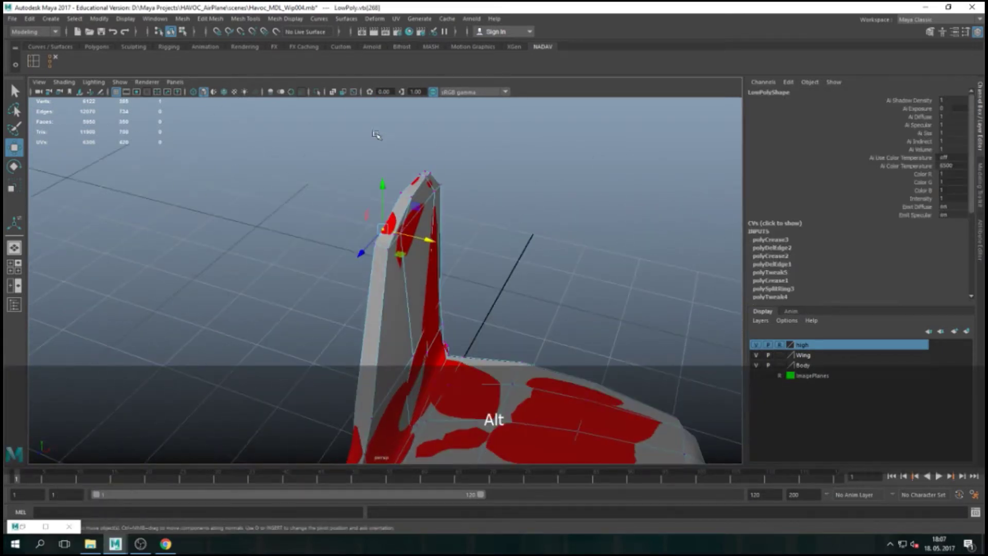
left_click(404, 244)
left_click_drag(453, 249, 408, 246, "alt")
Adjust the LowPoly vertices around the base of the vertical fin sideways to enclose the HIGHpoly surface
left_click(539, 273)
key("Down")
key("Left")
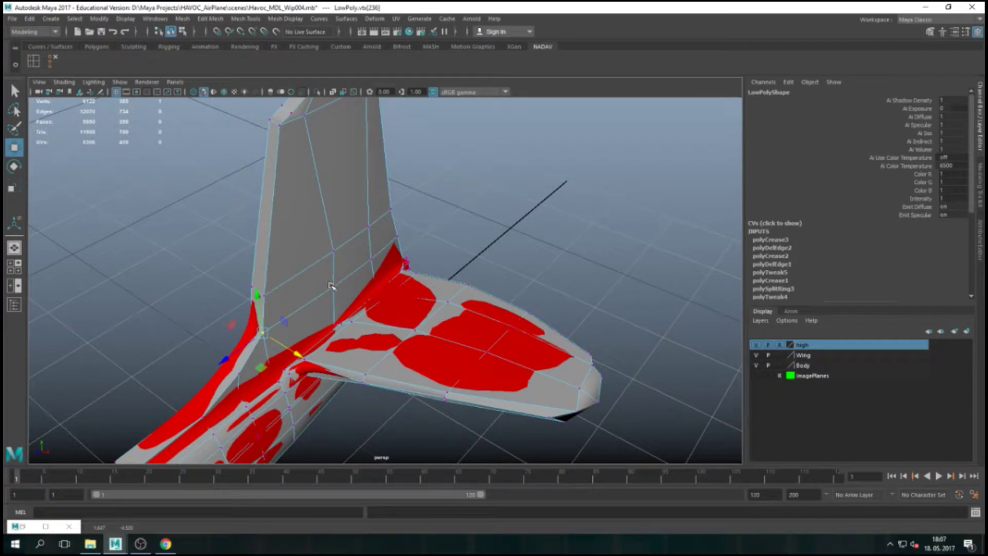
key("Down")
key("Up")
key("Down")
key("Left")
key("Right")
key("Down")
Raise the LowPoly vertex in the middle of the horizontal stabilizer's upper surface, check its neighbours and clear the selection
left_click(487, 348)
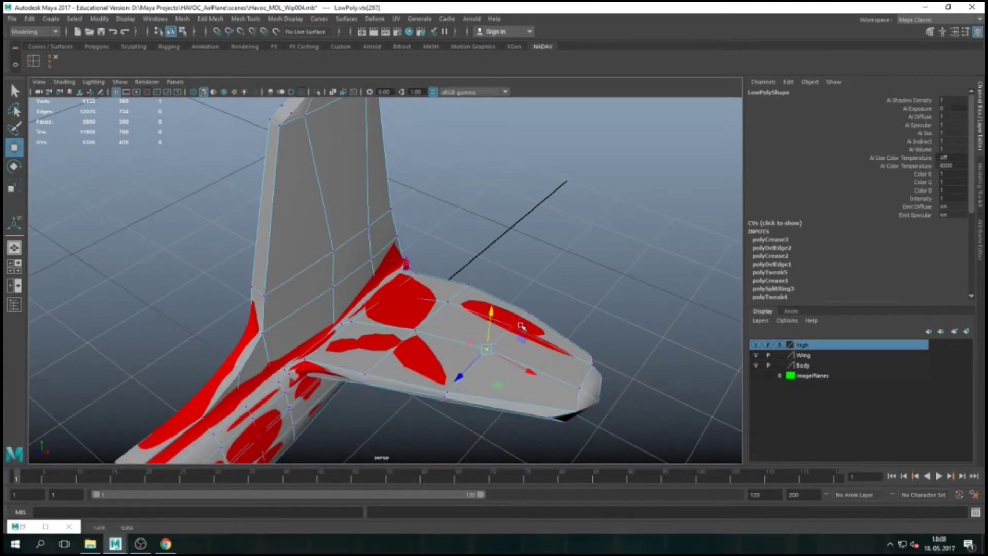
key("Right")
key("Up")
key("Down")
key("Left")
scroll(510, 274, "down", 10)
left_click(459, 344)
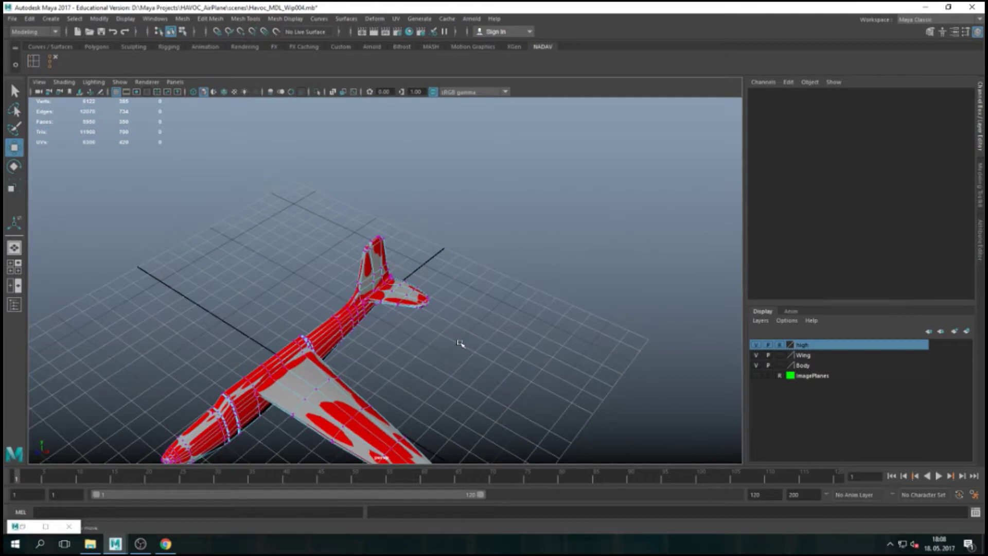
Pull the LowPoly fuselage vertices below the front part of the wing root outward to cover the red areas
key("F8")
left_click_drag(493, 302, 562, 295, "alt")
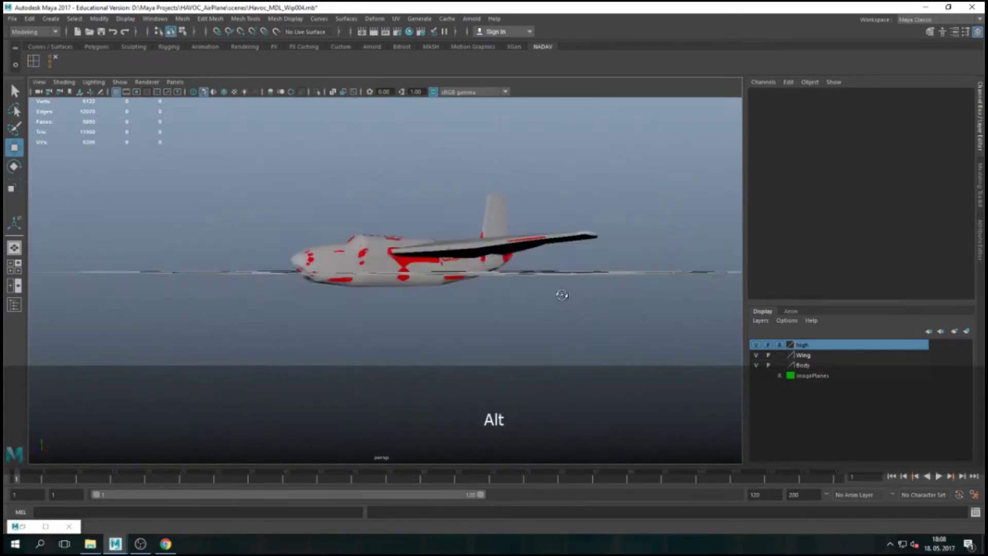
left_click(463, 267)
scroll(467, 286, "up", 10)
right_click_drag(401, 247, 466, 286)
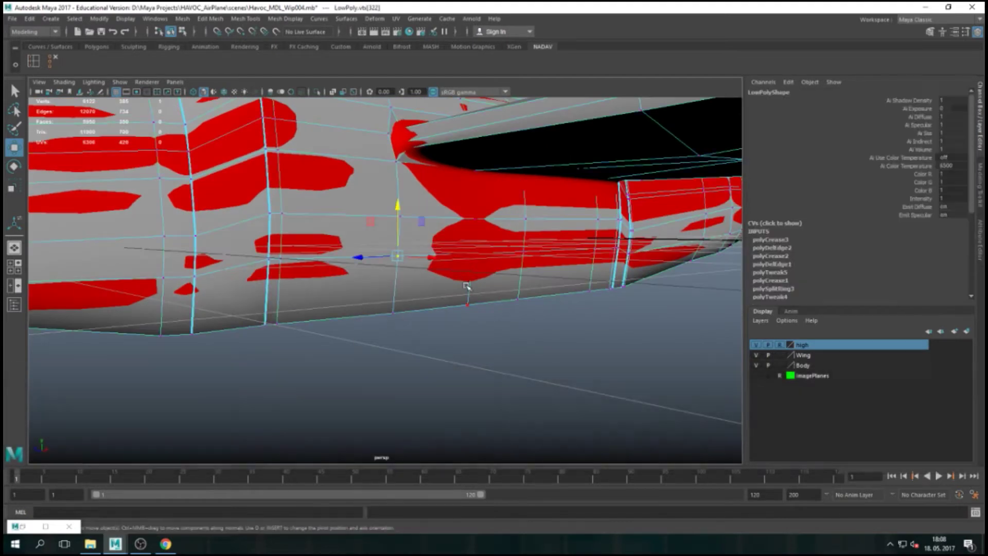
key("Right")
key("Up")
key("Up")
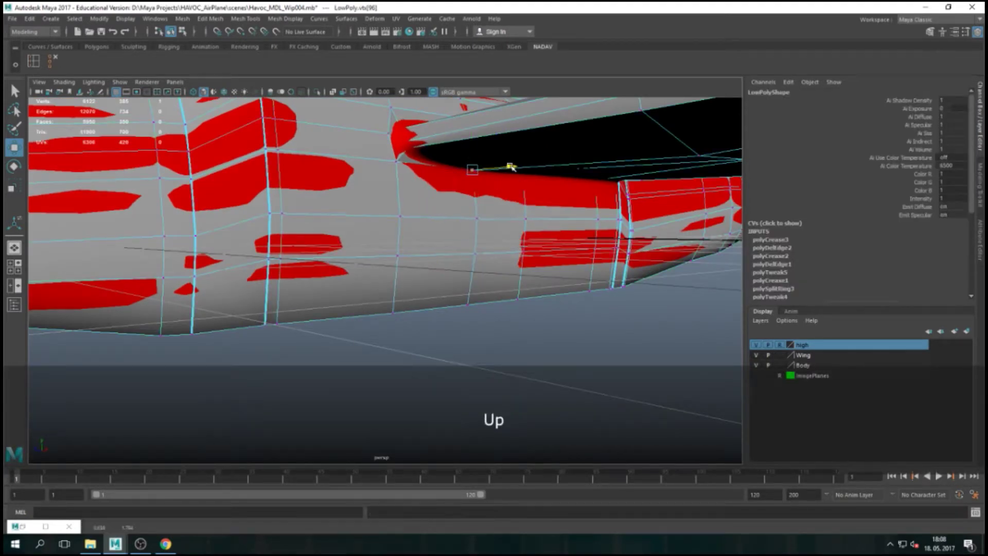
Pull the neighbouring LowPoly vertices farther back under the wing root outward and leave vertex mode
key("Right")
key("Right")
key("Right")
scroll(384, 337, "down", 5)
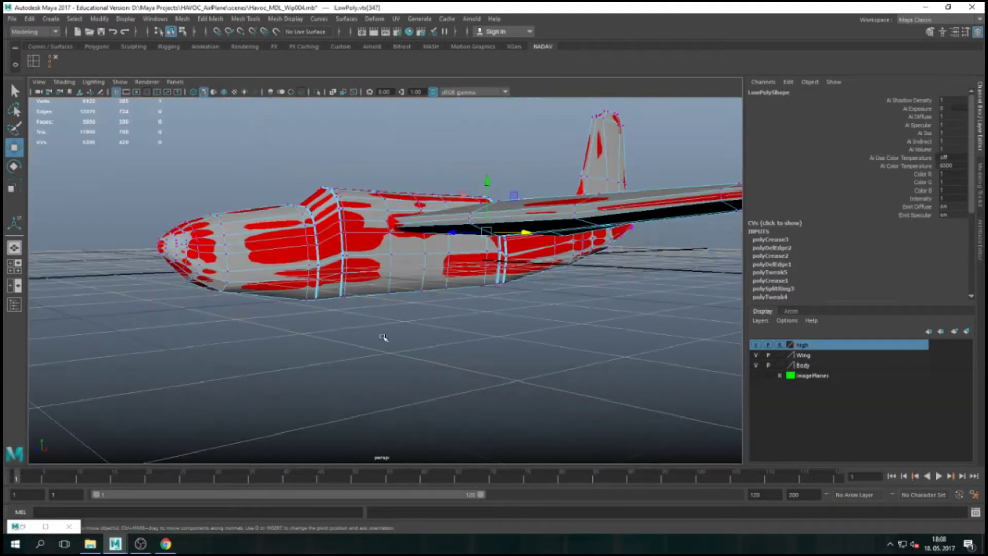
key("F8")
left_click(406, 328)
Select the LowPoly vertex beside the red strip on the wing's leading edge and adjust it to cover that strip
scroll(408, 326, "down", 5)
left_click_drag(408, 327, 406, 175, "alt")
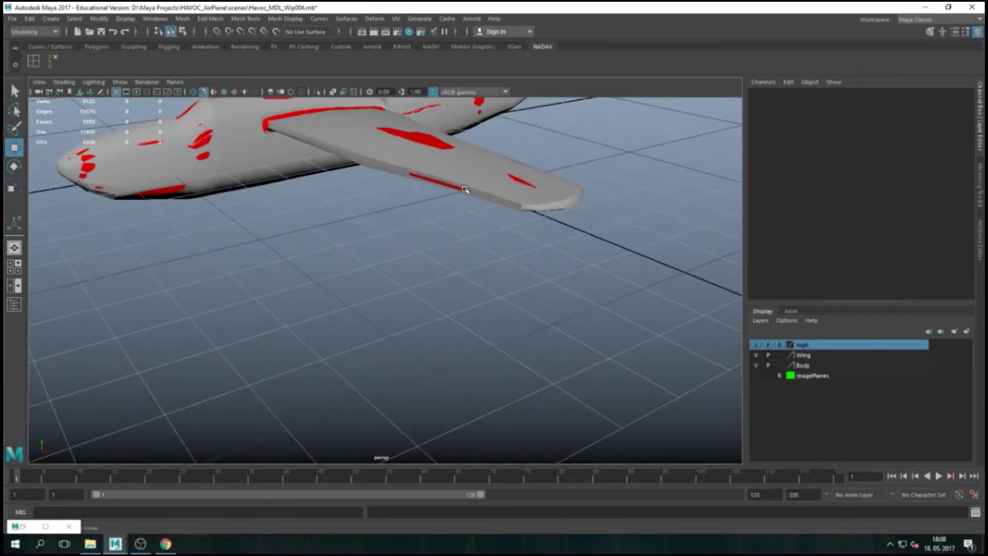
left_click(464, 190)
key("F8")
left_click(440, 183)
left_click_drag(406, 191, 404, 259, "alt")
Shift the LowPoly vertices at the wing's leading-edge root, including the lower corner, away from the fuselage and leave vertex mode
left_click(379, 328)
key("f")
key("Right")
key("Right")
key("Up")
left_click_drag(375, 169, 388, 166)
key("Down")
left_click_drag(406, 288, 422, 291)
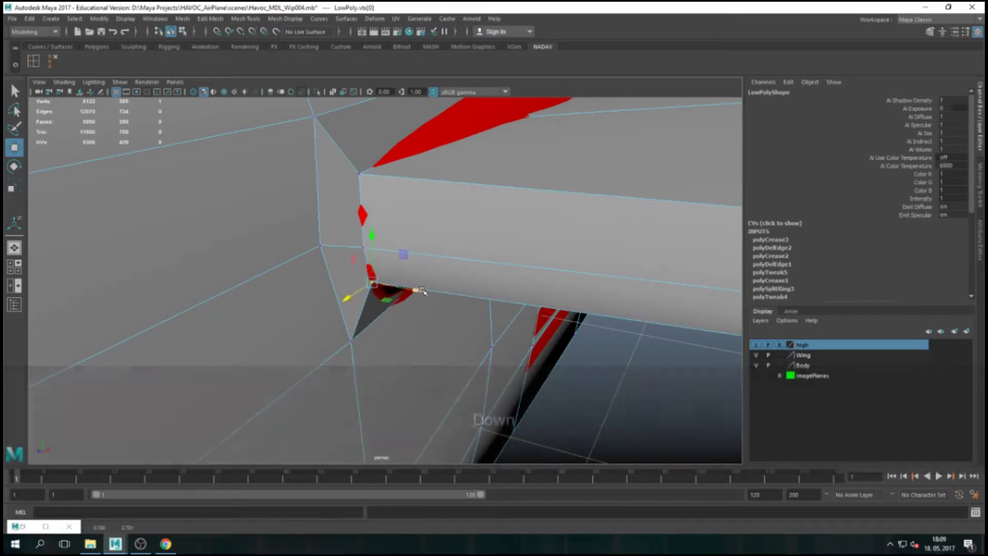
scroll(422, 292, "down", 5)
key("F8")
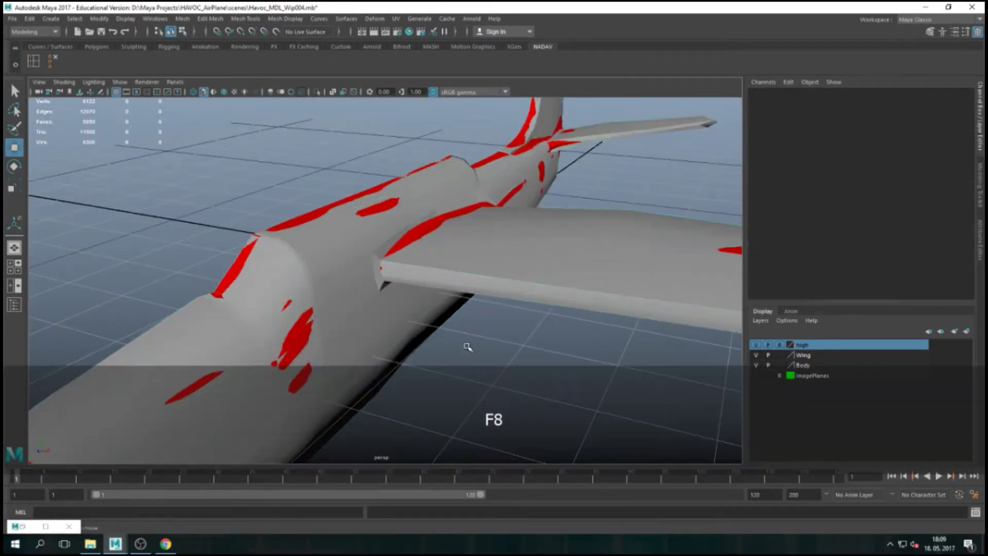
Hide the high layer and select the whole LowPoly airplane
scroll(467, 347, "down", 5)
left_click(756, 345)
left_click_drag(287, 312, 278, 188, "alt")
left_click(405, 206)
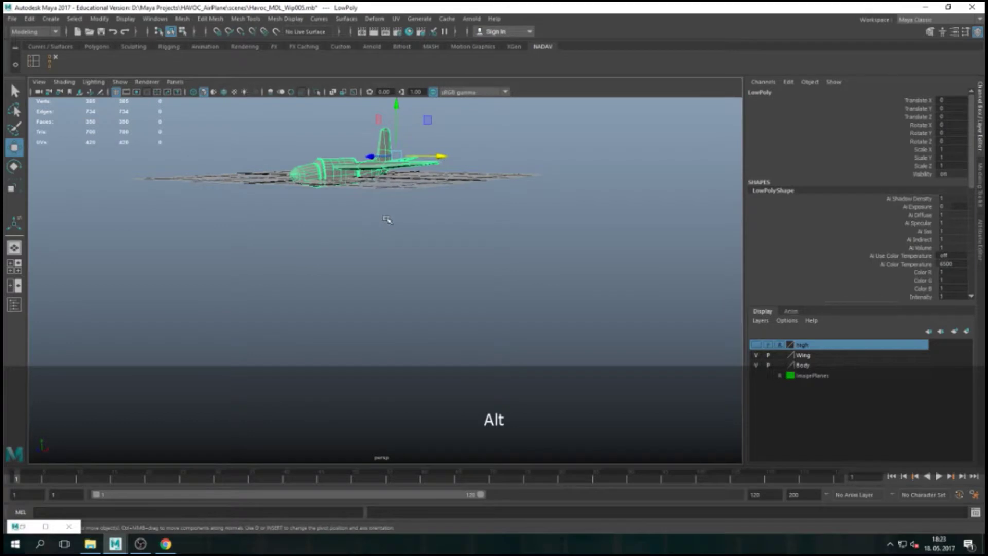
Open the UV Editor beside the model and frame the LowPoly airplane in the viewport
left_click(396, 19)
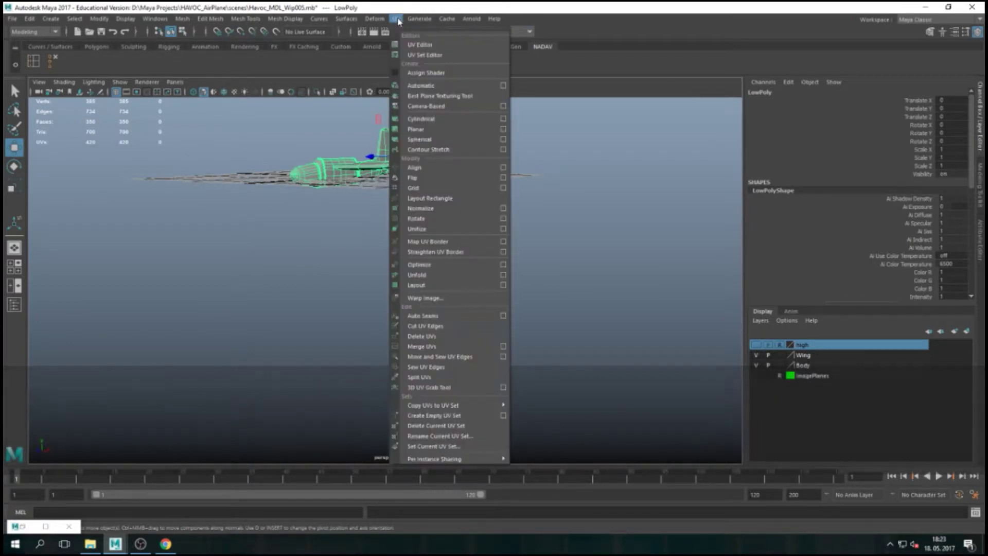
left_click(436, 47)
left_click_drag(537, 172, 758, 97)
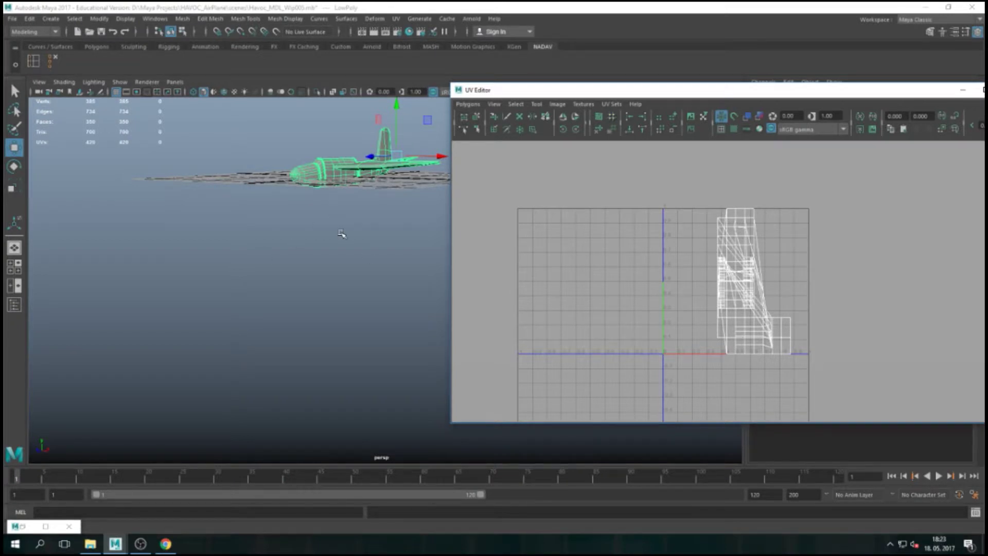
key("f")
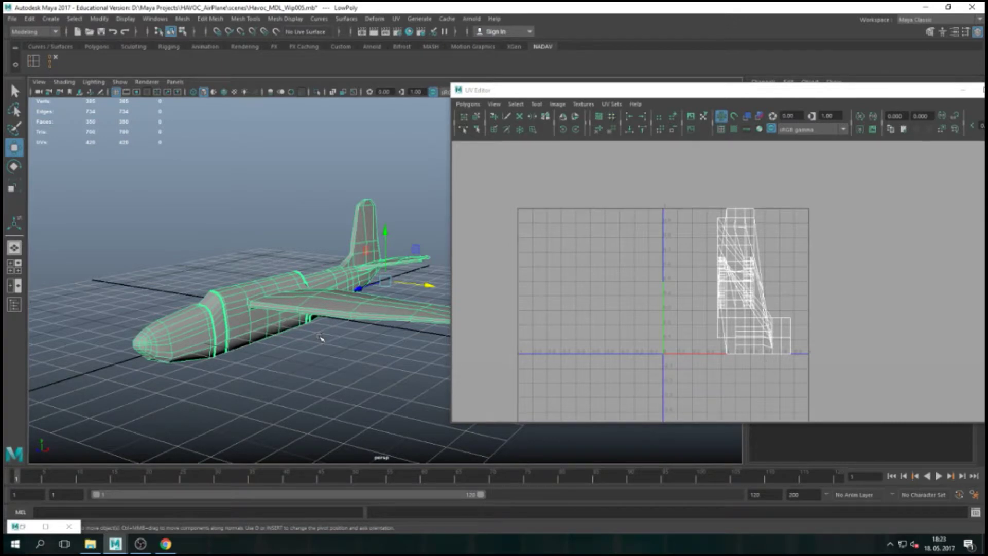
Apply Automatic UV mapping to the LowPoly airplane and select all of its UVs
left_click(395, 19)
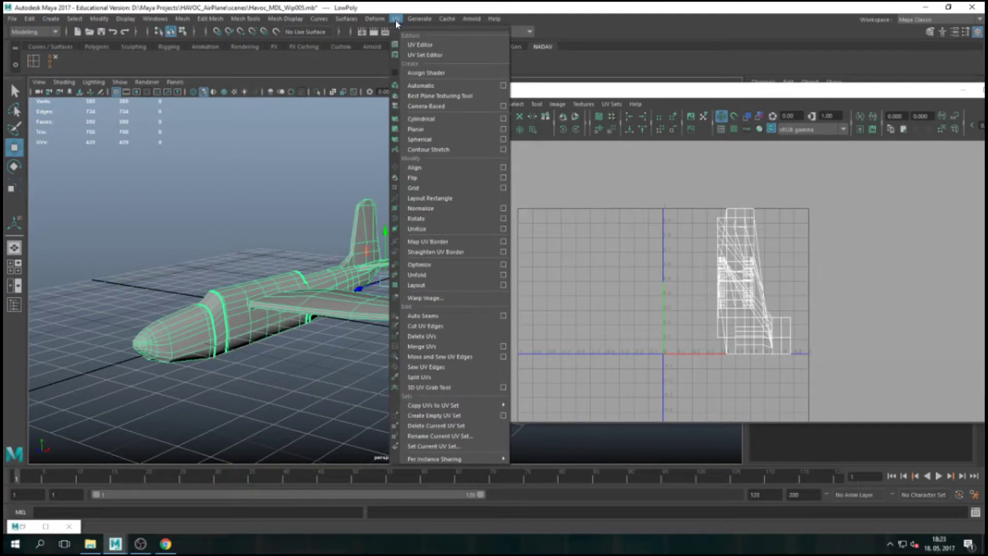
left_click(441, 87)
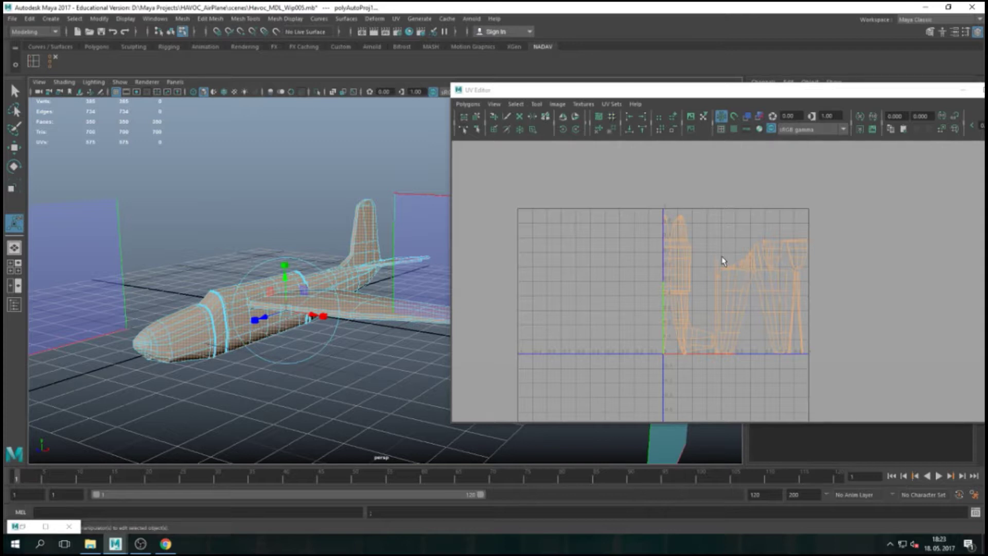
right_click_drag(680, 267, 728, 271)
left_click_drag(576, 149, 931, 417)
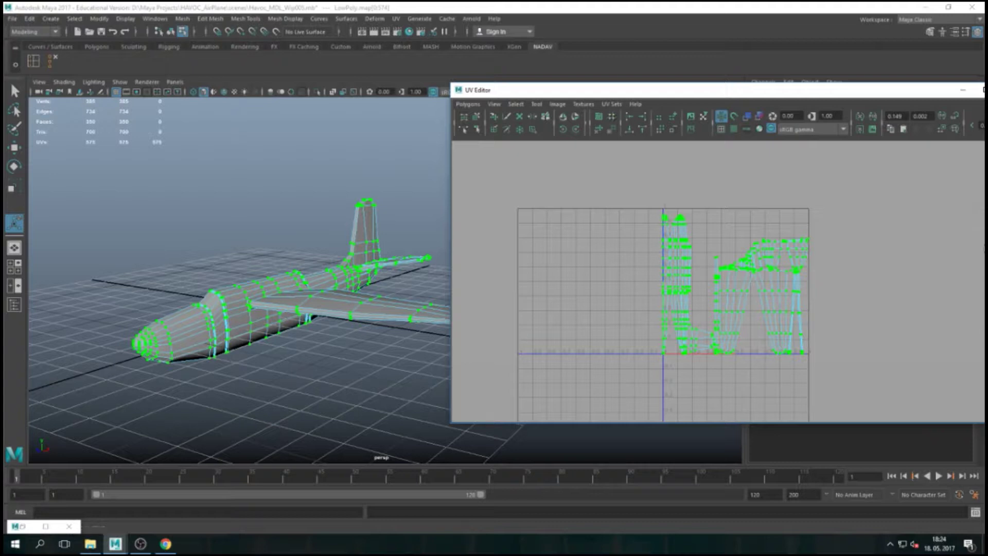
Display the checker map on the airplane and behind the UVs, and inspect the pattern on the wing and fuselage
left_click_drag(726, 93, 613, 69)
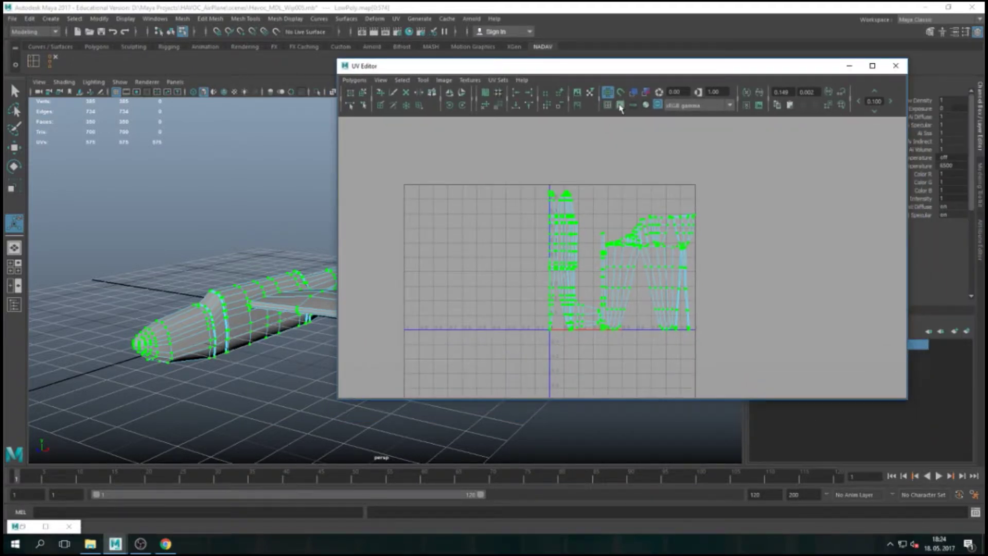
left_click(620, 105)
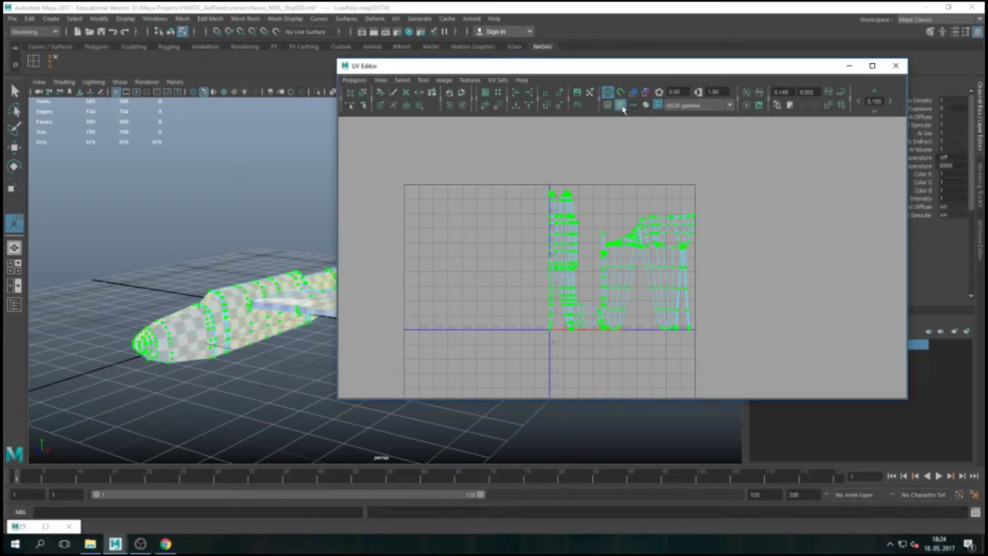
right_click_drag(626, 208, 658, 297)
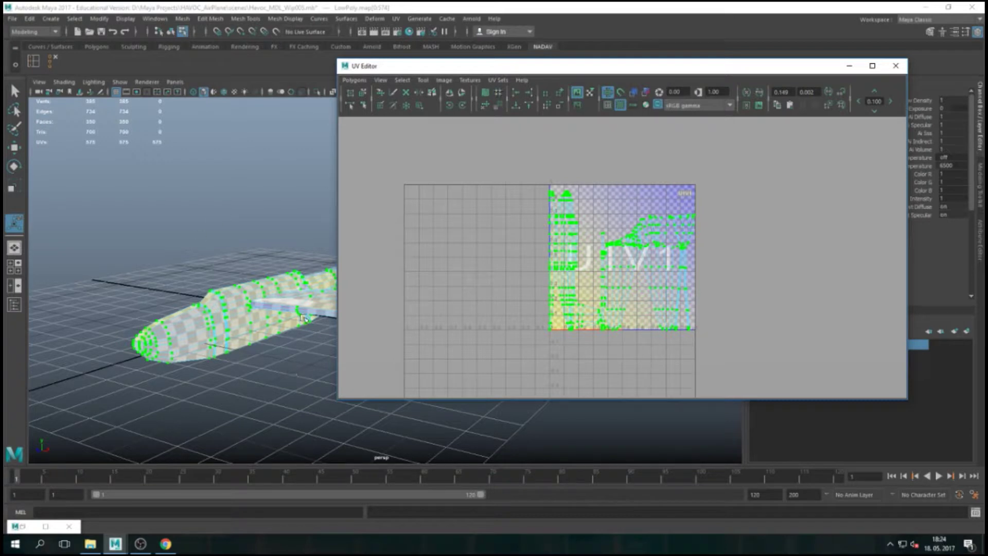
key("f")
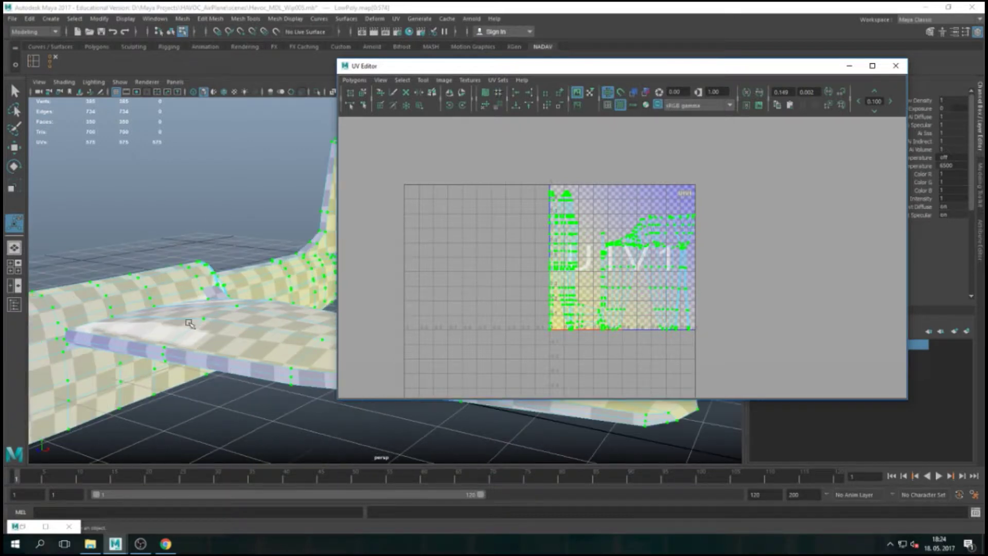
left_click_drag(228, 322, 154, 294, "alt")
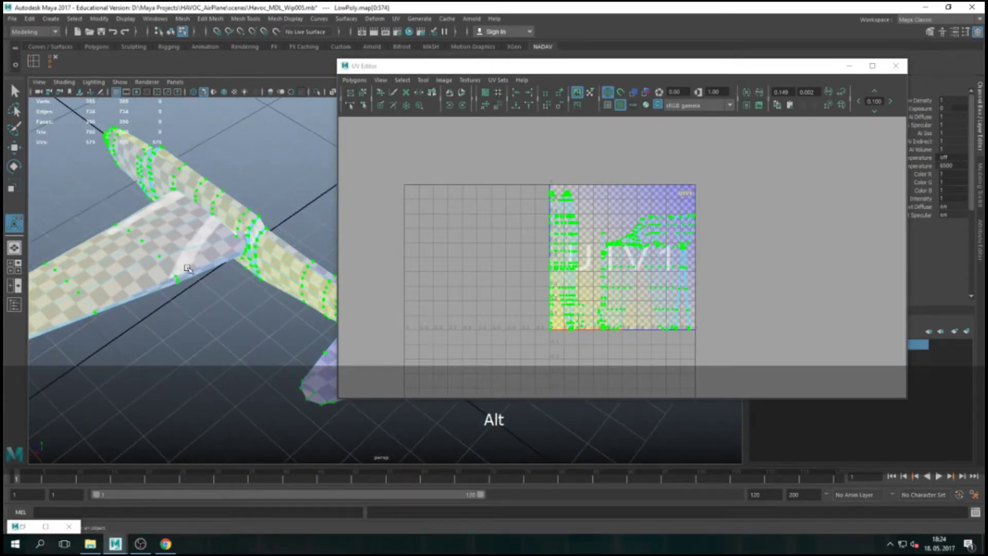
left_click_drag(228, 294, 265, 248, "alt")
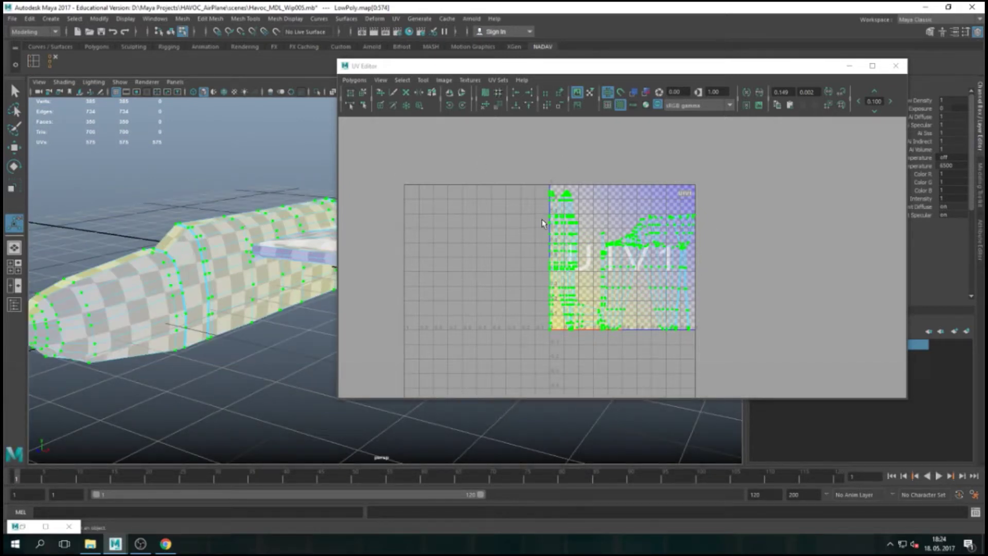
Select a small face near the centre of the UV layout and locate it on the airplane's nose beside the UV Editor
scroll(625, 311, "up", 5)
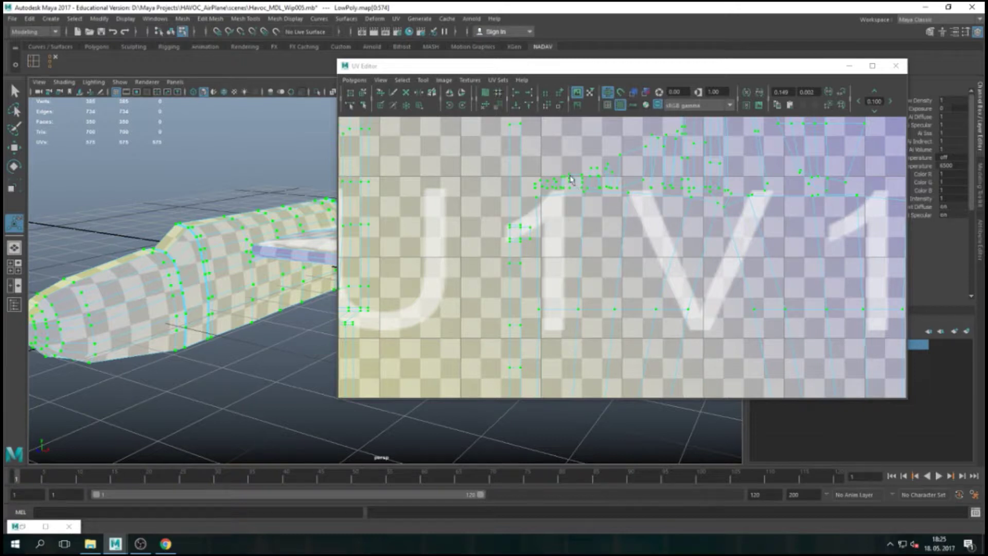
right_click_drag(580, 187, 584, 205)
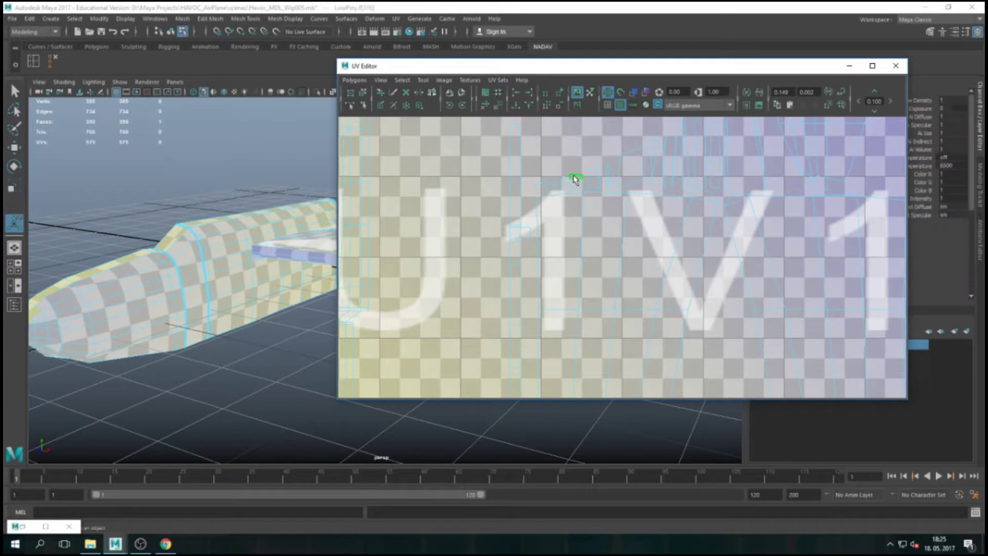
left_click(569, 202)
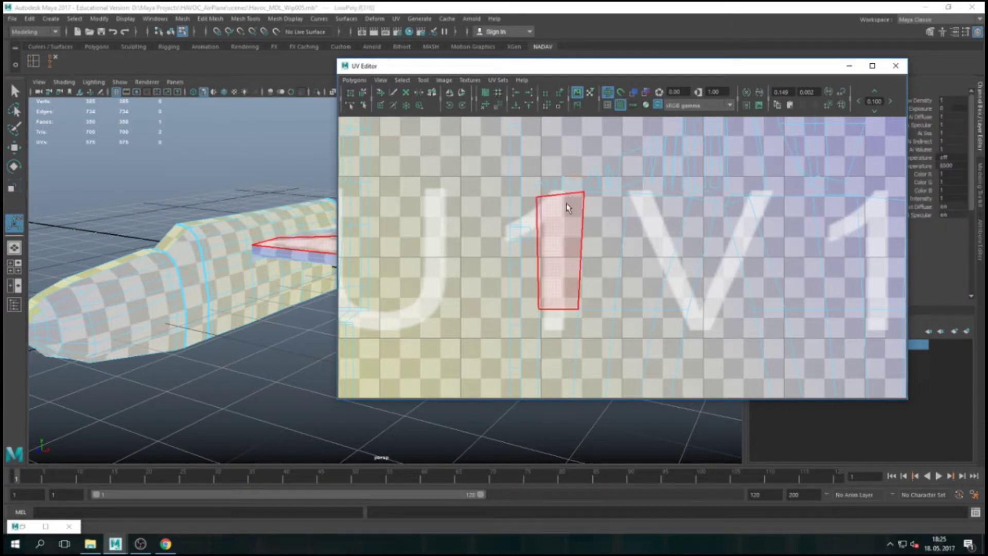
left_click(579, 180)
left_click(309, 210)
key("f")
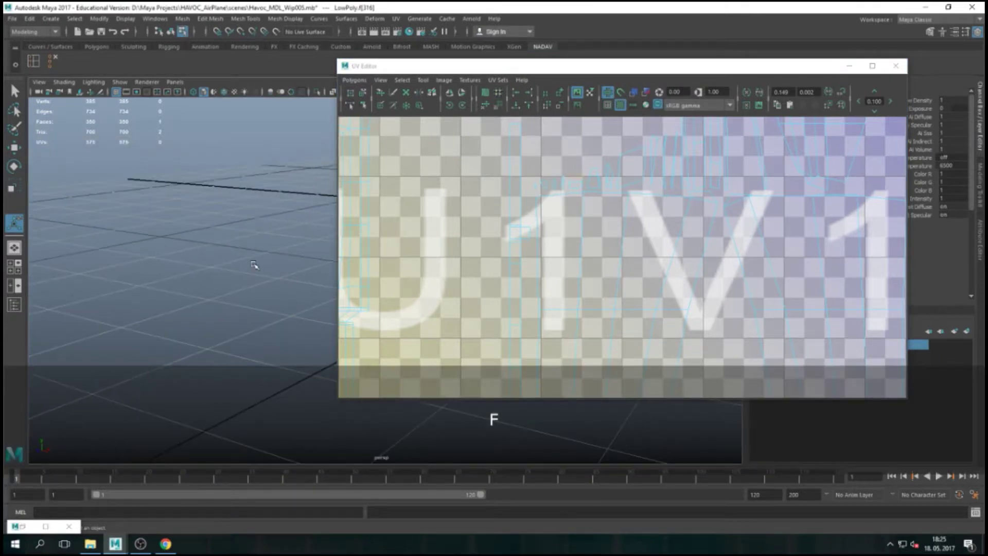
left_click_drag(420, 68, 733, 107)
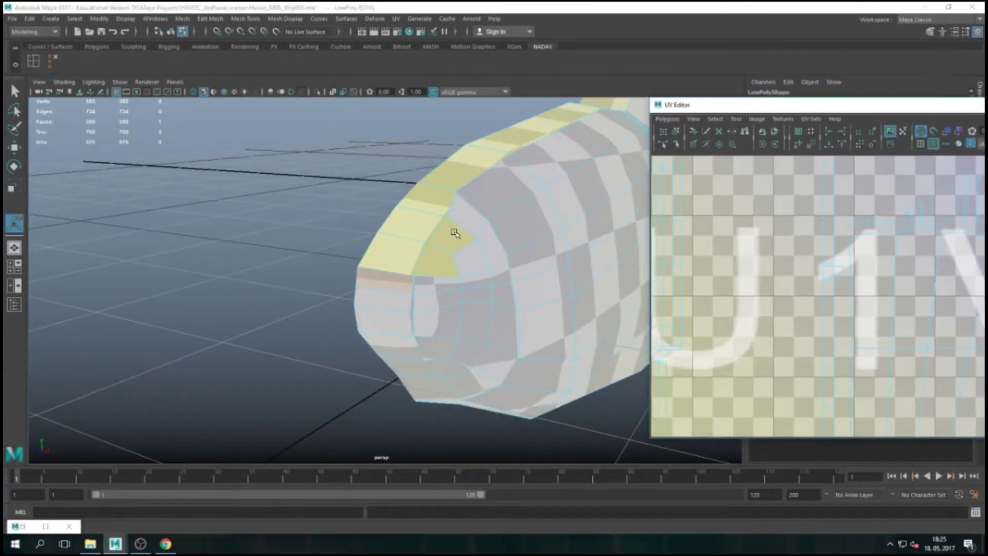
Examine how the airplane's nose faces correspond to the overlapping shells in the whole UV layout
left_click_drag(452, 230, 441, 242, "alt")
left_click(393, 284)
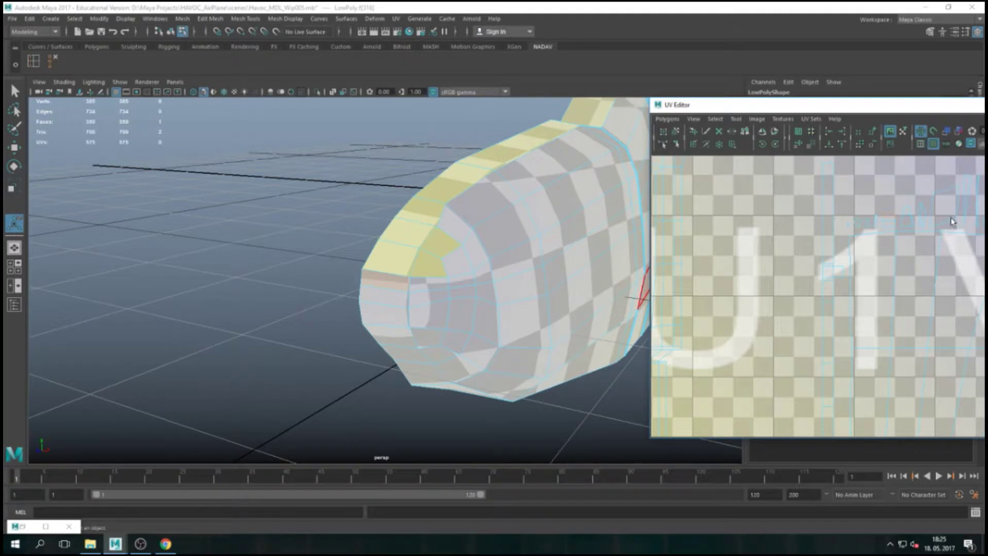
left_click(877, 230)
scroll(844, 298, "down", 2)
scroll(824, 200, "down", 2)
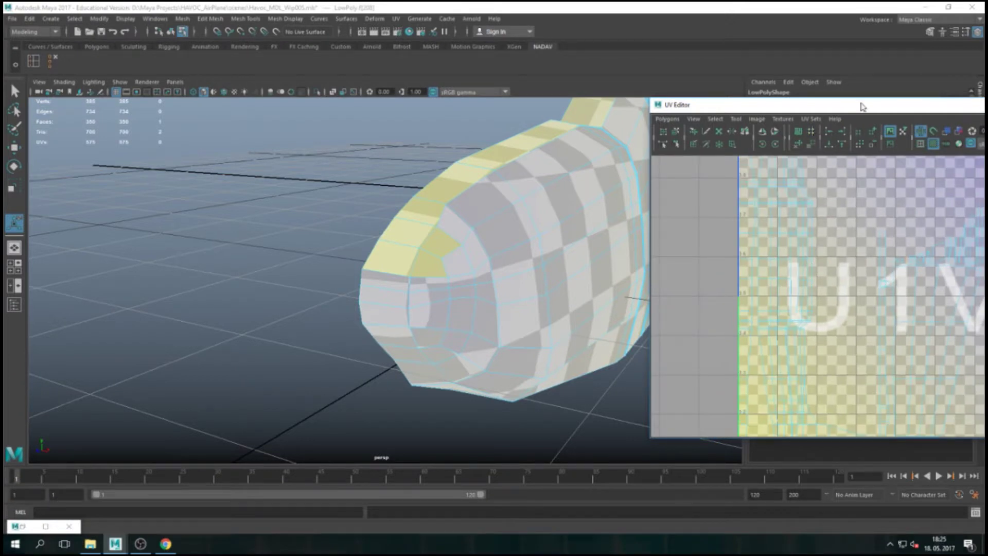
left_click_drag(865, 107, 407, 85)
scroll(497, 262, "down", 4)
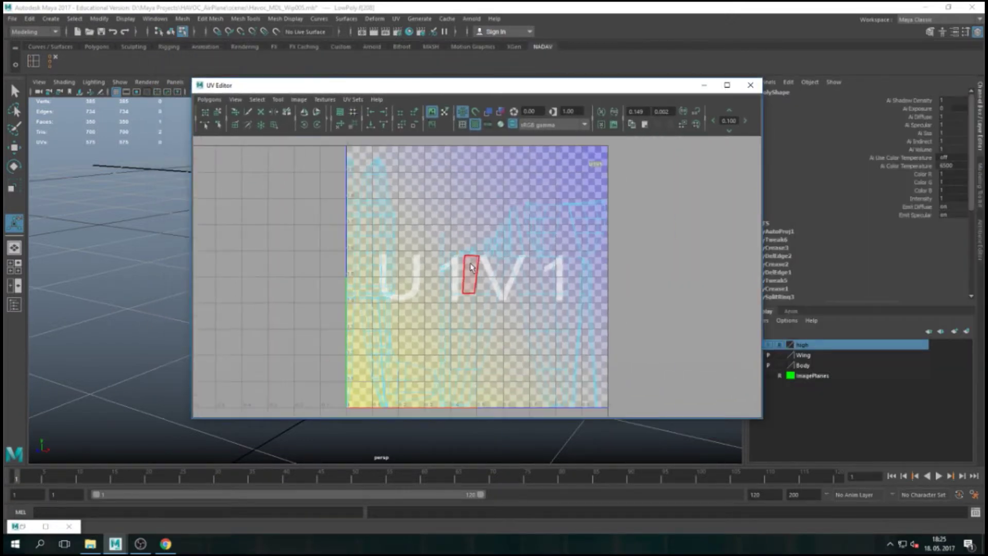
right_click_drag(496, 263, 517, 280)
left_click_drag(302, 138, 641, 398)
left_click(640, 276)
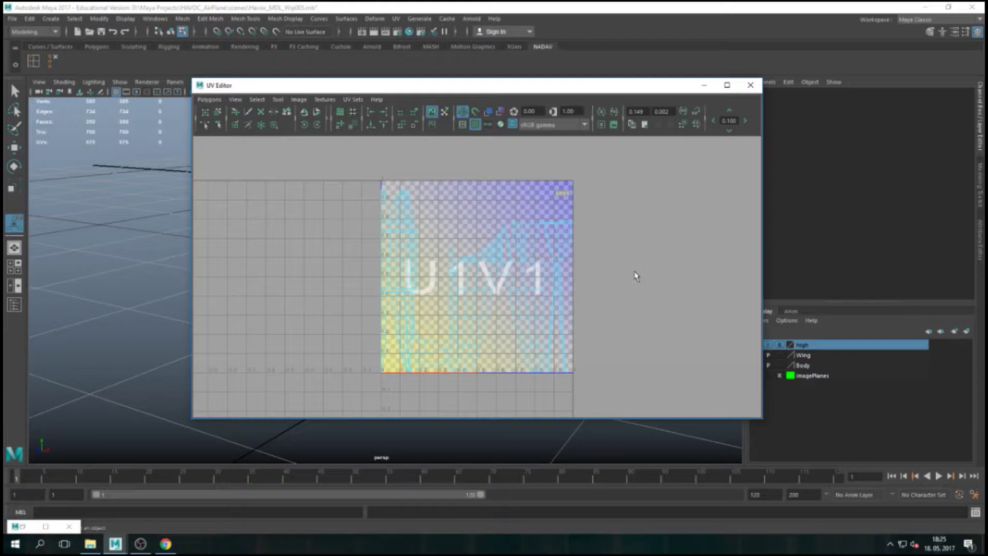
right_click_drag(520, 249, 595, 213, "alt")
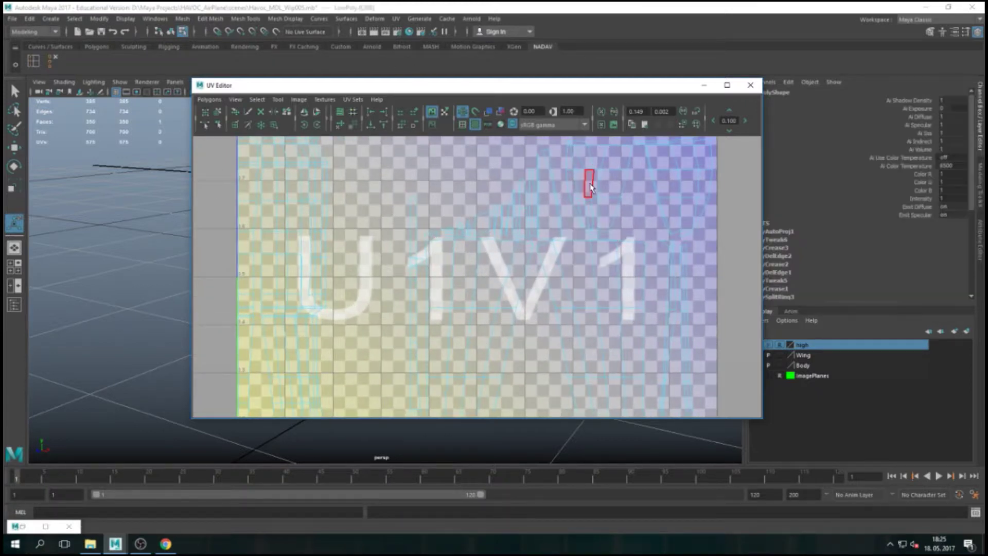
Examine the checker pattern across the whole airplane and compare it with the complete UV layout
left_click_drag(486, 87, 914, 155)
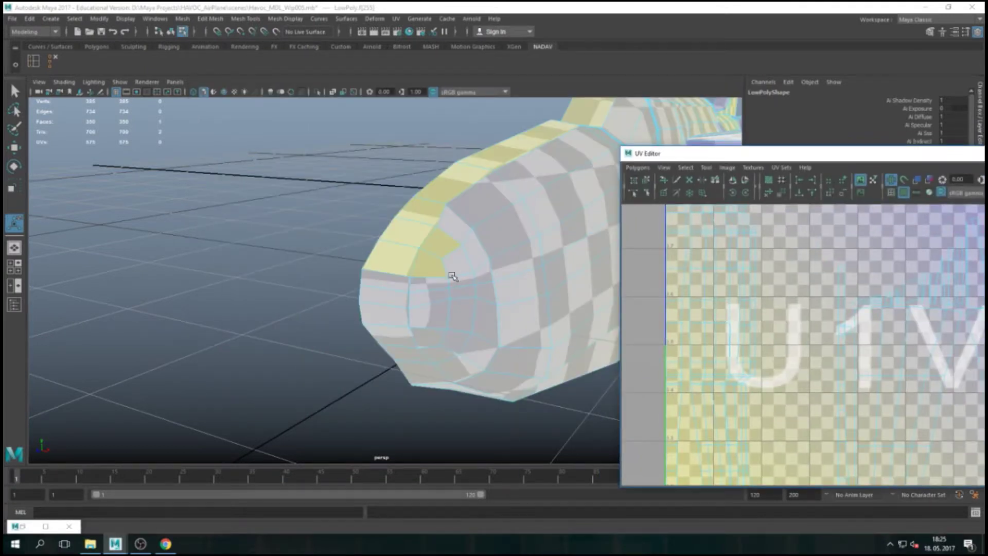
key("f")
scroll(437, 288, "down", 5)
left_click(228, 316)
scroll(320, 302, "down", 8)
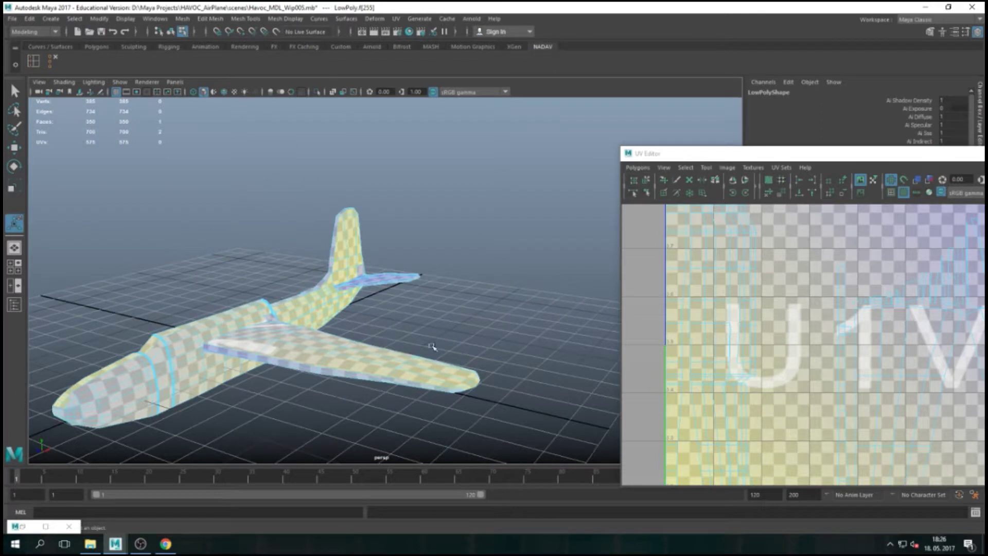
mouse_move(457, 326)
left_mouse_down("alt")
mouse_move(318, 326)
mouse_move(467, 314)
left_mouse_up("alt")
left_click_drag(795, 153, 496, 82)
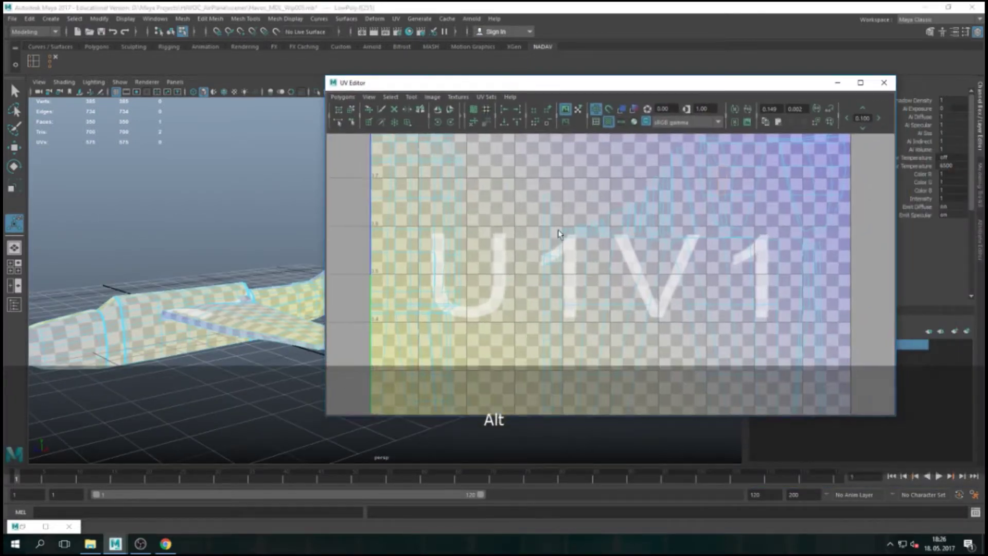
scroll(559, 237, "down", 4)
left_click(725, 217)
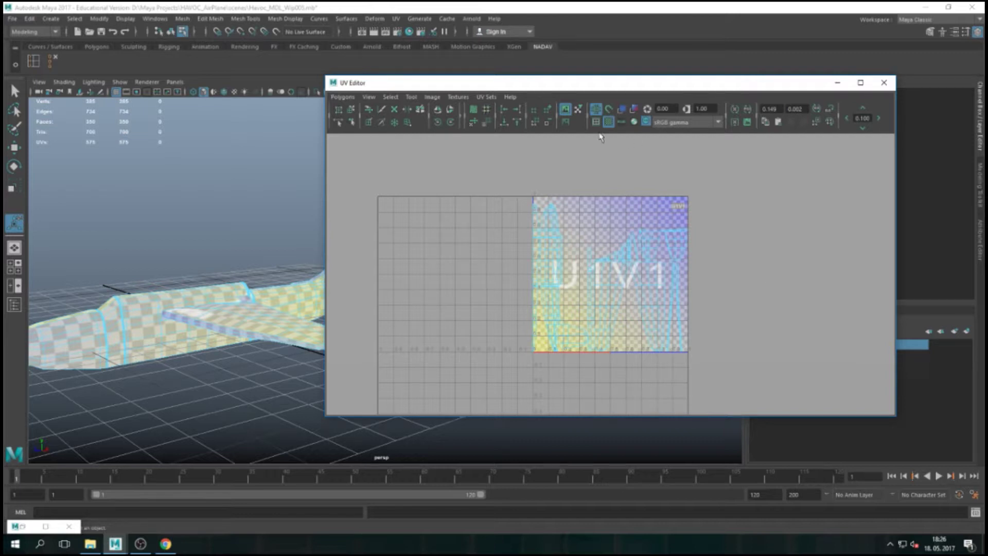
Select the LowPoly airplane as an object, open the Planar mapping options and reset them to their defaults
left_click_drag(481, 81, 584, 67)
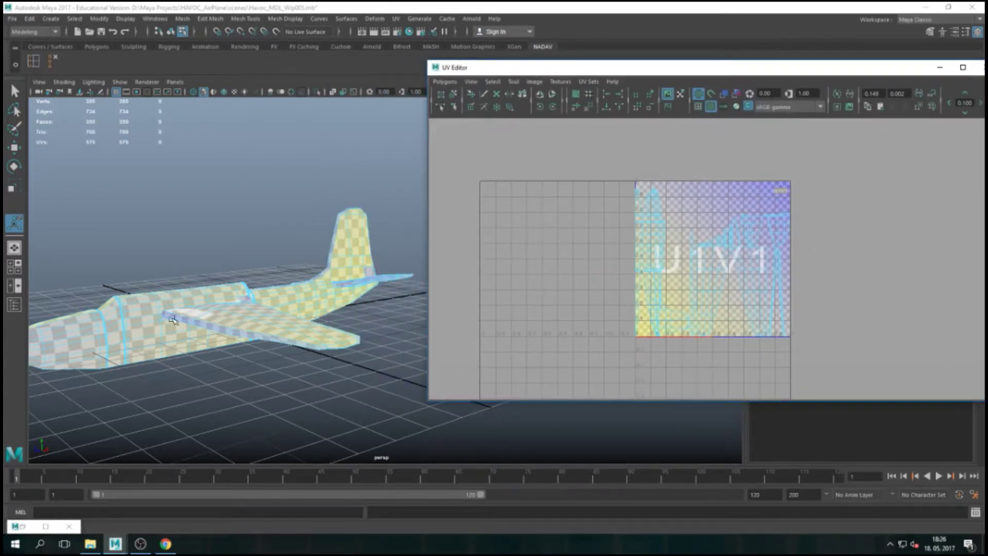
key("F8")
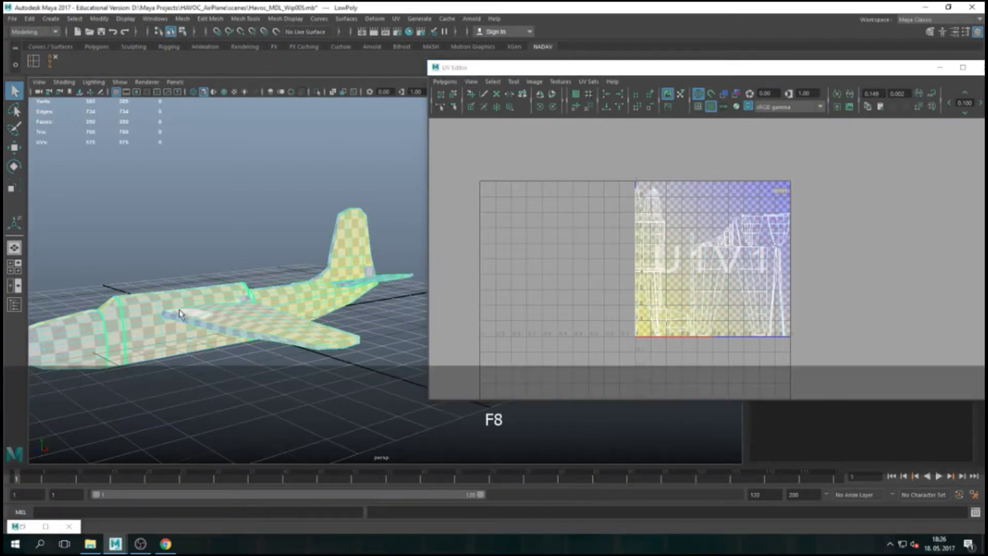
left_click(397, 19)
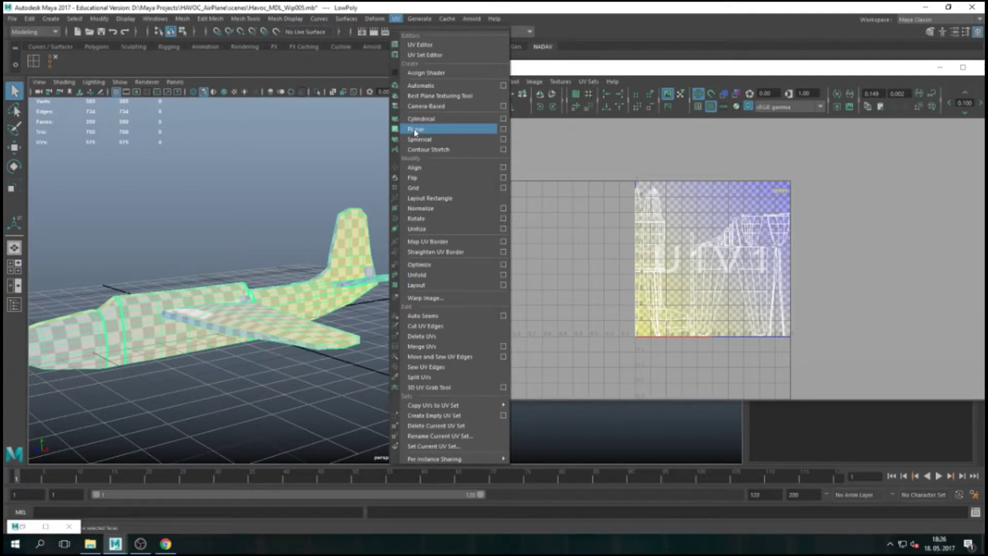
left_click(504, 129)
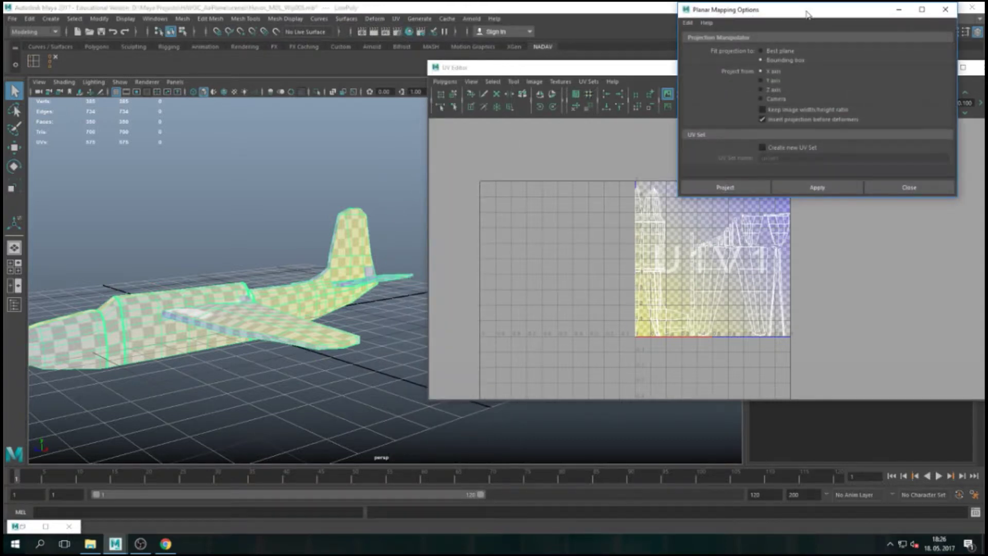
left_click_drag(807, 13, 591, 119)
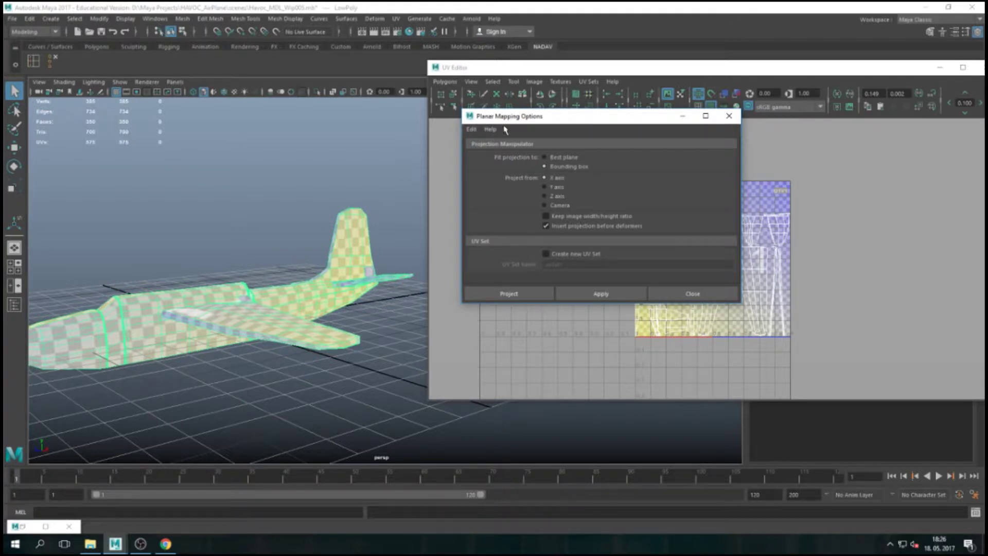
left_click(472, 130)
left_click(487, 150)
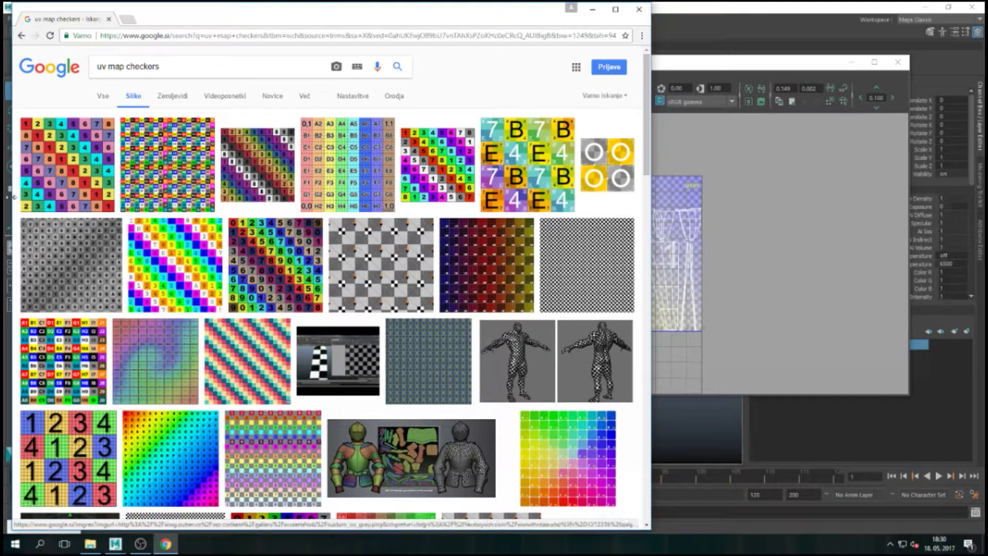
Minimize the browser and UV Editor, and connect a Checker texture to the Color of the airplane's lambert1 material
left_click(593, 9)
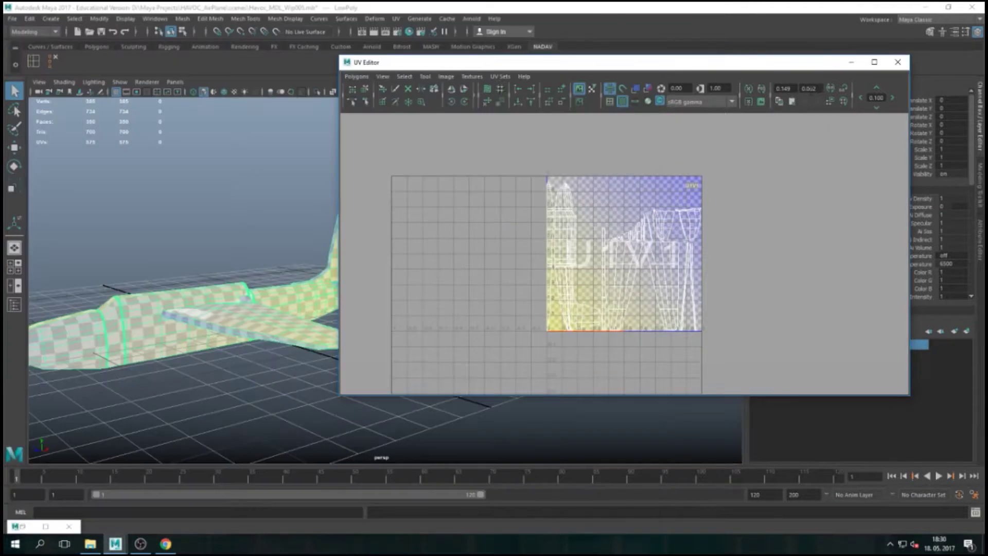
left_click(852, 62)
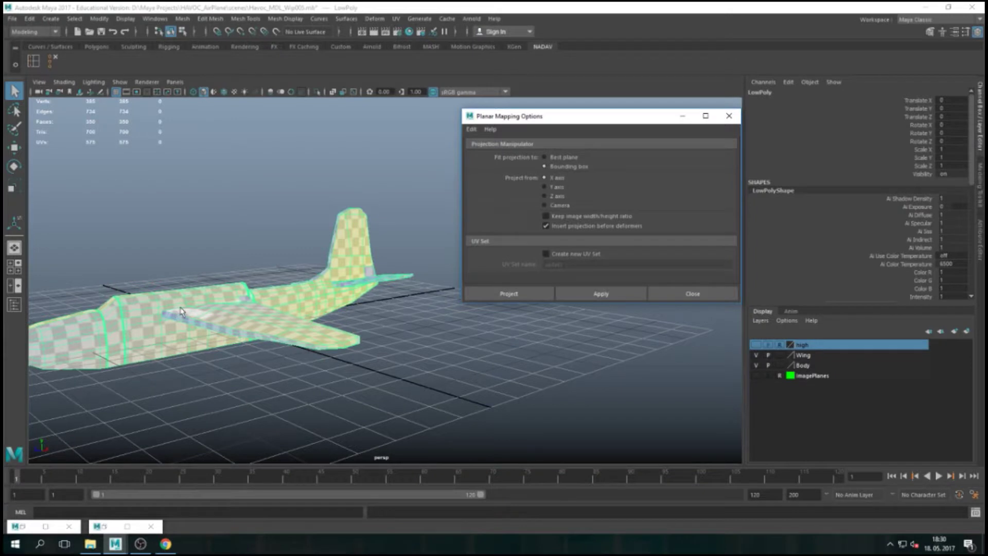
right_click_drag(181, 249, 221, 264)
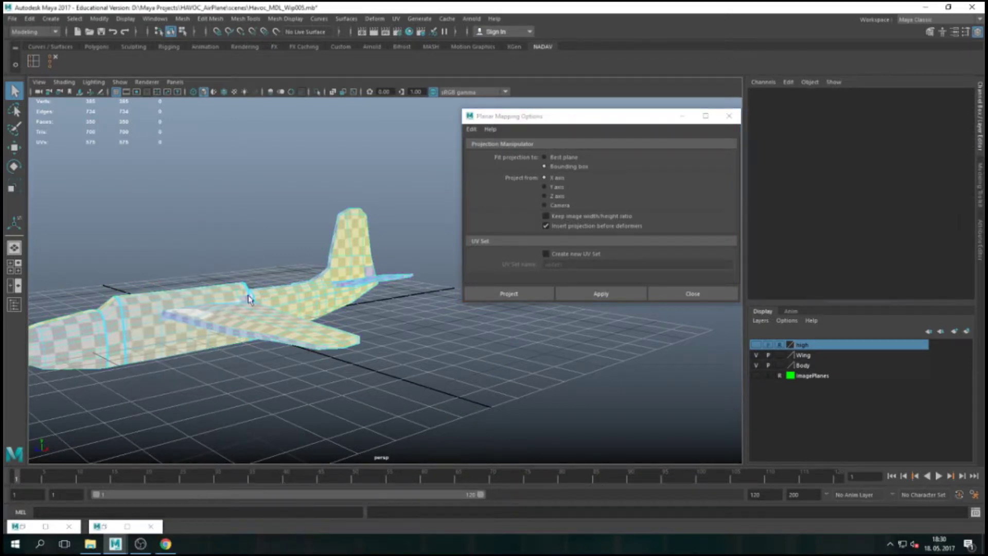
key("F8")
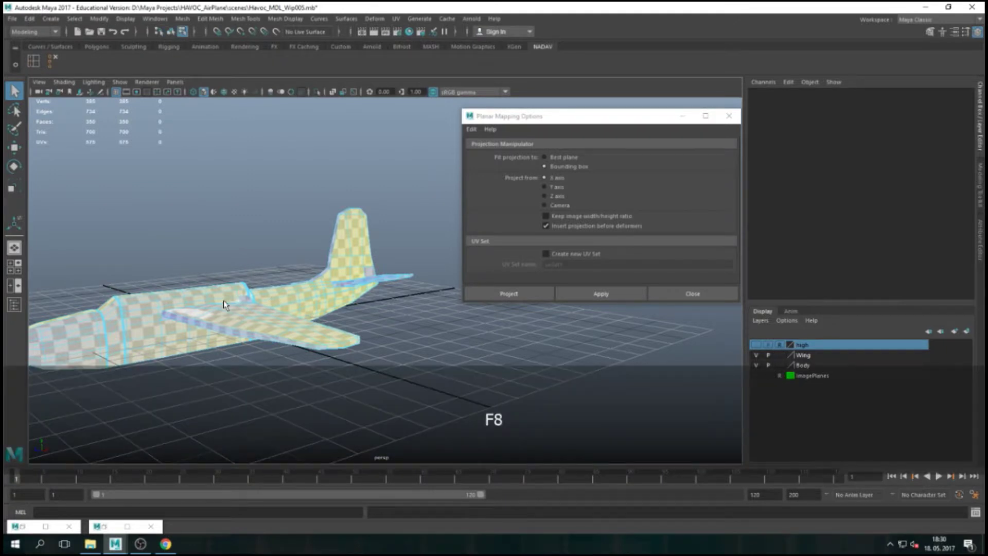
key("ctrl+a")
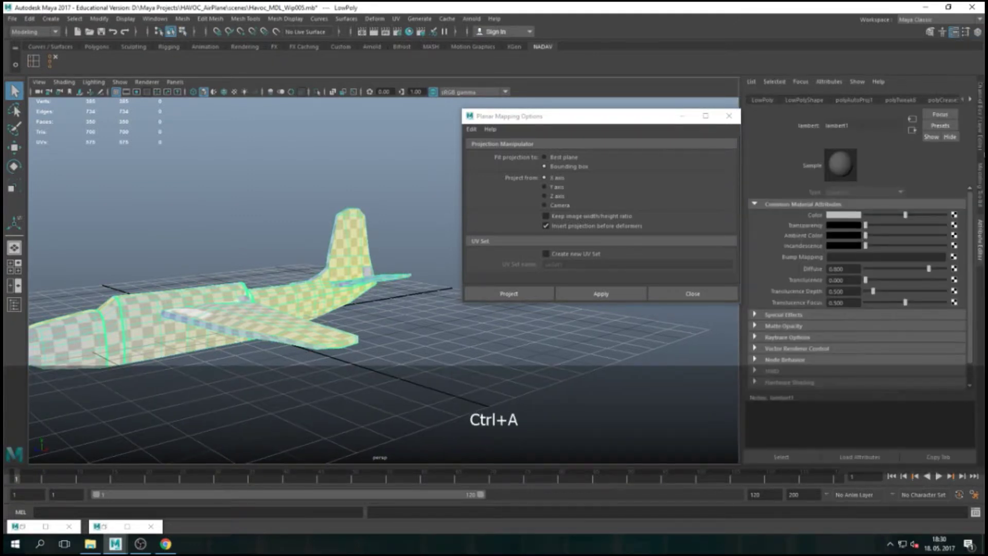
left_click(955, 216)
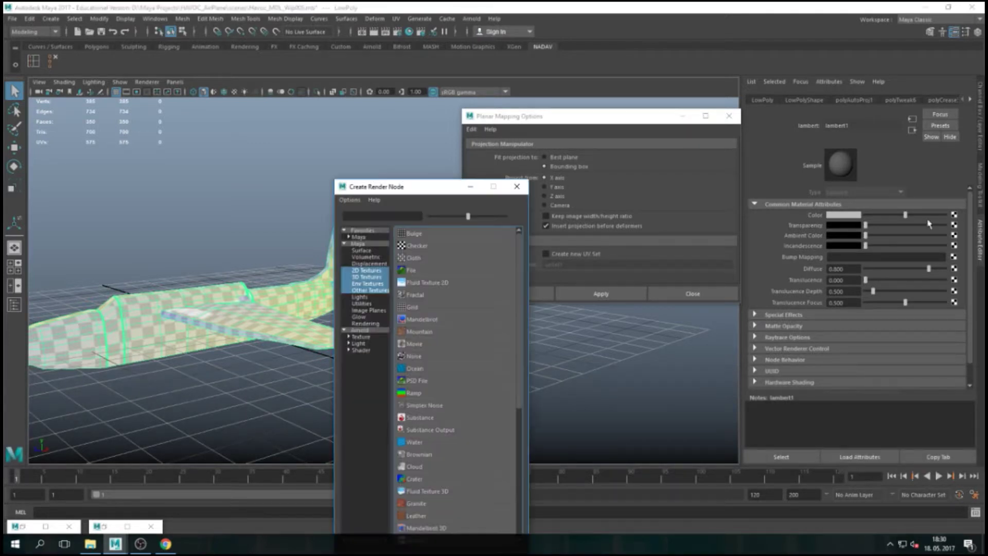
left_click(434, 249)
Restore the UV Editor and arrange it with the Planar Mapping Options so the whole airplane stays in view
left_click_drag(530, 115, 598, 105)
scroll(234, 268, "down", 3)
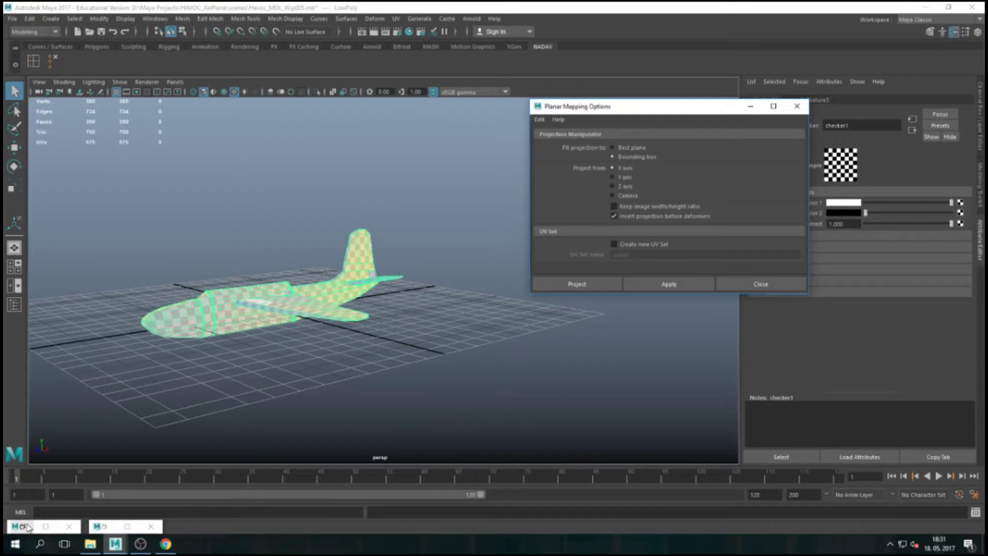
left_click(45, 526)
left_click(774, 98)
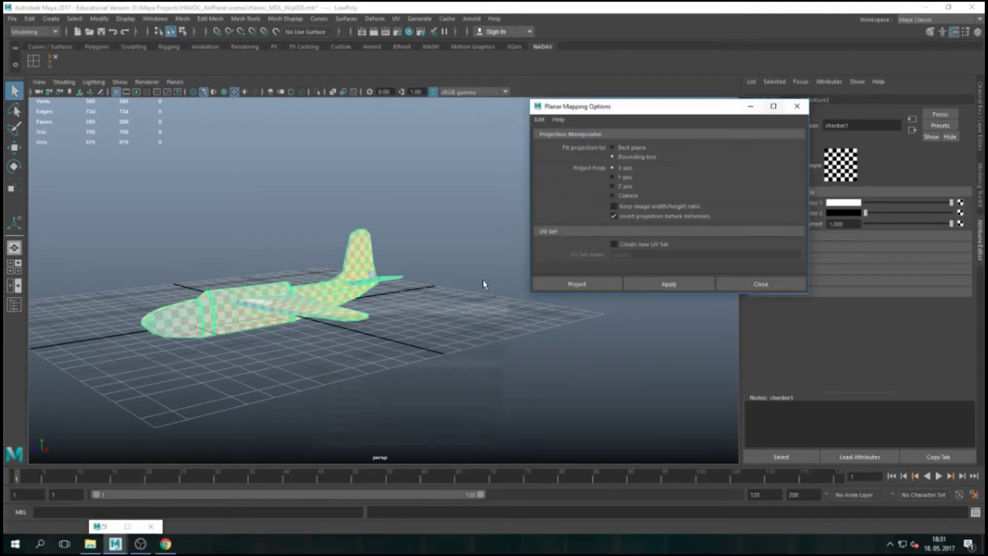
left_click(110, 526)
left_click_drag(569, 61, 689, 321)
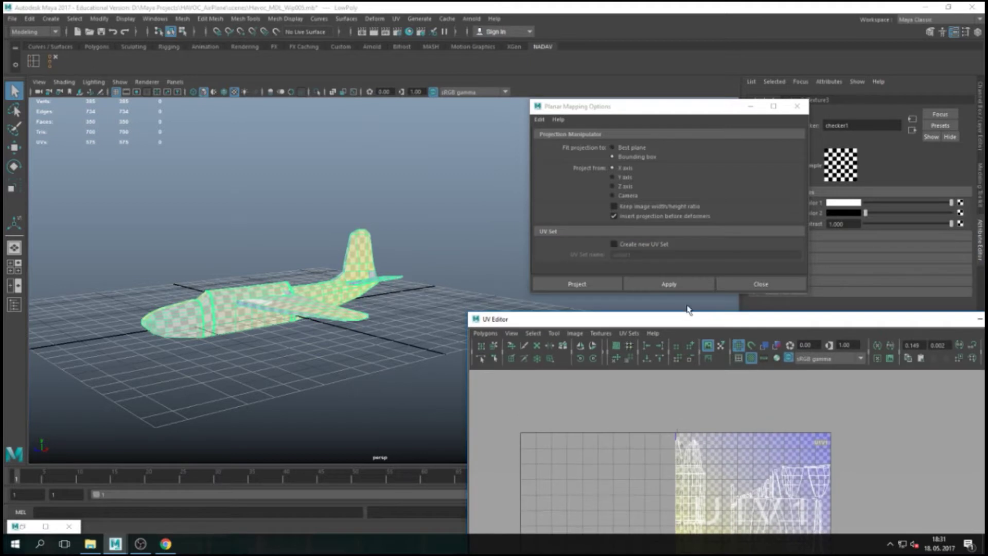
Apply an X-axis planar projection fitted to the bounding box, select all its UVs and inspect the checker on the tail
left_click(669, 284)
left_click_drag(765, 319, 525, 126)
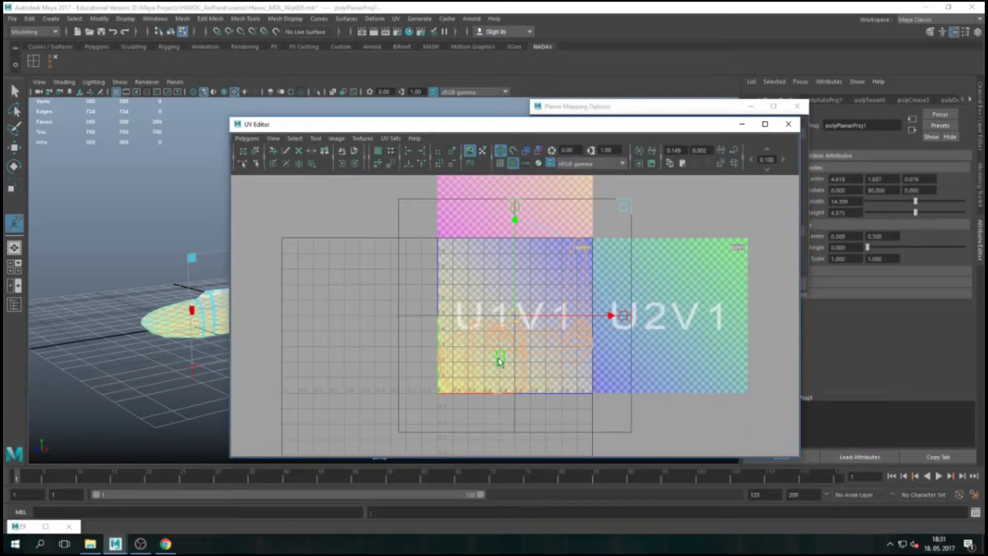
right_click(489, 352)
right_click_drag(489, 352, 384, 287)
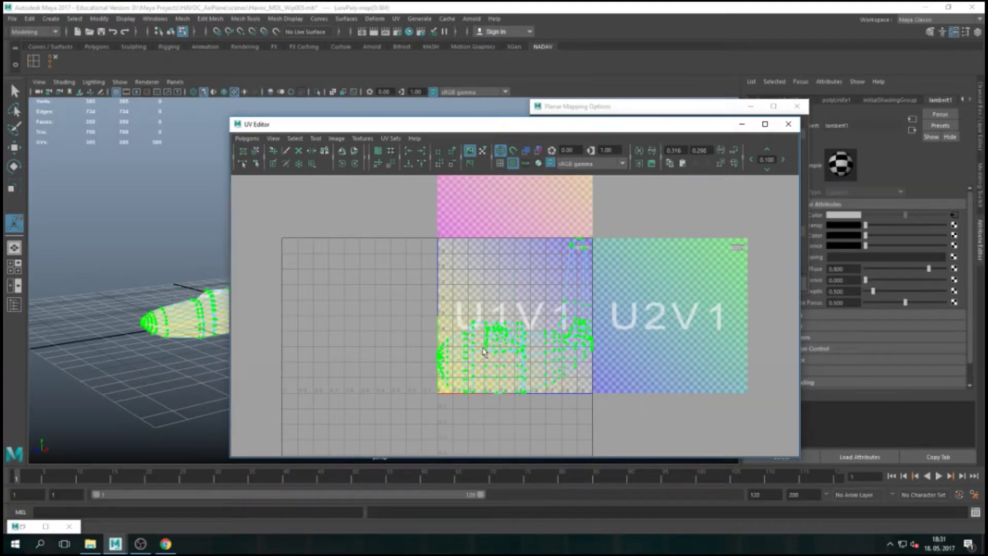
left_click_drag(438, 128, 609, 297)
scroll(211, 370, "up", 10)
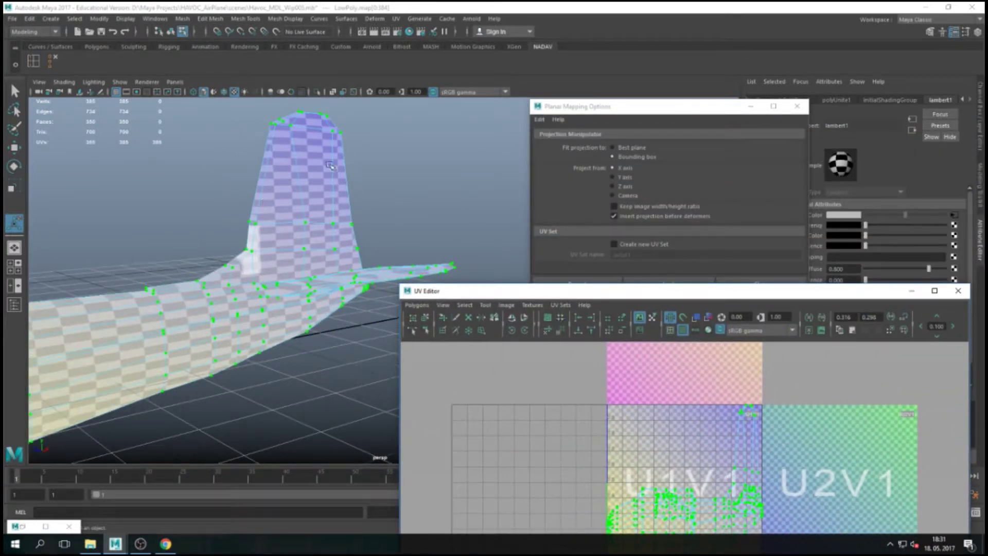
scroll(216, 295, "down", 5)
scroll(110, 343, "down", 5)
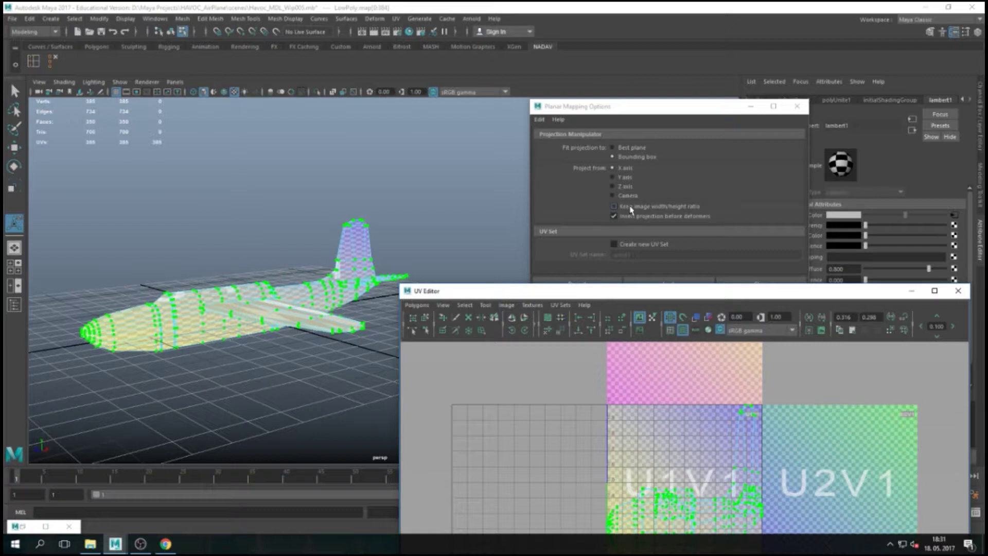
Enable Keep image width/height ratio and apply the X-axis planar projection to the whole LowPoly airplane
left_click(640, 104)
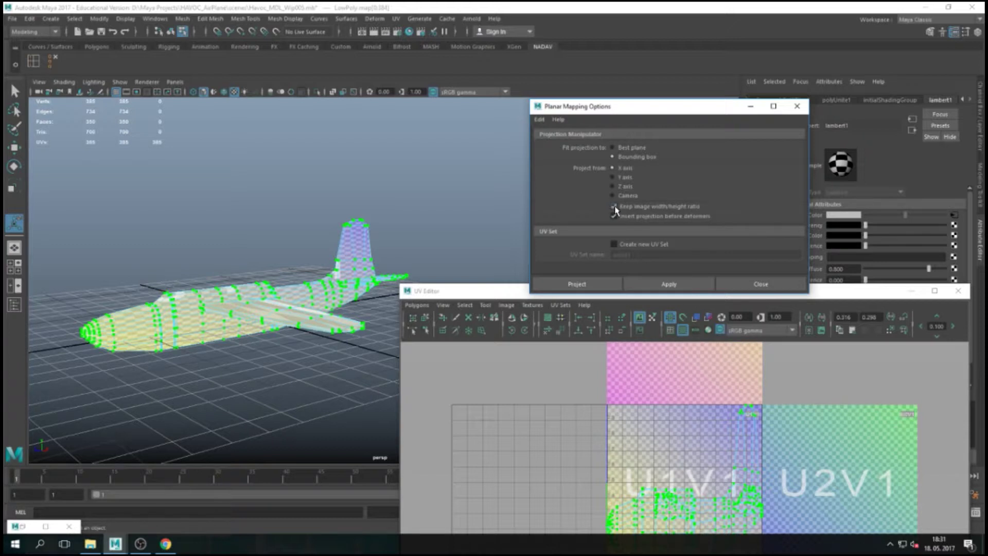
left_click(677, 284)
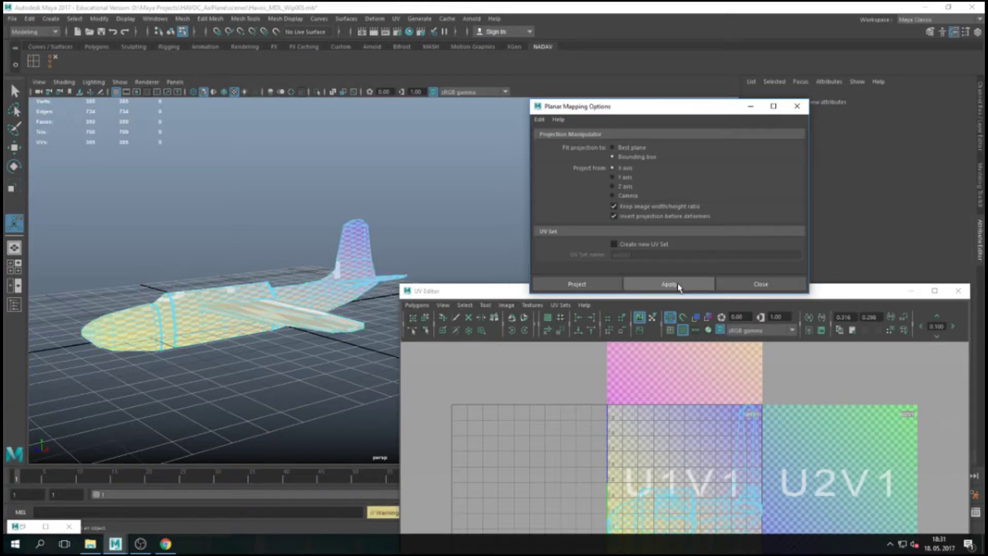
left_click(325, 153)
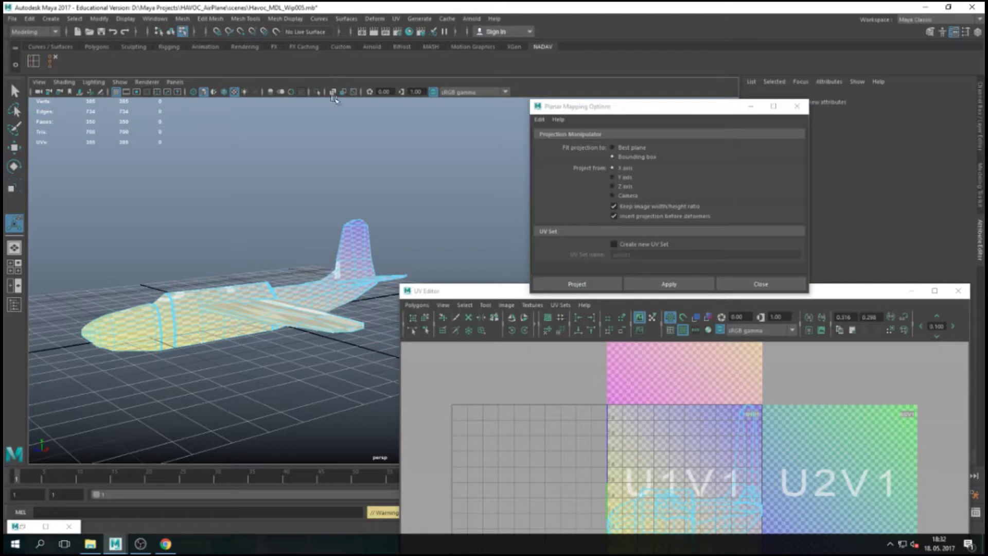
key("F8")
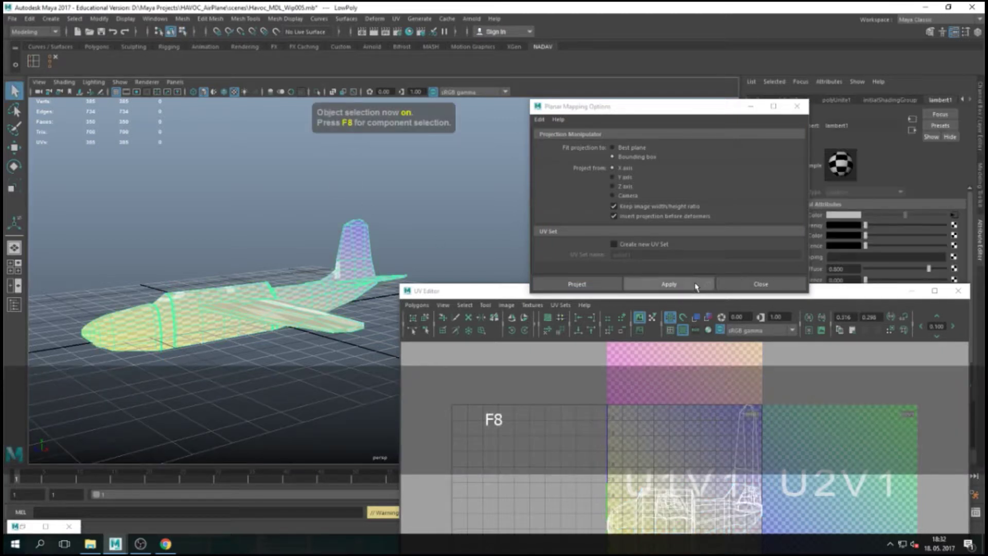
left_click(691, 285)
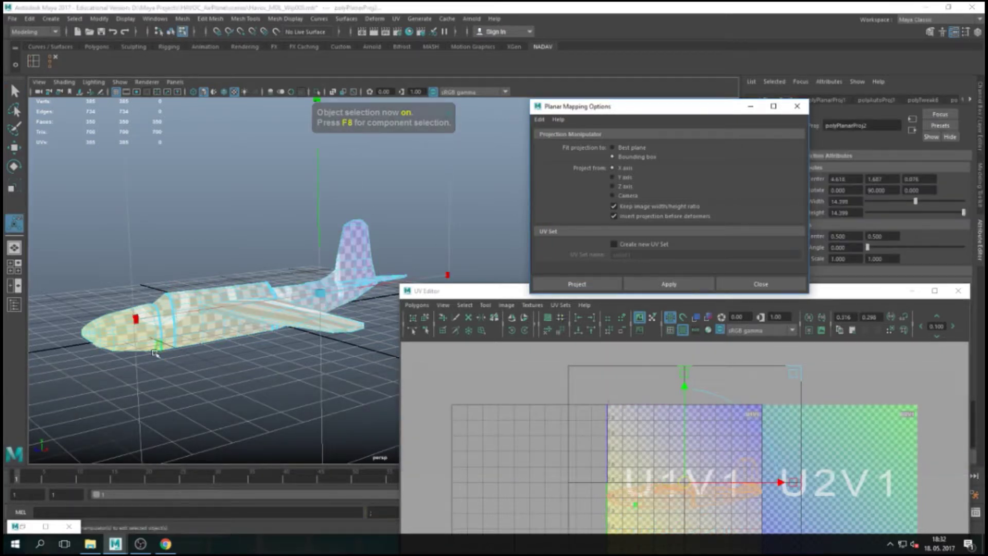
Inspect the planar projection on the fuselage beside the enlarged UV layout and switch the viewport to the four-view layout
scroll(185, 367, "up", 5)
left_click_drag(475, 296, 271, 96)
scroll(442, 377, "up", 3)
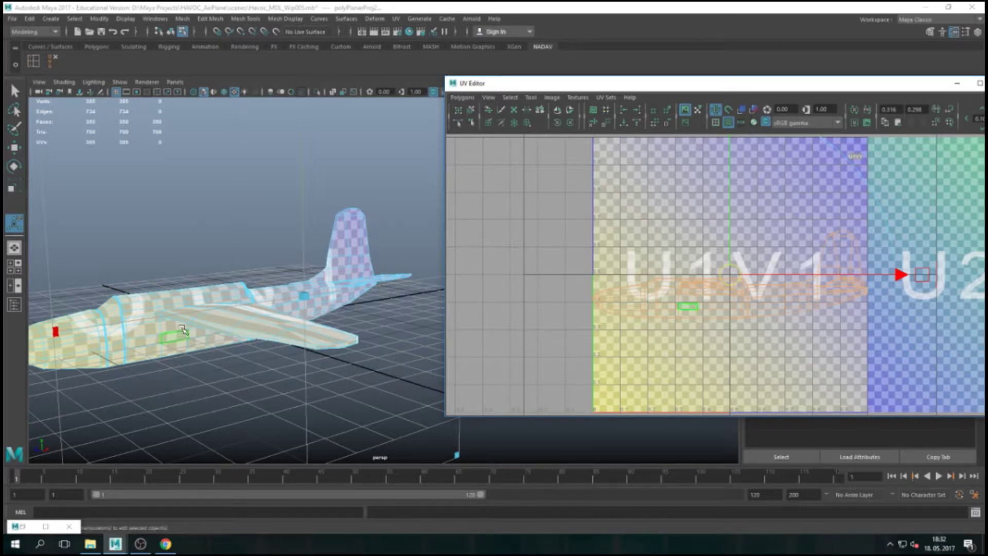
left_click_drag(201, 331, 299, 323, "alt")
key("space")
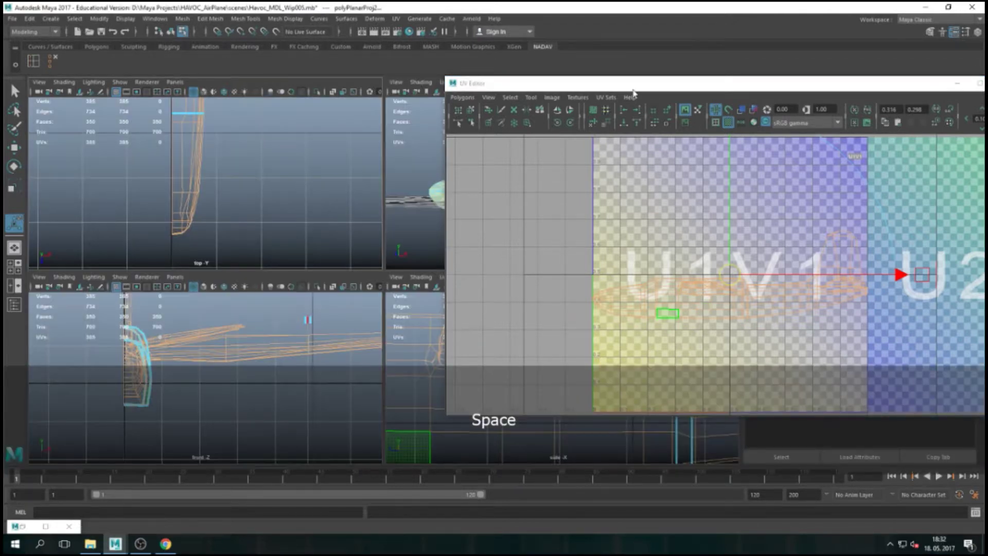
Minimize the UV Editor and Planar Mapping Options, maximize the perspective view and examine the checker pattern where the wing meets the fuselage
left_click_drag(722, 87, 574, 134)
left_click(809, 132)
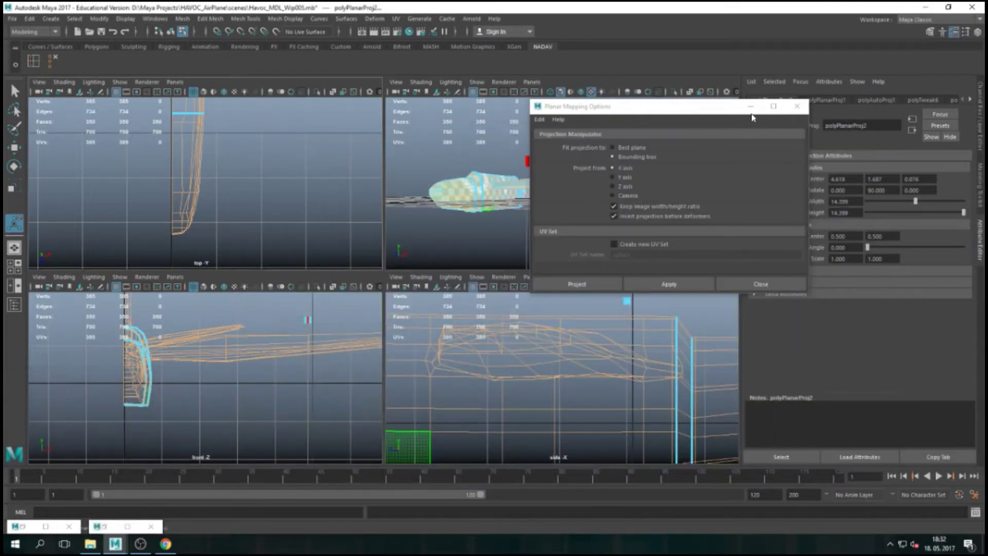
left_click(756, 104)
key("space")
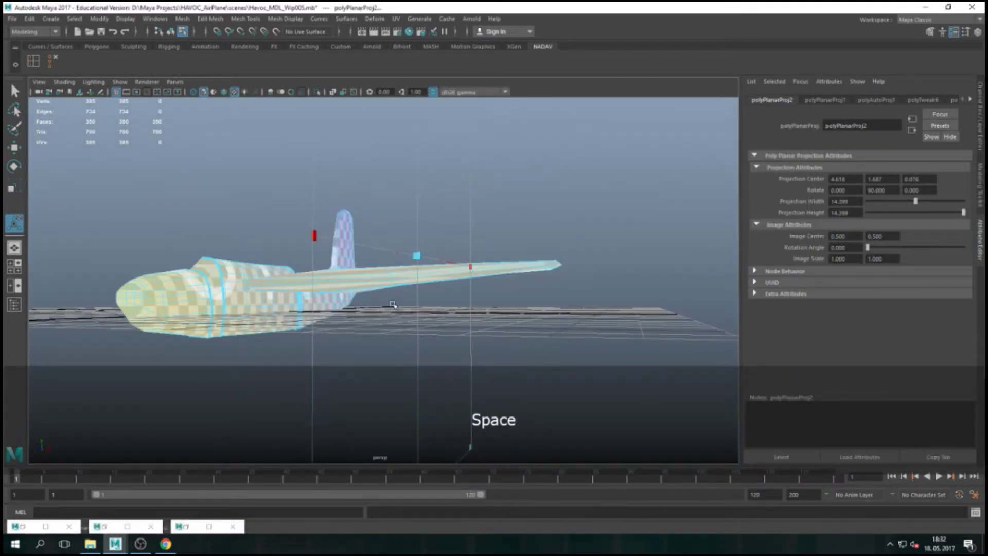
left_click_drag(393, 305, 440, 319, "alt")
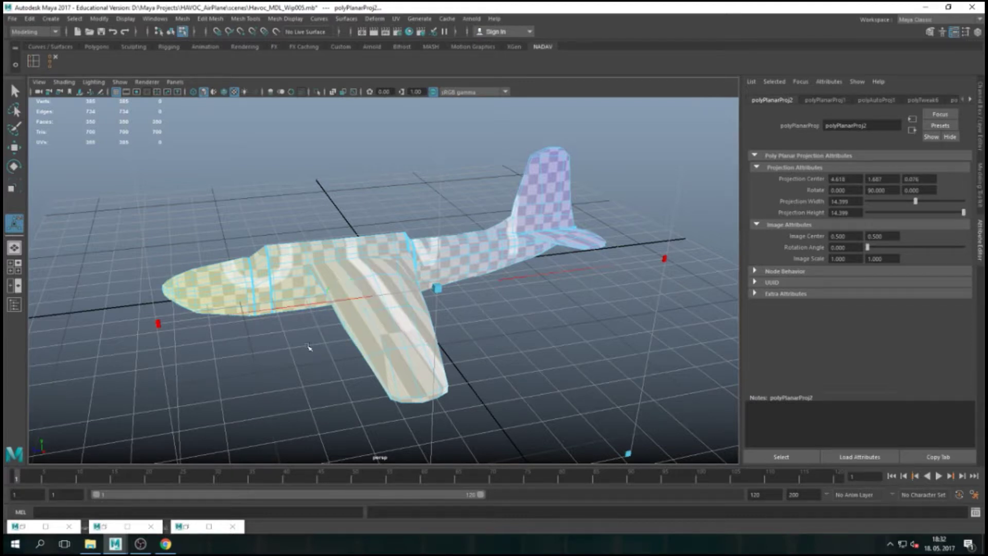
left_click_drag(275, 360, 303, 352, "alt")
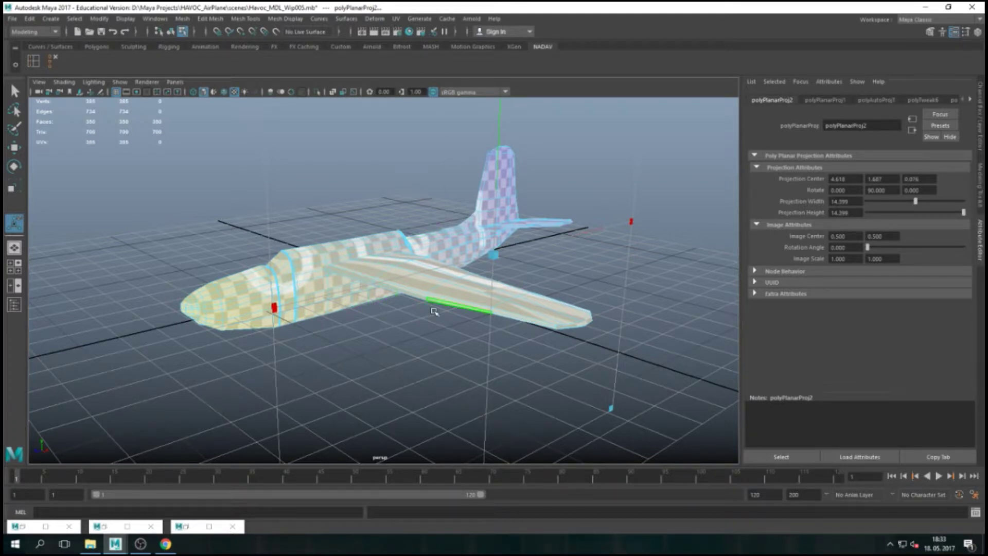
scroll(361, 355, "up", 6)
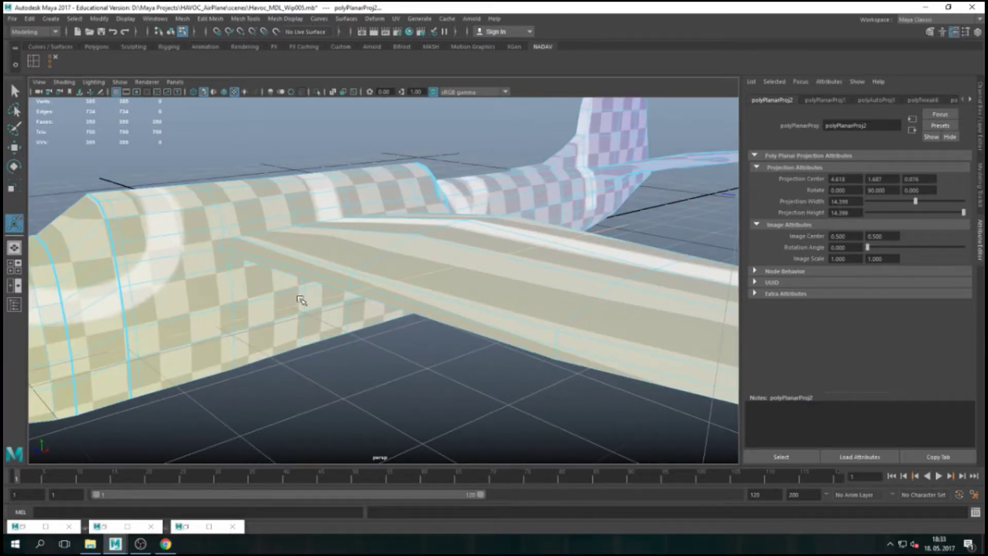
In edge mode, select the first wing-root edges at the leading edge and along the front of the upper fuselage joint
left_click_drag(298, 294, 308, 308, "alt")
right_click_drag(292, 278, 283, 258)
left_click(286, 271)
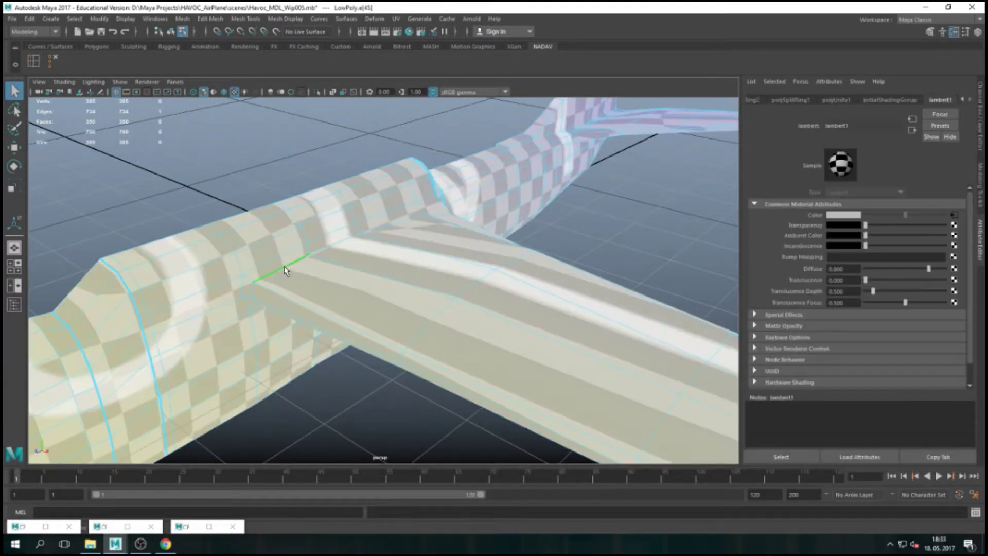
left_click(256, 302, "shift")
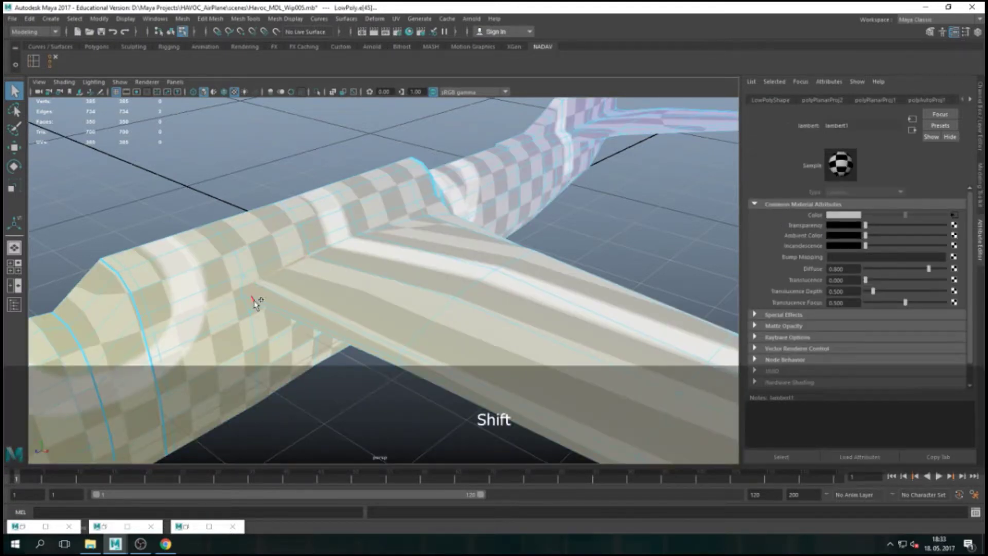
left_click(315, 254, "shift")
left_click_drag(360, 269, 351, 289, "alt")
key("5")
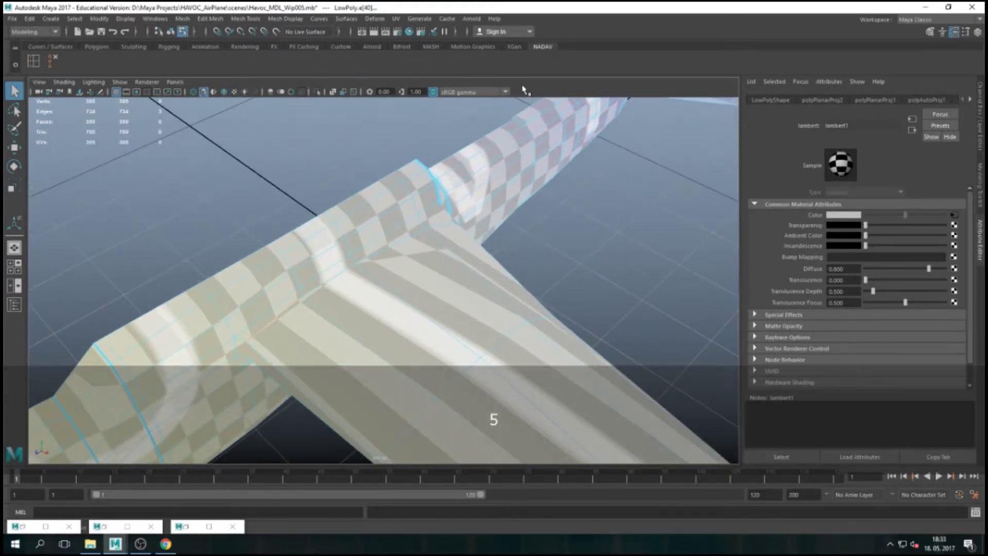
Extend the edge selection along the upper wing root and around the trailing edge of the wing
scroll(329, 329, "up", 4)
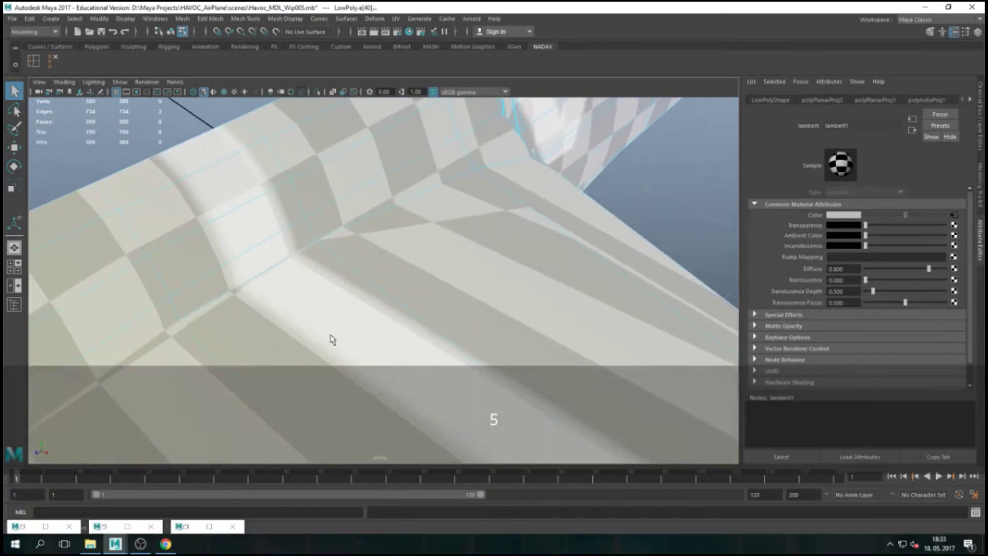
key("shift")
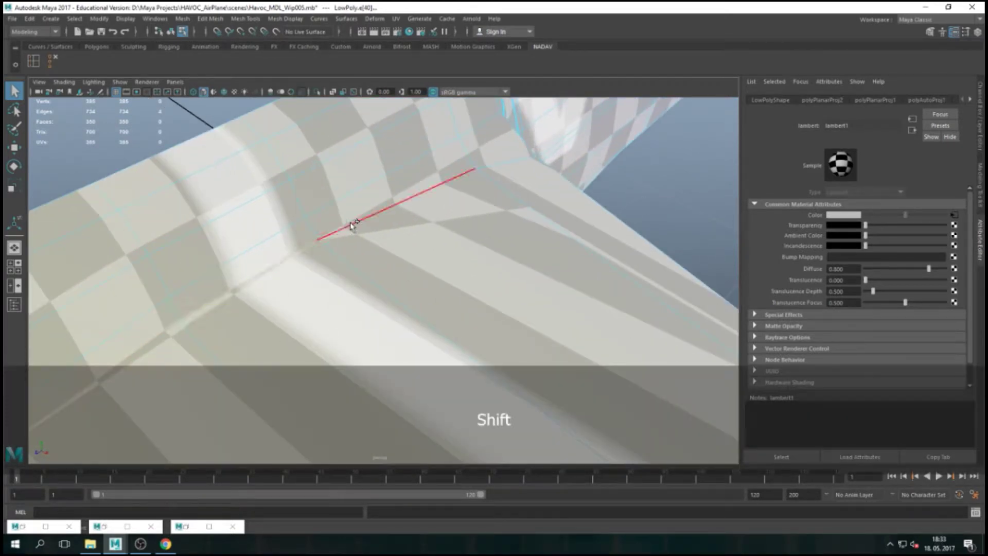
double_click(504, 164, "shift")
left_click_drag(505, 170, 462, 230, "alt")
key("shift")
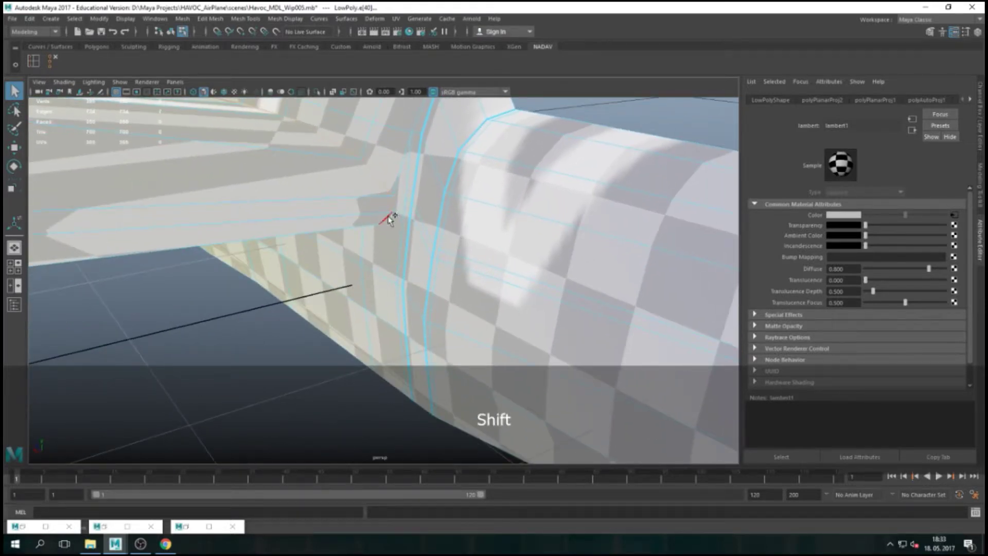
Add the wing-root edges on the underside to complete the selected loop around the wing's joint with the fuselage
left_click_drag(370, 278, 422, 227, "alt")
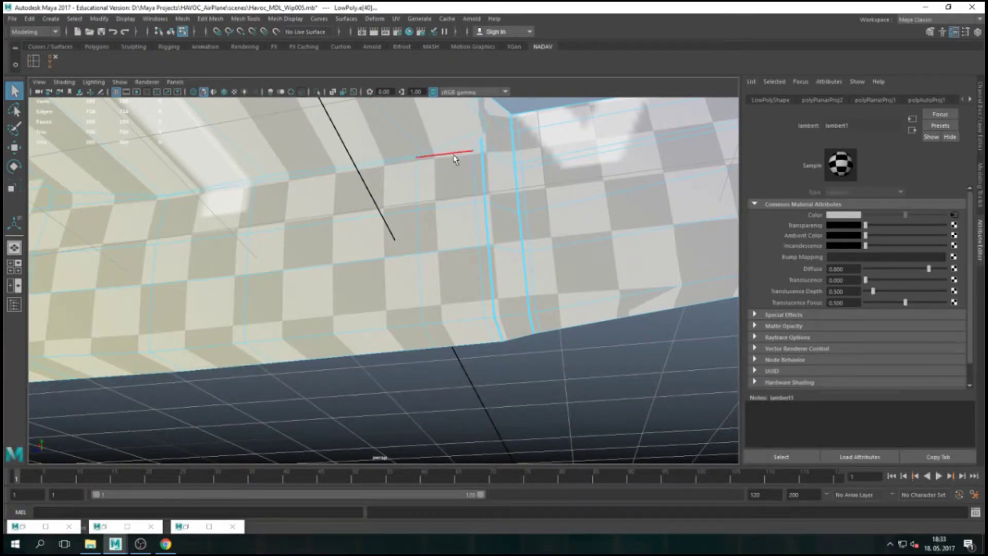
key("shift")
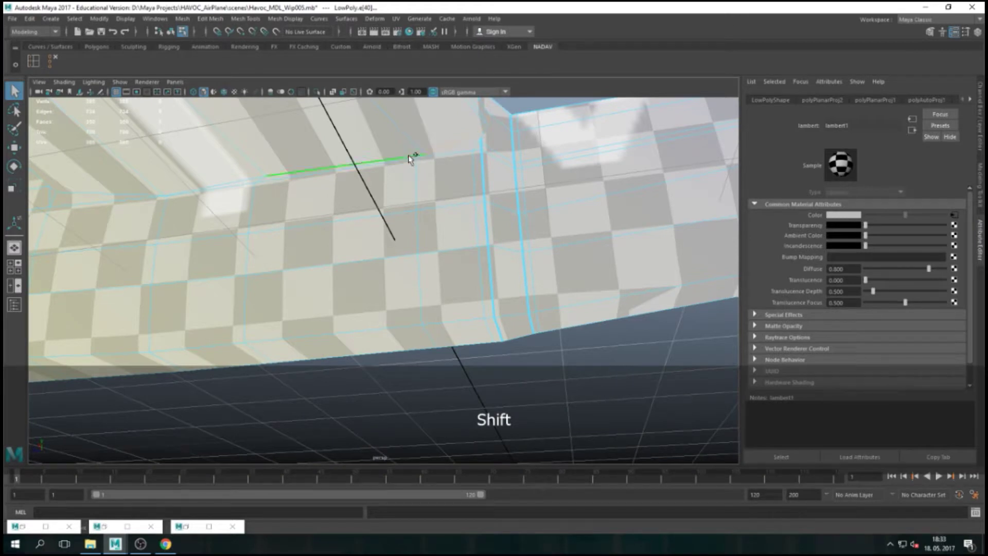
left_click_drag(262, 195, 452, 306, "alt")
key("shift")
key("alt")
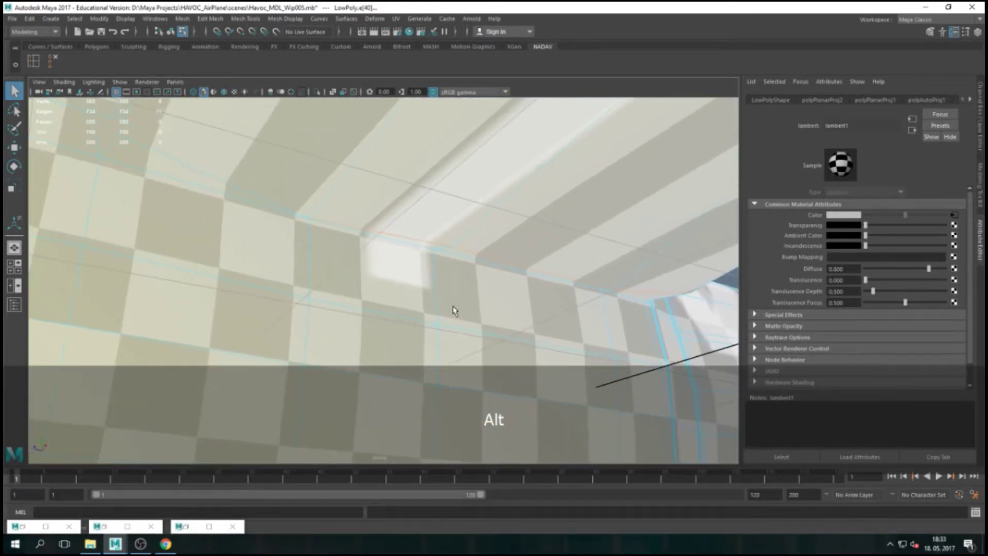
key("shift")
left_click_drag(251, 261, 391, 313, "alt")
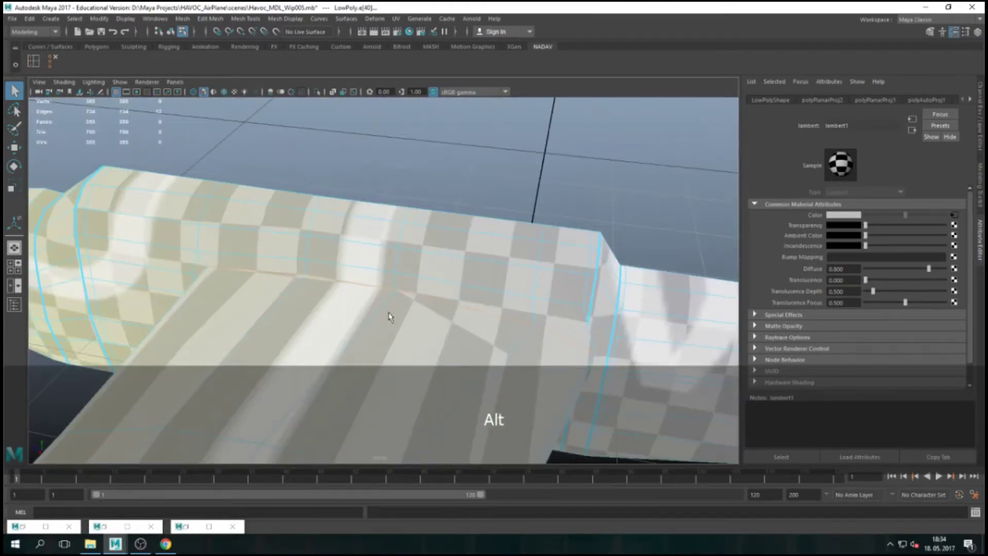
Restore the Planar Mapping Options and the UV Editor, and frame the selected wing-root edges in the UV layout
left_click(189, 527)
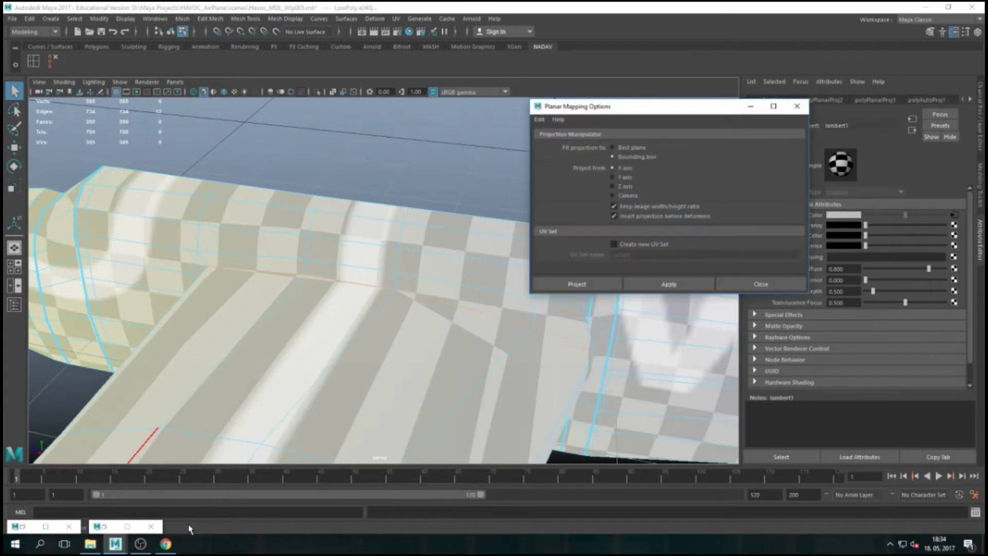
left_click(105, 526)
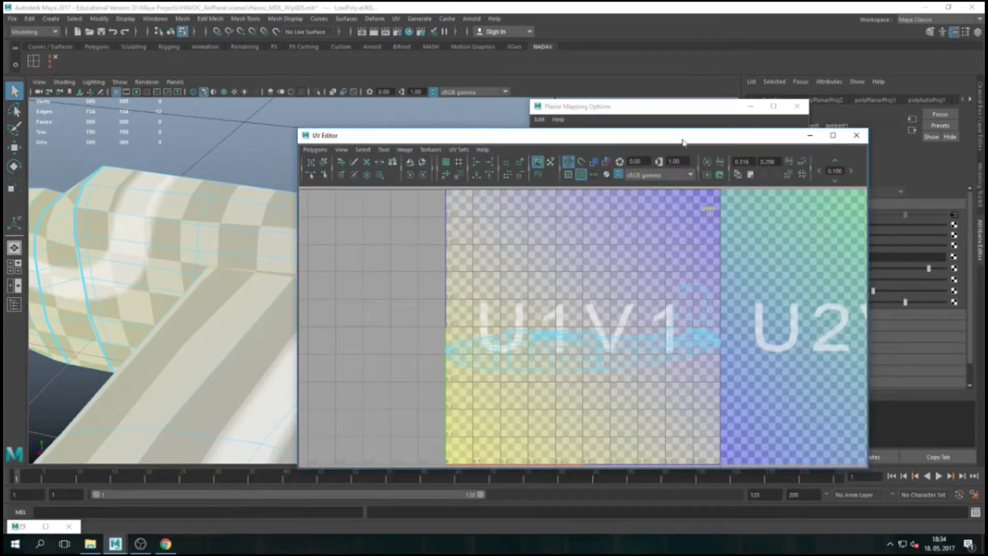
left_click_drag(650, 142, 668, 95)
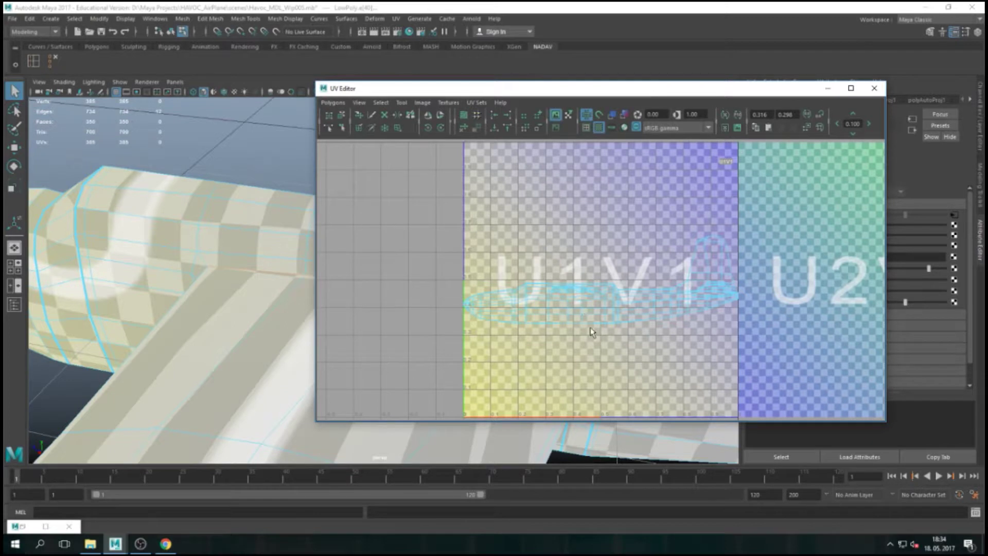
key("f")
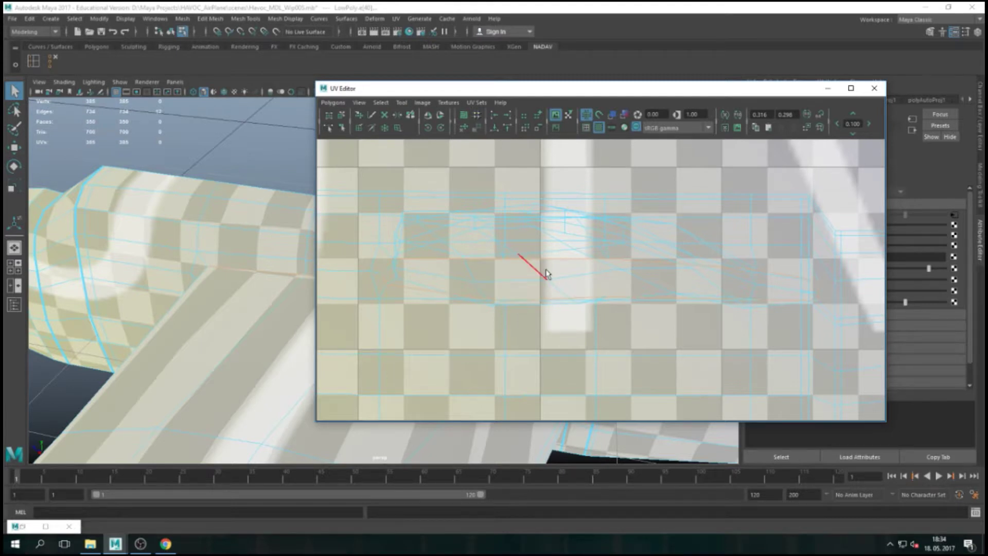
Cut the UVs along the selected wing-root edges to separate the wing from the fuselage
key("ctrl")
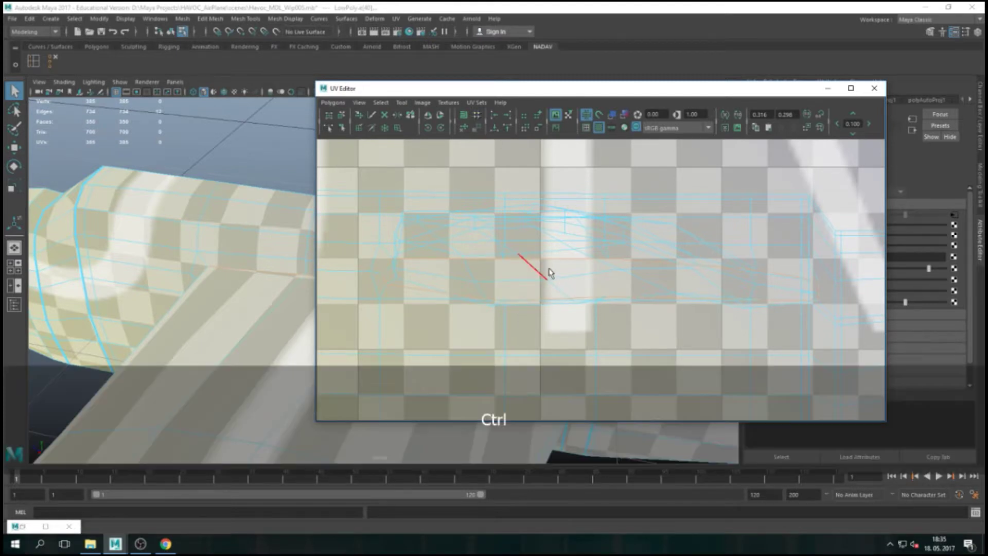
right_click(549, 271, "ctrl")
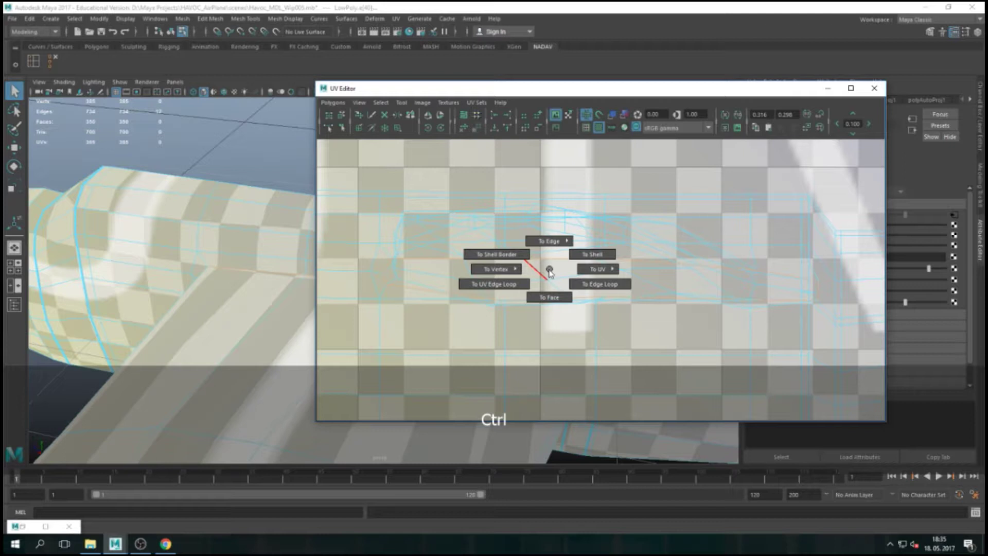
right_click(549, 271, "shift")
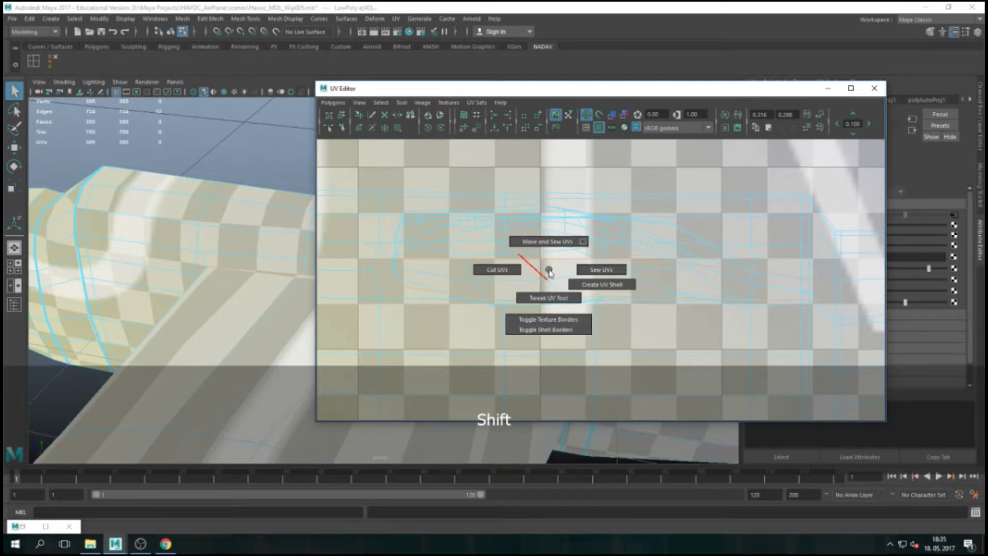
right_click_drag(549, 271, 503, 276, "shift")
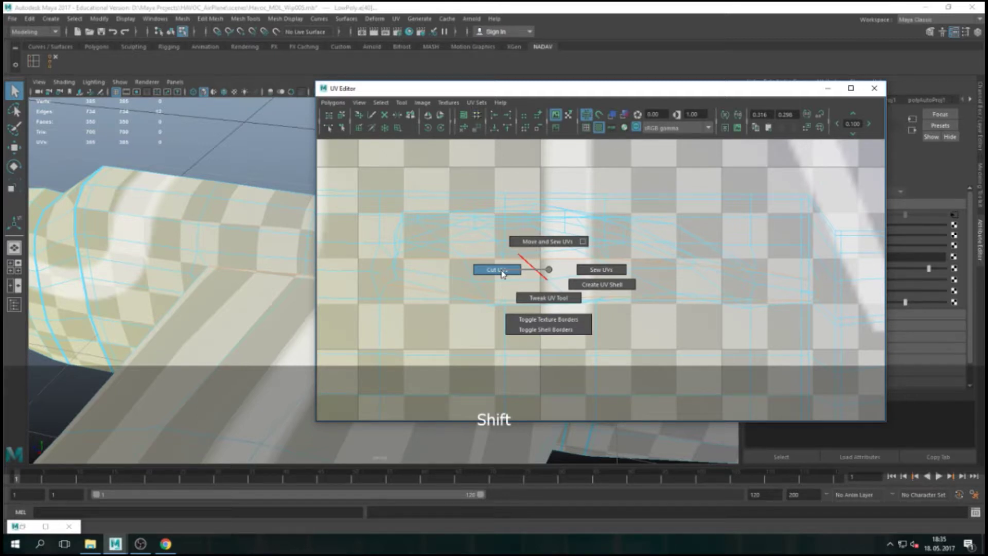
right_click_drag(503, 273, 503, 274, "shift")
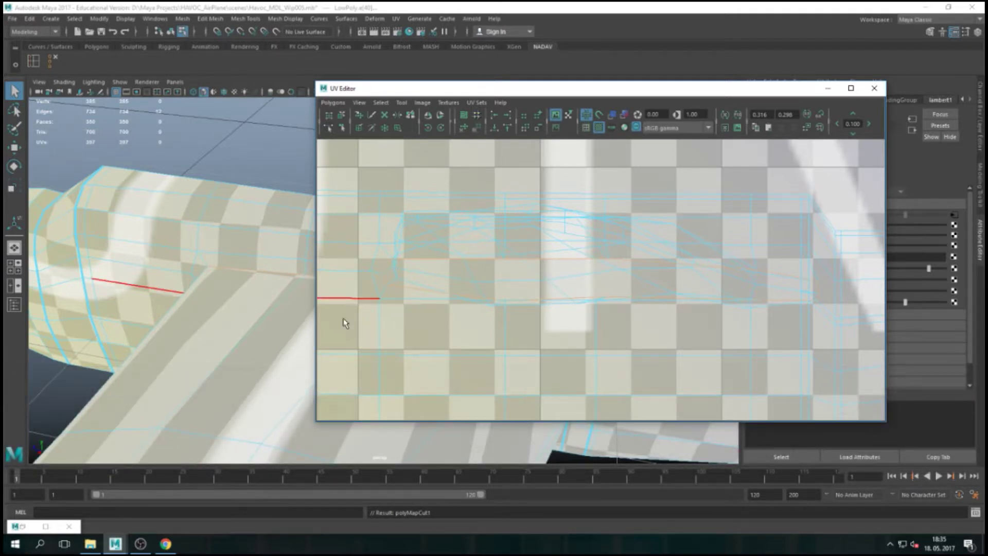
Toggle on the texture borders so the UV seams are drawn thick
right_click(517, 272, "ctrl")
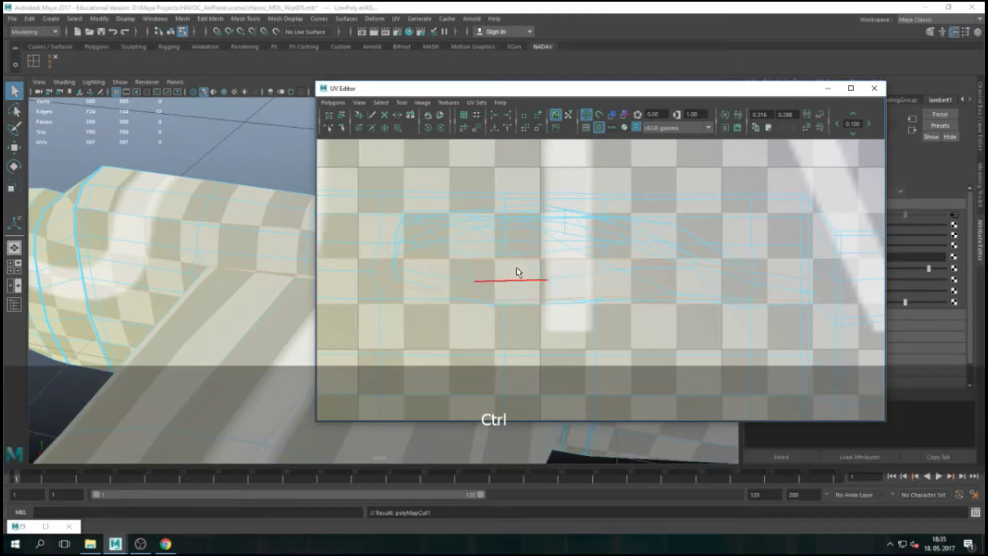
right_click(517, 272, "shift")
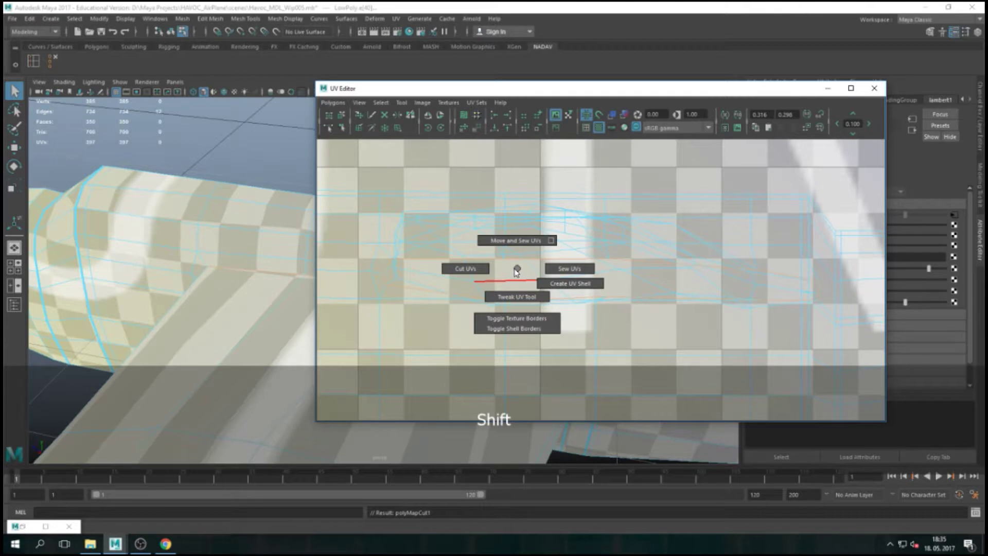
left_click(531, 317)
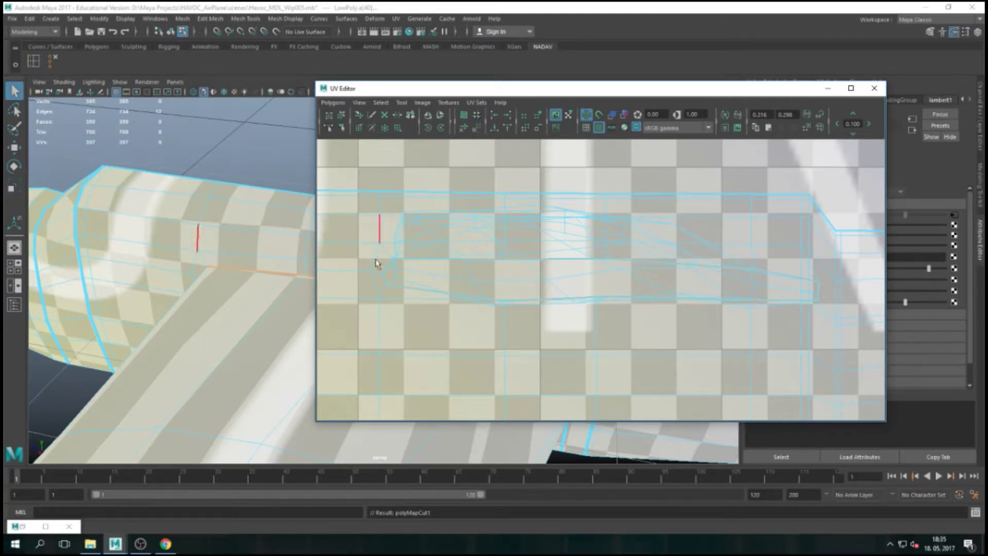
Switch to UV selection, pick UVs on the front fuselage and convert the selection to the whole fuselage shell
scroll(521, 306, "down", 6)
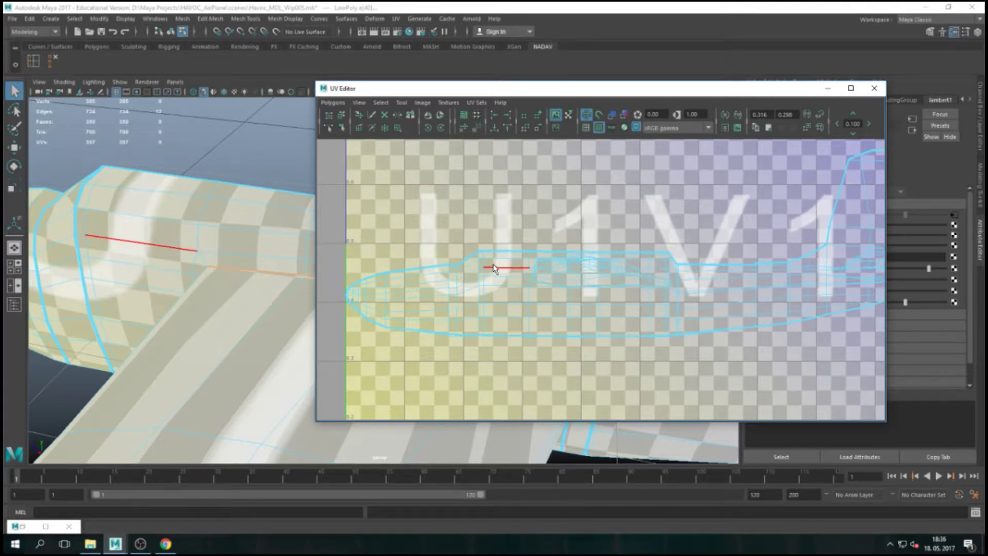
right_click(493, 267)
right_click_drag(499, 268, 546, 269)
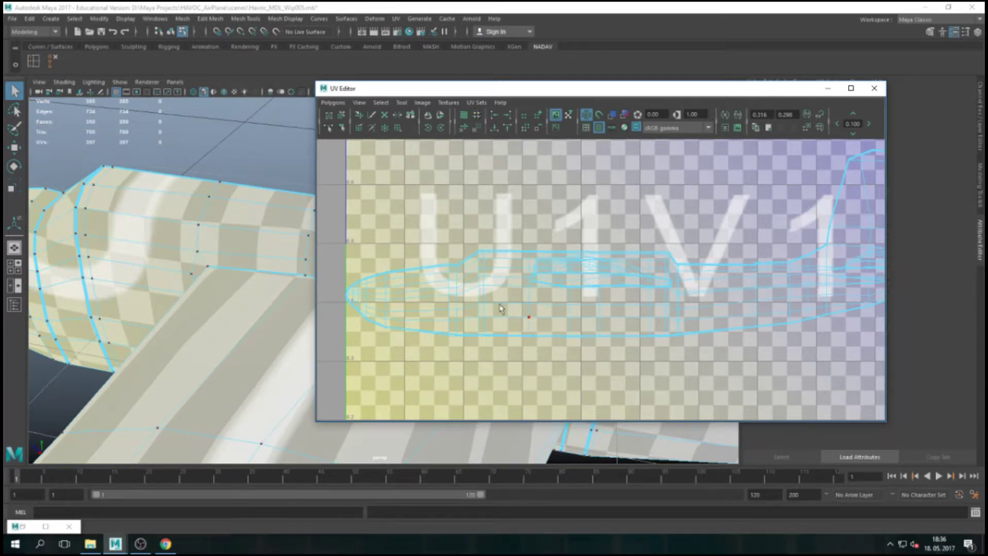
left_click(480, 286)
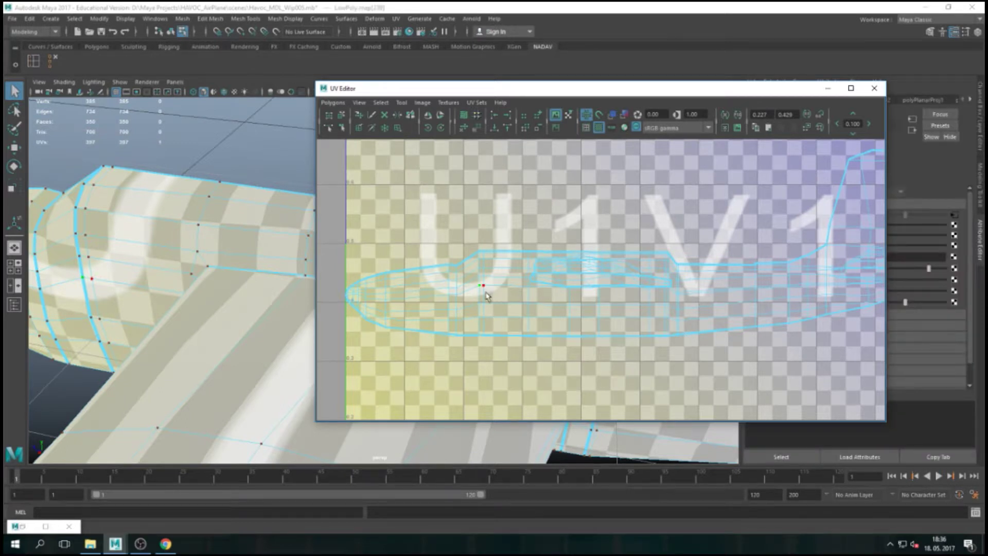
left_click_drag(445, 260, 462, 298)
right_click(472, 274, "ctrl")
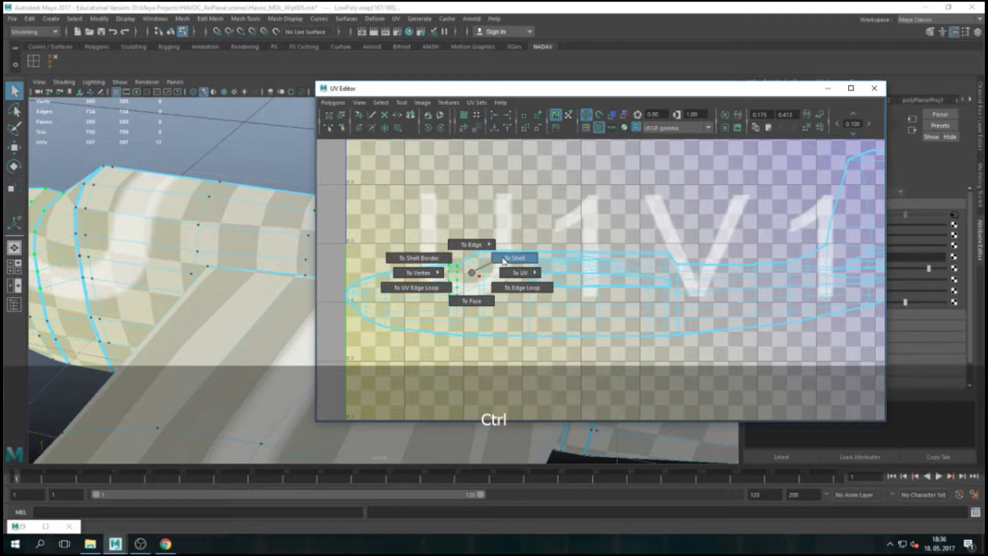
right_click_drag(504, 260, 505, 260, "ctrl")
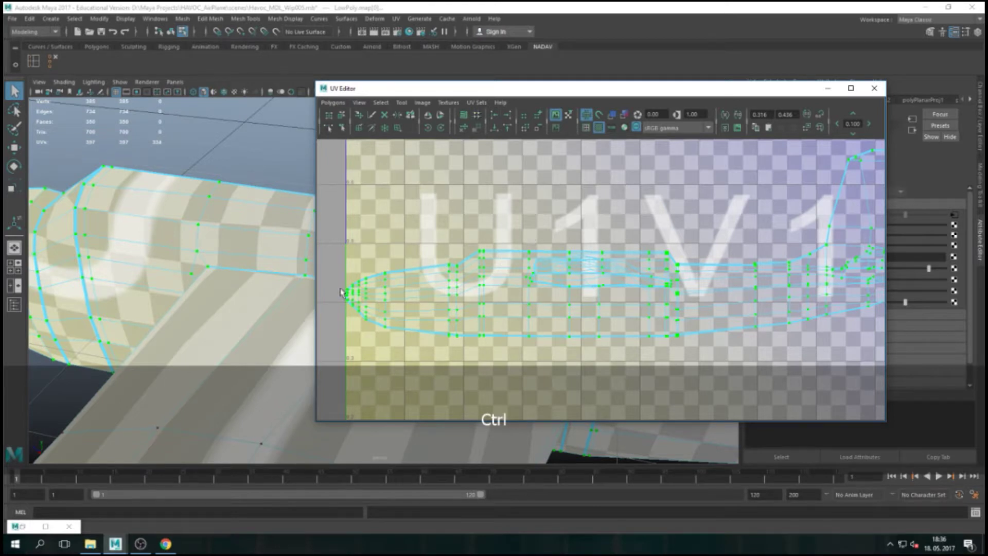
Frame the airplane and move the UV Editor aside to check which parts of the model belong to the selected fuselage shell
key("f")
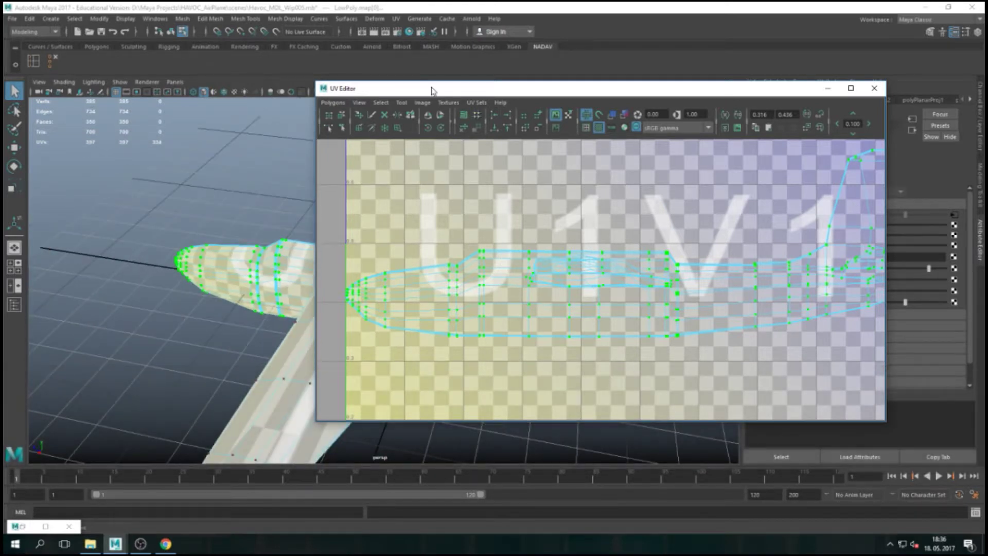
left_click_drag(431, 90, 599, 97)
left_click_drag(415, 338, 389, 346, "alt")
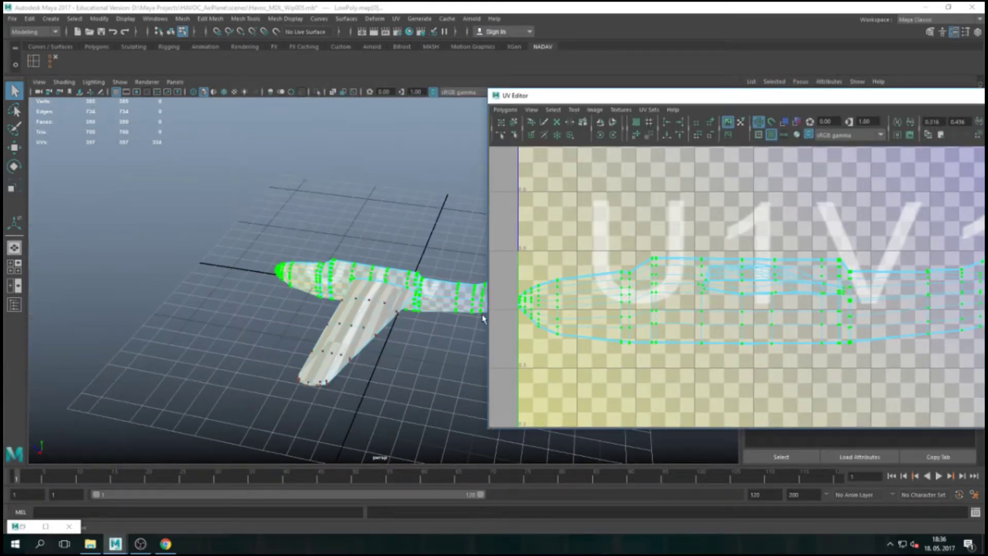
left_click_drag(768, 97, 520, 98)
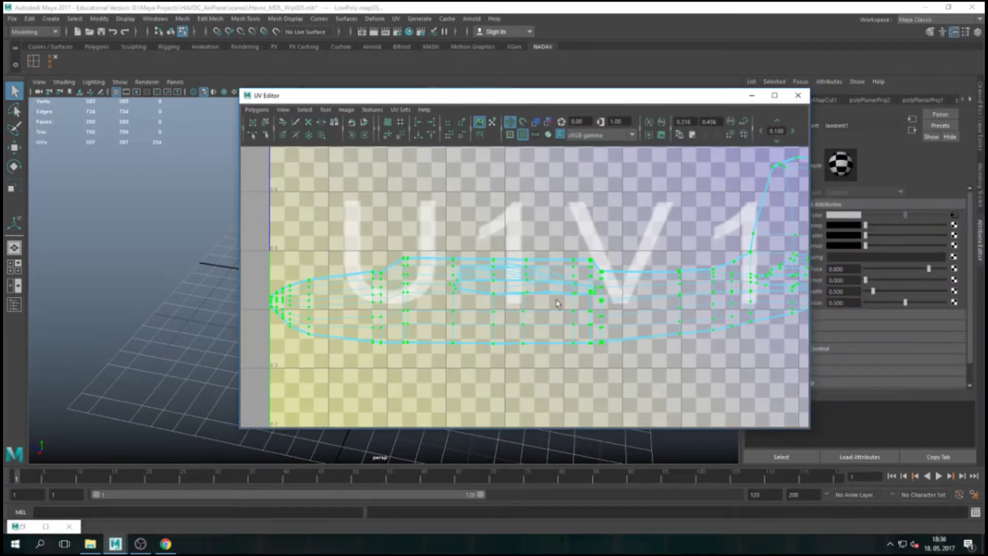
Move the fuselage UV shell sideways out of the 0–1 square, away from the wing shell
scroll(540, 319, "down", 4)
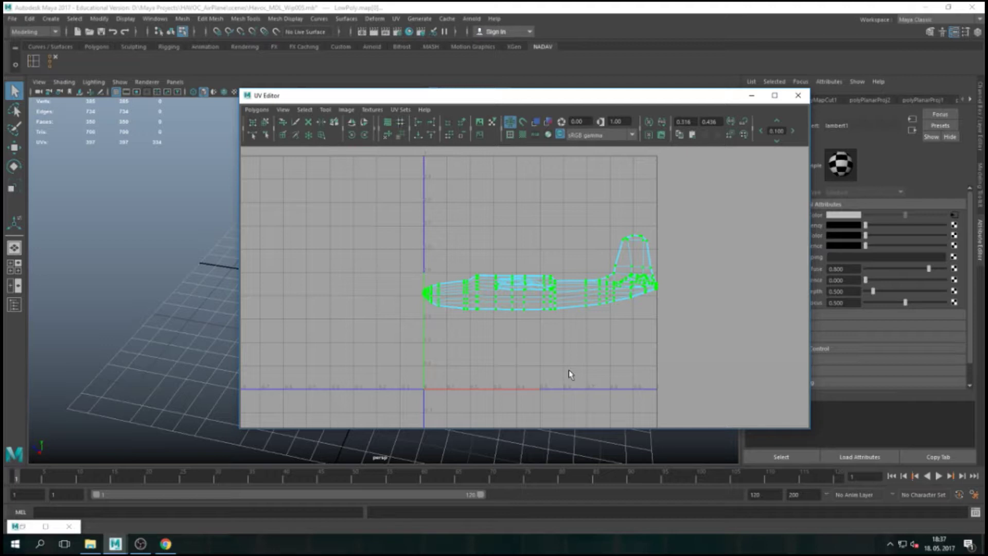
key("w")
left_click_drag(599, 274, 344, 263)
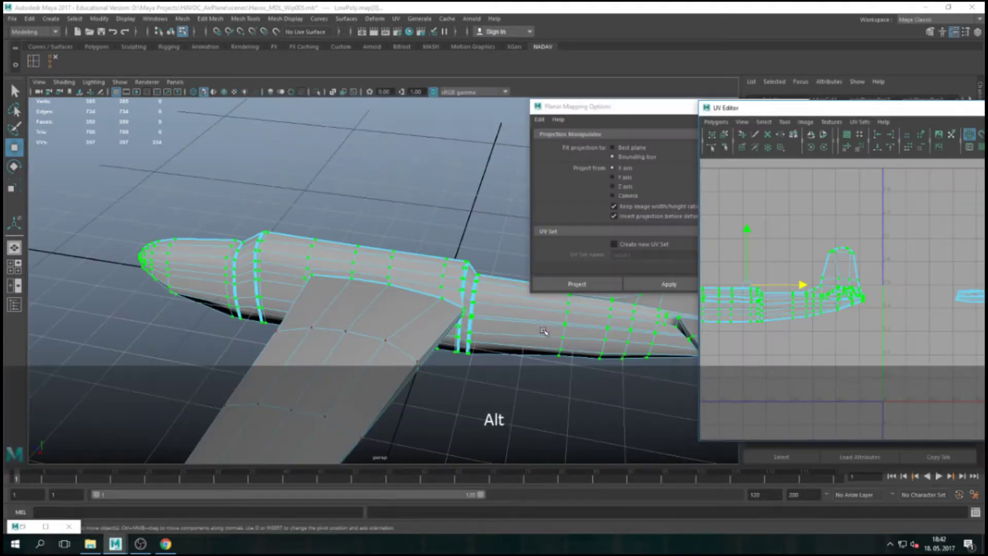
Switch to vertex selection and adjust the height of the underside vertex at the tailplane root's leading edge
right_click_drag(494, 280, 525, 280, "alt")
left_click_drag(525, 280, 273, 253, "alt")
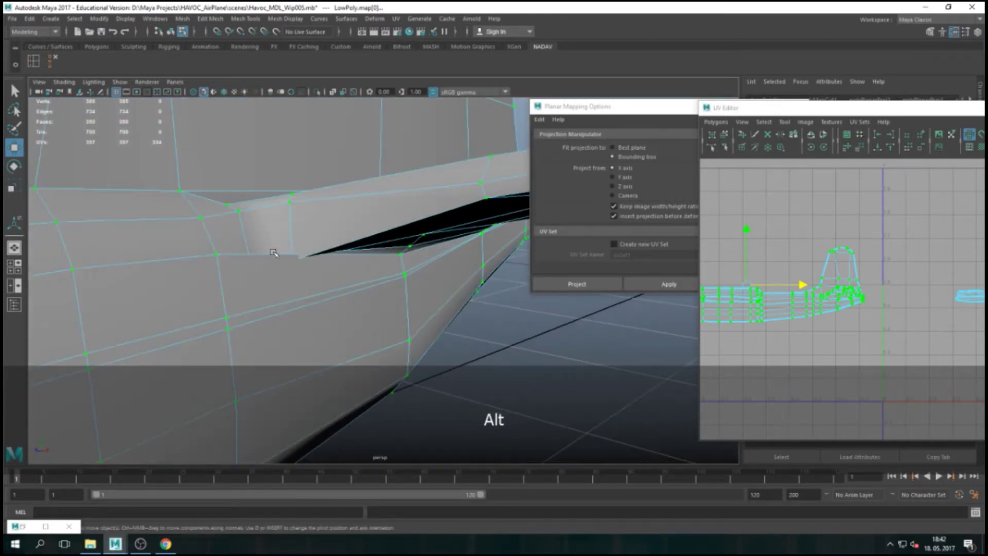
right_click_drag(450, 202, 452, 173)
left_click(486, 201)
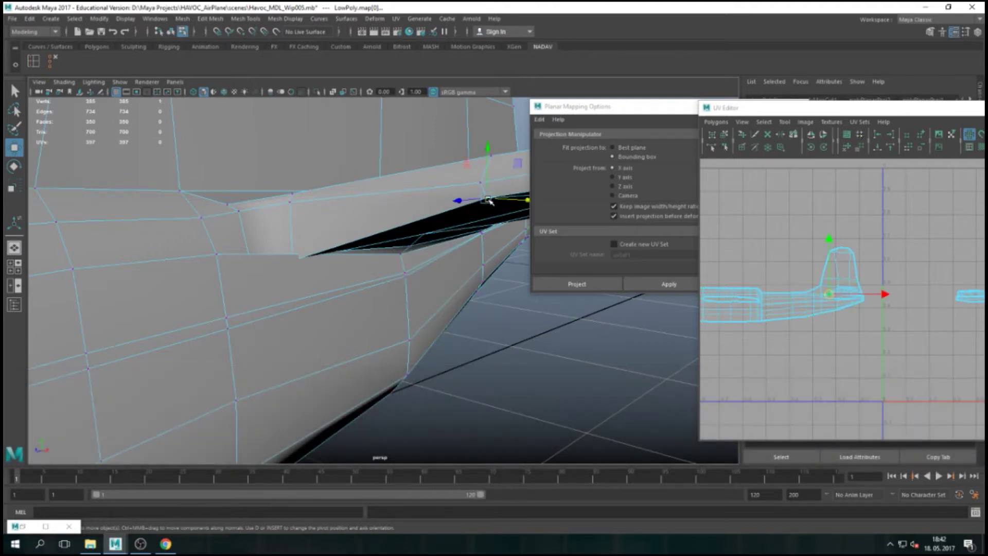
left_click(291, 200)
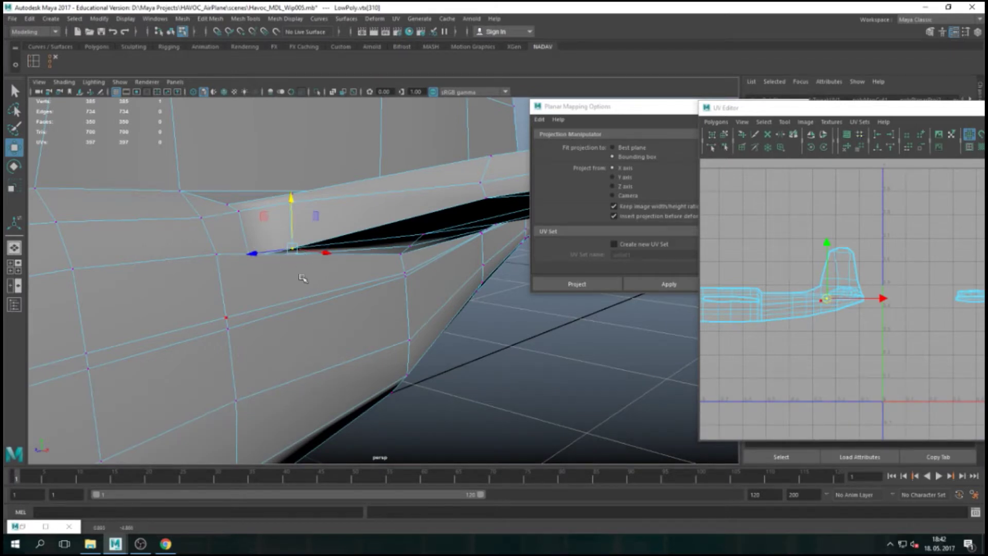
Fine-tune the position of the tailplane-root vertex by shifting it slightly along the fuselage
left_click_drag(310, 279, 311, 284, "alt")
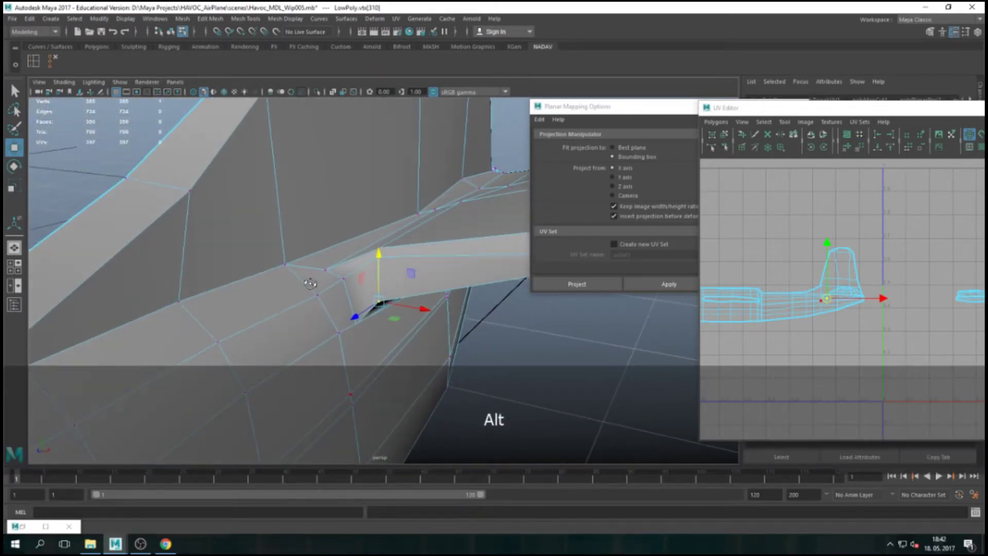
left_click(314, 288)
left_click(356, 291)
left_click_drag(356, 272, 381, 254)
left_click(379, 301)
left_click_drag(414, 327, 353, 326, "alt")
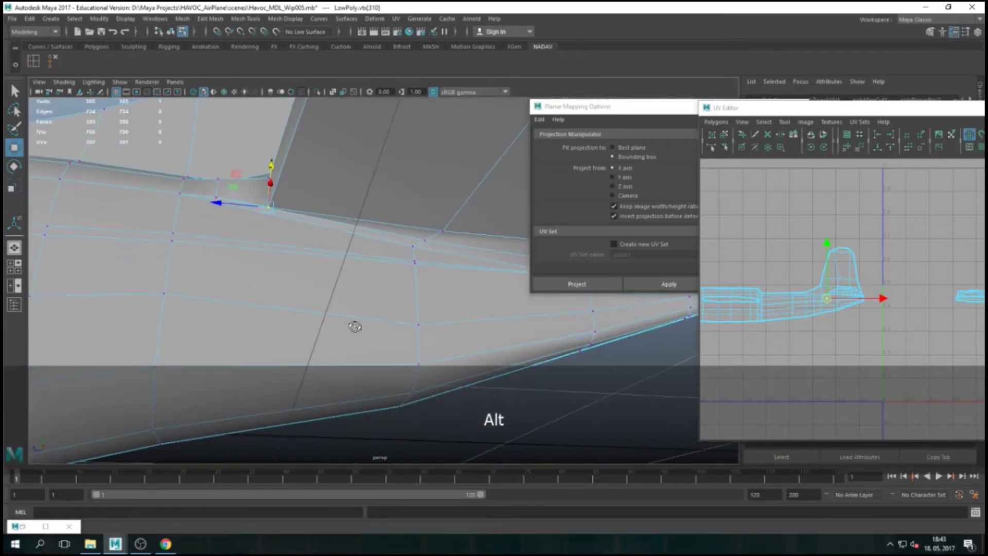
left_click_drag(211, 196, 209, 203)
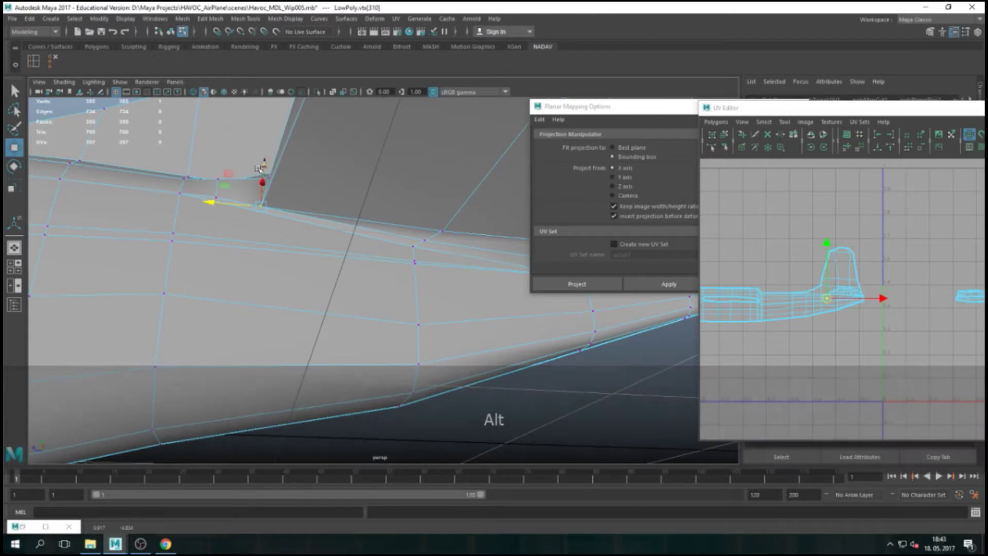
Switch to edge selection and select the edges along the upper side of the tailplane root
left_click_drag(263, 166, 219, 243, "alt")
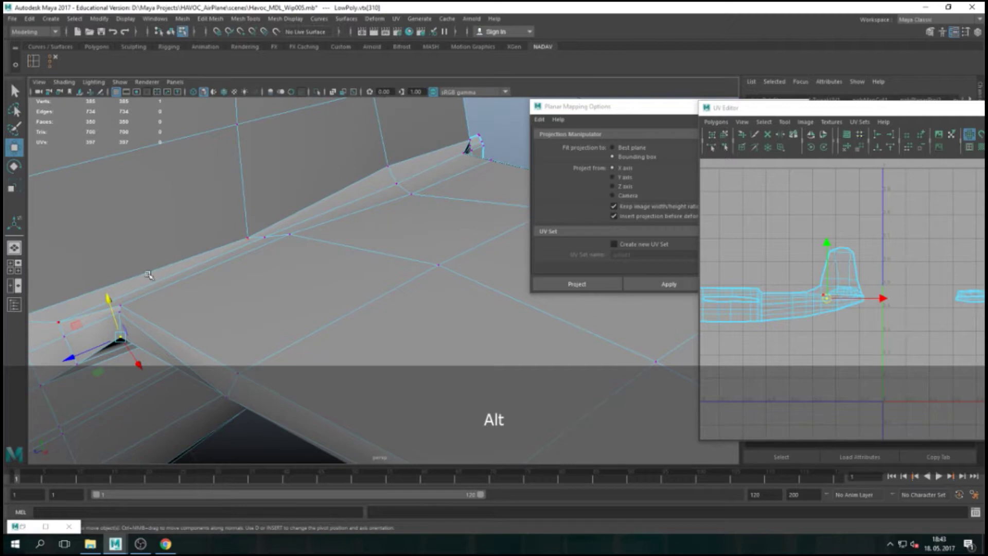
right_click_drag(135, 249, 137, 220)
left_click(130, 276)
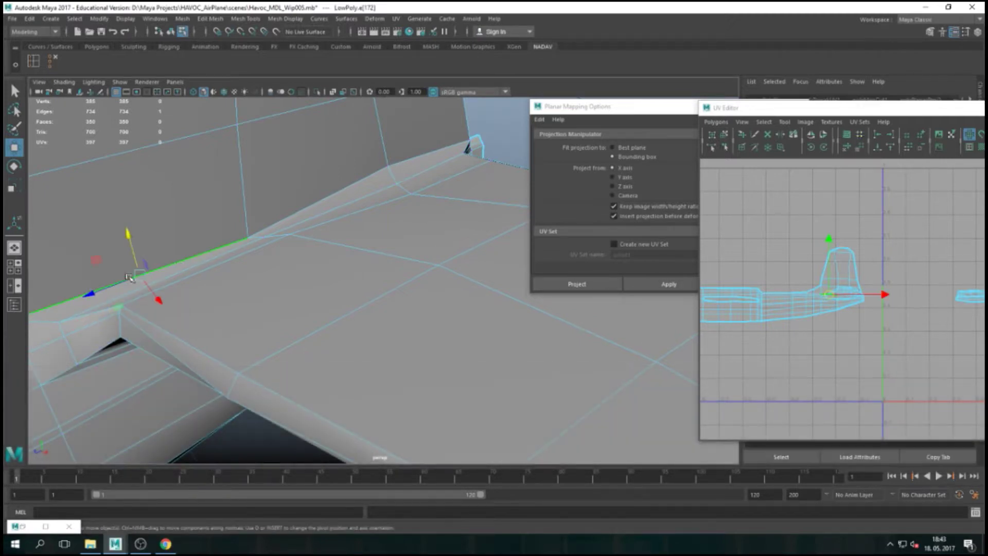
left_click(295, 211, "shift")
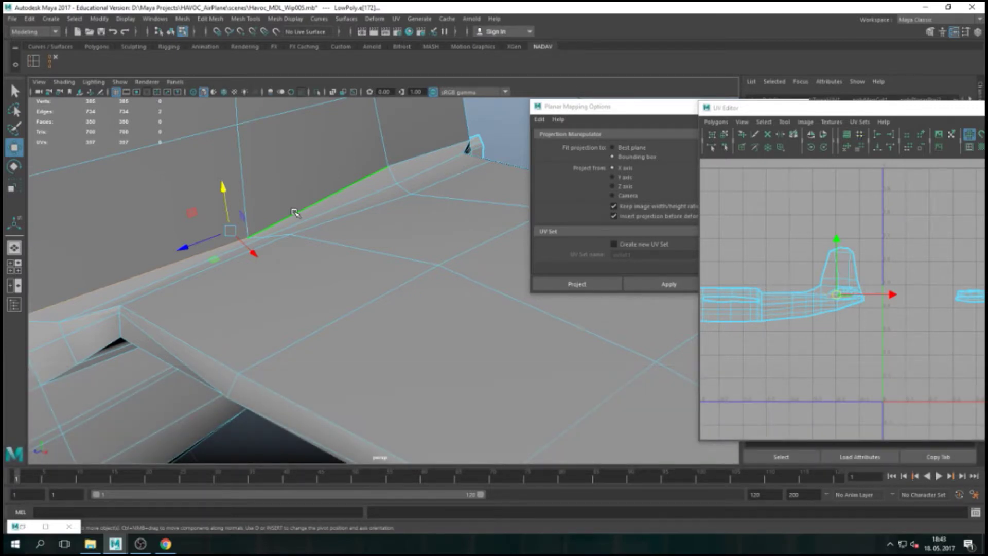
left_click_drag(185, 288, 316, 331, "alt")
left_click(466, 181, "shift")
Add the underside and leading-edge edges of the tailplane root to the selection to close the seam loop
left_click_drag(465, 185, 424, 255, "alt")
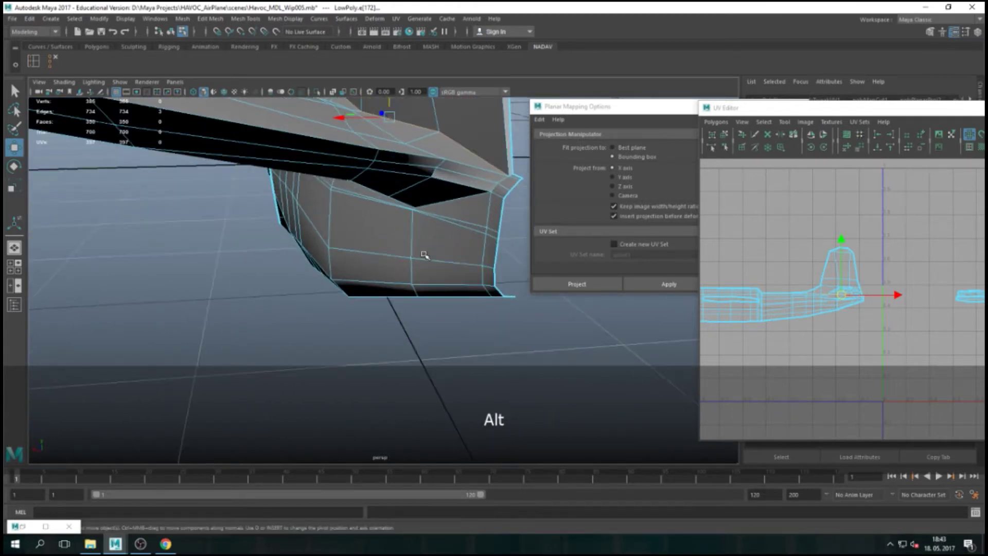
left_click(493, 184, "shift")
left_click(463, 195, "shift")
left_click(406, 234, "shift")
left_click_drag(406, 234, 172, 290, "alt")
left_click(374, 203, "shift")
left_click(337, 285, "shift")
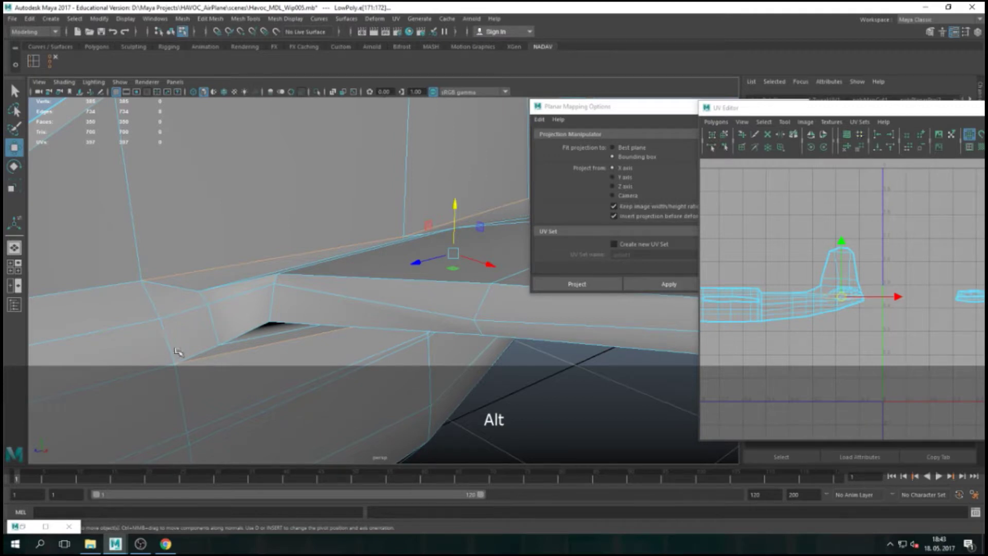
double_click(156, 308, "shift")
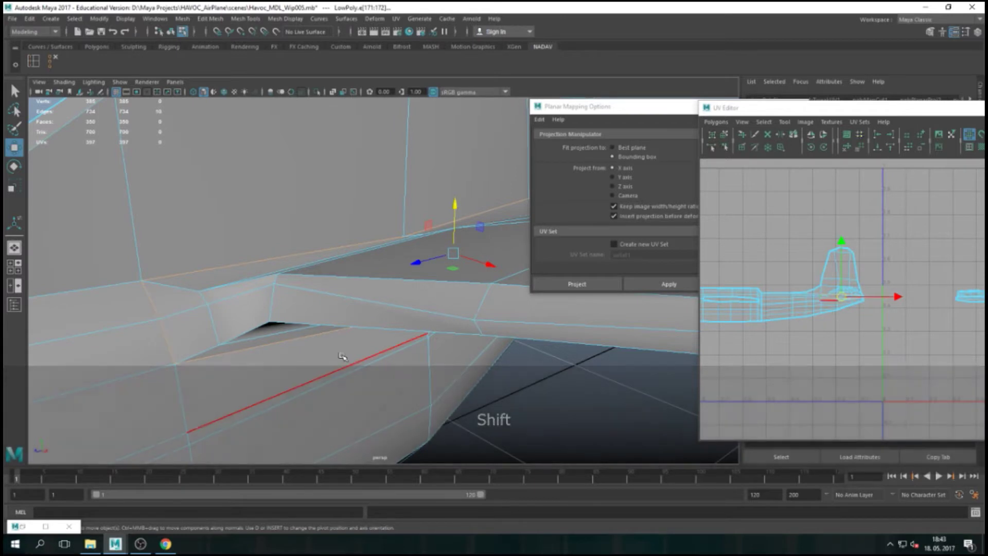
Cut the UVs along the selected tailplane-root edges
left_click_drag(373, 342, 318, 346, "alt")
right_click_drag(318, 346, 318, 324, "alt")
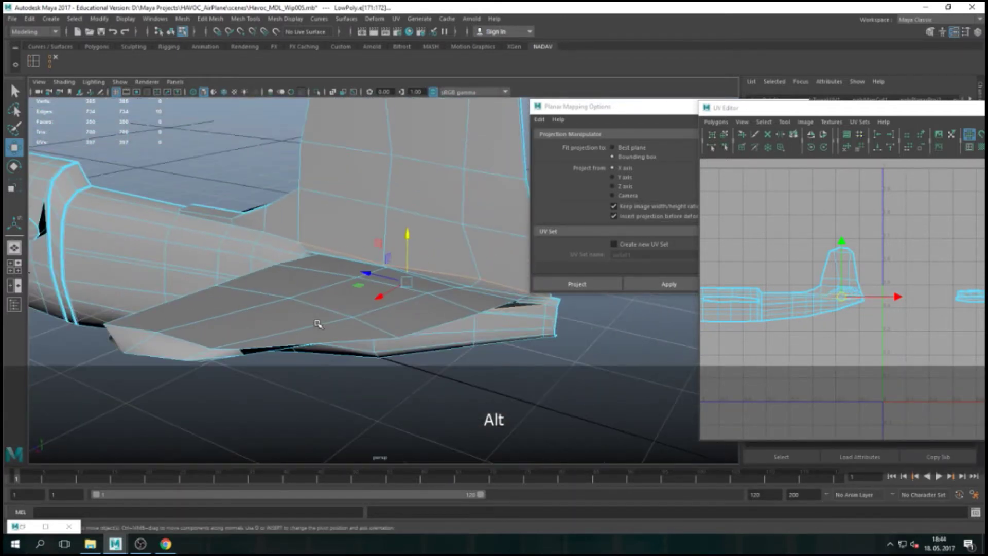
right_click(778, 259, "ctrl")
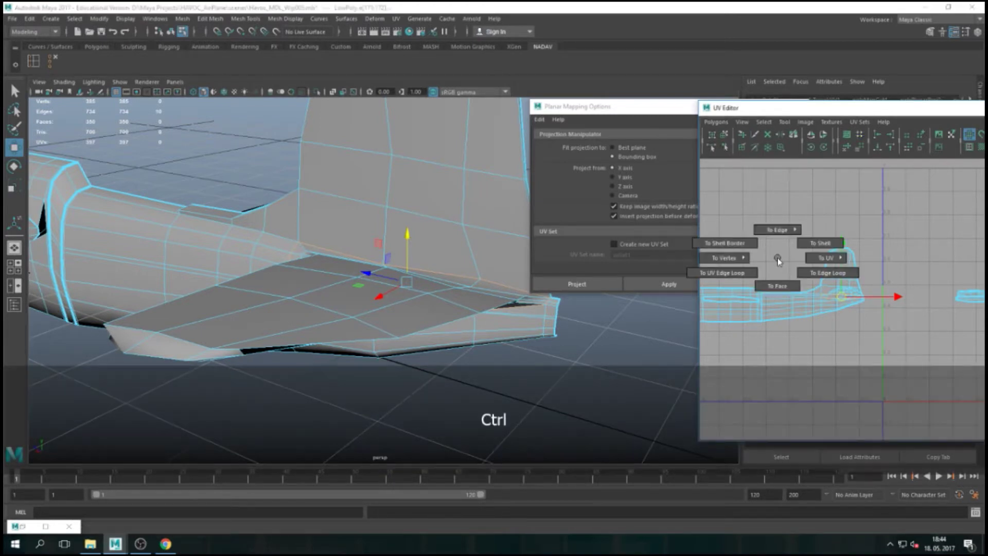
right_click_drag(777, 260, 725, 263, "shift")
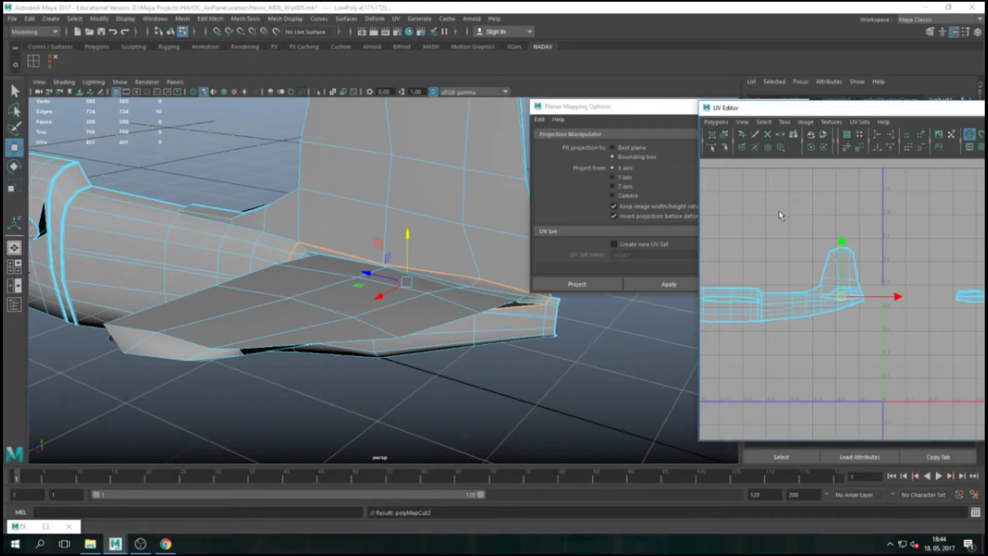
Select the whole fuselage shell from one of its UVs and move it up, clear of the tailplane shell
right_click_drag(787, 262, 840, 265)
left_click(792, 312)
right_click_drag(775, 279, 808, 260, "ctrl")
left_click_drag(753, 234, 752, 177)
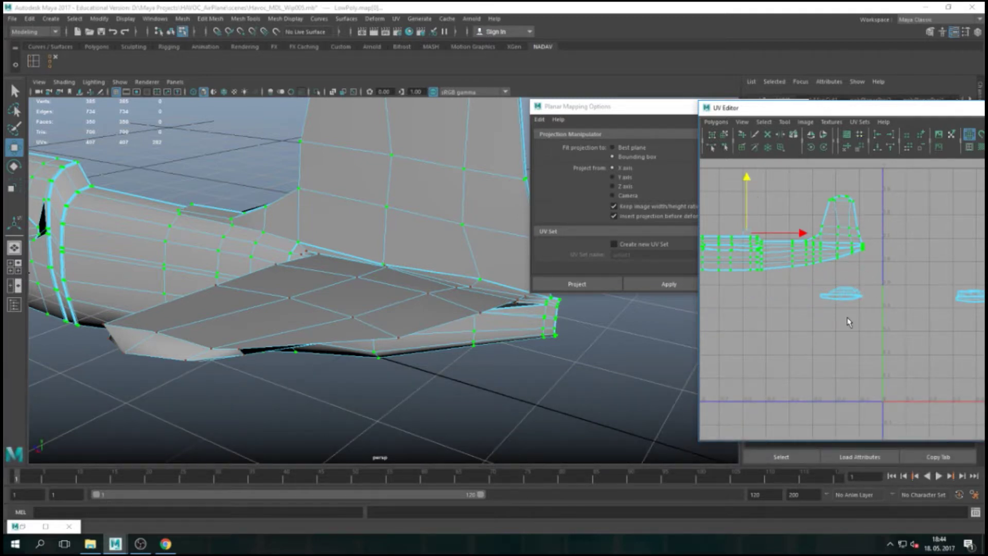
Move the wing and tailplane shells outside the 0–1 square and place the fuselage shell inside it
scroll(849, 323, "down", 2)
left_click_drag(901, 110, 332, 85)
left_click_drag(281, 259, 513, 320)
left_click_drag(422, 274, 696, 299)
left_click_drag(139, 179, 354, 309)
left_click_drag(298, 225, 480, 243)
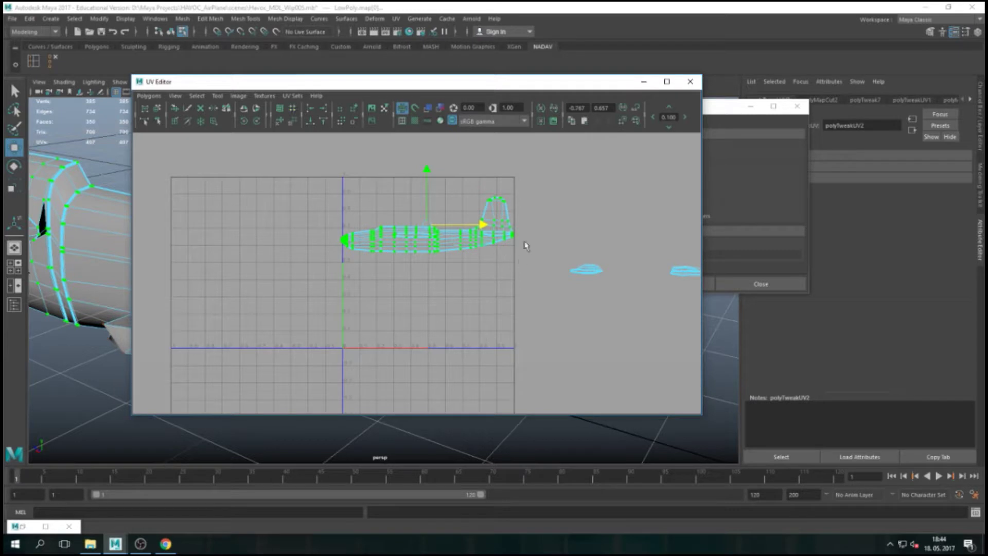
Show the checker pattern on the airplane and move the UV Editor aside to uncover the tail
left_click_drag(448, 82, 634, 114)
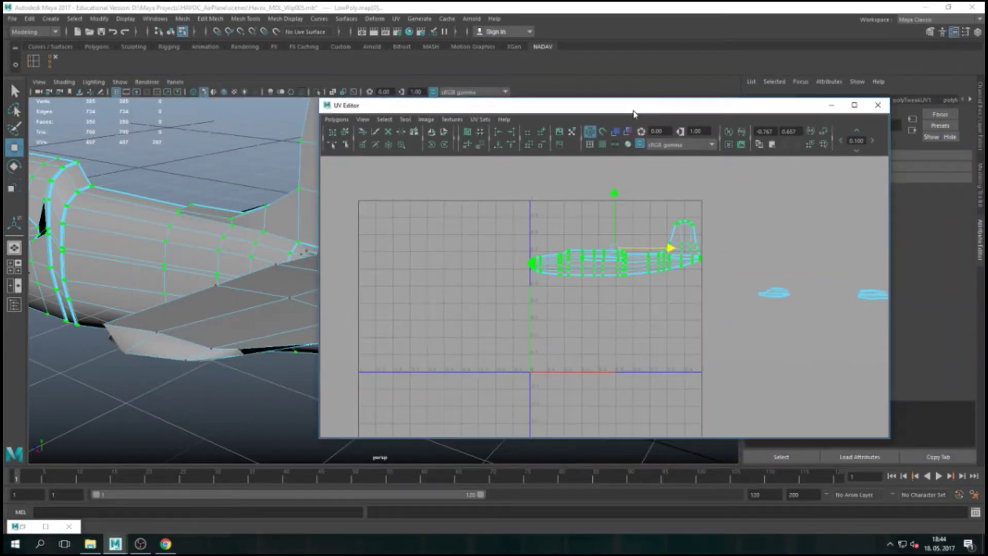
left_click(603, 145)
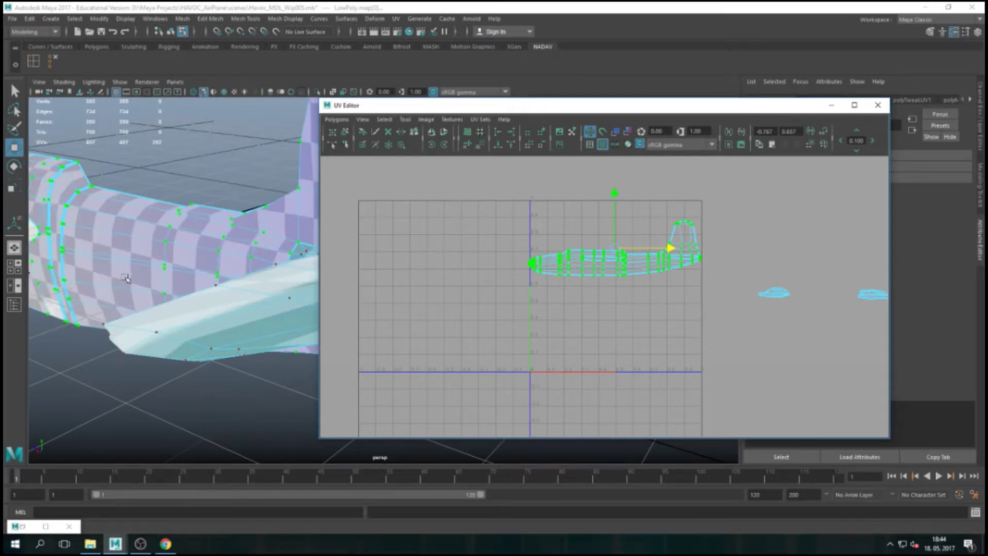
left_click_drag(458, 110, 651, 96)
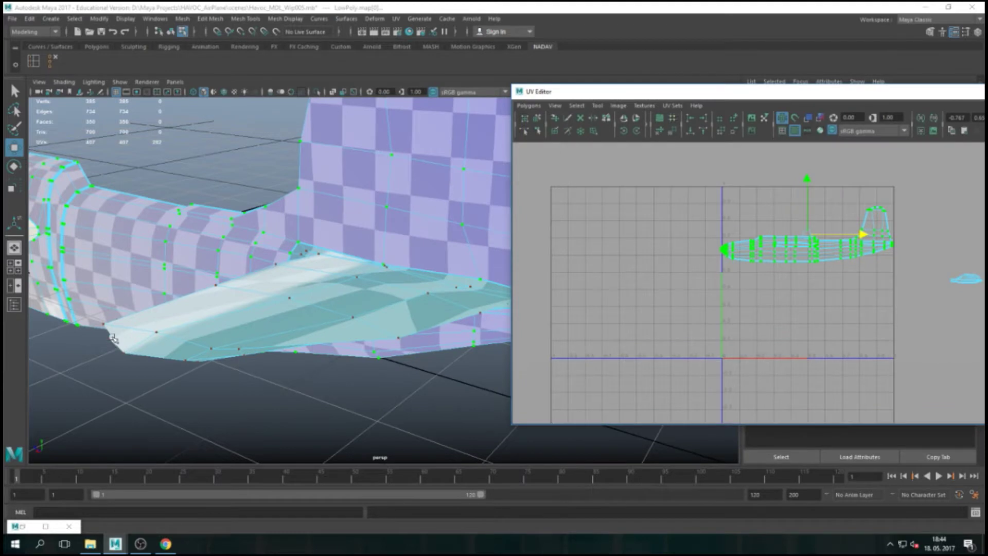
Examine the checker pattern for stretching along the fuselage from the tail to the nose
left_click_drag(114, 339, 135, 316, "alt")
left_click_drag(121, 259, 288, 262, "alt")
right_click_drag(289, 262, 341, 263, "alt")
left_click_drag(341, 262, 281, 296, "alt")
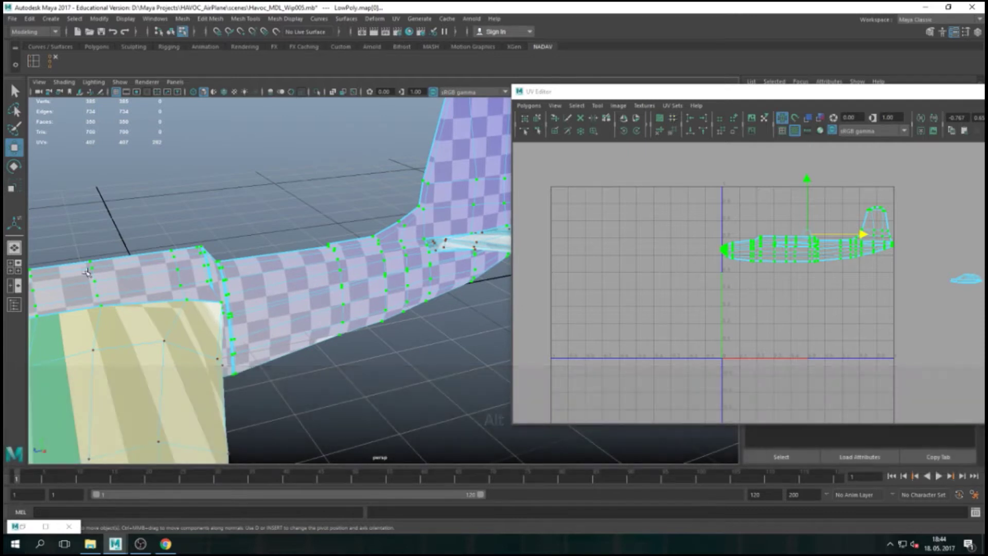
right_click_drag(242, 340, 452, 302, "alt")
right_click_drag(229, 309, 376, 305, "alt")
scroll(294, 309, "down", 3)
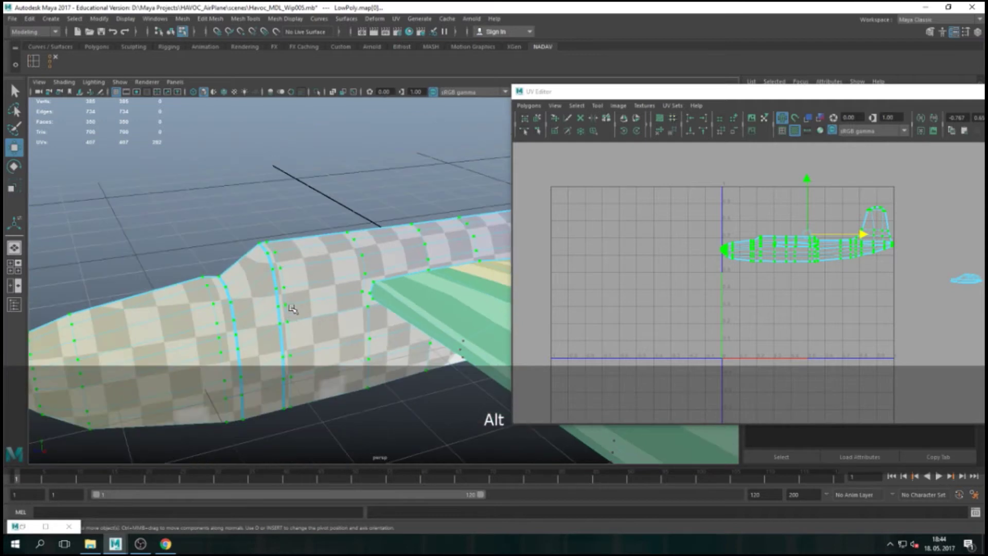
left_click_drag(258, 330, 232, 176, "alt")
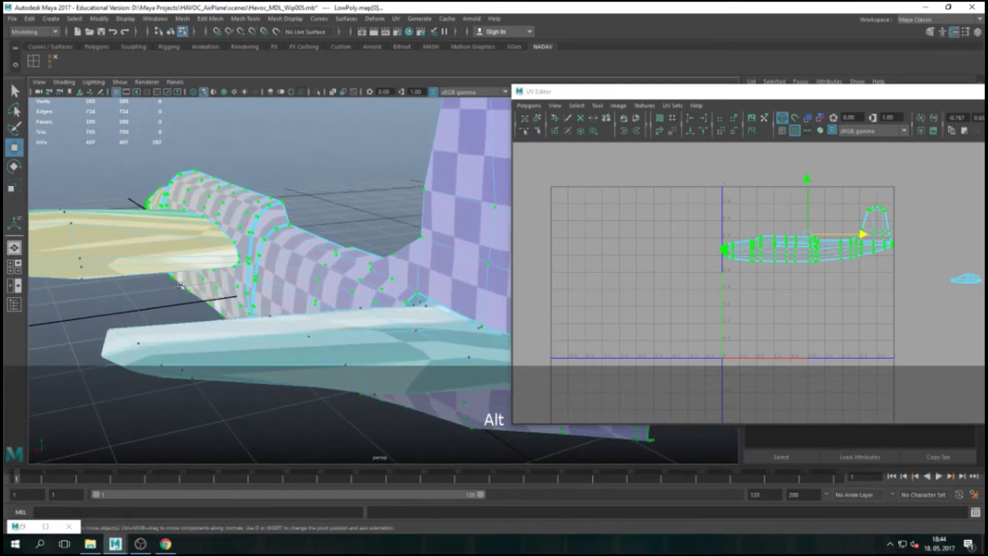
Switch to face selection, select a face on top of the fuselage and frame it in the UV Editor
right_click_drag(255, 194, 257, 222)
left_click(254, 195)
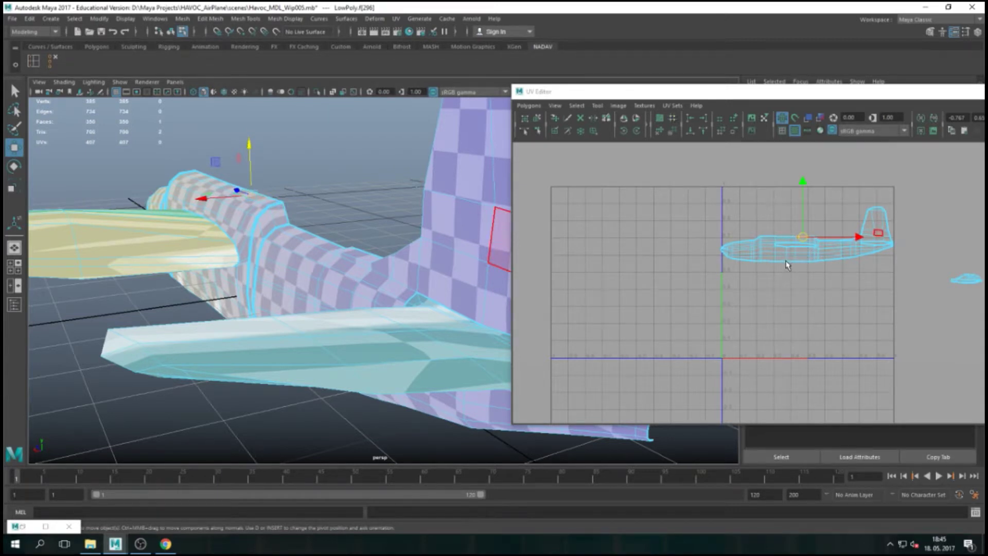
key("f")
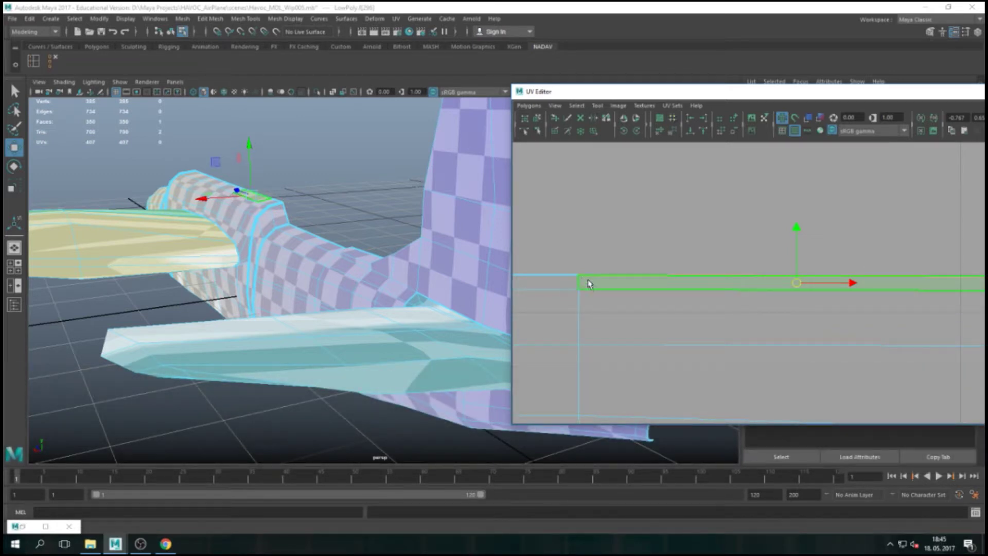
Select a face on the fuselage's underside and inspect its shape in the UV Editor
left_click_drag(243, 252, 276, 295, "alt")
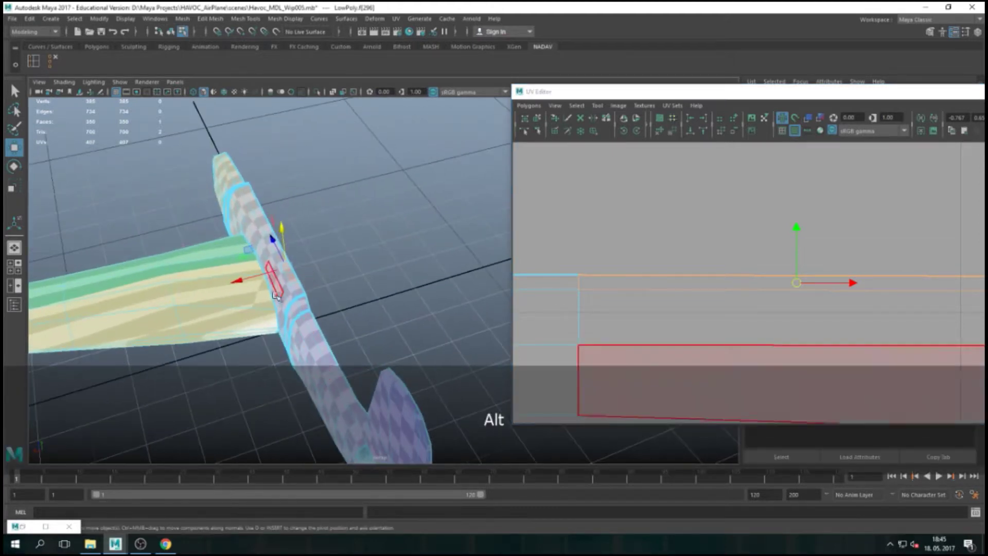
right_click_drag(277, 295, 240, 318, "alt")
left_click_drag(188, 327, 308, 226, "alt")
scroll(304, 313, "down", 5)
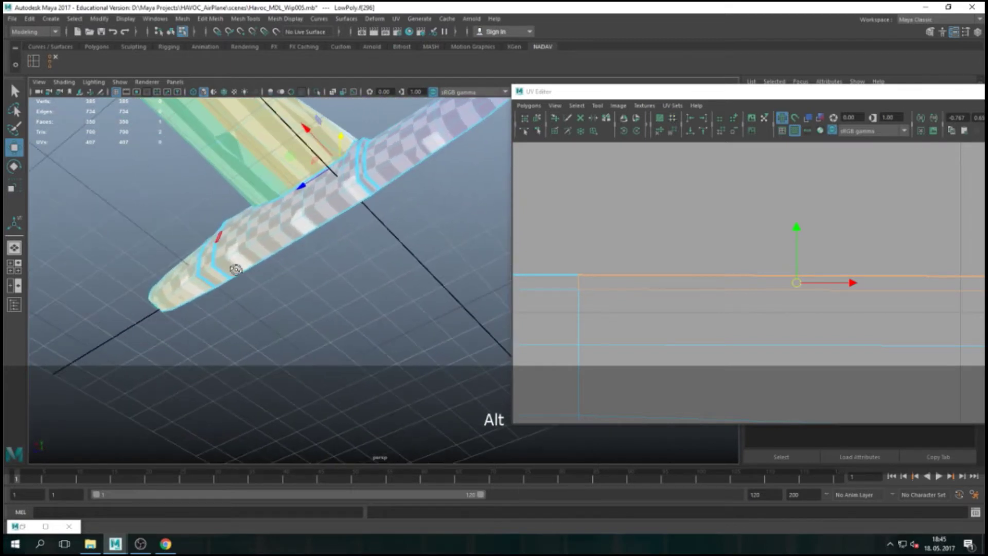
left_click(302, 231)
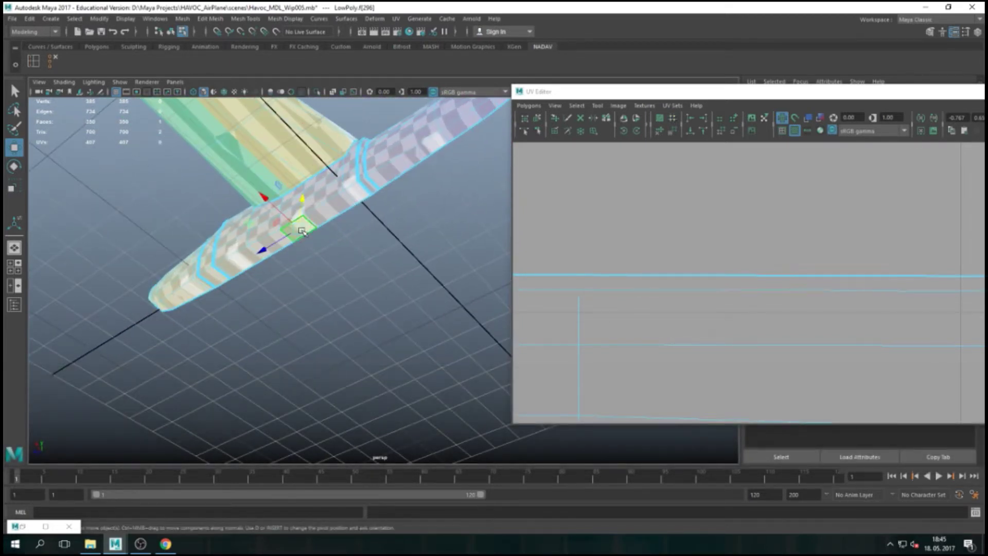
right_click_drag(302, 231, 426, 301, "ctrl")
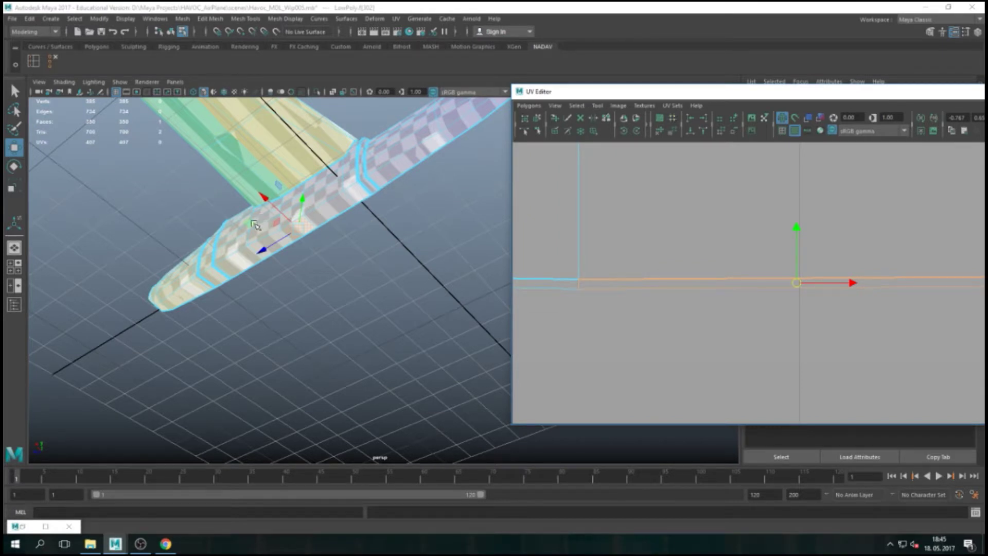
Compare the stretched checkers along the fuselage's underside and nose with the matching faces in the UV layout
left_click_drag(313, 205, 317, 266, "alt")
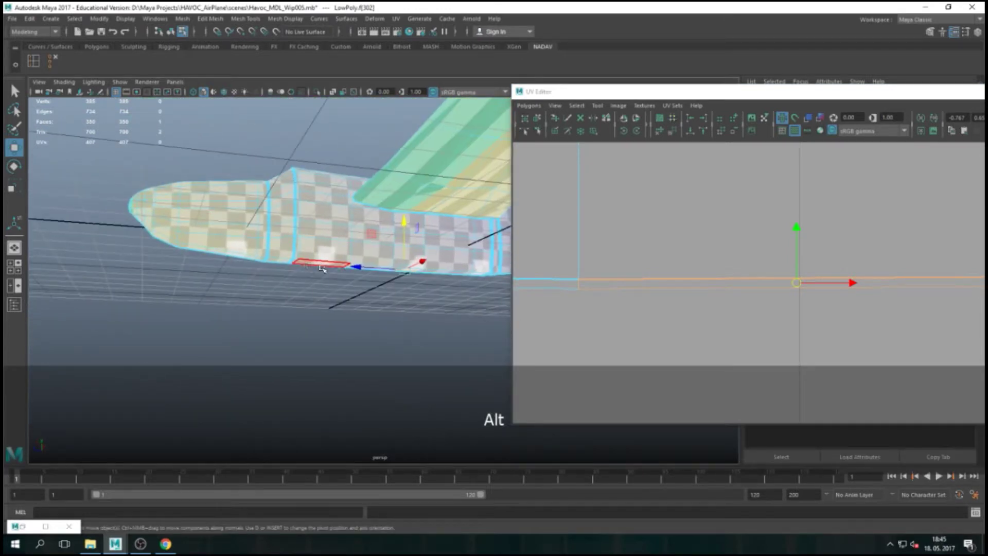
left_click_drag(359, 300, 297, 278, "alt")
middle_click_drag(216, 206, 302, 309, "alt")
scroll(303, 310, "up", 3)
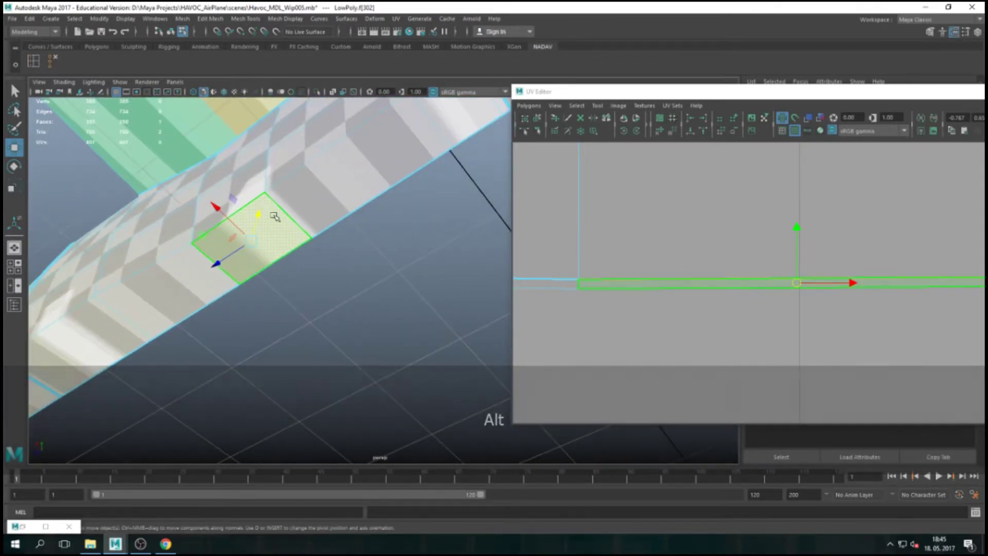
middle_click_drag(191, 324, 357, 257, "alt")
scroll(356, 257, "down", 2)
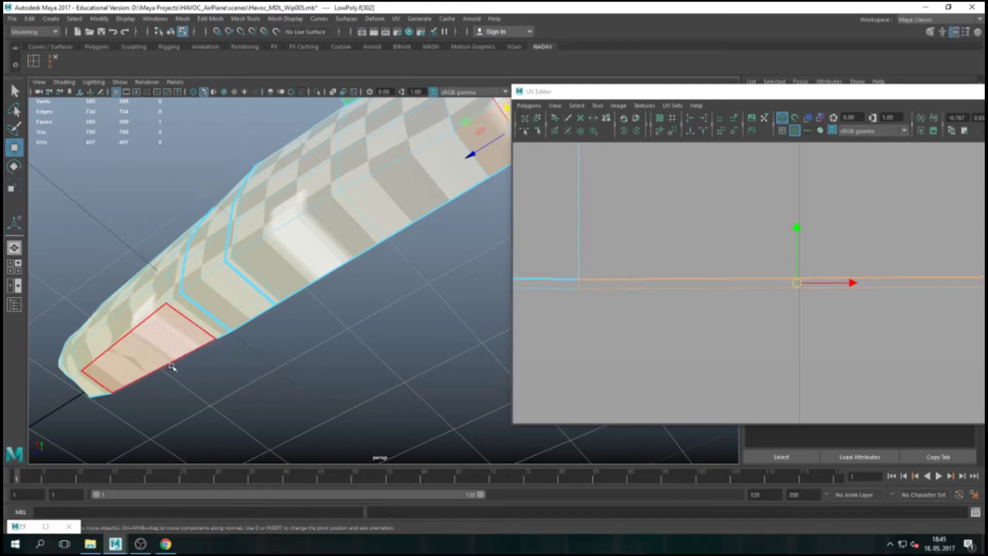
left_click(752, 282)
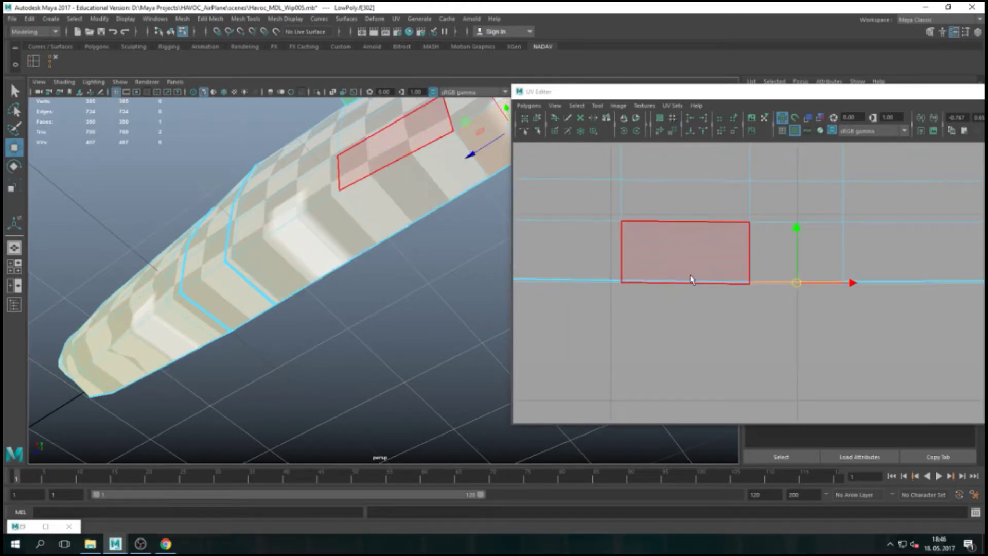
Move the UV Editor window clear of the airplane and turn the model to a side view of the fuselage
scroll(752, 332, "down", 3)
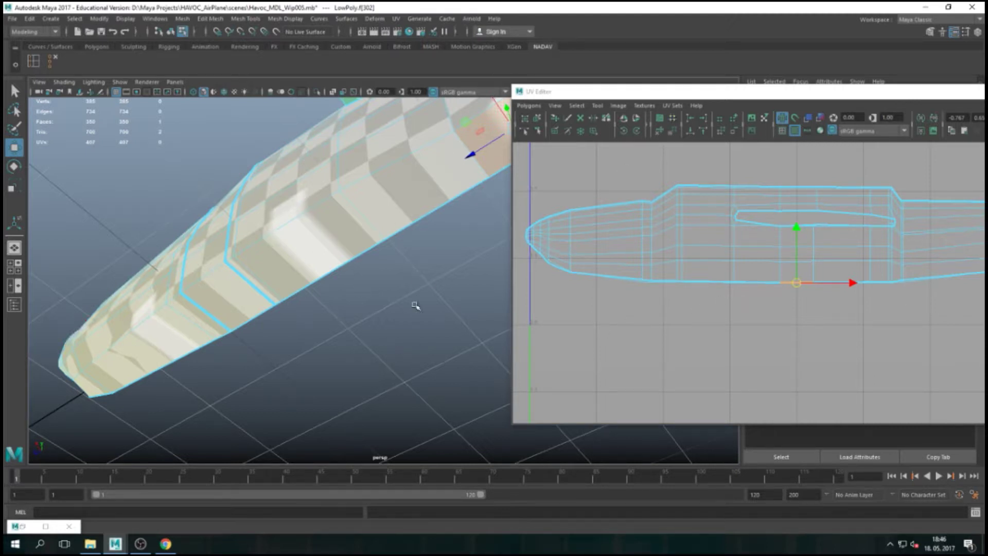
scroll(350, 307, "down", 5)
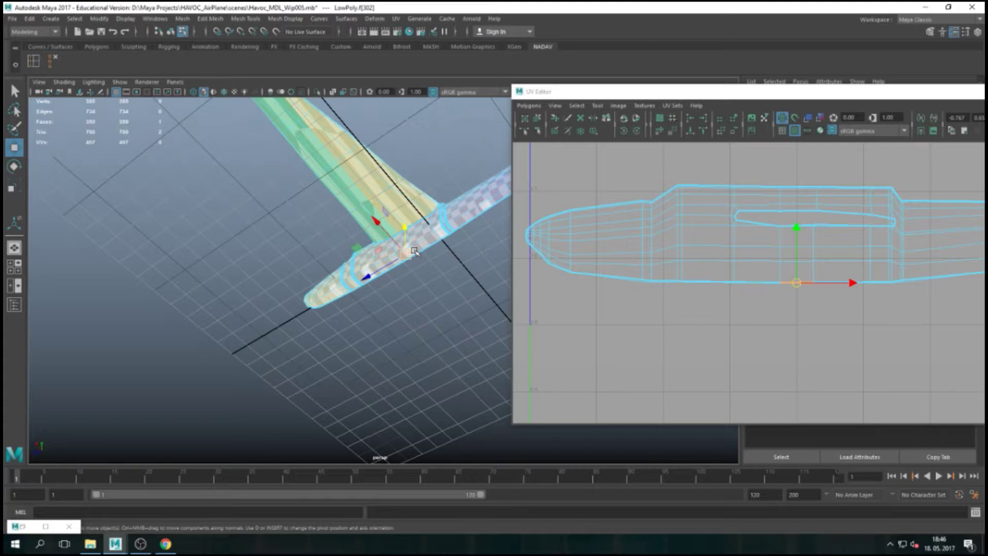
left_click_drag(776, 87, 577, 96)
scroll(585, 298, "down", 3)
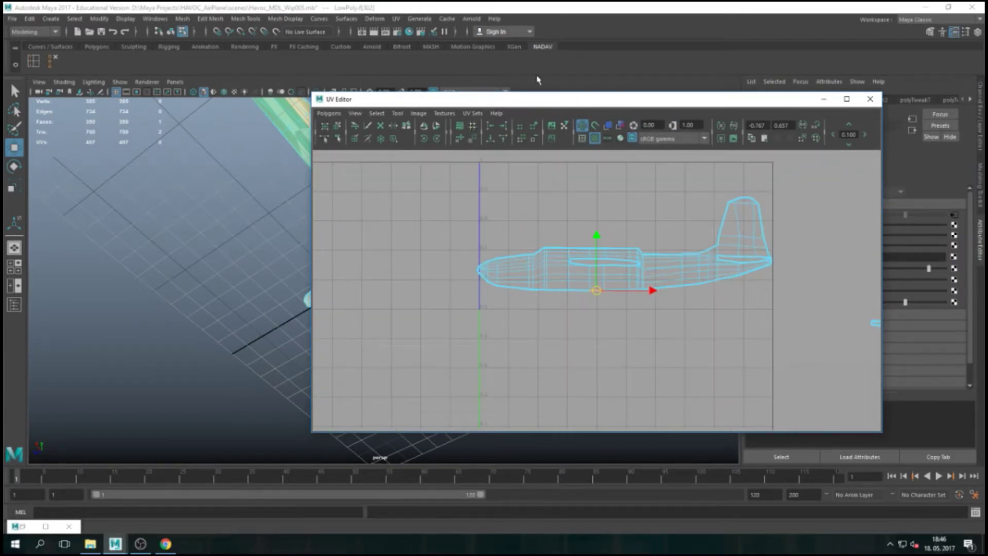
left_click_drag(504, 96, 671, 106)
left_click_drag(334, 288, 234, 231, "alt")
right_click_drag(234, 230, 250, 257, "alt")
left_click_drag(249, 258, 306, 239, "alt")
left_click_drag(591, 109, 482, 81)
Switch to UV selection, select the UVs of the fuselage and the neighbouring small shell, and try unfolding them
right_click_drag(690, 242, 694, 259)
left_click(651, 208)
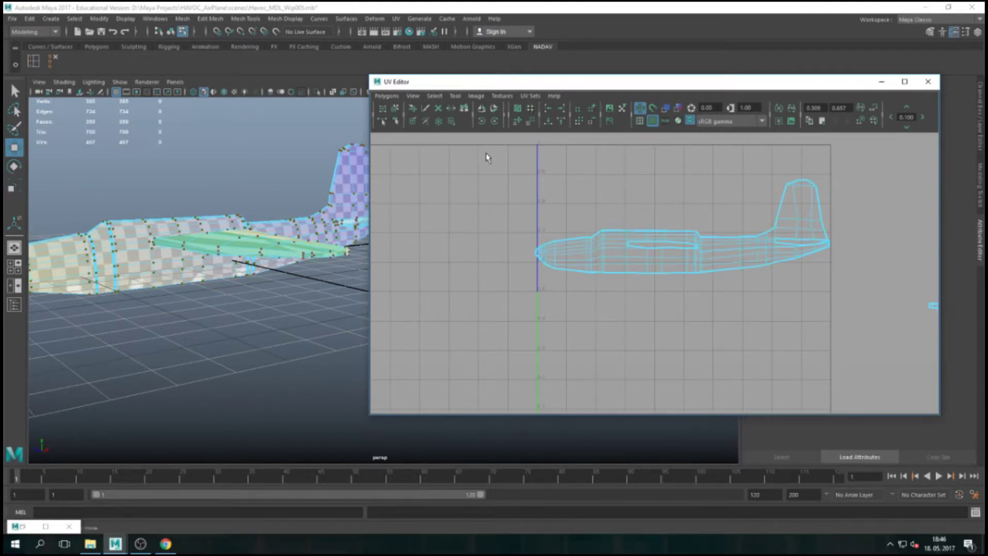
left_click_drag(488, 156, 938, 385)
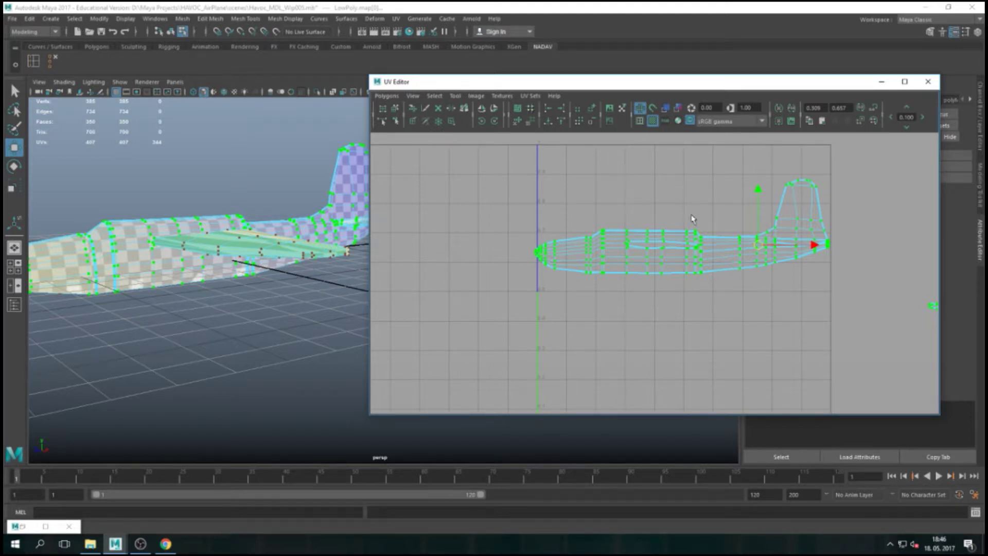
right_click(686, 197, "ctrl")
right_click(685, 197, "shift")
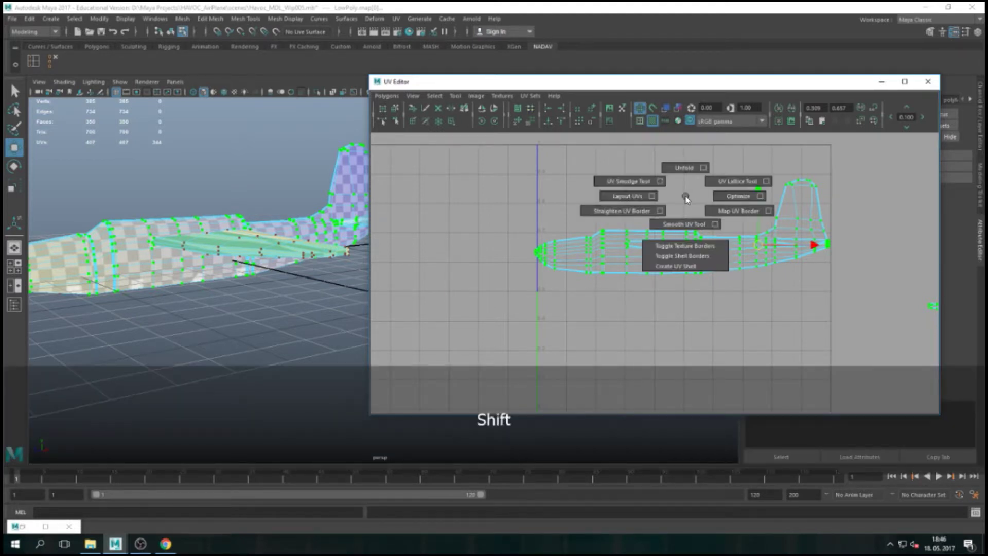
left_click(686, 168)
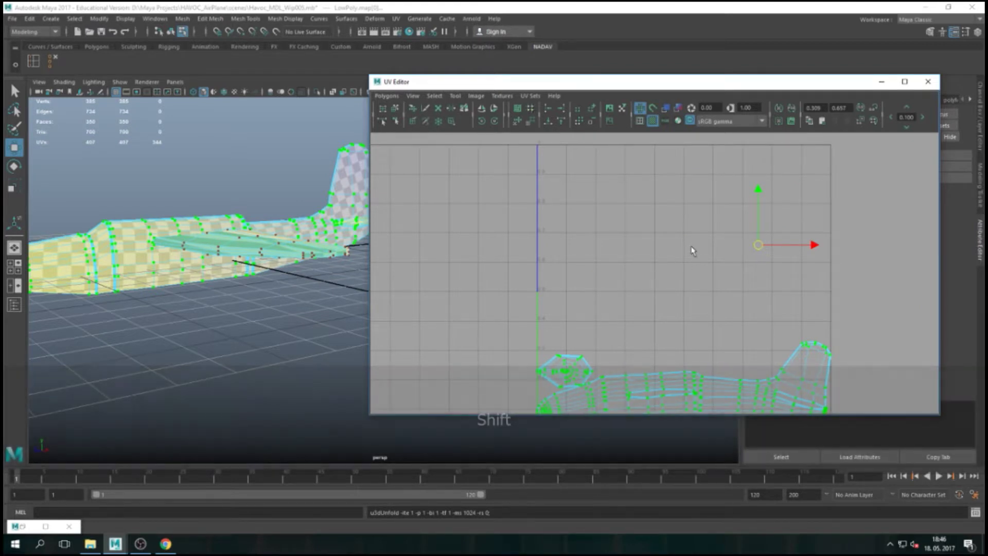
middle_click_drag(668, 304, 680, 86, "alt")
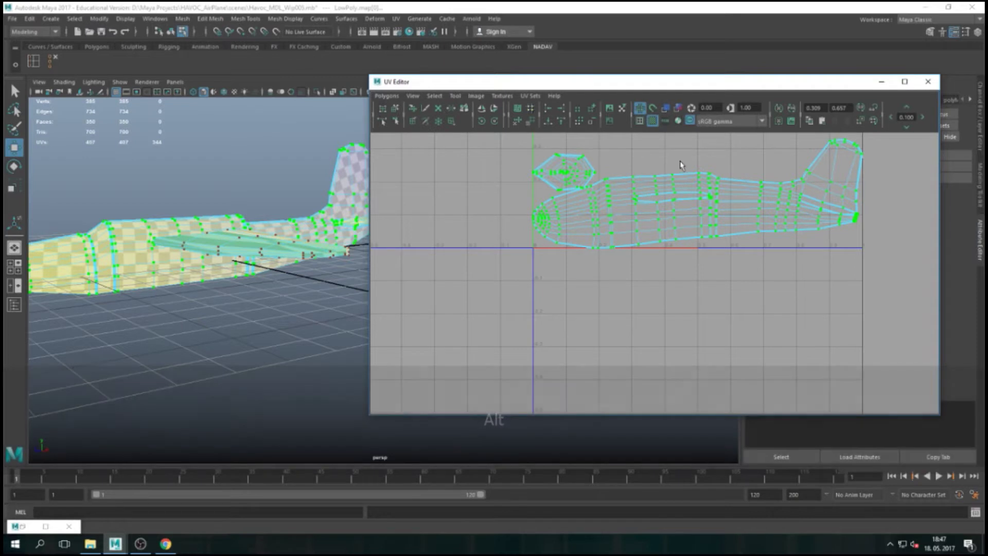
Undo the unfold and bring the fuselage and small shells back into view in the UV Editor
key("ctrl+y")
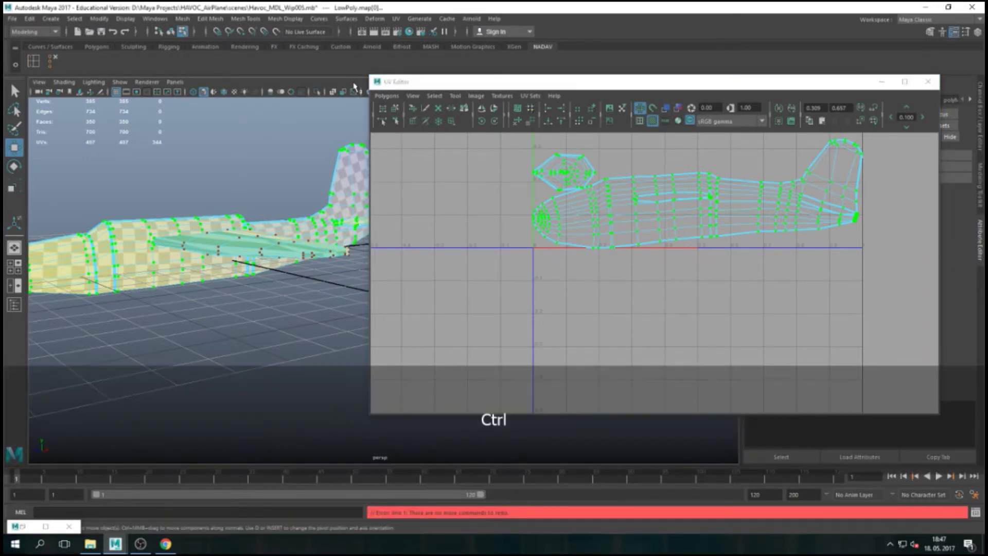
key("ctrl+z")
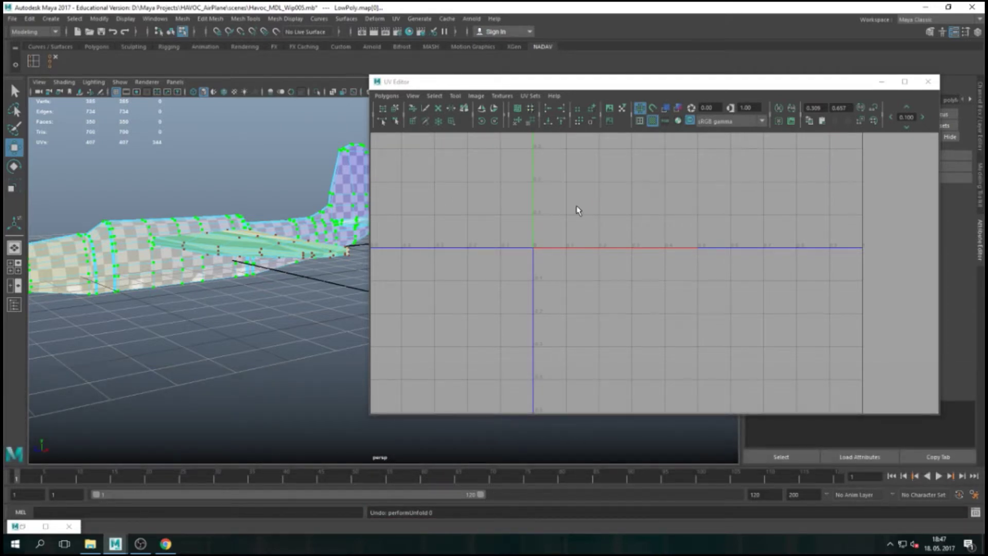
scroll(648, 230, "down", 4)
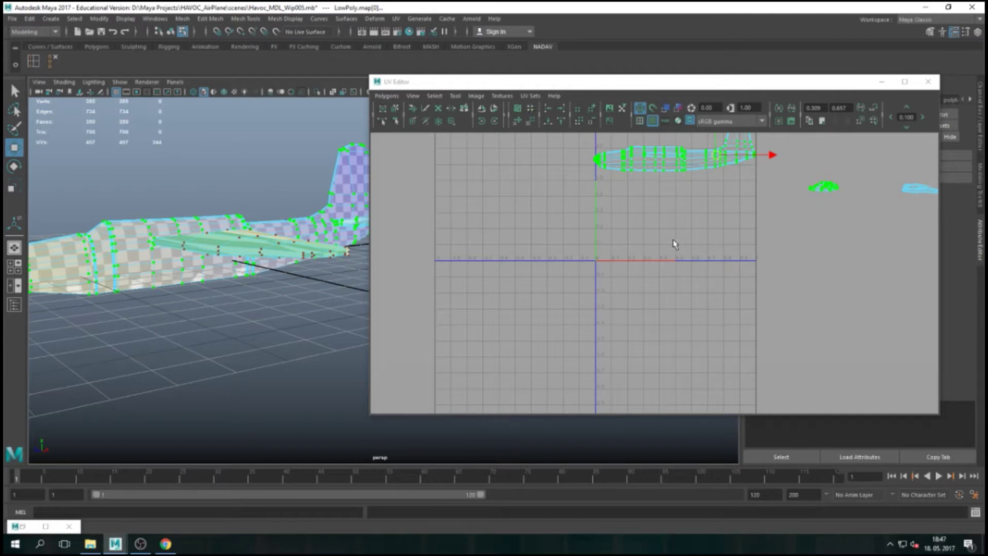
scroll(811, 241, "down", 1)
mouse_move(798, 213)
middle_mouse_down("alt")
mouse_move(728, 249)
mouse_move(794, 205)
middle_mouse_up("alt")
Select only the fuselage shell's UVs, unfold them and frame the unfolded shell
left_click(530, 217)
left_click_drag(529, 208, 741, 346)
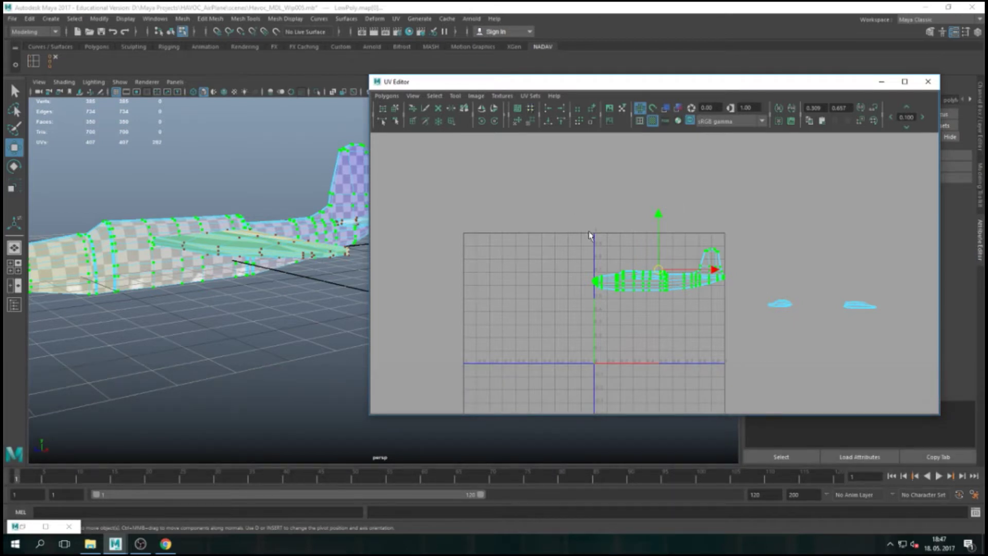
right_click(625, 254, "shift")
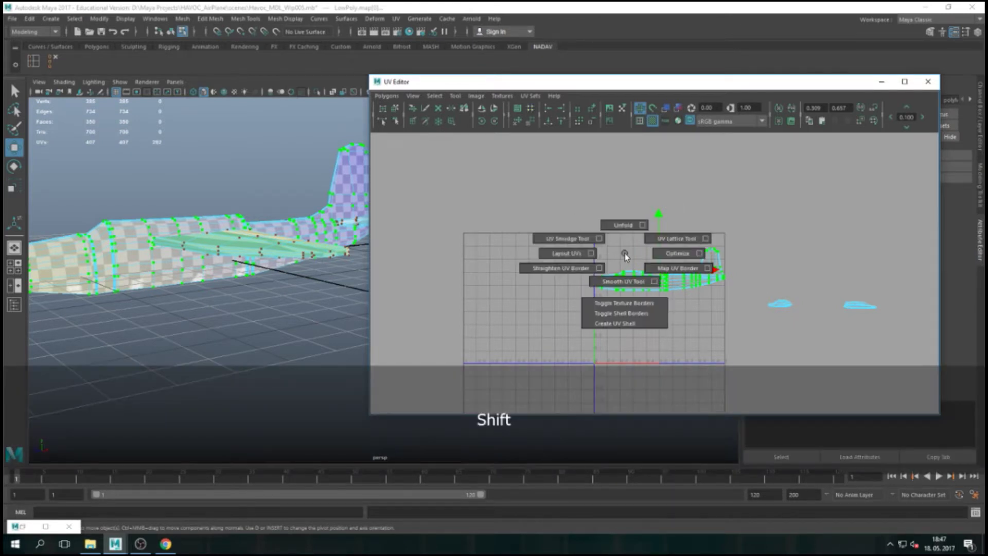
left_click(628, 226)
right_click_drag(690, 305, 668, 239, "alt")
middle_click_drag(668, 239, 659, 177, "alt")
right_click_drag(659, 176, 666, 293, "alt")
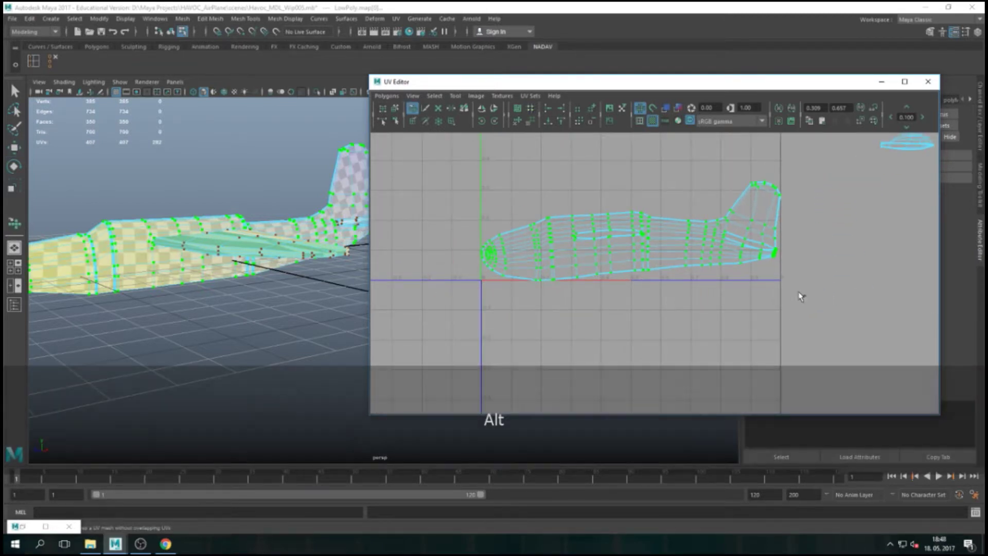
Examine the checker pattern on the unfolded fuselage from the underside, the tail and the nose
left_click(750, 283)
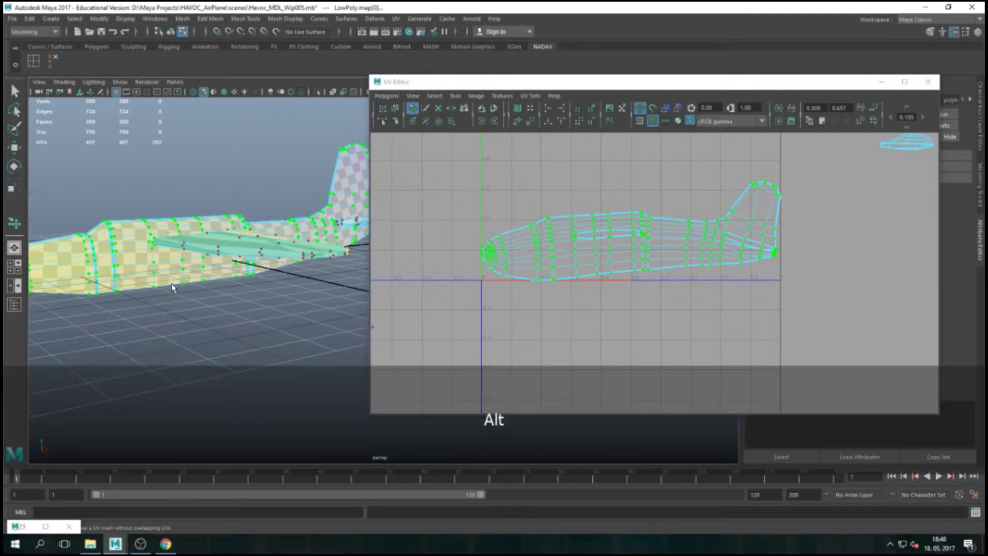
left_click_drag(189, 254, 172, 245, "alt")
left_click_drag(205, 159, 203, 286, "alt")
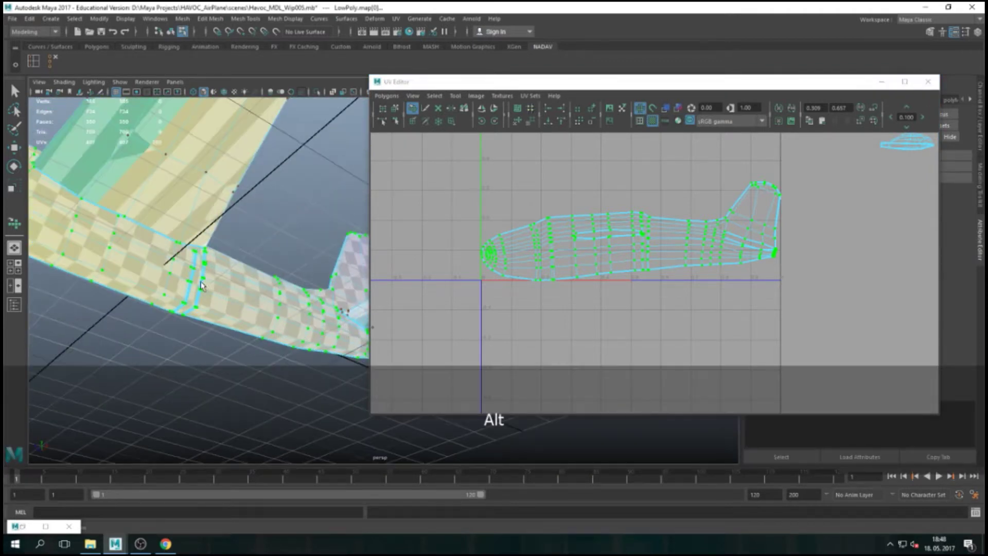
left_click_drag(134, 307, 169, 302, "alt")
right_click_drag(185, 209, 192, 278, "alt")
right_click_drag(148, 225, 214, 176, "alt")
left_click_drag(214, 177, 202, 268, "alt")
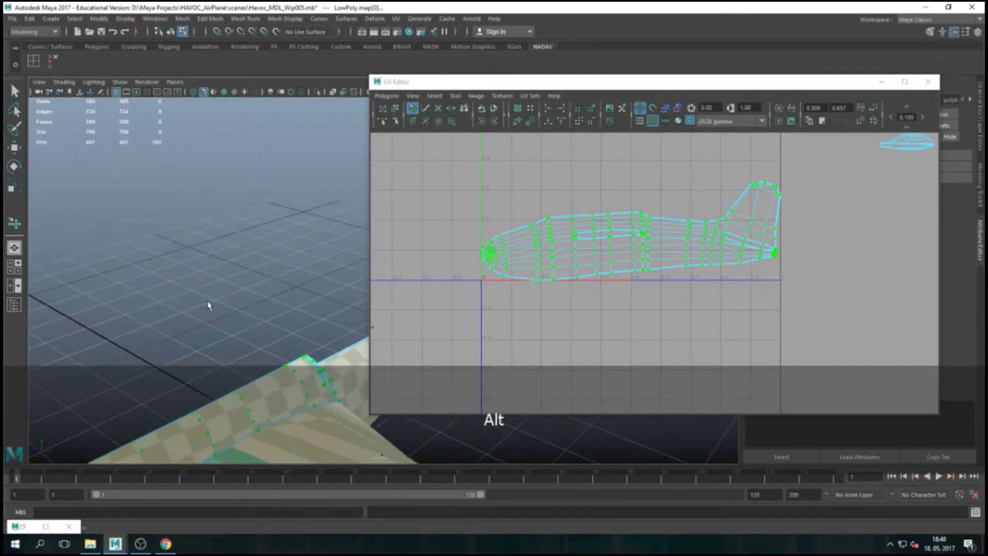
left_click_drag(209, 302, 271, 161, "alt")
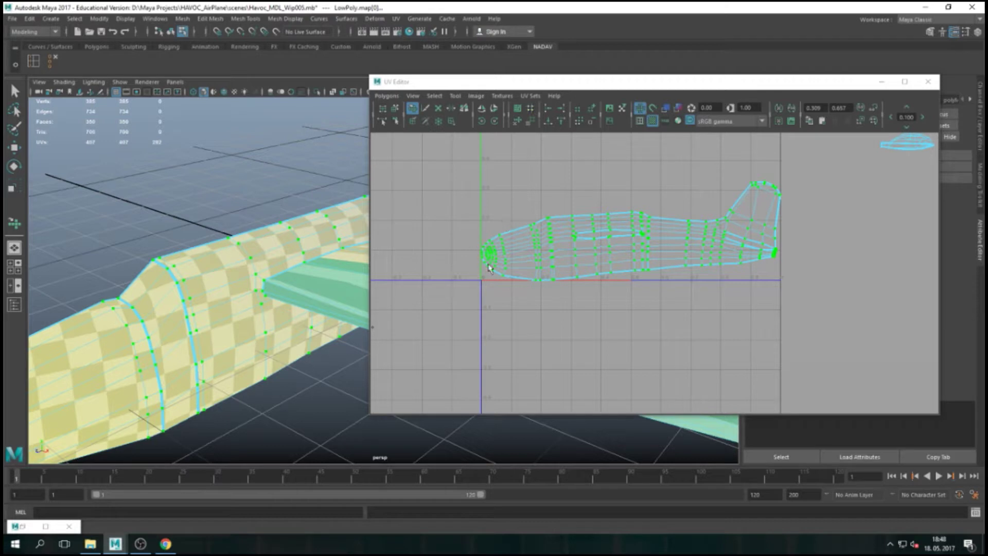
Undo the fuselage unfold, return to the Select tool and clear the UV selection
key("ctrl+z")
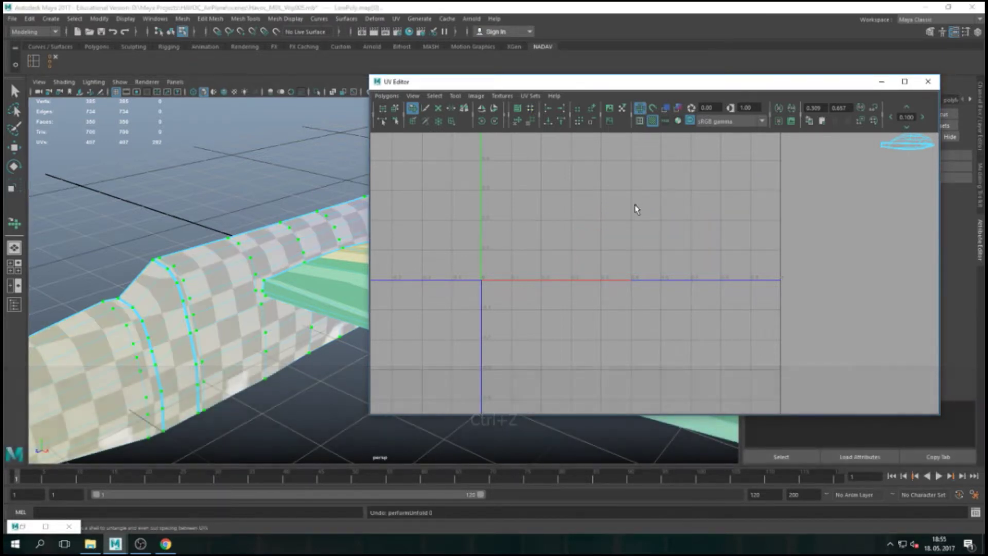
key("a")
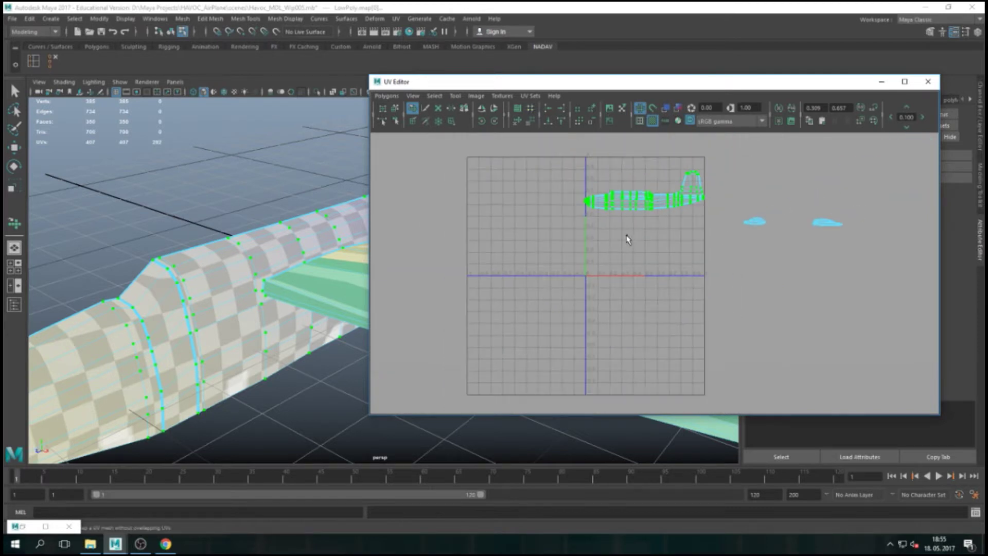
left_click(636, 215)
key("q")
left_click(653, 228)
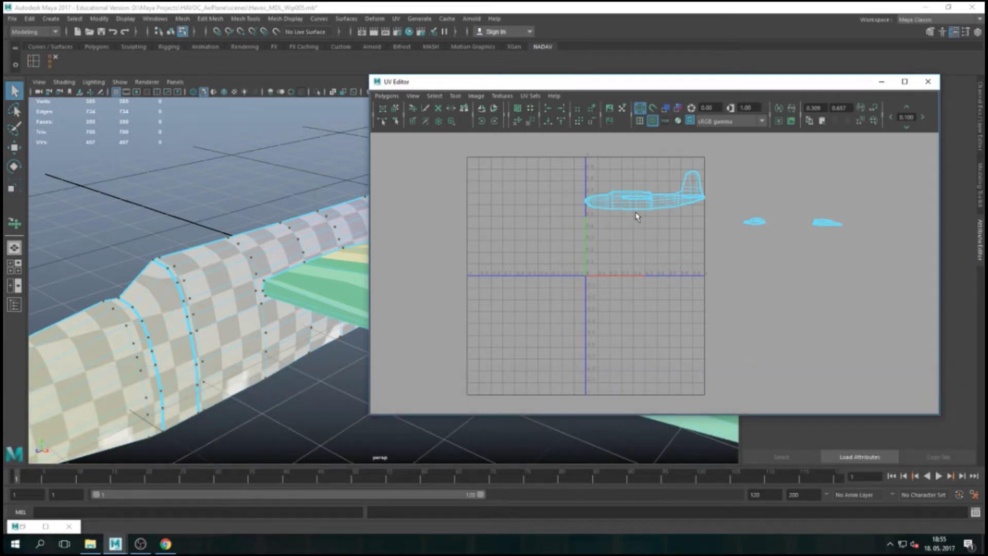
Maximize the UV Editor, frame the fuselage shell and switch to edge selection
key("f")
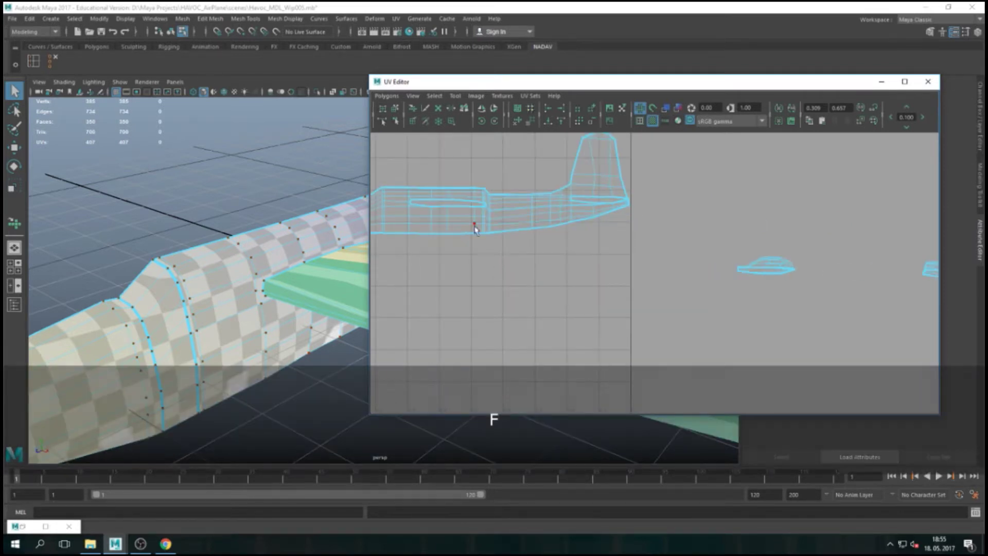
left_click(905, 81)
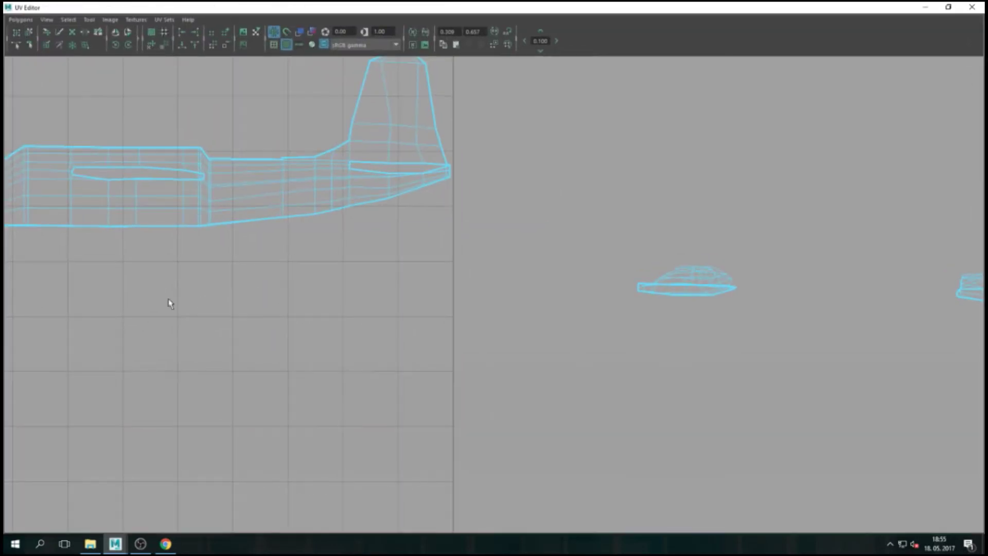
middle_click_drag(256, 267, 598, 274, "alt")
scroll(598, 274, "up", 2)
right_click(450, 237)
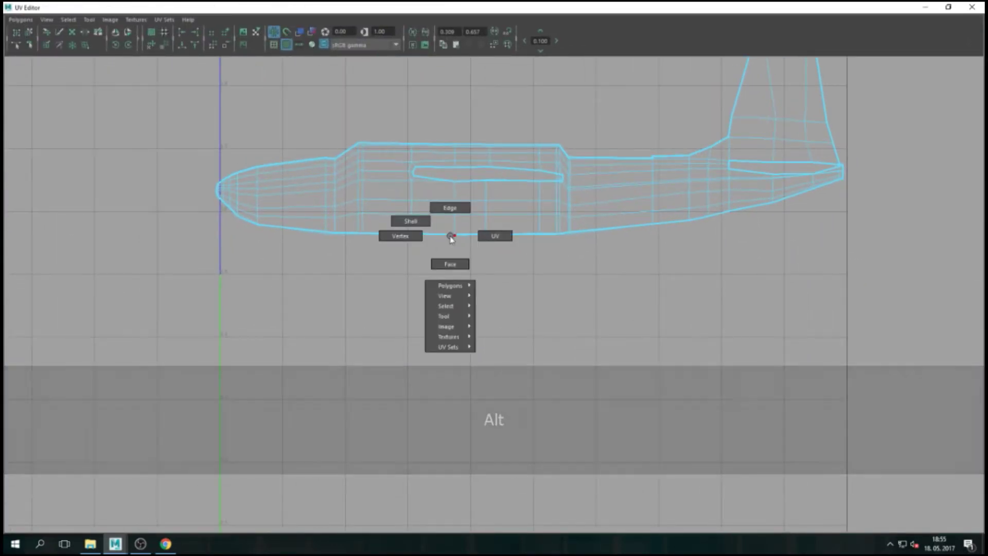
left_click(461, 207)
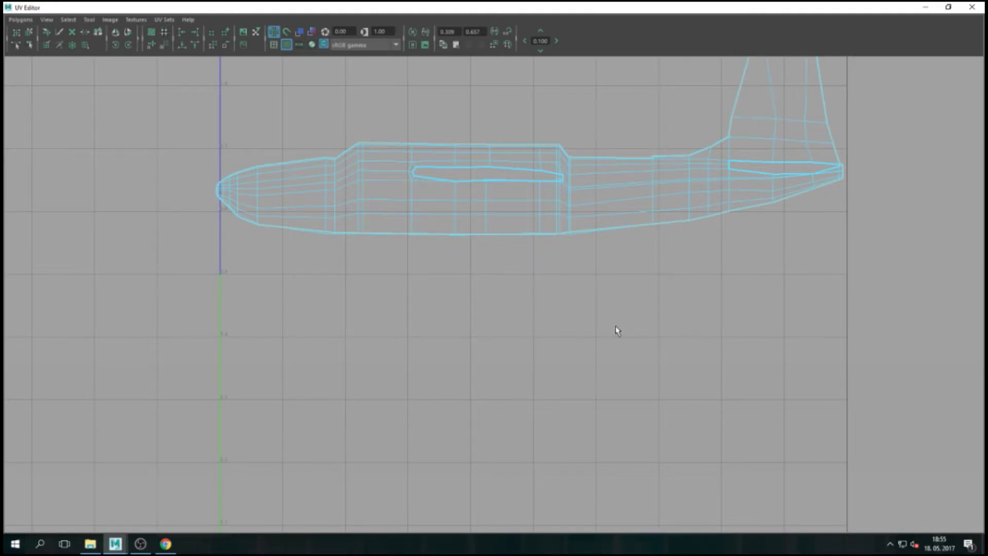
Examine the top, middle and bottom edges of the fuselage shell in the UV layout
left_click(387, 144)
right_click_drag(387, 145, 377, 170, "alt")
middle_click_drag(377, 170, 311, 79, "alt")
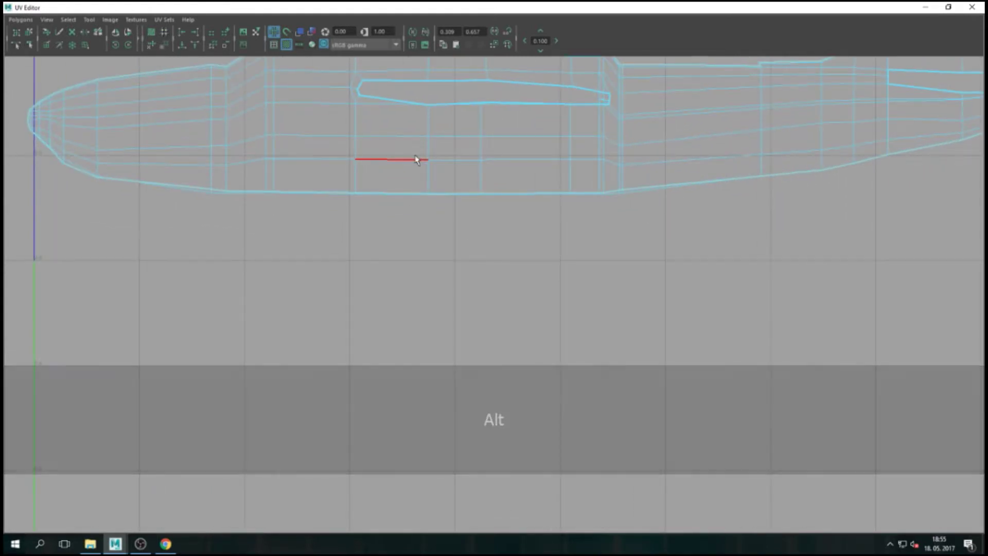
middle_click_drag(337, 178, 375, 331, "alt")
right_click_drag(375, 331, 357, 293, "alt")
left_click(311, 168)
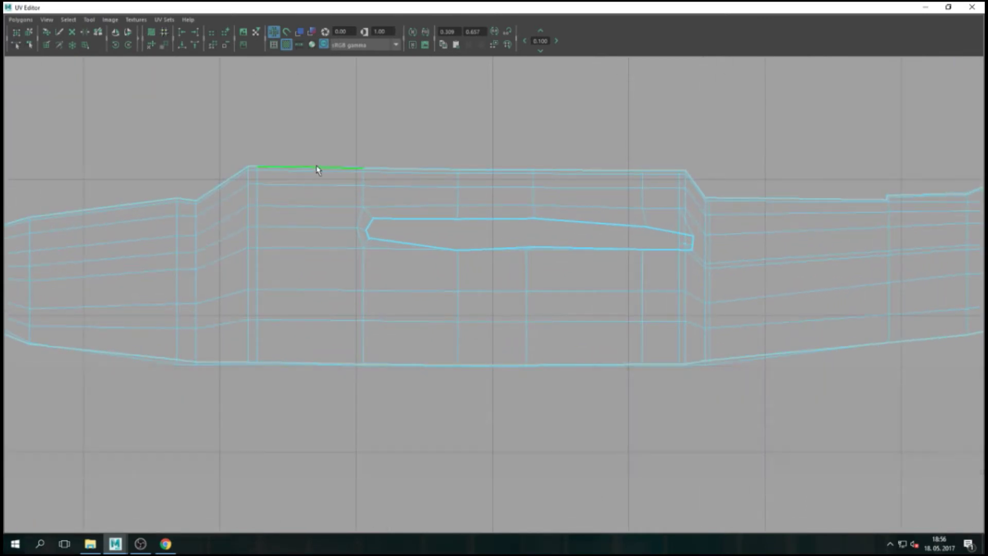
scroll(307, 203, "up", 2)
middle_click_drag(303, 200, 353, 290, "alt")
right_click_drag(353, 289, 320, 212, "alt")
left_click(330, 217)
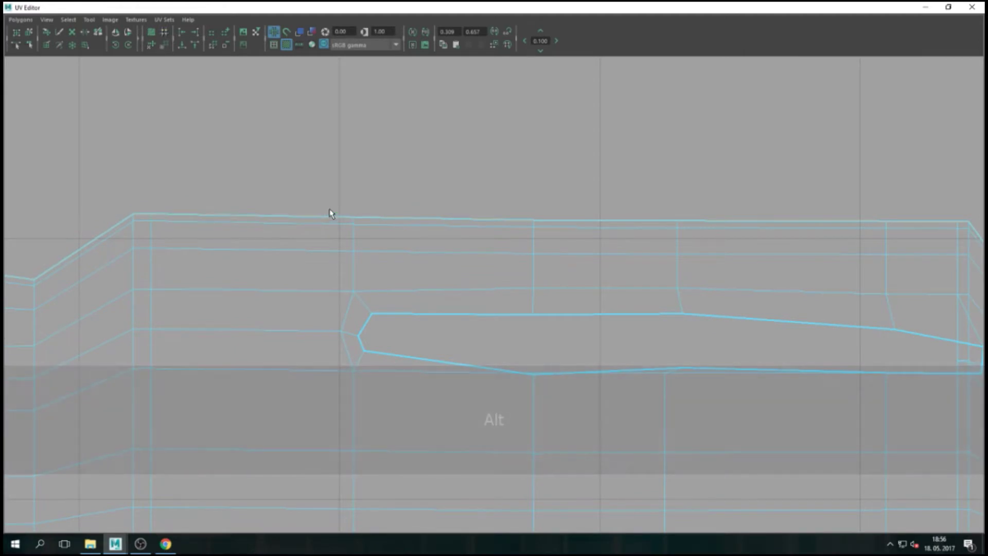
scroll(443, 247, "down", 3)
left_click(379, 430)
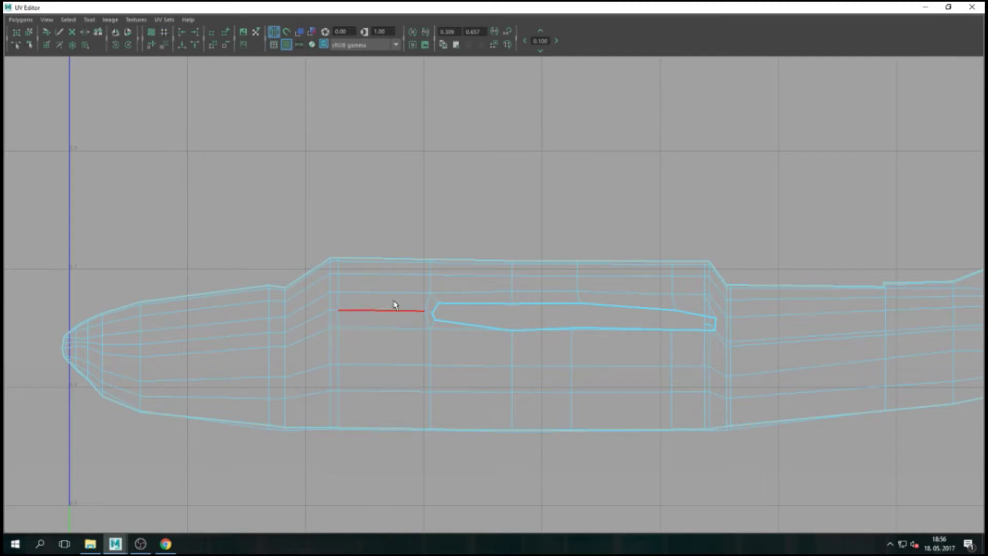
Select the fuselage's shell border UVs and lay the shell out along the bottom of the 0–1 UV space
right_click(372, 280, "ctrl")
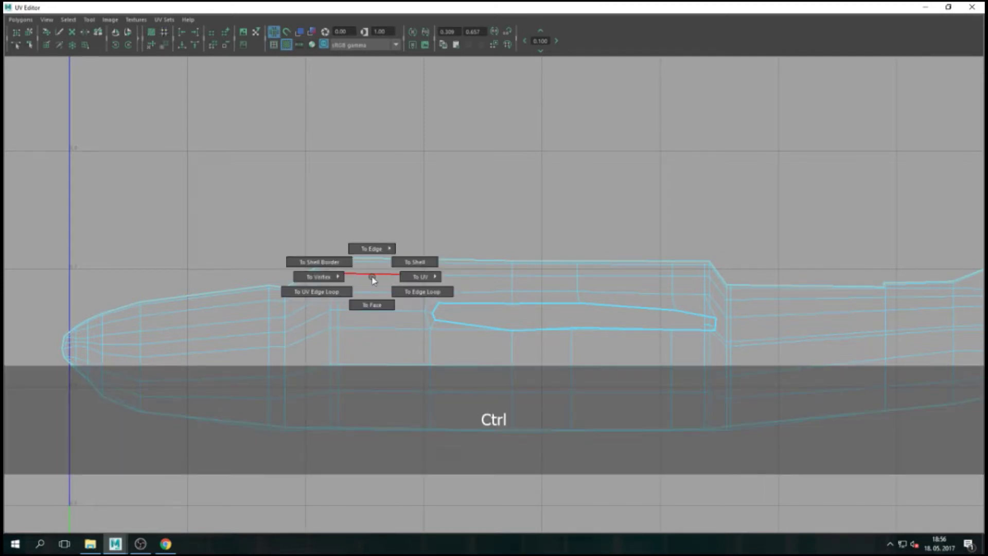
right_click_drag(373, 280, 473, 281, "ctrl")
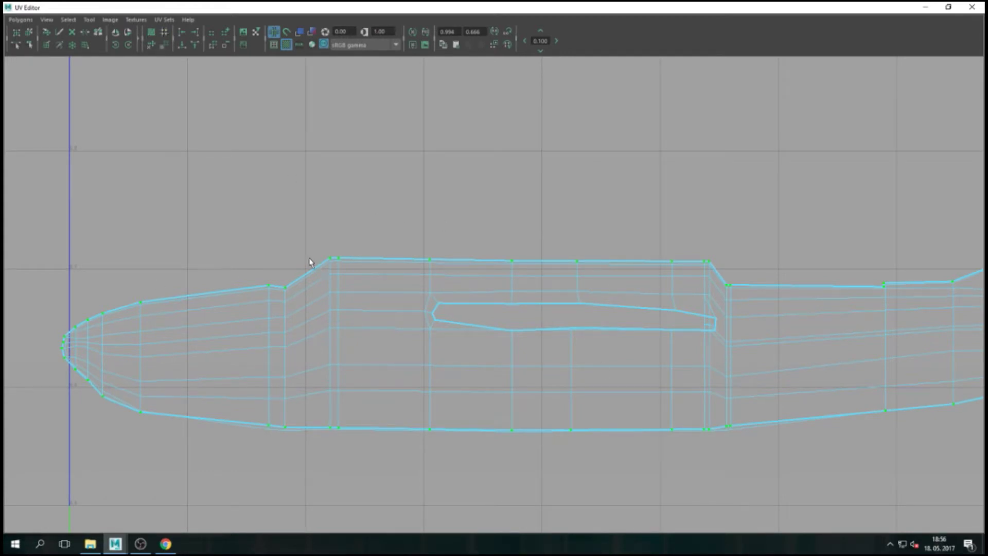
right_click_drag(426, 221, 478, 195, "ctrl")
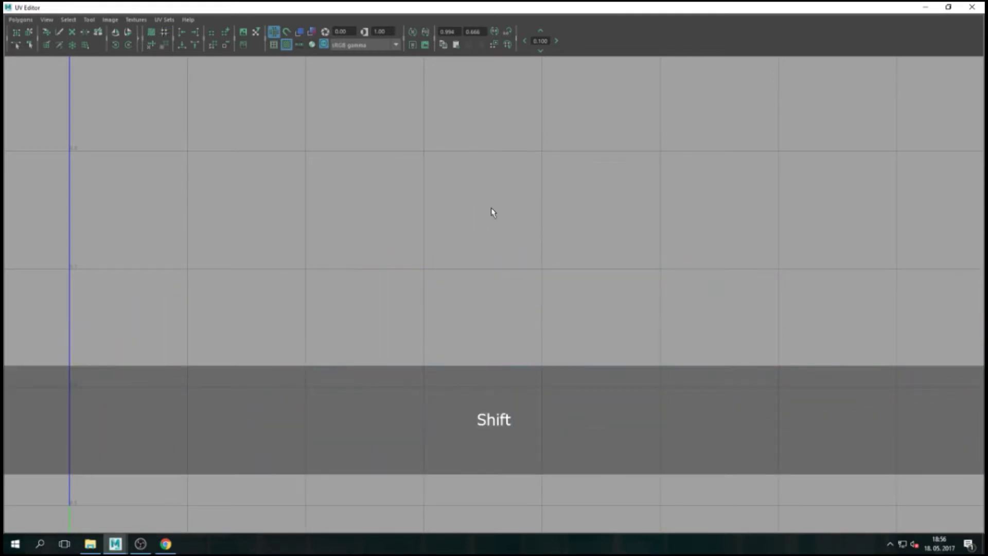
key("f")
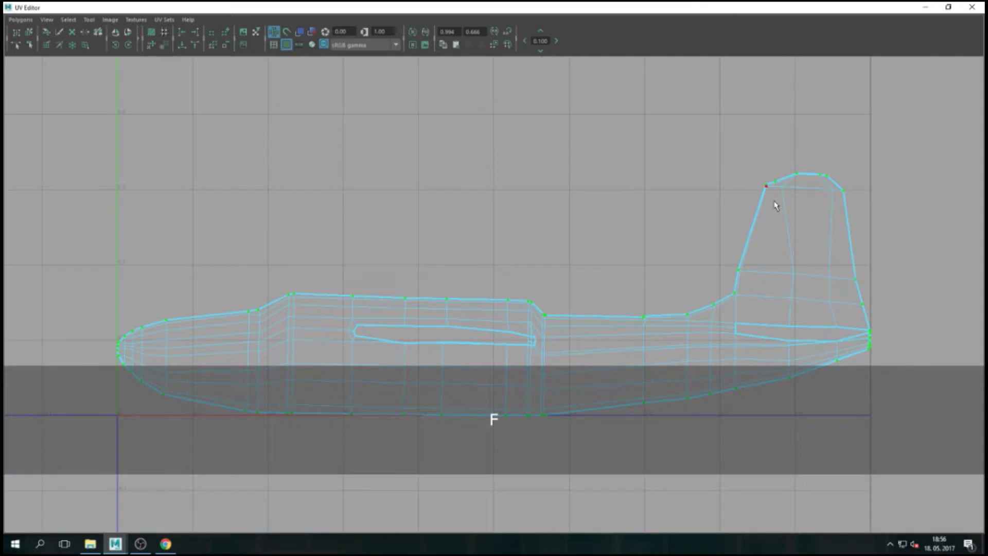
scroll(317, 355, "up", 5)
scroll(315, 361, "down", 5)
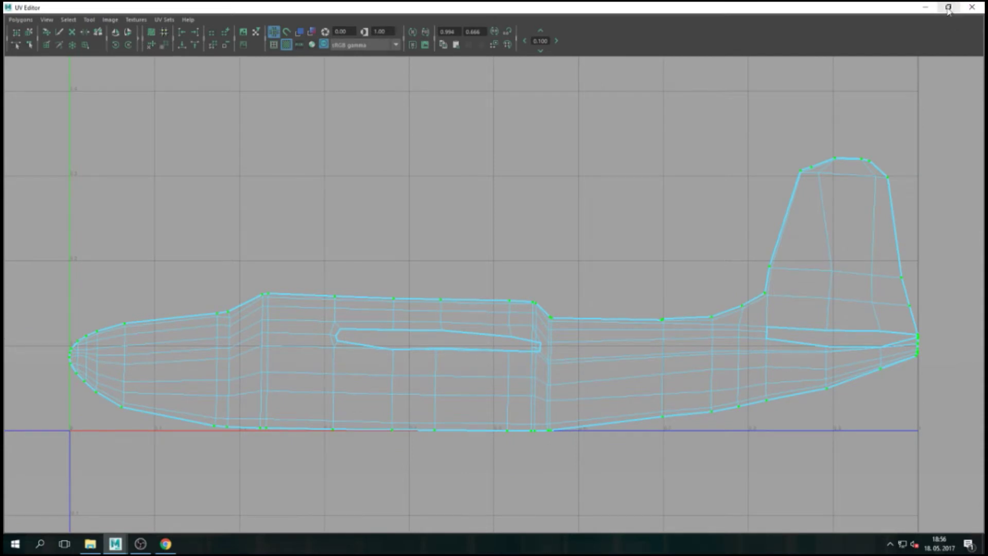
Restore the UV Editor to a smaller window beside the 3D view and inspect the checker texture on the fuselage's underside
left_click(286, 45)
left_click(948, 7)
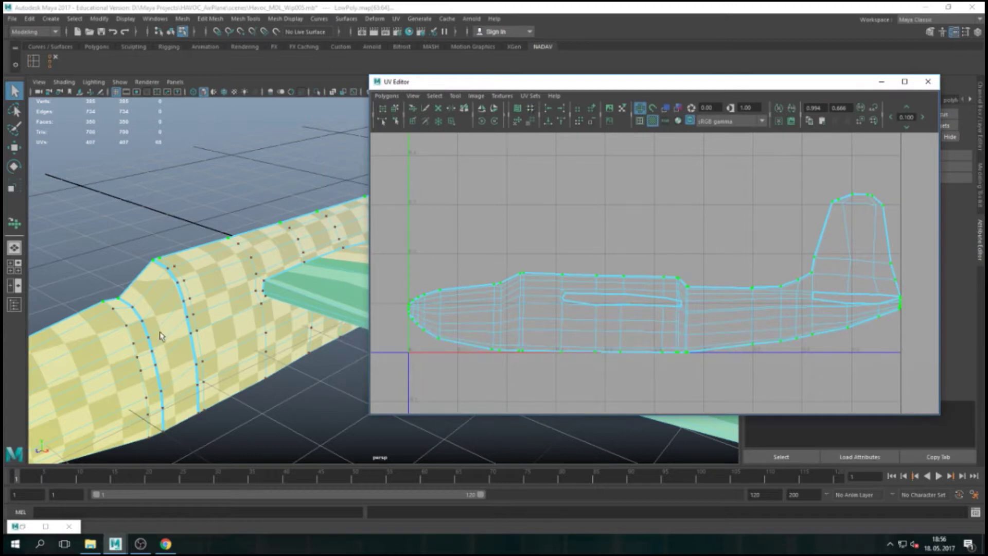
left_click_drag(224, 338, 232, 290, "alt")
left_click_drag(310, 142, 301, 216, "alt")
left_click_drag(305, 166, 229, 267, "alt")
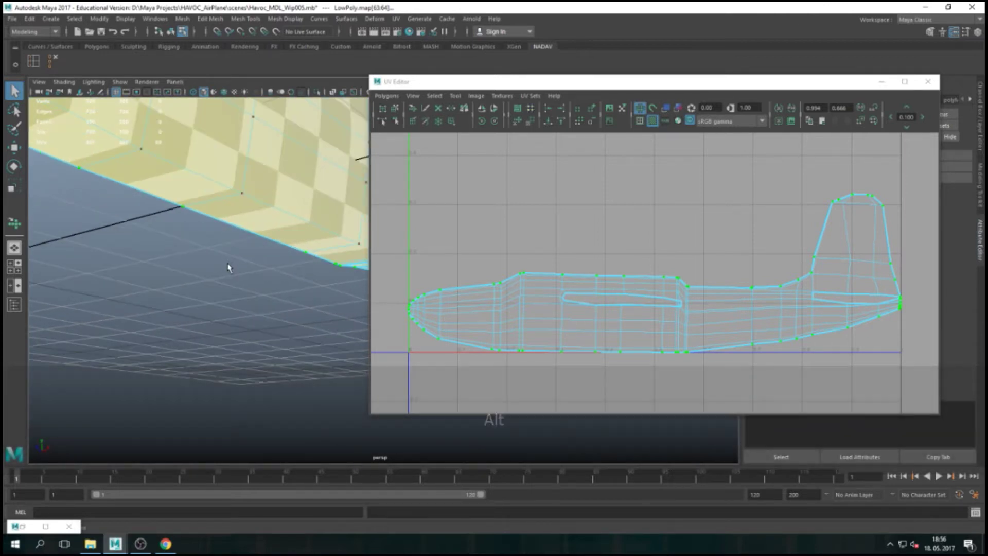
key("alt")
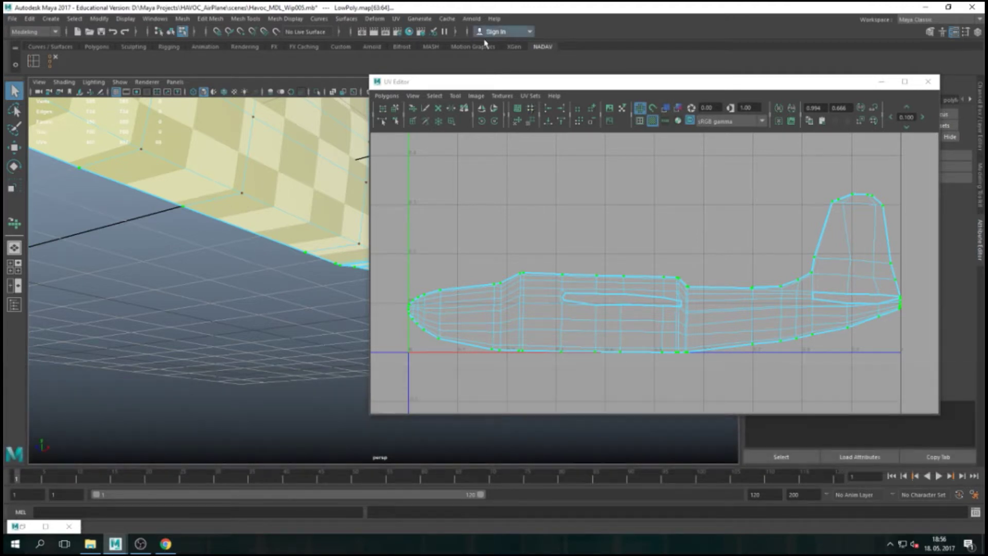
left_click_drag(537, 85, 601, 68)
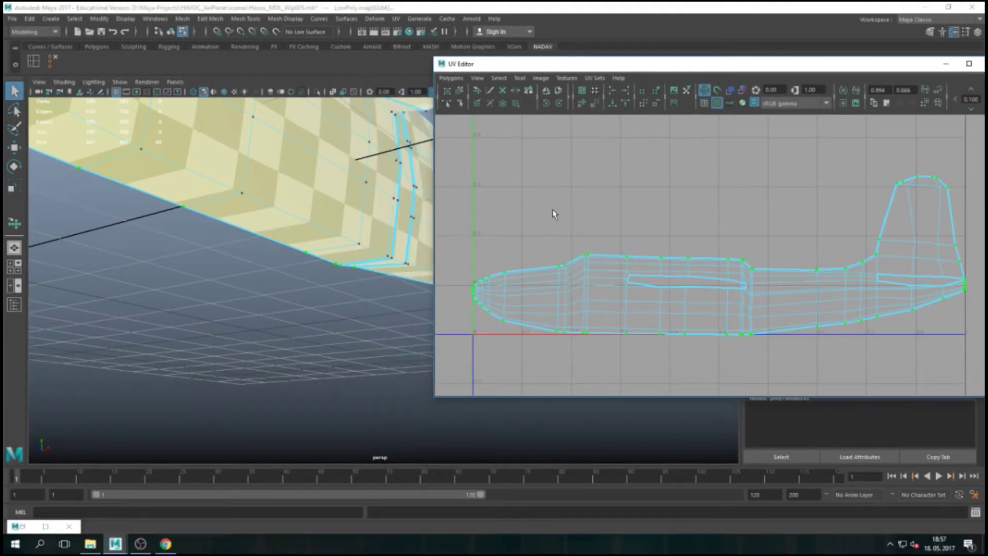
Select the row of bottom faces along the middle section of the fuselage's underside
right_click_drag(178, 188, 181, 214)
left_click(162, 180)
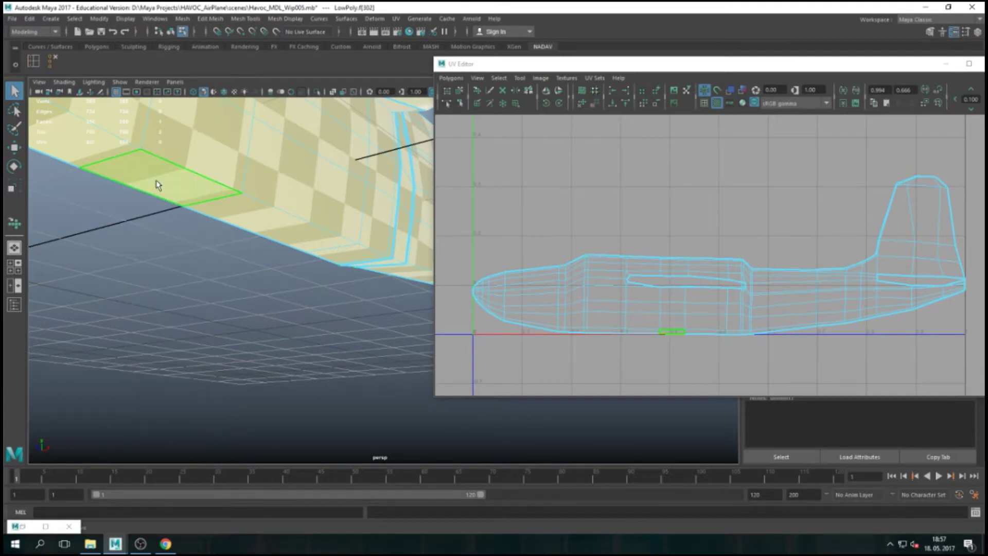
left_click(298, 239, "shift")
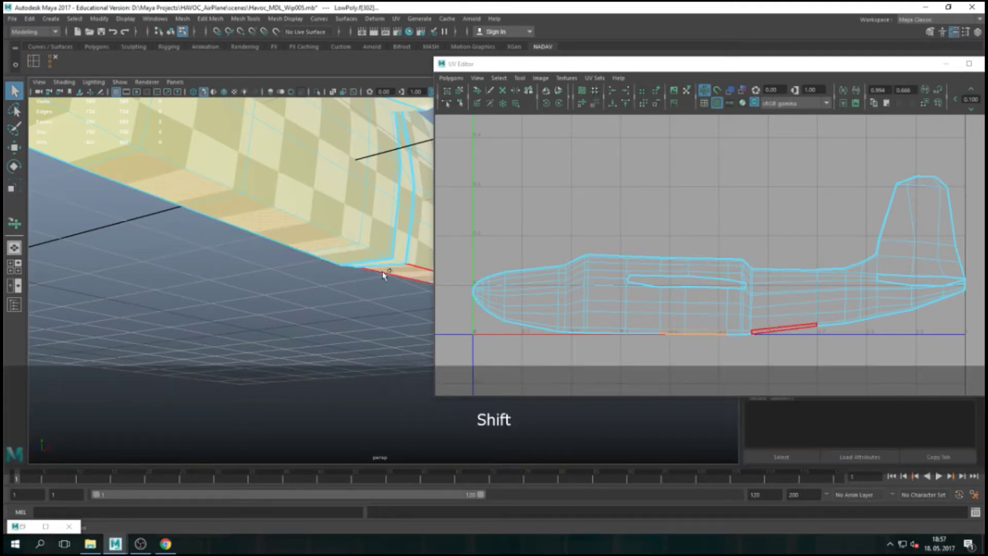
left_click(116, 164, "shift")
left_click_drag(116, 164, 143, 199, "alt")
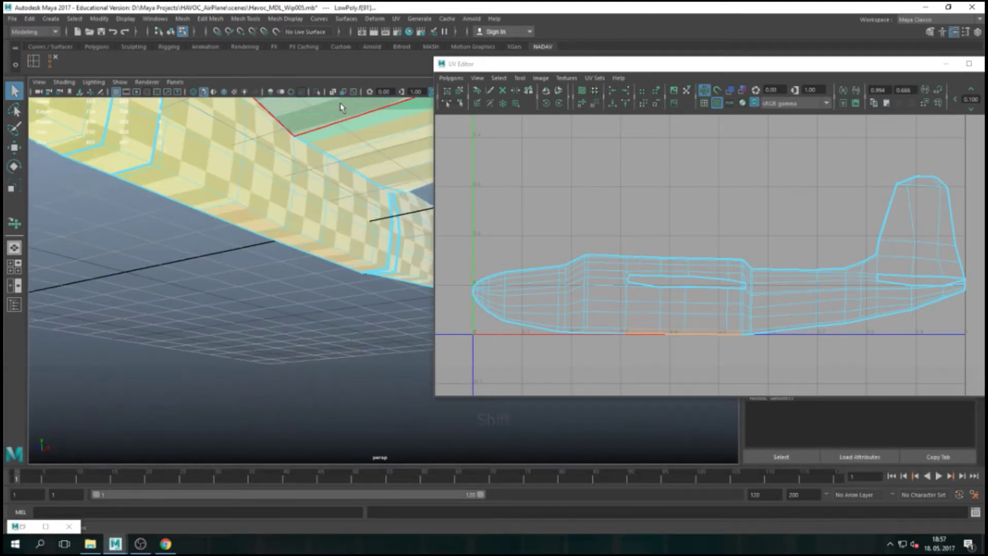
Apply a planar mapping projected from the Y axis to the selected underside faces, keeping the options window open
left_click(396, 19)
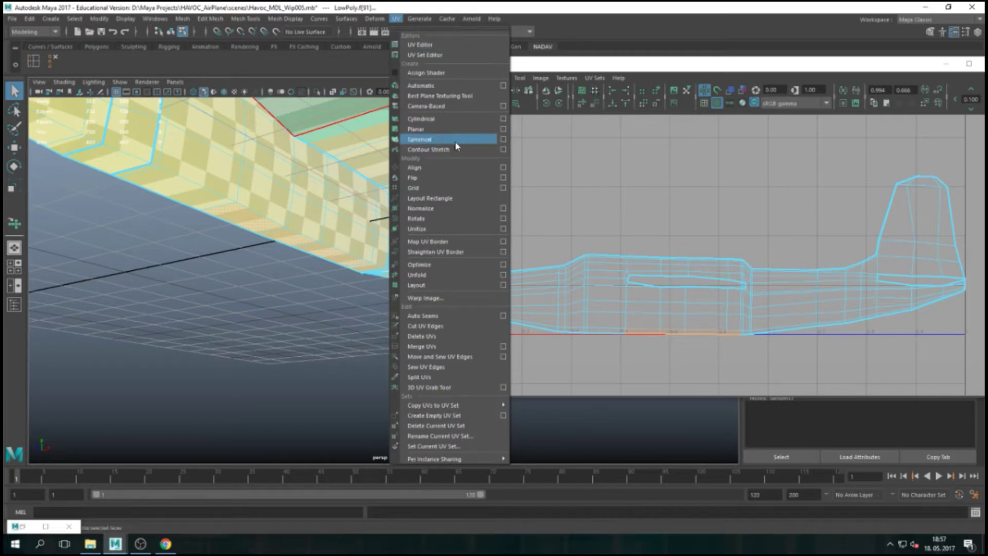
left_click(503, 129)
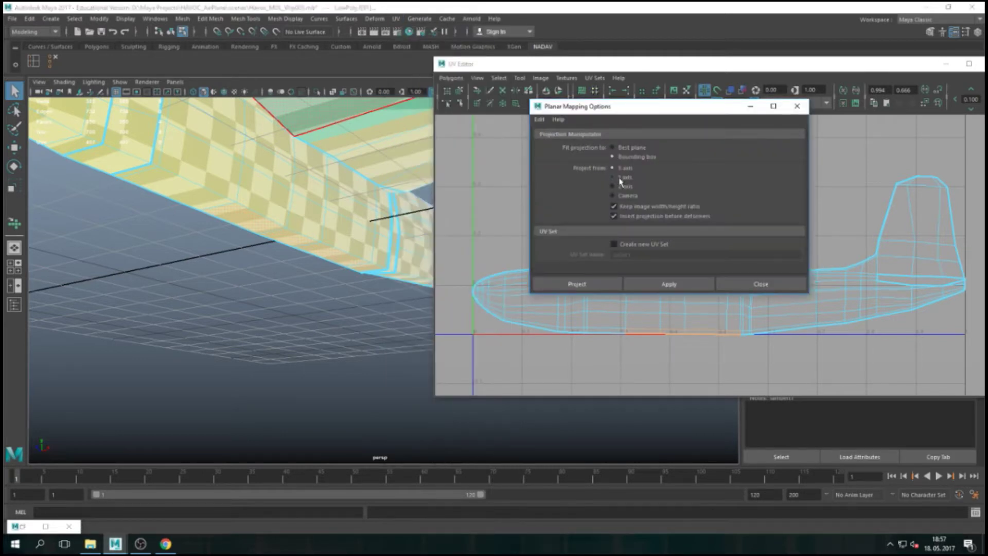
left_click(698, 288)
left_click_drag(641, 113, 226, 298)
Place the projected underside shell below the fuselage shell and scale it down uniformly
scroll(753, 201, "down", 4)
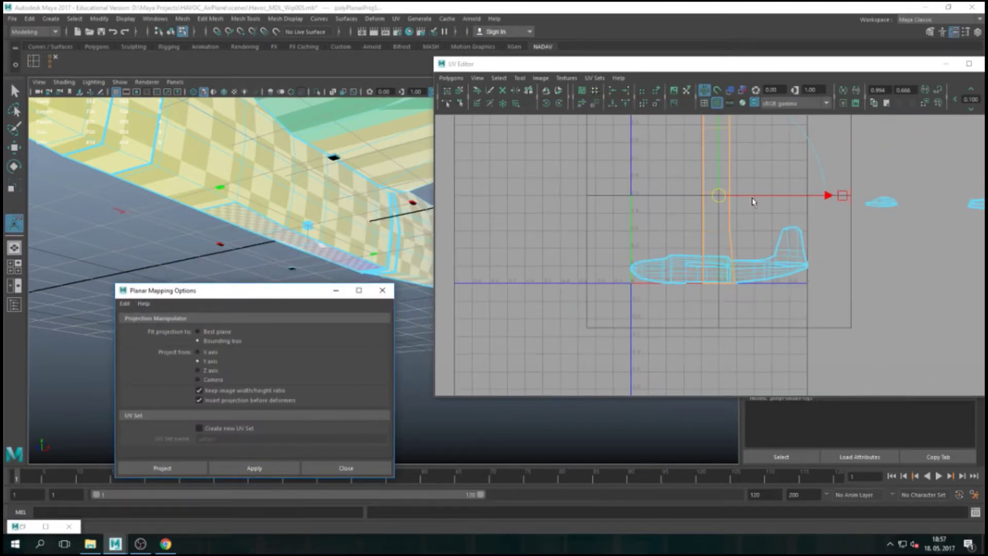
scroll(760, 205, "down", 4)
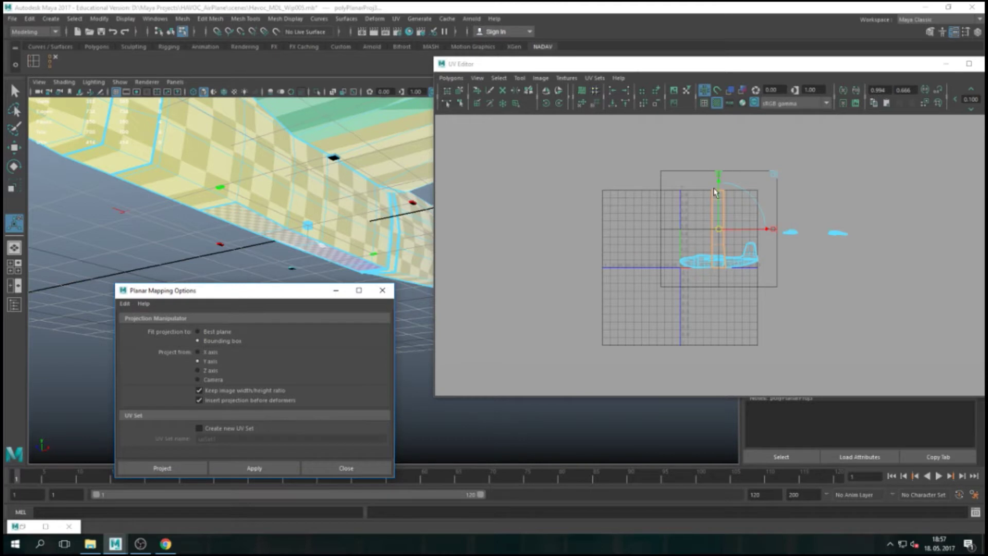
left_click_drag(719, 184, 719, 289)
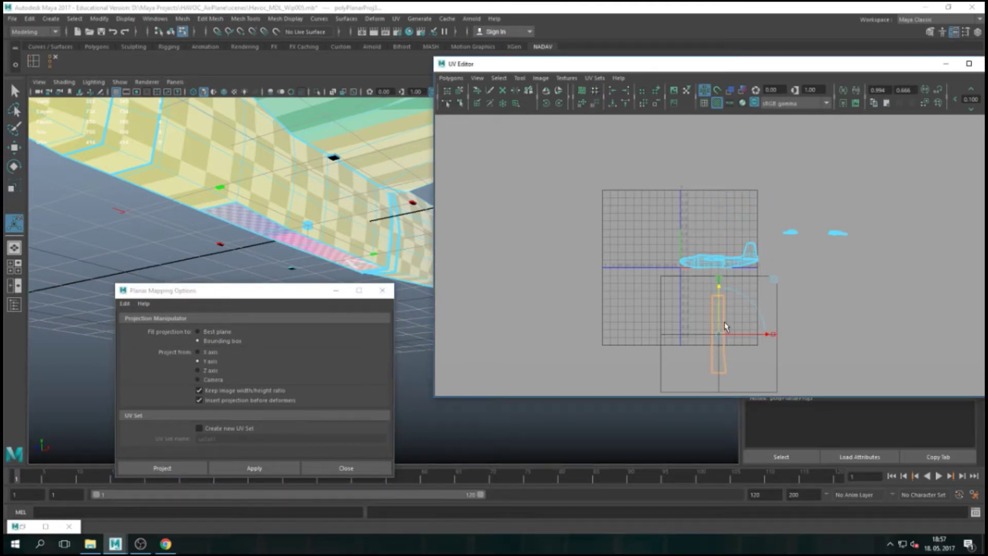
key("r")
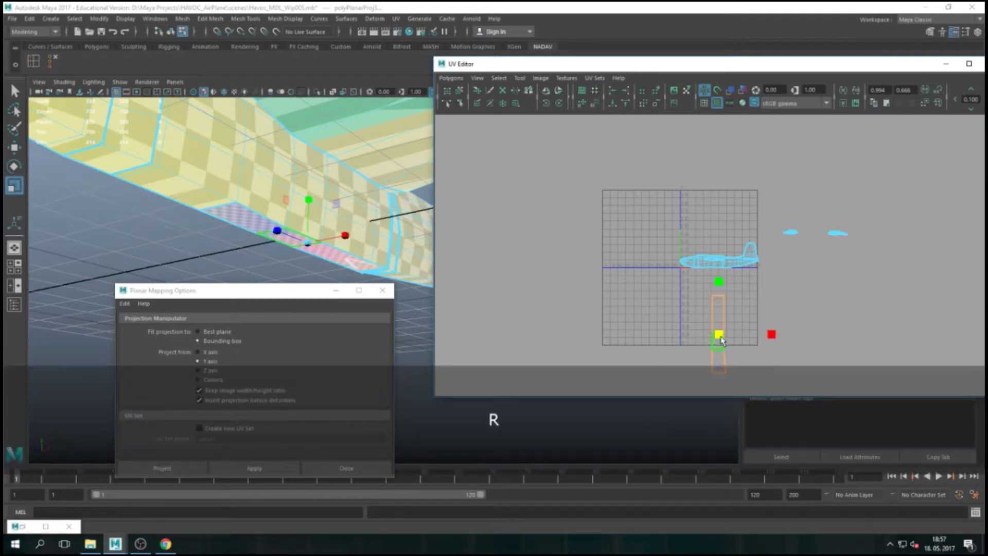
Rotate the projected underside shell to roughly horizontal and position it just beneath the fuselage's belly
key("e")
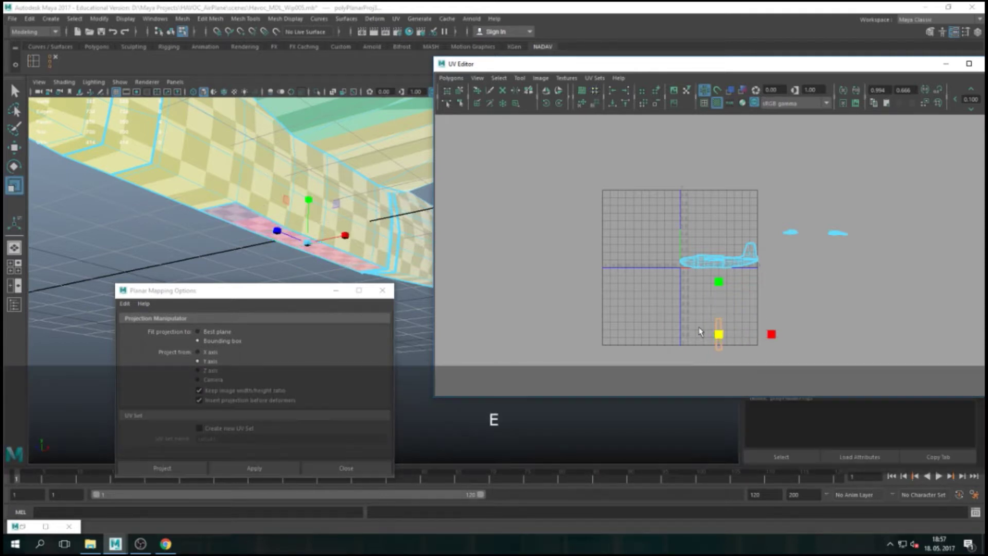
left_click_drag(741, 290, 767, 366)
key("w")
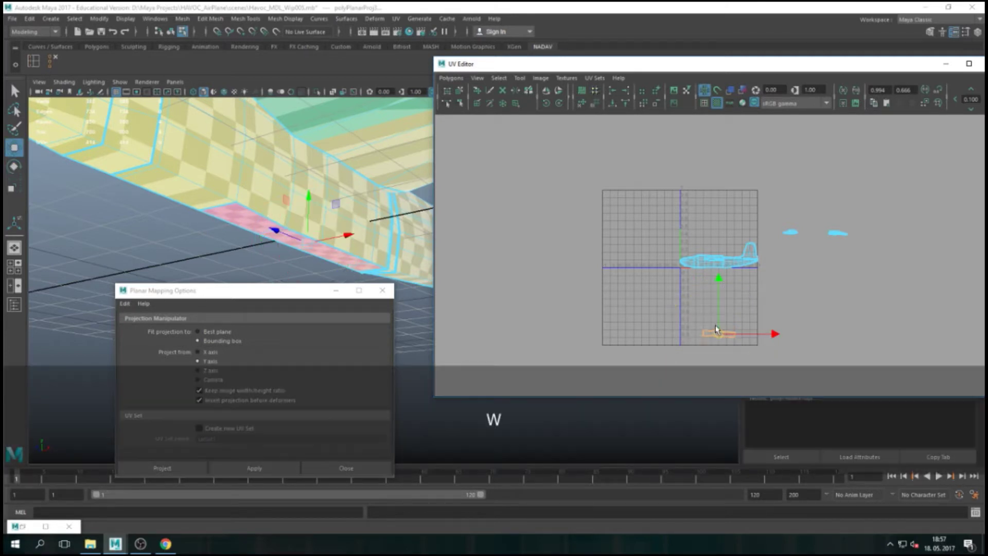
left_click_drag(713, 284, 713, 226)
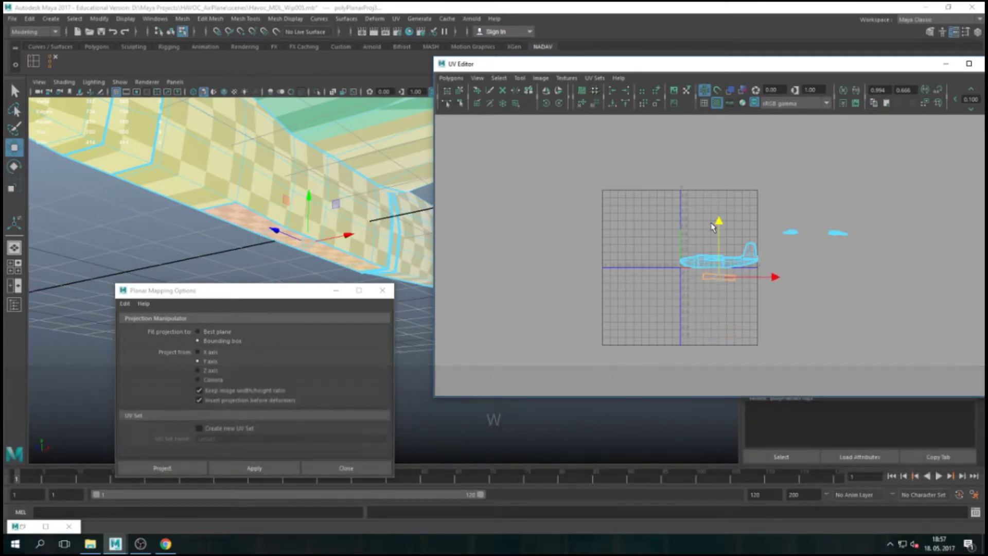
key("f")
scroll(710, 274, "down", 3)
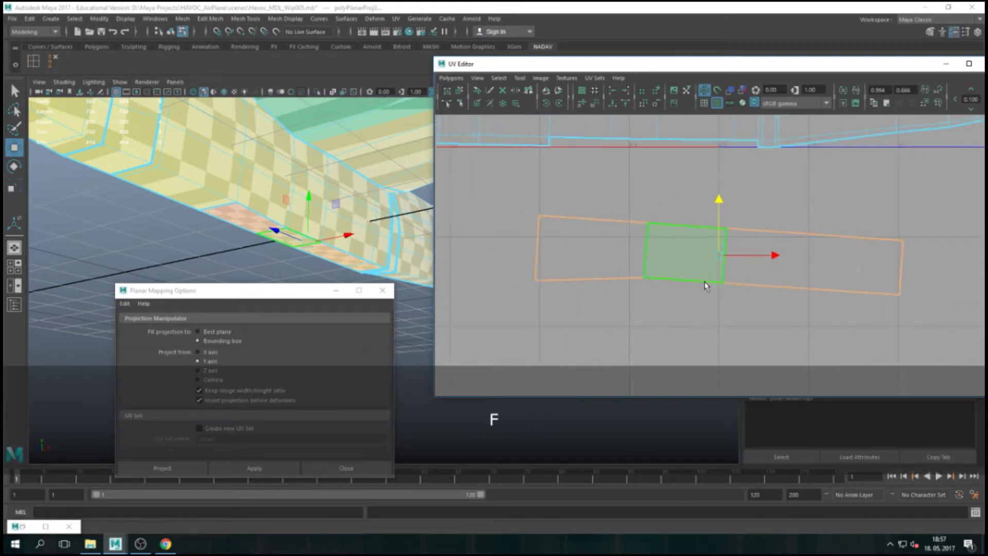
left_click_drag(714, 188, 717, 169)
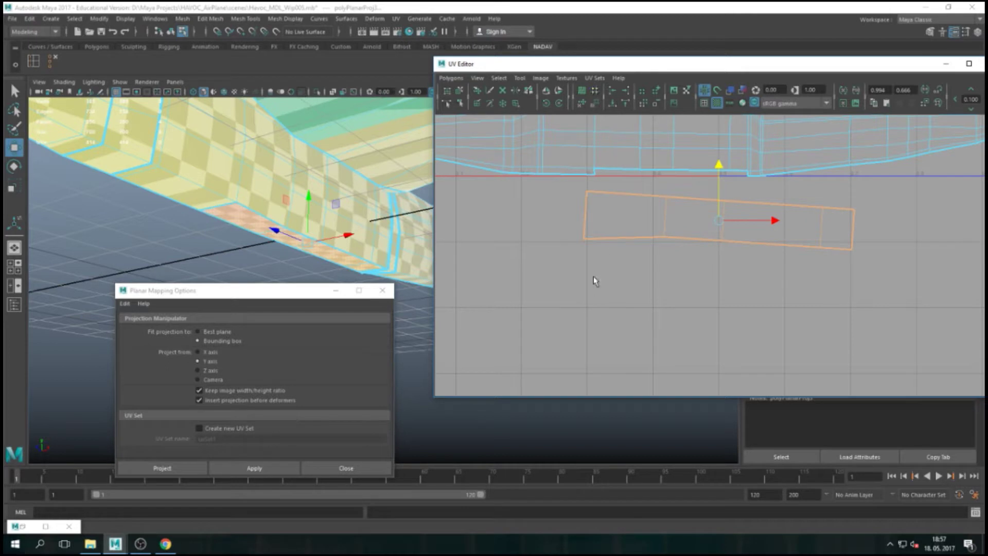
Select the seam edge shared by the fuselage's bottom border and the front of the projected underside strip
left_click(590, 317)
right_click_drag(627, 167, 627, 139)
left_click(620, 170)
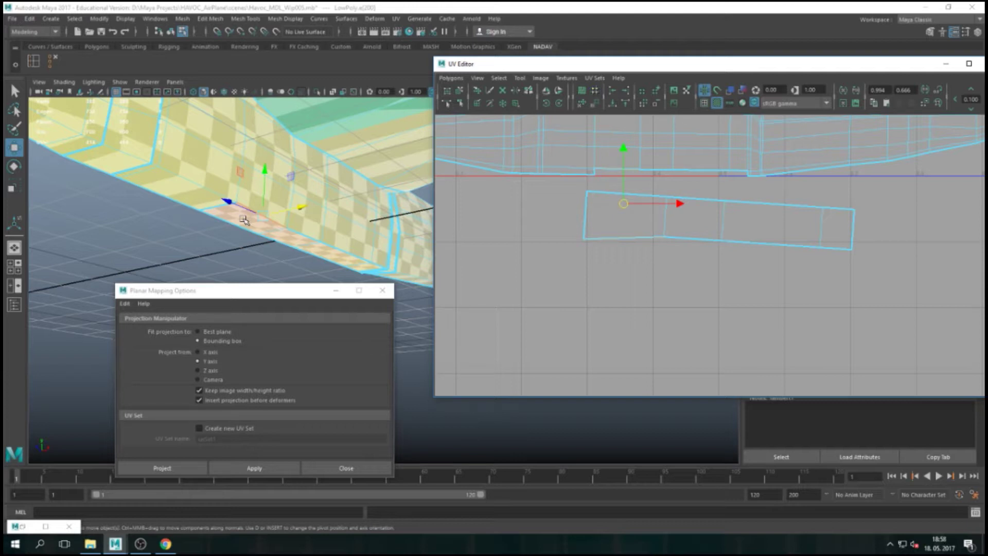
Undo the edge selection, the UV transforms and the planar projection of the underside faces, and clear the selection
key("ctrl+z")
key("ctrl+z")
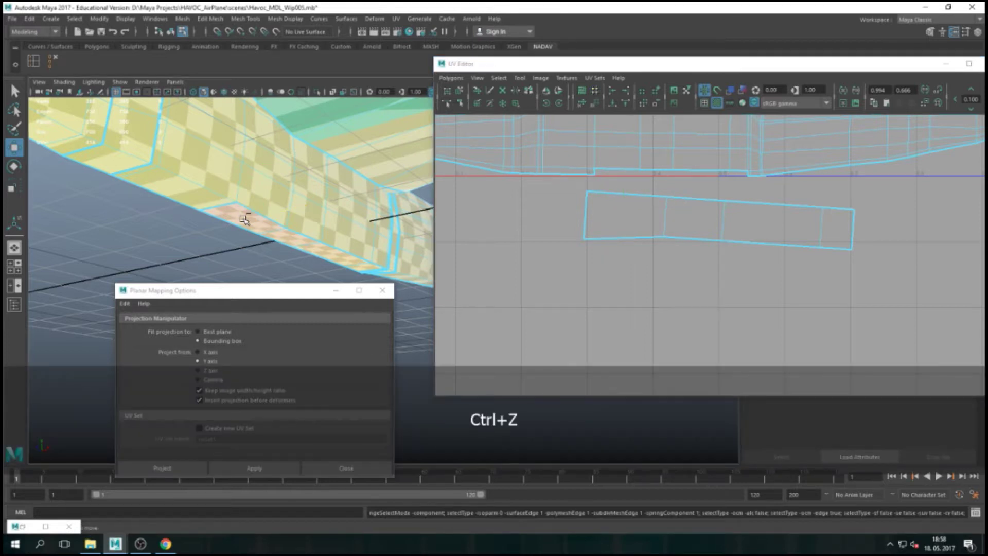
key("ctrl+z")
key("ctrl+z")
key("ctrl+z")
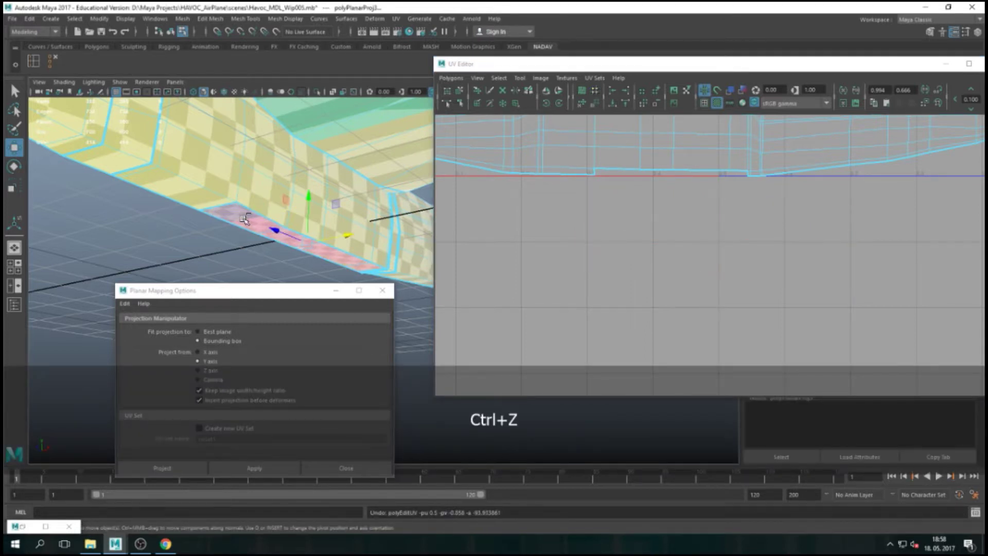
key("ctrl+z")
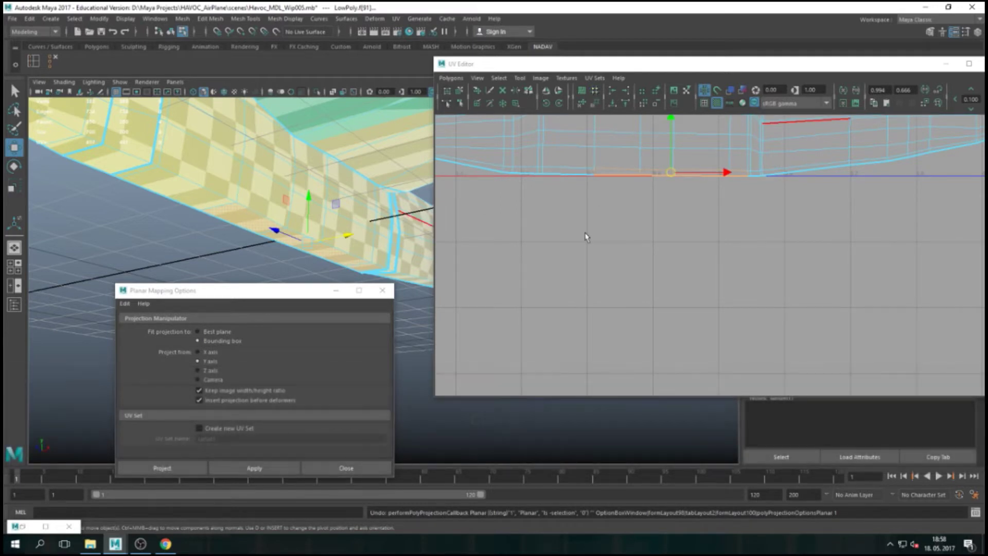
left_click(594, 261)
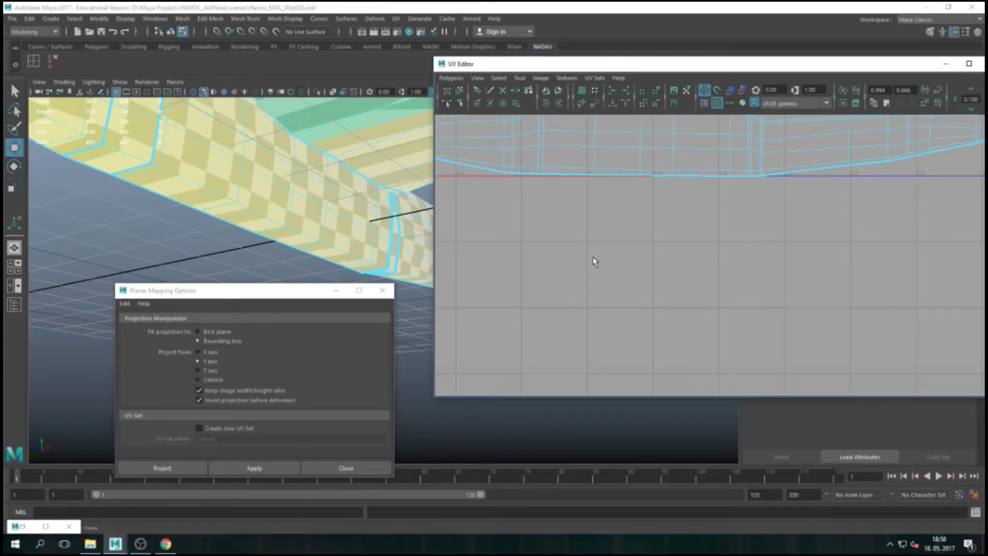
scroll(607, 251, "down", 5)
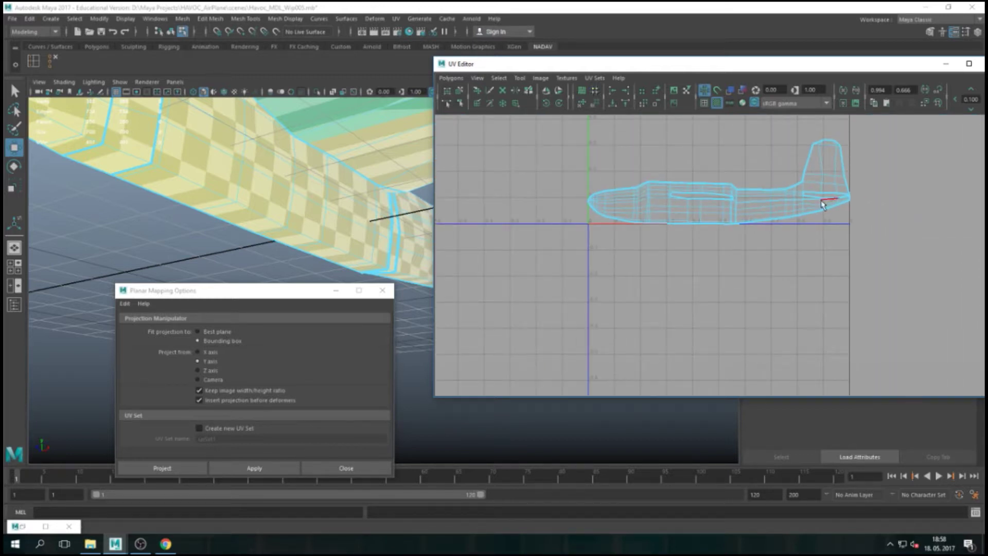
scroll(659, 291, "down", 3)
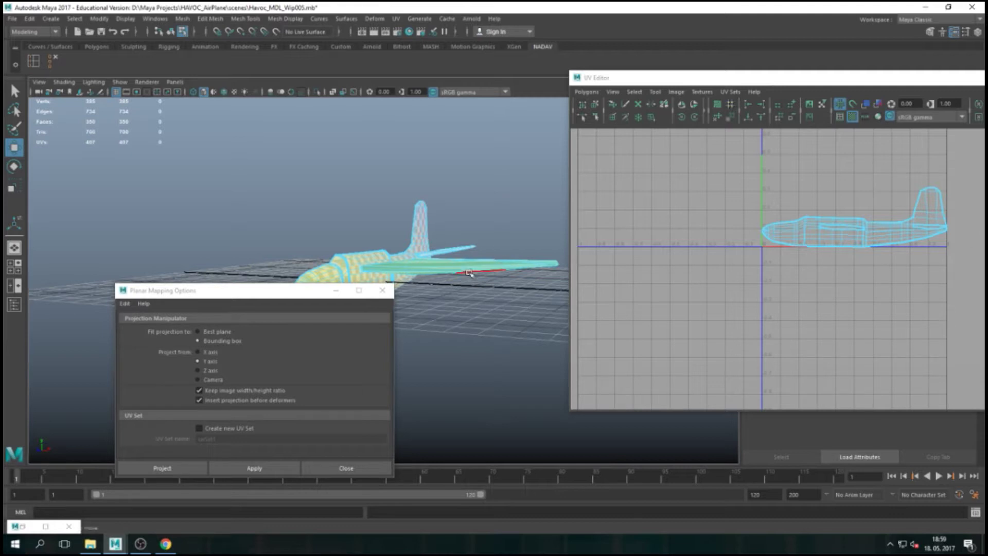
scroll(478, 291, "down", 3)
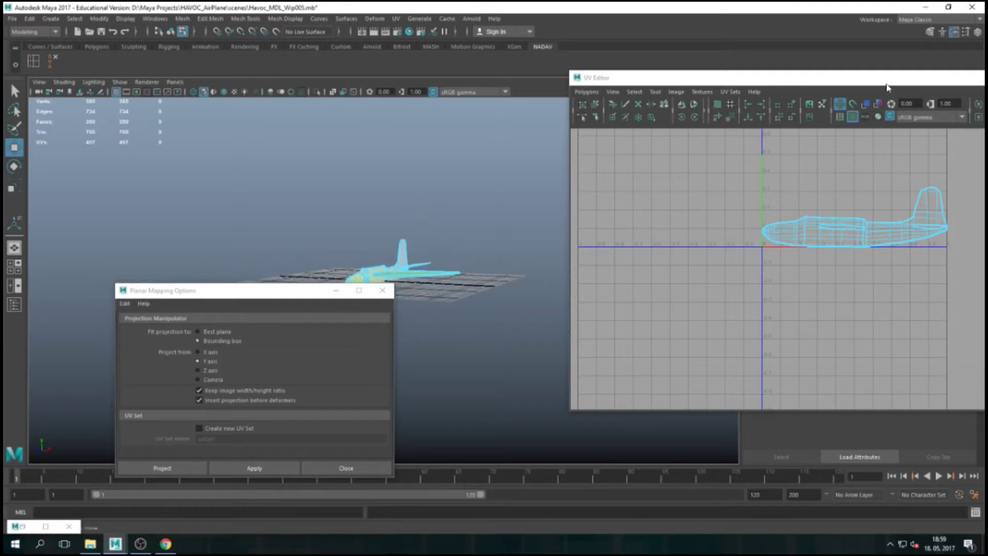
Select all faces of the wing through its small UV shell, the one lying farthest outside the 0–1 space
left_click_drag(886, 87, 586, 81)
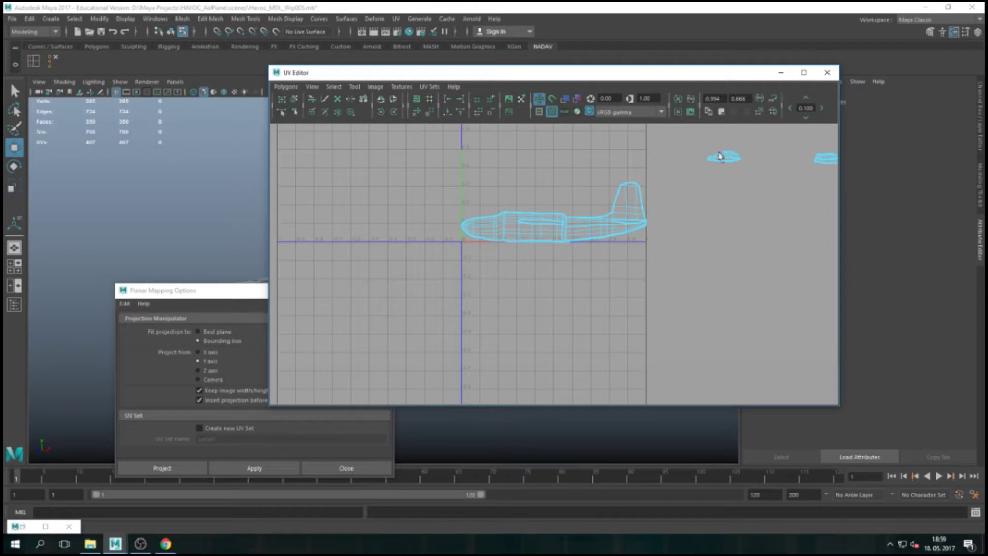
right_click_drag(728, 159, 732, 184)
left_click_drag(688, 137, 783, 218)
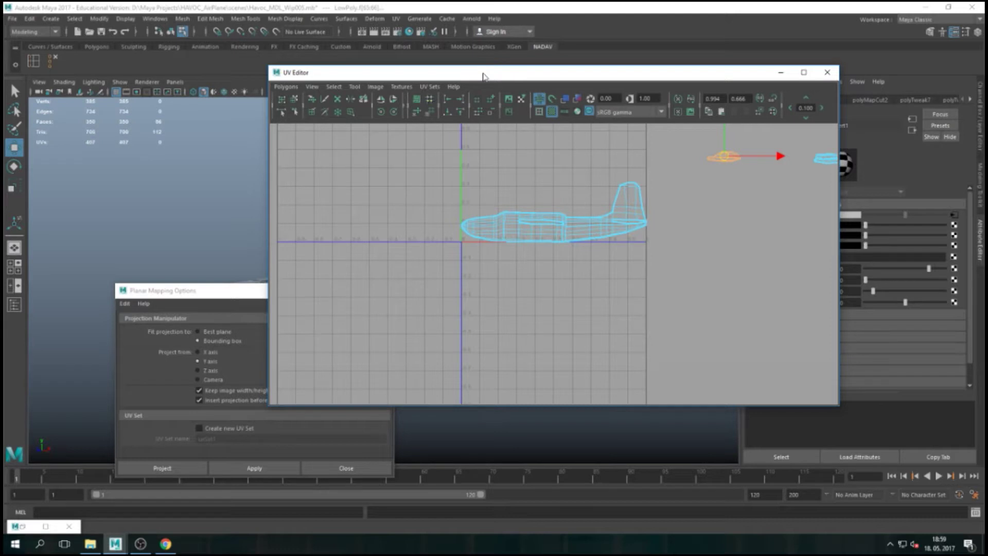
left_click_drag(482, 76, 662, 98)
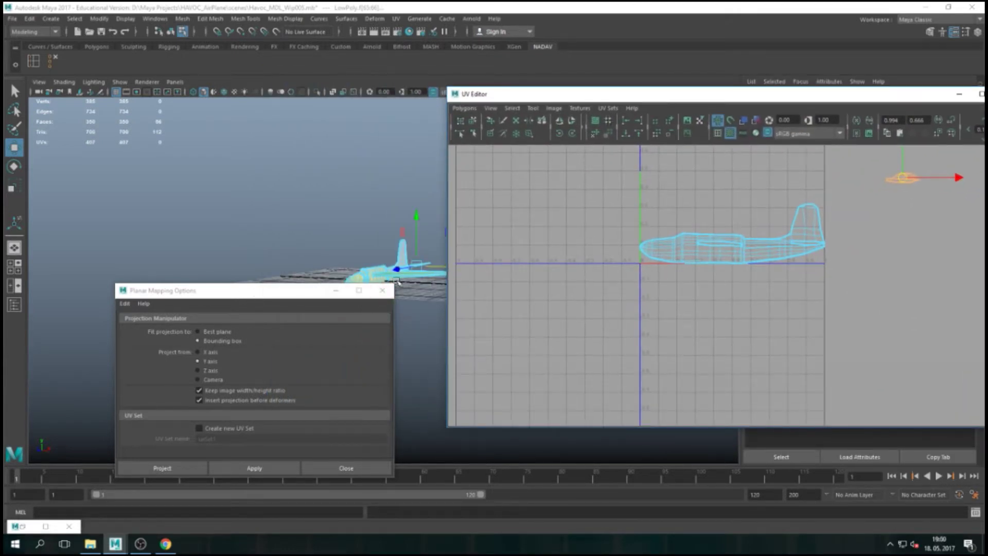
left_click_drag(274, 291, 177, 235)
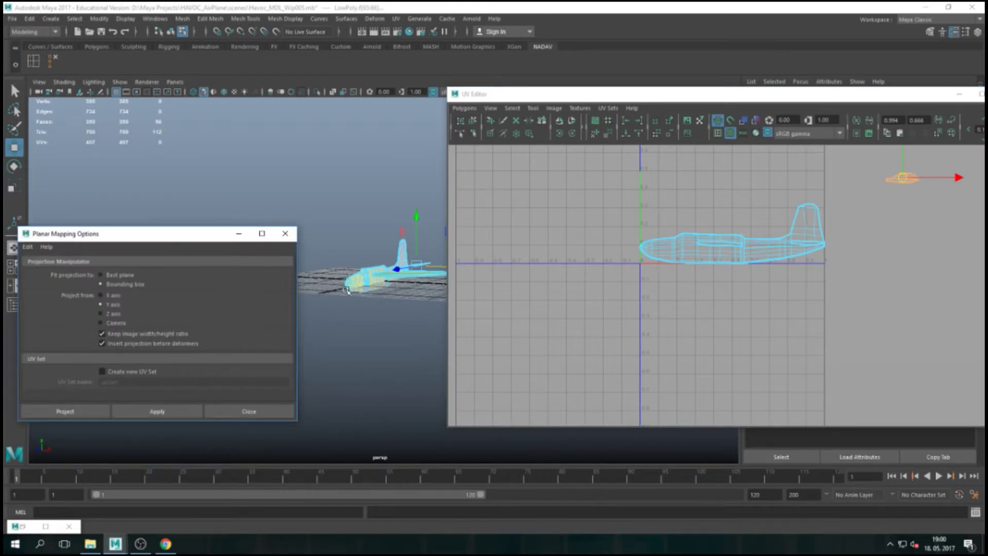
scroll(346, 291, "up", 5)
left_click_drag(423, 298, 411, 325, "alt")
middle_click_drag(927, 233, 699, 319, "alt")
left_click_drag(750, 205, 944, 326)
left_click_drag(355, 291, 398, 181, "alt")
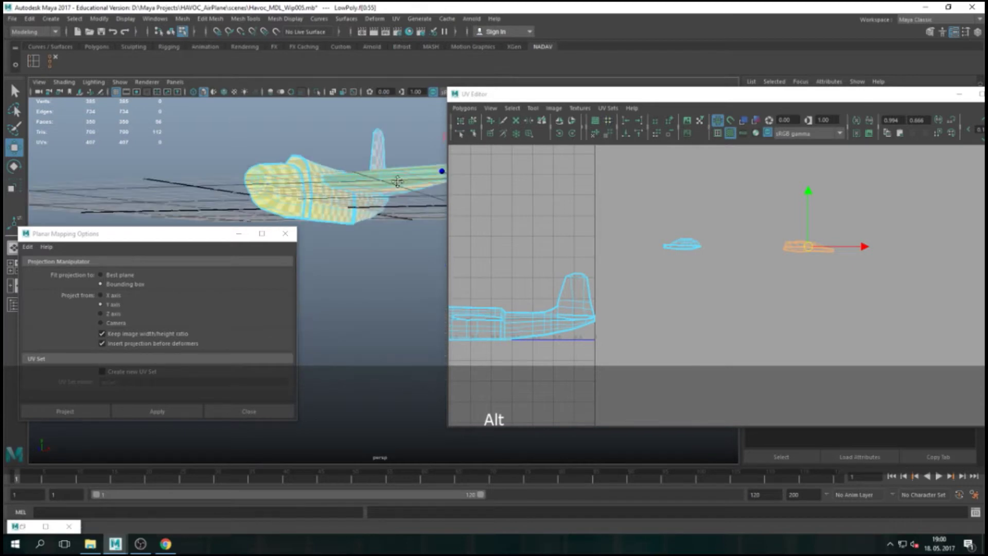
left_click_drag(556, 94, 657, 99)
left_click_drag(360, 134, 498, 175, "alt")
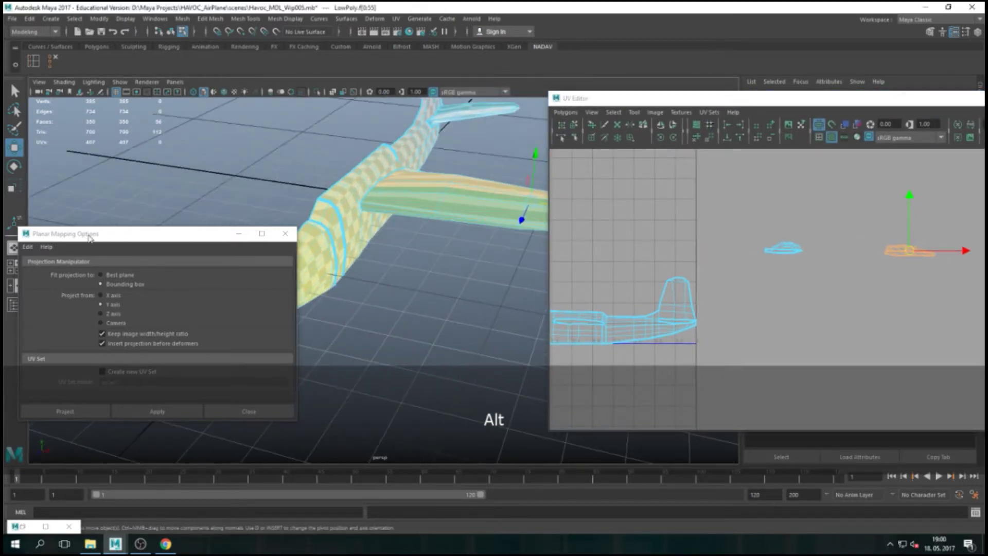
Apply a planar projection to the wing faces from the Y axis, fitted to the bounding box with the image width/height ratio kept
left_click(285, 233)
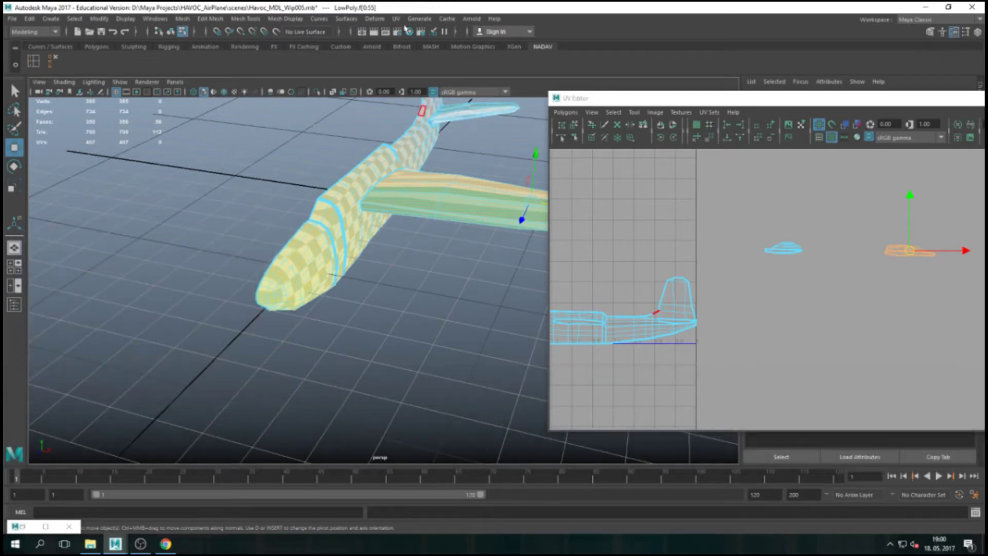
left_click(396, 19)
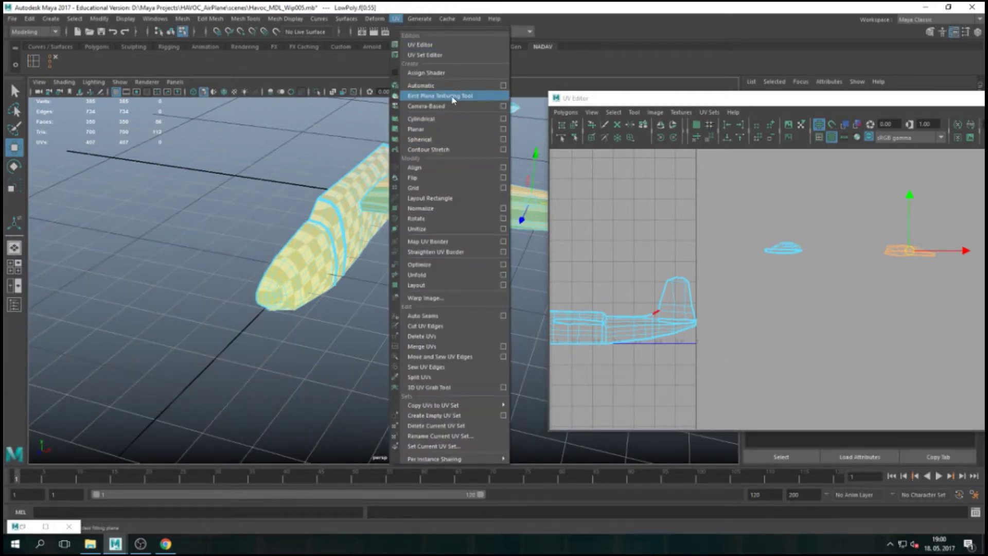
left_click(504, 129)
left_click_drag(138, 235, 157, 149)
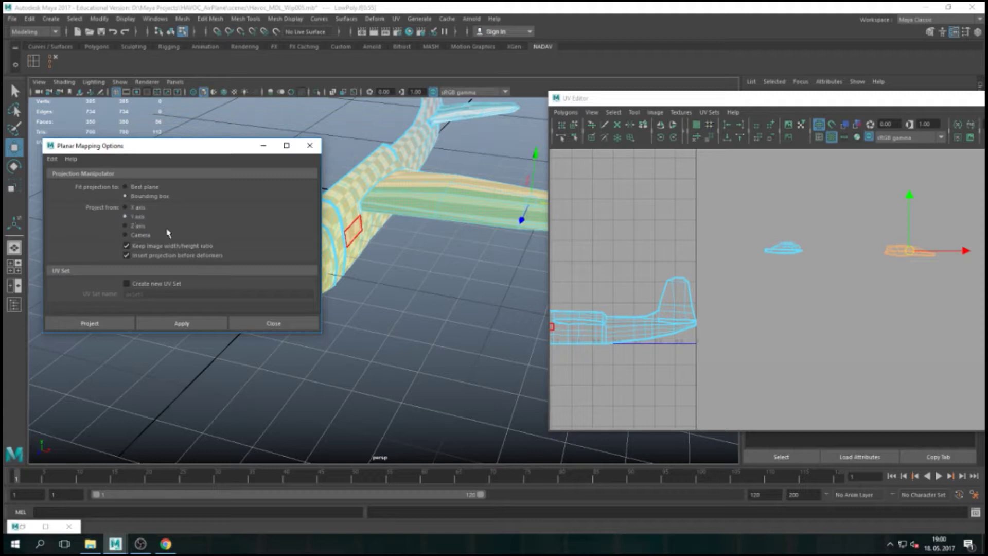
left_click(199, 326)
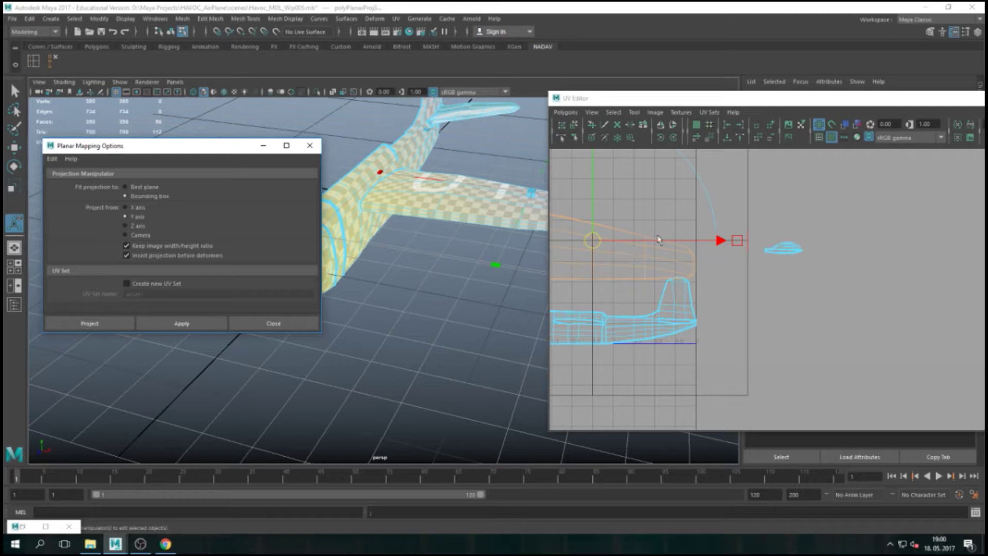
Move the fuselage's UV shell horizontally out of the 0–1 space so it clears the projected wing shell
scroll(640, 265, "down", 2)
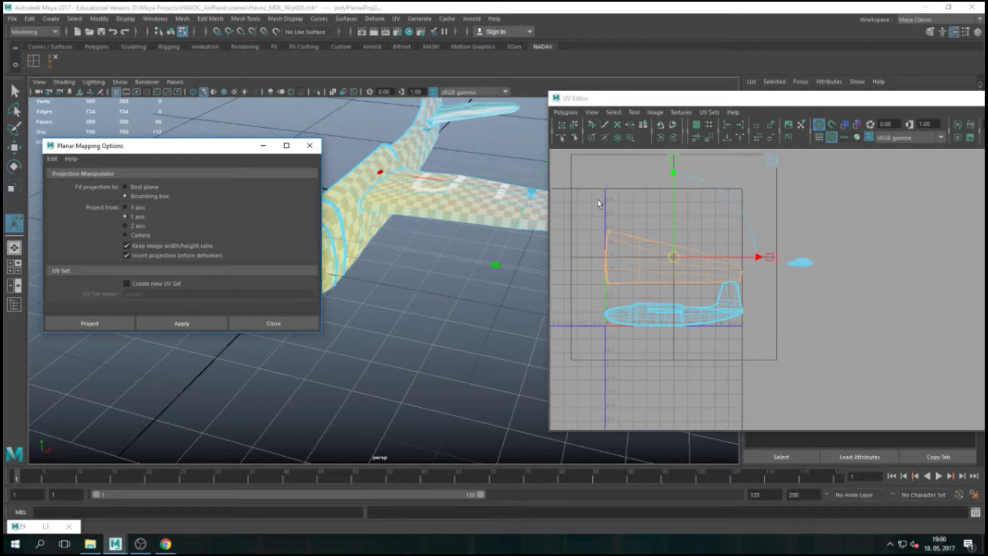
left_click_drag(759, 99, 555, 78)
left_click_drag(919, 187, 704, 187)
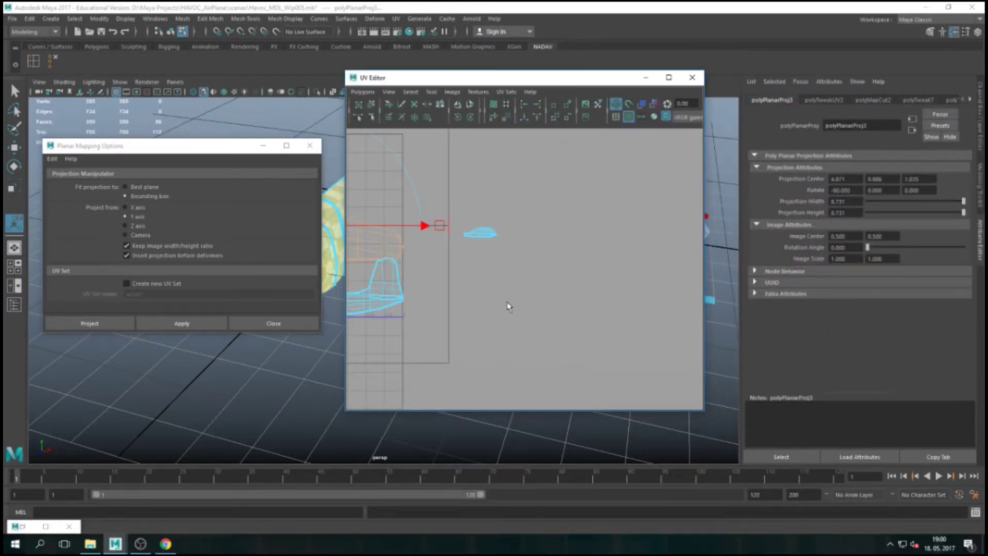
key("f")
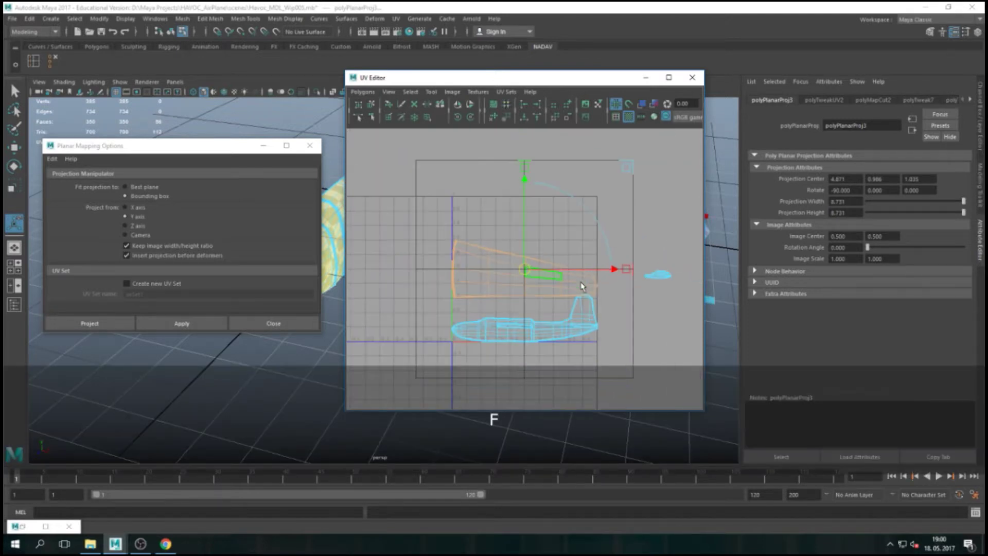
right_click_drag(535, 327, 619, 328)
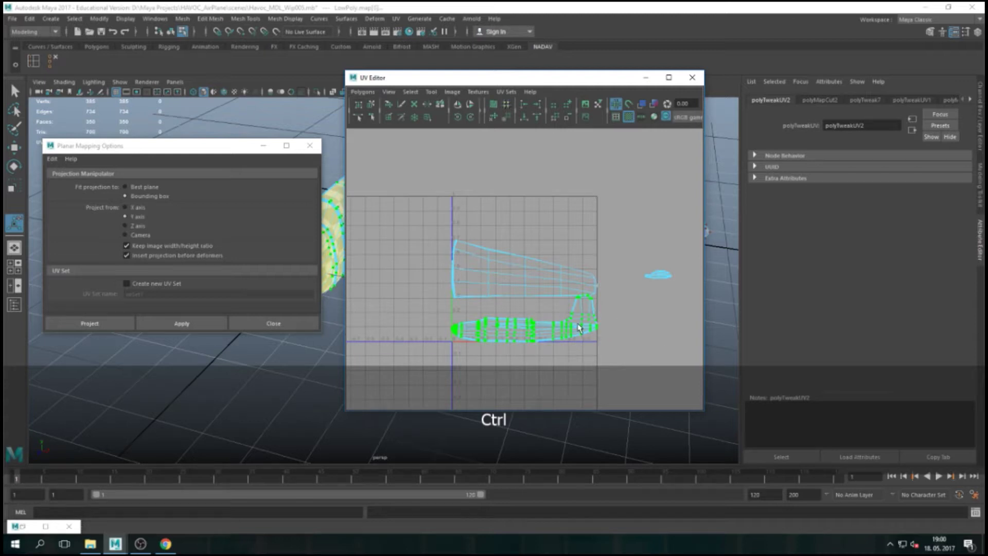
key("w")
left_click_drag(580, 320, 426, 320)
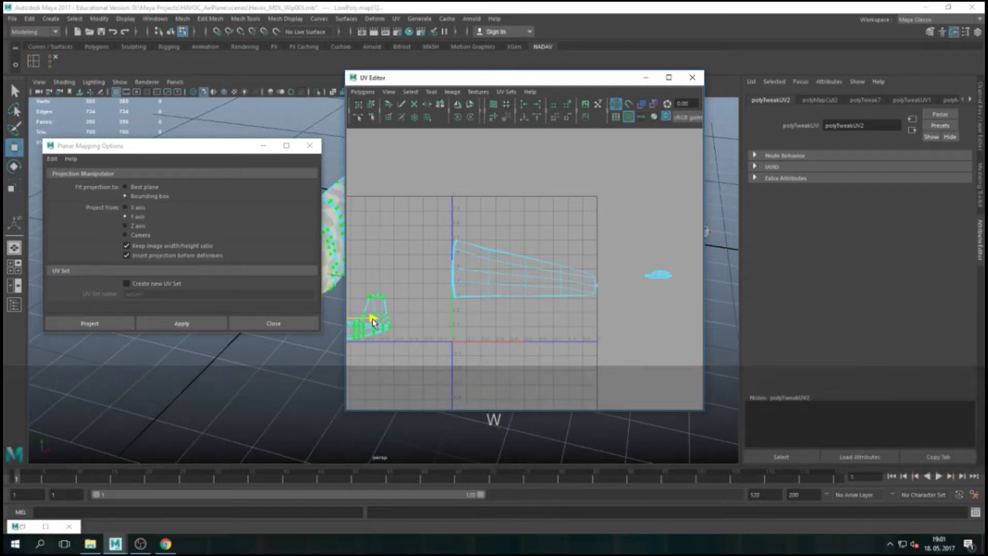
Select the UVs of the projected wing shell and examine the checker texture across the wing's upper surface and leading edge
left_click_drag(416, 207, 619, 341)
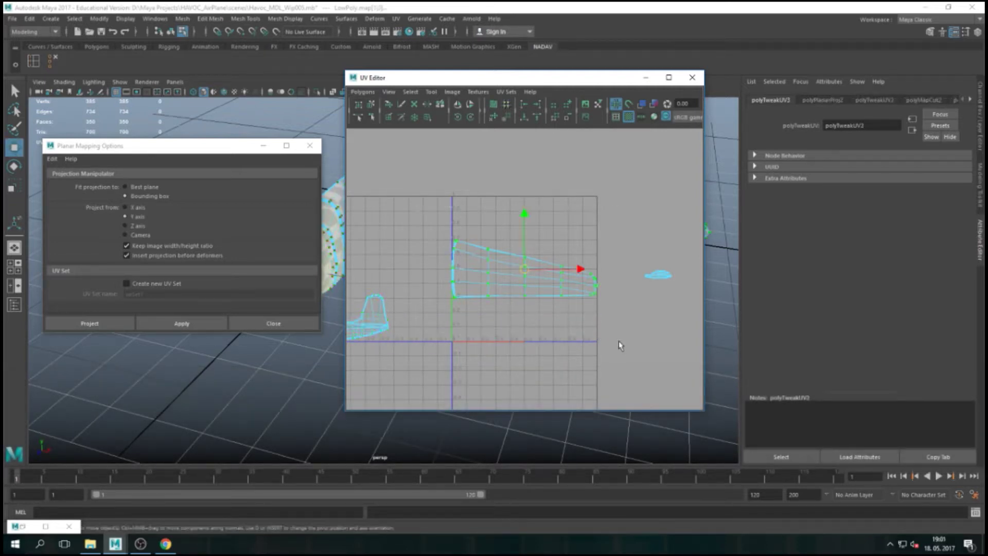
left_click_drag(475, 80, 676, 71)
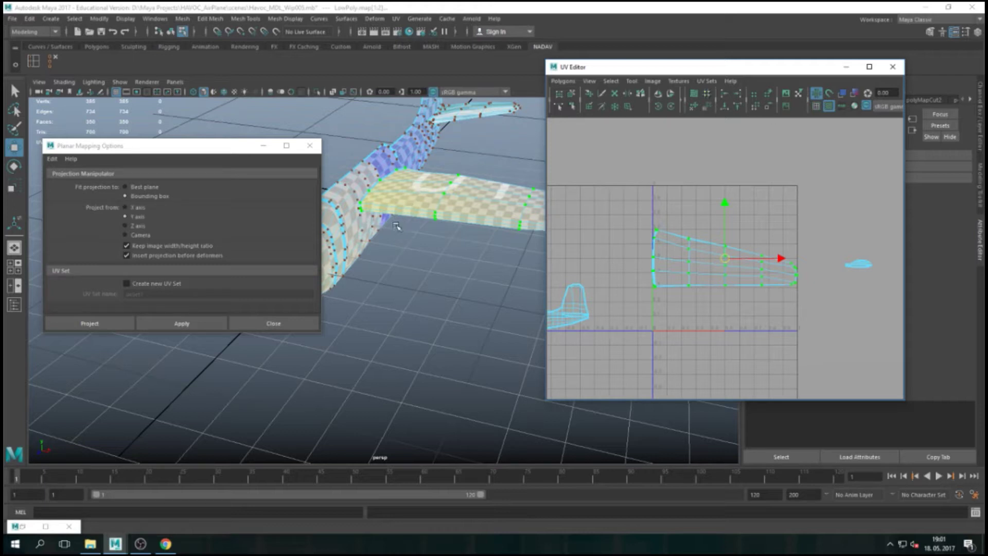
key("f")
key("bracketleft")
left_click_drag(475, 220, 387, 188, "alt")
left_click_drag(433, 165, 446, 265, "alt")
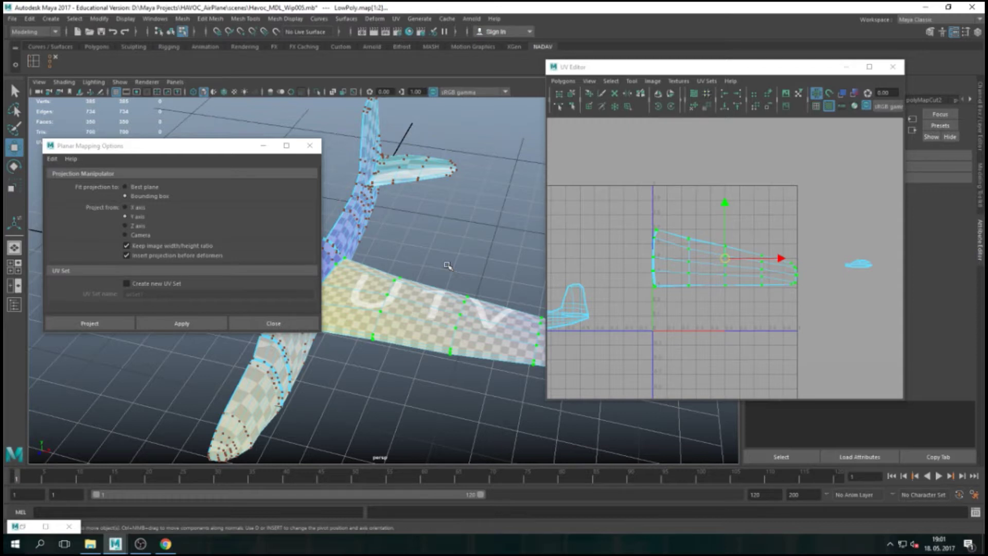
left_click_drag(438, 256, 426, 303, "alt")
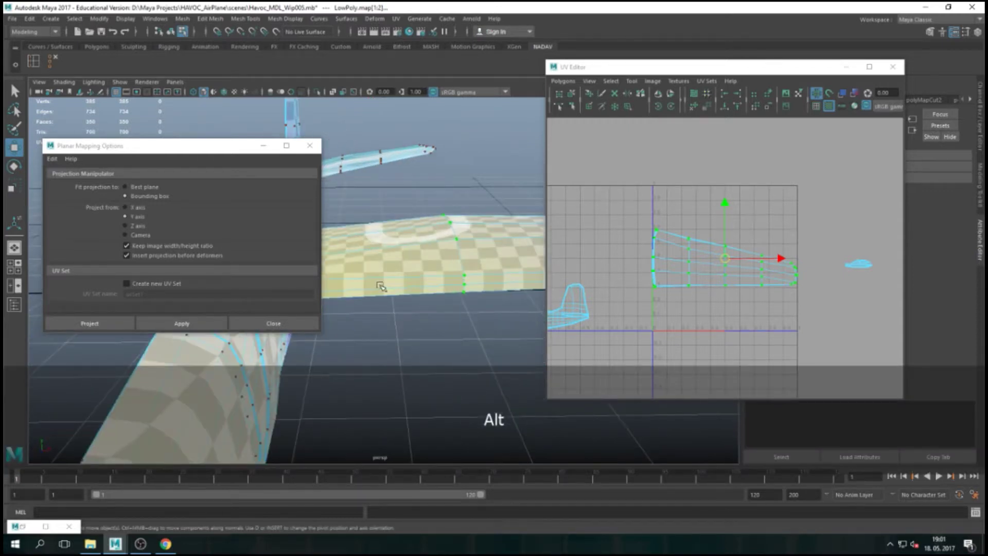
Select the edge loop running along the wing's leading edge, around the tip and back along the trailing edge
right_click_drag(405, 283, 402, 221)
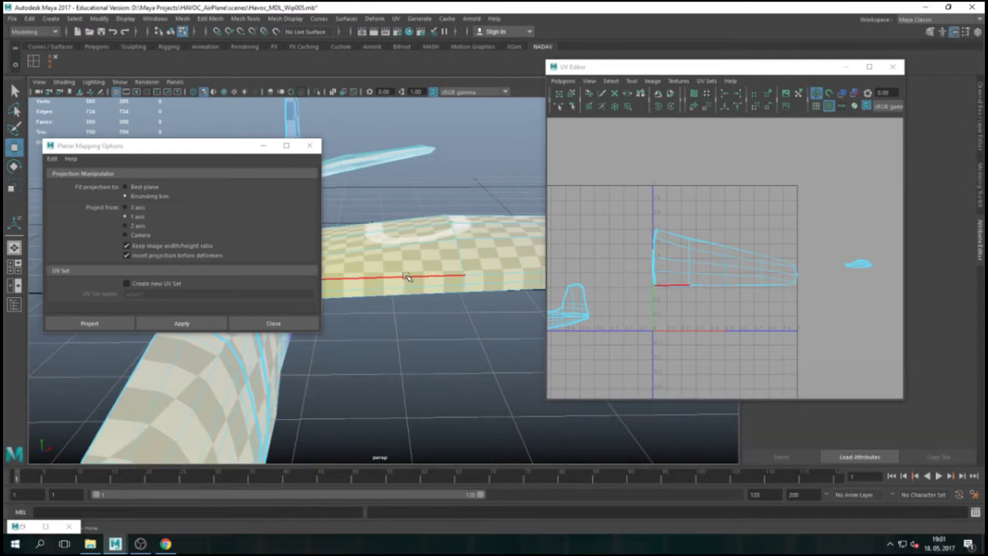
left_click(411, 287)
left_click_drag(448, 333, 375, 235, "alt")
left_click(263, 145)
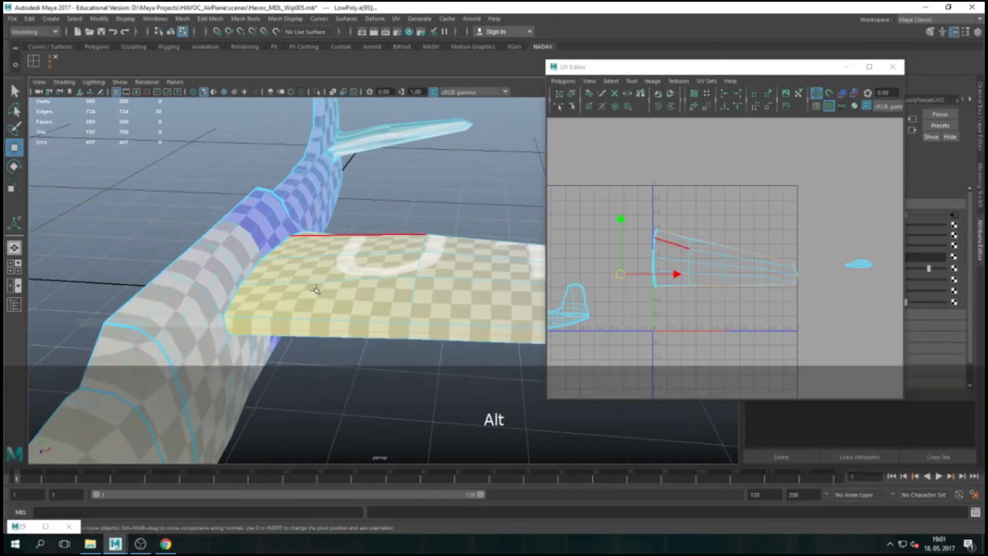
left_click_drag(309, 319, 298, 370, "alt")
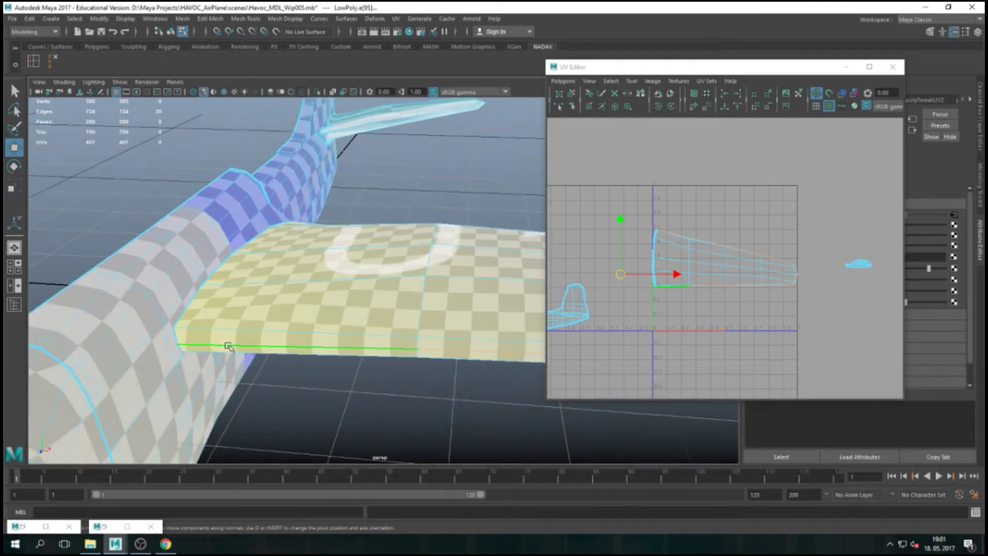
left_click(179, 340)
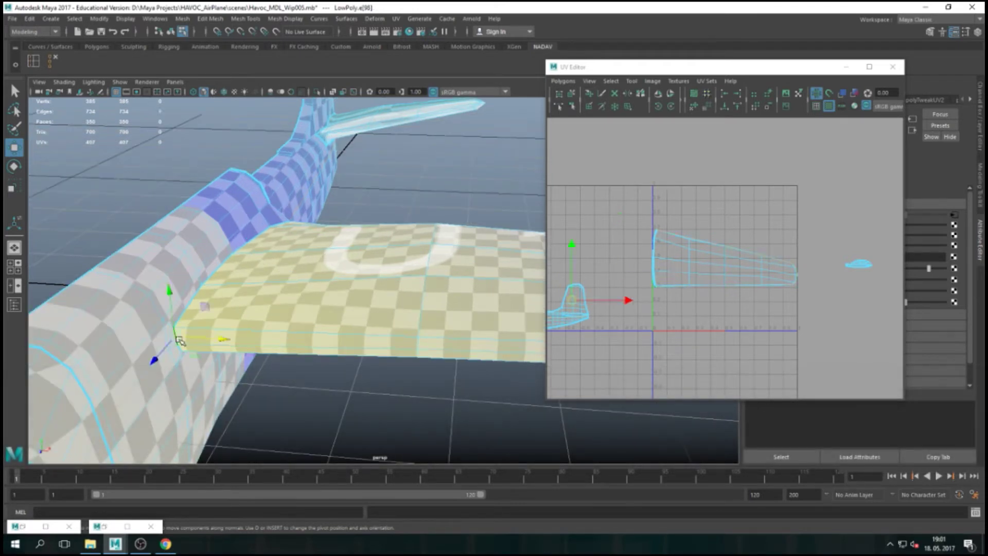
left_click(288, 349)
left_click_drag(381, 372, 287, 353, "alt")
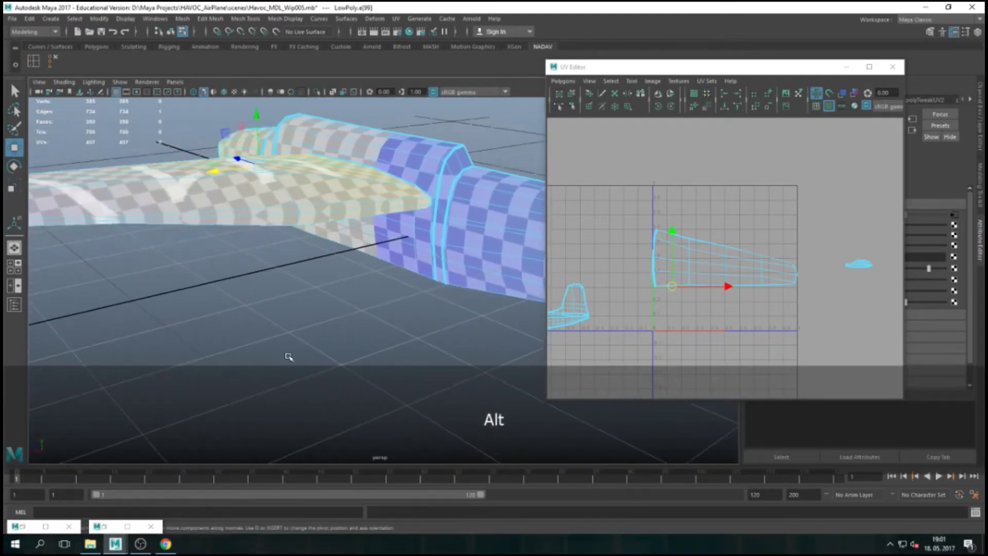
double_click(422, 206, "shift")
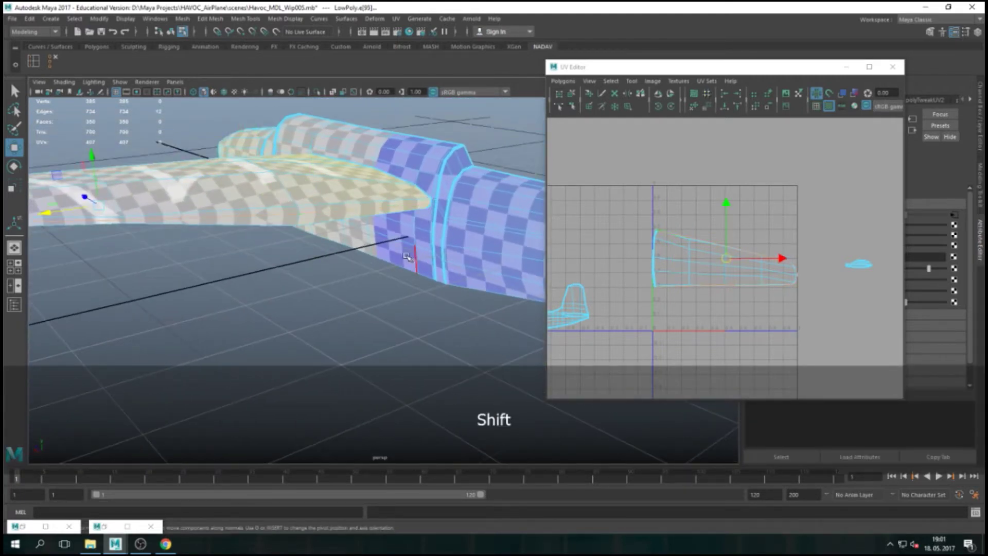
Check the selected edge loop at the wing root from both sides and cut the wing's UVs along it
left_click_drag(301, 250, 405, 250, "alt")
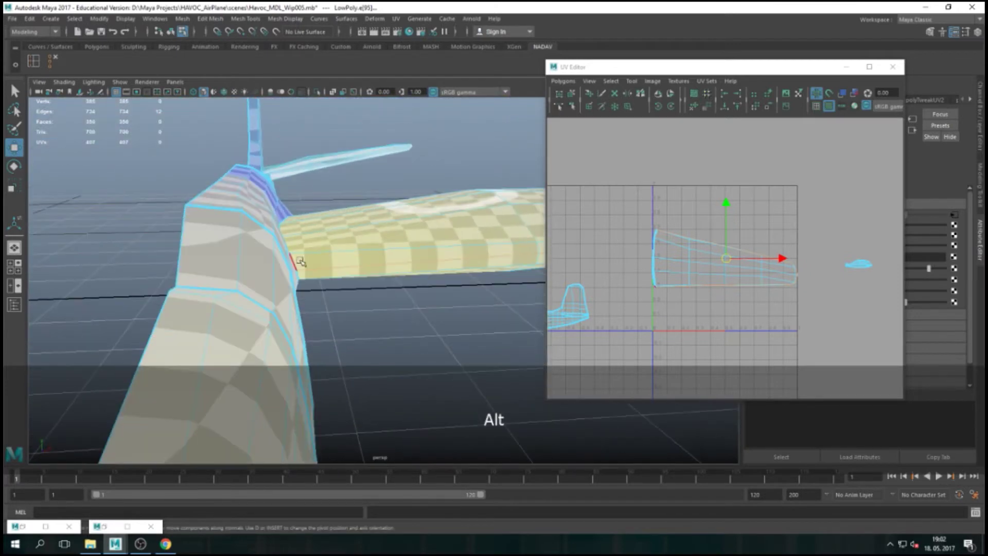
left_click_drag(320, 278, 213, 269, "alt")
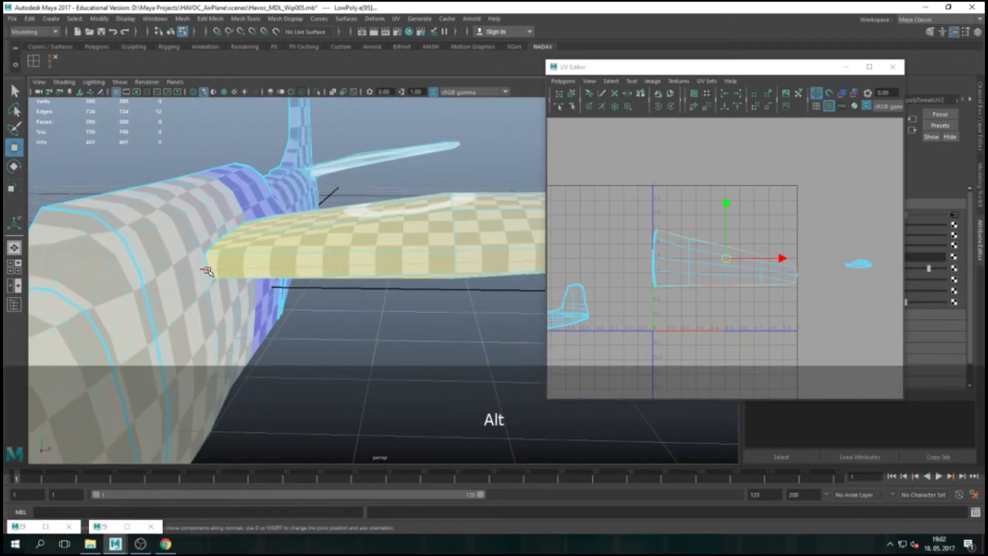
left_click_drag(211, 270, 211, 295, "alt")
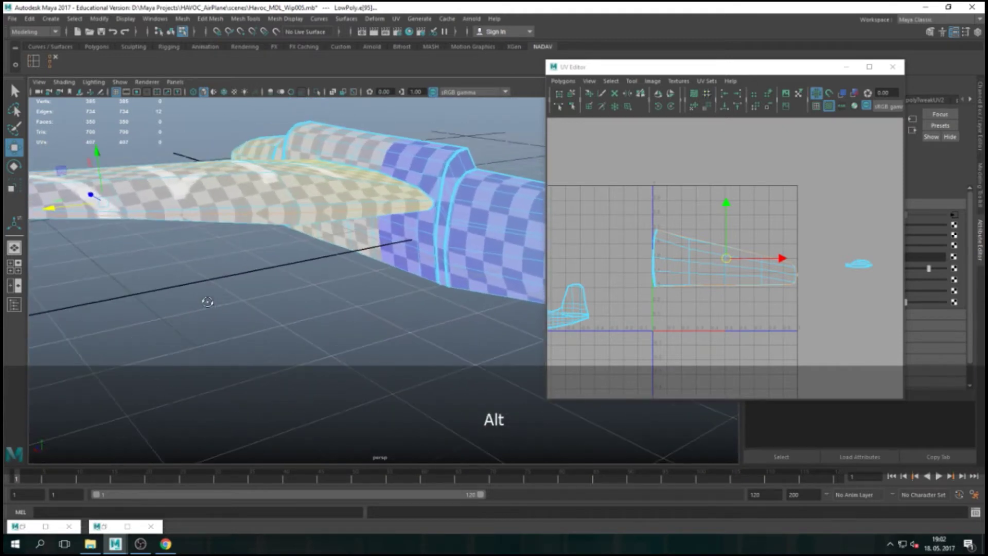
right_click_drag(436, 223, 372, 274, "alt")
left_click_drag(372, 274, 302, 287, "alt")
left_click(428, 261)
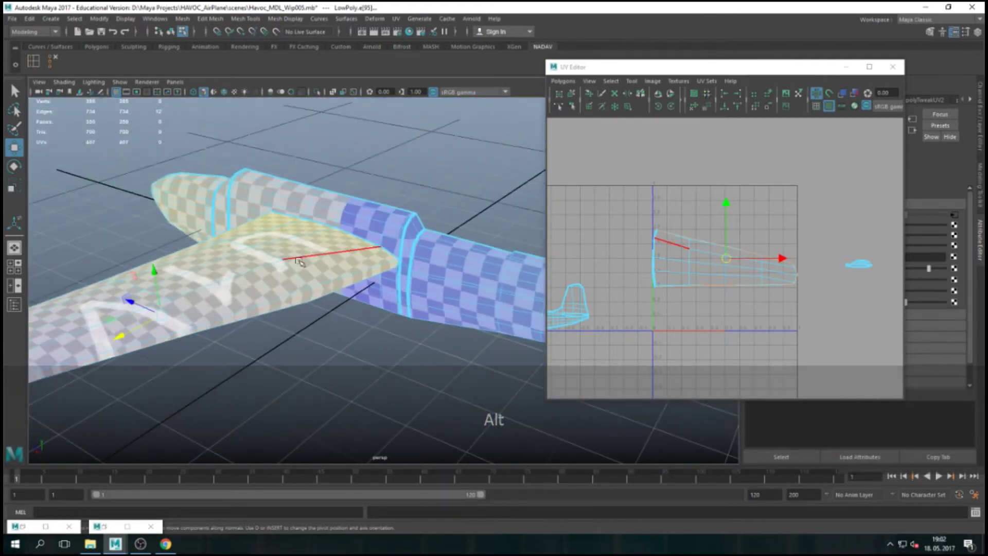
right_click_drag(302, 286, 297, 281, "alt")
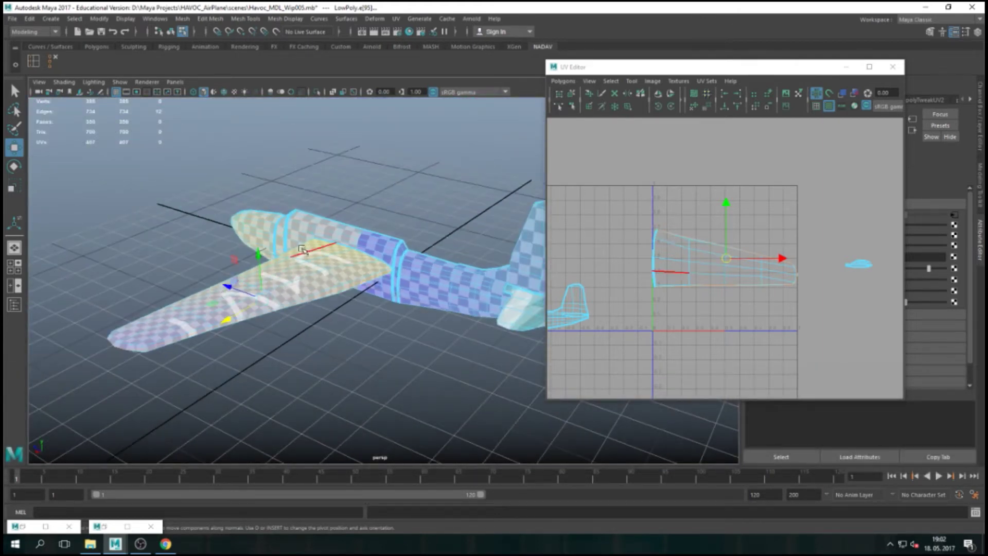
left_click_drag(228, 345, 334, 339, "alt")
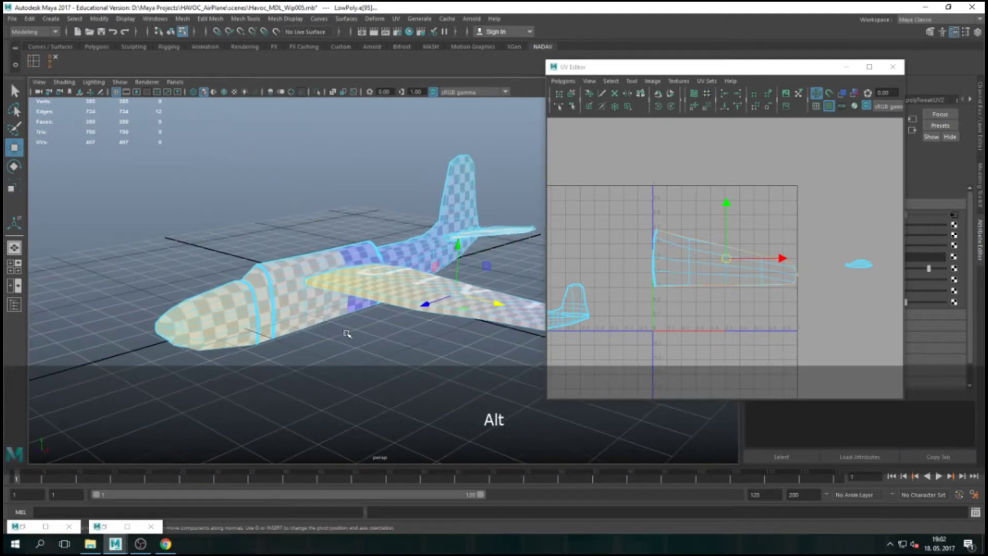
left_click_drag(743, 66, 620, 61)
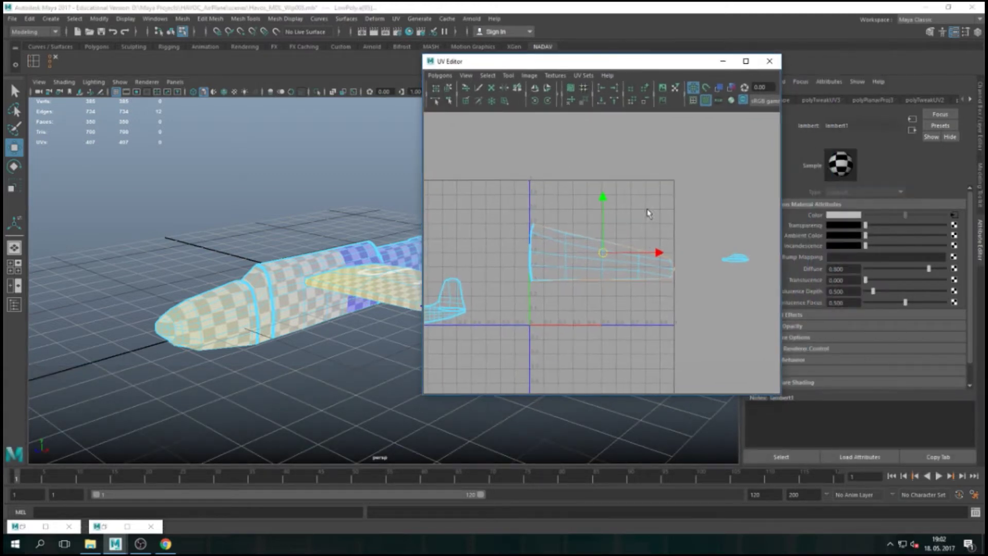
right_click_drag(623, 219, 580, 218, "shift")
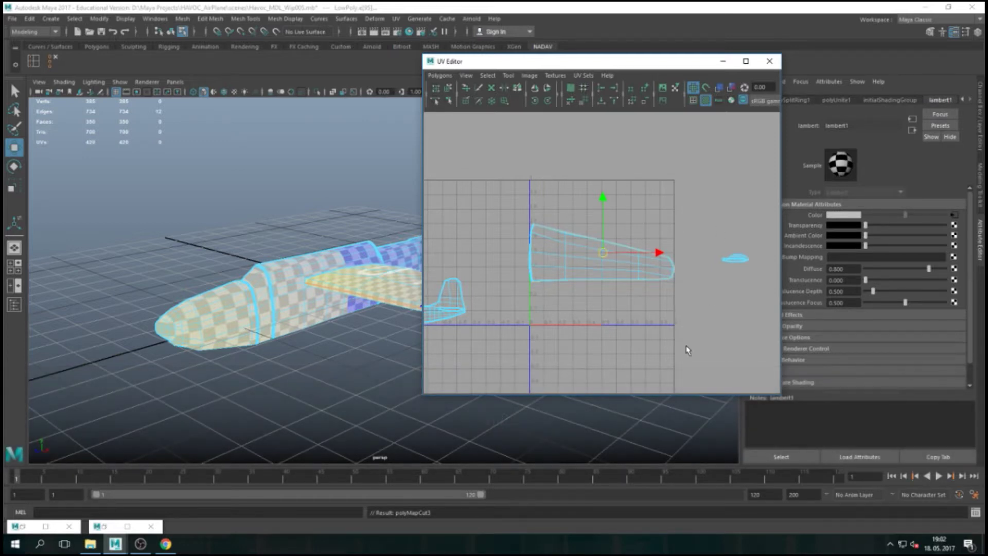
Examine the wing's leading and trailing edges near the root from both sides, selecting individual edges to locate them in the UV layout
scroll(228, 299, "up", 5)
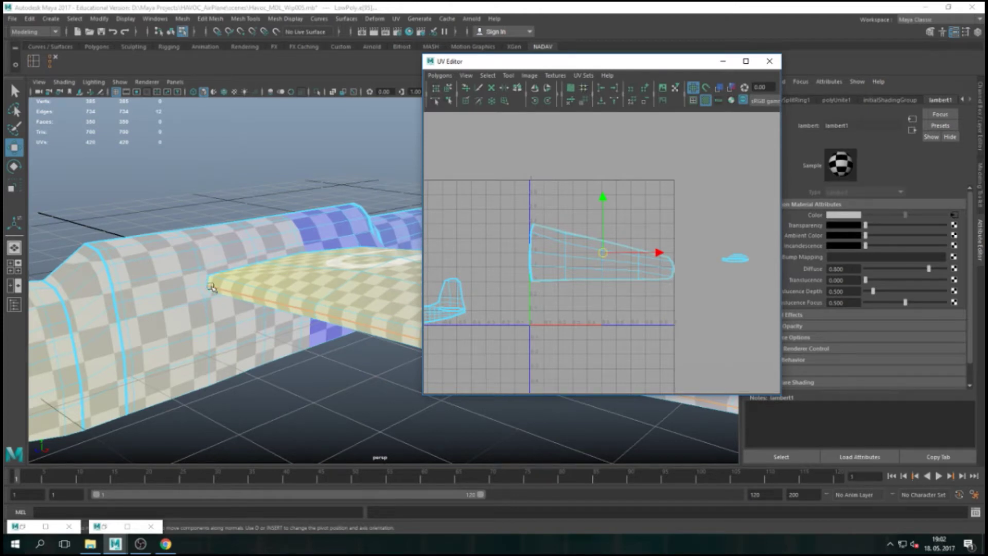
left_click(213, 288)
right_click_drag(221, 249, 217, 212)
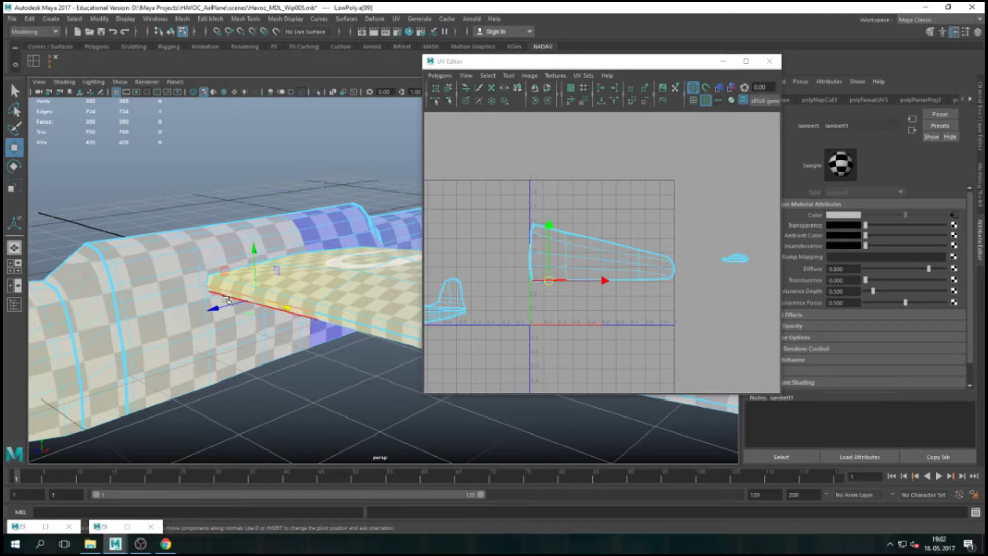
left_click_drag(237, 340, 387, 262, "alt")
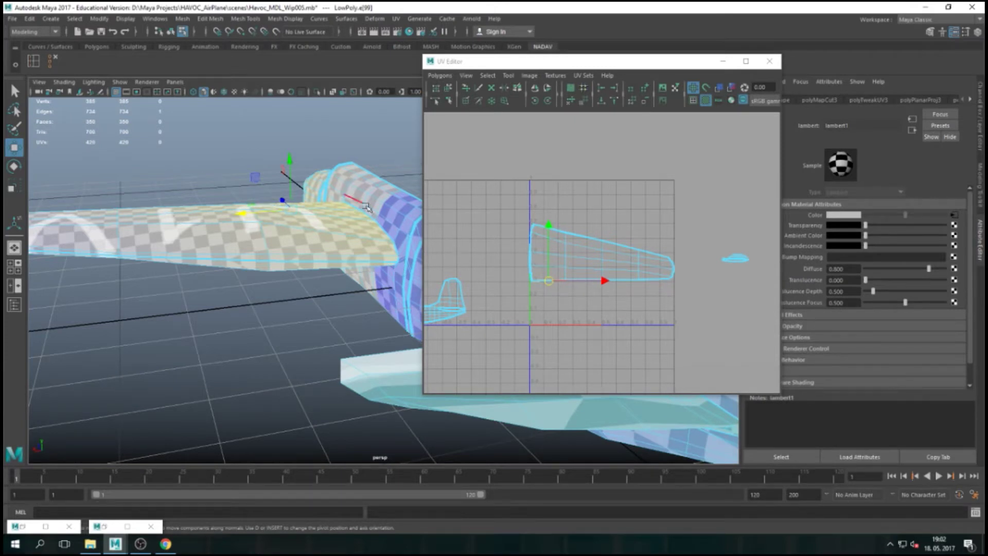
double_click(330, 264)
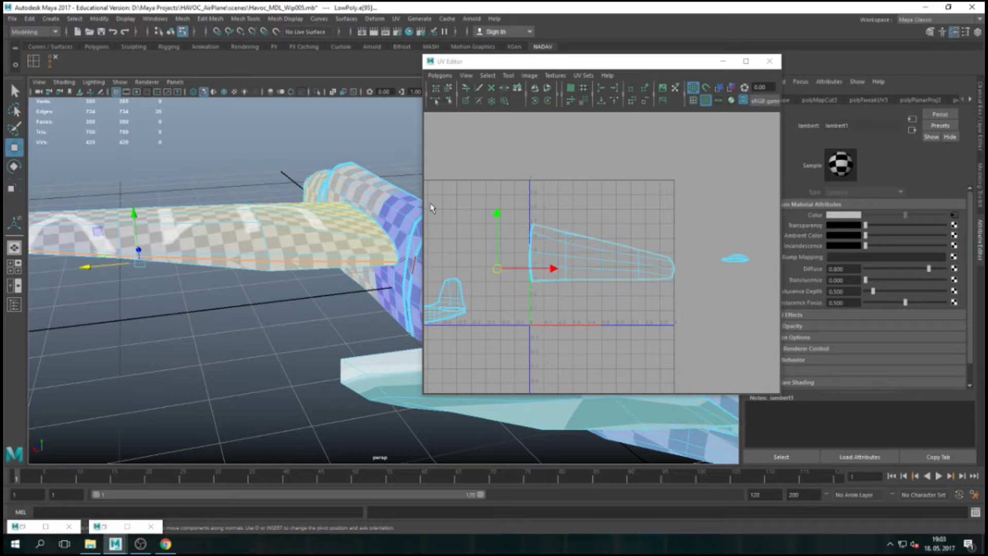
left_click_drag(329, 283, 400, 276, "alt")
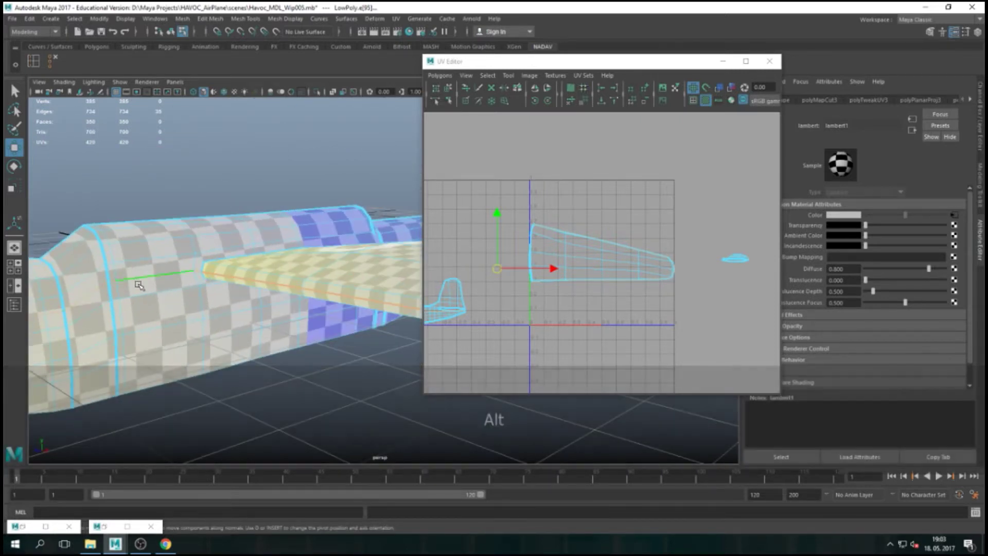
left_click(218, 274)
left_click_drag(218, 274, 350, 270, "alt")
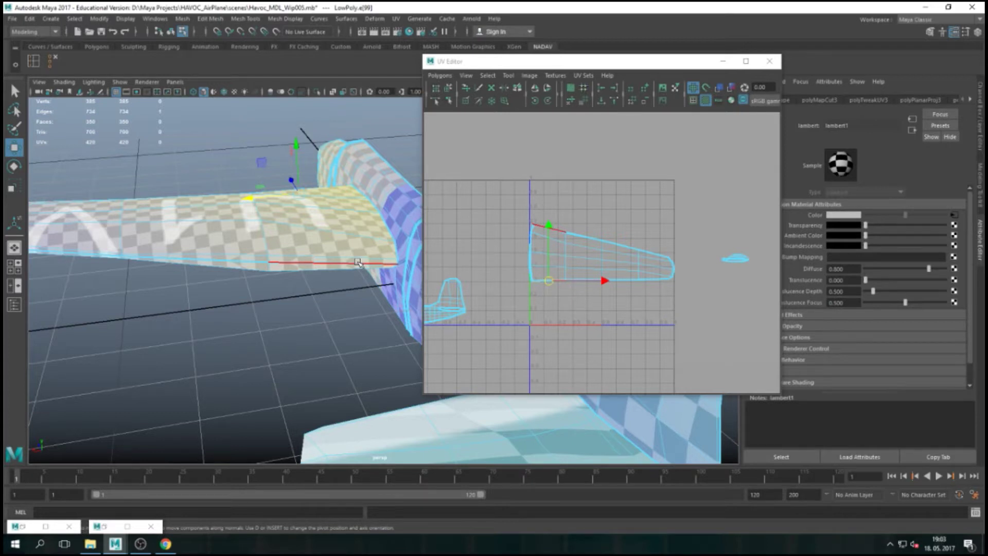
Reselect the seam edge loop around the wing and check its course along the leading and trailing edges
left_click_drag(252, 267, 203, 326, "alt")
left_click(268, 315)
double_click(211, 327, "shift")
left_click(236, 364, "shift")
left_click(97, 350, "shift")
left_click(249, 297, "shift")
double_click(249, 298, "shift")
left_click_drag(360, 329, 199, 337, "alt")
left_click(307, 323, "shift")
double_click(308, 319, "shift")
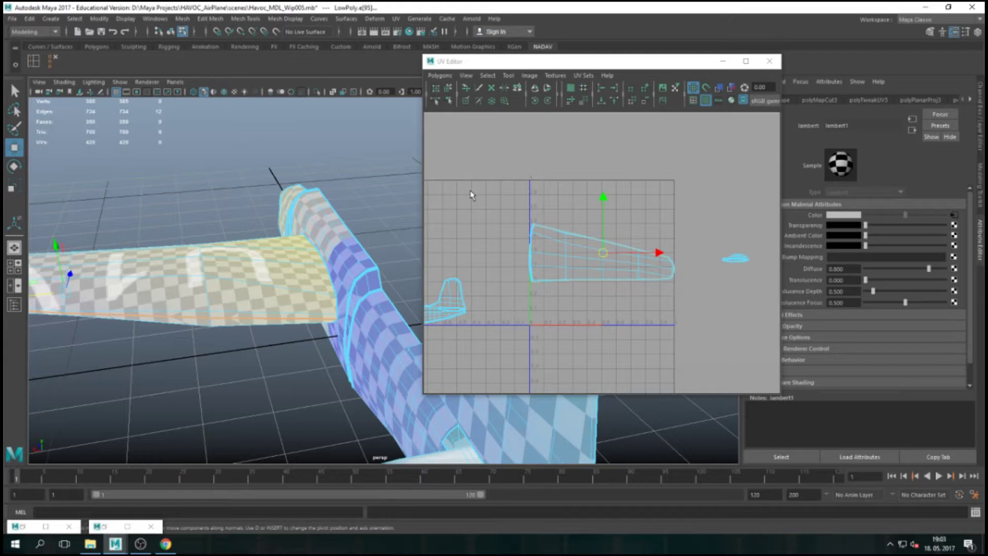
Select all UVs of one wing half's shell and move it straight up, clear of the other half
left_click(571, 257)
right_click_drag(573, 258, 615, 257)
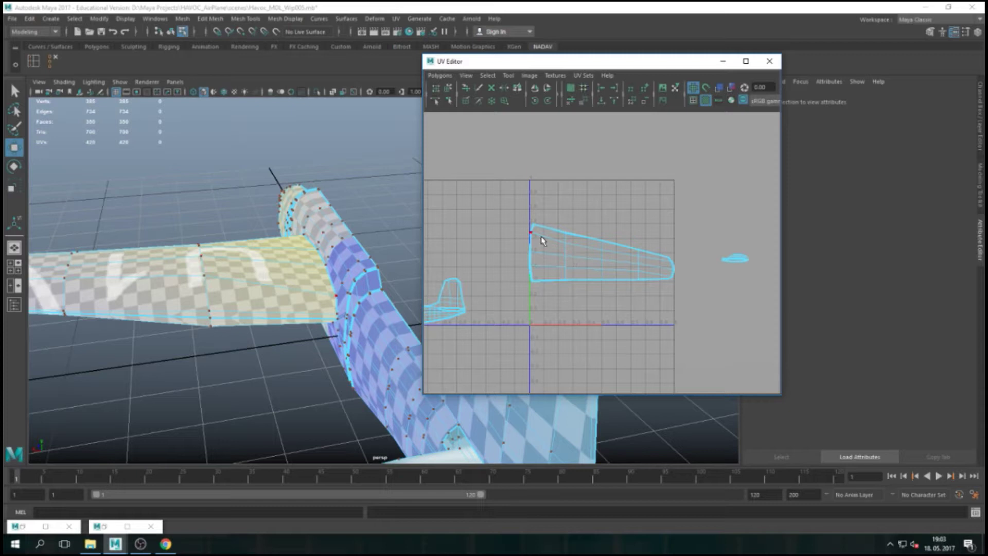
left_click(566, 257)
key("w")
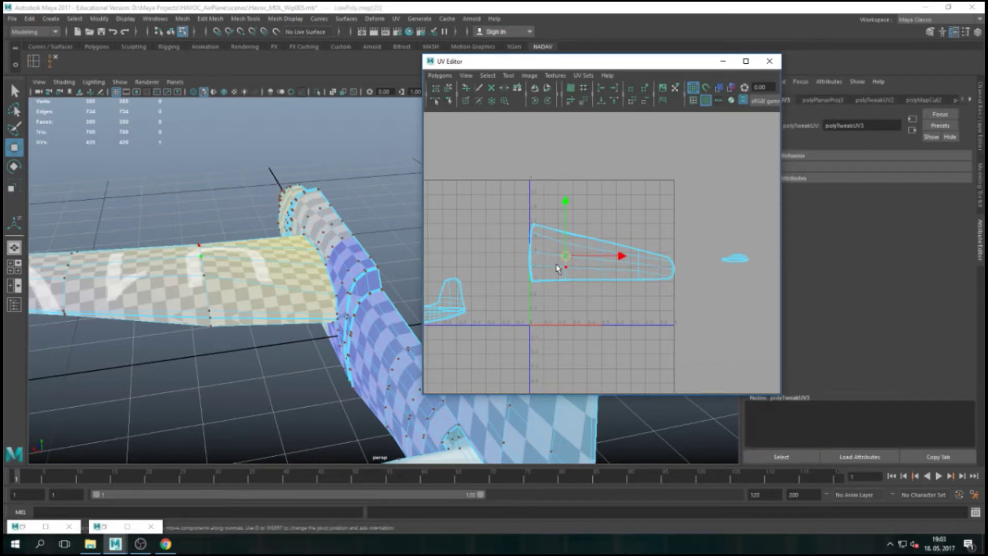
right_click_drag(583, 242, 612, 229, "ctrl")
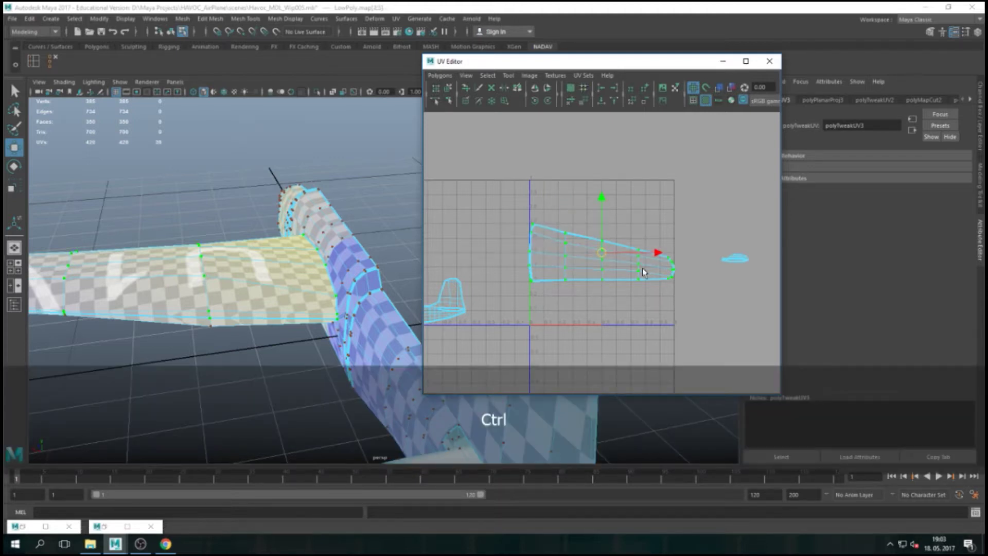
left_click_drag(602, 200, 612, 125)
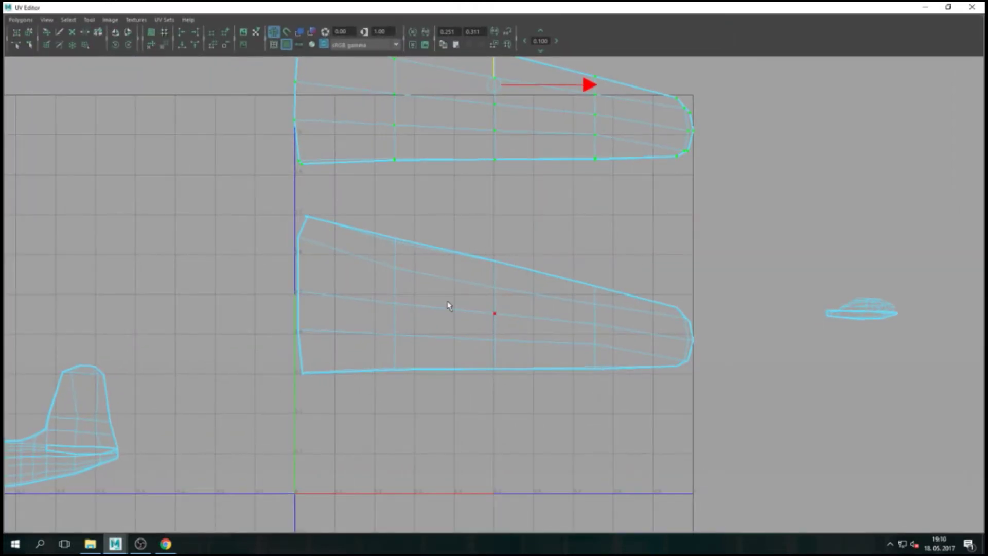
Preview the shaded UV display, switch to the UV distortion display, and place the restored UV Editor window beside the wing
scroll(447, 320, "down", 4)
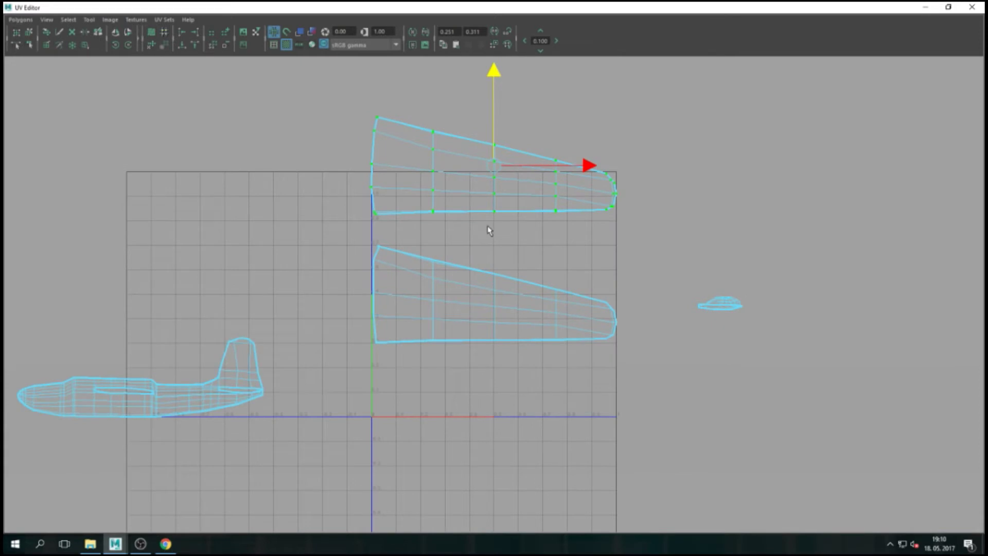
middle_click_drag(479, 234, 505, 161, "alt")
scroll(505, 161, "down", 2)
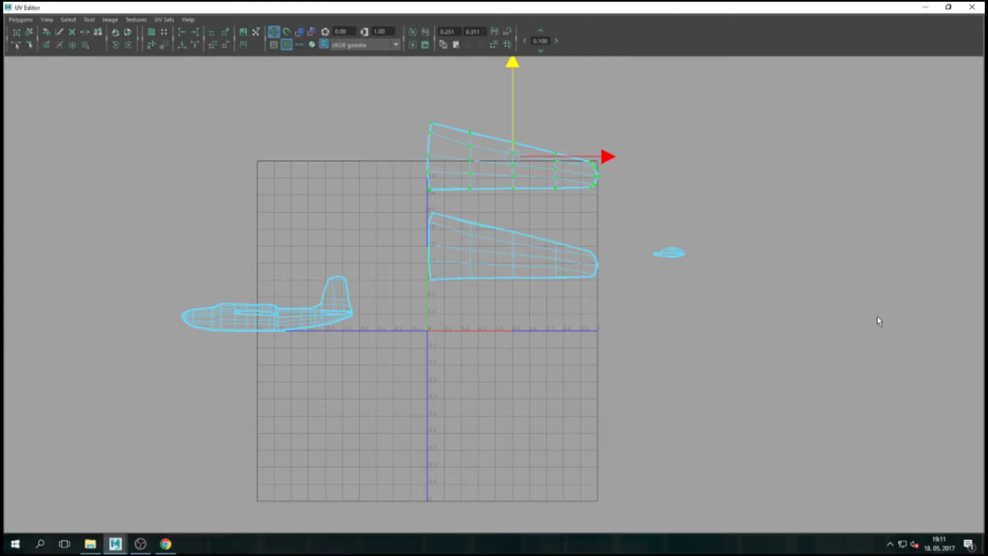
left_click(300, 33)
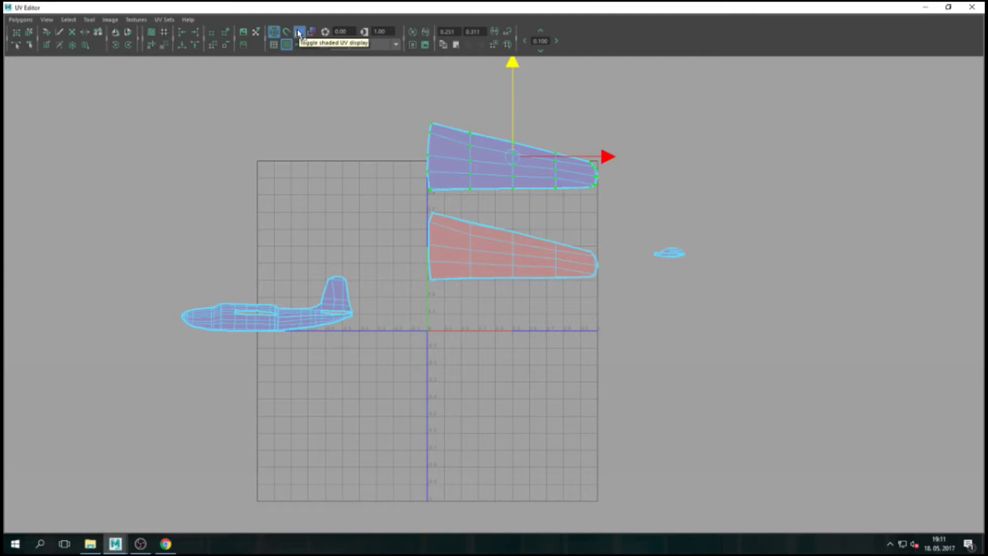
left_click(299, 32)
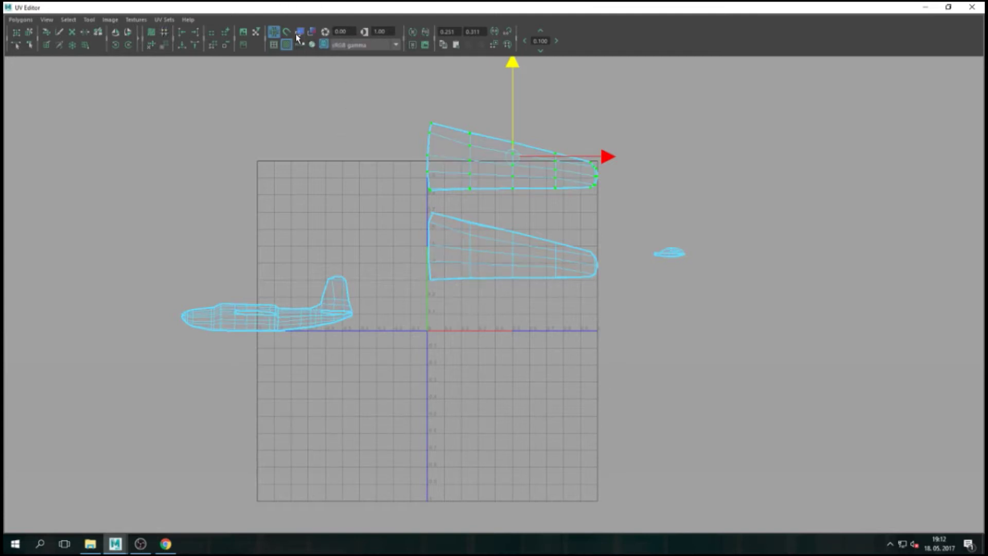
left_click(311, 32)
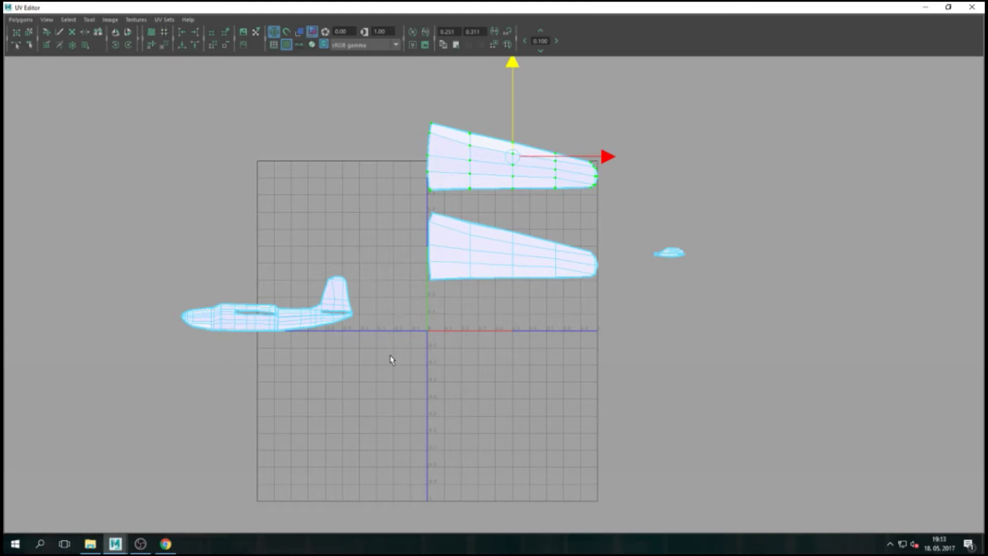
left_click(949, 7)
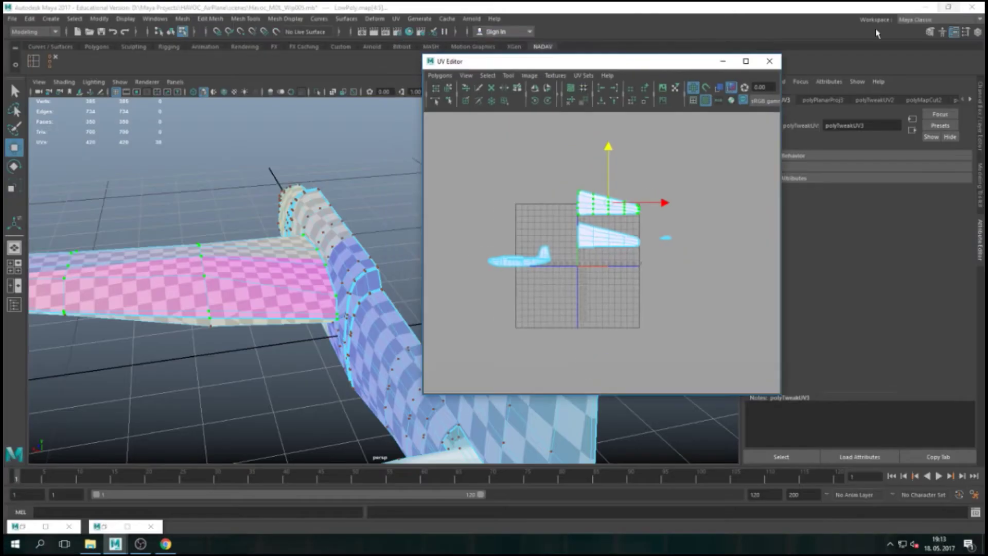
left_click_drag(574, 66, 642, 67)
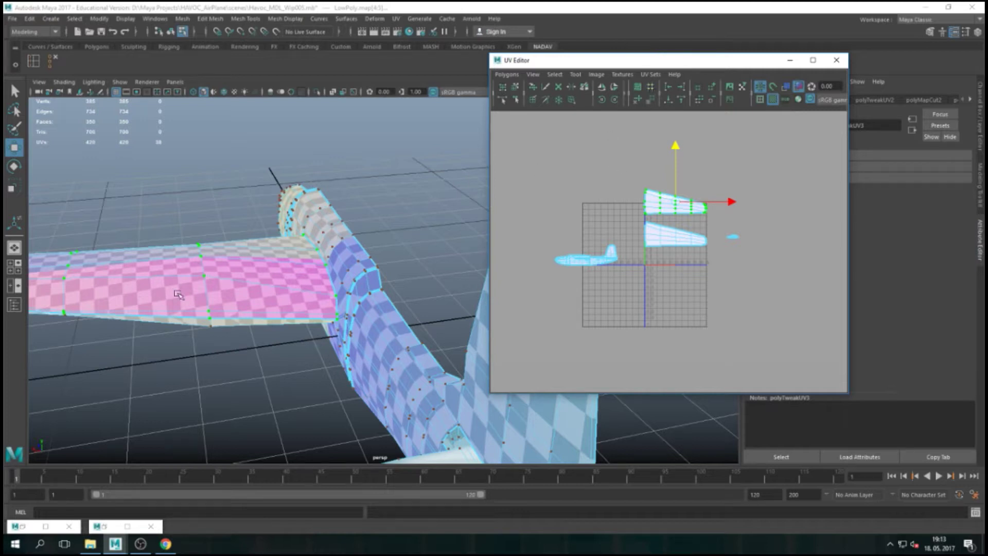
Try moving one interior UV of the upper wing shell far down, examine the checker stretching on the wing, and undo the move
left_click(203, 256)
left_click(208, 268)
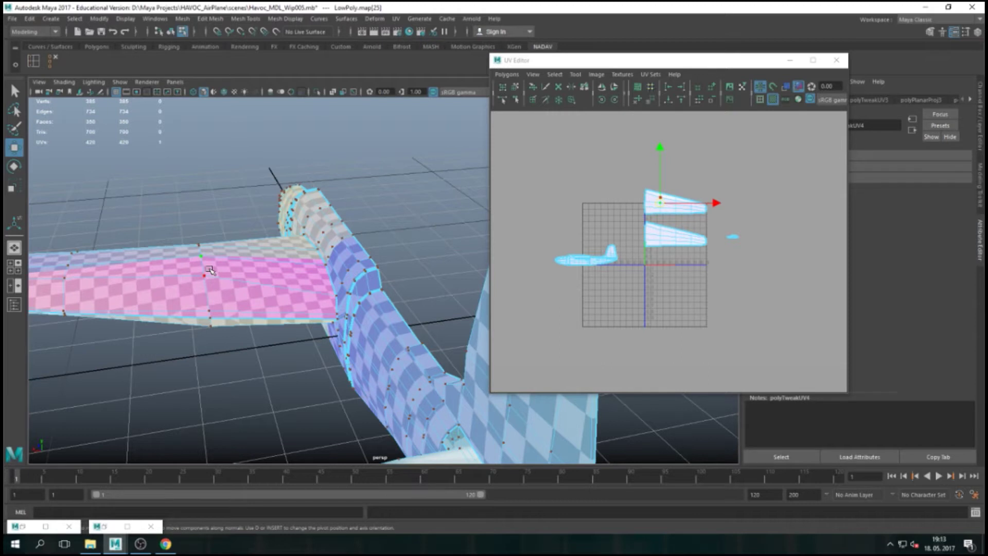
key("w")
key("w")
left_click_drag(661, 150, 647, 255)
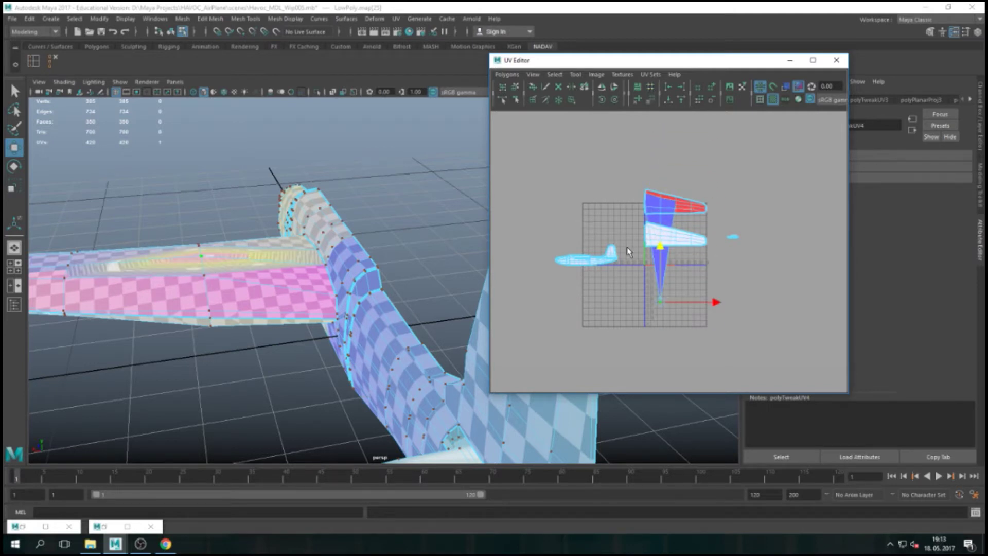
scroll(272, 255, "up", 2)
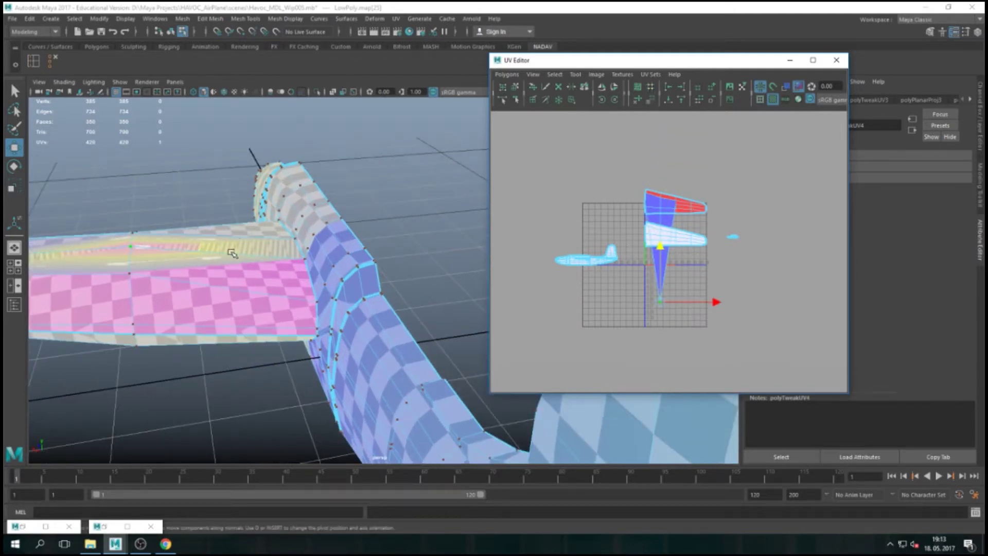
right_click_drag(196, 251, 272, 271, "alt")
key("f")
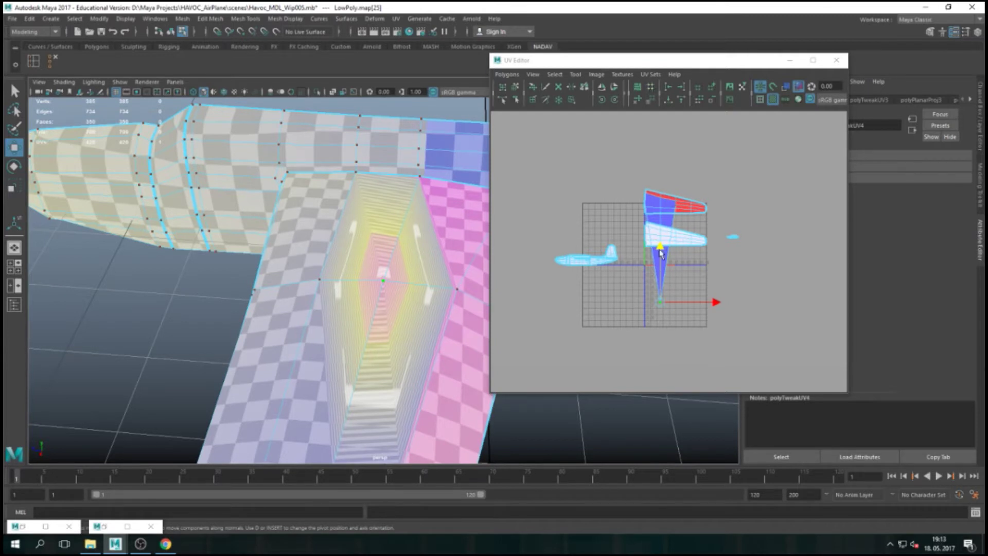
key("ctrl+y")
key("ctrl+z")
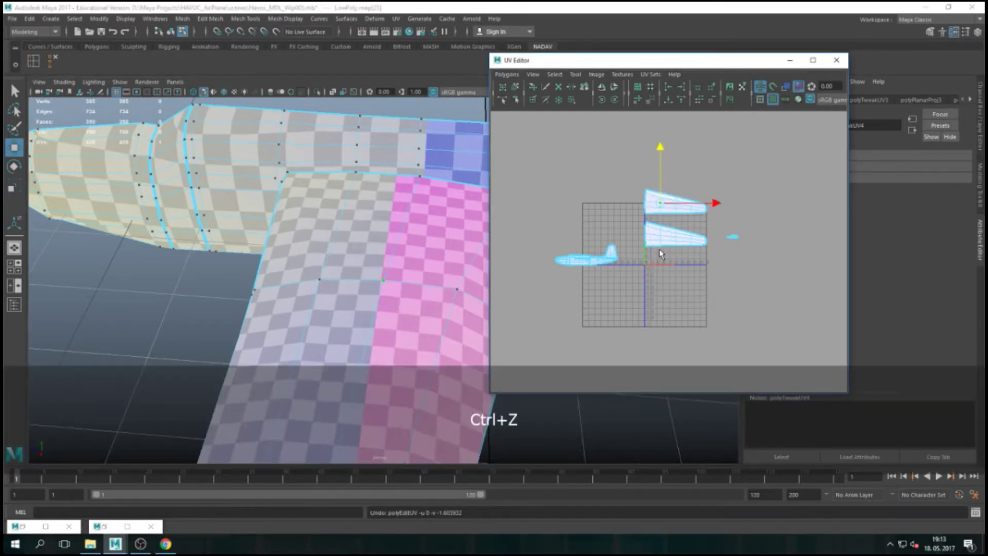
Replace the distortion display with the shaded UV display to reveal the orientation of the two wing shells
scroll(661, 257, "up", 5)
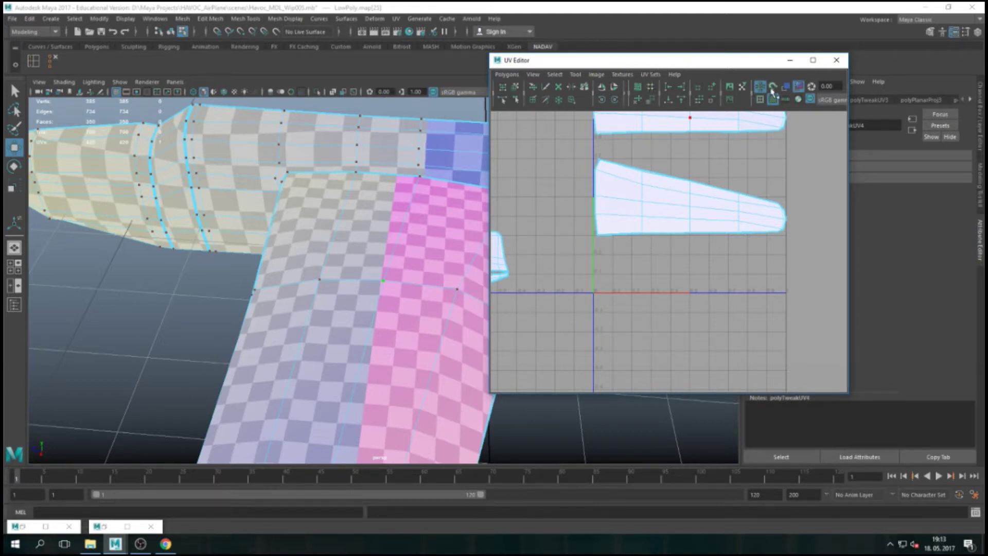
left_click(787, 87)
left_click(787, 88)
scroll(653, 221, "down", 5)
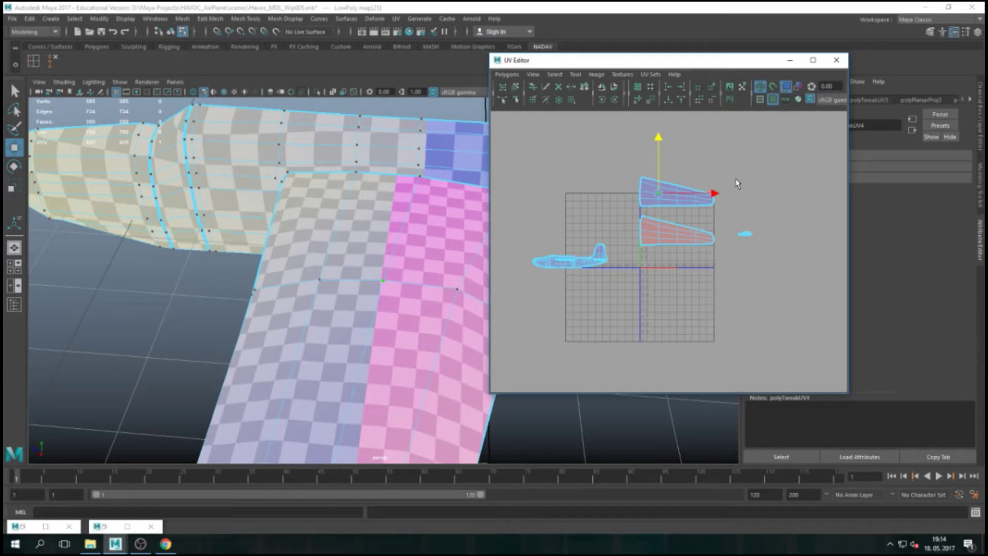
scroll(648, 222, "up", 2)
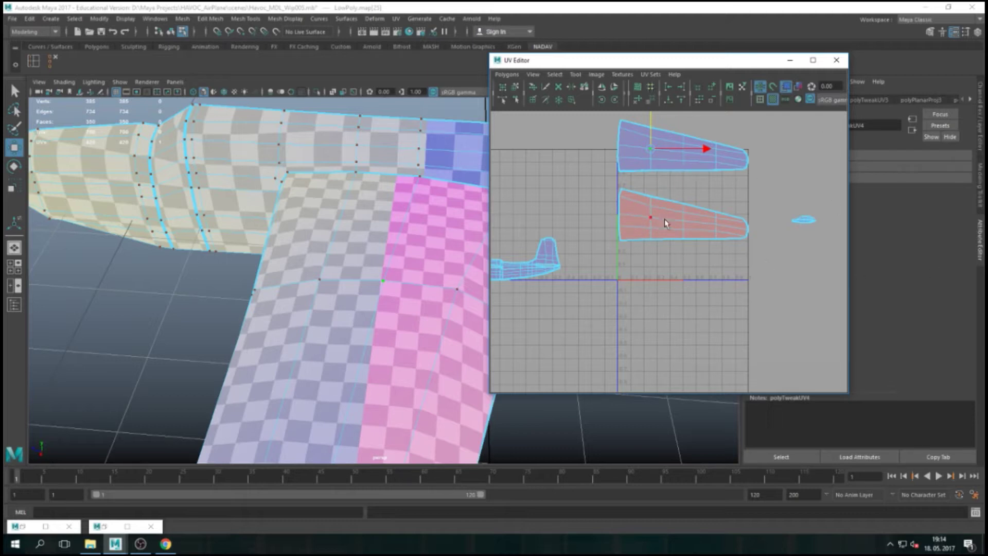
Select all UVs of the red-shaded lower wing shell and flip it horizontally
right_click_drag(668, 212, 713, 214)
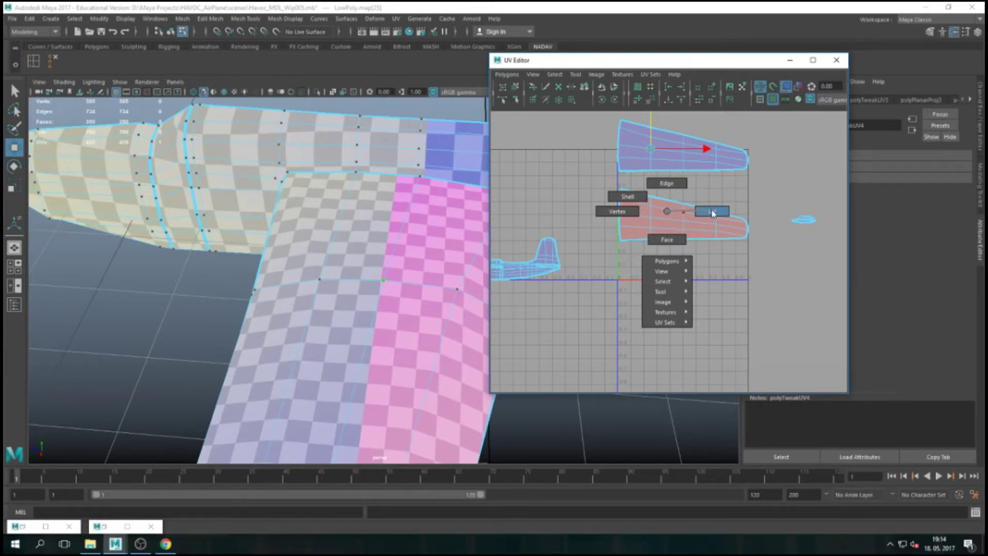
right_click_drag(712, 214, 713, 214)
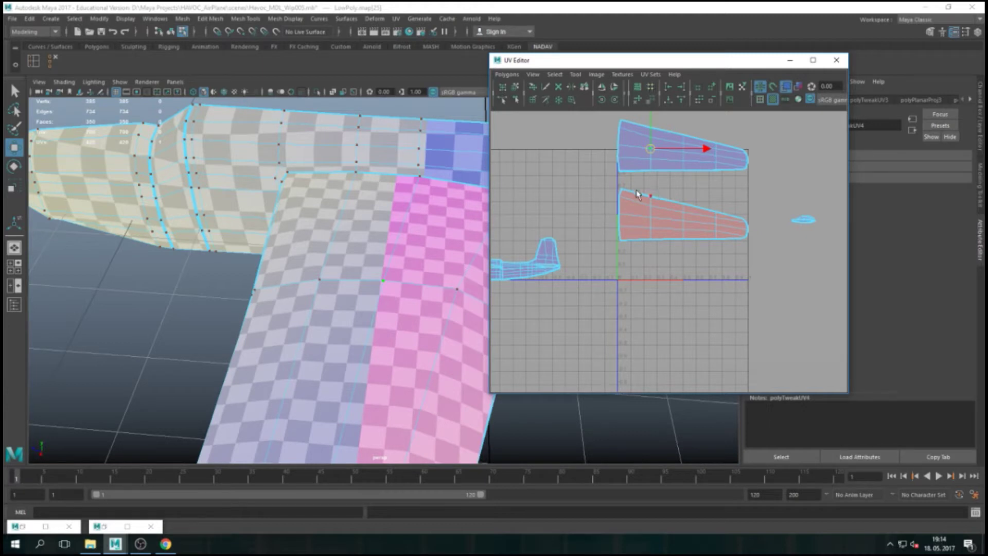
left_click_drag(595, 186, 767, 280)
left_click(602, 89)
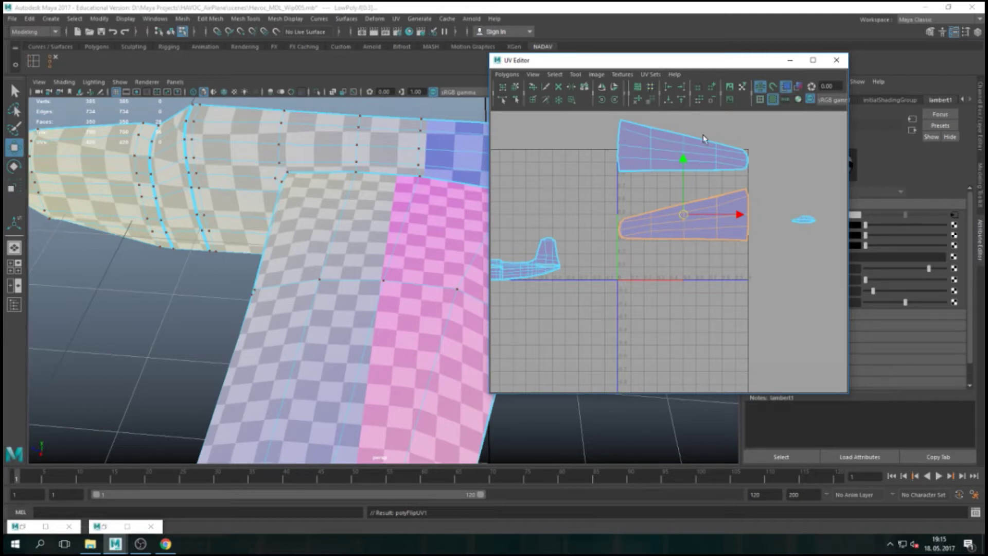
Select edges along the upper shell's straight border to check which edges they match on the flipped wing shell
right_click_drag(634, 176, 637, 154)
left_click(645, 171)
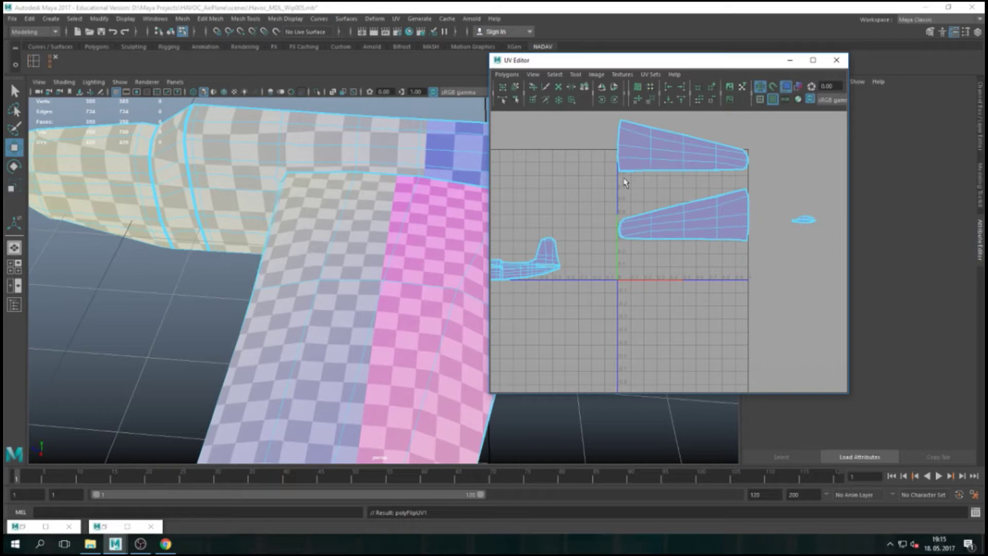
left_click(633, 172)
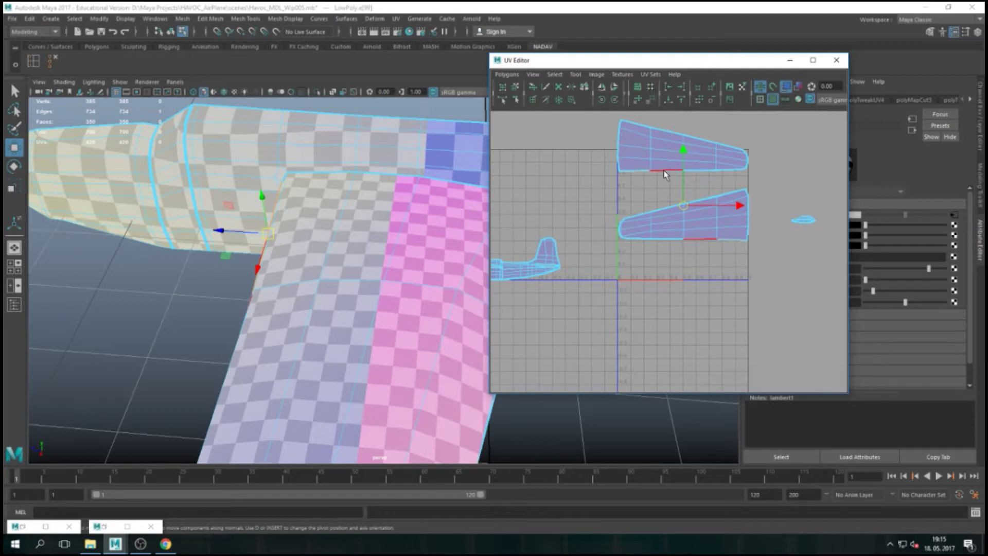
left_click(627, 171)
left_click(684, 273)
Select all UVs of the flipped wing shell and rotate it 180 degrees in 45-degree increments
mouse_move(651, 216)
left_mouse_down()
mouse_move(684, 204)
mouse_move(680, 222)
left_mouse_up()
right_click_drag(681, 222, 726, 219)
left_click_drag(595, 179, 774, 285)
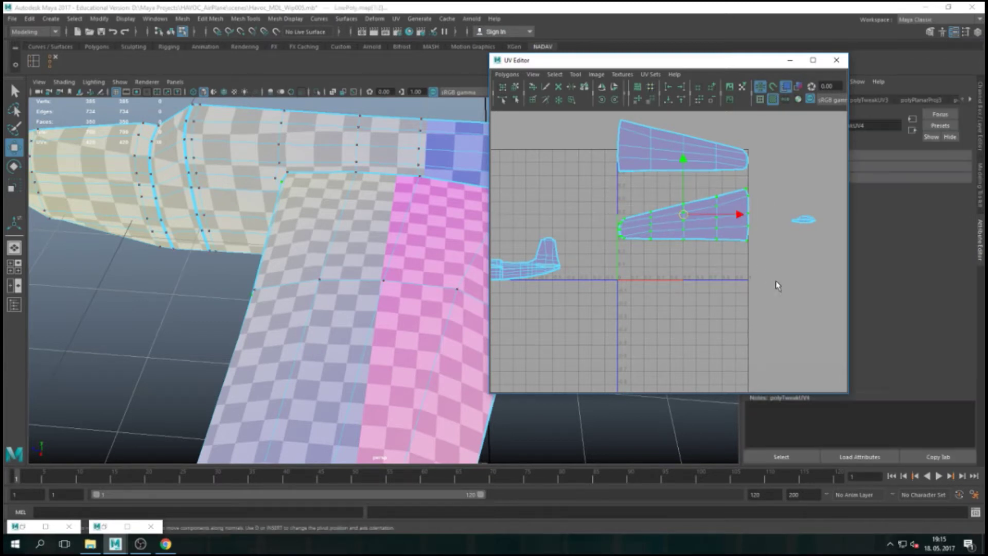
left_click(603, 101)
left_click(603, 102)
left_click(603, 102)
left_click(603, 102)
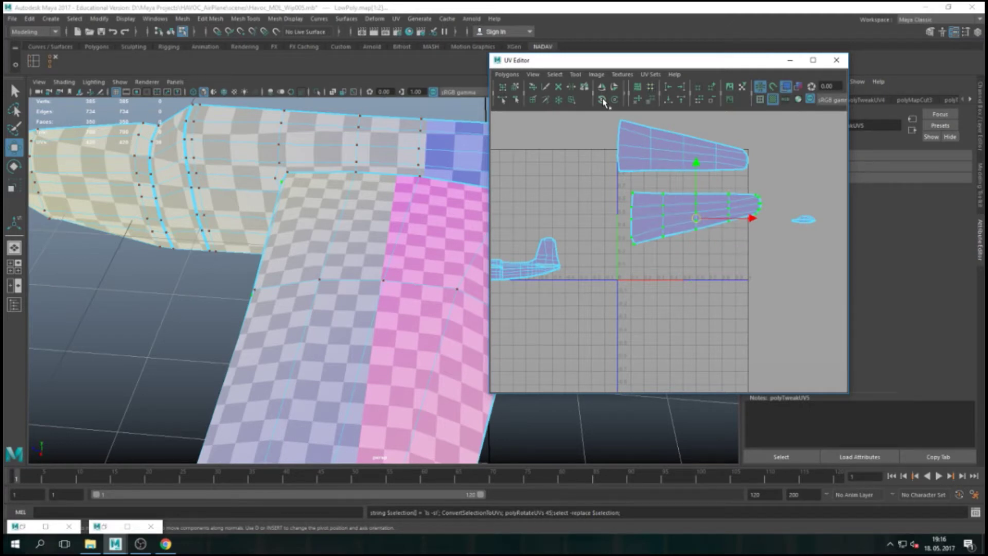
Try a slight free rotation of the lower wing shell and undo it
key("e")
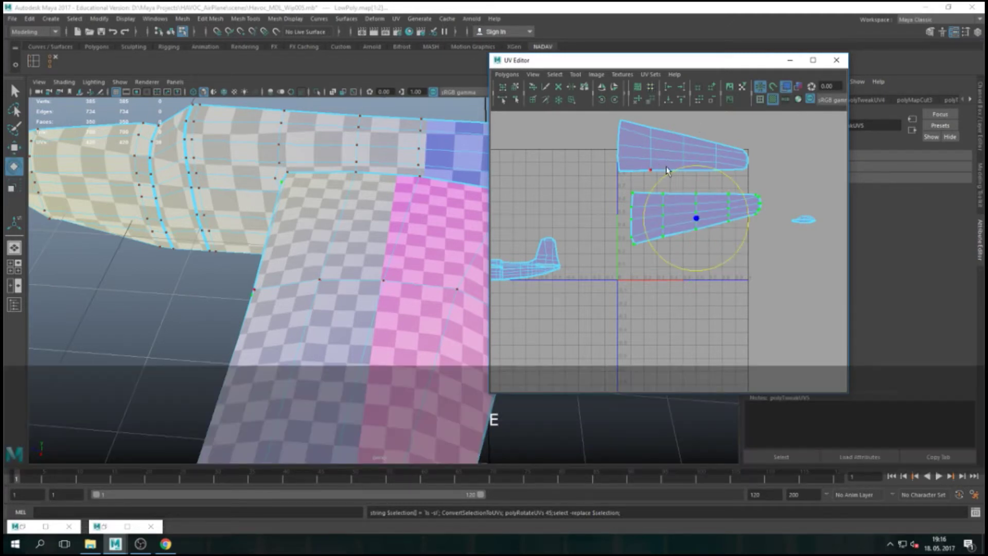
left_click_drag(668, 178, 672, 173)
key("ctrl+z")
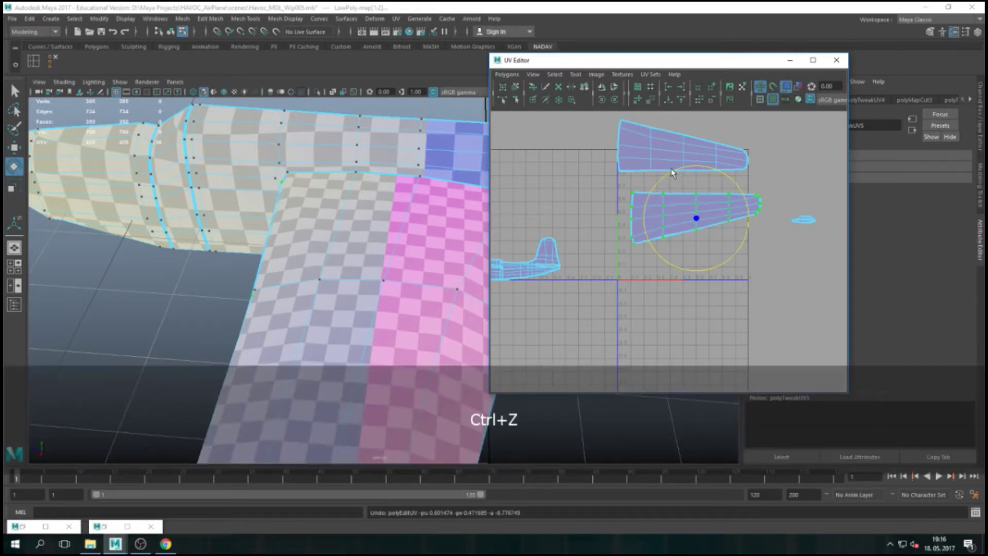
Move the lower wing shell so its root lines up under the upper shell's root, leaving a narrow gap between their straight borders
key("w")
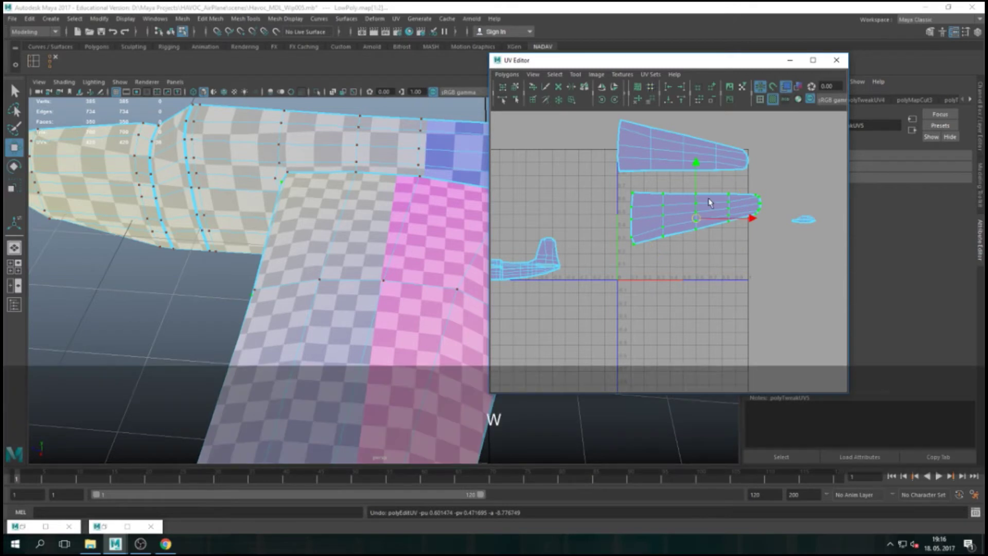
left_click_drag(749, 216, 739, 216)
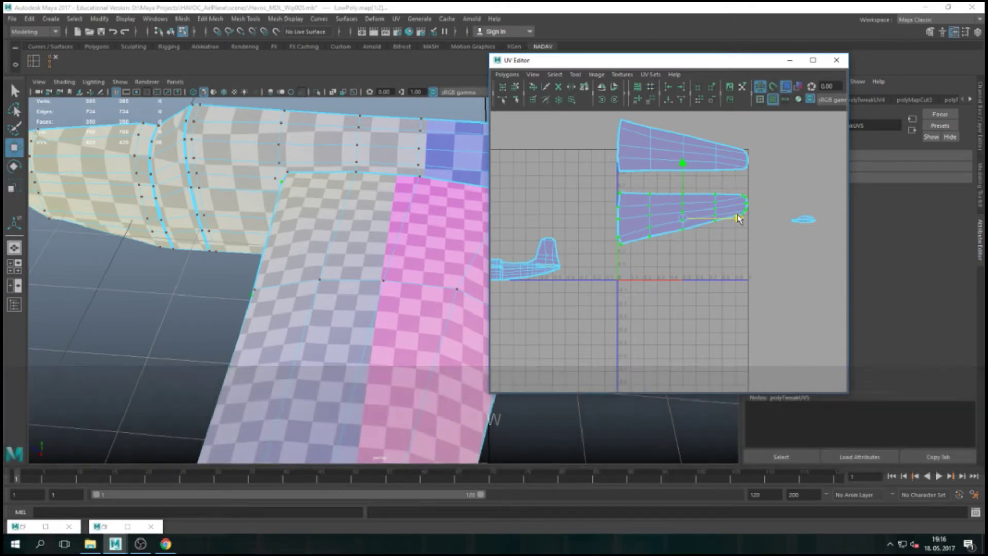
left_click_drag(685, 164, 683, 152)
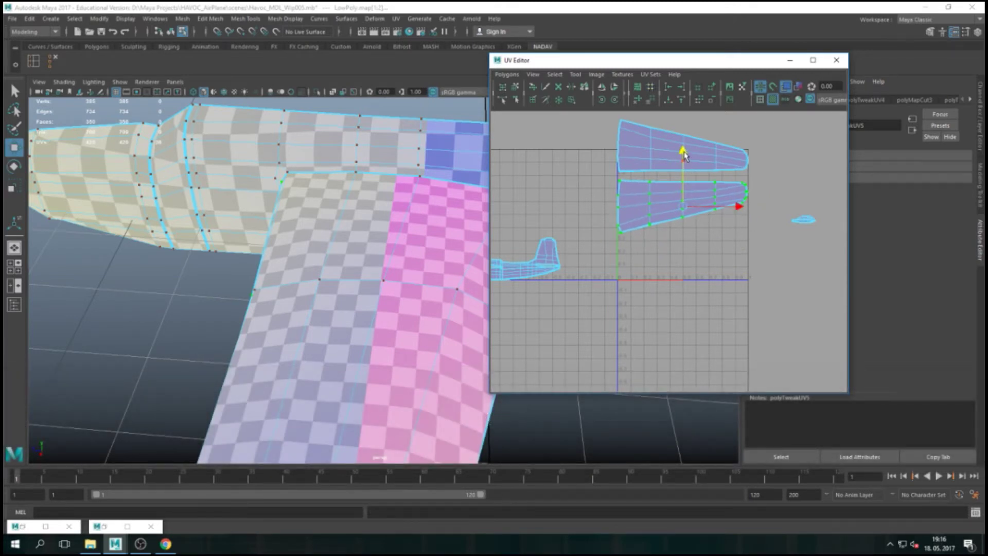
Check which root-end edges correspond along the facing straight borders of the two wing shells
left_click(634, 176)
right_click_drag(638, 171, 635, 182)
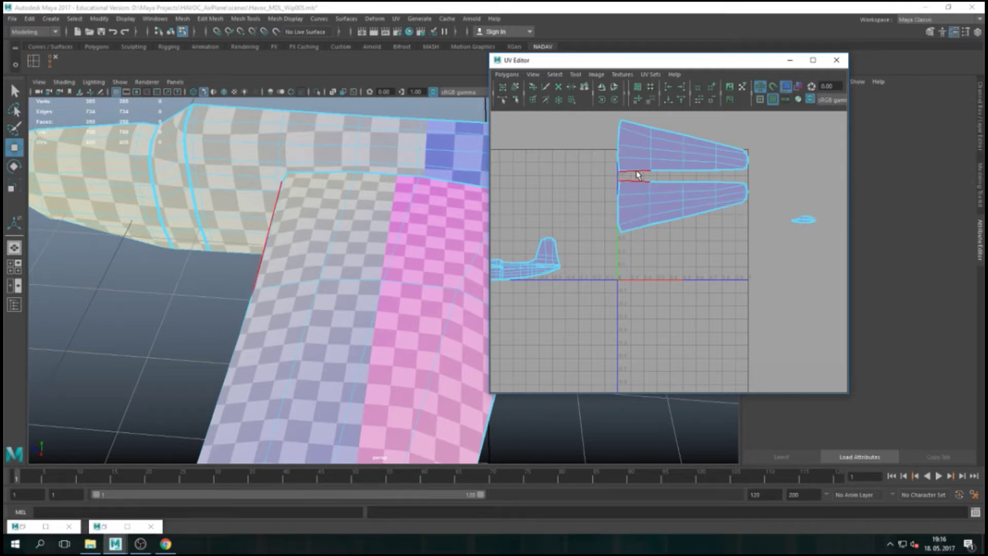
left_click(636, 179)
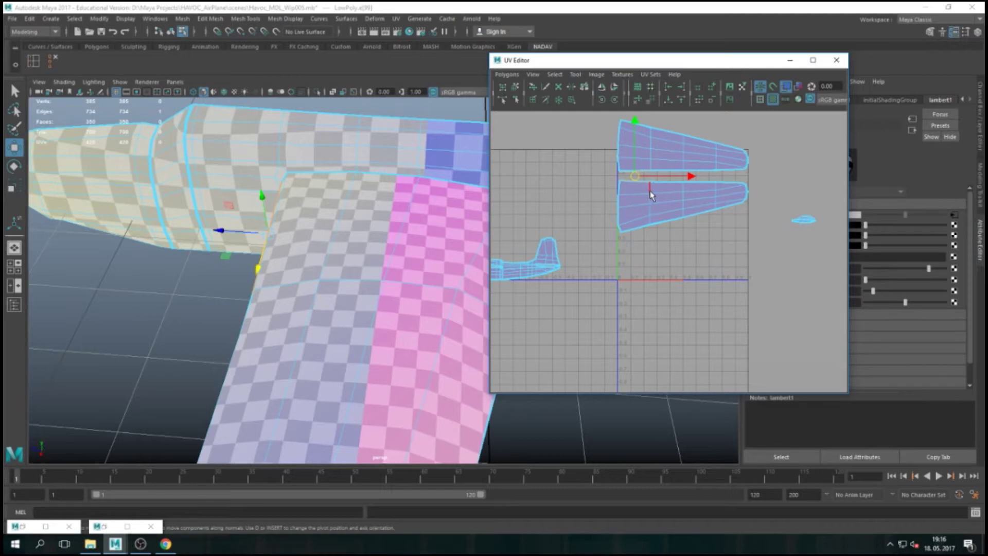
scroll(653, 208, "down", 3)
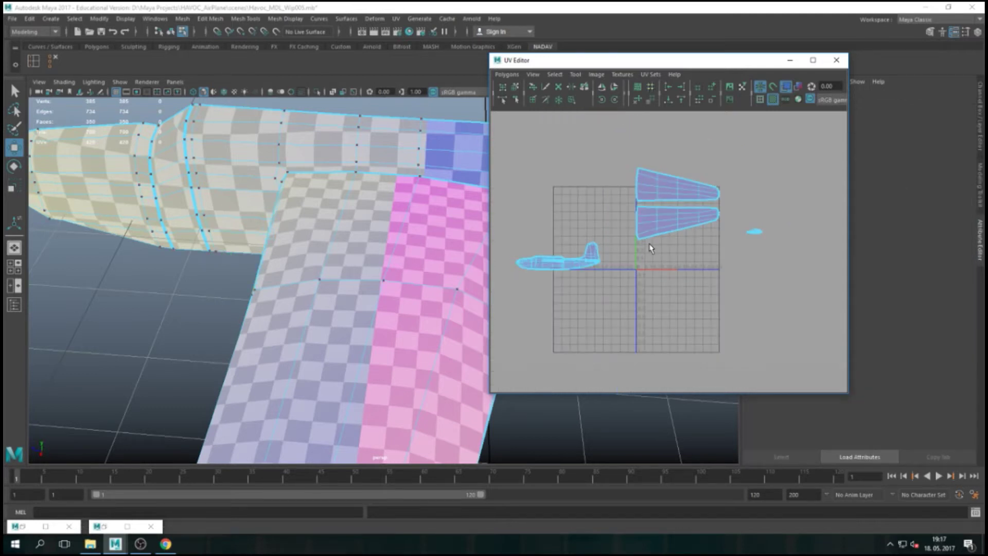
scroll(651, 248, "up", 5)
right_click_drag(608, 127, 620, 94)
left_click(603, 128)
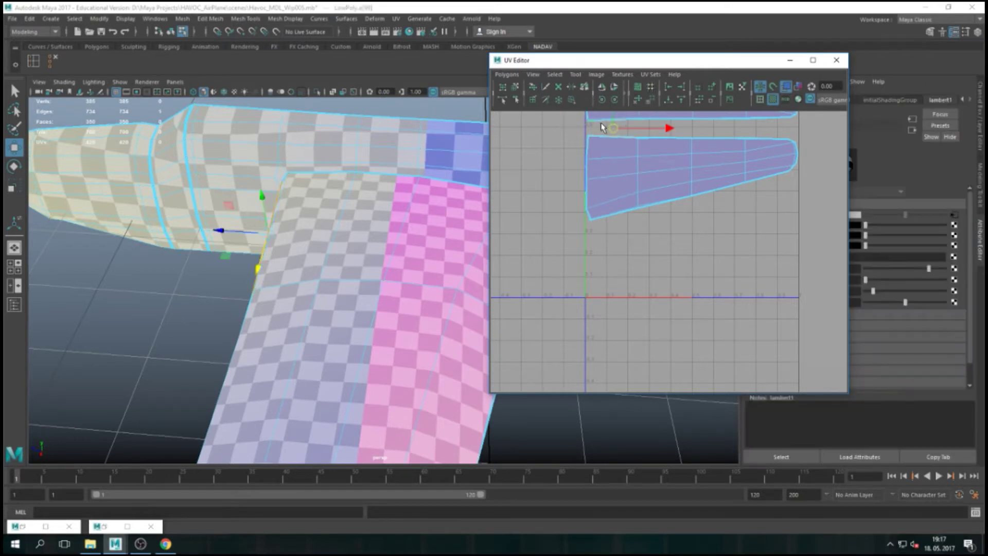
left_click(601, 126)
scroll(611, 152, "up", 4)
key("alt")
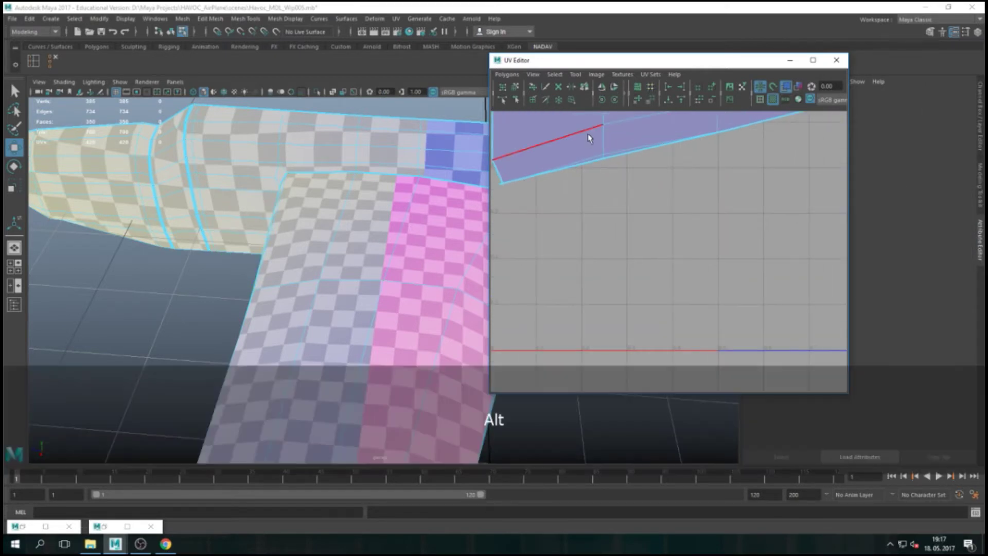
middle_click_drag(590, 138, 702, 419, "alt")
left_click(633, 206)
left_click(633, 207)
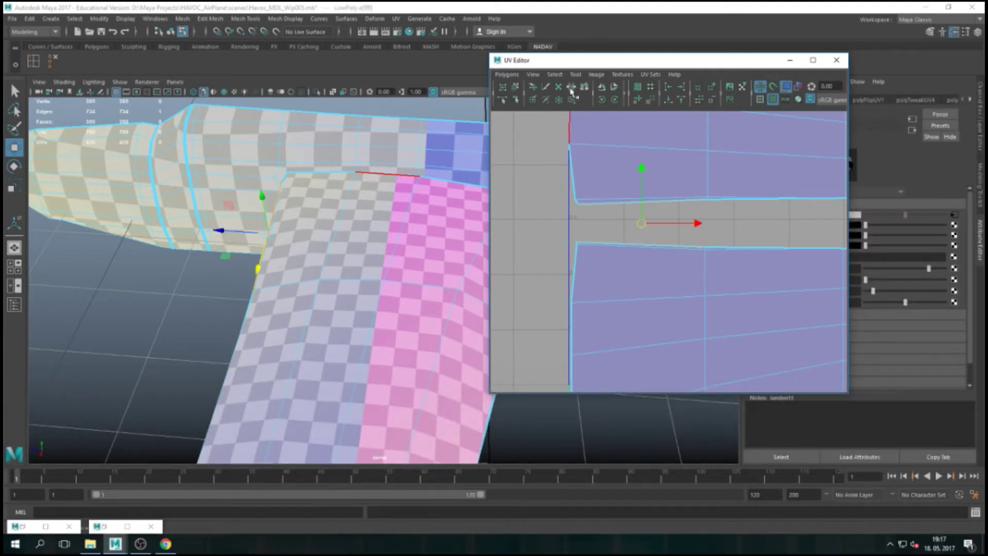
left_click(546, 100)
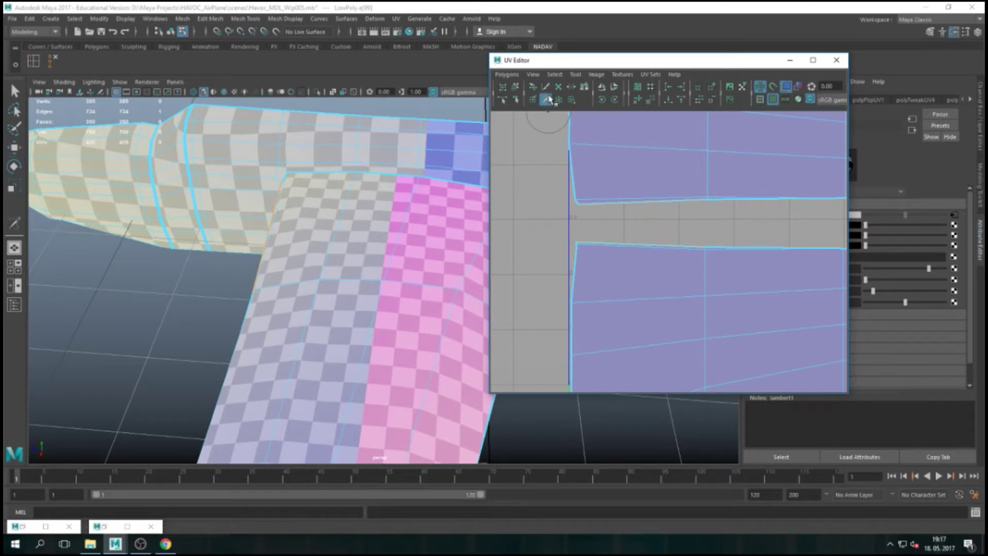
key("q")
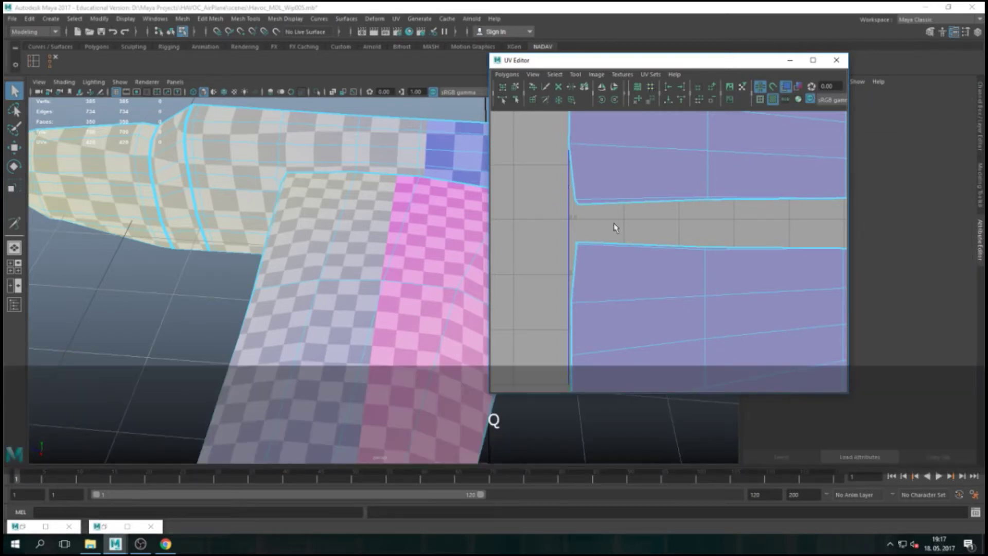
Try Move and Sew on the single root-end border edge between the wing shells, and undo it
left_click(612, 206)
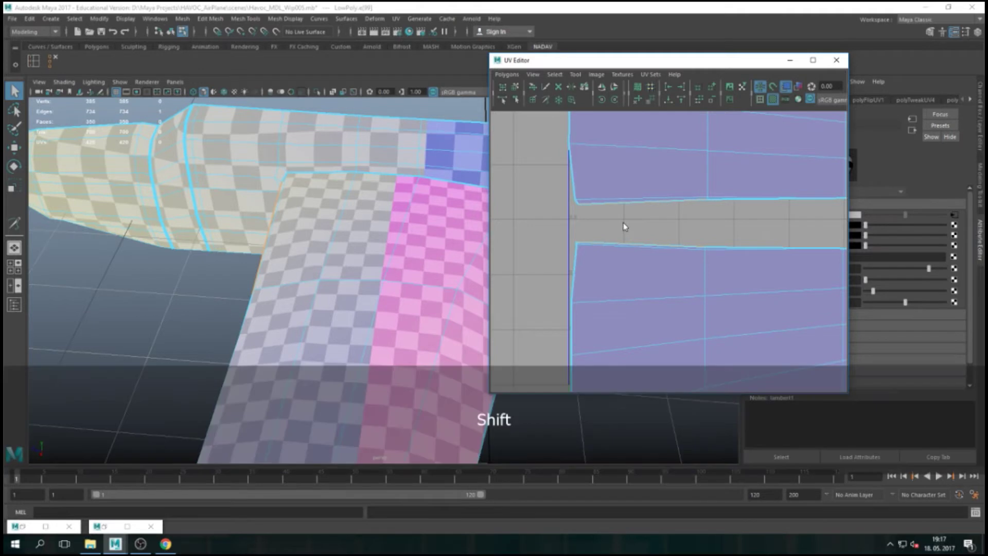
right_click(624, 225, "shift")
right_click_drag(623, 225, 622, 200, "shift")
scroll(668, 218, "down", 3)
scroll(703, 255, "down", 2)
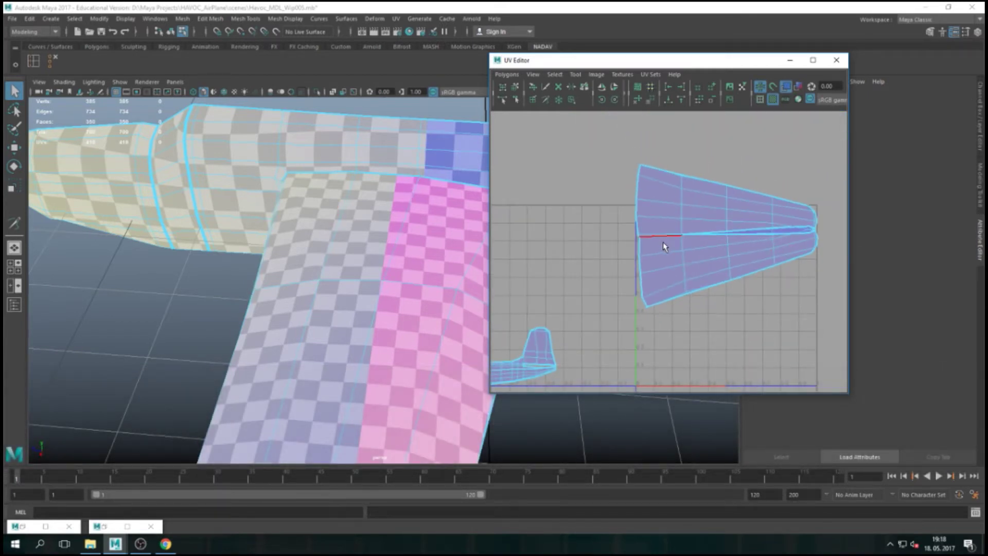
key("ctrl+y")
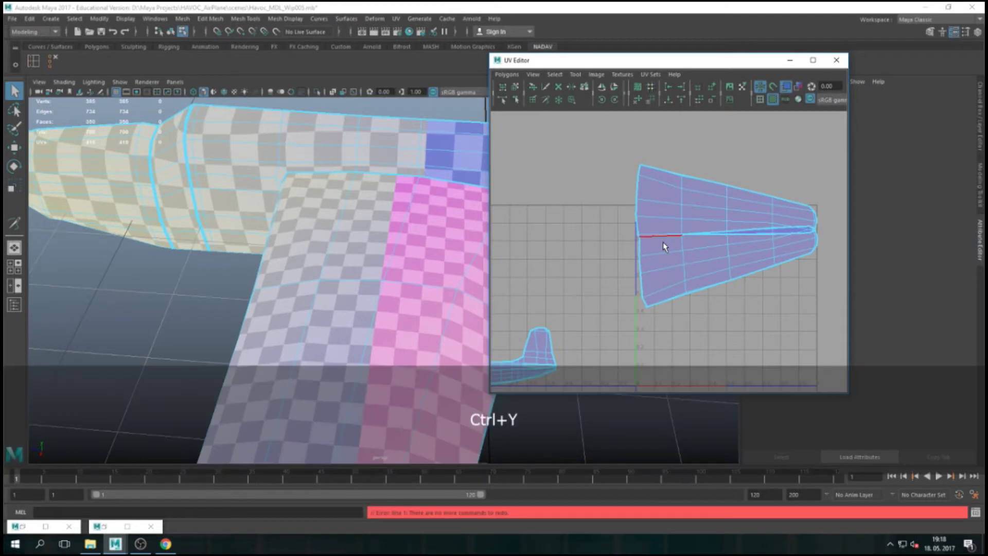
key("ctrl+z")
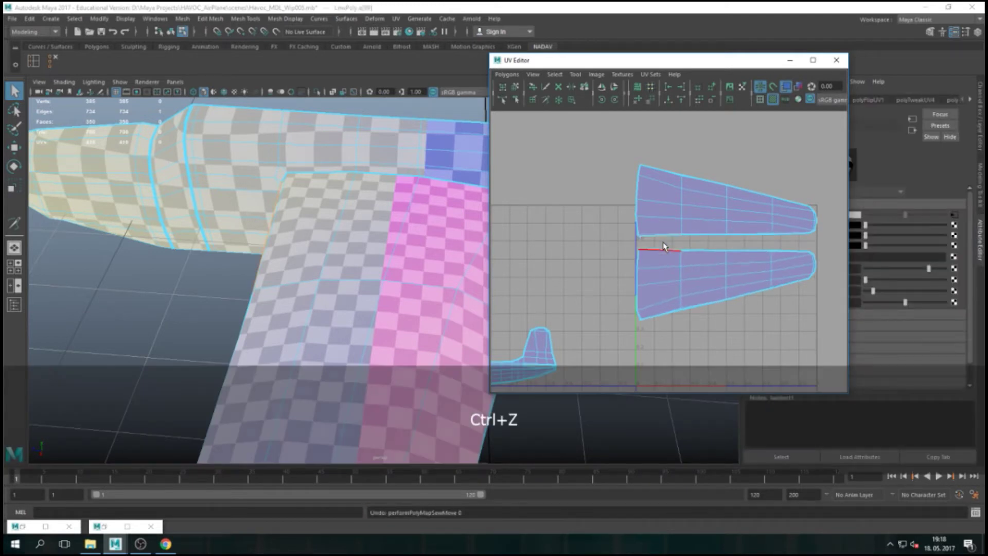
Select the matching edges along the full straight border from root to tip and join the two wing shells with Move and Sew
scroll(668, 302, "up", 4)
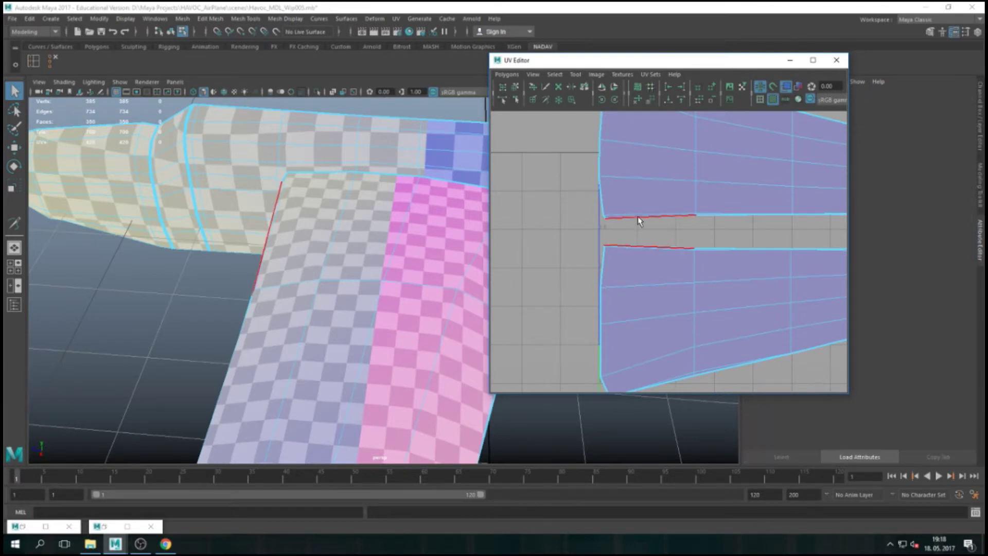
left_click(711, 218, "shift")
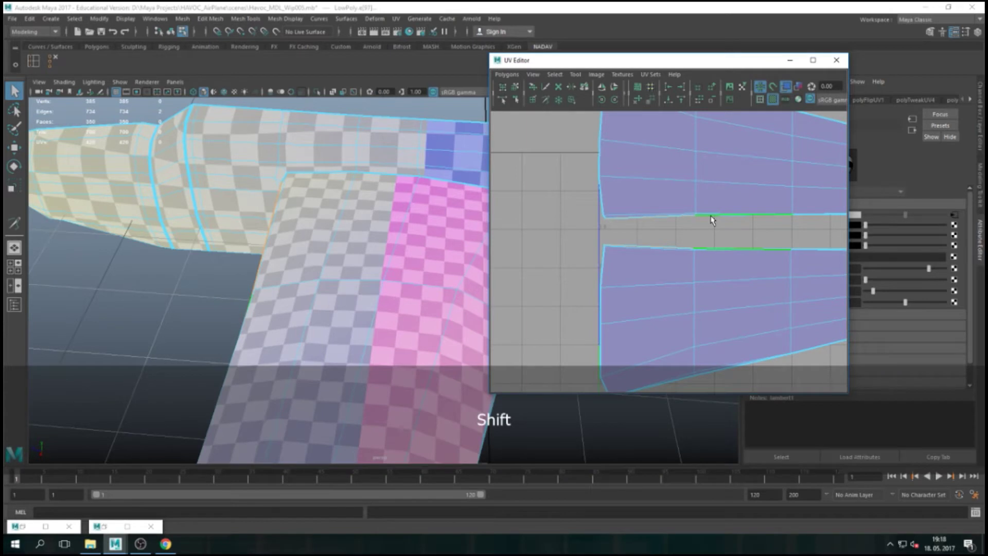
middle_click_drag(746, 238, 654, 249, "alt")
right_click_drag(653, 250, 503, 258, "alt")
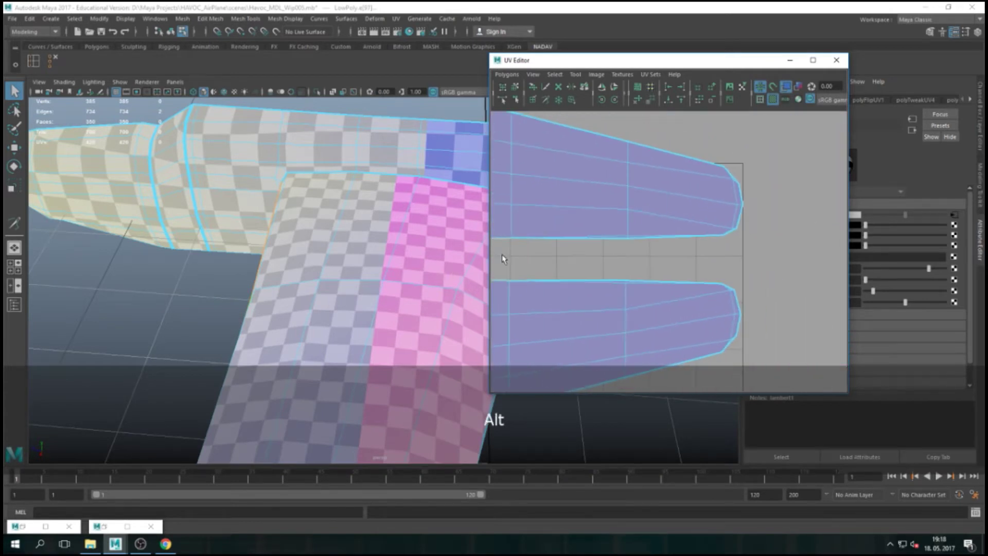
left_click(565, 239, "shift")
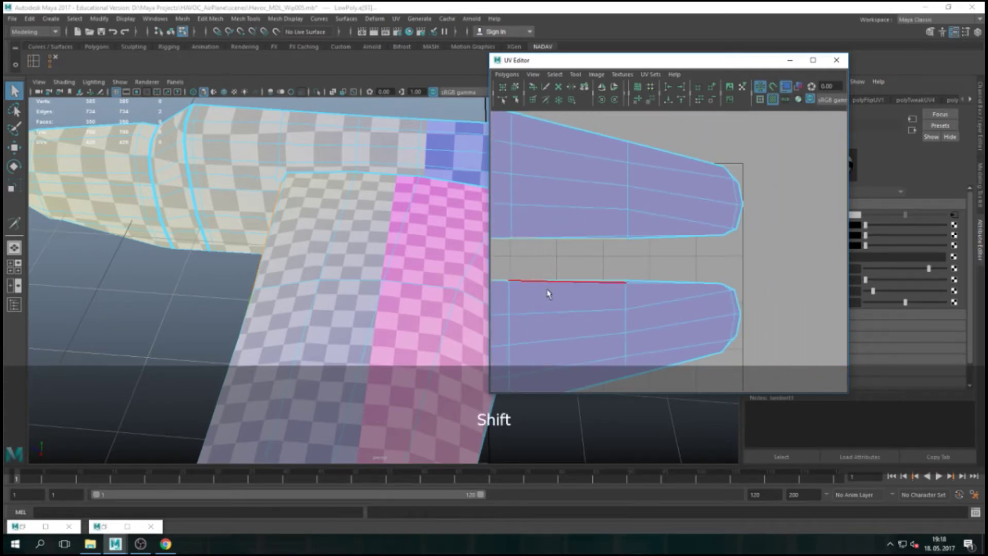
left_click(556, 236, "shift")
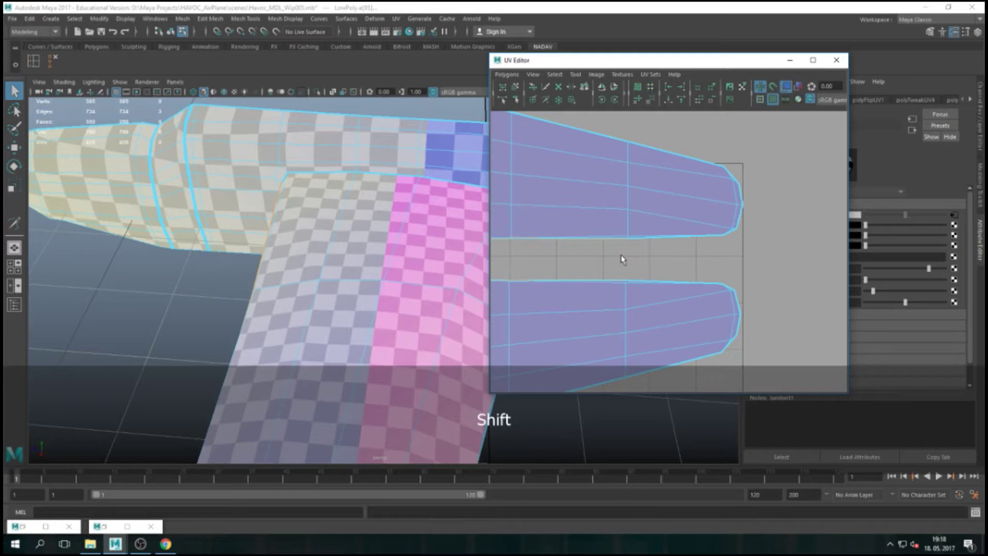
left_click(669, 242, "shift")
scroll(774, 288, "up", 3)
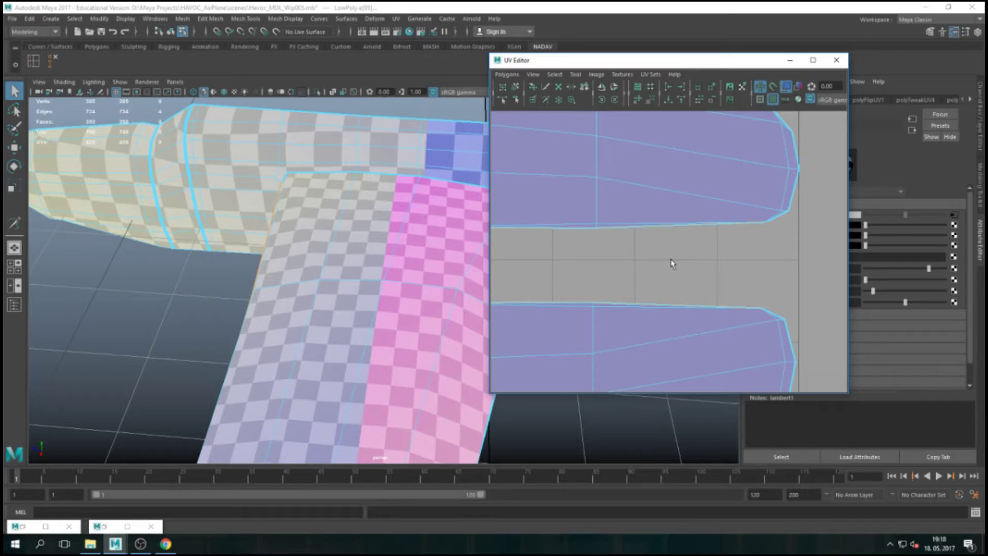
scroll(671, 261, "down", 5)
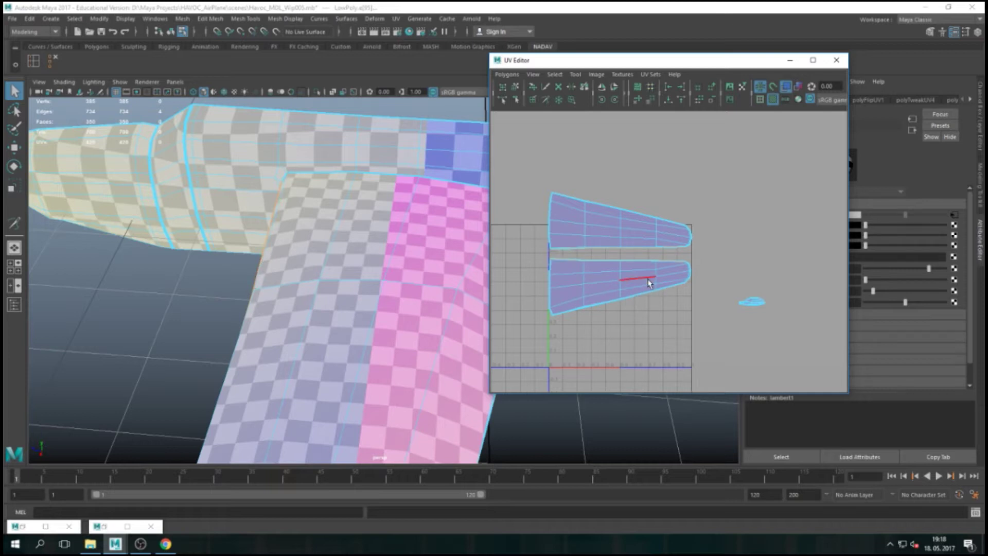
right_click(648, 255, "shift")
right_click_drag(648, 258, 653, 221, "shift")
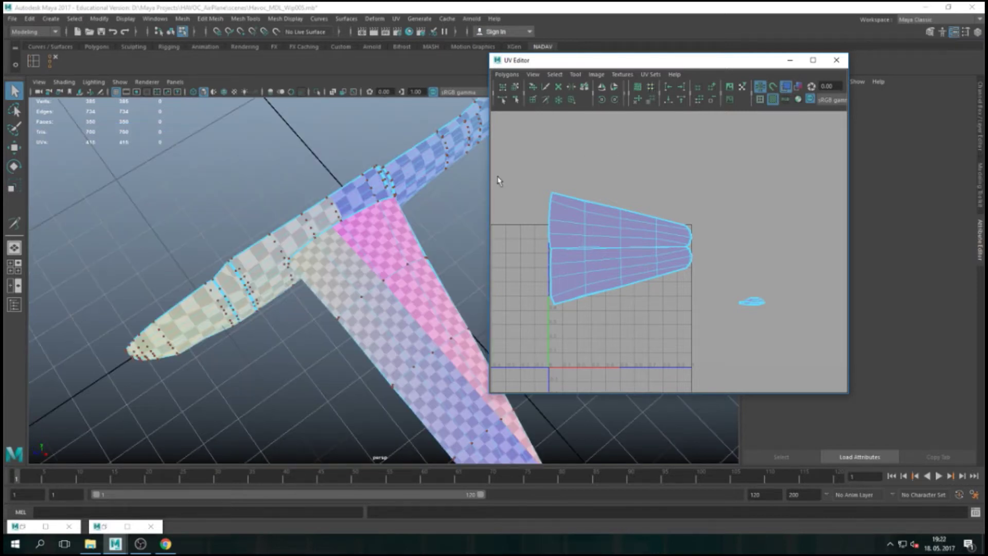
Try unfolding all UVs of the joined wing shell, and undo the unfold
left_click_drag(525, 155, 717, 374)
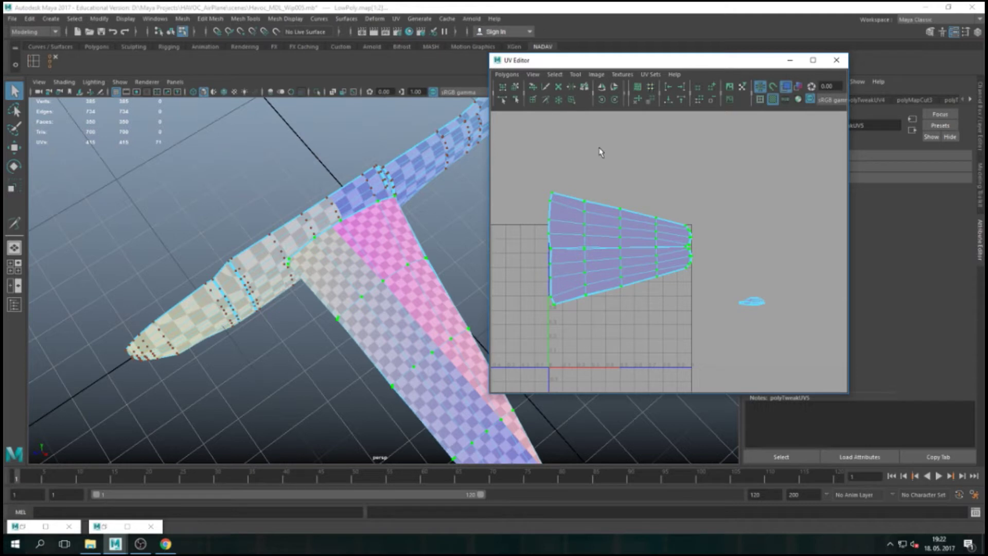
right_click_drag(617, 167, 613, 150, "shift")
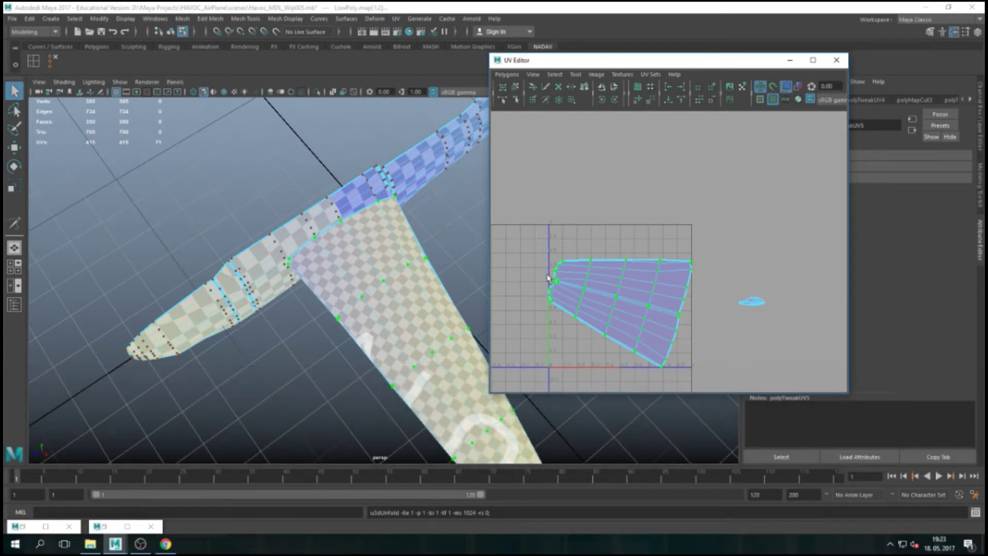
key("ctrl+y")
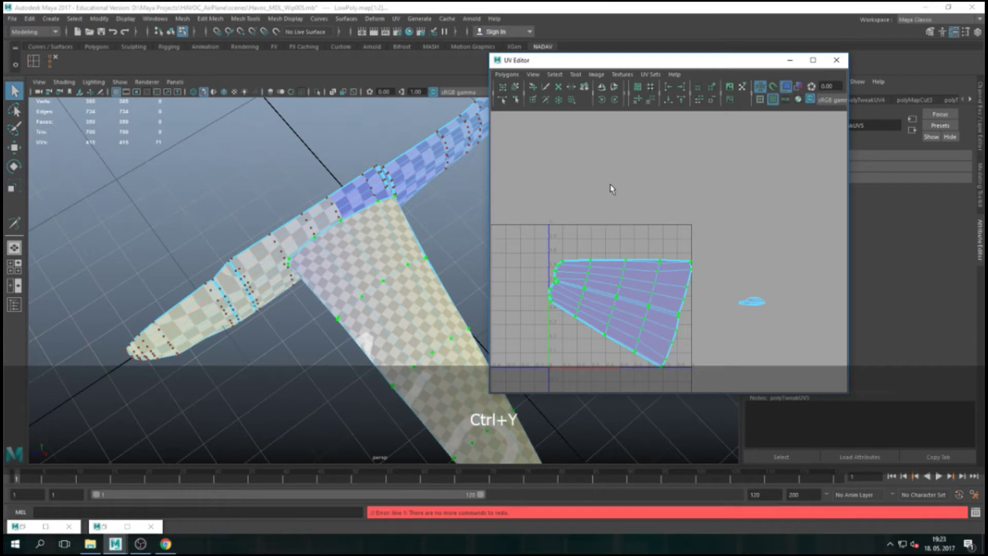
key("ctrl+z")
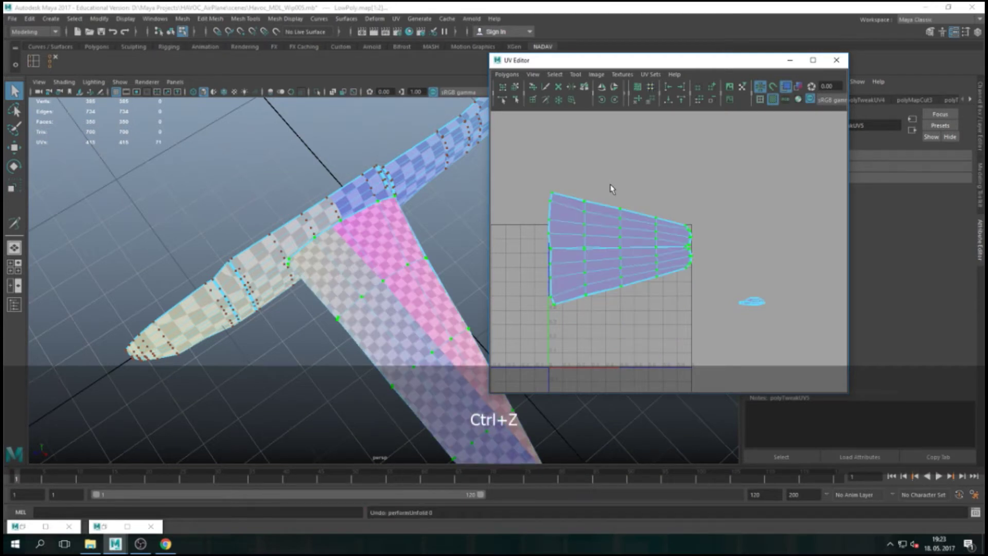
Select only the UVs along the wing shell's central sewn line, excluding extra tip UVs, and unfold them
scroll(628, 291, "up", 3)
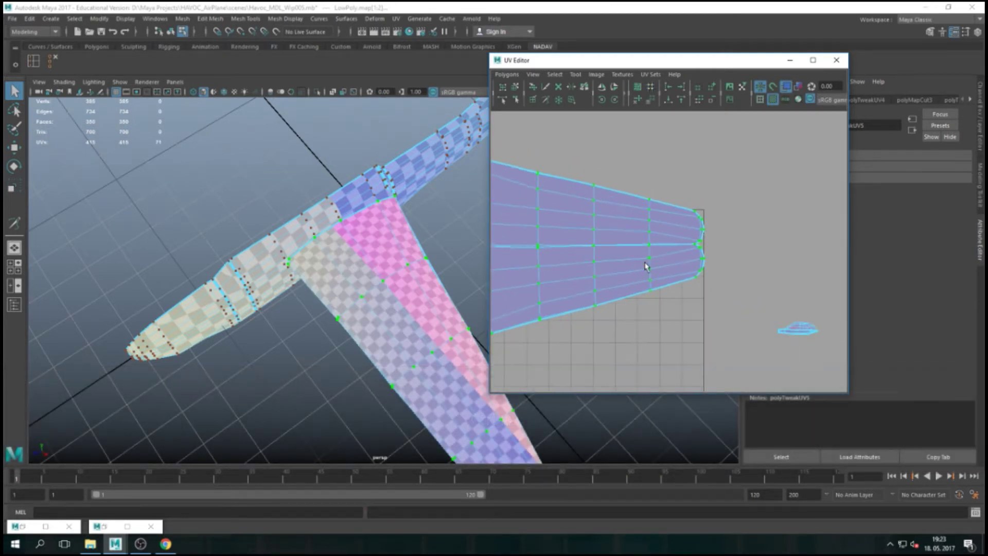
middle_click_drag(561, 260, 640, 244, "alt")
left_click(552, 229)
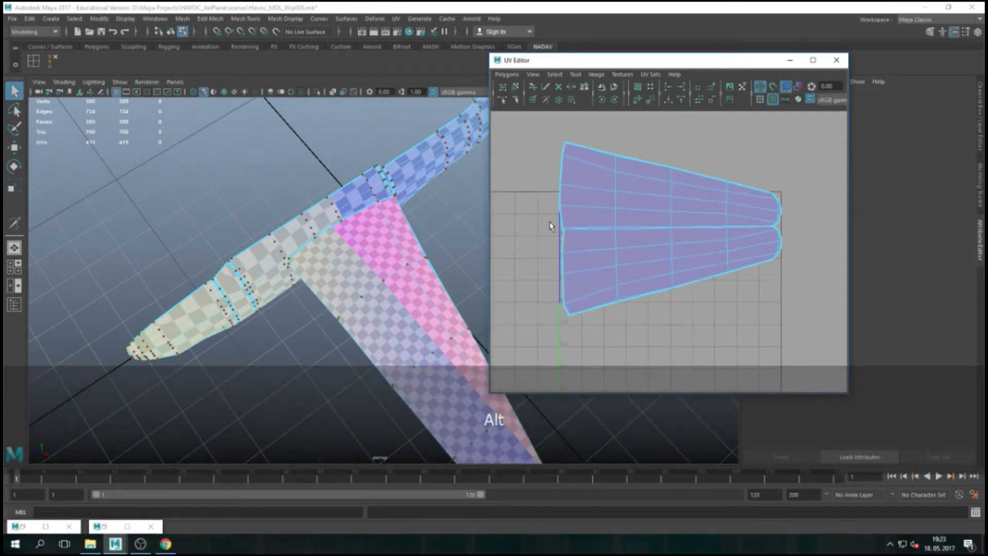
left_click(781, 232)
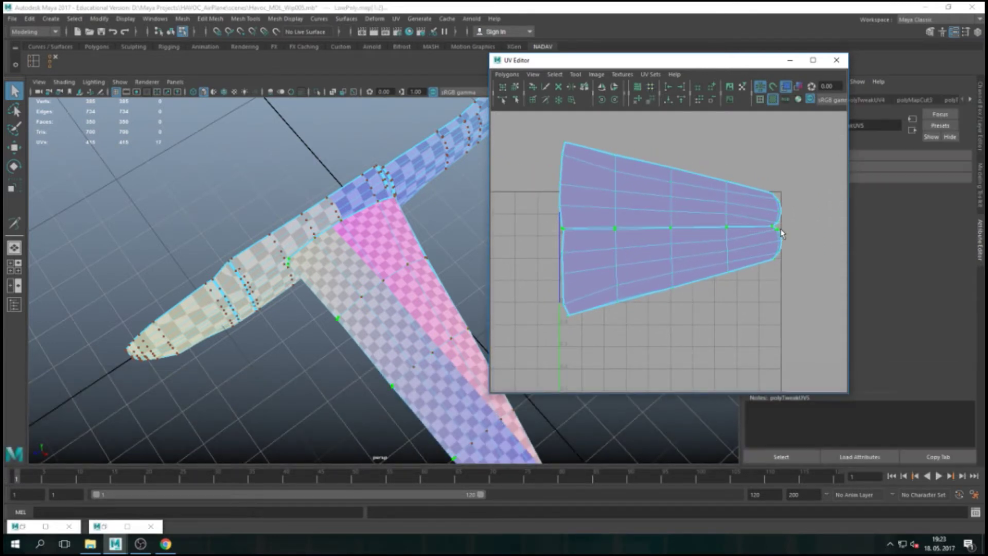
double_click(781, 232, "shift")
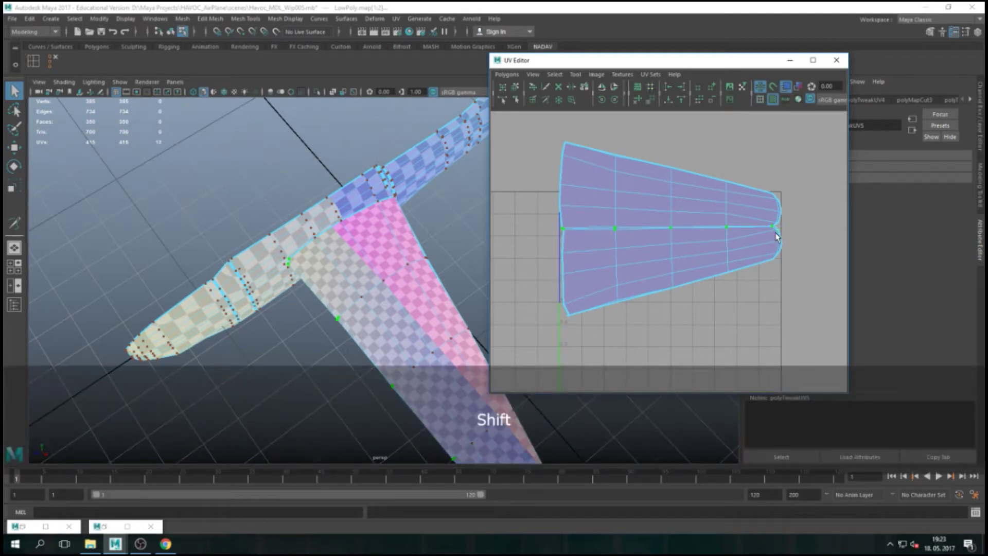
right_click_drag(664, 208, 652, 172, "shift")
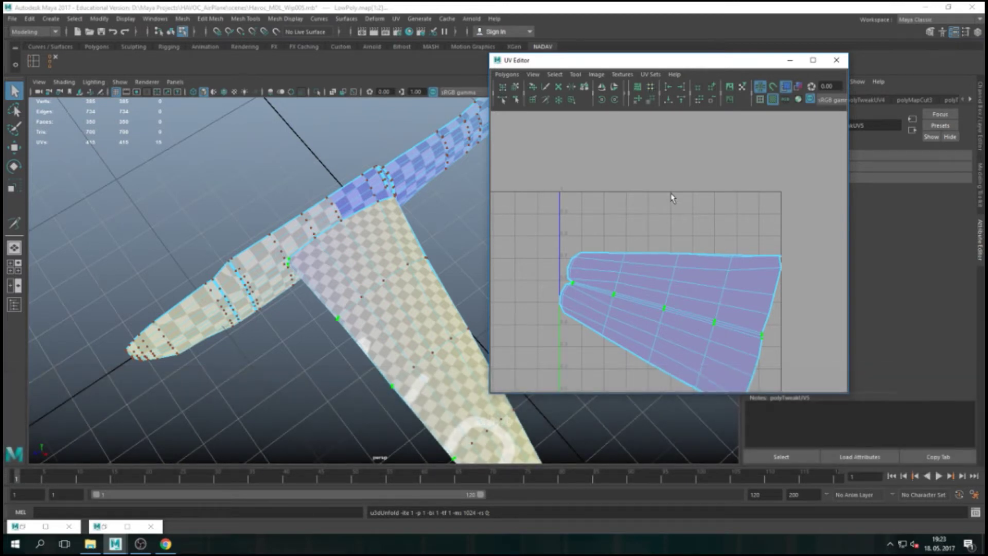
scroll(688, 242, "down", 2)
Select all UVs of the joined wing shell and rotate them until its central sewn line runs horizontally
left_click(671, 250)
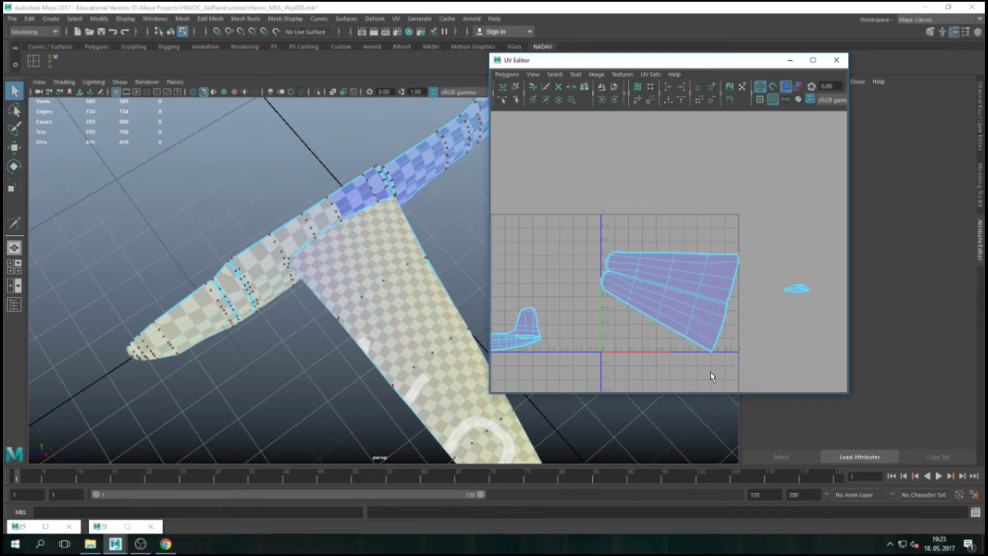
right_click_drag(652, 265, 699, 220)
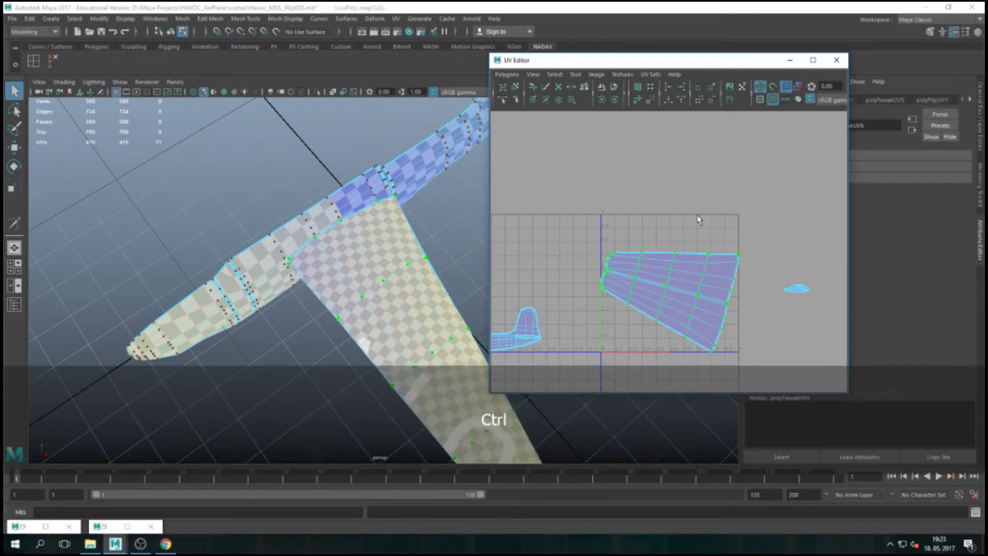
key("e")
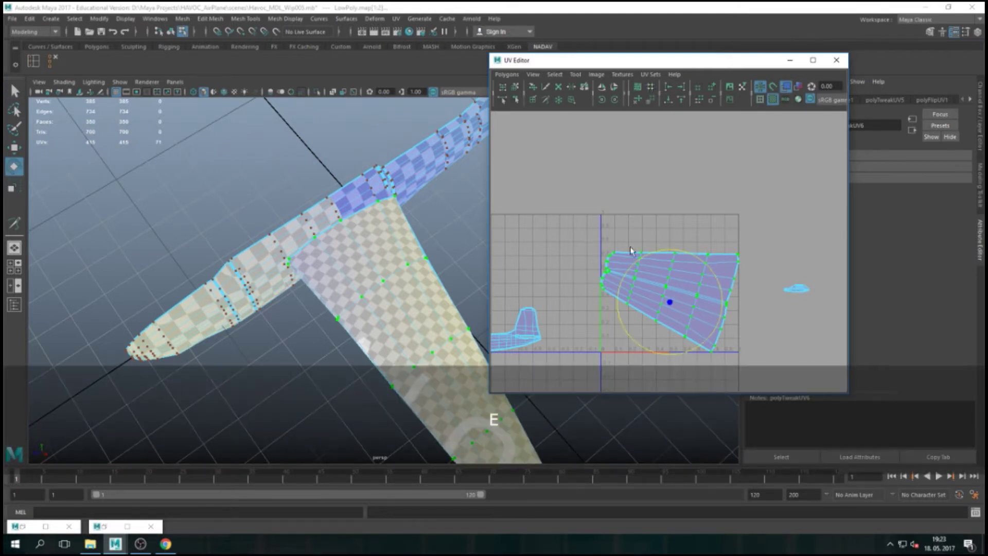
mouse_move(632, 274)
left_mouse_down()
mouse_move(627, 300)
mouse_move(631, 289)
left_mouse_up()
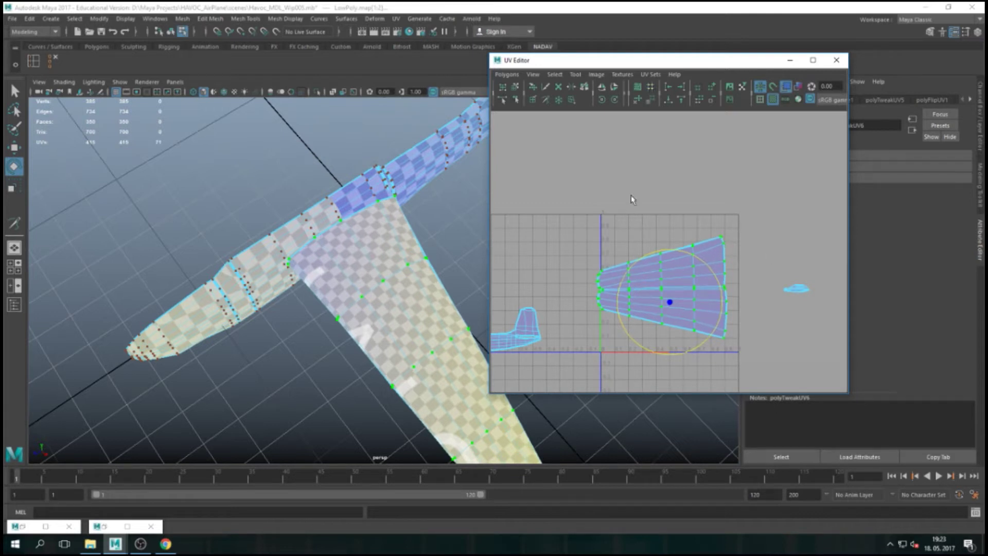
left_click(666, 182)
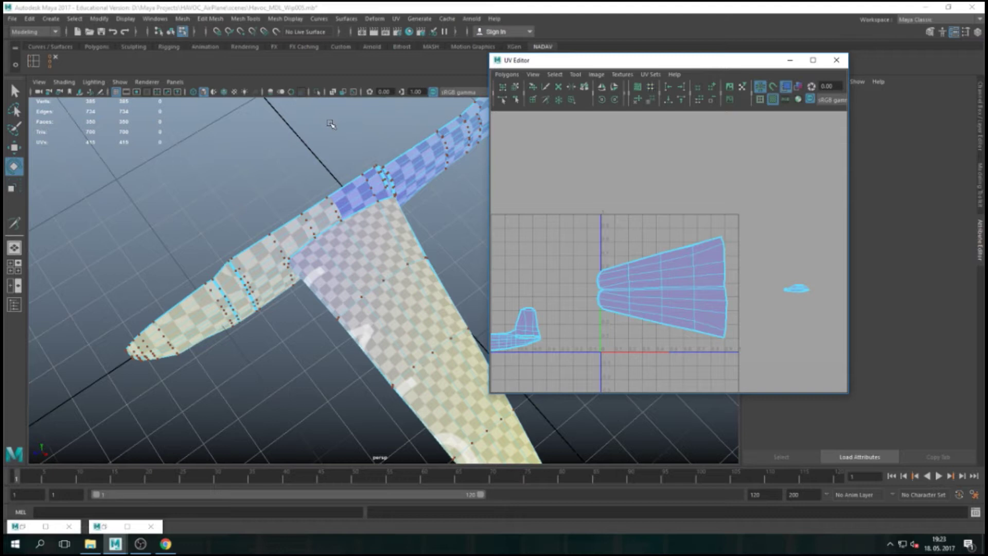
Select the UVs along the wing shell's wide root edge and align them to the maximum U so the edge is straight
left_click_drag(320, 293, 325, 333, "alt")
left_click_drag(334, 324, 329, 298, "alt")
left_click(791, 242)
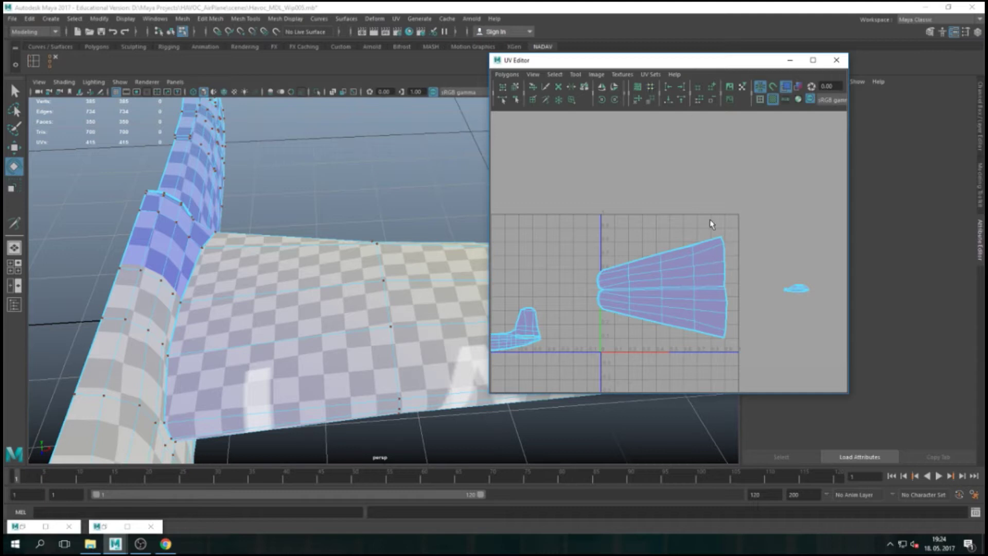
left_click_drag(716, 224, 739, 370)
key("w")
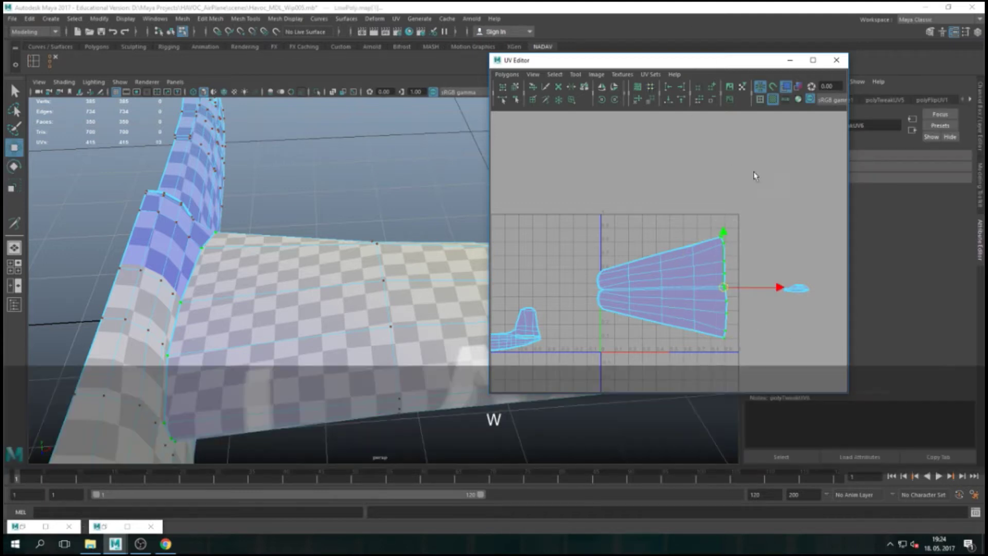
left_click(682, 89)
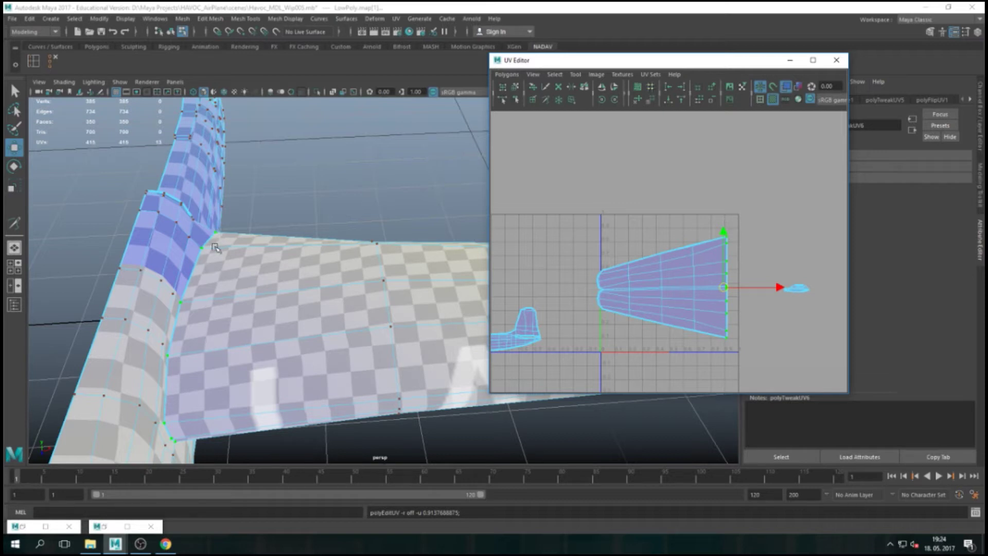
left_click_drag(261, 311, 273, 206, "alt")
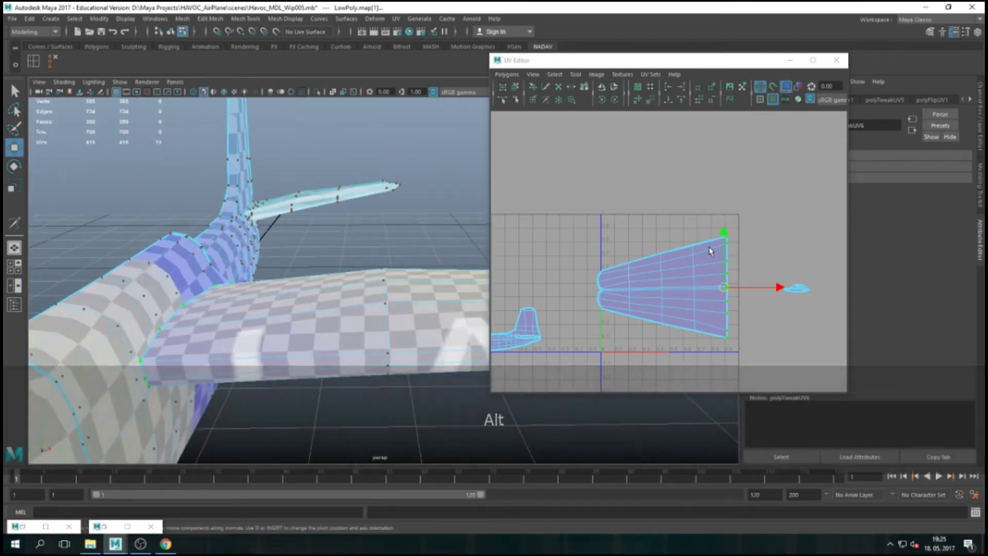
left_click(771, 232)
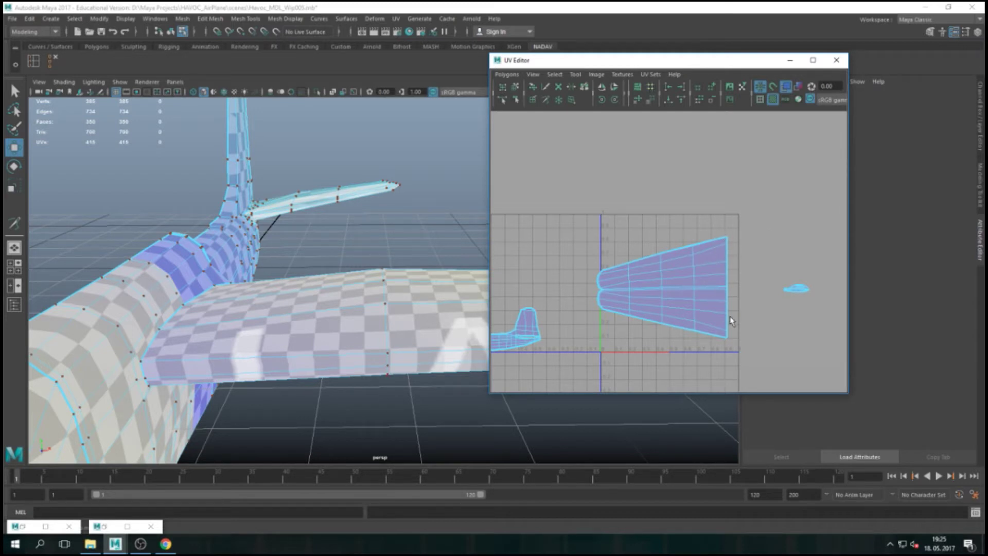
Scale the whole wing shell down uniformly and shift it slightly in V to bring its checker size close to the fuselage's
scroll(661, 339, "up", 3)
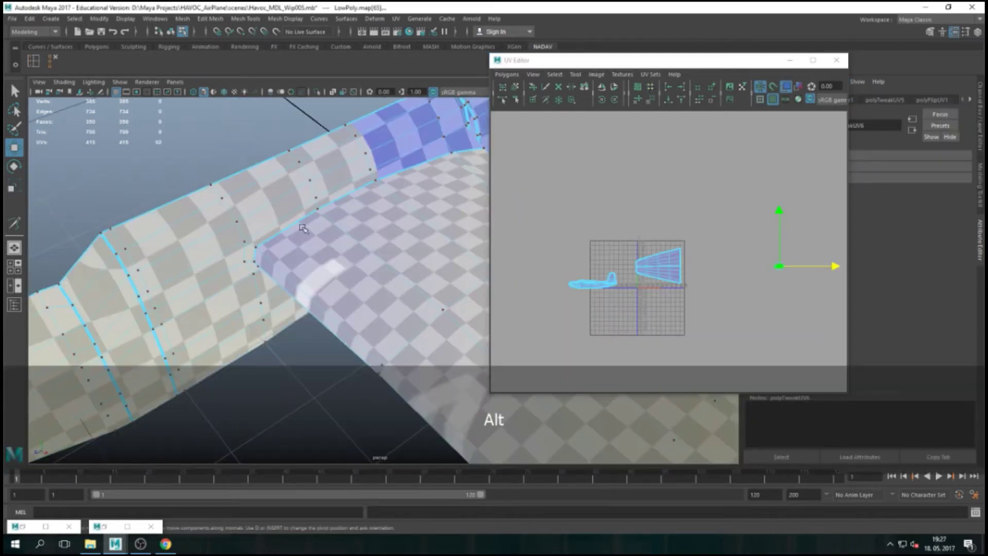
right_click_drag(309, 236, 257, 213, "alt")
scroll(258, 213, "down", 5)
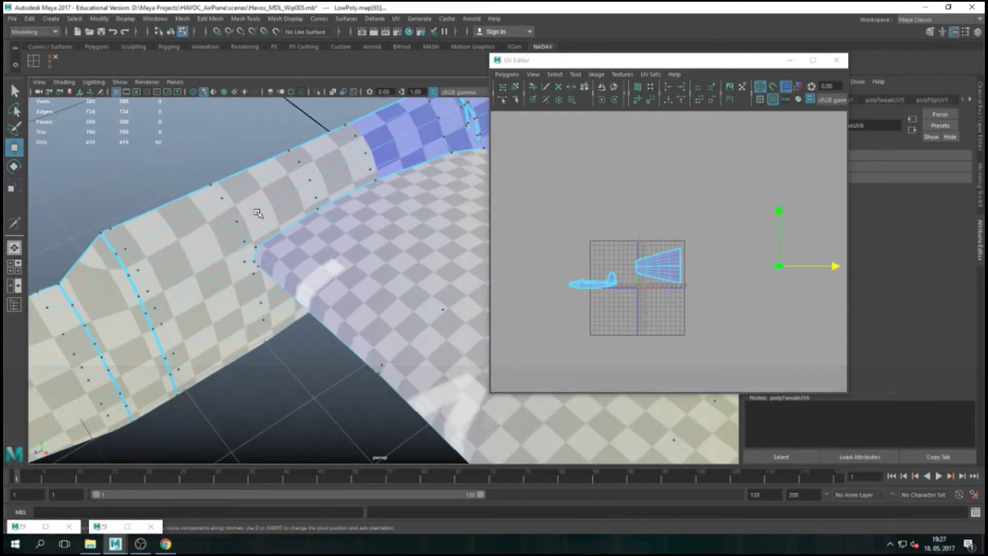
scroll(369, 281, "up", 3)
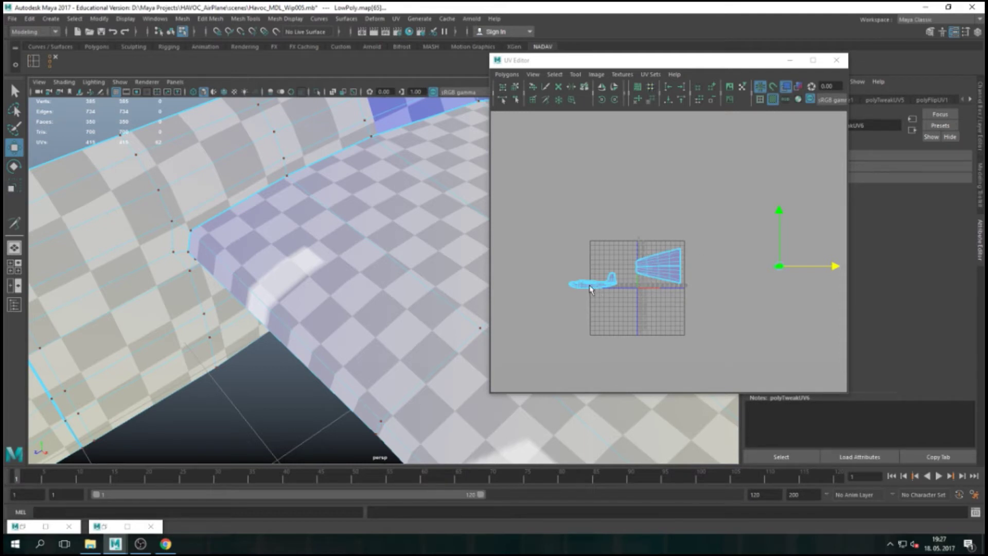
scroll(602, 314, "up", 3)
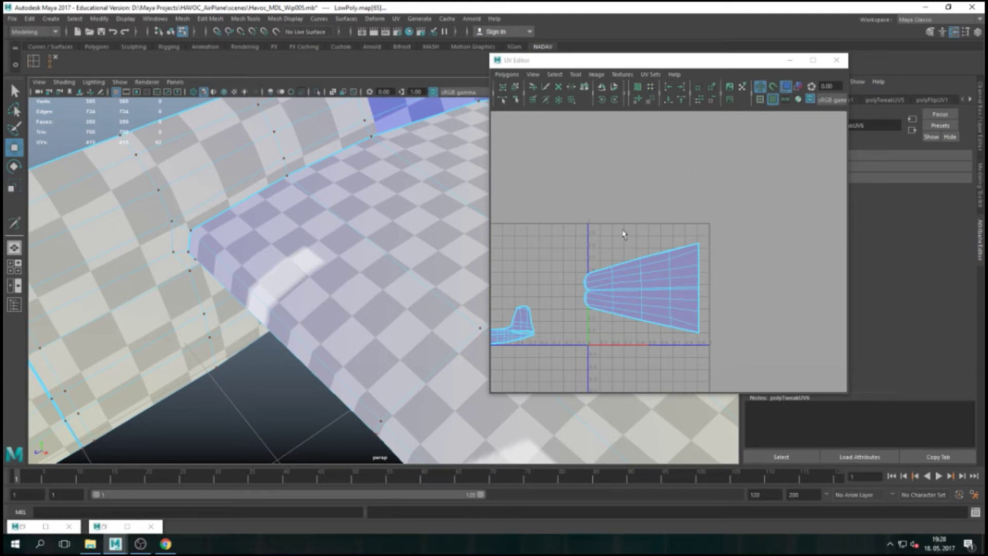
right_click_drag(648, 281, 627, 267)
left_click_drag(559, 215, 760, 350)
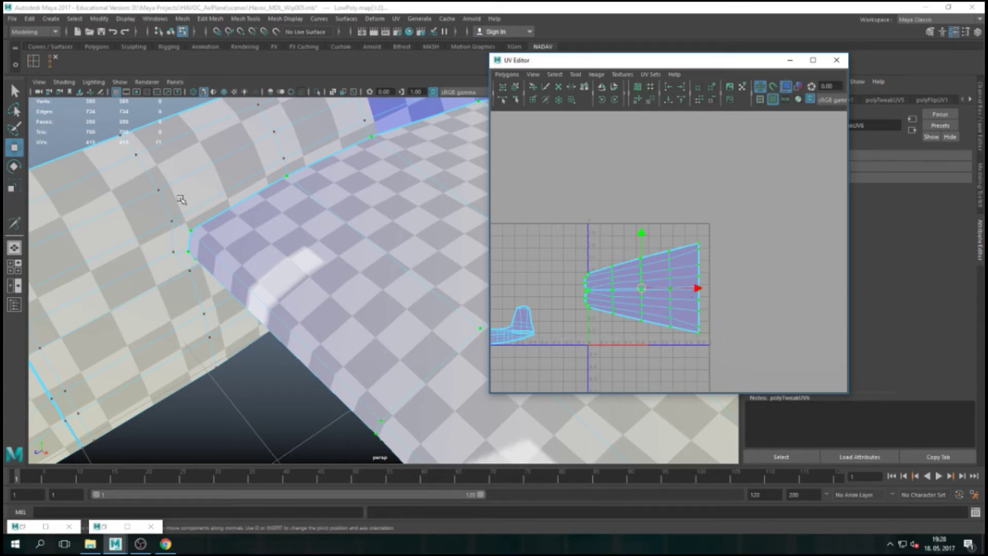
key("r")
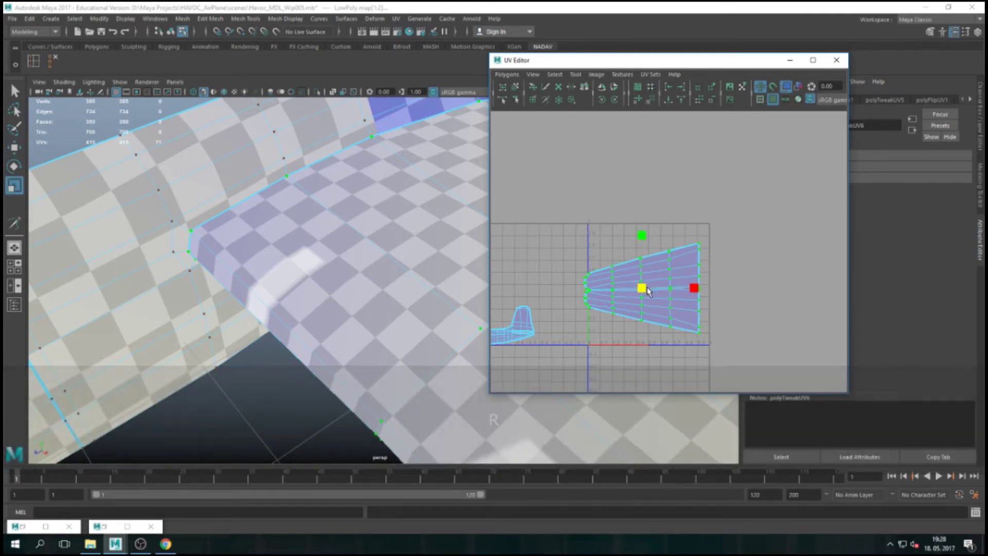
left_click_drag(642, 288, 626, 294)
key("w")
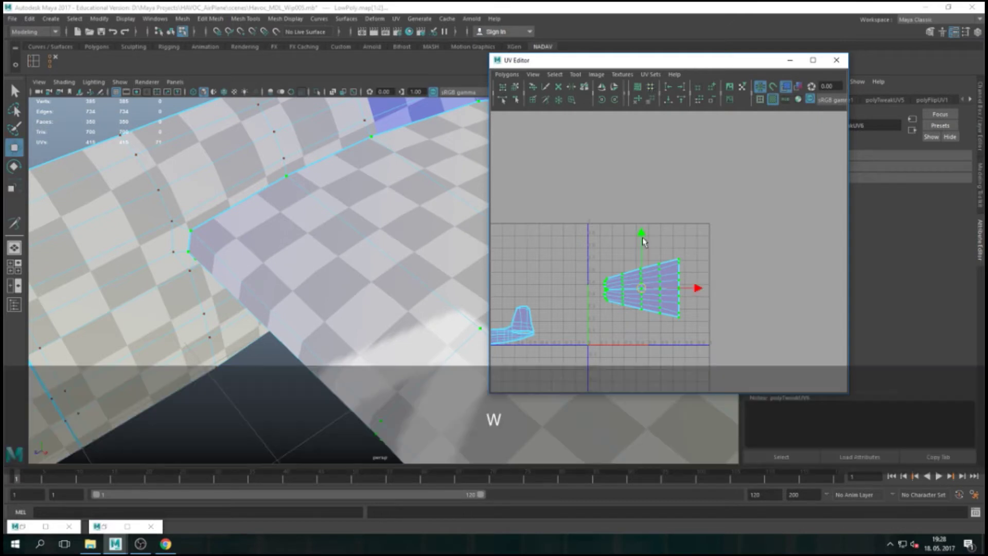
left_click_drag(643, 234, 644, 233)
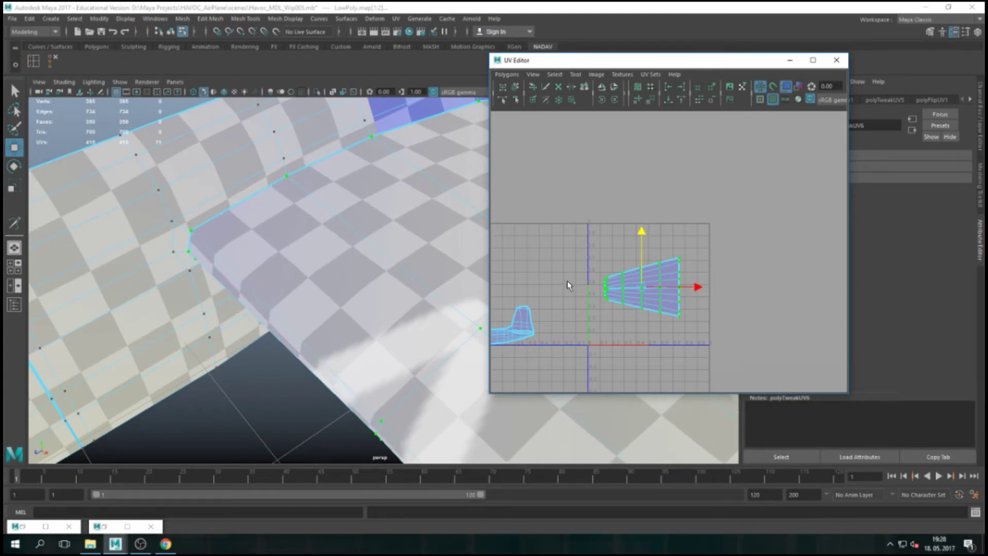
Fine-tune the wing shell's uniform scale and V position until its checker squares match the fuselage's along the wing root
left_click_drag(340, 221, 286, 243, "alt")
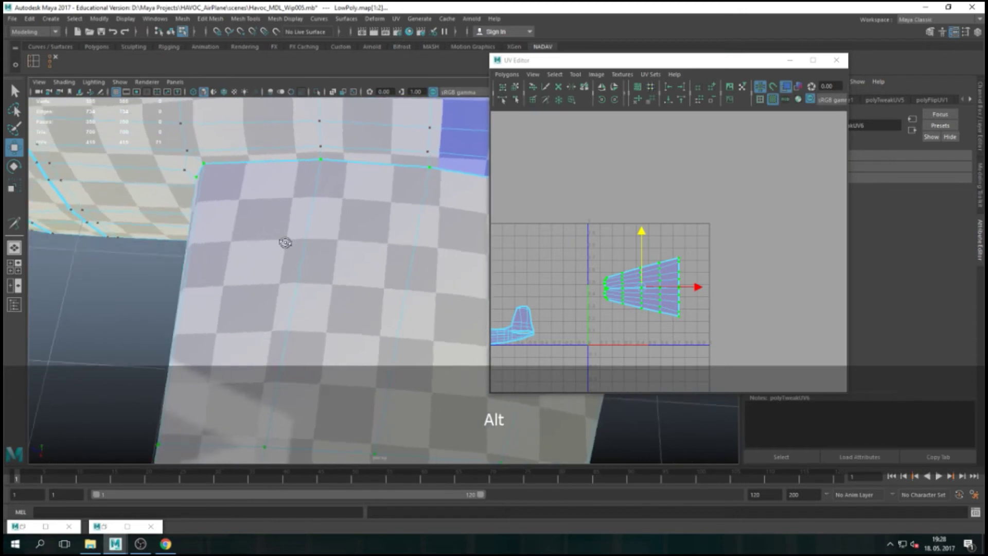
right_click_drag(285, 242, 307, 245, "alt")
right_click_drag(304, 196, 370, 346, "alt")
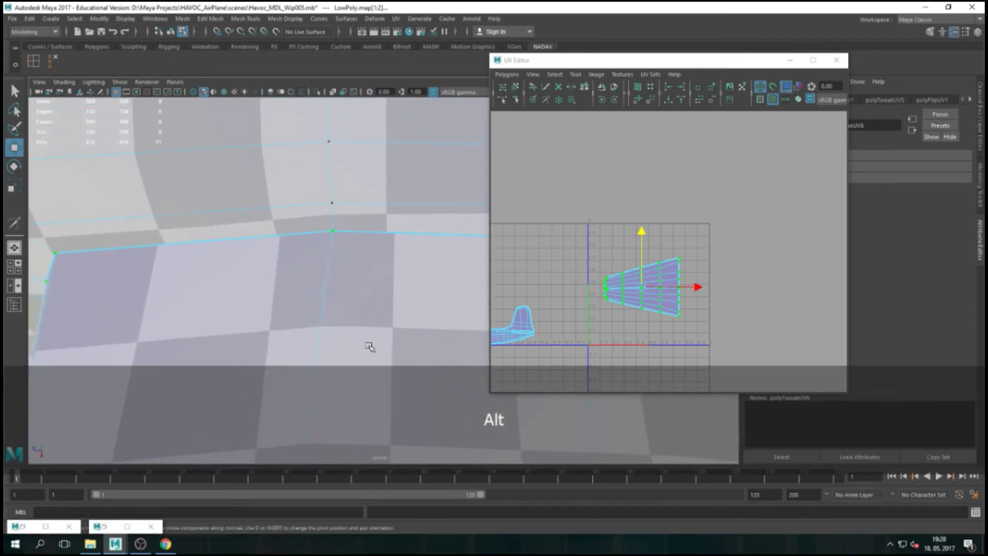
left_click_drag(640, 231, 641, 236)
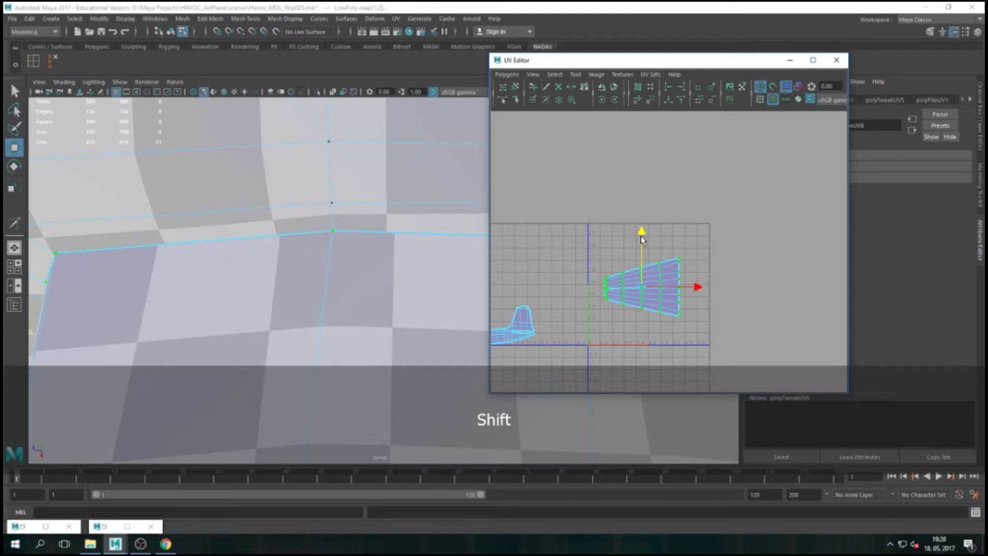
key("r")
mouse_move(643, 290)
left_mouse_down()
mouse_move(656, 296)
mouse_move(642, 290)
left_mouse_up()
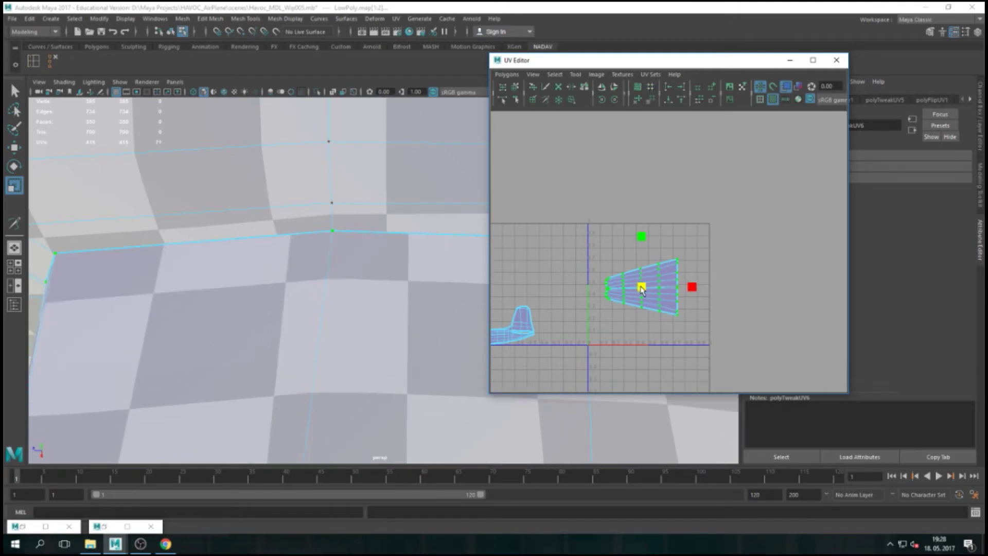
key("w")
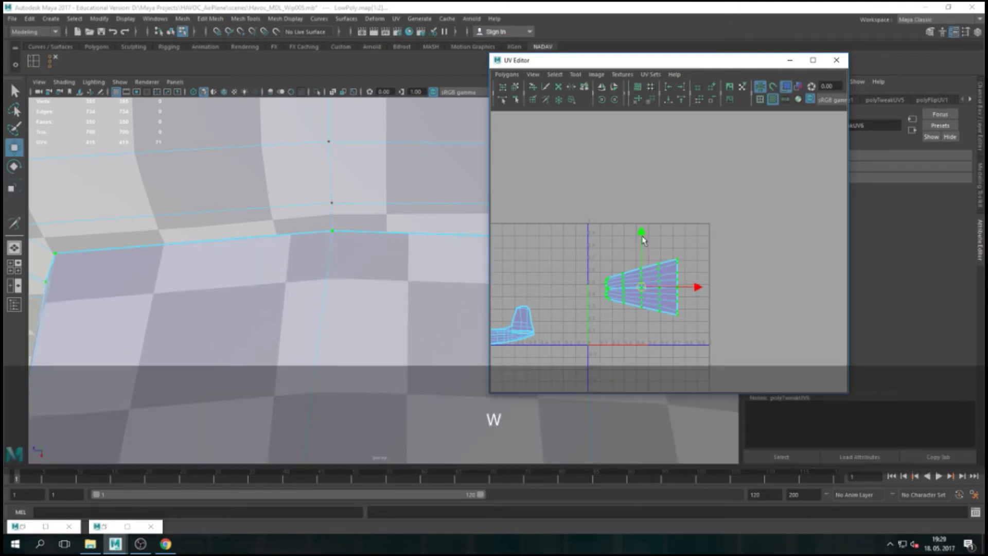
left_click_drag(642, 233, 642, 234)
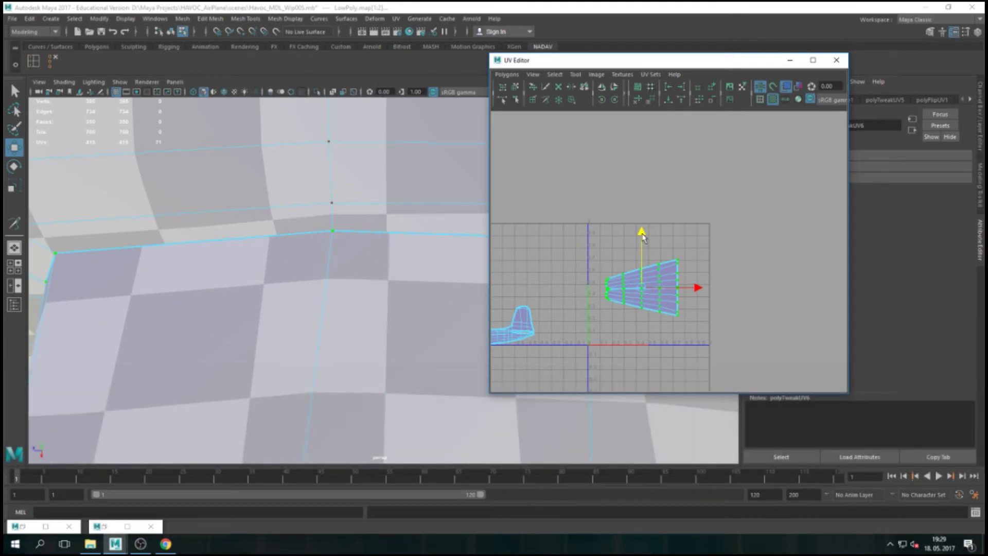
key("r")
left_click_drag(641, 290, 644, 290)
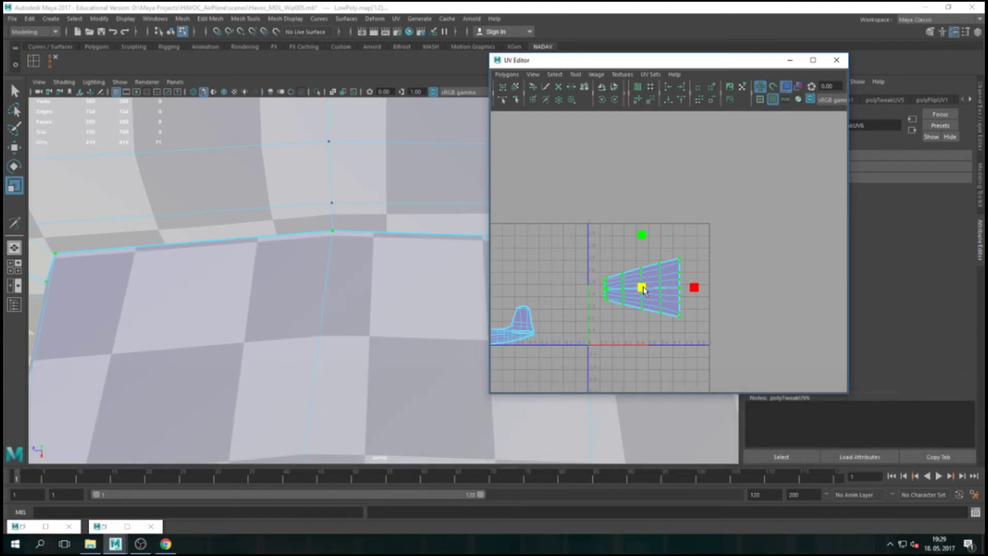
key("w")
left_click_drag(641, 235, 643, 238)
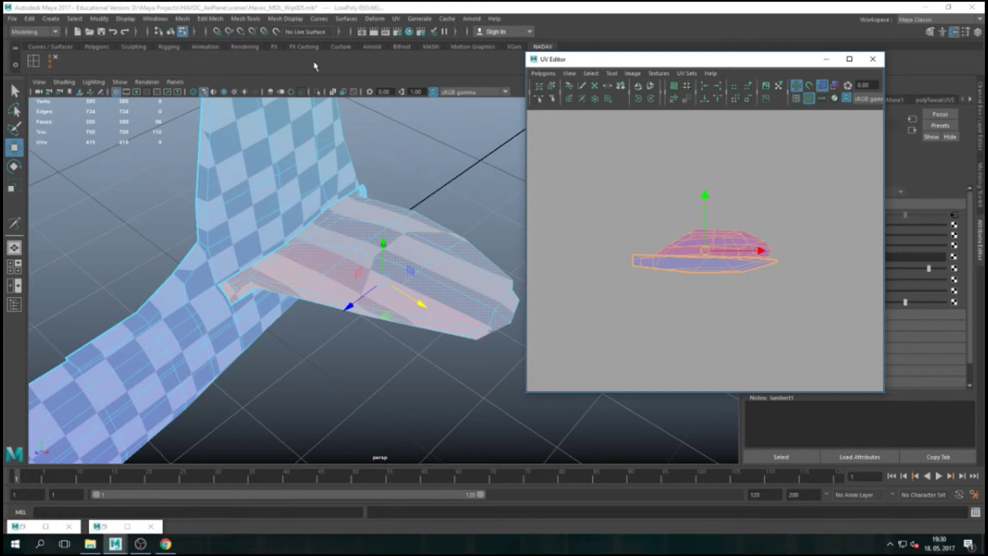
Apply Automatic UV mapping to the selected horizontal tail faces and move the resulting shells along U, clear of the wing shell
left_click(395, 18)
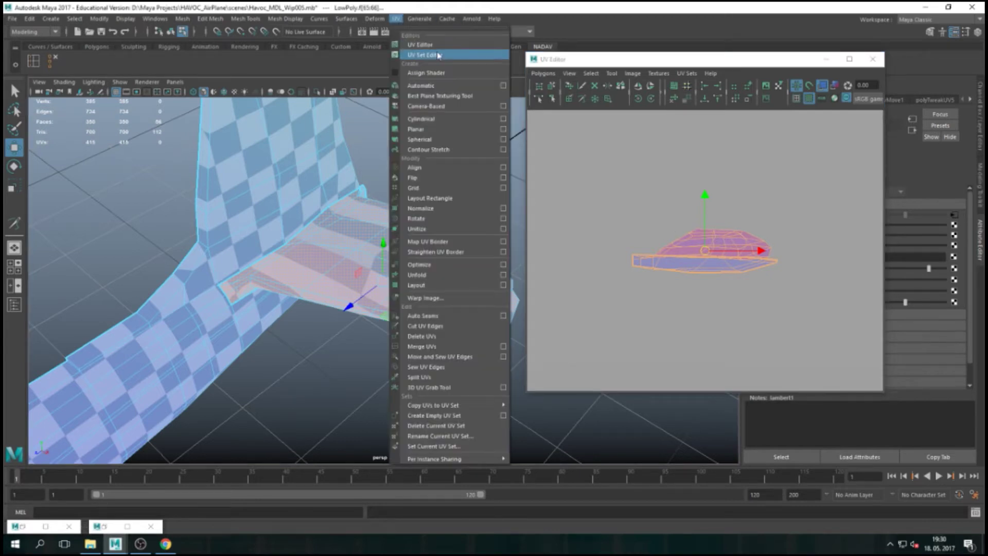
left_click(430, 86)
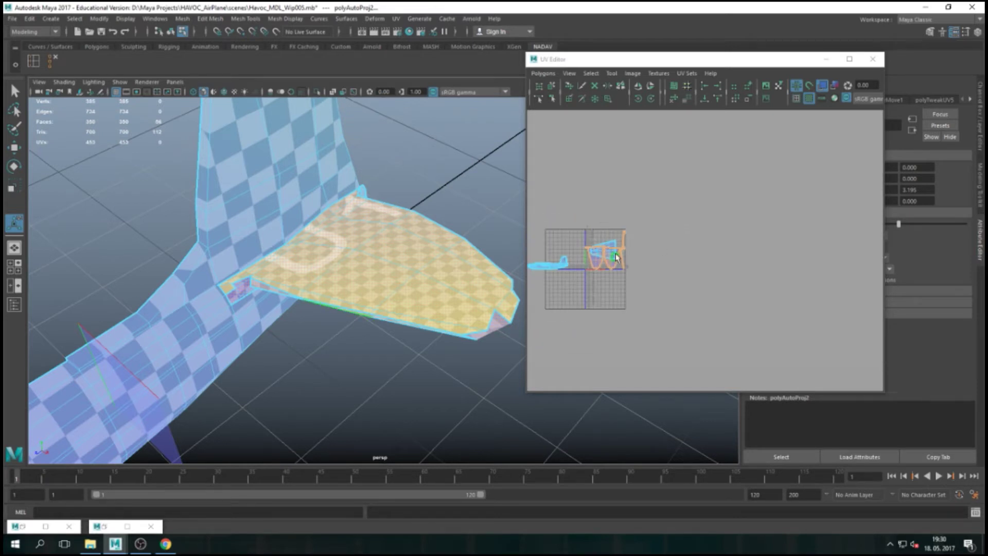
key("f")
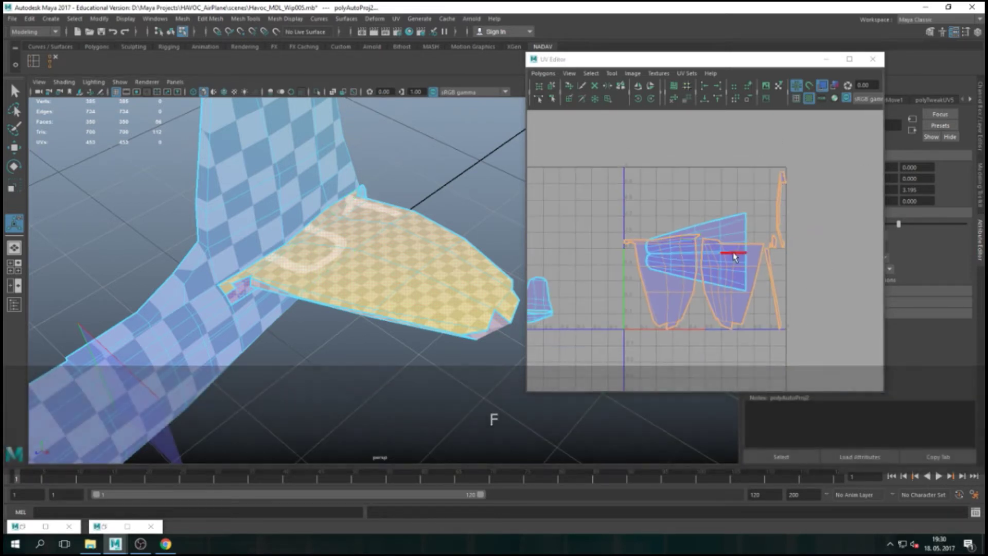
key("w")
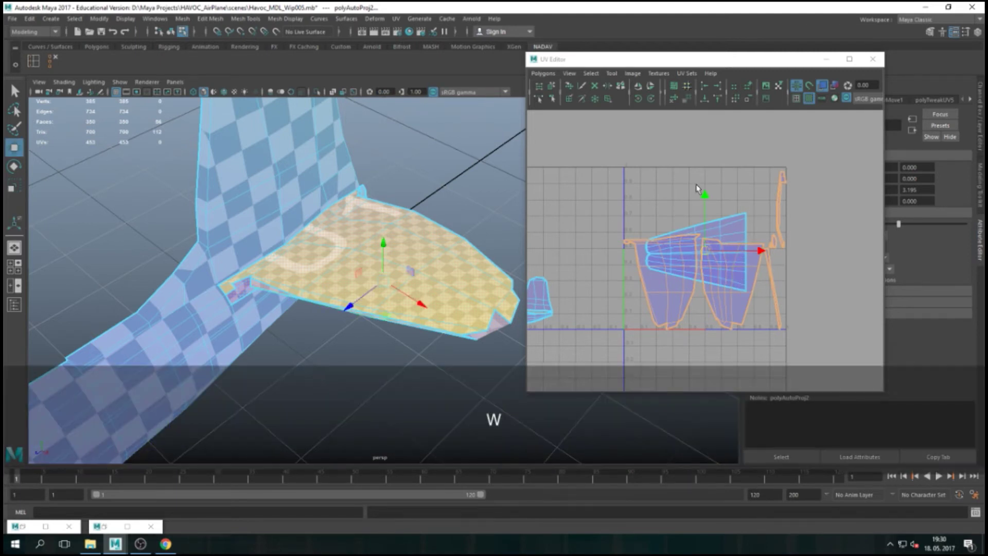
left_click_drag(764, 259, 922, 257)
middle_click_drag(794, 269, 576, 277, "alt")
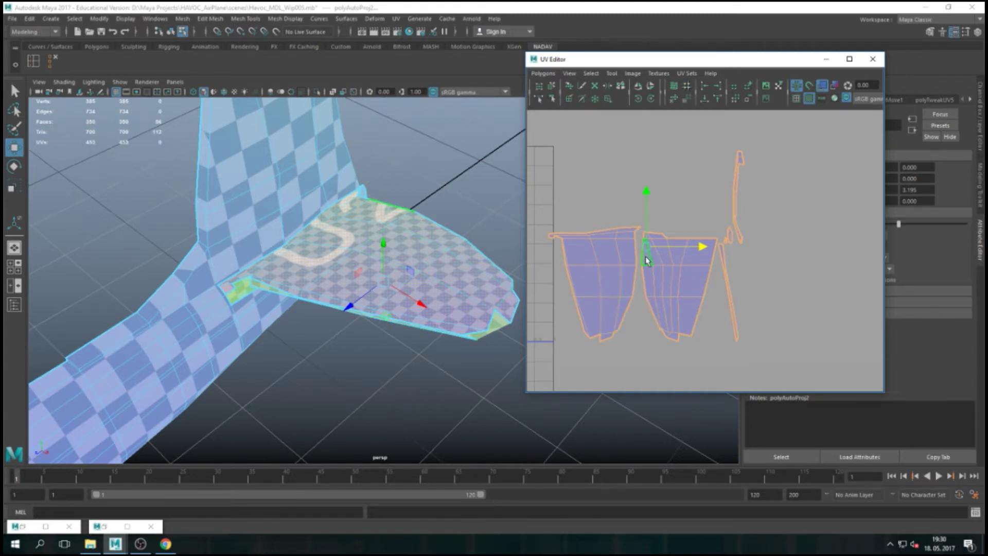
Sew the small tip piece onto the first large tail shell with Move and Sew along their shared edge
right_click_drag(672, 303, 677, 272)
left_click(597, 338)
right_click_drag(632, 343, 636, 323, "shift")
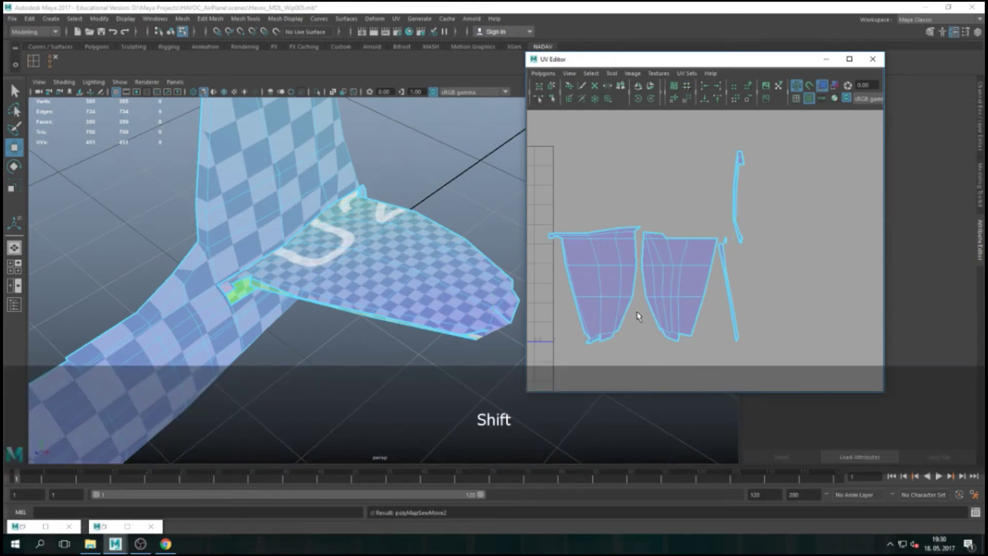
Try sewing the notch edge and the neighbouring outer edge at the first tail shell's tip, and undo both sews
left_click(602, 338)
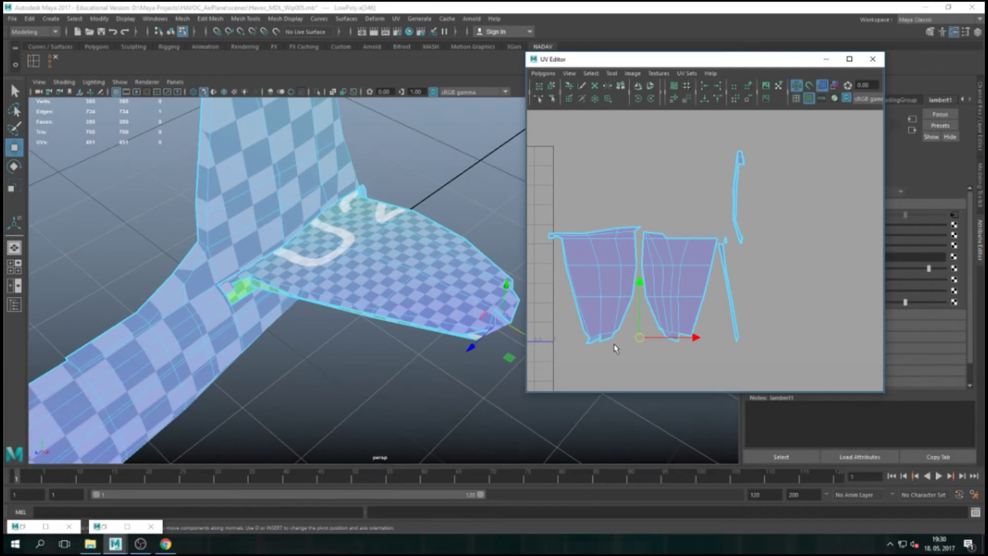
key("f")
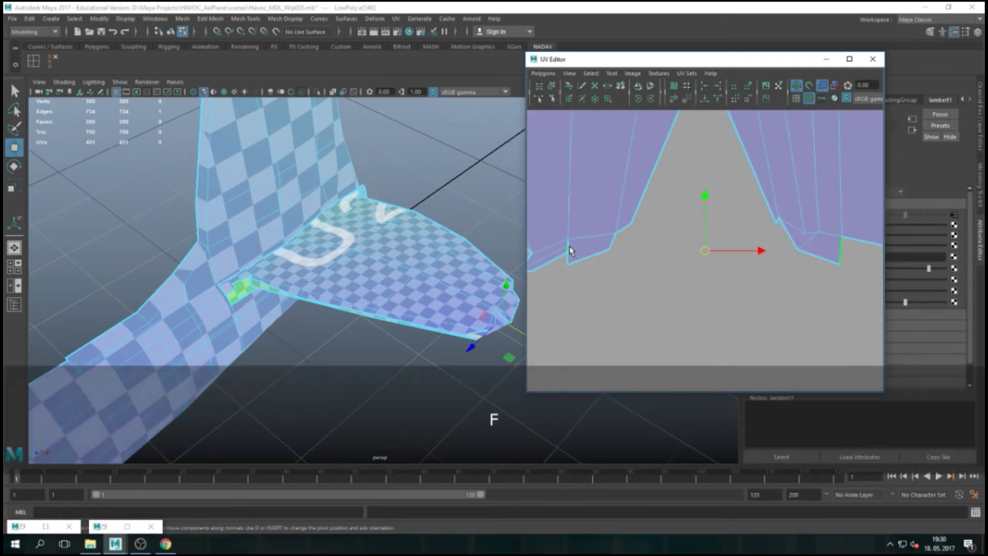
left_click(568, 250)
right_click_drag(592, 280, 592, 257, "shift")
middle_click_drag(581, 283, 659, 283, "alt")
right_click_drag(659, 283, 735, 293, "alt")
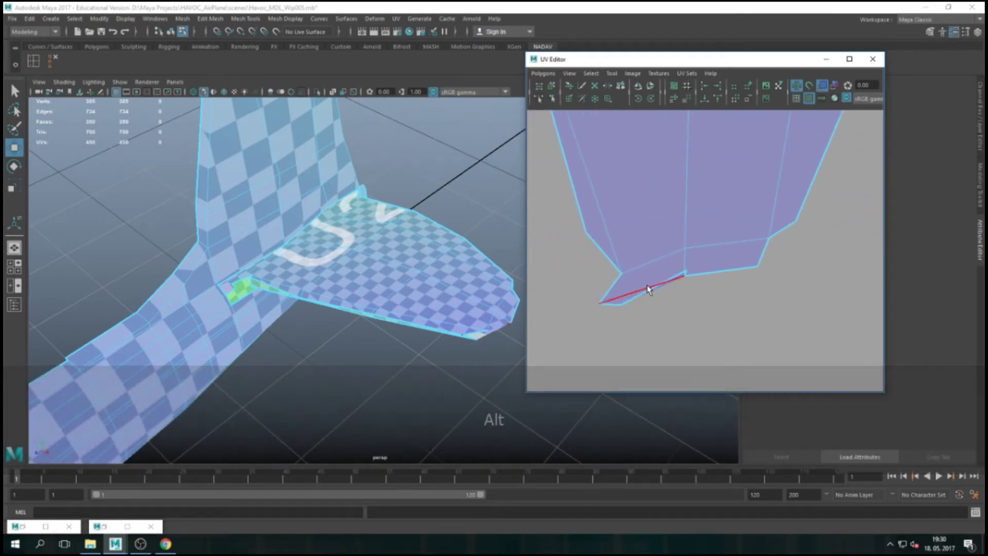
left_click(686, 276)
right_click_drag(713, 309, 714, 283, "shift")
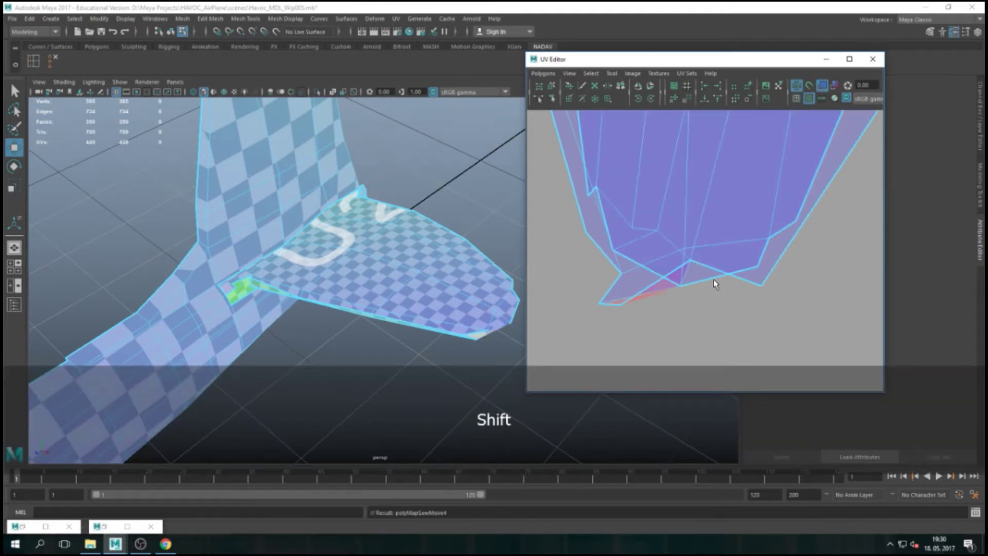
key("ctrl+y")
key("ctrl+z")
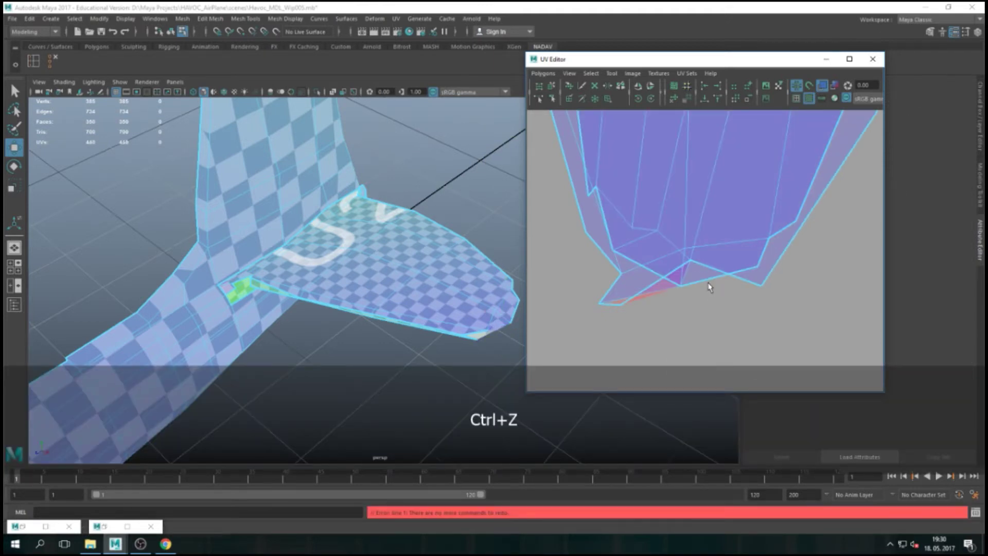
key("ctrl+z")
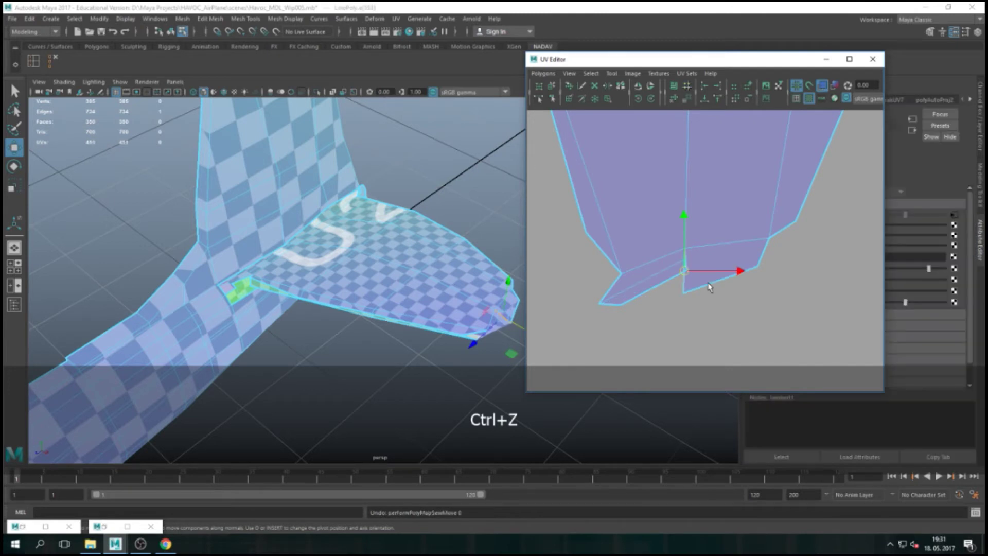
Sew the short notch edge at the first tail shell's tip and lower the corner UV there to smooth the outline
right_click_drag(711, 292, 690, 273)
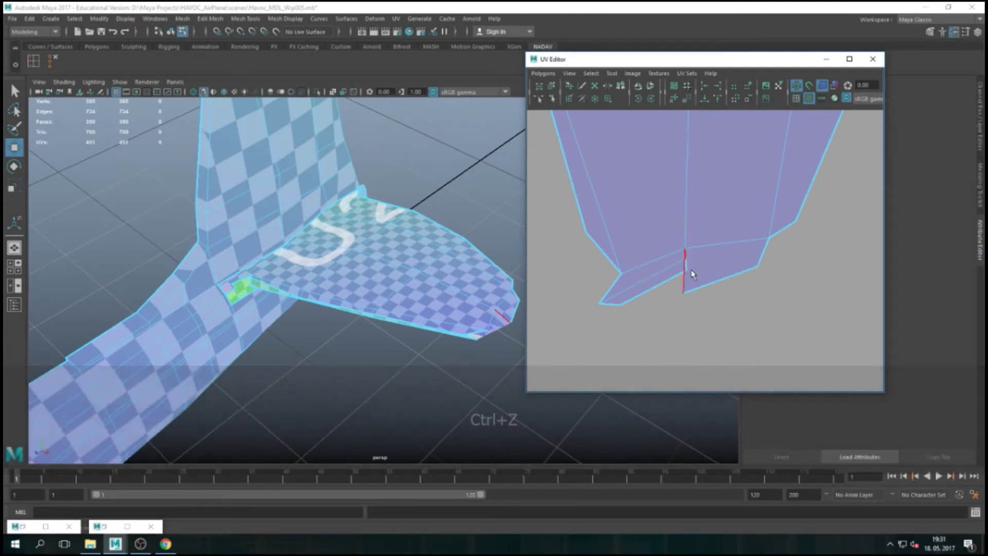
left_click(686, 259)
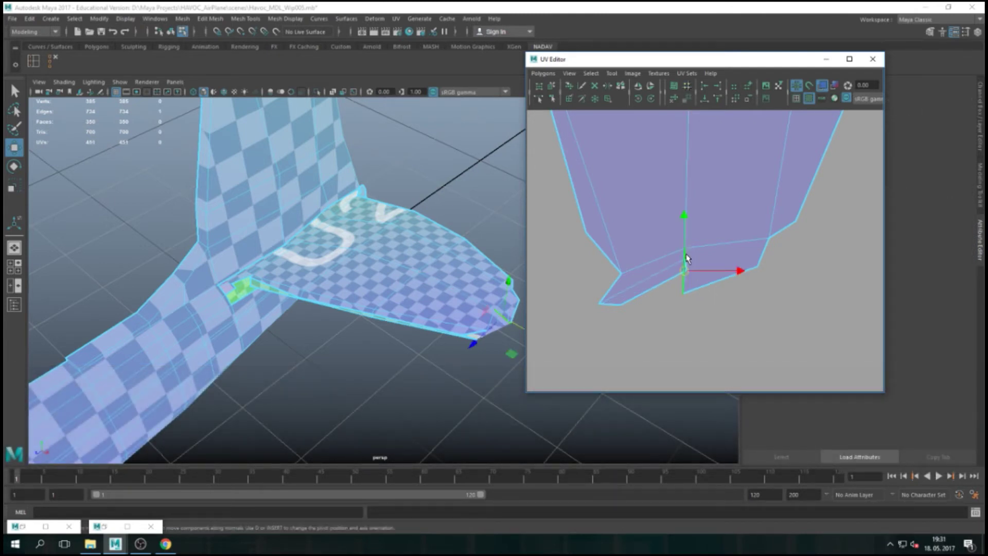
right_click_drag(723, 301, 730, 270, "shift")
left_click(687, 272)
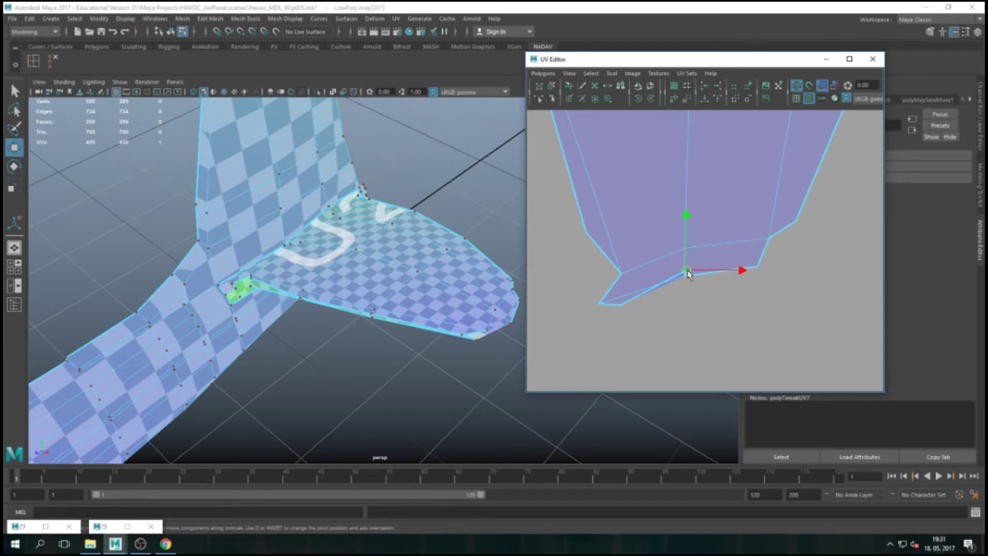
left_click_drag(687, 218, 689, 236)
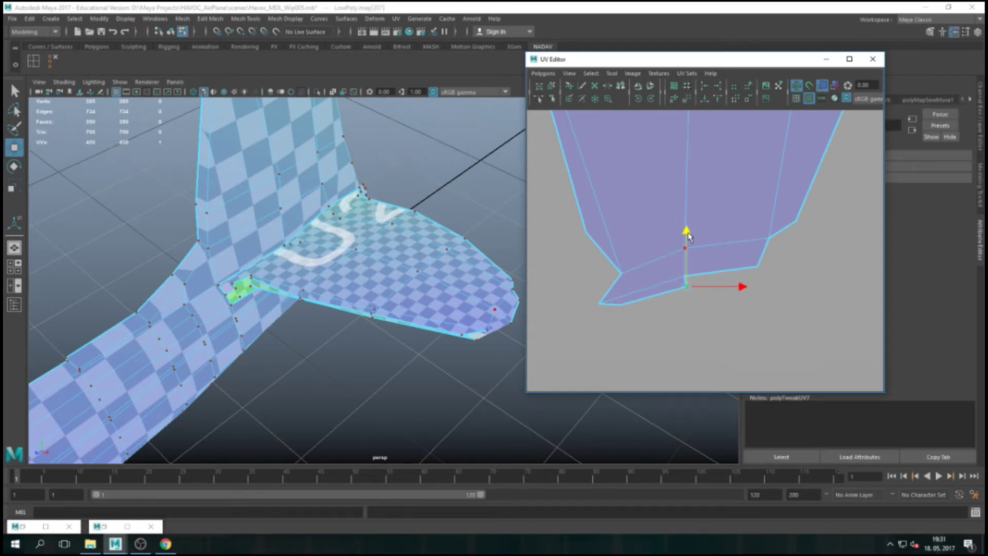
left_click(711, 310)
Sew the long narrow strip onto the sloping outer edge of the second large tail shell
scroll(712, 314, "down", 4)
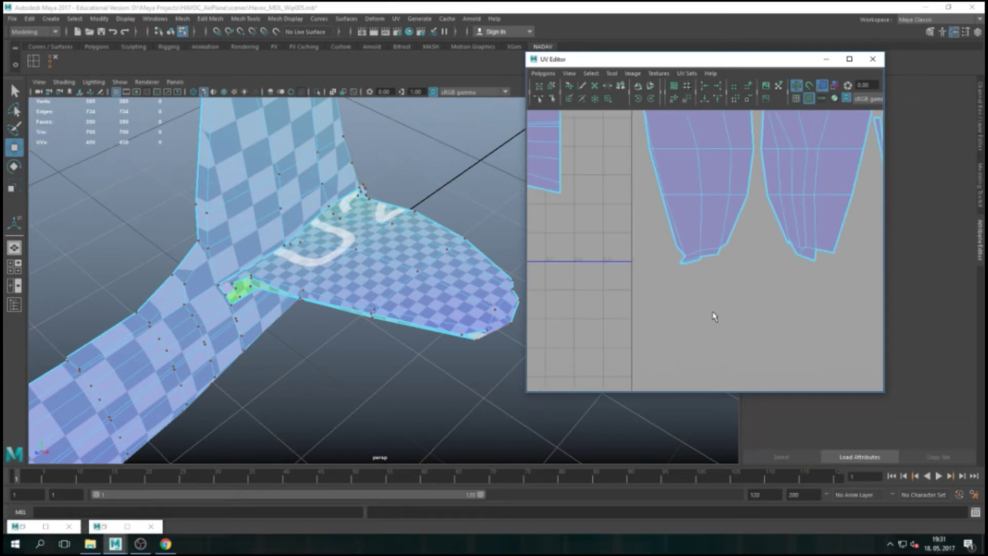
scroll(788, 278, "down", 3)
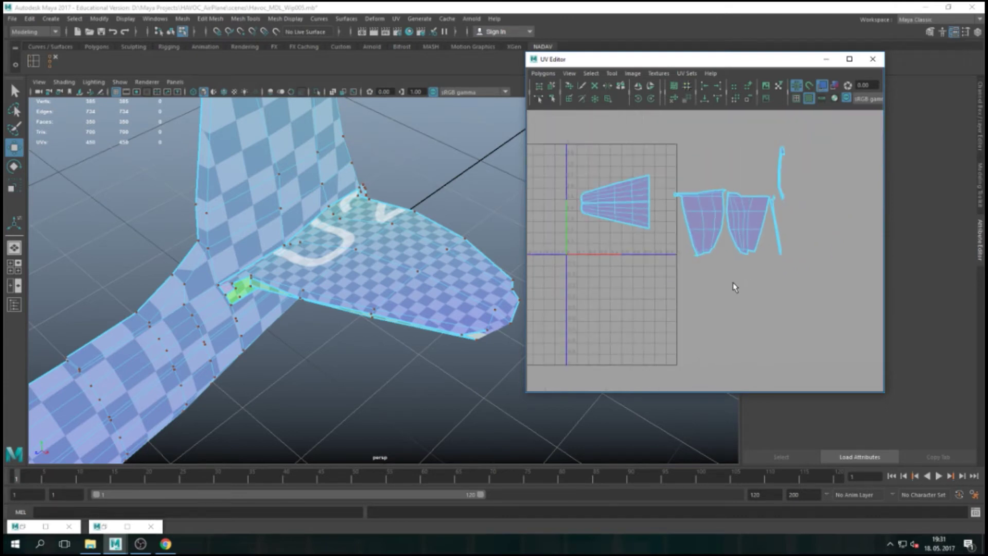
scroll(734, 282, "up", 3)
right_click_drag(858, 199, 852, 178)
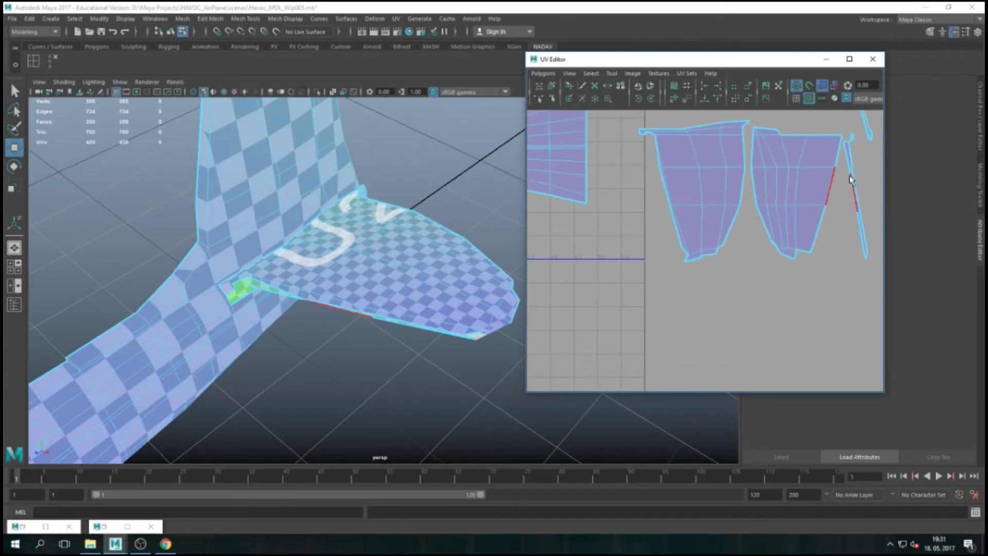
left_click(850, 170)
left_click(831, 191, "shift")
left_click(822, 218, "shift")
right_click_drag(780, 307, 780, 277, "shift")
right_click_drag(840, 282, 853, 244, "alt")
middle_click_drag(853, 244, 750, 364, "alt")
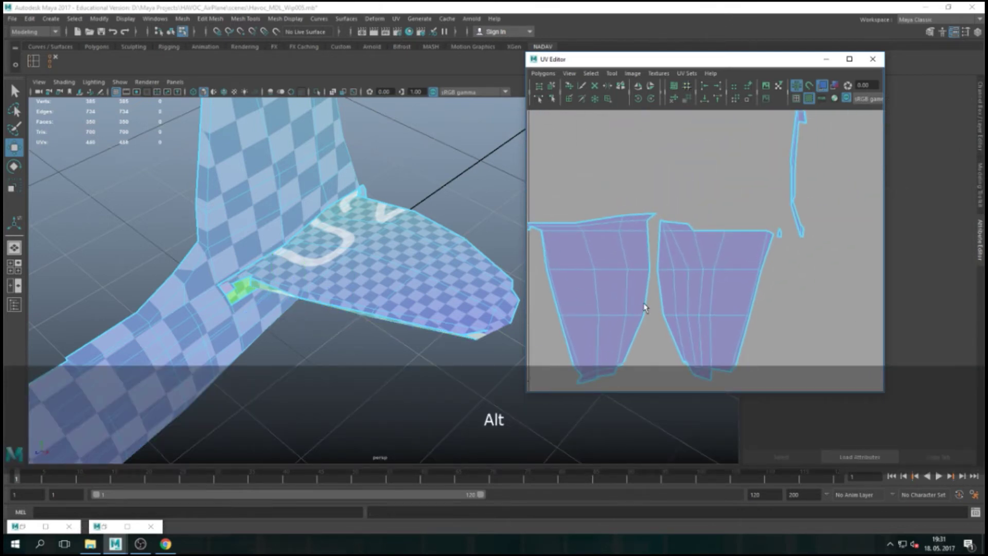
Select the facing curved edges between the two large tail shells and sew the shells together into one
left_click(653, 243)
left_click(678, 353, "shift")
left_click(671, 293, "shift")
left_click(659, 291, "shift")
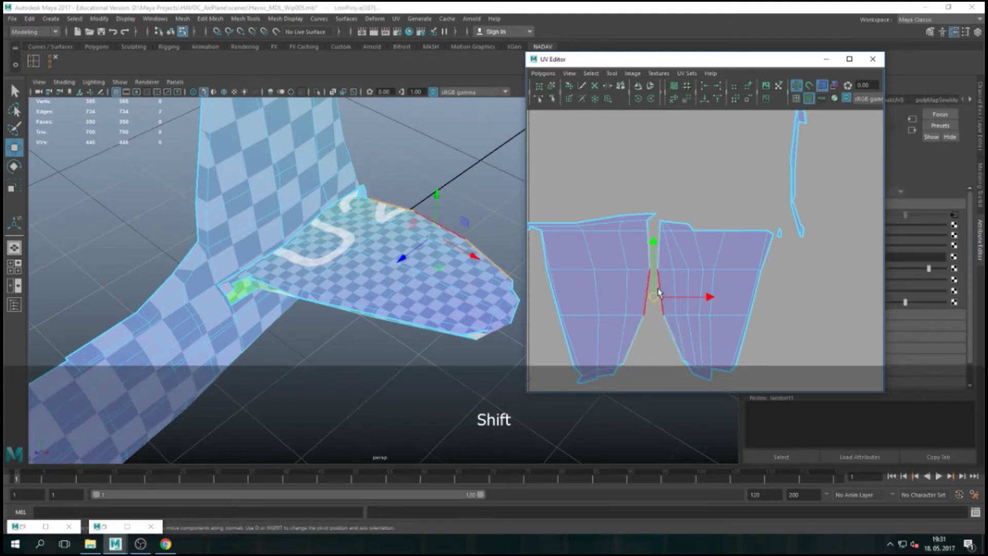
right_click_drag(708, 201, 710, 170, "shift")
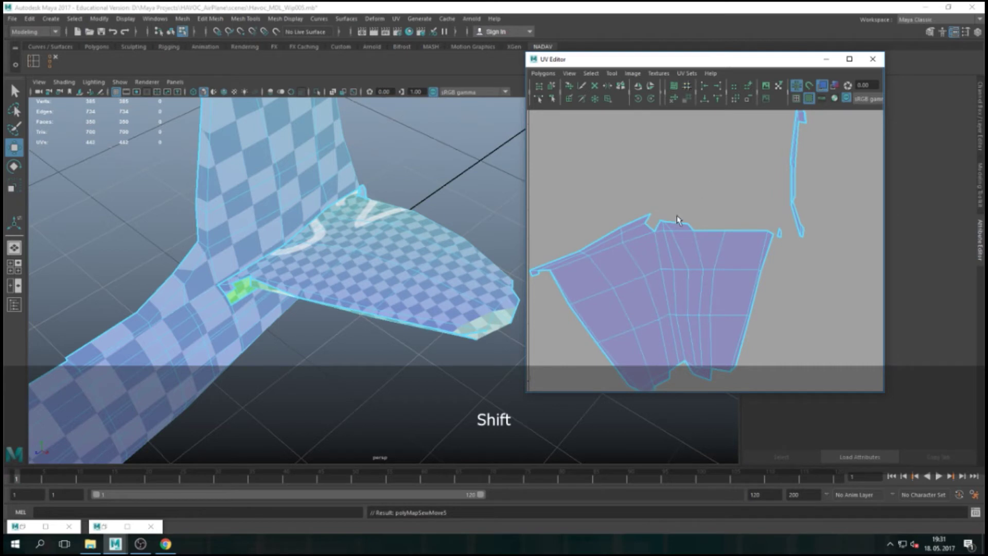
Sew the remaining thin root strip onto the root edge of the joined tail shell
scroll(690, 240, "down", 4)
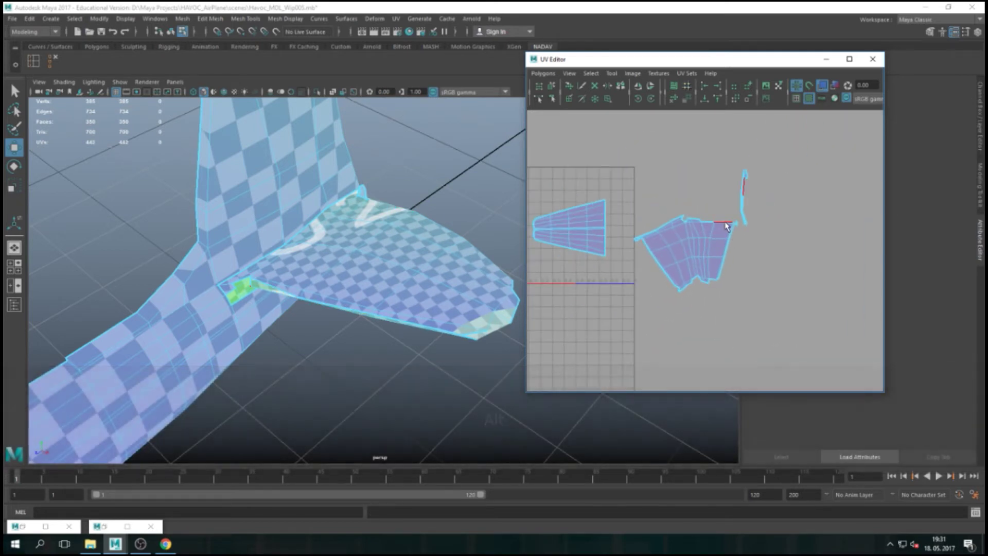
scroll(725, 226, "up", 3)
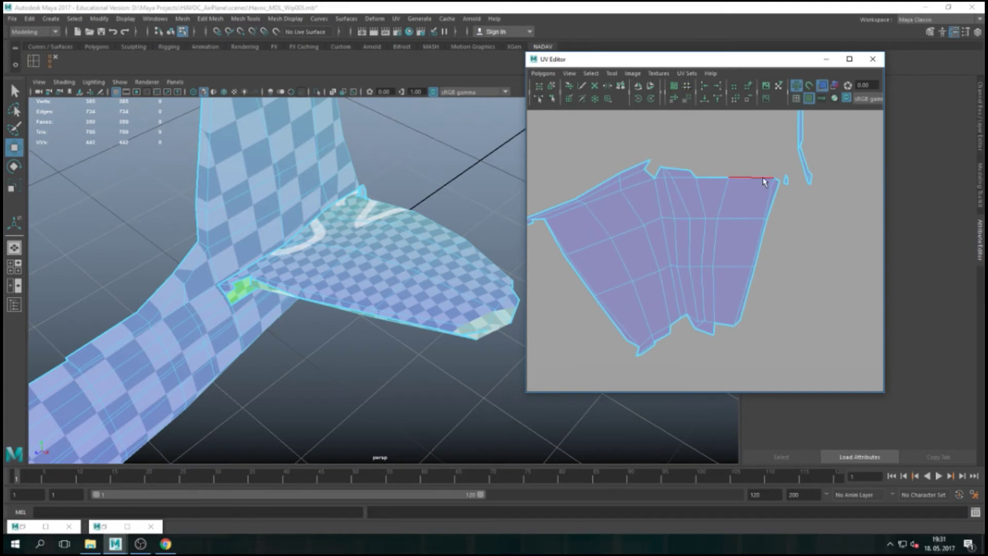
key("w")
left_click(695, 175, "shift")
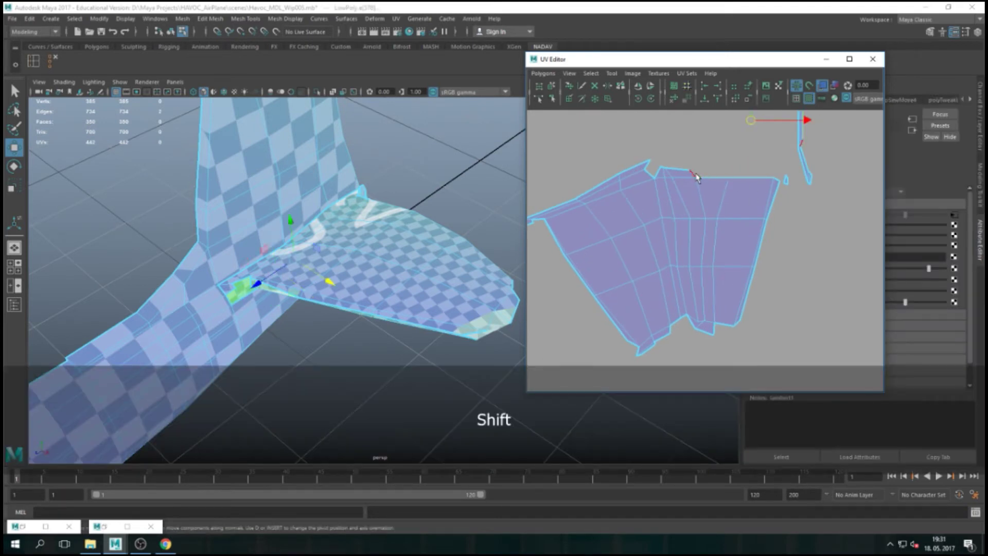
right_click_drag(712, 166, 718, 125, "shift")
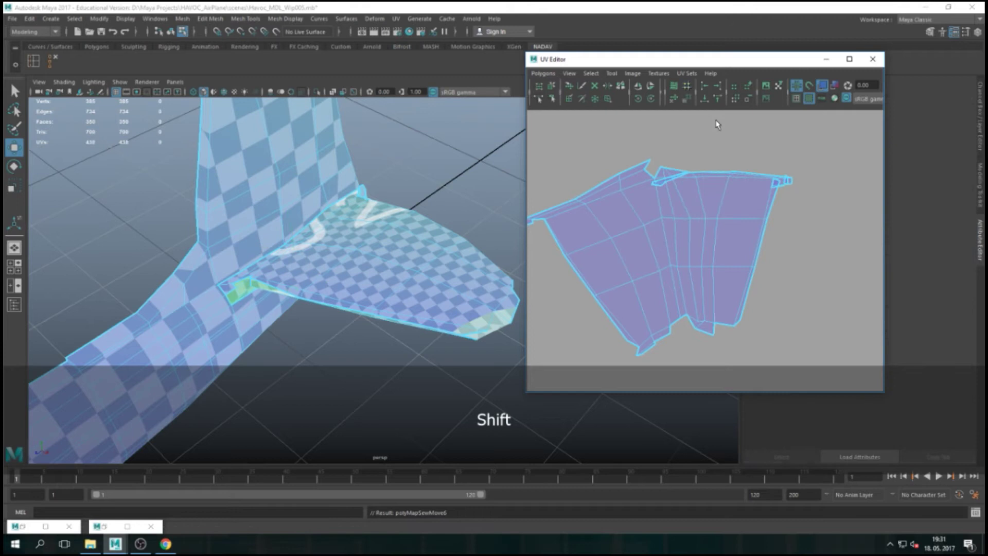
Sew the remaining split edges between the root strip and the tail shell near the notch at mid-root
left_click(671, 174, "shift")
right_click_drag(702, 171, 694, 145, "shift")
left_click(664, 174, "shift")
left_click(663, 173, "shift")
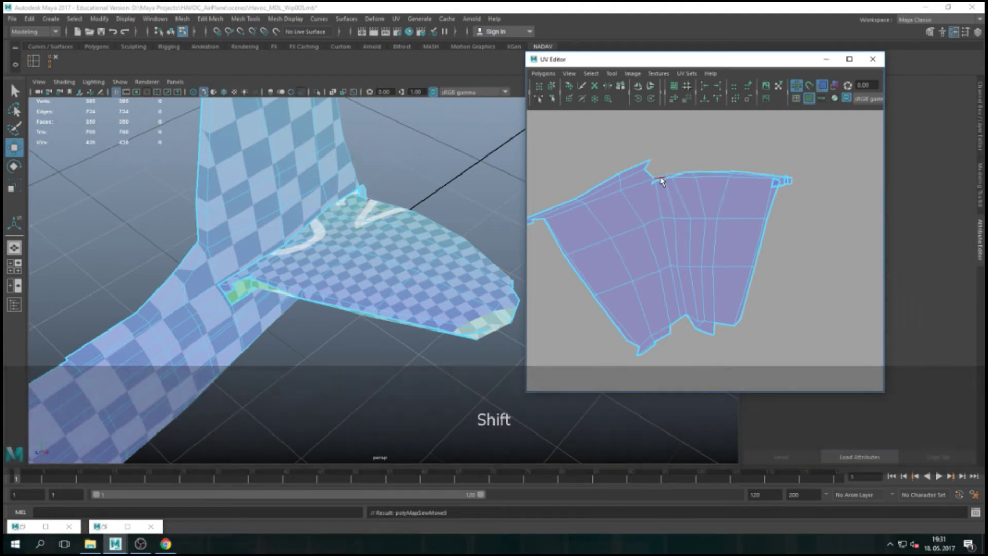
Move the overlapping UV beside the root notch up in V to open out the folded strip end
scroll(669, 211, "up", 5)
middle_click_drag(664, 198, 792, 479, "alt")
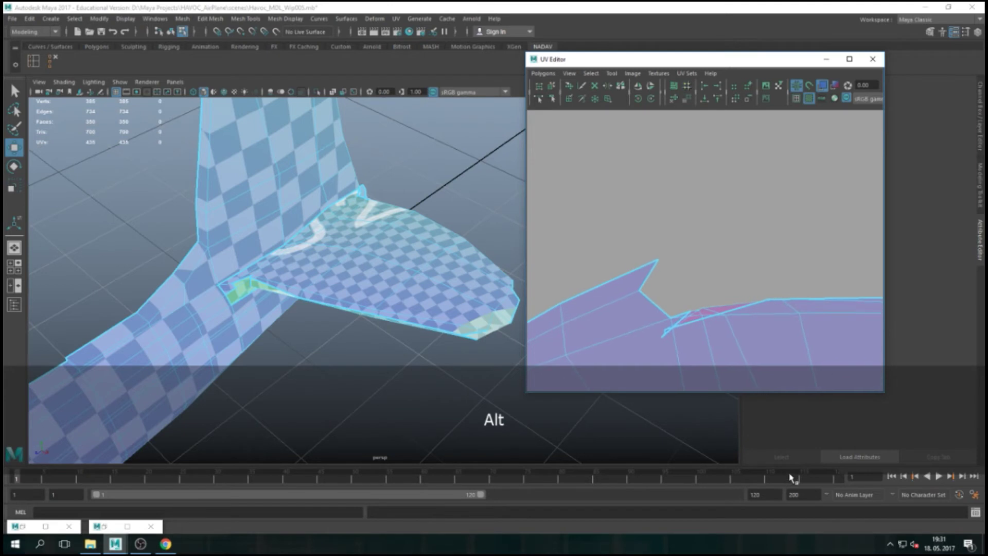
left_click(698, 323)
key("w")
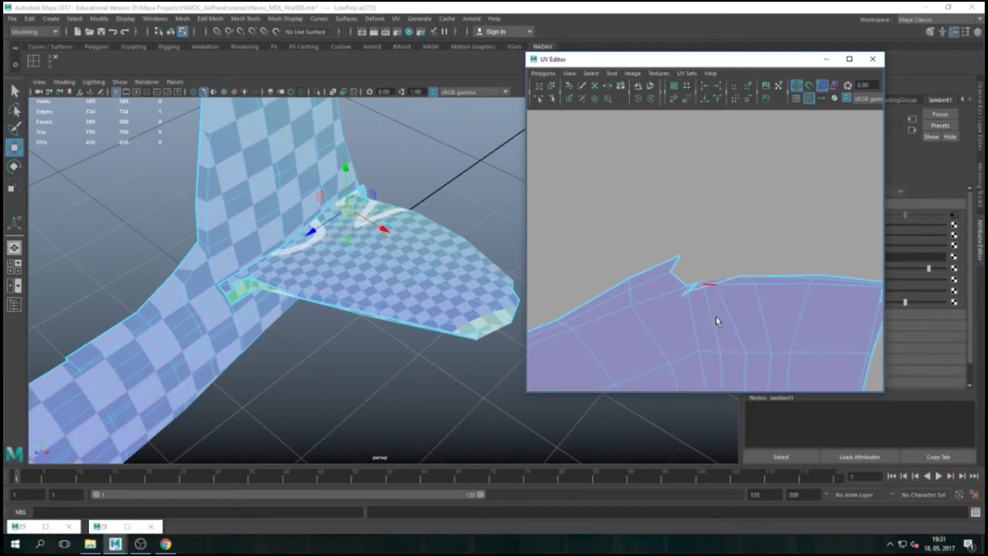
key("w")
right_click_drag(698, 289, 743, 290)
left_click(684, 295)
left_click_drag(683, 240, 685, 219)
left_click(684, 298)
left_click(684, 297)
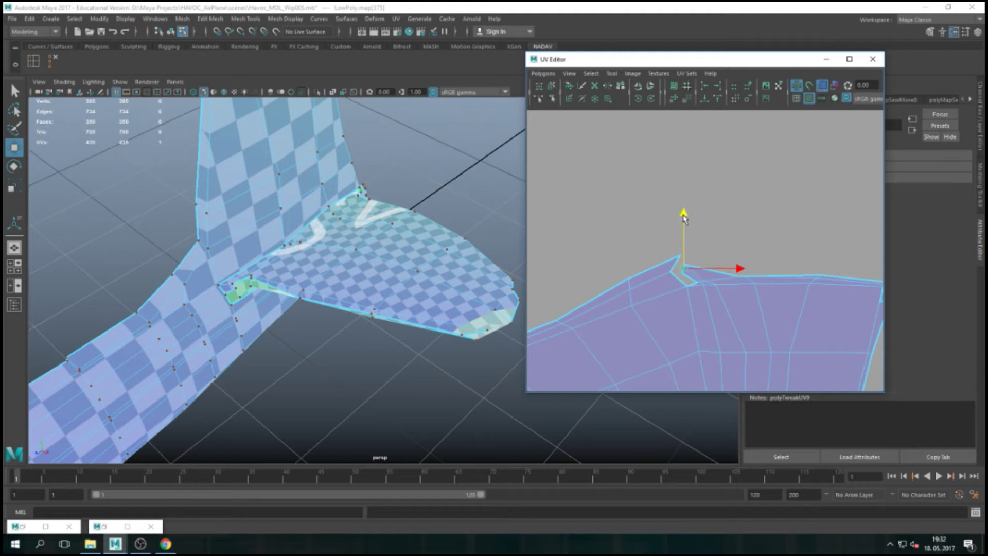
left_click(790, 217)
Lower the inner UV at the tail shell's root corner slightly in V, next to the small overlapping pieces
scroll(811, 265, "down", 2)
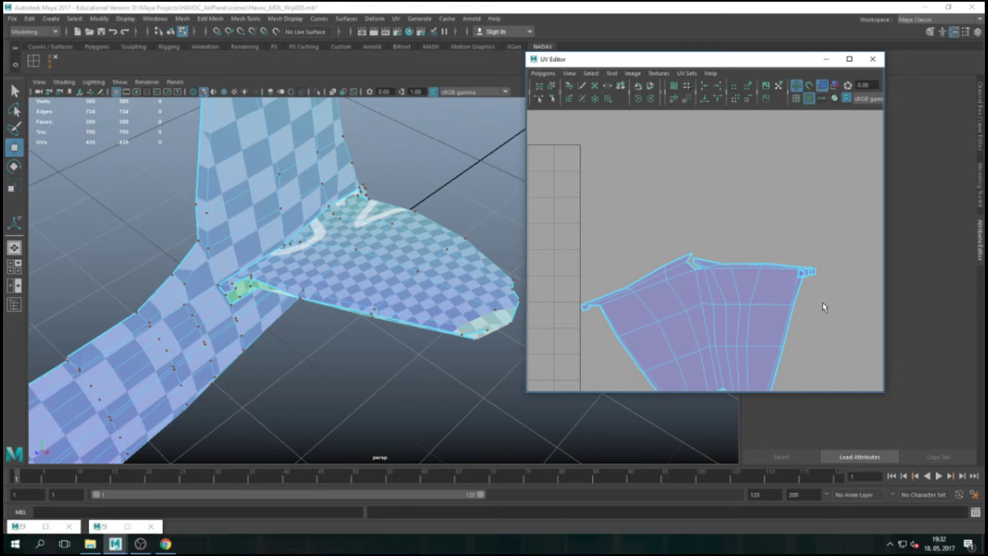
scroll(819, 299, "up", 2)
middle_click_drag(821, 293, 702, 206, "alt")
scroll(721, 264, "up", 3)
middle_click_drag(720, 264, 727, 238, "alt")
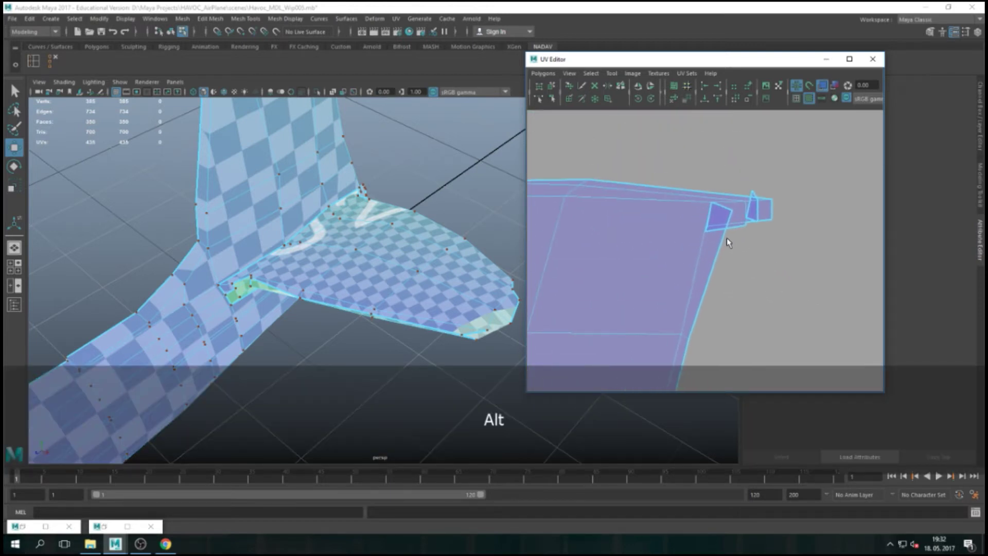
left_click(712, 204)
mouse_move(713, 147)
left_mouse_down()
mouse_move(715, 183)
mouse_move(716, 158)
left_mouse_up()
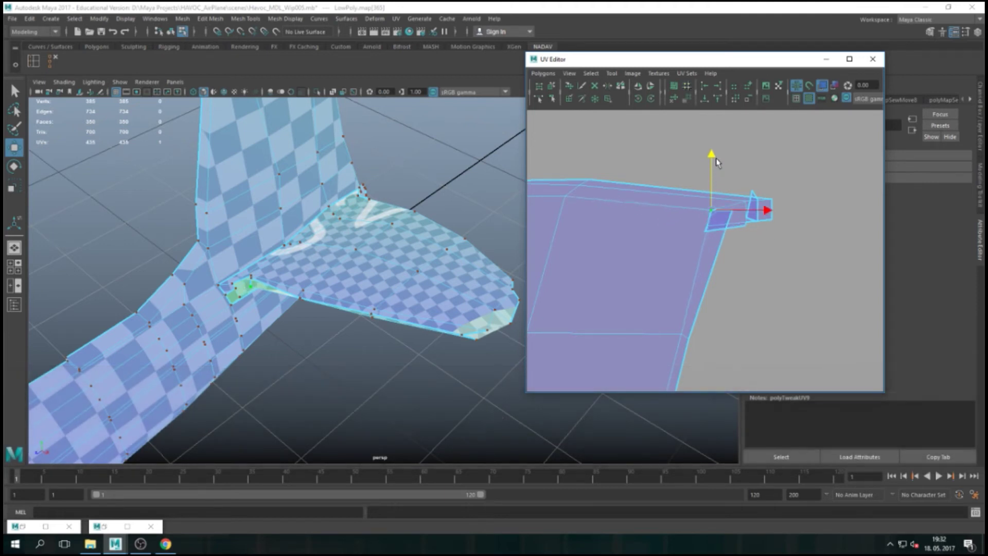
Select the whole tail shell, unfold it, and move it along U clear of the fuselage and wing shells
scroll(749, 244, "down", 4)
left_click(689, 308)
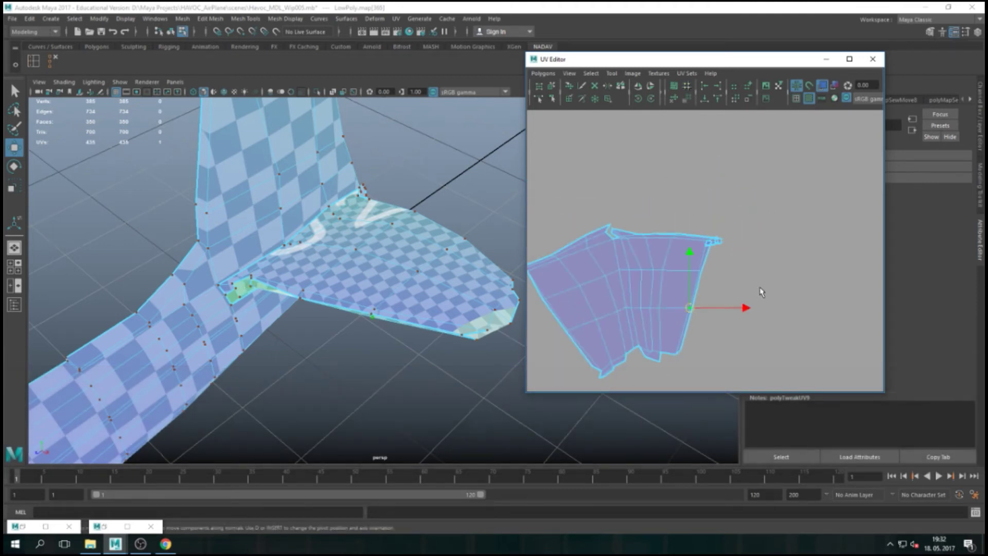
right_click_drag(673, 282, 696, 269, "ctrl")
right_click_drag(678, 206, 685, 176, "shift")
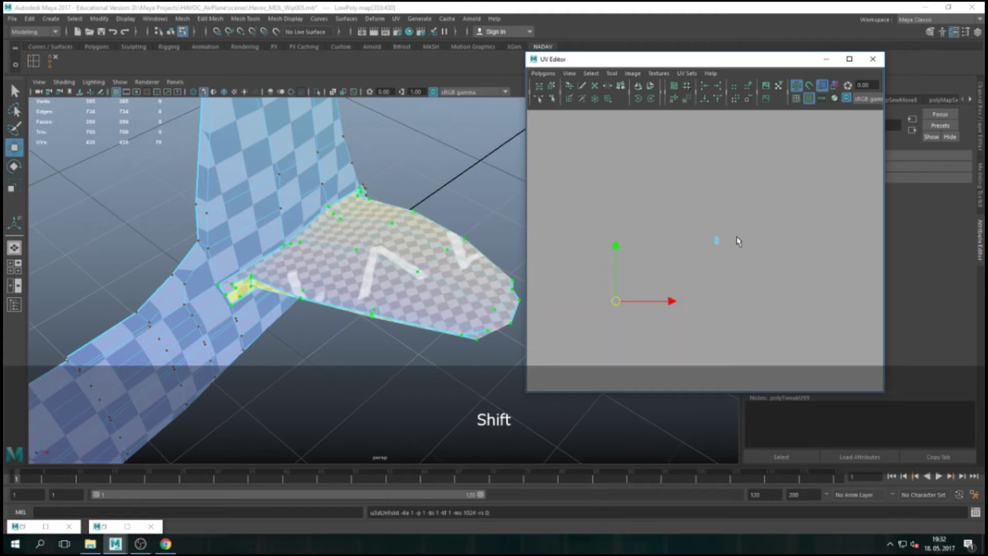
scroll(664, 298, "down", 1)
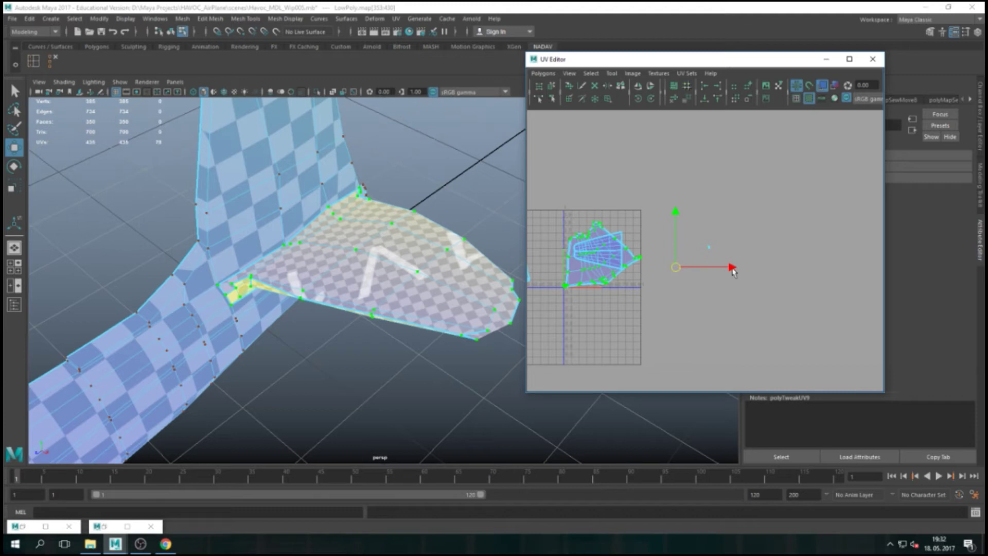
left_click_drag(733, 271, 845, 270)
key("e")
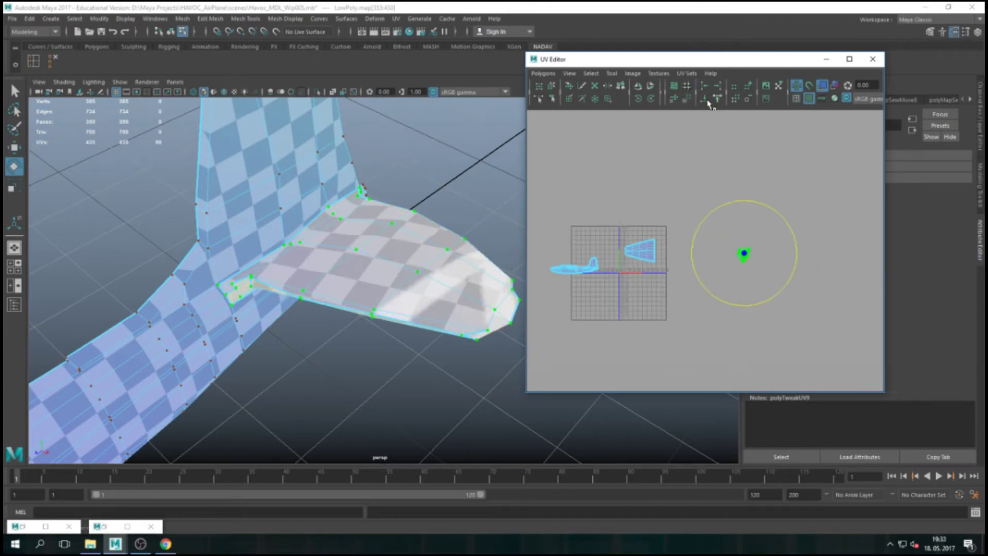
Try the automatic UV layout on the horizontal tail shell, undo it, and clear the selection
scroll(278, 294, "down", 5)
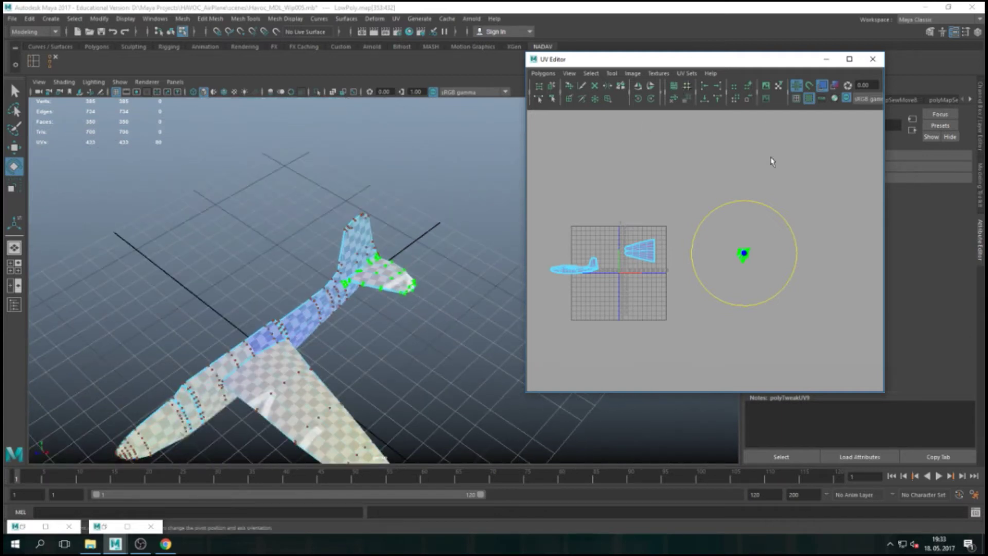
left_click(675, 87)
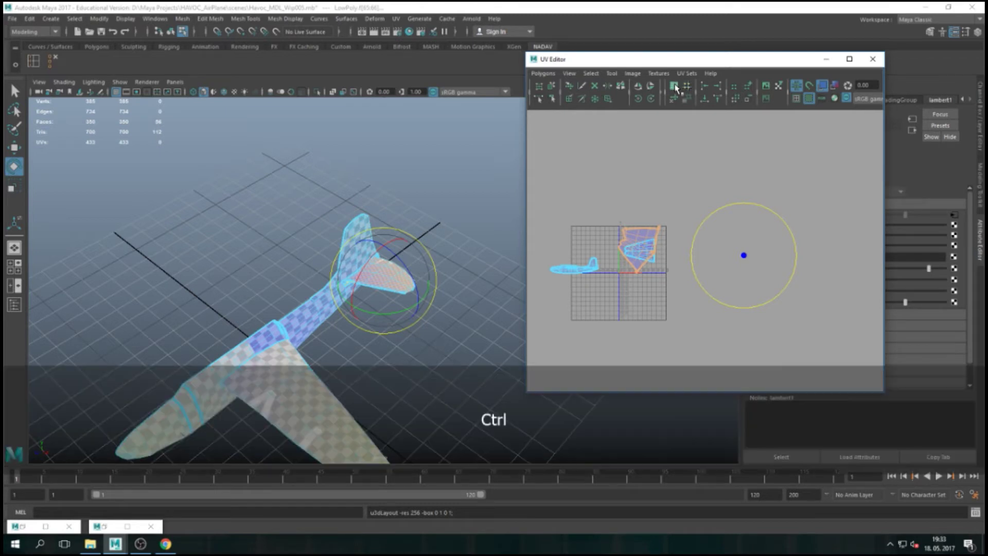
key("ctrl+z")
left_click(673, 195)
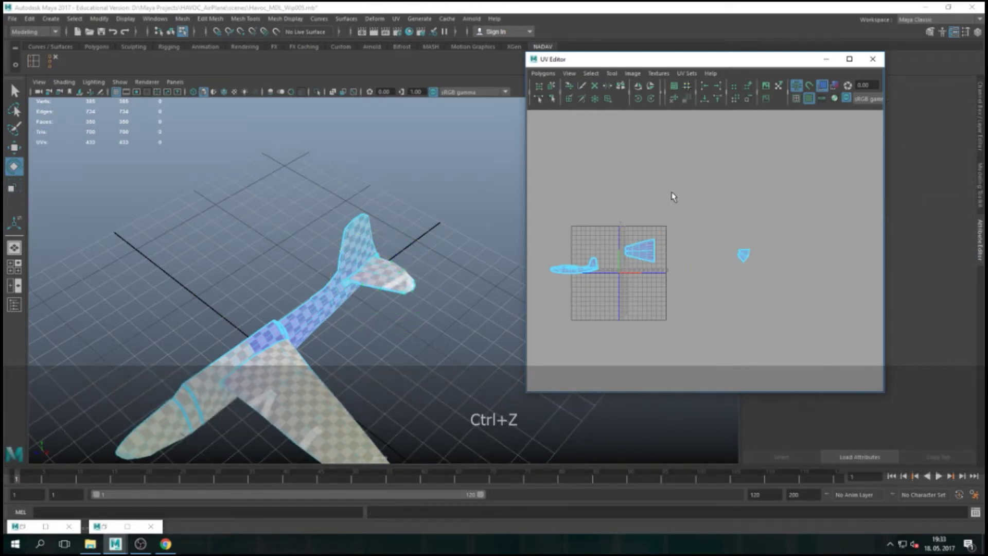
Lay out all the UV shells of the whole airplane mesh automatically inside the 0-1 UV square
key("F8")
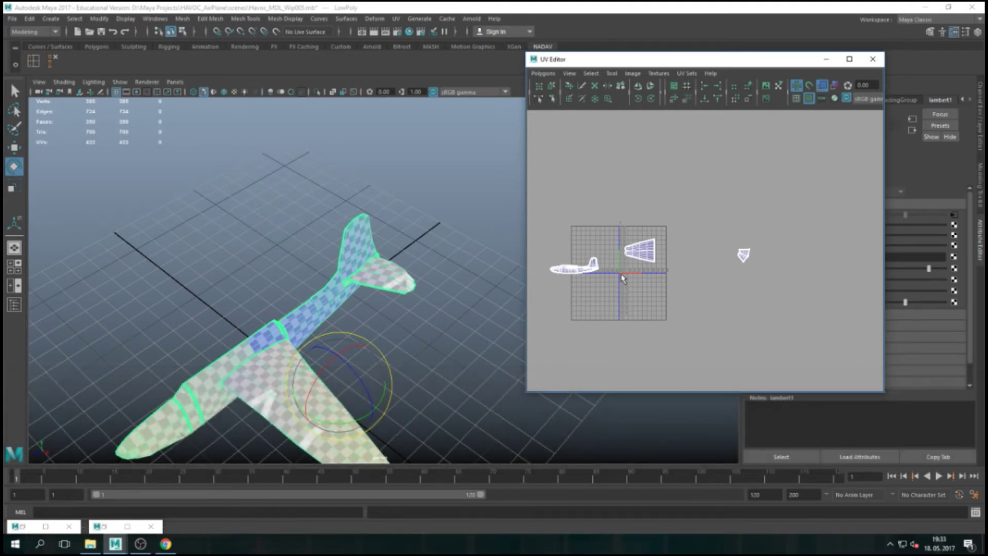
left_click(675, 86)
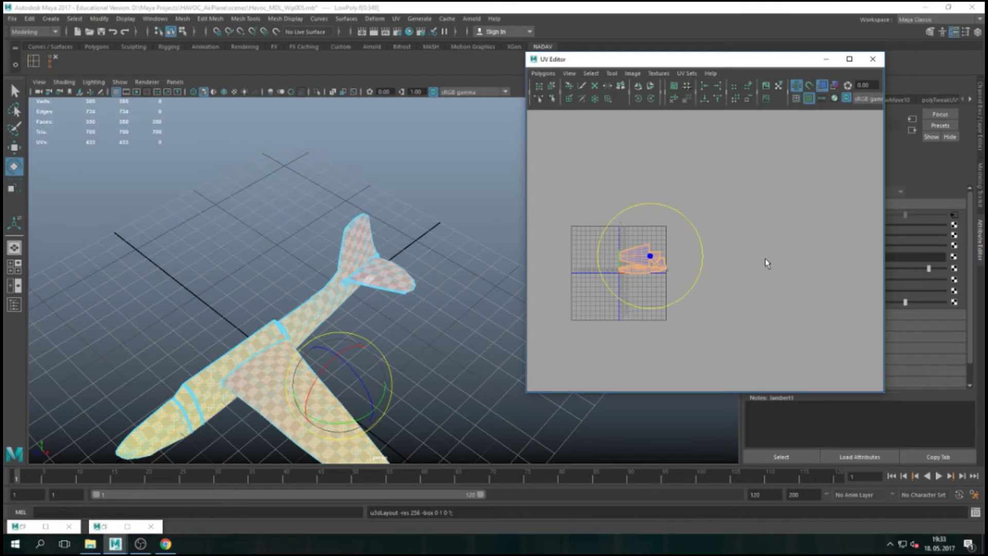
scroll(761, 283, "up", 4)
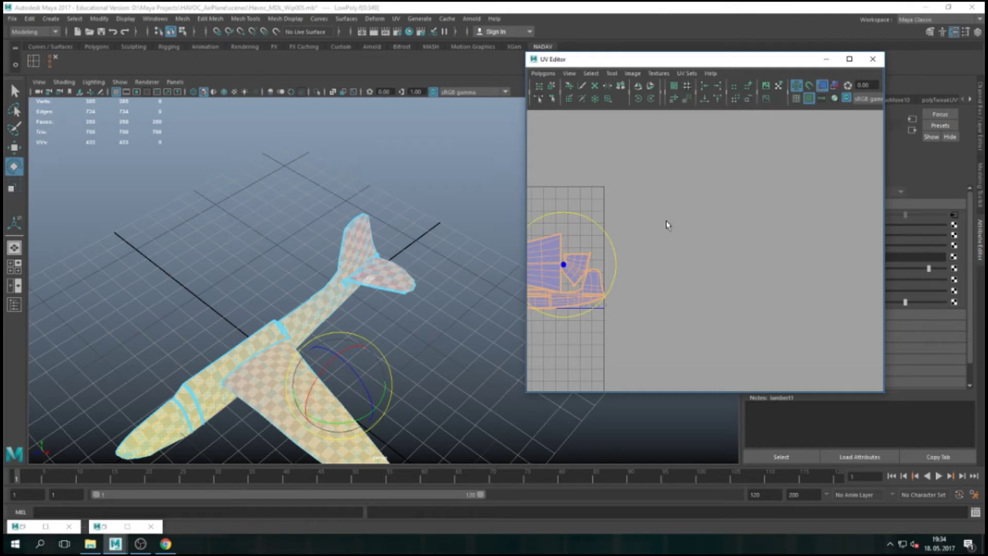
scroll(666, 222, "down", 2)
right_click_drag(712, 232, 752, 269, "alt")
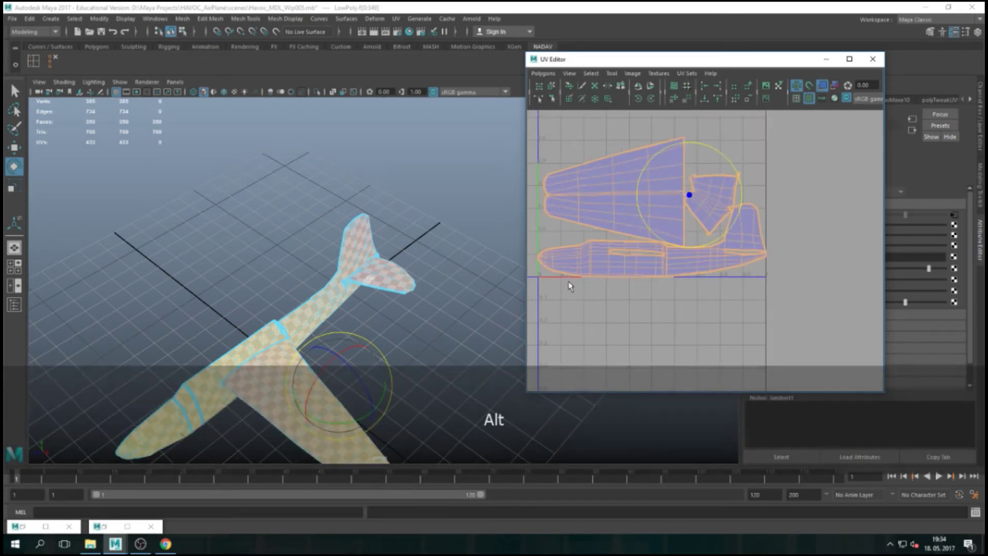
right_click_drag(638, 324, 798, 114, "alt")
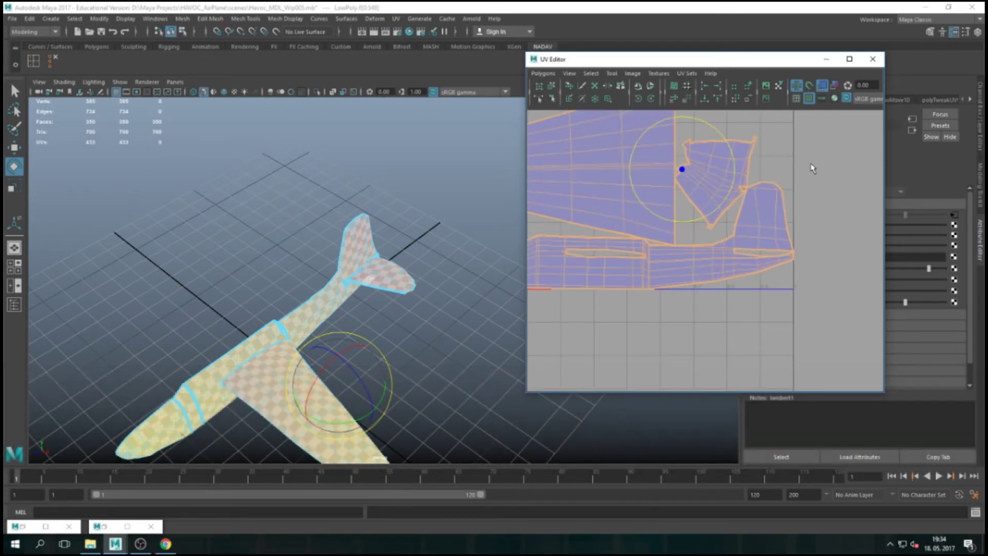
Inspect the packed UV shells, reselect the airplane as an object, and run the automatic UV layout again
right_click_drag(794, 157, 829, 157)
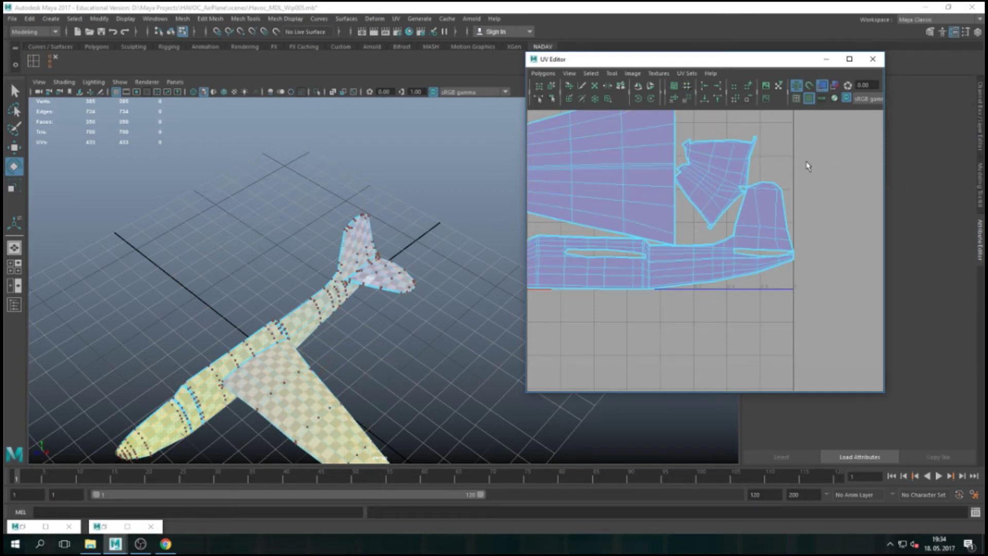
key("f")
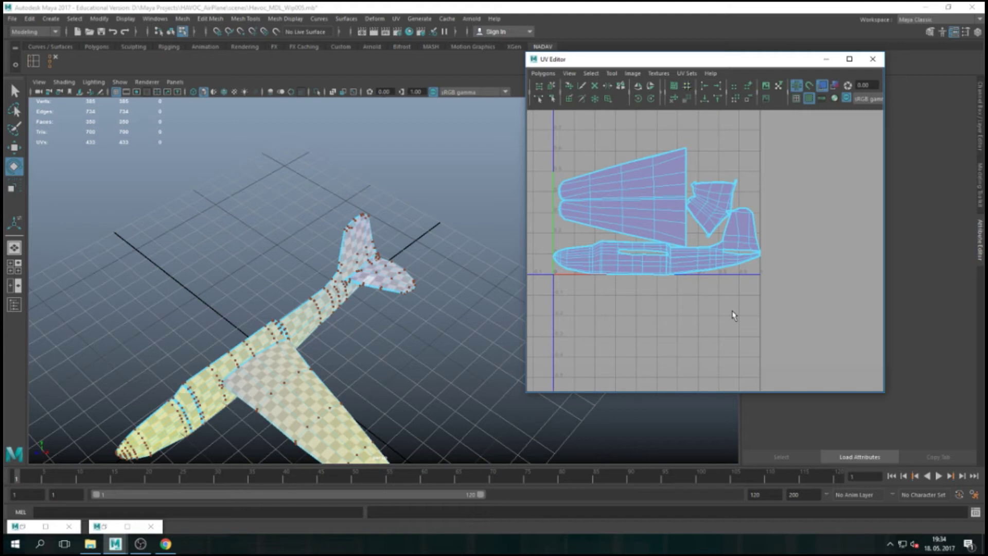
scroll(651, 229, "down", 3)
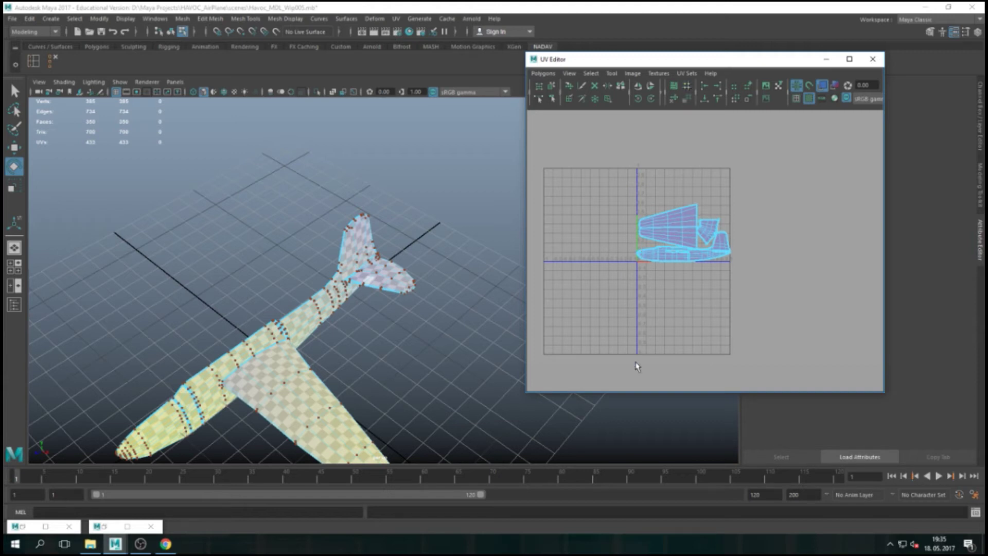
scroll(637, 363, "up", 5)
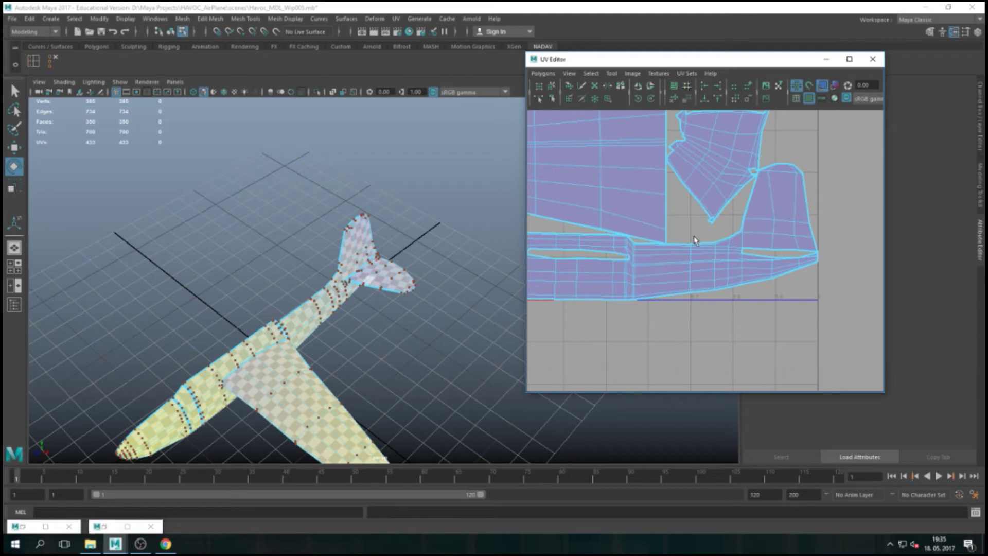
scroll(693, 237, "down", 2)
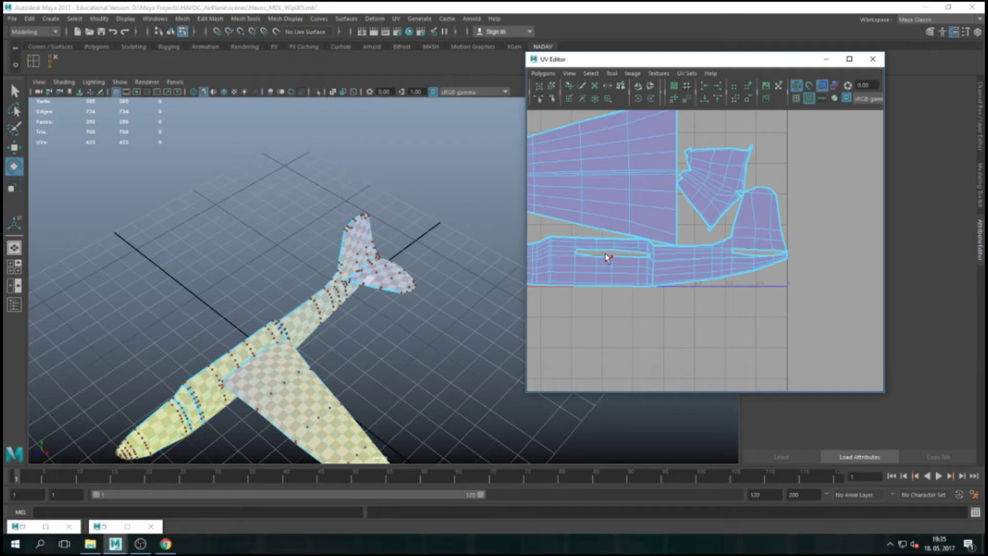
scroll(685, 186, "down", 3)
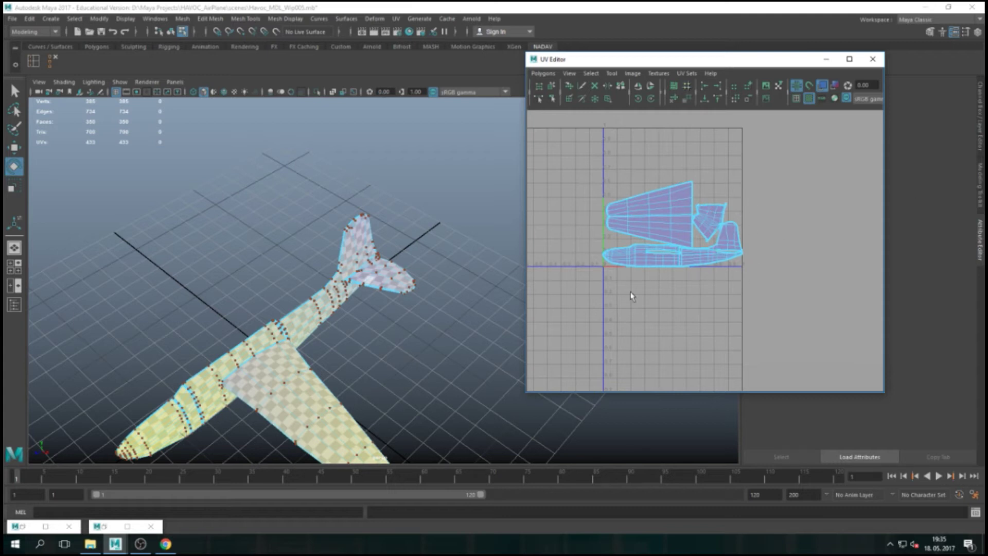
left_click(674, 88)
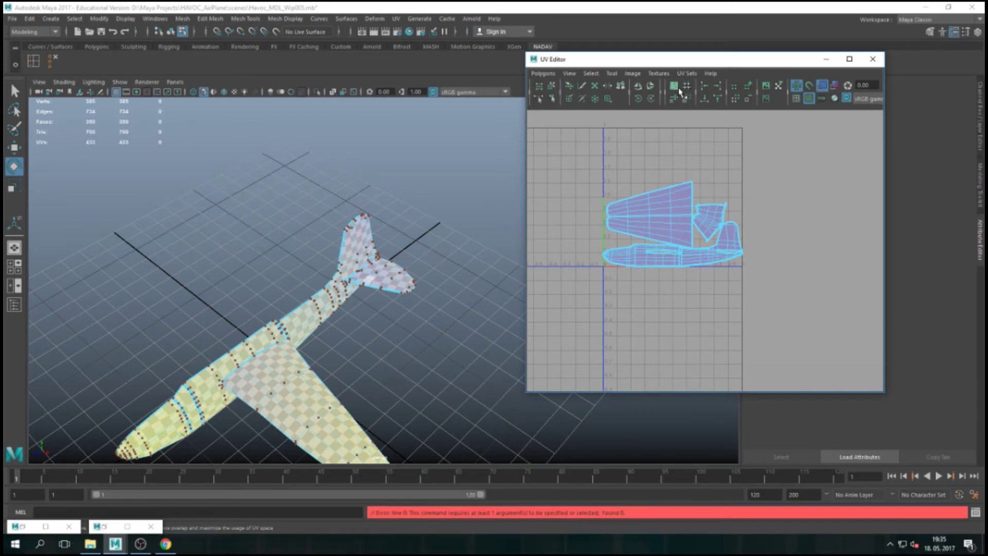
left_click(500, 89)
key("F8")
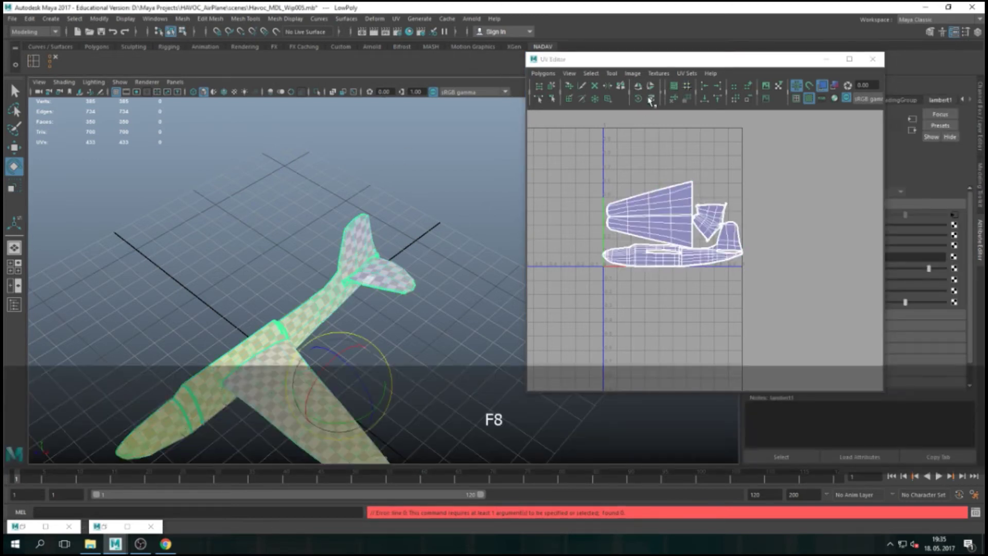
left_click(674, 87)
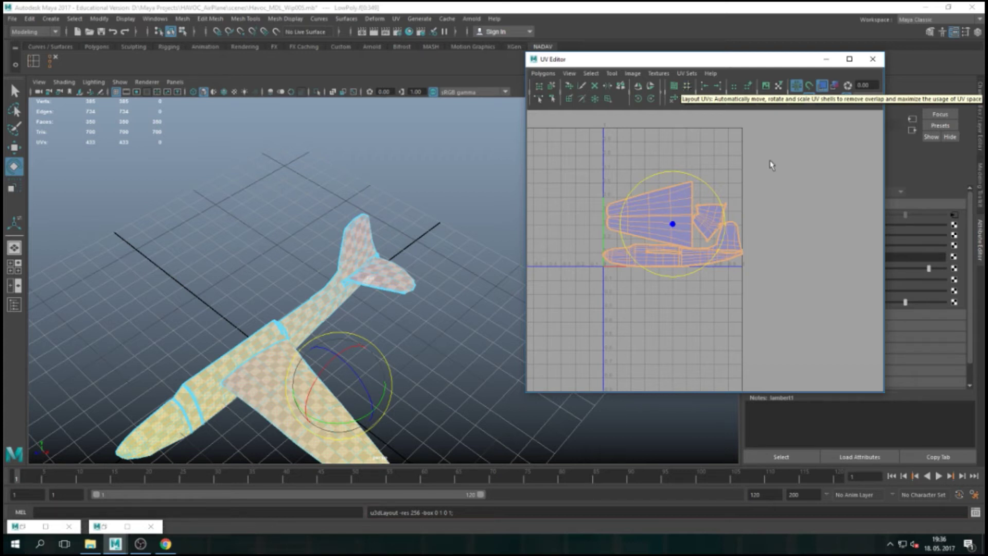
Try rotating the wing shell upright by about 87 degrees and moving it along U, undo both, and clear the selection
right_click_drag(675, 203, 705, 189)
key("ctrl")
left_click_drag(643, 166, 622, 218)
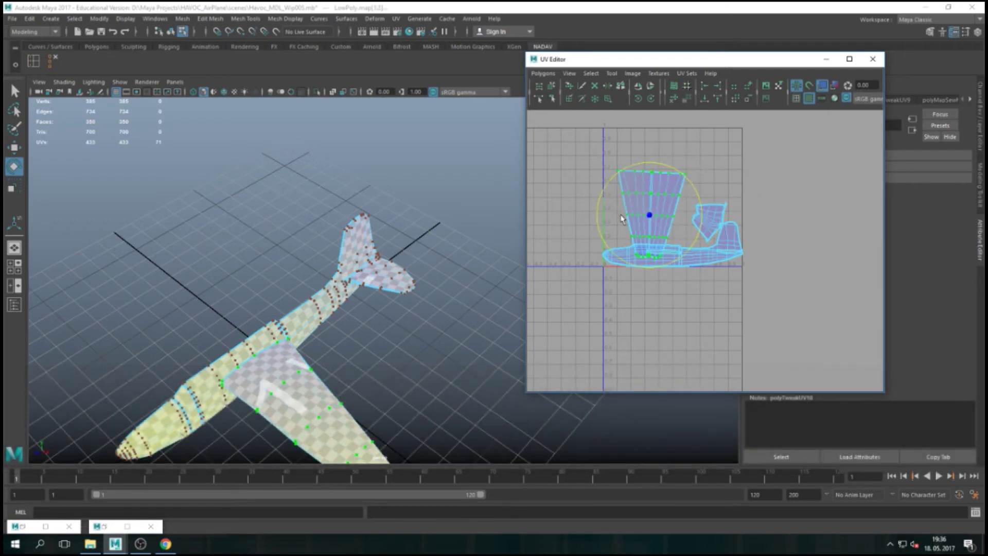
key("w")
left_click_drag(705, 213, 686, 213)
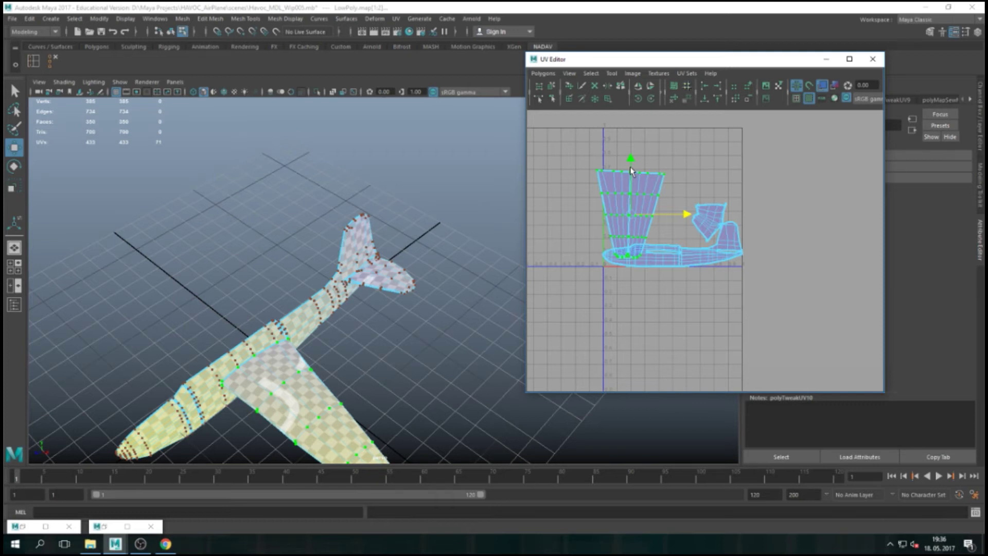
key("ctrl+y")
key("ctrl+z")
key("ctrl+z")
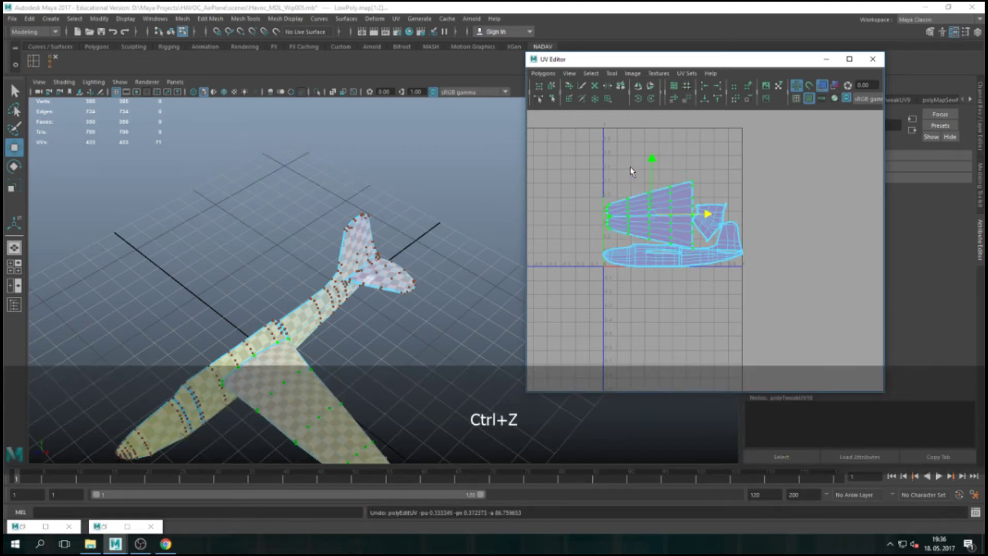
left_click(609, 166)
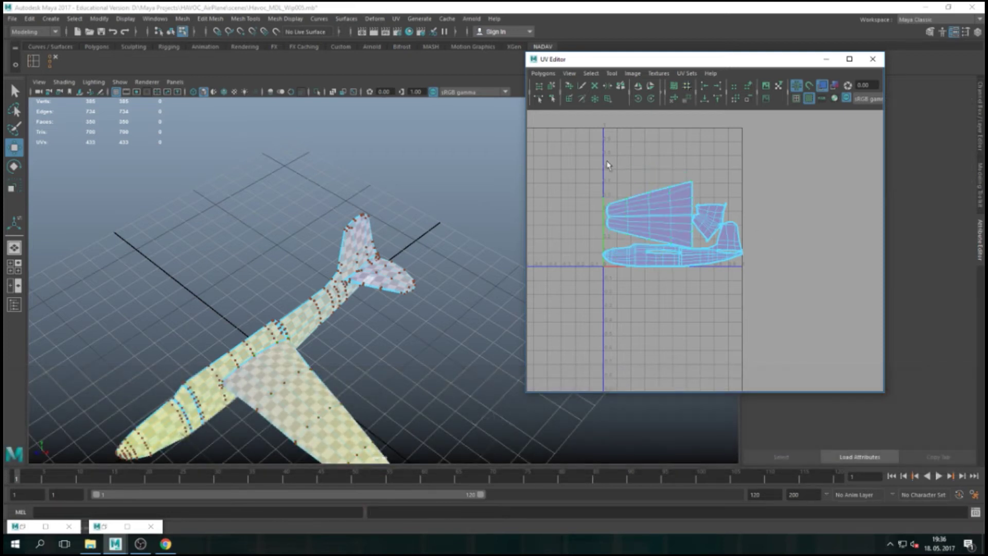
Save the scene and mirror the half airplane mesh across the world X axis
left_click(340, 83)
key("ctrl+s")
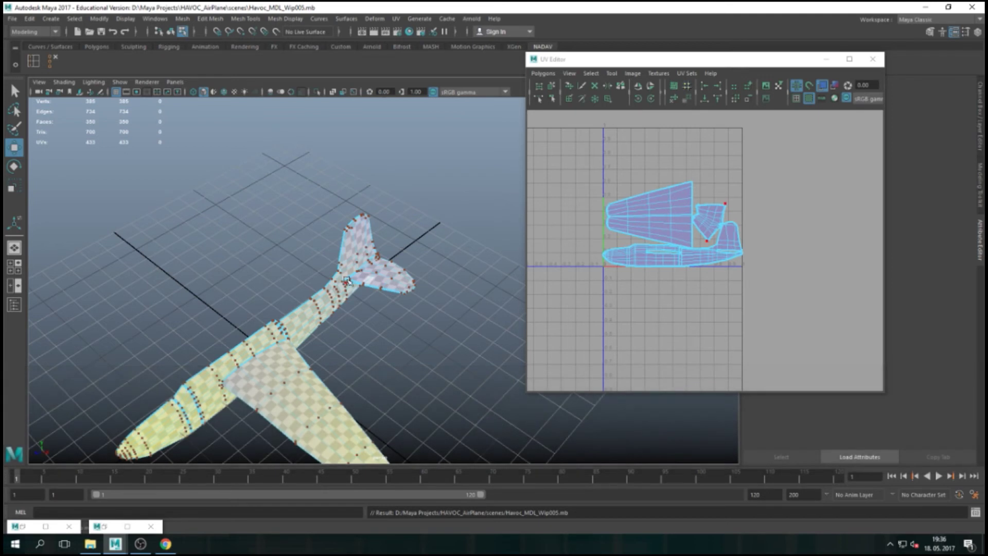
key("F8")
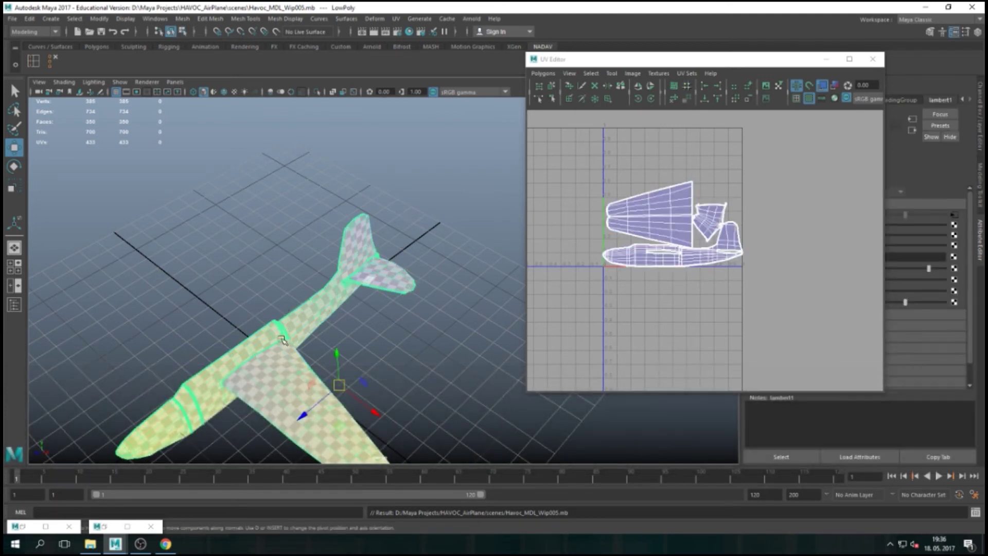
left_click(184, 19)
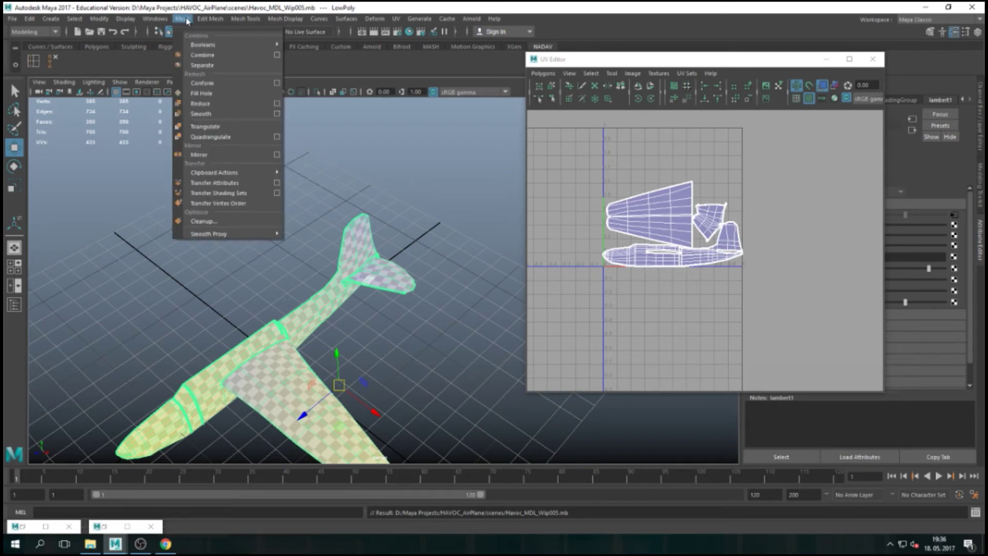
left_click(241, 158)
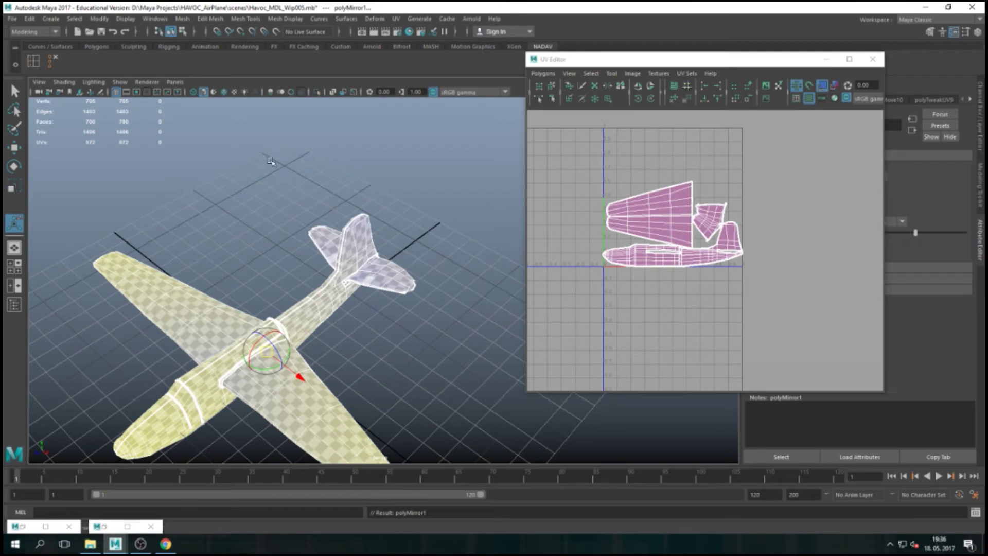
Select one of the two stacked wing shells and move it up in V, clear of its mirrored copy
scroll(679, 252, "up", 3)
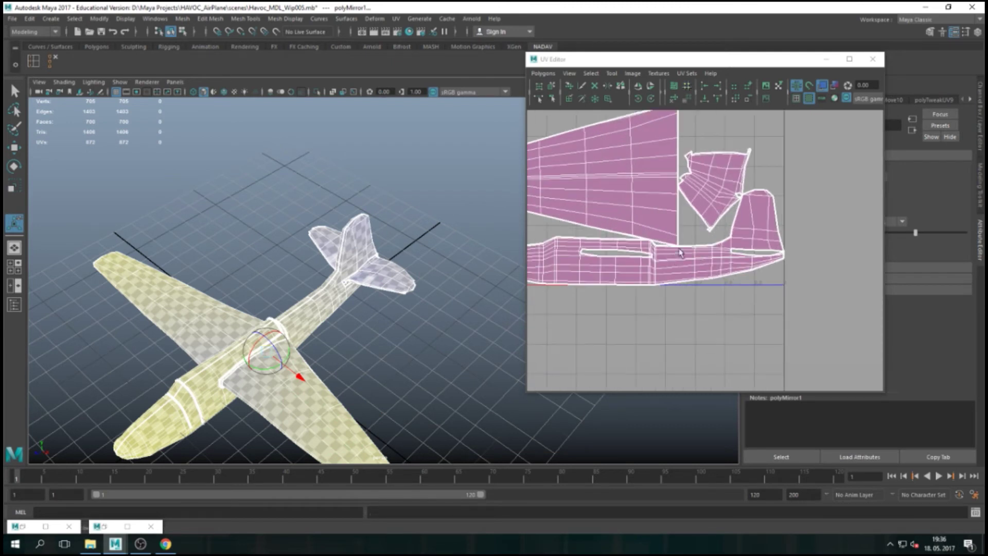
left_click(823, 87)
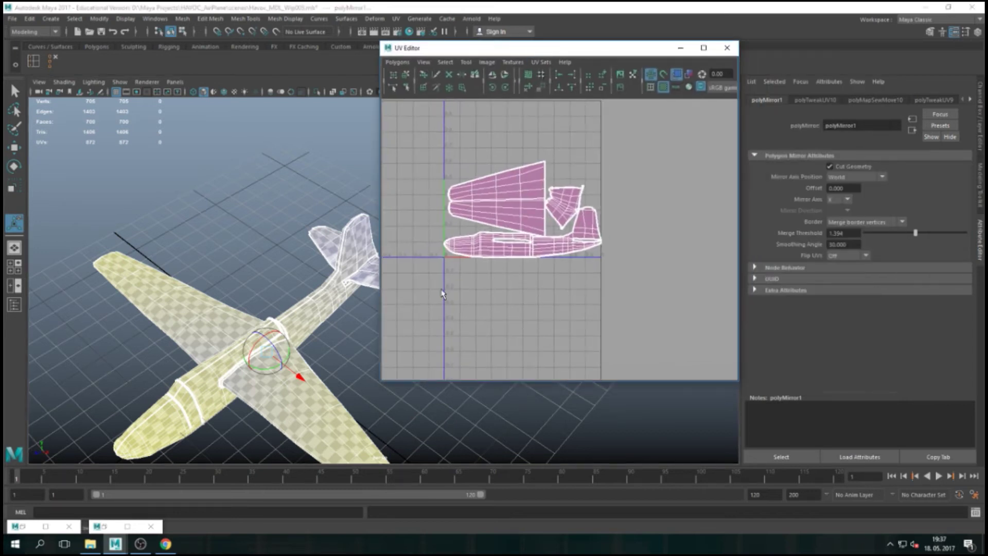
scroll(440, 344, "up", 2)
scroll(508, 257, "down", 3)
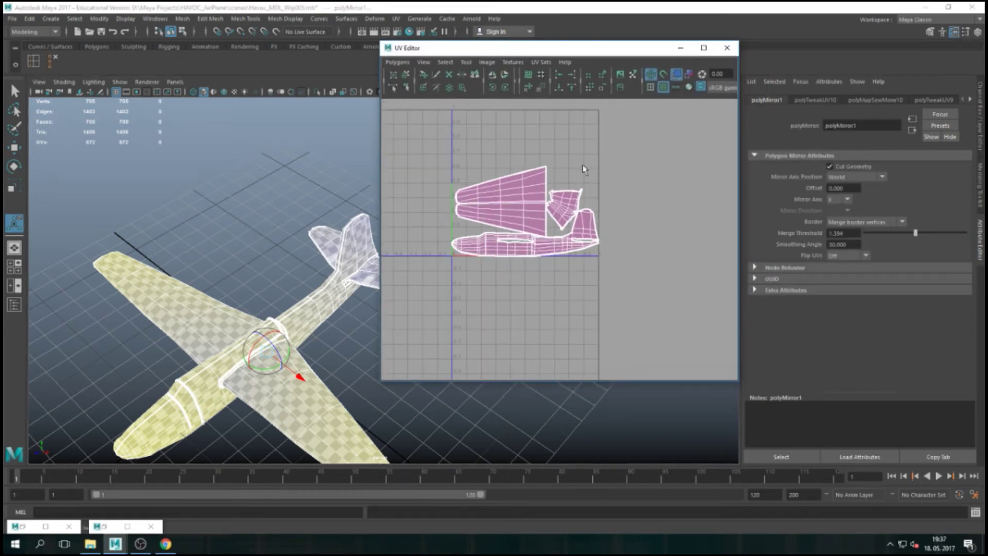
right_click(519, 189)
right_click_drag(519, 189, 564, 187)
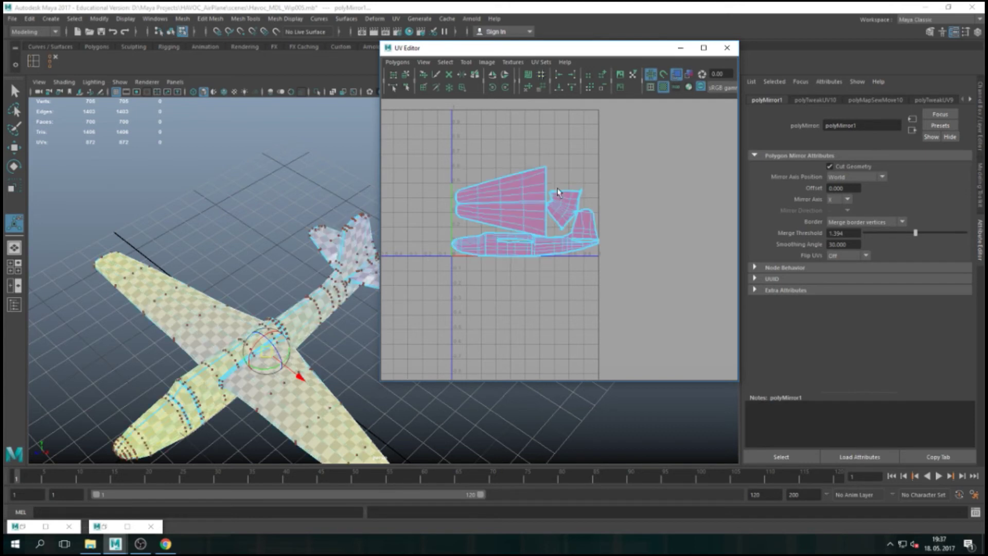
left_click(523, 188)
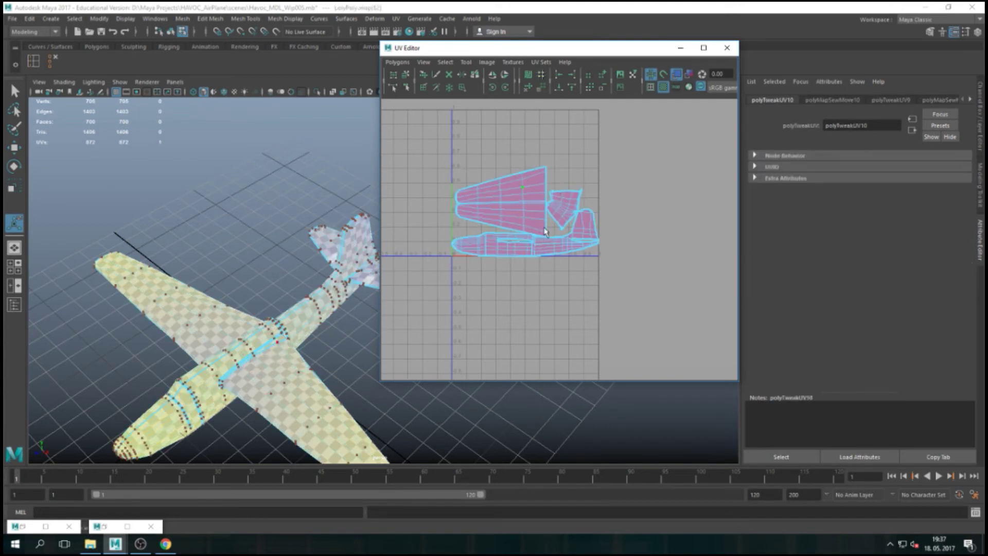
right_click_drag(539, 180, 577, 162, "shift")
key("w")
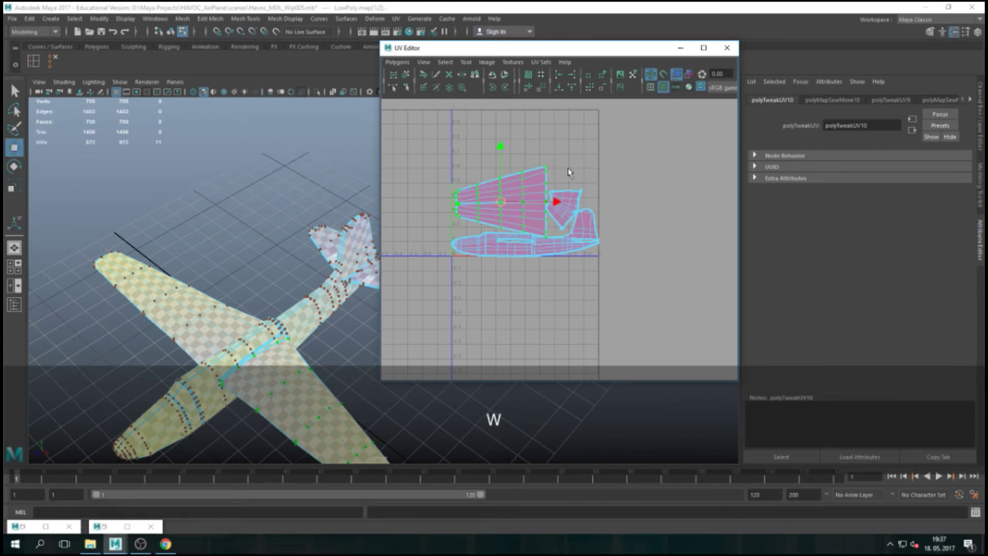
middle_click_drag(502, 150, 504, 72)
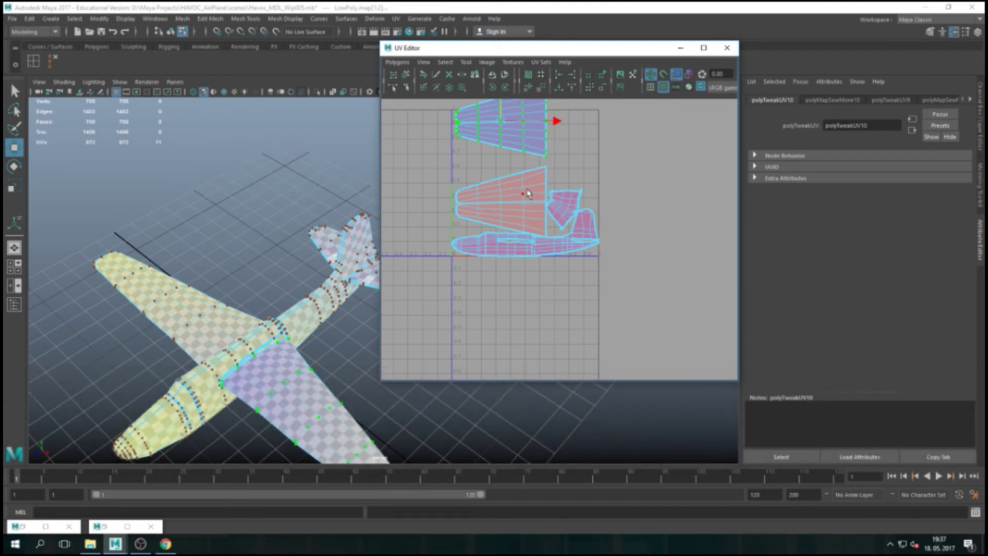
Select one of the stacked horizontal tail shells and move it up in V beside the raised wing shell
left_click(571, 200)
right_click_drag(591, 181, 606, 171, "ctrl")
left_click_drag(567, 157, 567, 96)
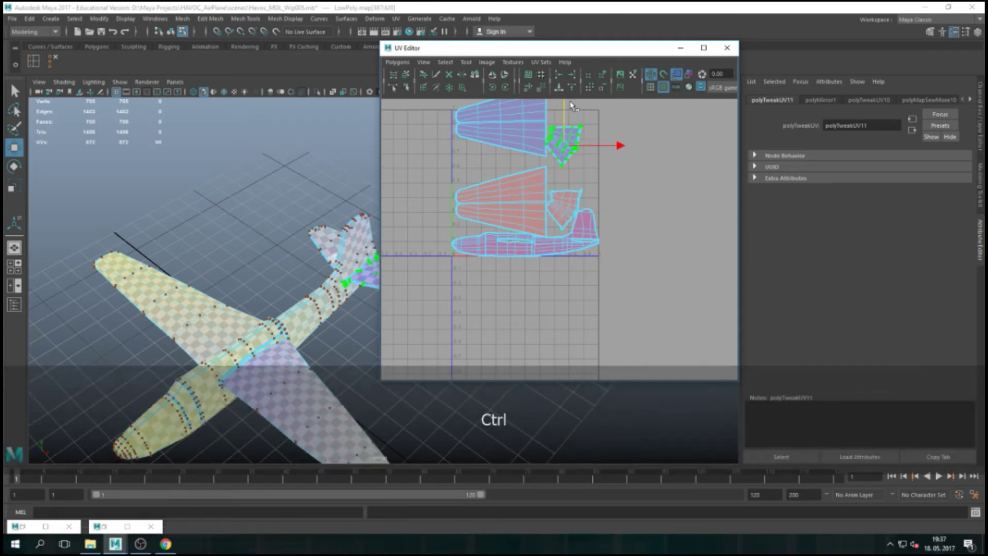
Move one of the stacked fuselage shells down in V below its copy, and check the fuselage seam on the model
left_click(583, 237)
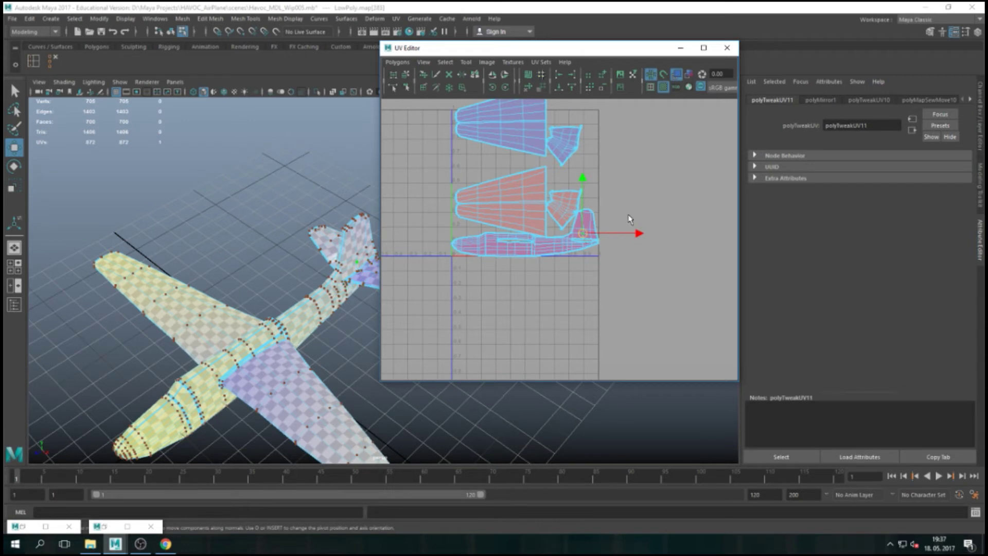
right_click_drag(627, 216, 647, 202, "ctrl")
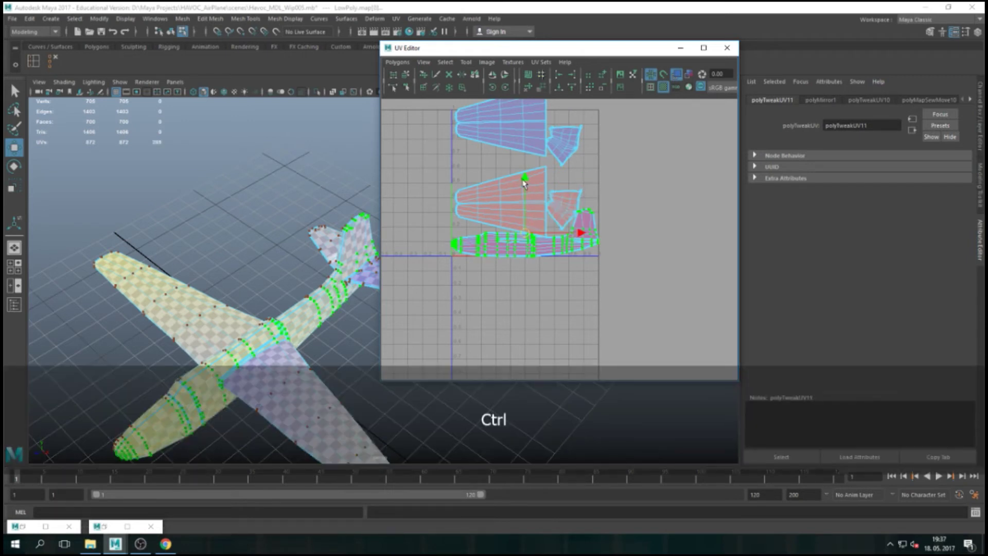
left_click_drag(524, 180, 525, 243)
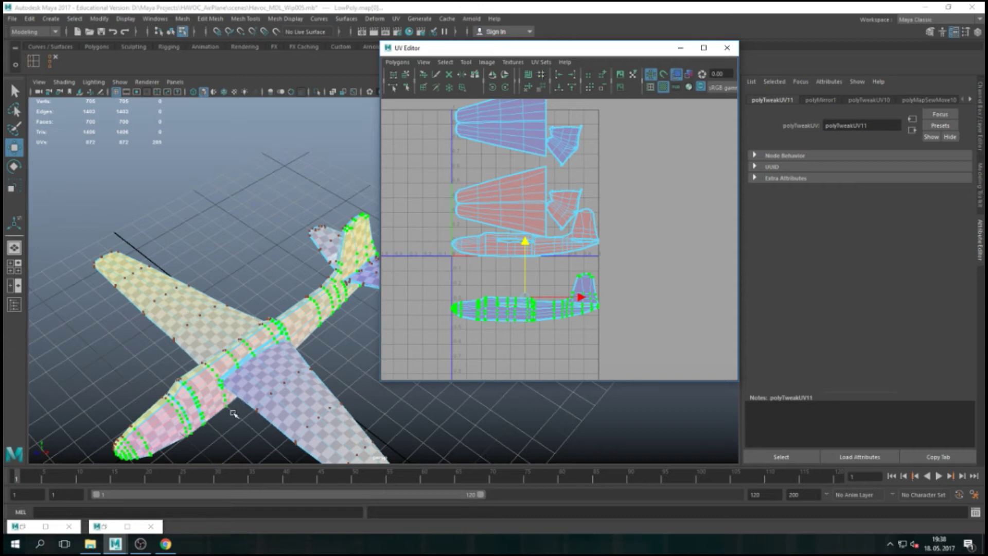
left_click_drag(233, 405, 229, 315, "alt")
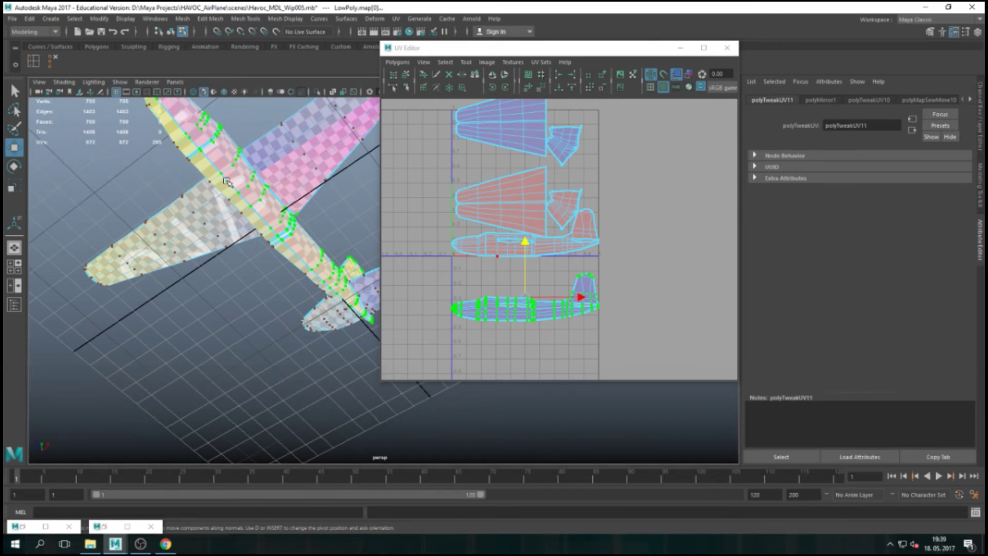
left_click_drag(238, 216, 245, 378, "alt")
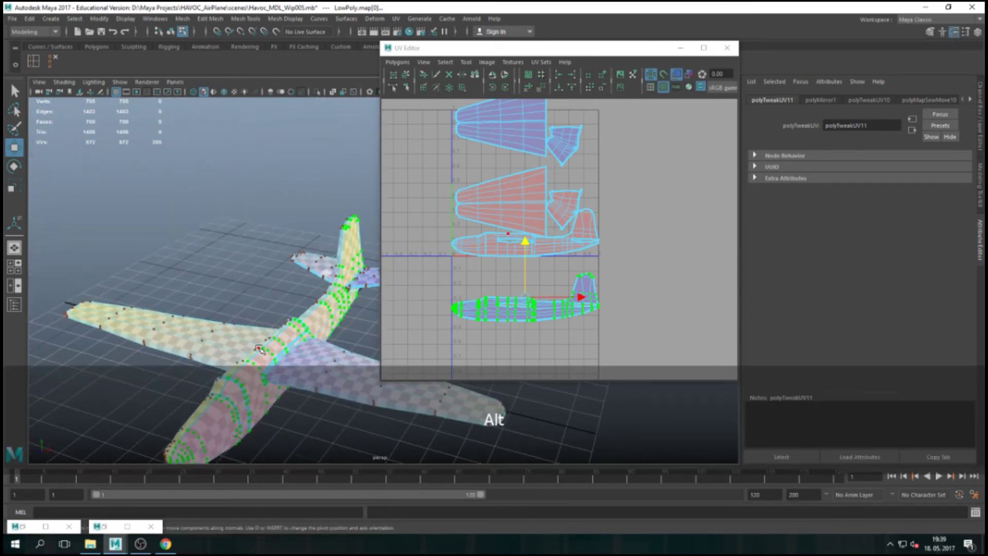
Select the wing, tail and fuselage shells just above the U axis as whole shells and flip them vertically in V
left_click_drag(255, 333, 243, 169, "alt")
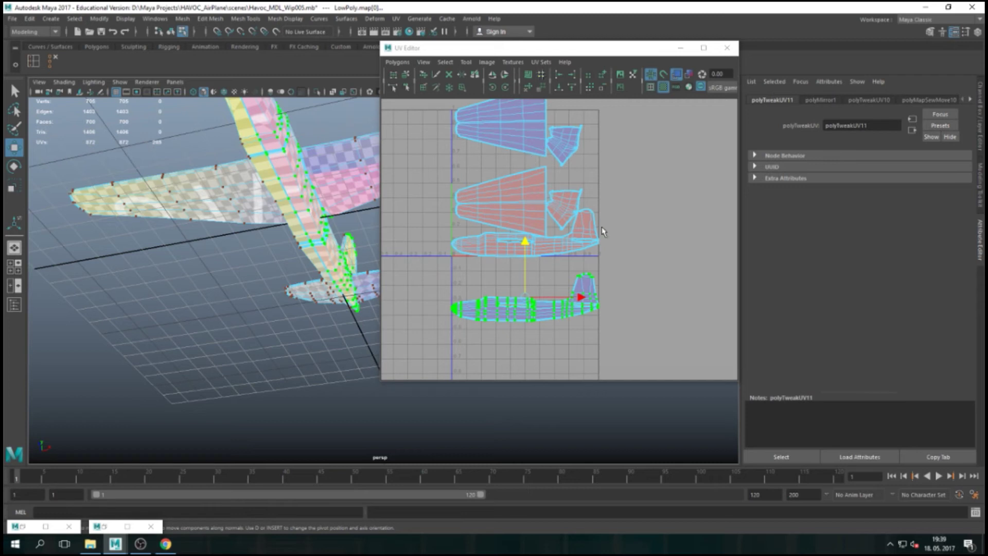
left_click(518, 204)
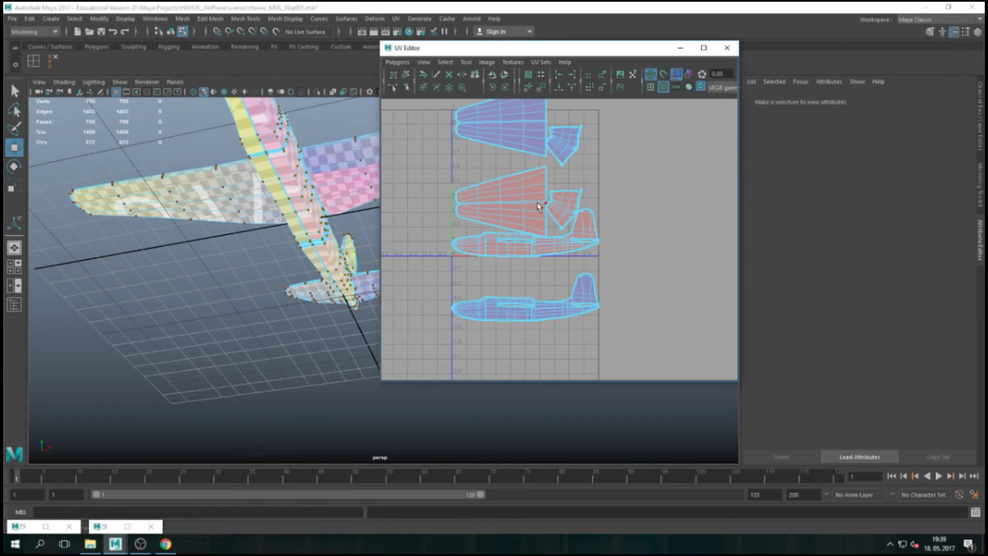
right_click_drag(498, 206, 536, 206)
left_click_drag(410, 172, 653, 264)
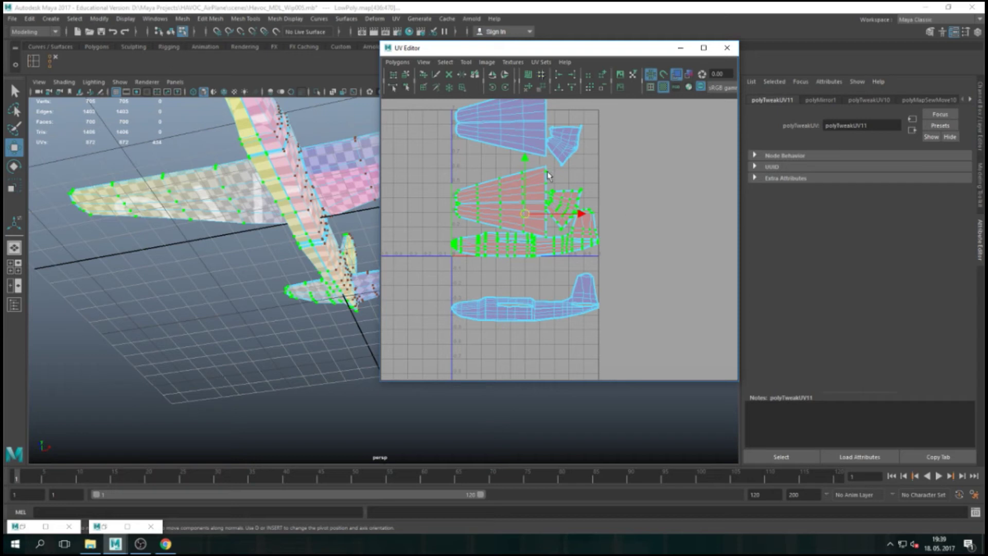
right_click_drag(529, 201, 579, 172, "ctrl")
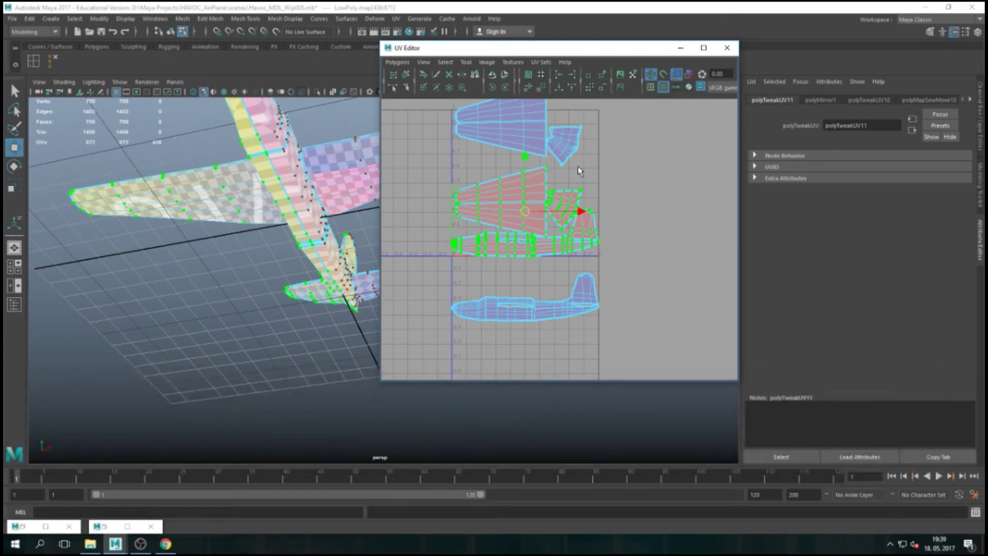
left_click(505, 75)
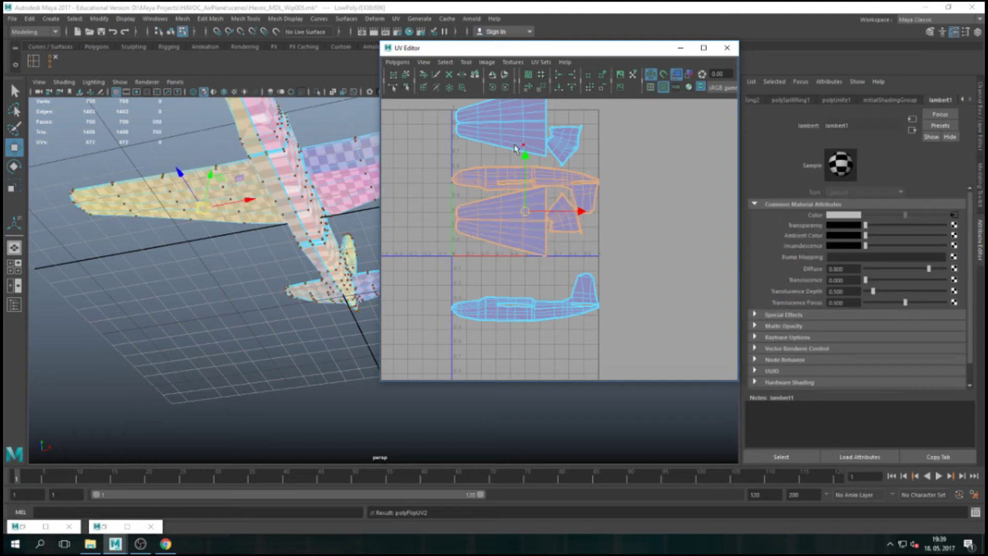
left_click(524, 161)
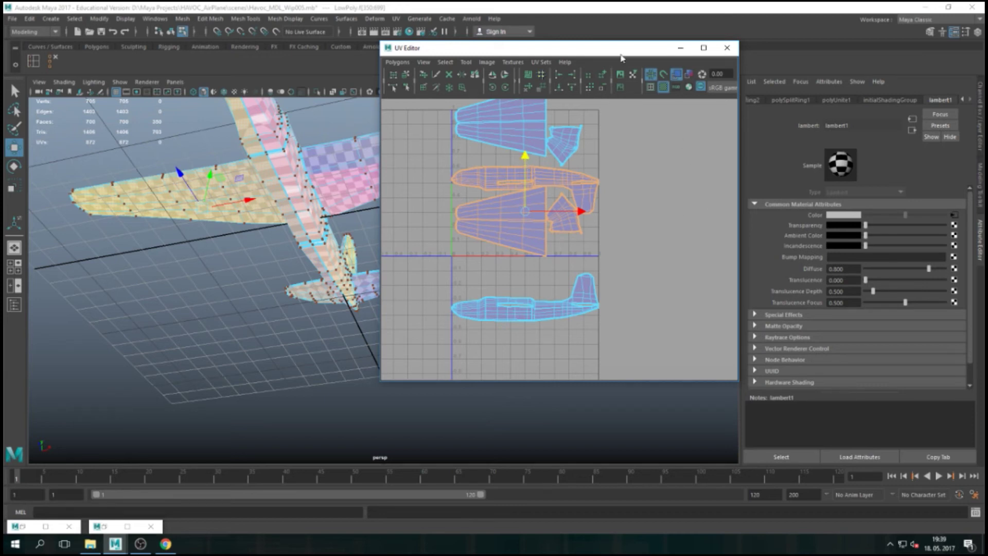
Enlarge the UV Editor and move the flipped fuselage shell down in V, just below the upright fuselage shell
left_click(703, 47)
scroll(551, 222, "down", 4)
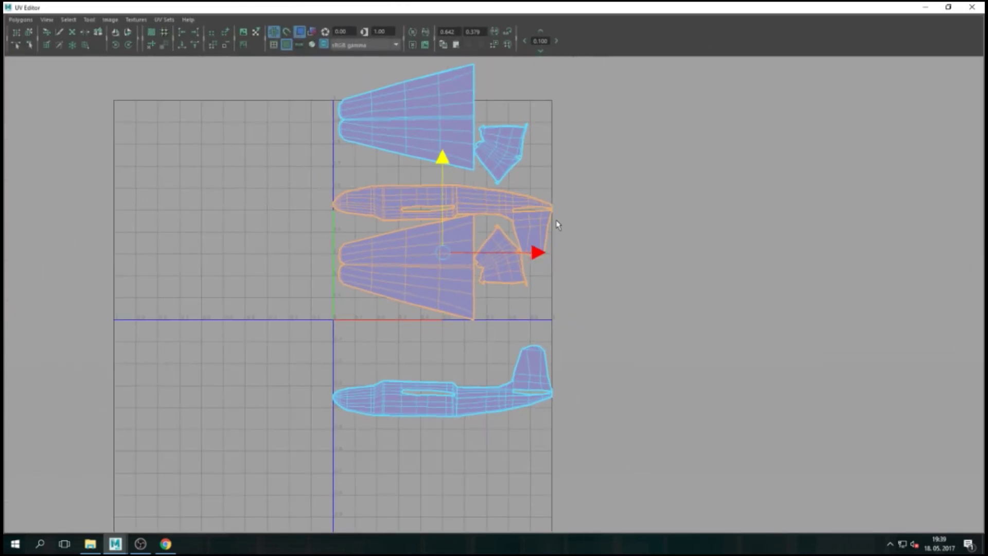
left_click(678, 204)
left_click(417, 198)
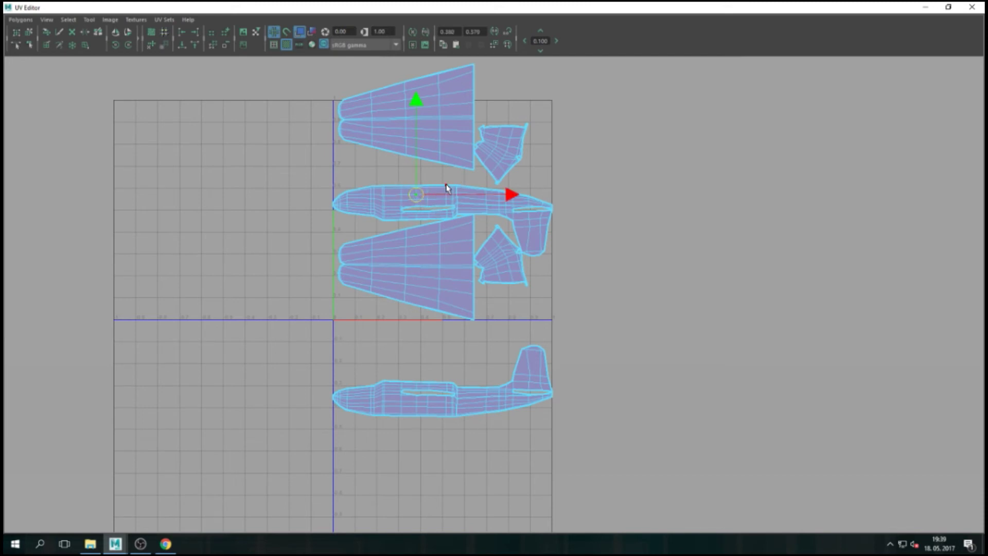
right_click(447, 188, "ctrl")
right_click_drag(446, 188, 476, 176, "ctrl")
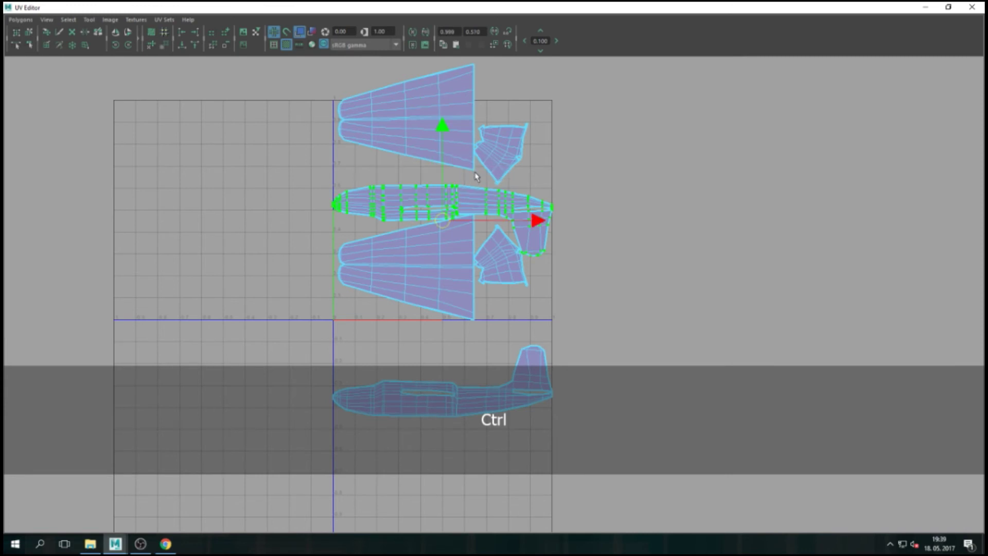
left_click_drag(443, 132, 413, 363)
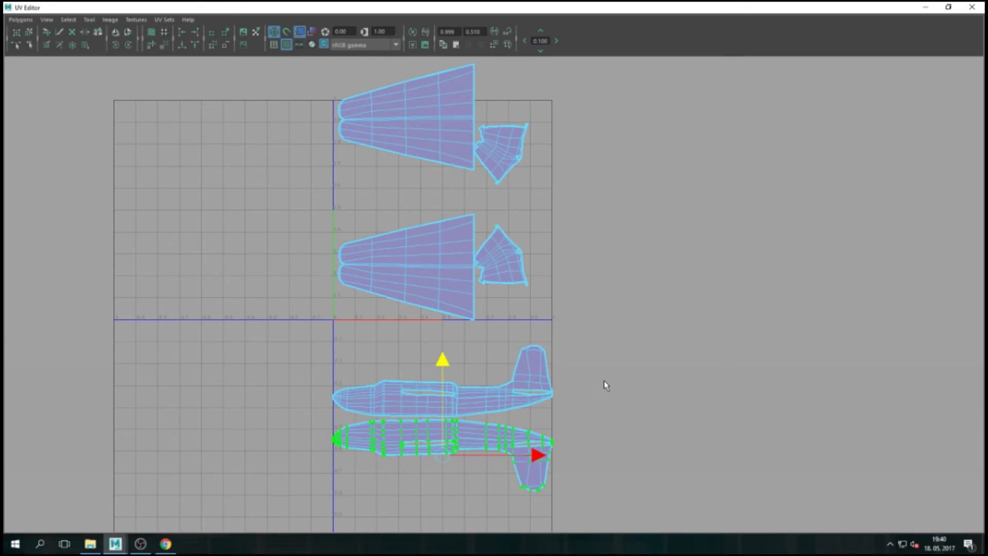
Select the facing belly edges of the two fuselage shells from behind the nose to the wing's rear, and move and sew them together
scroll(648, 364, "up", 1)
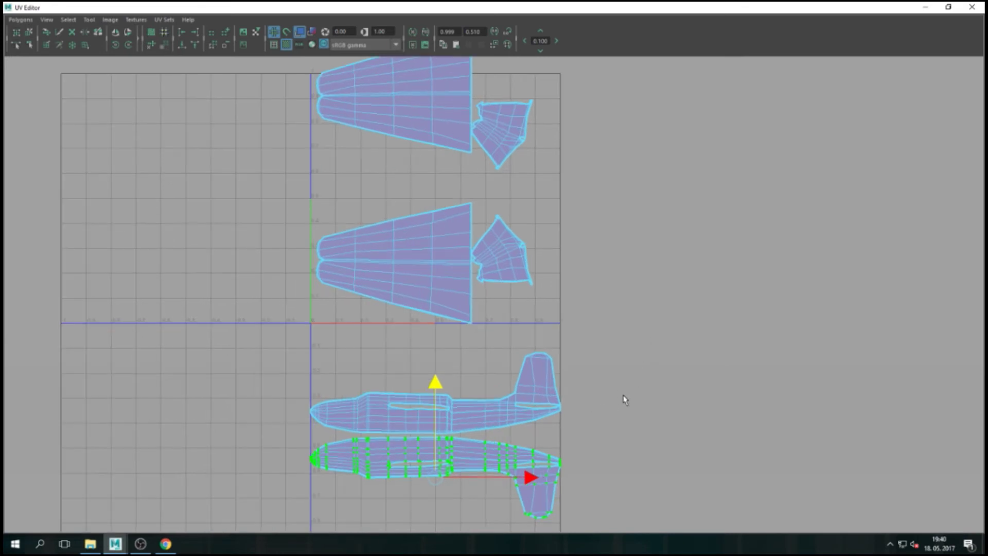
middle_click_drag(624, 408, 690, 223, "alt")
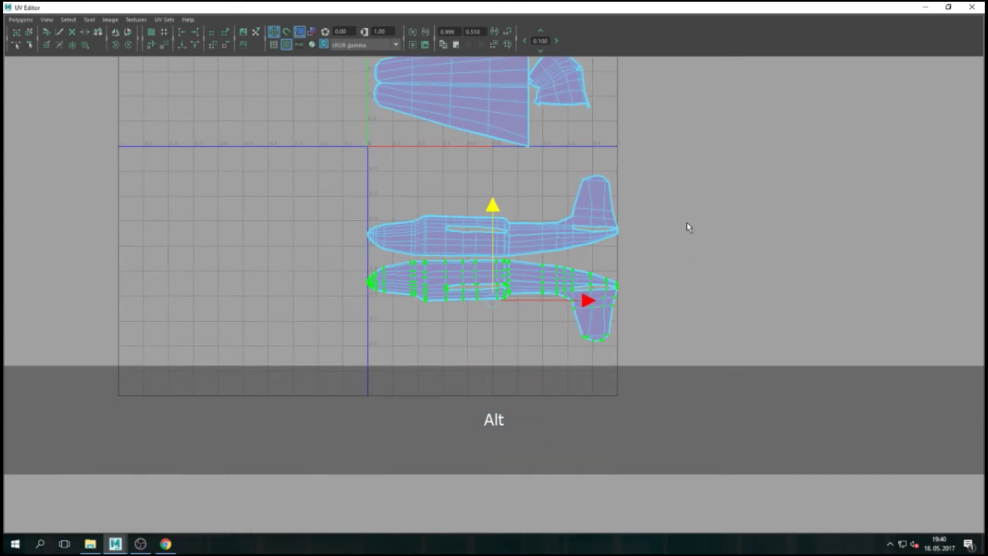
scroll(615, 268, "up", 2)
right_click_drag(486, 249, 470, 215)
left_click(486, 249)
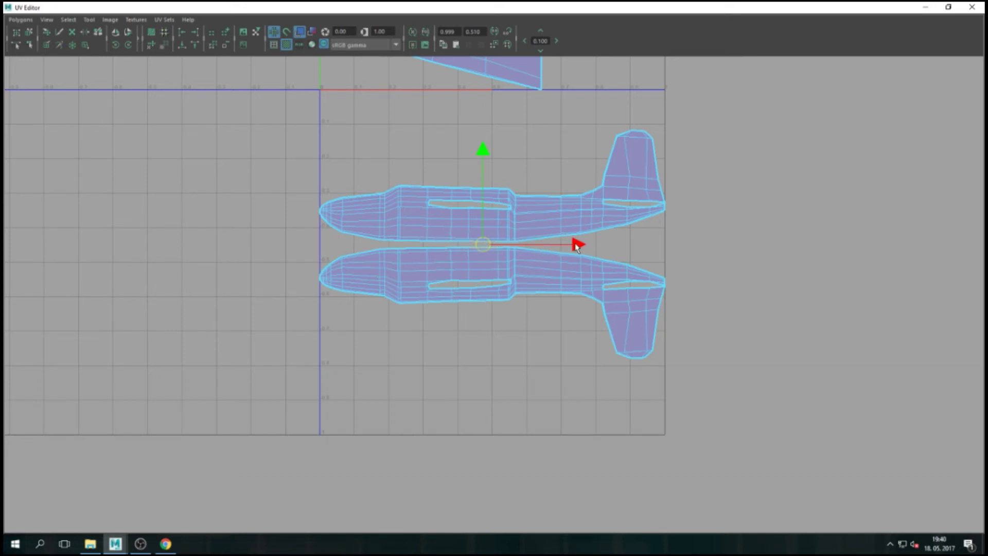
left_click(382, 244)
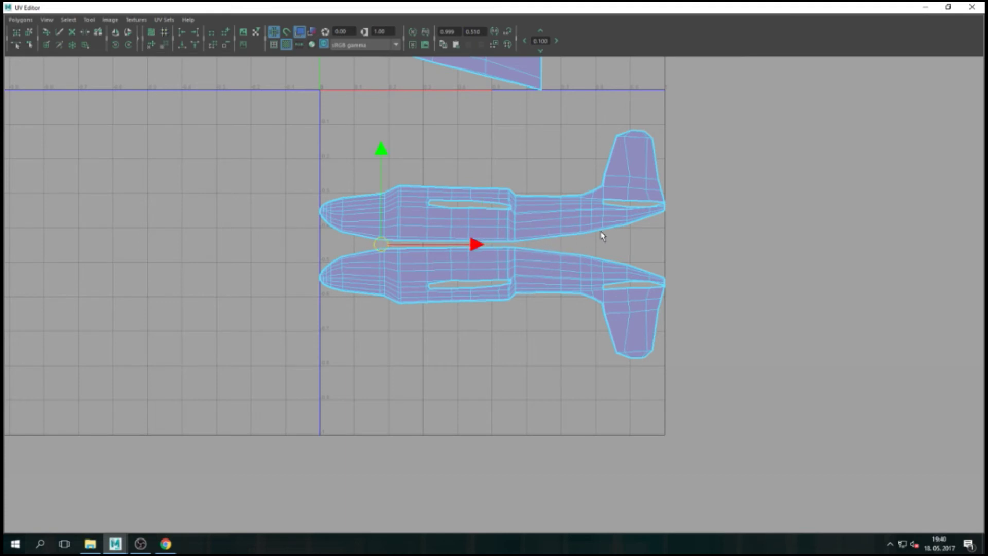
left_click(662, 216, "shift")
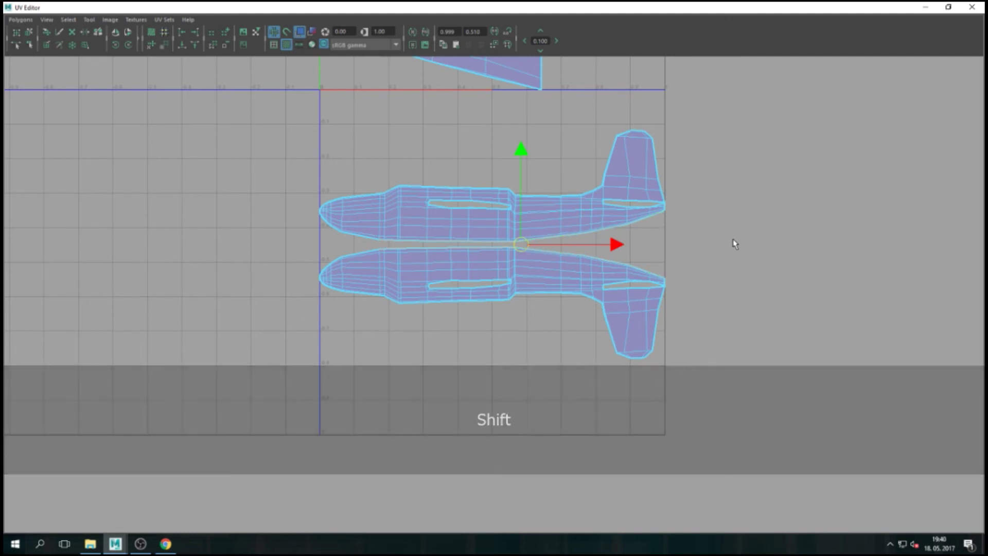
left_click(719, 231)
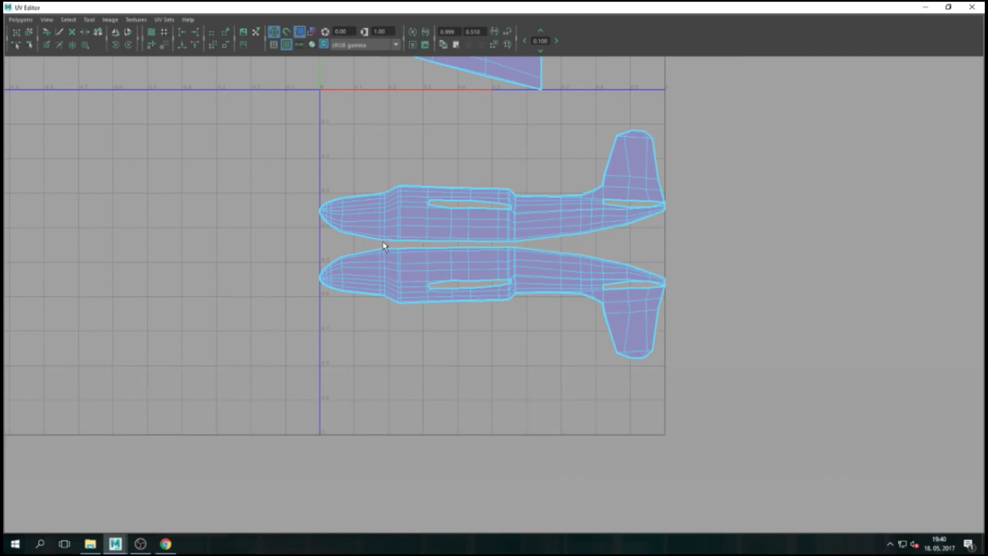
left_click(381, 243)
left_click(515, 243, "shift")
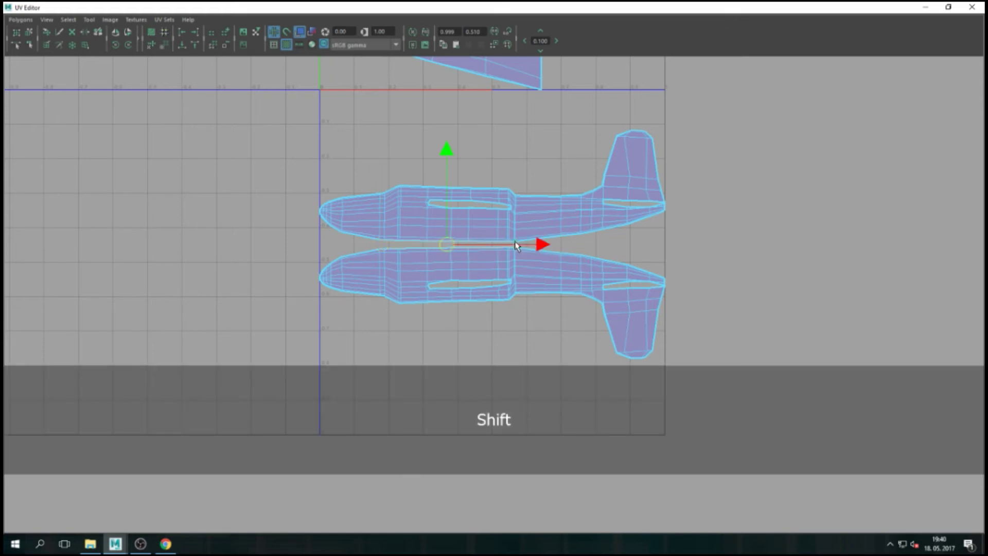
scroll(434, 326, "up", 2)
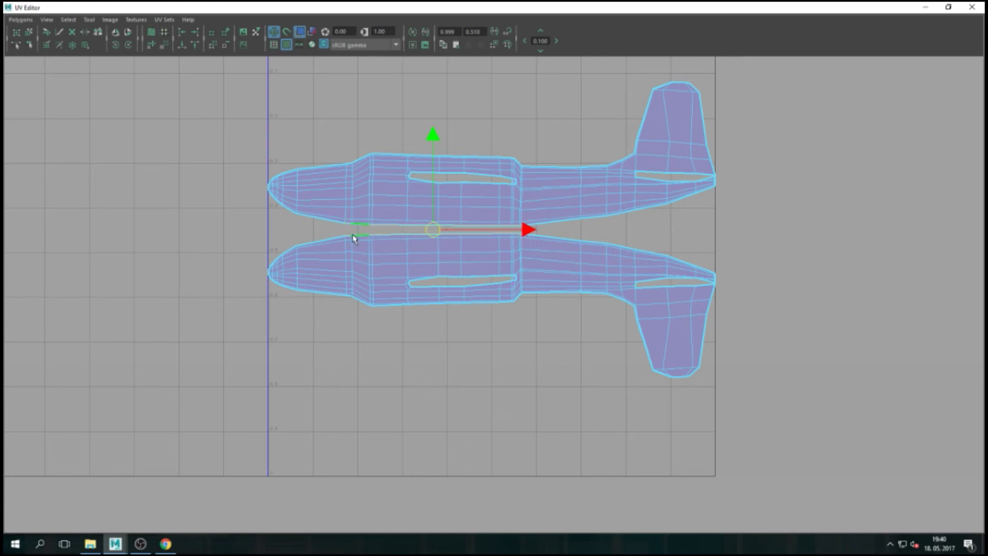
right_click_drag(413, 357, 412, 333, "shift")
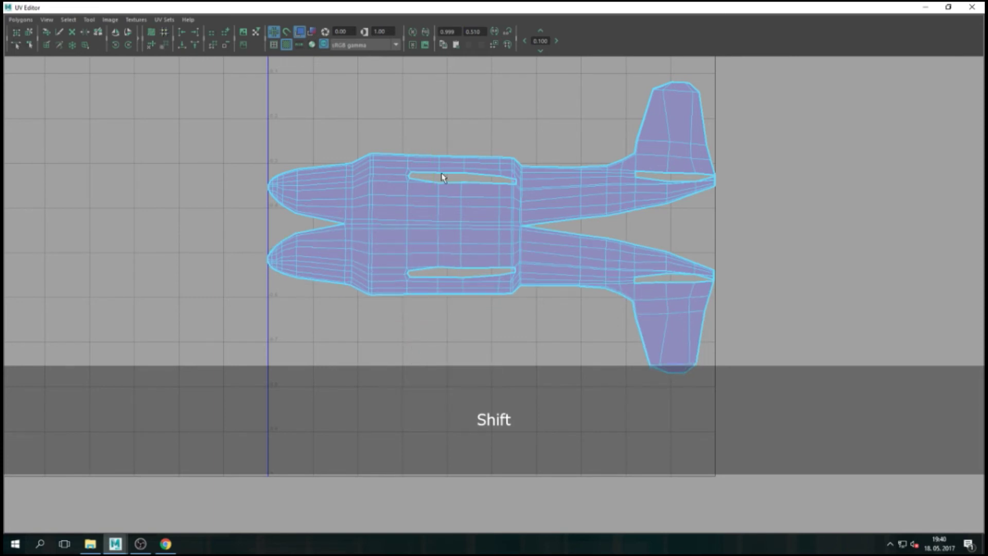
Shrink the UV Editor, place it beside the model, and examine the checker pattern along the sewn fuselage underside
scroll(525, 264, "down", 5)
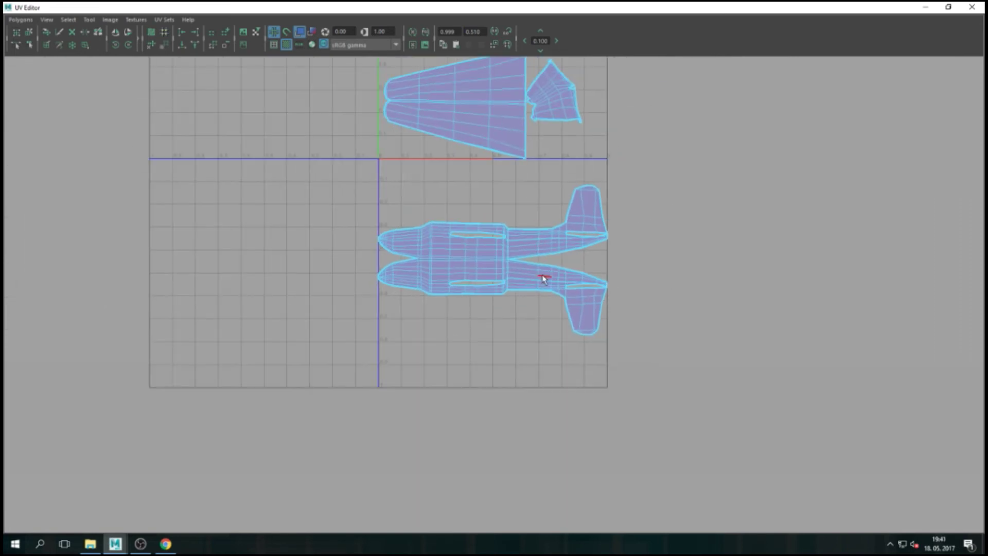
scroll(543, 302, "down", 1)
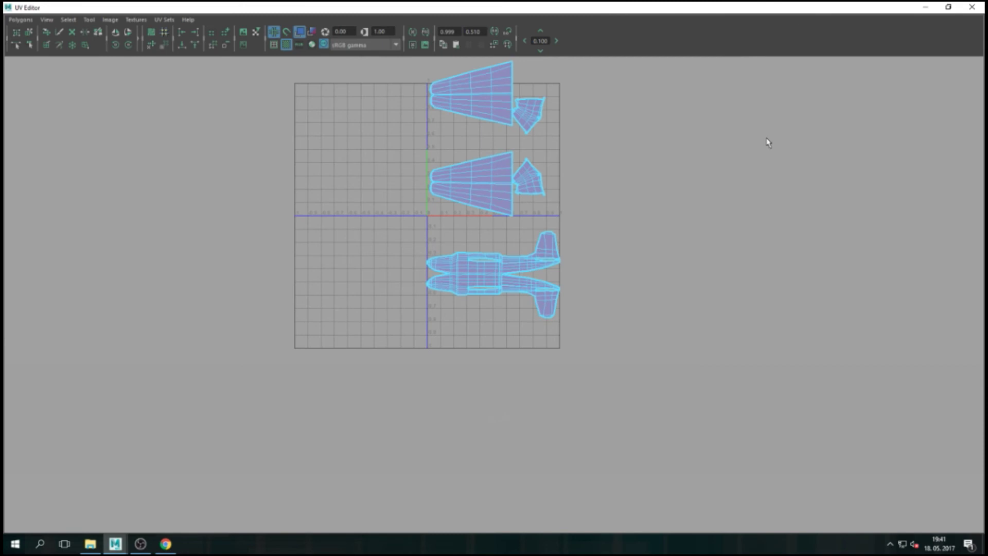
left_click(949, 8)
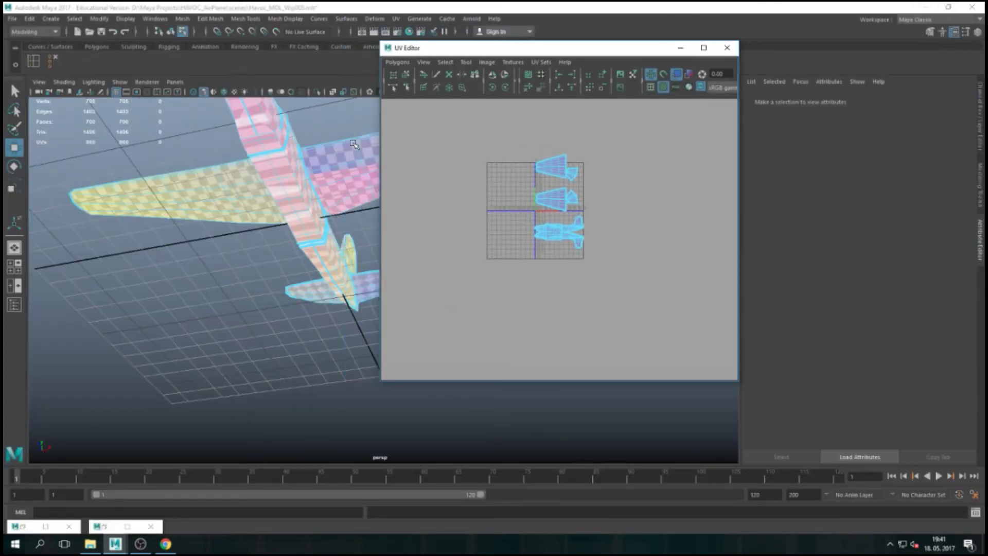
left_click_drag(427, 48, 588, 71)
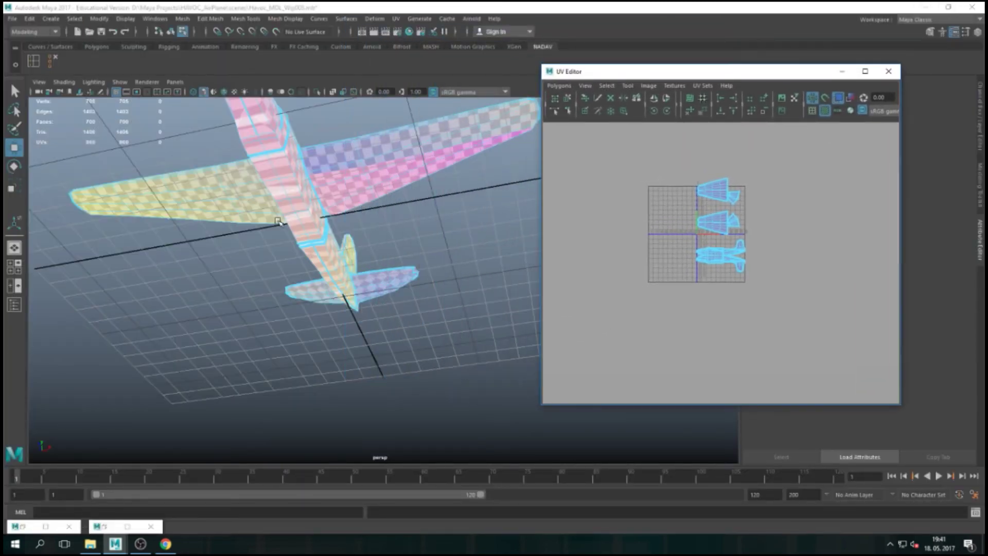
scroll(269, 250, "up", 3)
left_click_drag(242, 193, 272, 184, "alt")
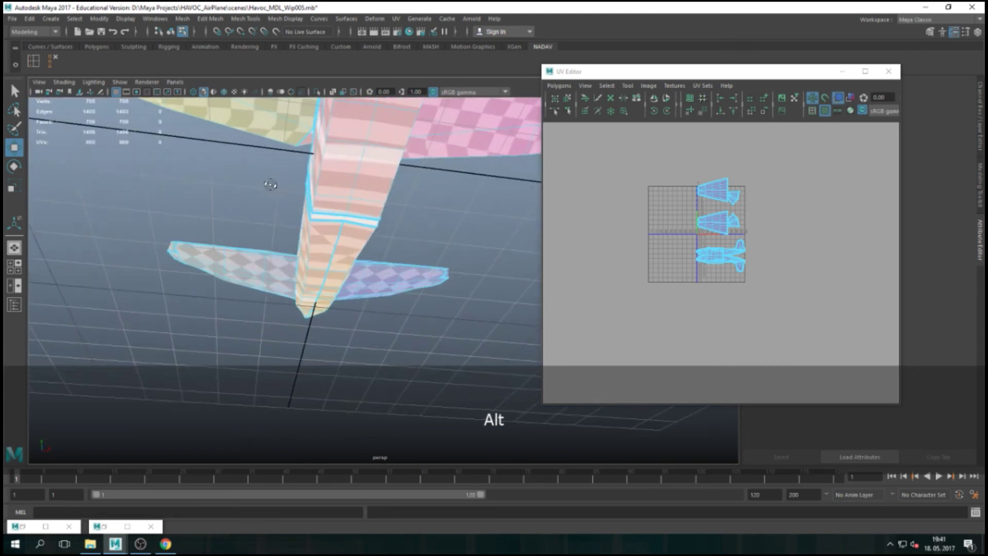
left_click_drag(316, 208, 329, 216, "alt")
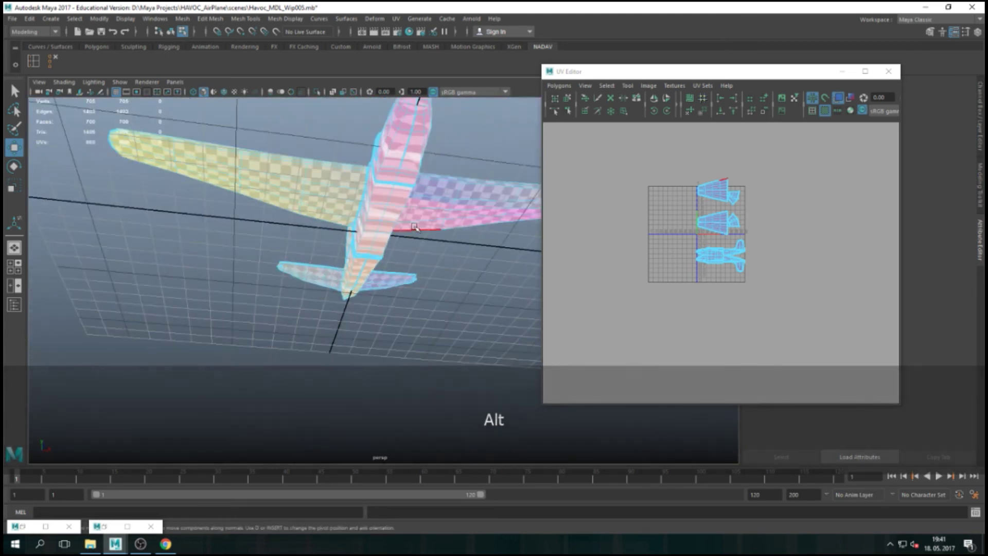
key("f")
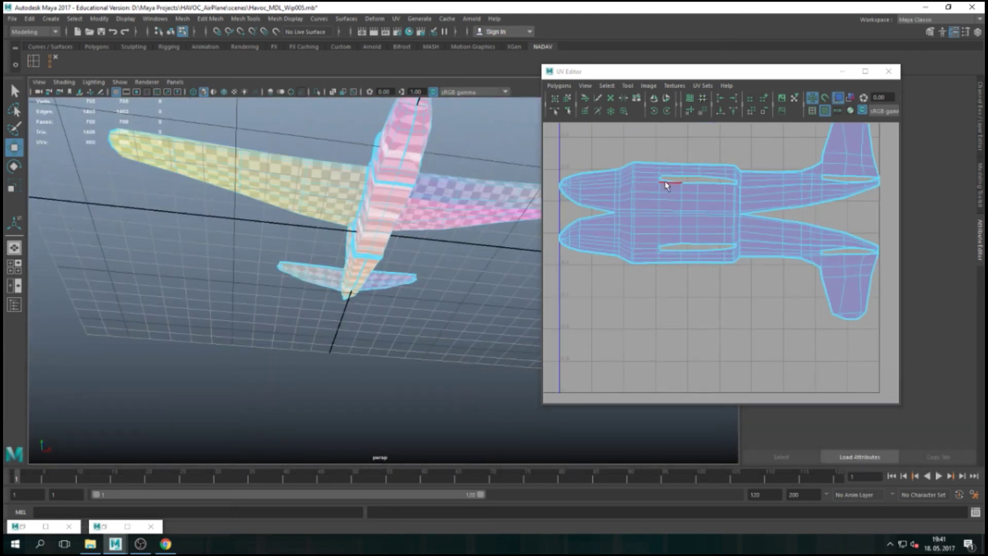
left_click_drag(432, 262, 418, 227, "alt")
Select the open belly edges of the rear fuselage in UV space to check where they lie on the model
left_click(765, 213)
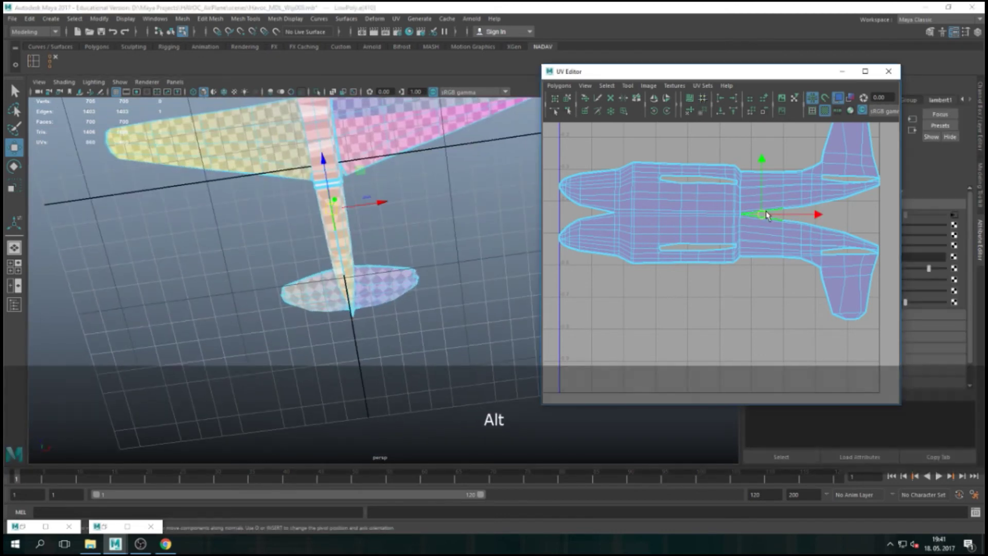
left_click(850, 212)
left_click(770, 215)
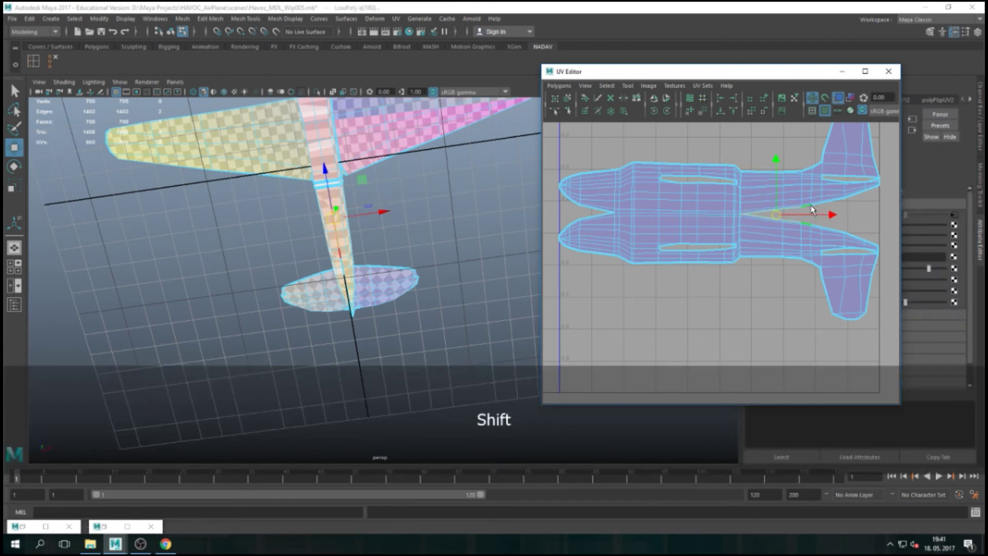
left_click(854, 201, "shift")
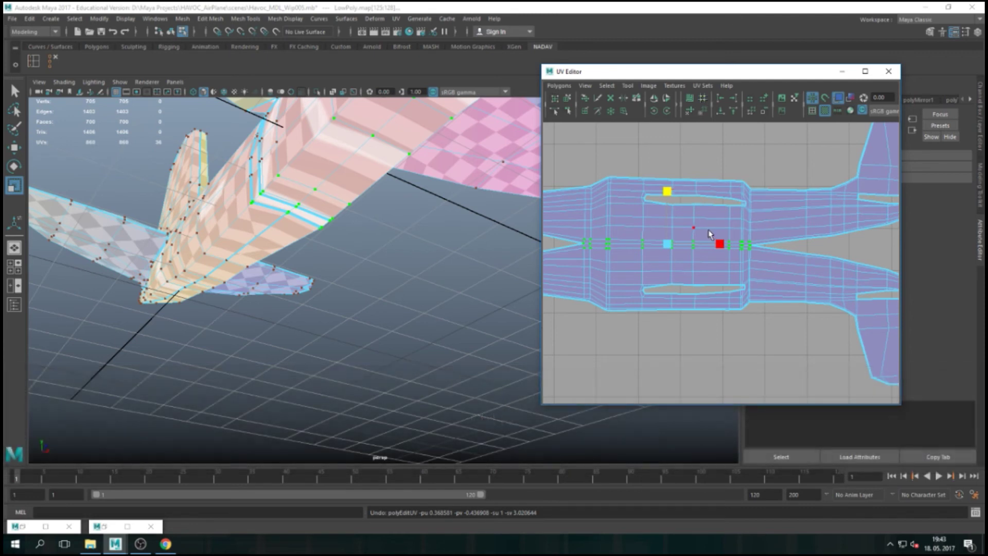
Unfold the selected UVs along the fuselage's sewn centre line with Unfold3D, using 1 iteration and map size 1024, and check the checker pattern
right_click_drag(710, 234, 727, 200, "shift")
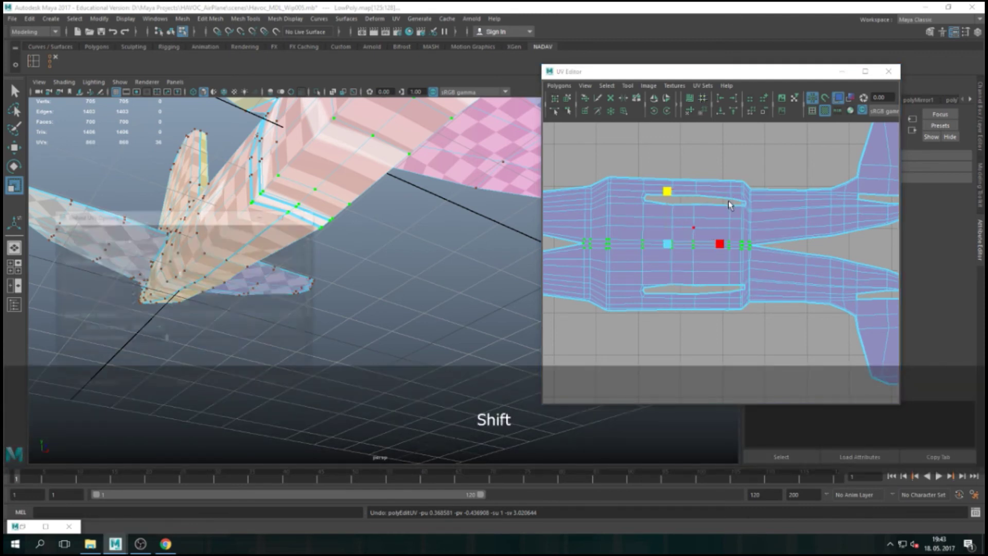
left_click_drag(173, 152, 277, 109)
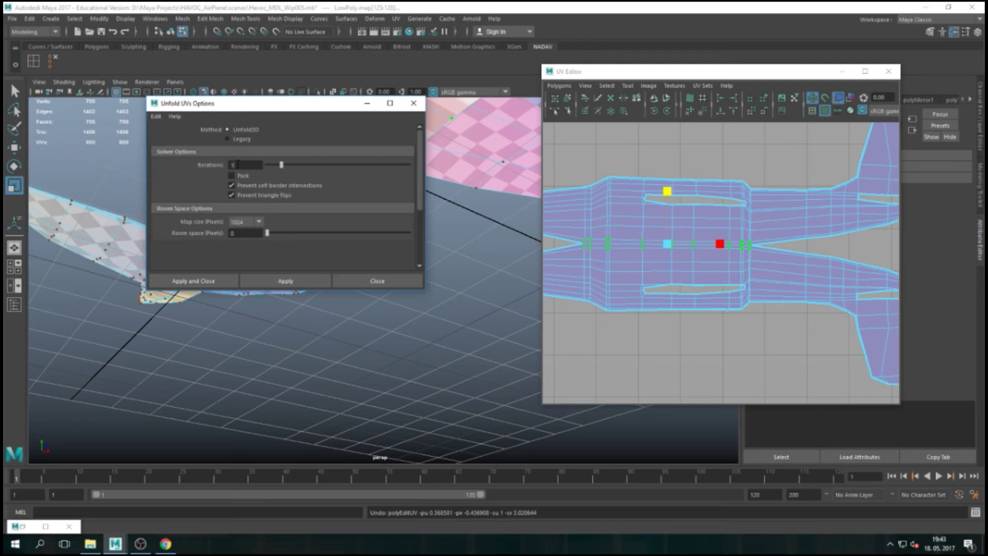
left_click(295, 285)
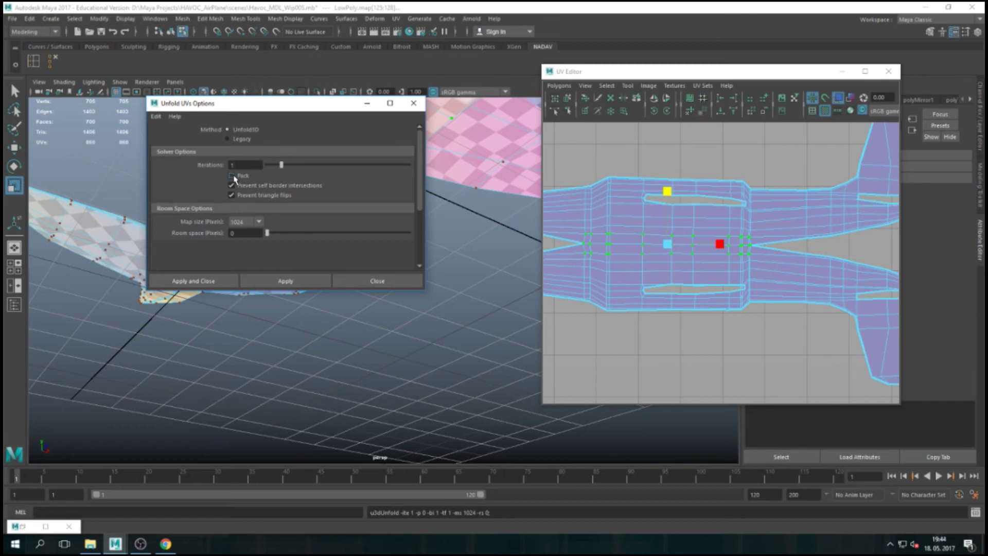
left_click_drag(259, 109, 306, 328)
left_click_drag(340, 236, 407, 179, "alt")
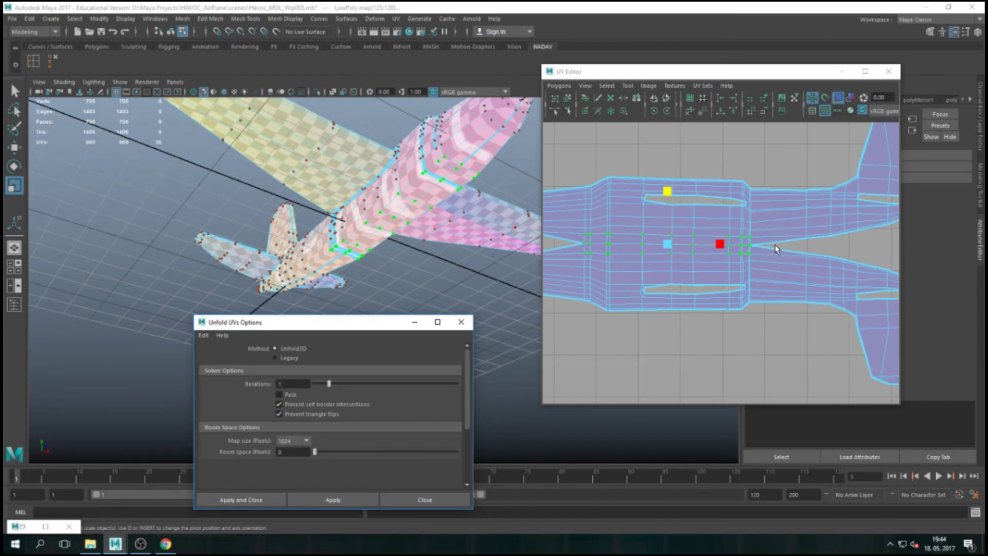
scroll(720, 264, "down", 3)
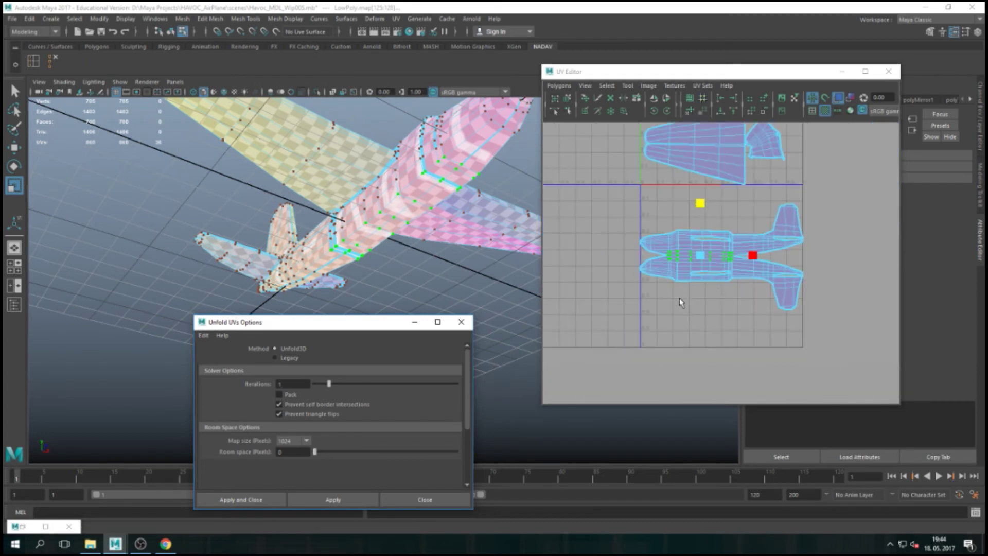
Select the first open belly edge at the front of the rear fuselage gap in UV space and locate it on the model
scroll(690, 294, "up", 3)
right_click_drag(788, 247, 786, 215)
left_click(787, 241)
left_click(823, 236)
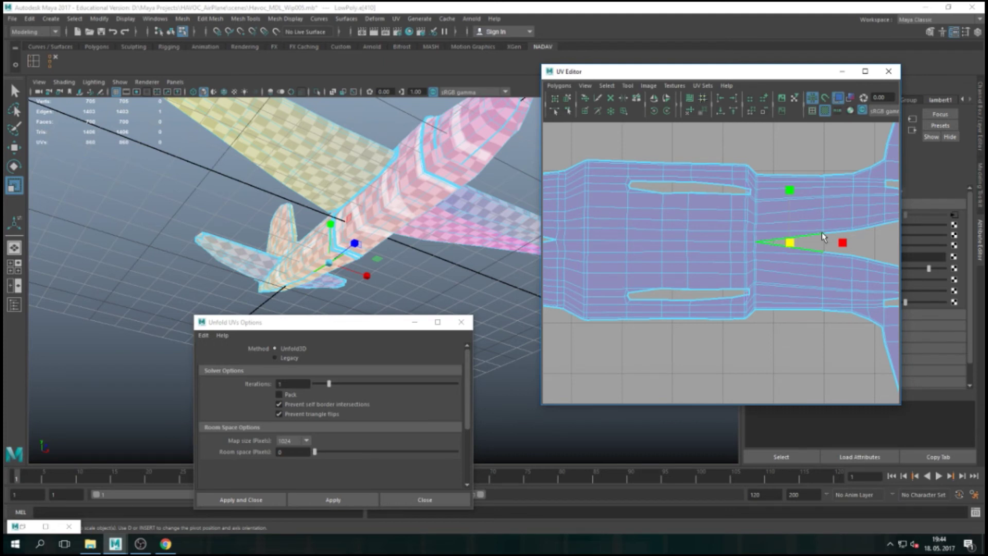
scroll(823, 236, "down", 5)
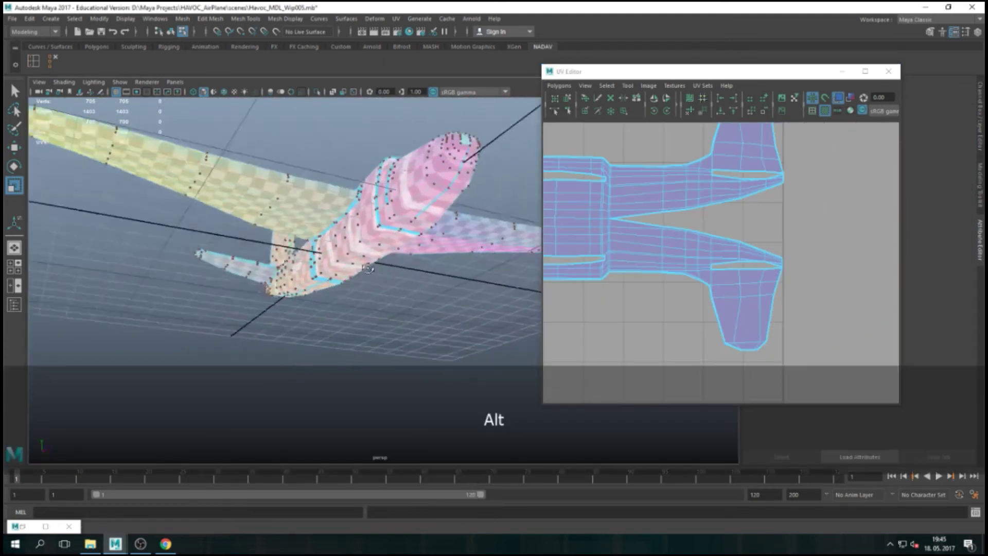
Examine the rear fuselage from underneath, above and behind to compare the open seam and checker pattern with the fuselage UV shell
left_click_drag(288, 242, 160, 332, "alt")
scroll(307, 252, "up", 4)
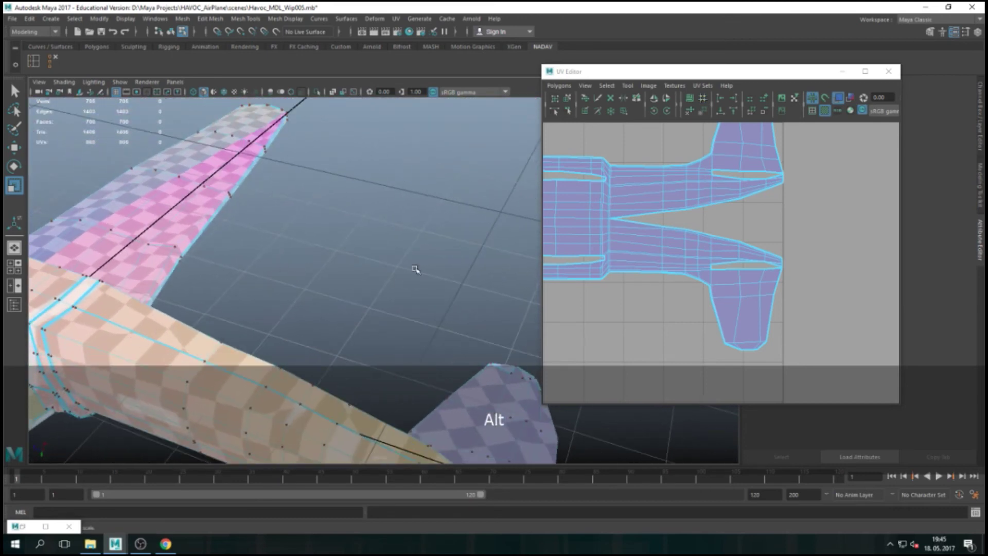
left_click_drag(214, 305, 278, 313, "alt")
scroll(278, 313, "up", 4)
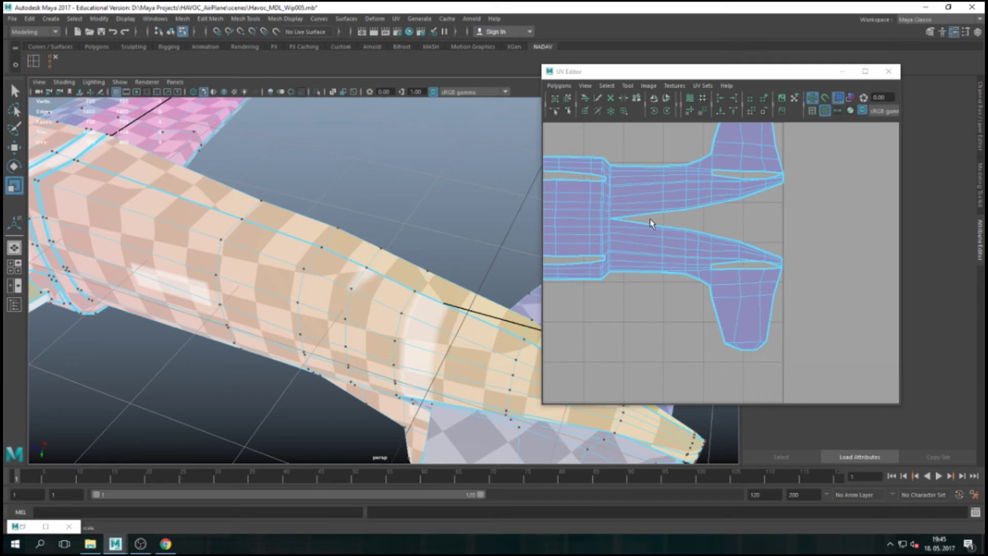
scroll(278, 273, "down", 4)
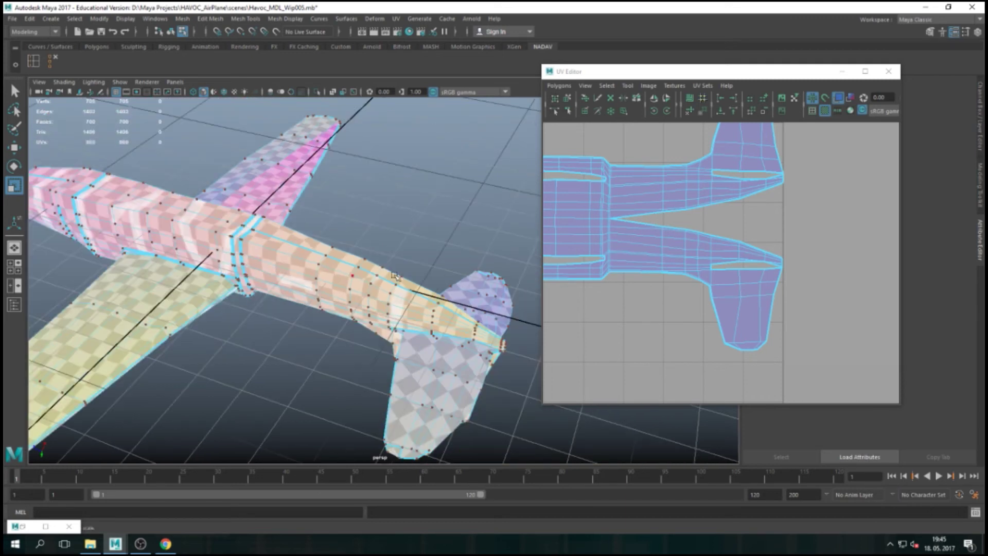
left_click_drag(266, 256, 370, 300, "alt")
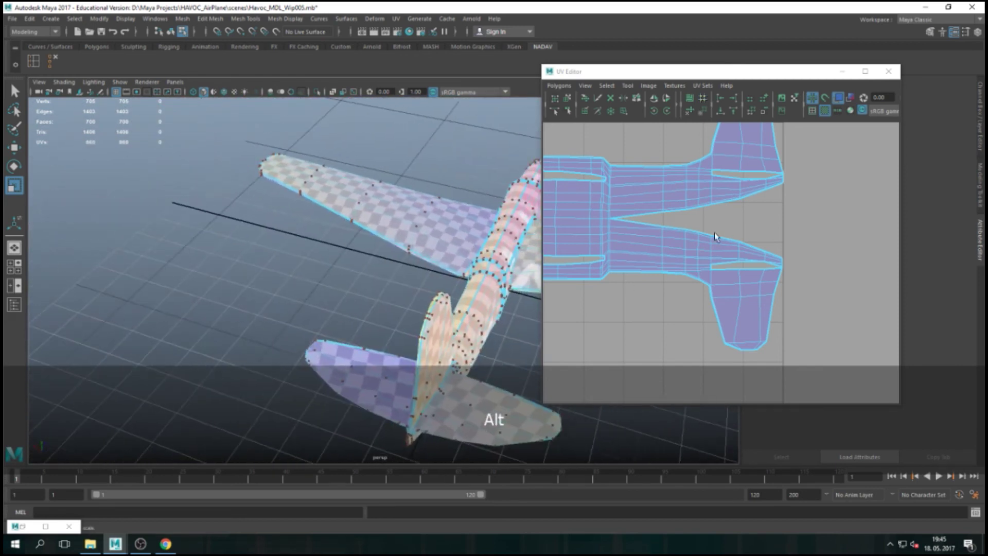
Return the airplane to object selection and save the scene
scroll(702, 242, "down", 3)
scroll(702, 242, "down", 5)
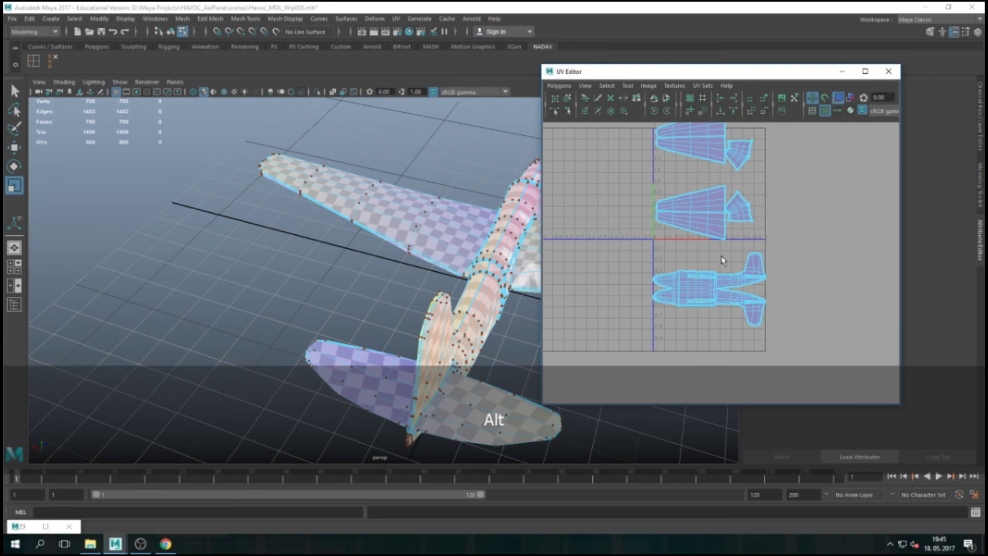
scroll(721, 268, "up", 4)
scroll(728, 270, "down", 2)
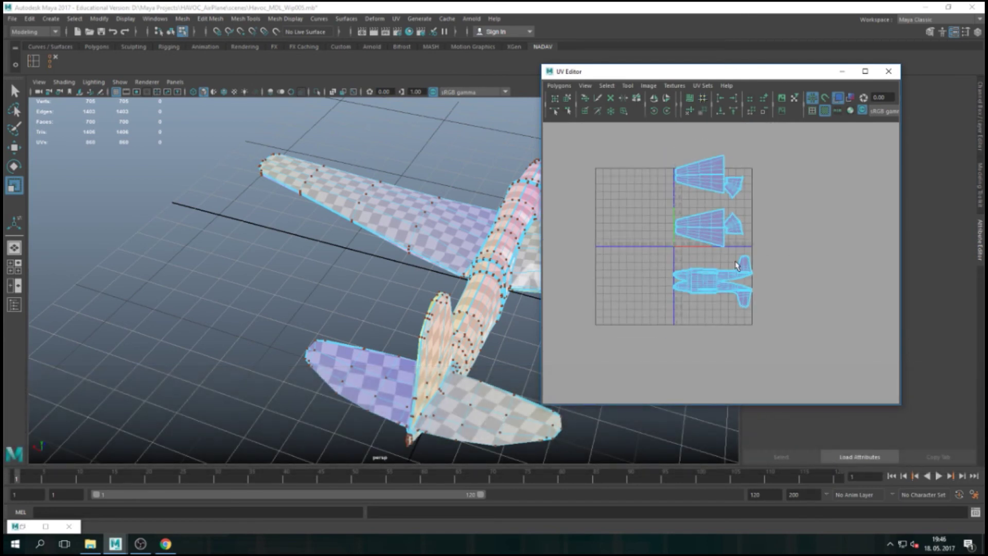
key("F8")
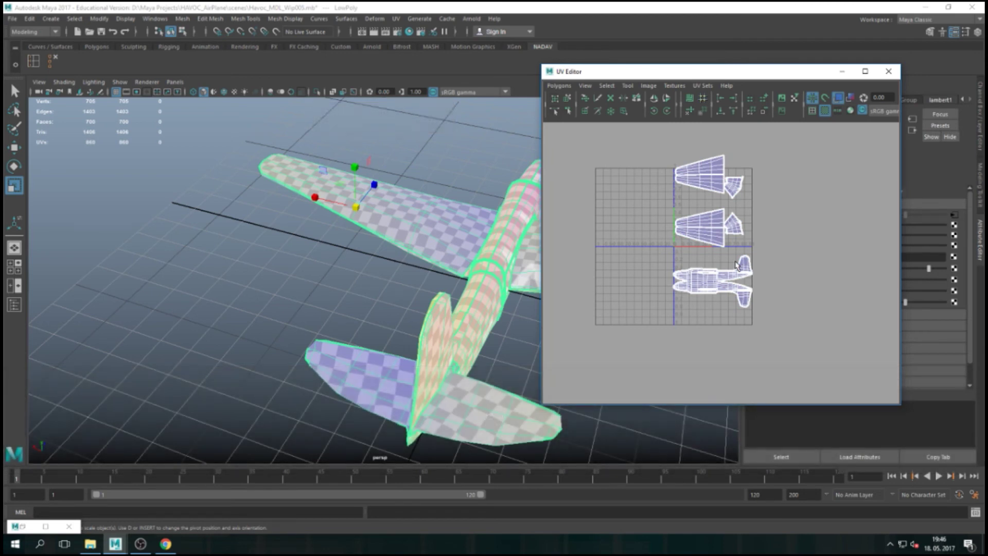
key("ctrl+s")
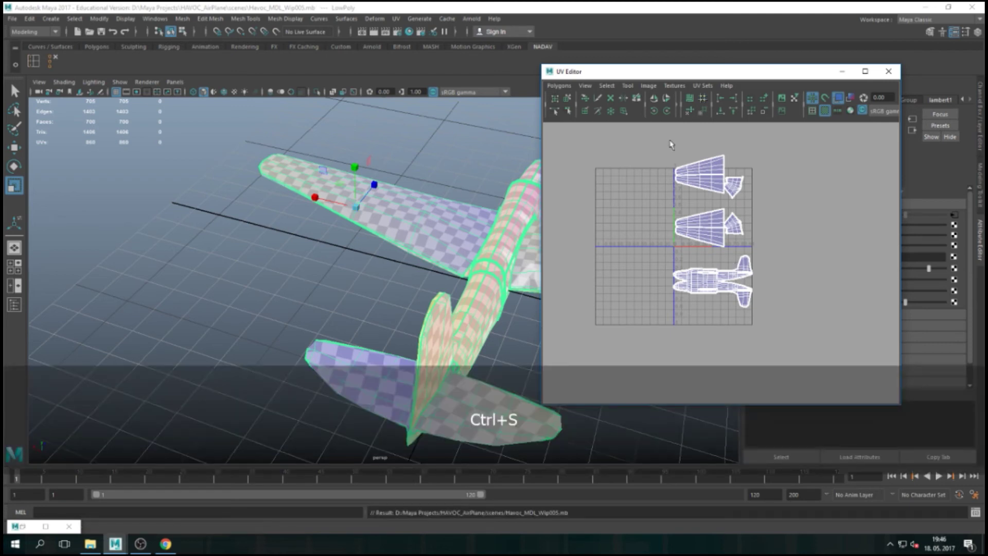
Try an automatic layout of all UV shells in the 0 to 1 tile, inspect the arrangement, and undo it
left_click(689, 111)
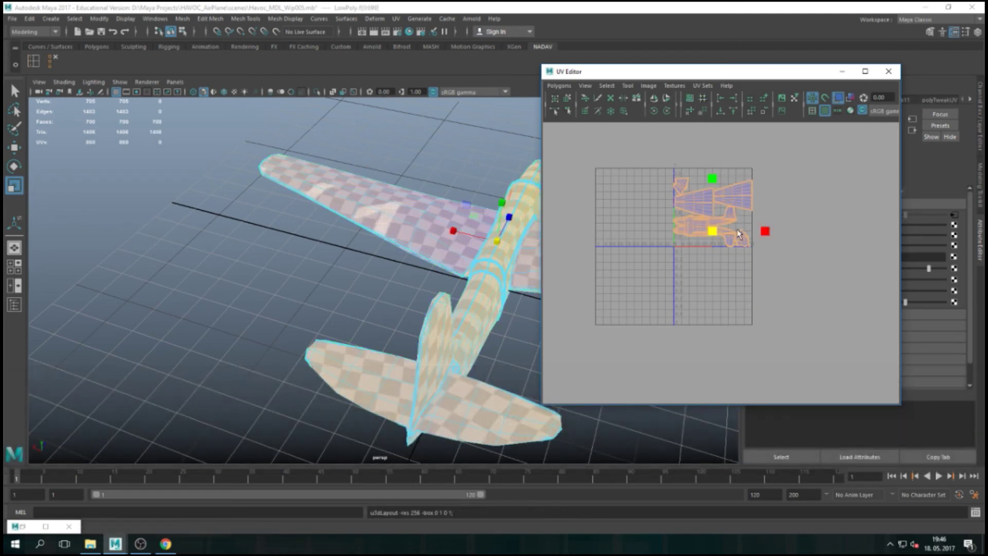
scroll(722, 264, "up", 3)
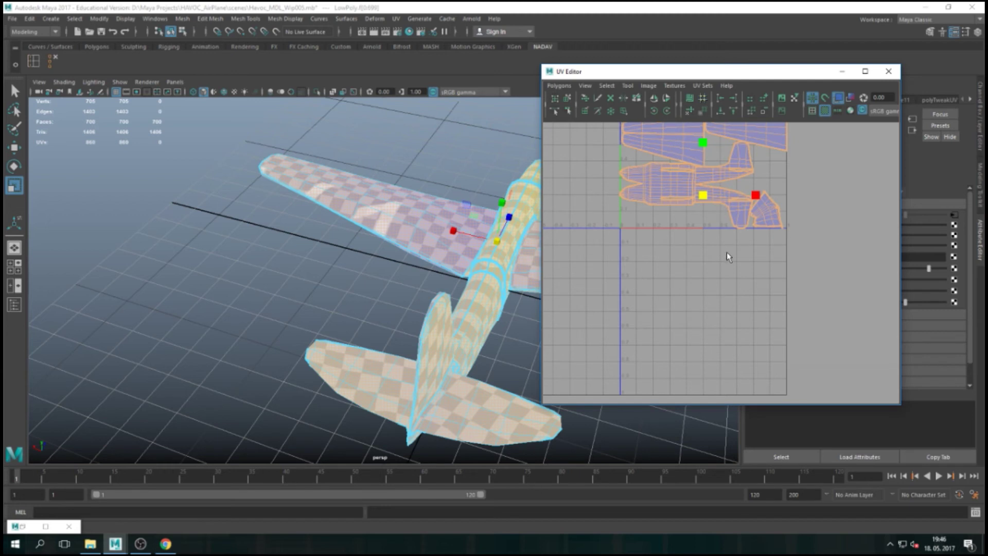
middle_click_drag(719, 223, 728, 307, "alt")
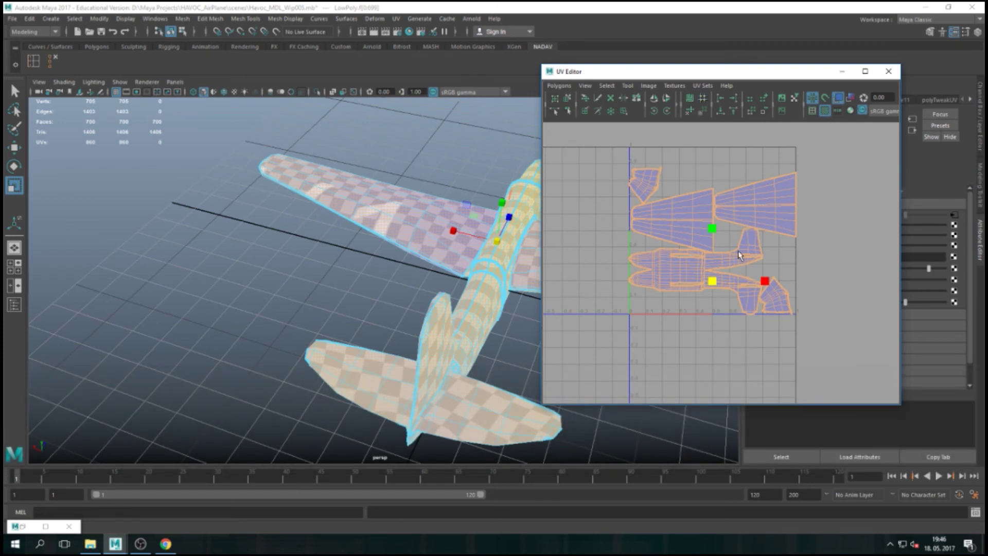
key("ctrl+z")
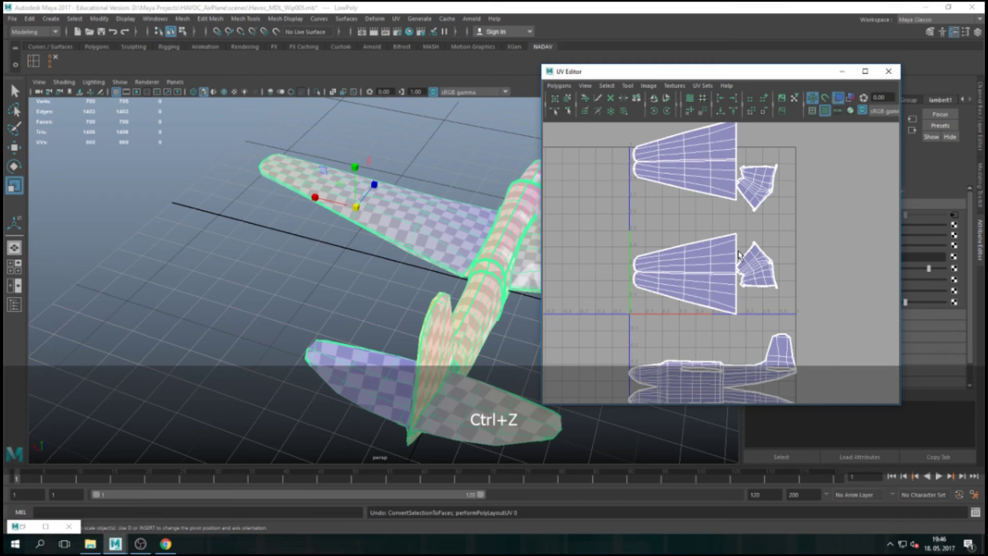
Turn off shell shading and move all wing and tailplane UV shells horizontally away from the fuselage shell, past the V axis
scroll(756, 255, "down", 3)
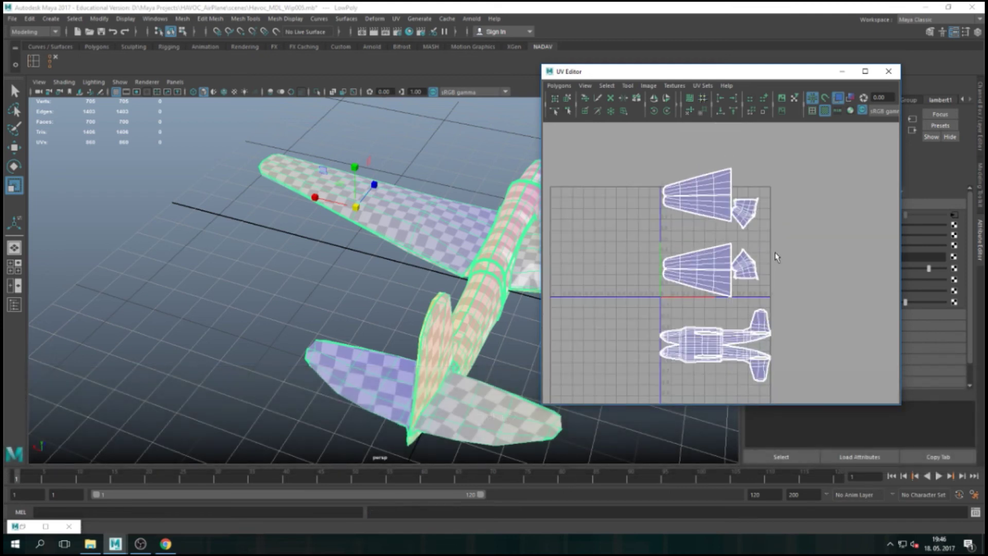
right_click_drag(724, 195, 731, 195)
left_click_drag(639, 161, 825, 307)
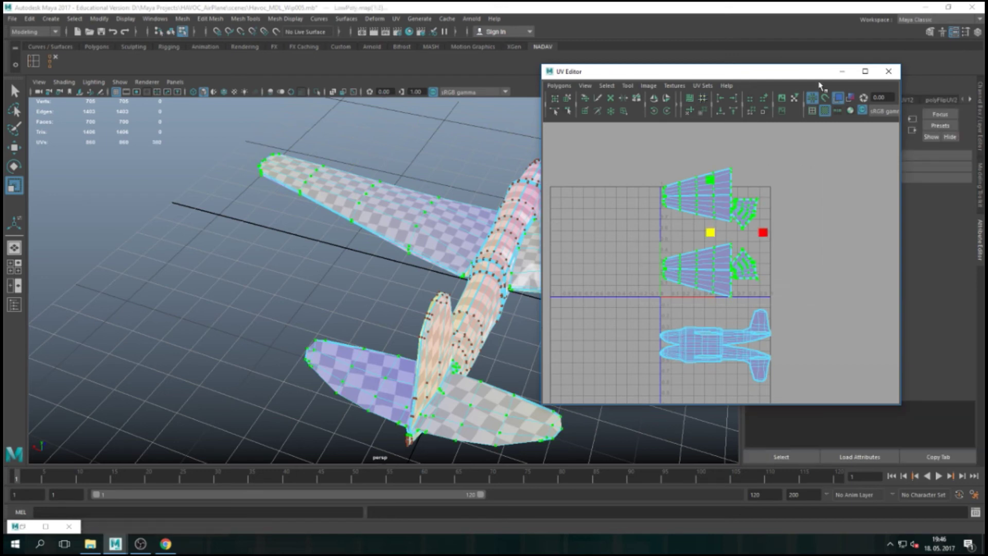
left_click(839, 98)
left_click_drag(766, 231, 613, 231)
Rotate the fuselage UV shell about a quarter turn and automatically lay out all the airplane's shells within the 0 to 1 tile
left_click_drag(733, 283, 823, 406)
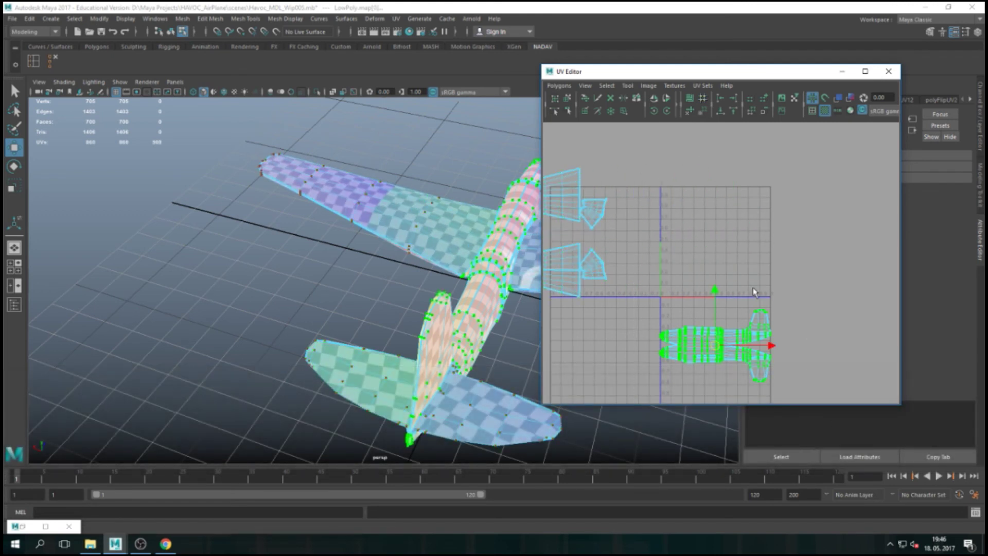
key("e")
left_click_drag(741, 304, 753, 363)
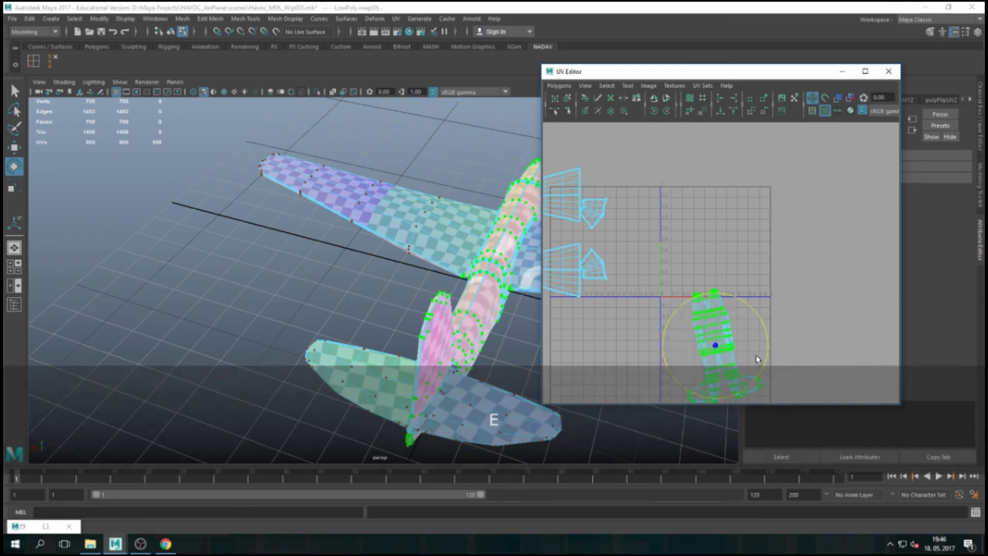
key("F8")
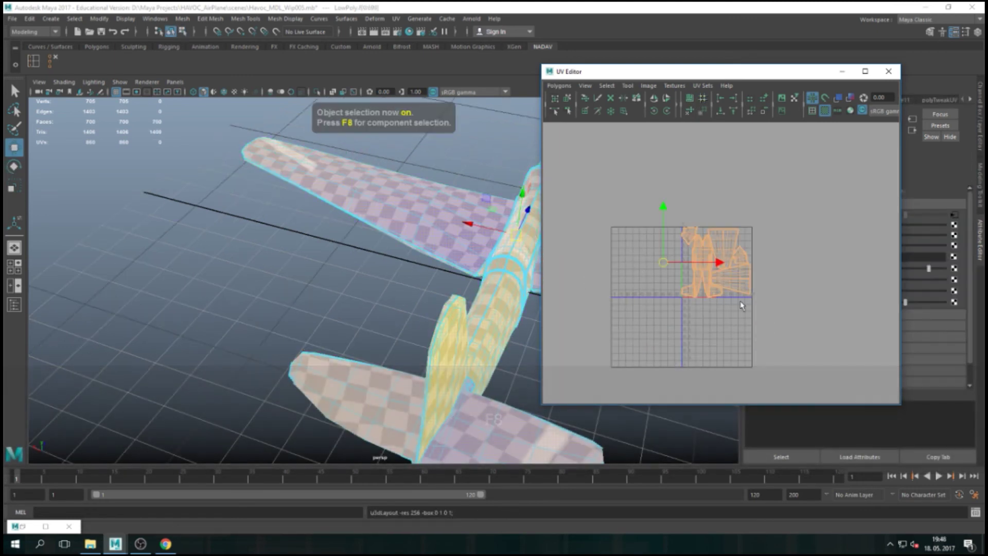
Inspect the packed UV layout closely, checking the spacing between the fuselage shell and the neighbouring wing shell
scroll(742, 305, "up", 3)
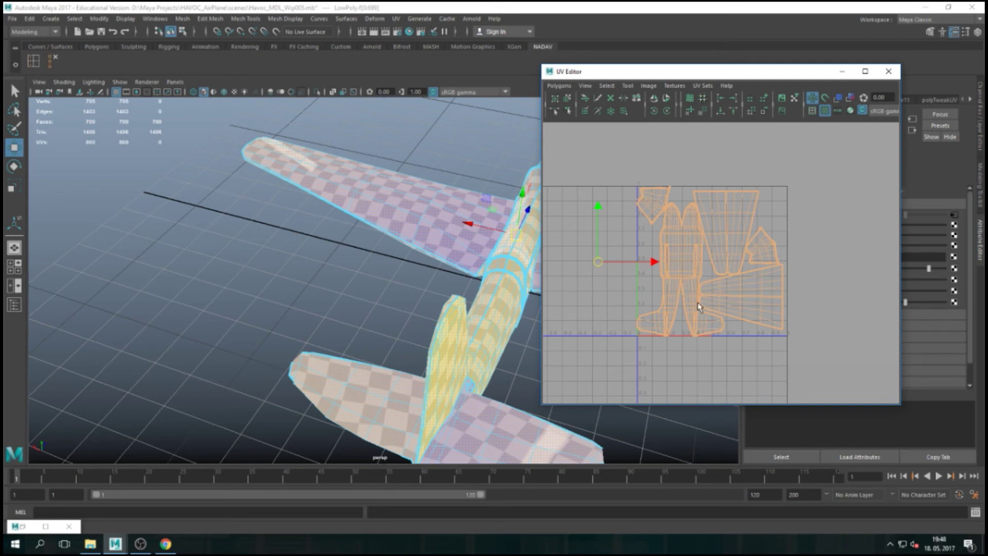
scroll(739, 307, "up", 5)
right_click_drag(653, 357, 705, 149, "alt")
right_click_drag(635, 236, 647, 261, "alt")
middle_click_drag(589, 262, 779, 267, "alt")
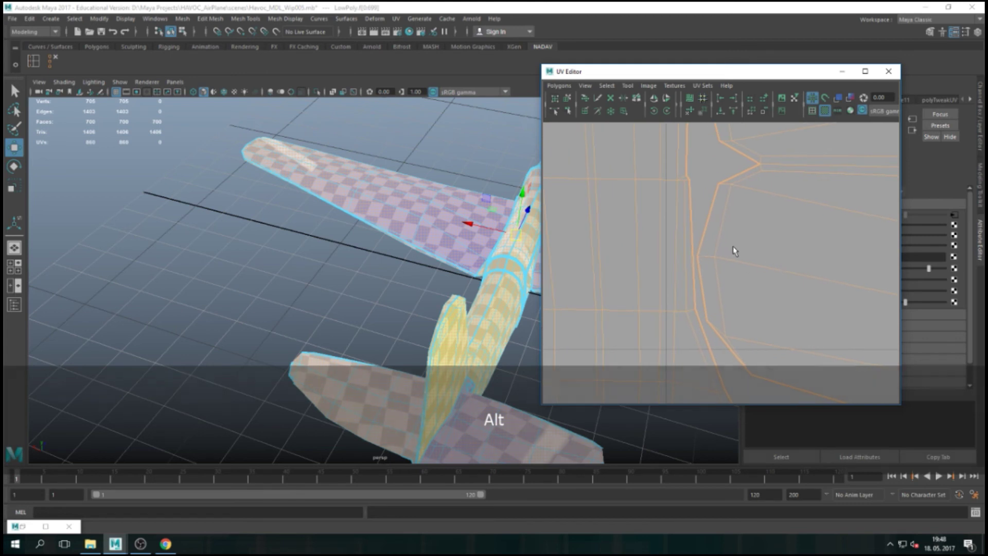
scroll(734, 249, "down", 10)
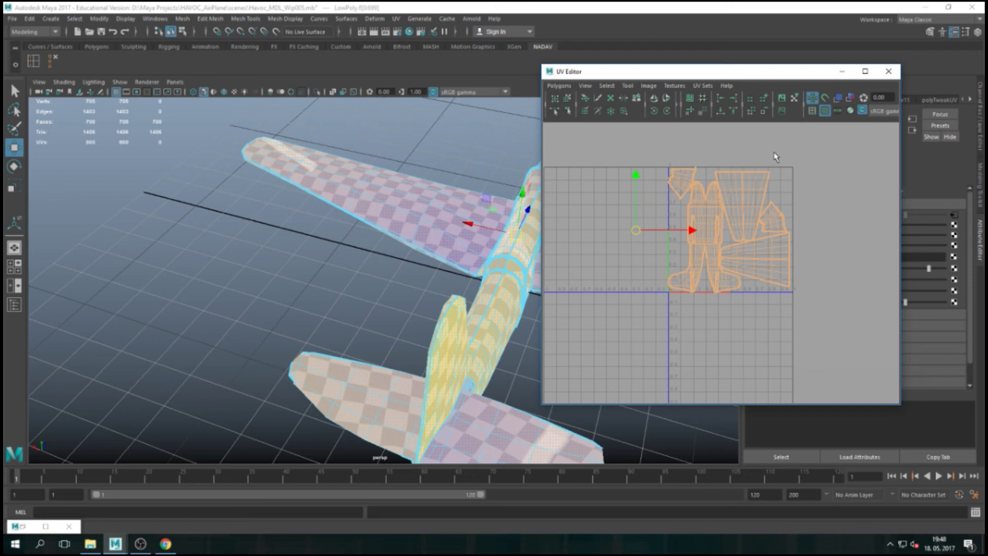
Return the airplane to object selection and reposition the UV Editor over the middle of the model view
key("F8")
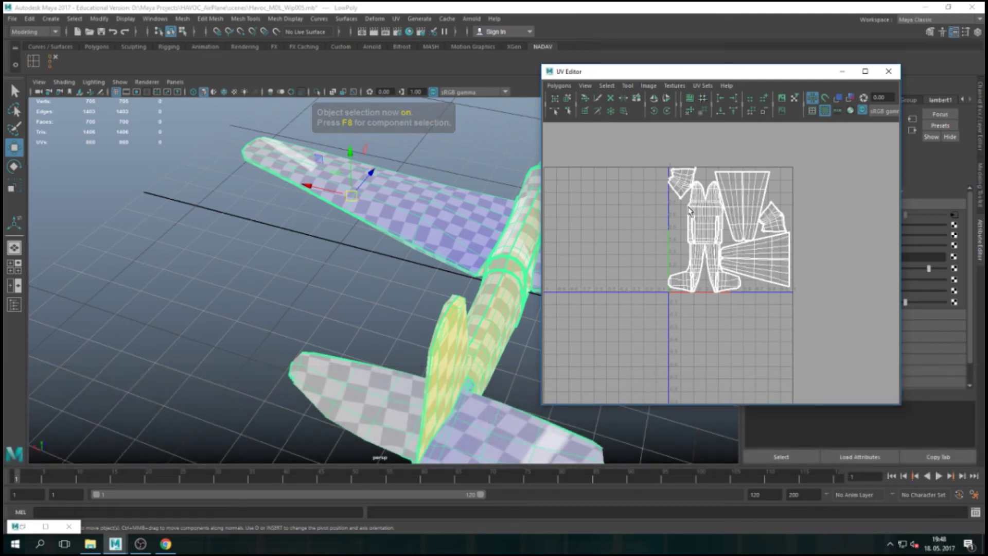
left_click_drag(704, 77, 495, 58)
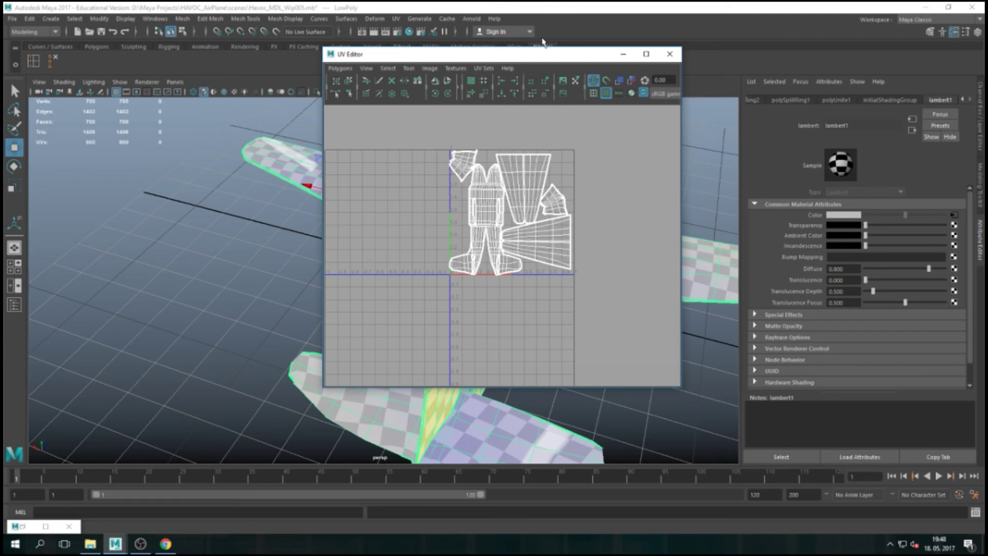
mouse_move(521, 59)
left_mouse_down()
mouse_move(556, 71)
mouse_move(531, 75)
mouse_move(500, 54)
mouse_move(529, 68)
left_mouse_up()
Open UV Snapshot for the airplane, set the image size to 2048 by 2048, and review the UV range options
left_click(348, 77)
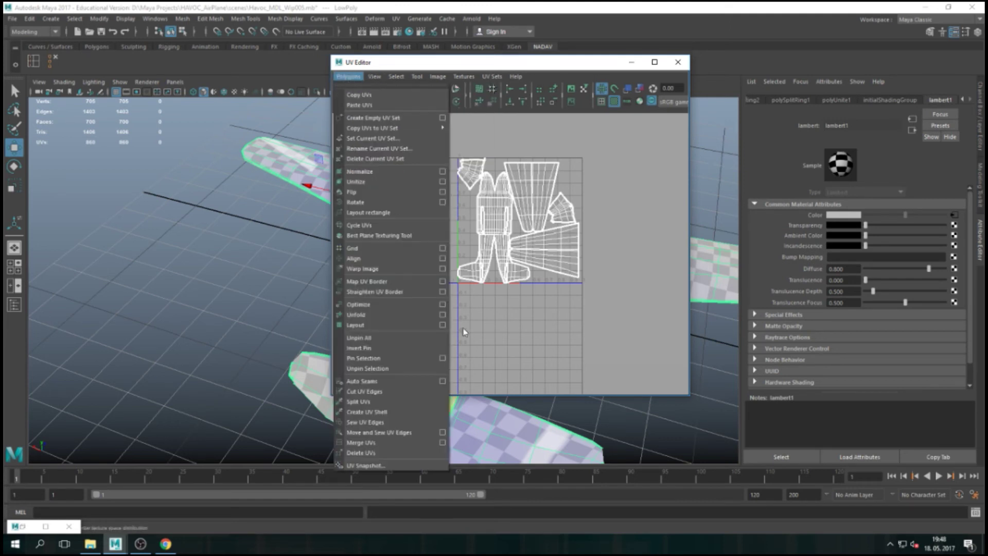
left_click(379, 466)
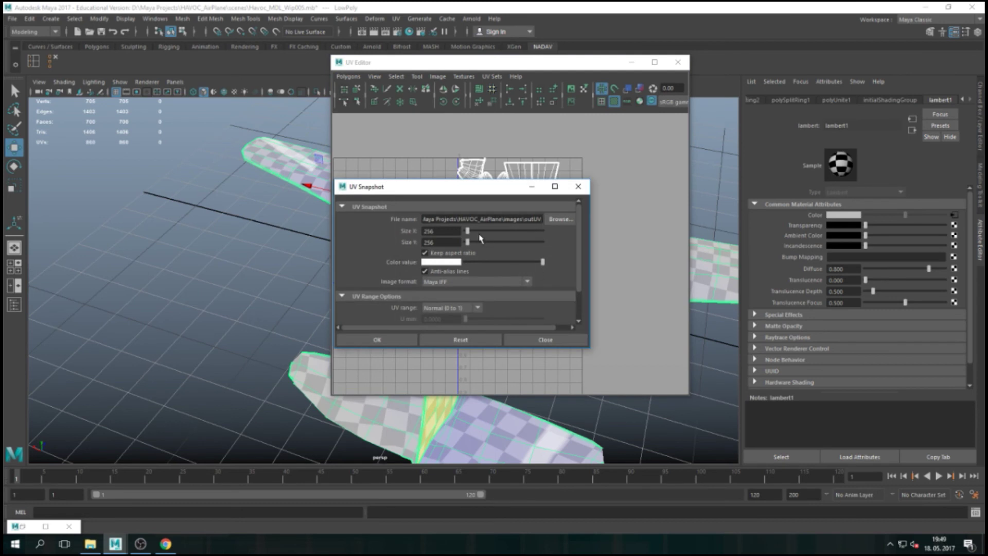
left_click_drag(441, 187, 300, 129)
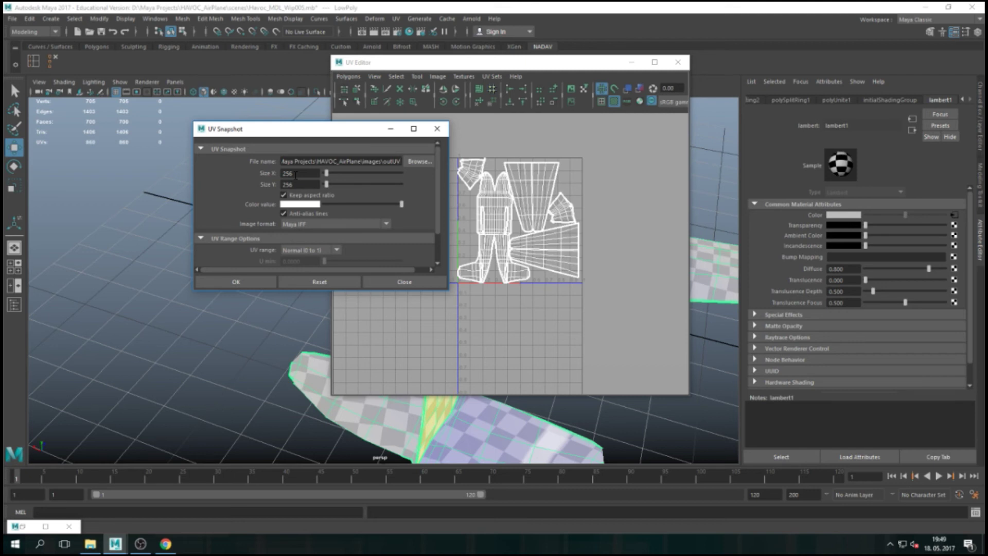
double_click(300, 174)
type("2048")
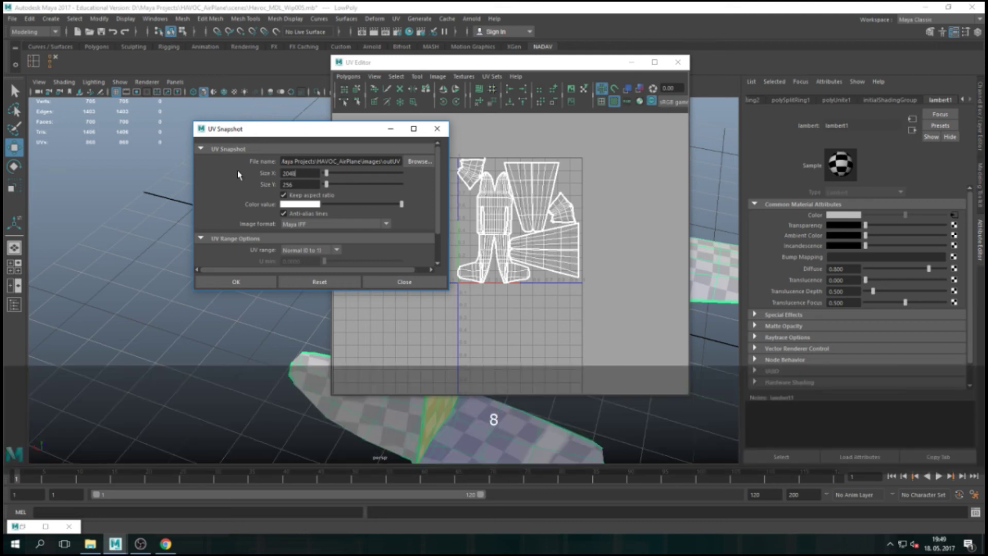
left_click(296, 184)
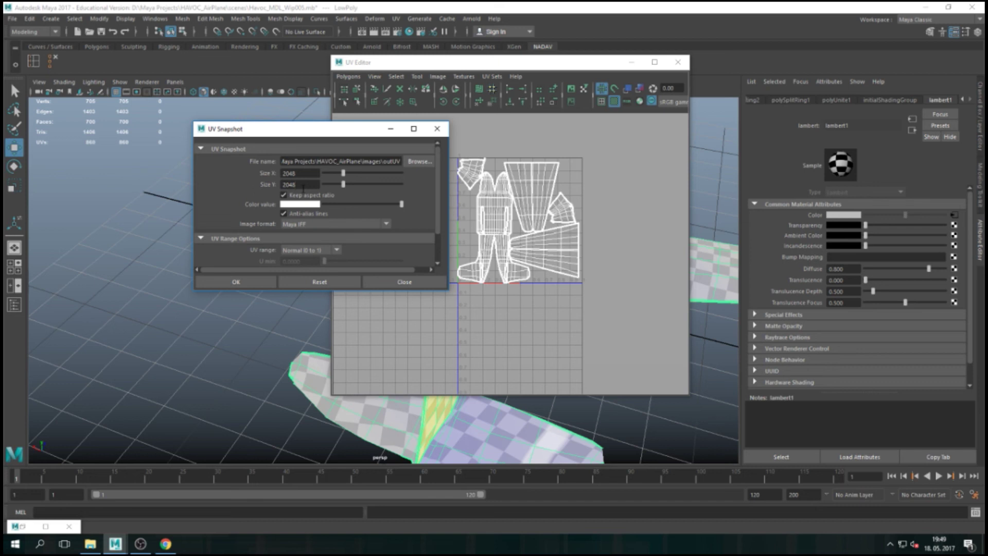
left_click_drag(275, 131, 230, 90)
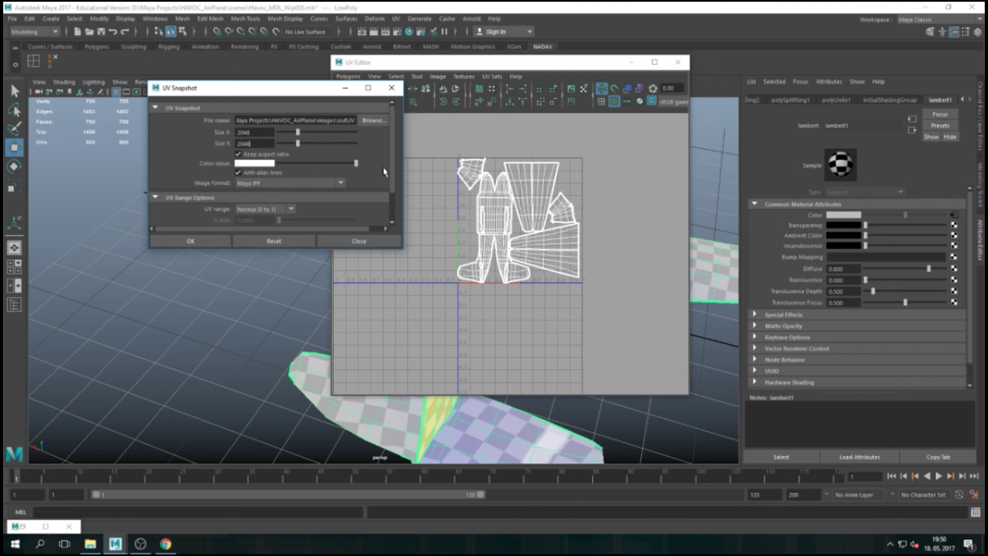
left_click(291, 210)
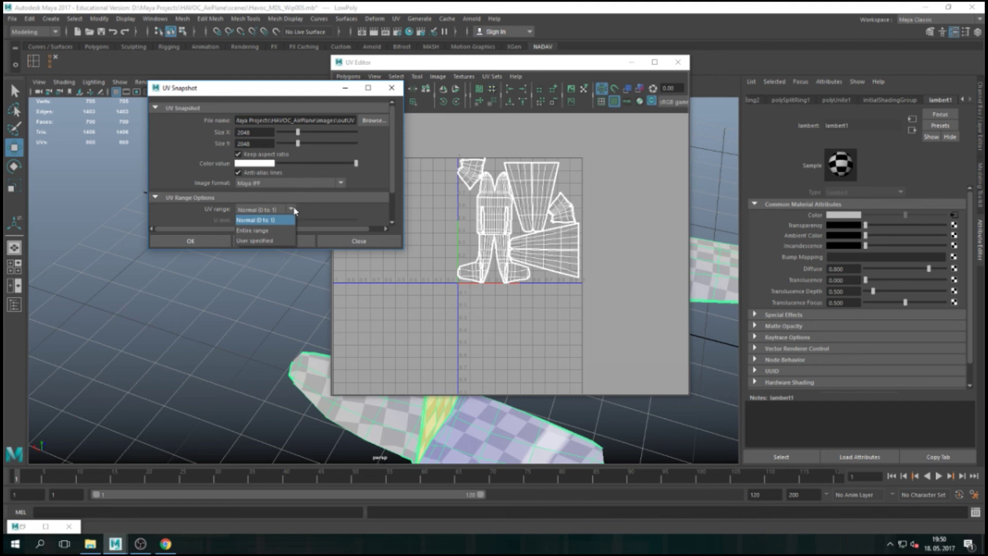
left_click(292, 209)
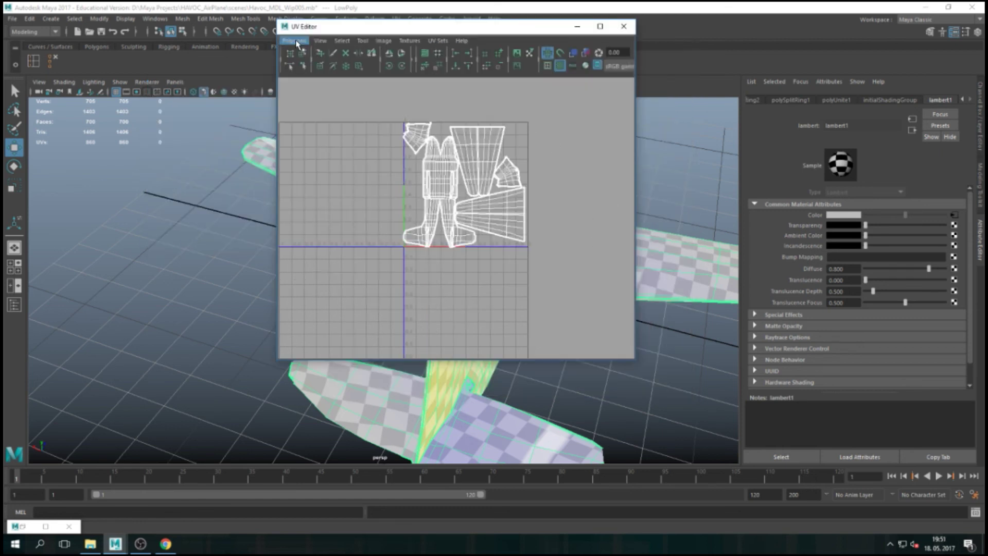
Export a UV snapshot of the airplane as PlaneoutUV in Maya IFF format at 2048 by 2048 pixels
left_click(294, 40)
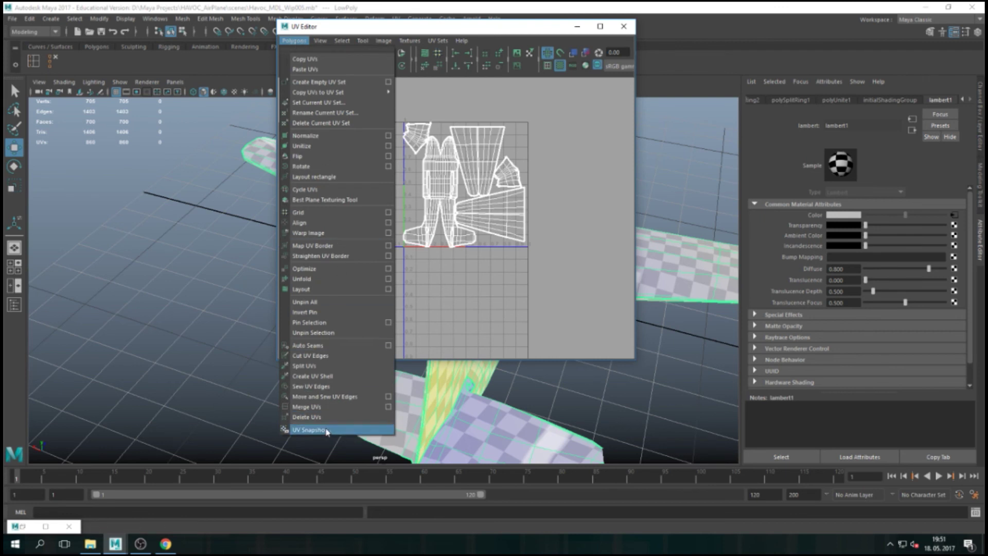
left_click(309, 429)
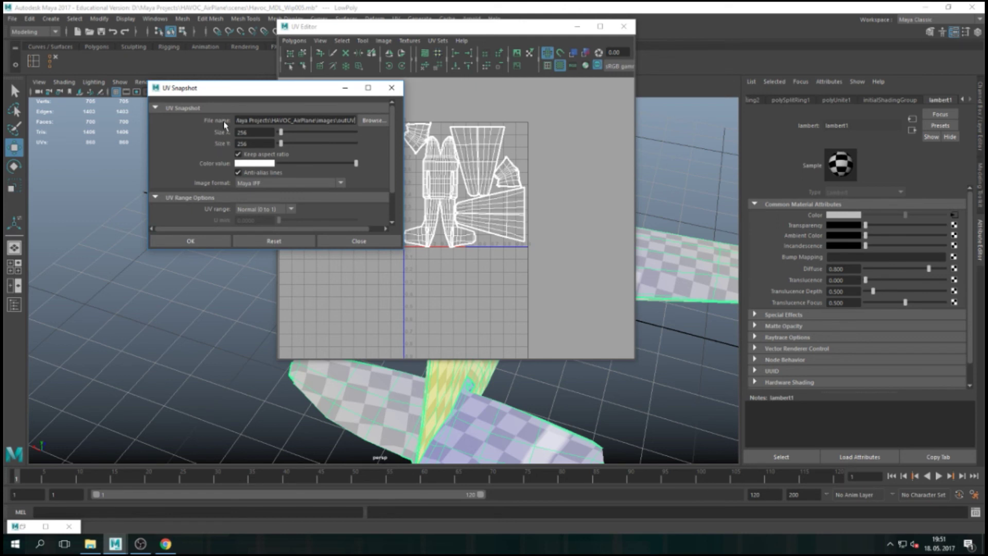
left_click(339, 120)
type("Plane")
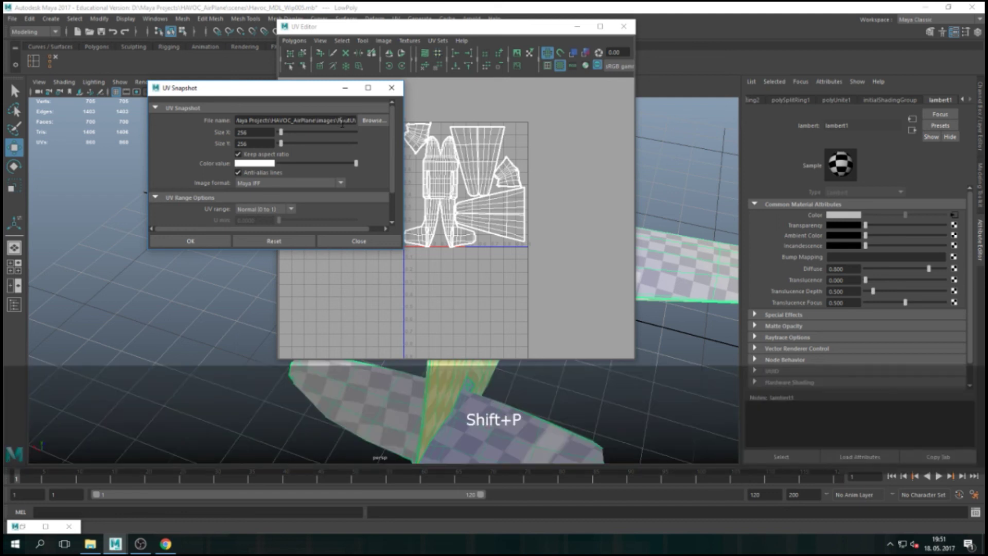
key("Tab")
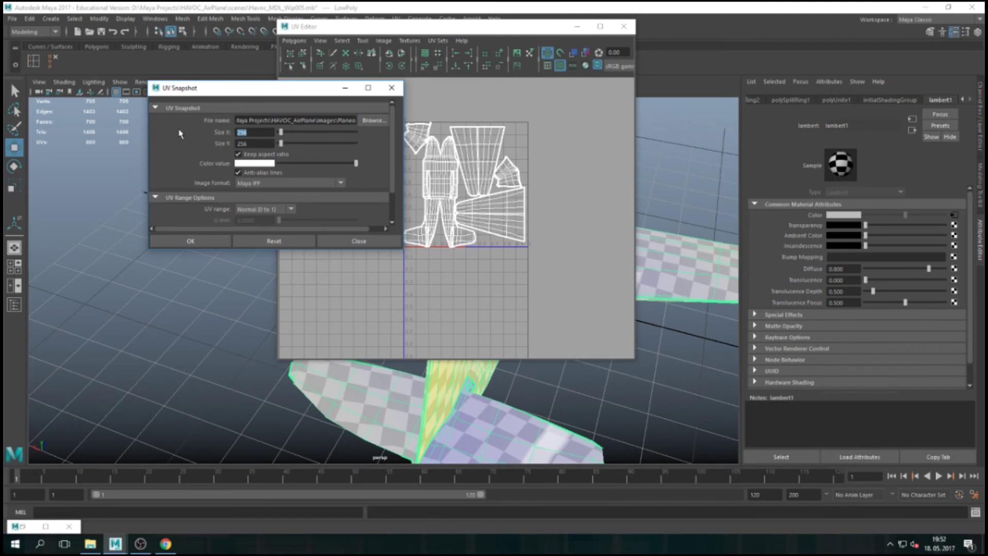
type("2048")
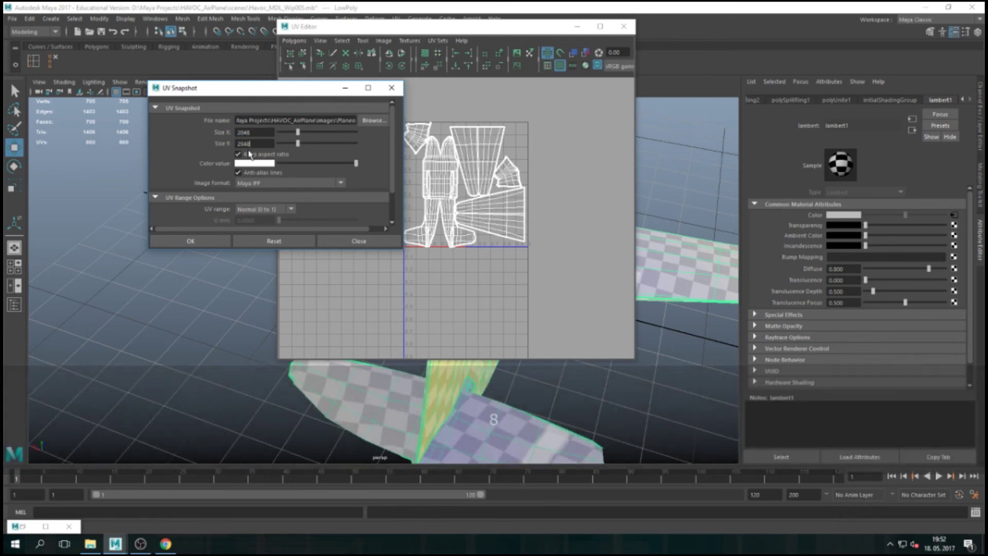
key("Tab")
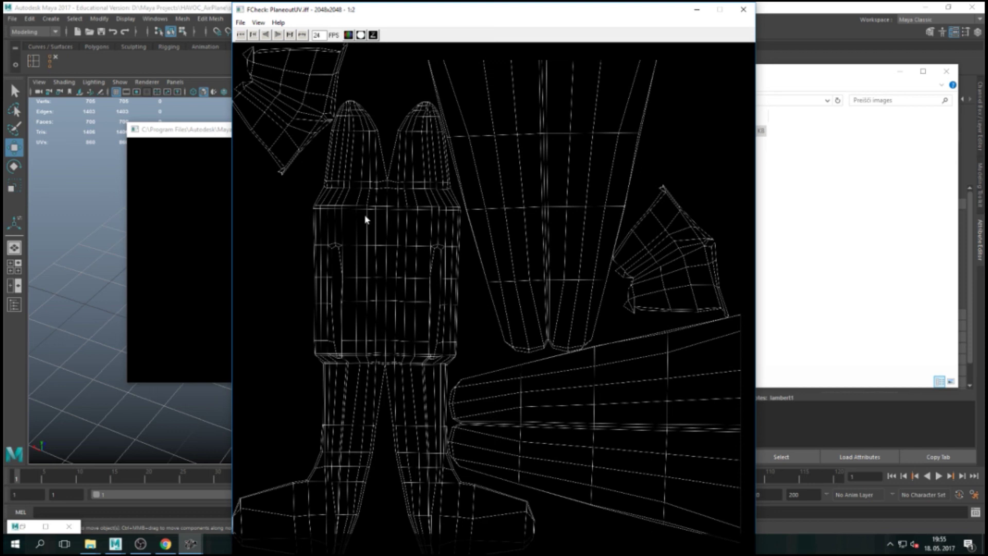
Close the snapshot preview, the images folder window and the UV Editor, and reselect the airplane in the model view
left_click(743, 10)
left_click(945, 71)
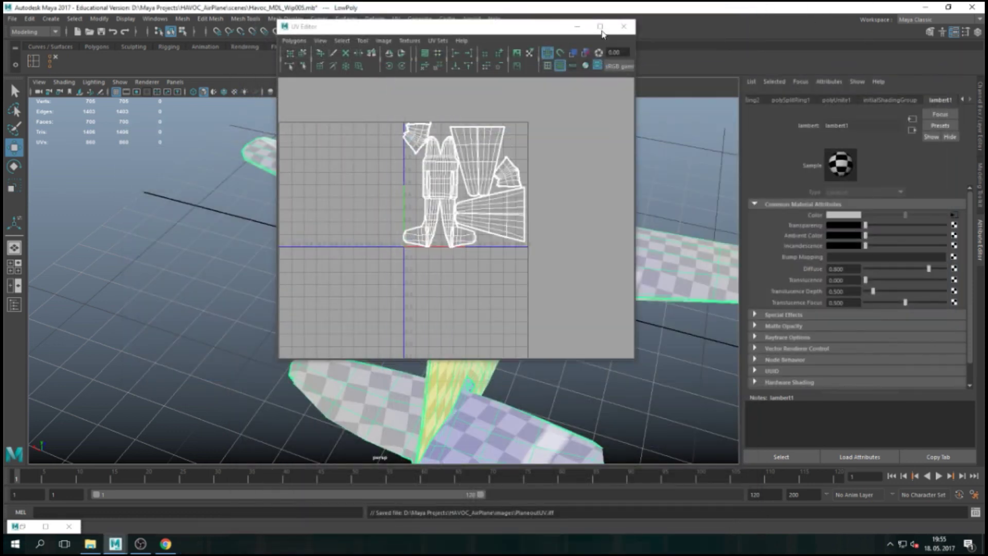
left_click(621, 28)
left_click(632, 201)
left_click(550, 246)
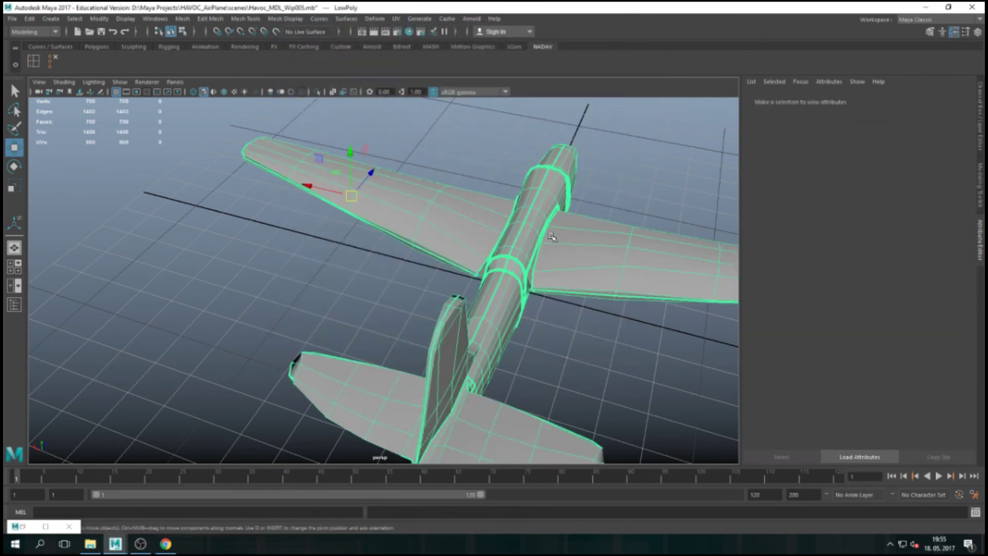
Delete all construction history in the scene
left_click_drag(569, 254, 419, 233, "alt")
right_click_drag(419, 233, 420, 258, "alt")
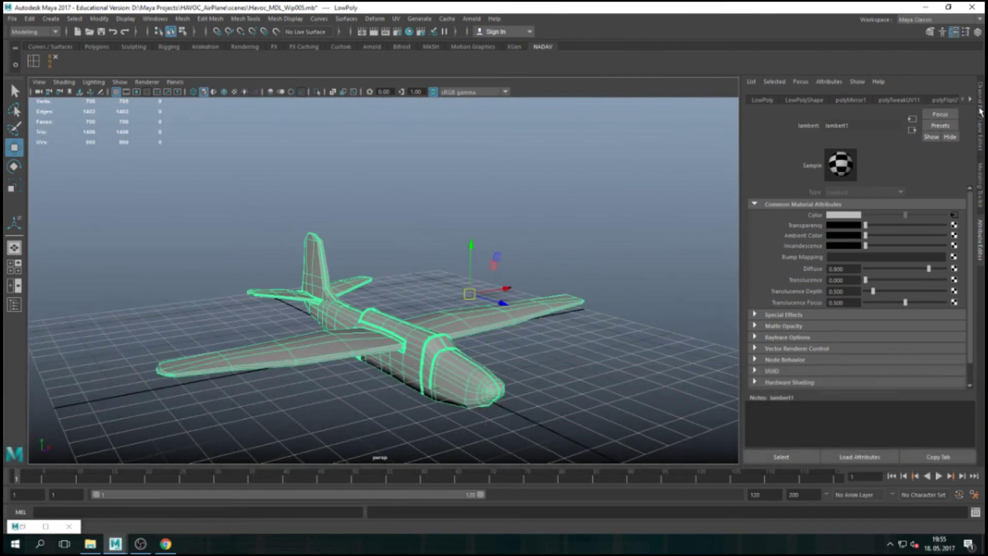
left_click(29, 18)
mouse_move(129, 153)
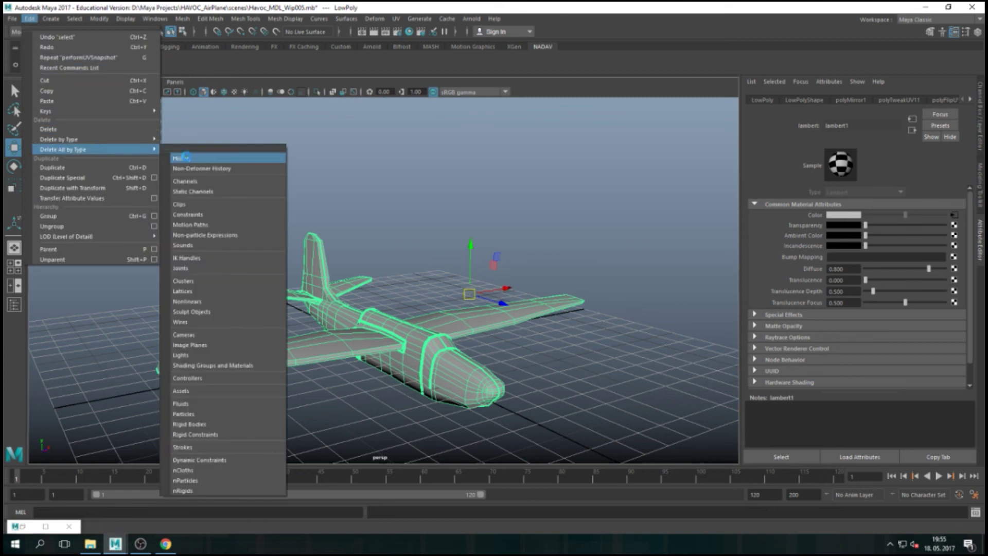
left_click(182, 158)
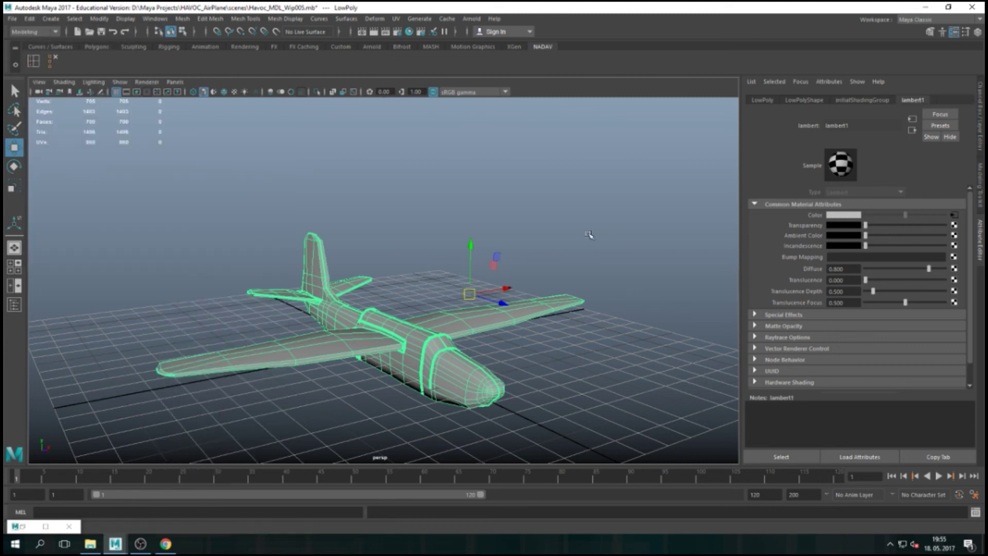
Turn on textured display and break the checker texture's connection to the lambert1 material's color
key("6")
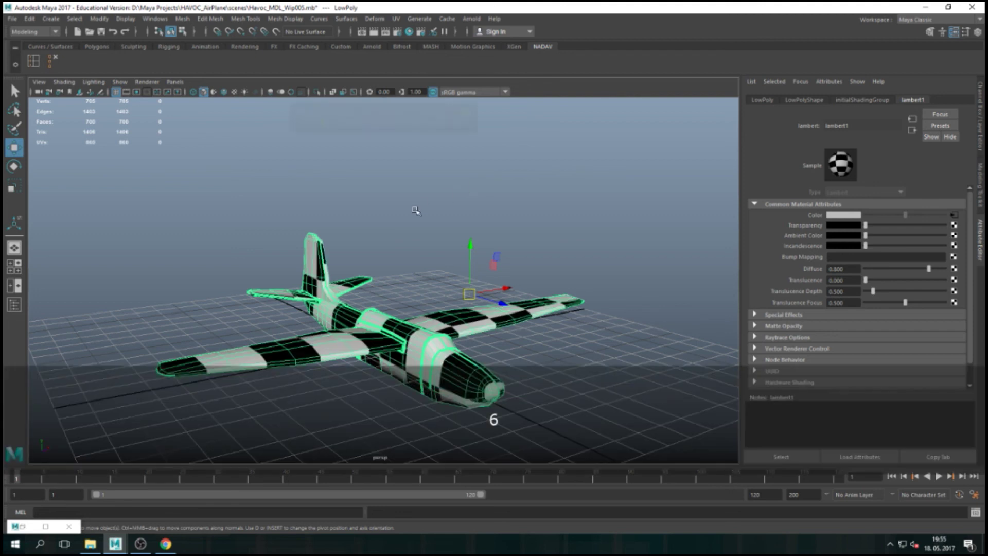
left_click(953, 216)
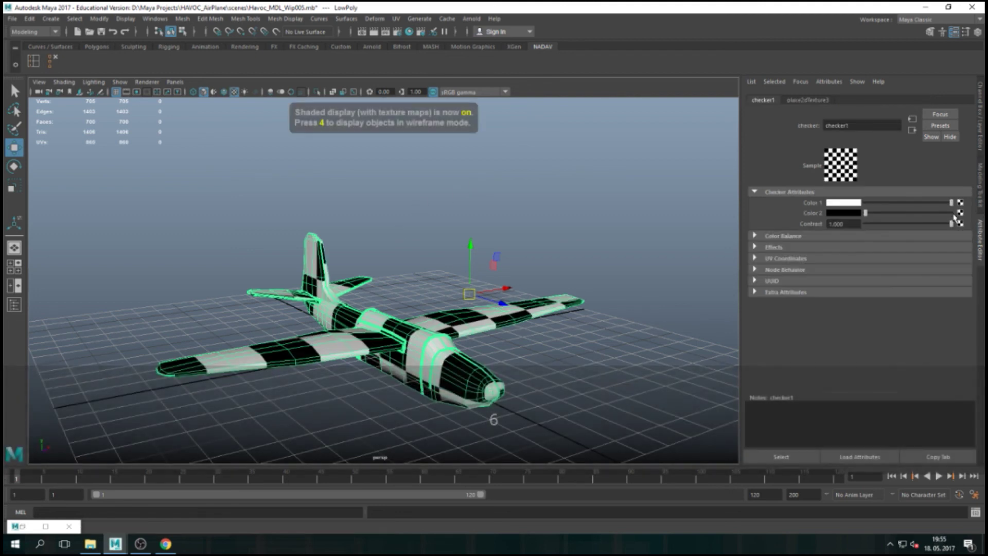
left_click(913, 132)
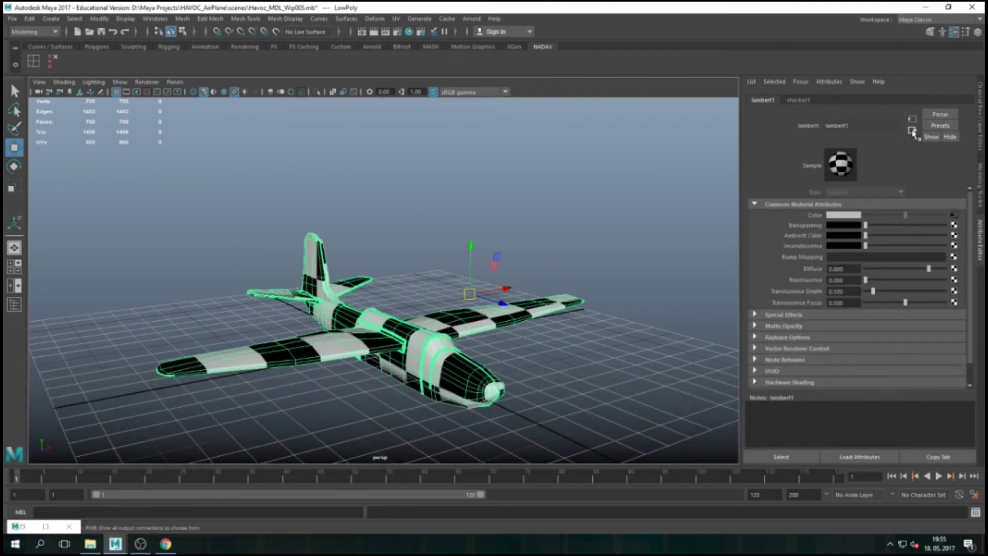
right_click(822, 215)
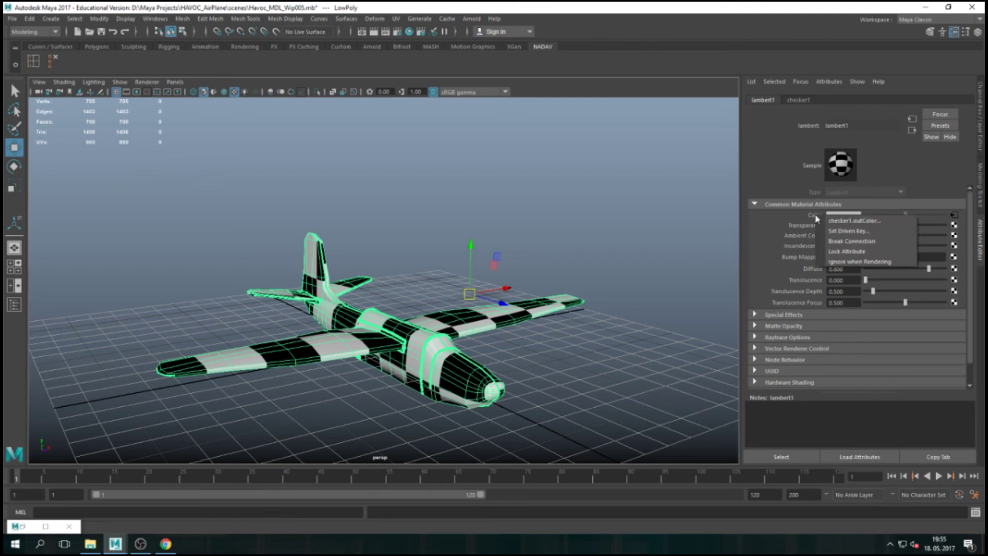
left_click(845, 242)
Connect a File texture to lambert1's color and load PlaneoutUV.iff from the project's images folder
left_click(954, 215)
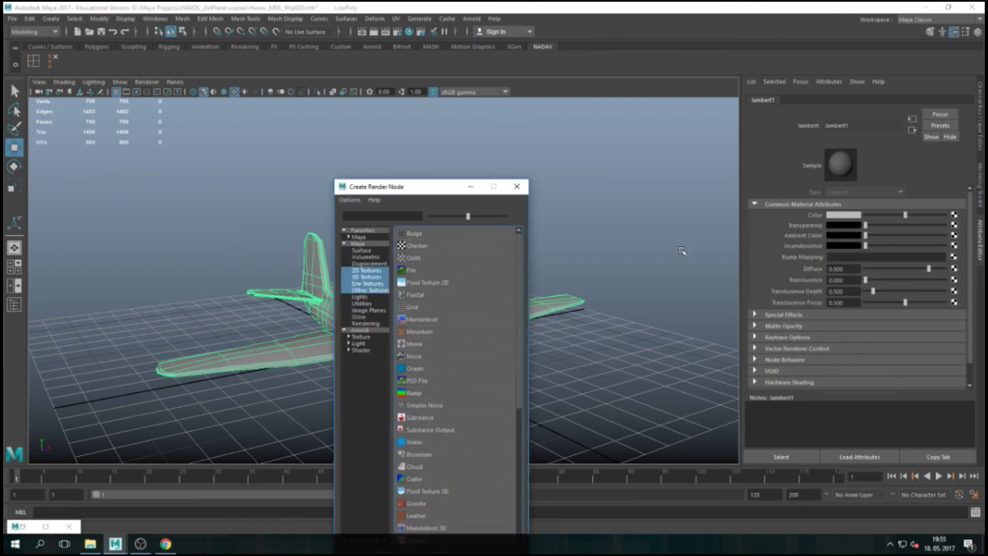
left_click(420, 271)
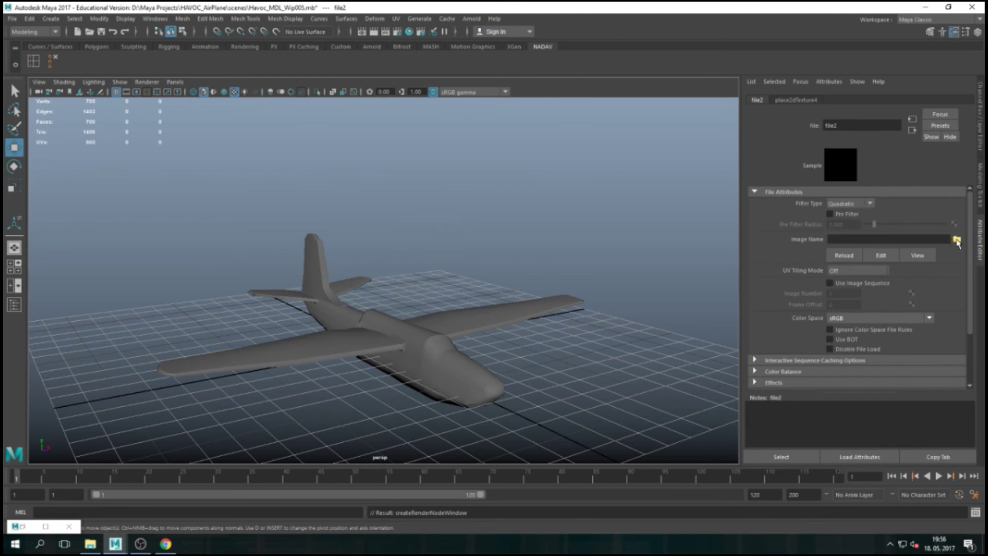
left_click(957, 240)
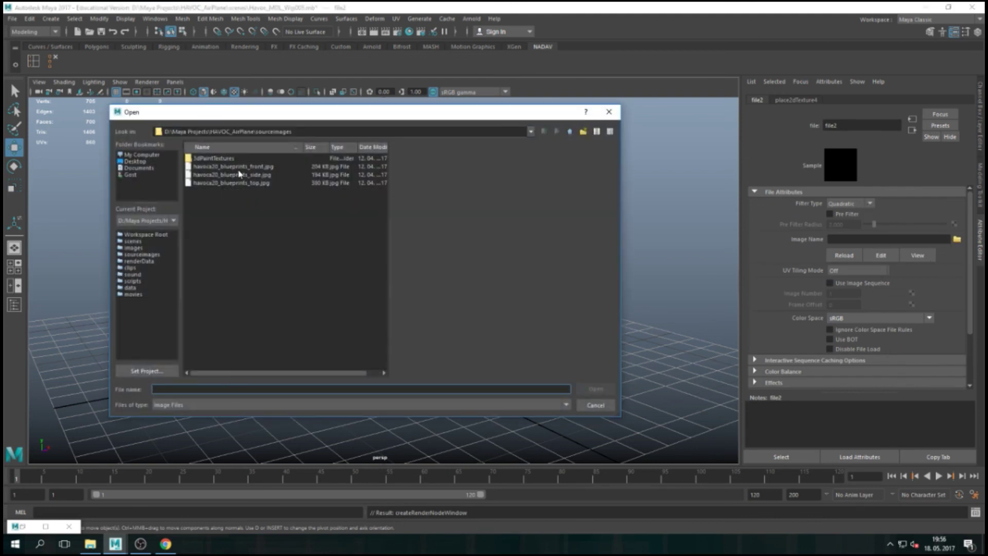
left_click(570, 132)
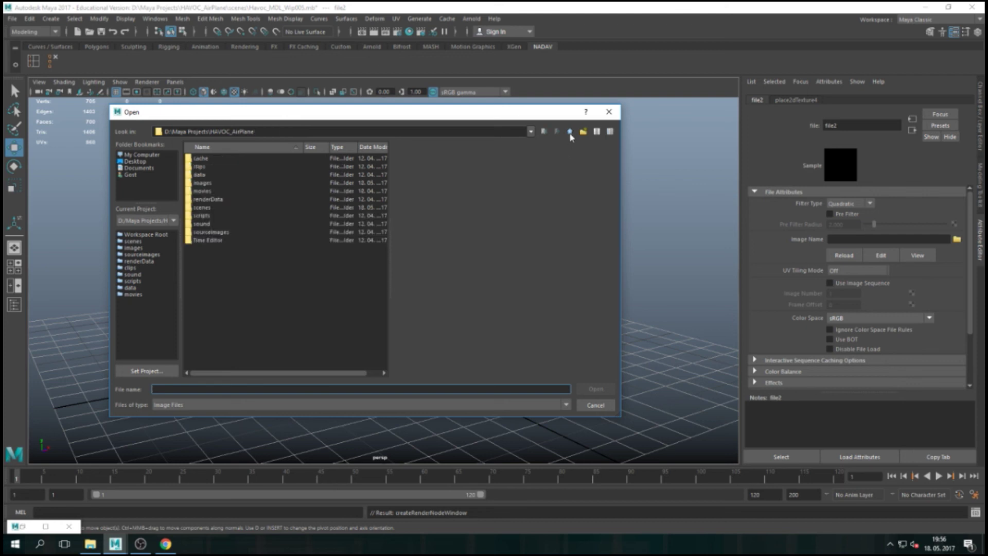
double_click(187, 183)
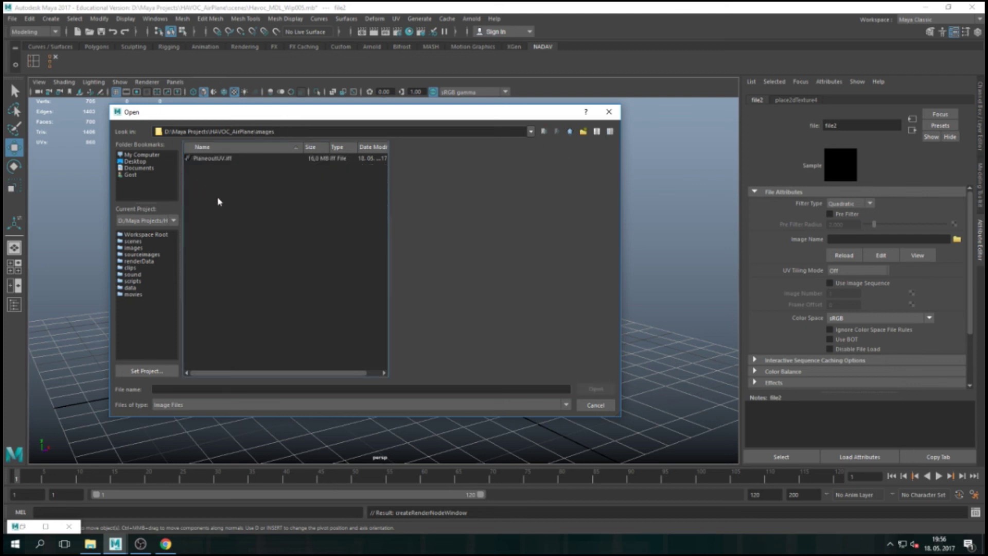
left_click(211, 159)
left_click(596, 389)
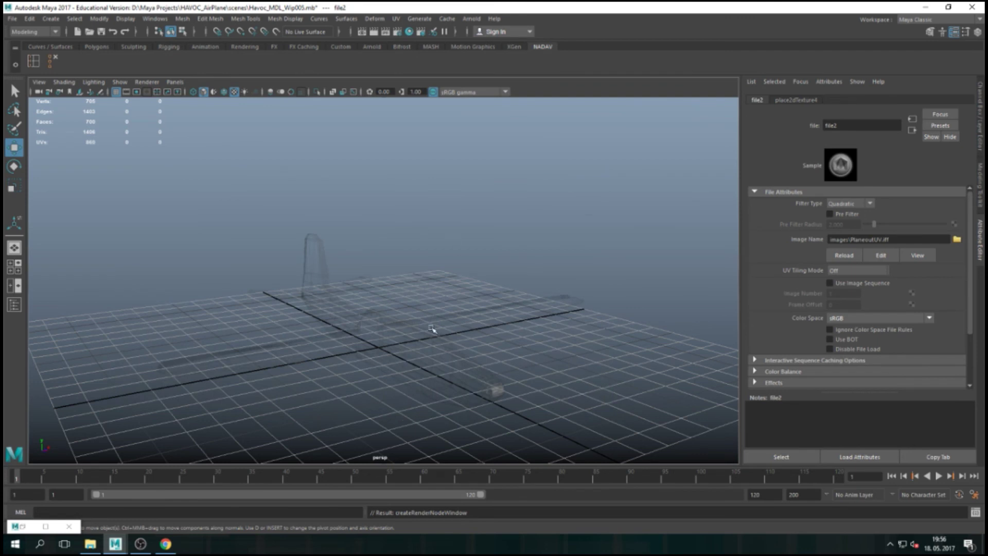
Break the file texture's connection to lambert1's transparency
left_click_drag(456, 343, 460, 271, "alt")
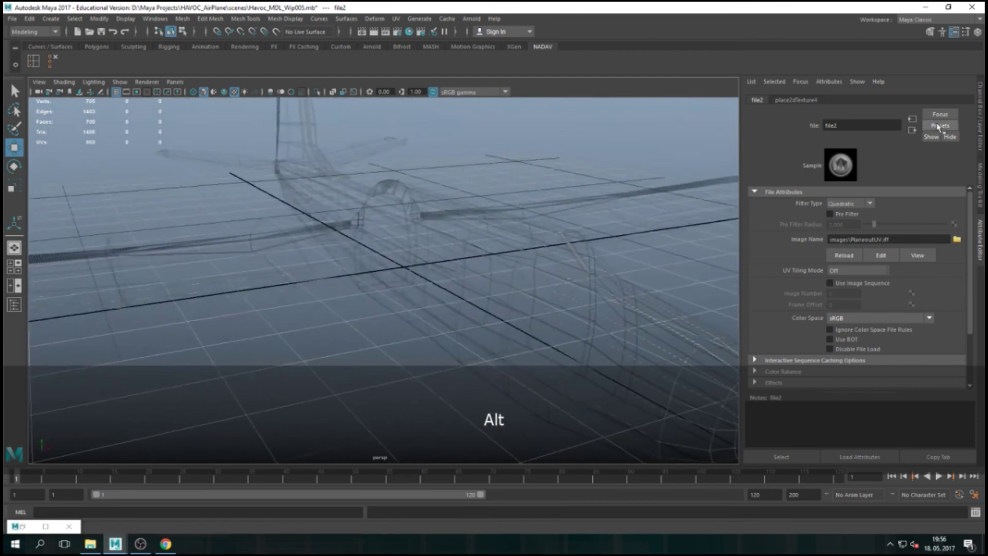
left_click(912, 131)
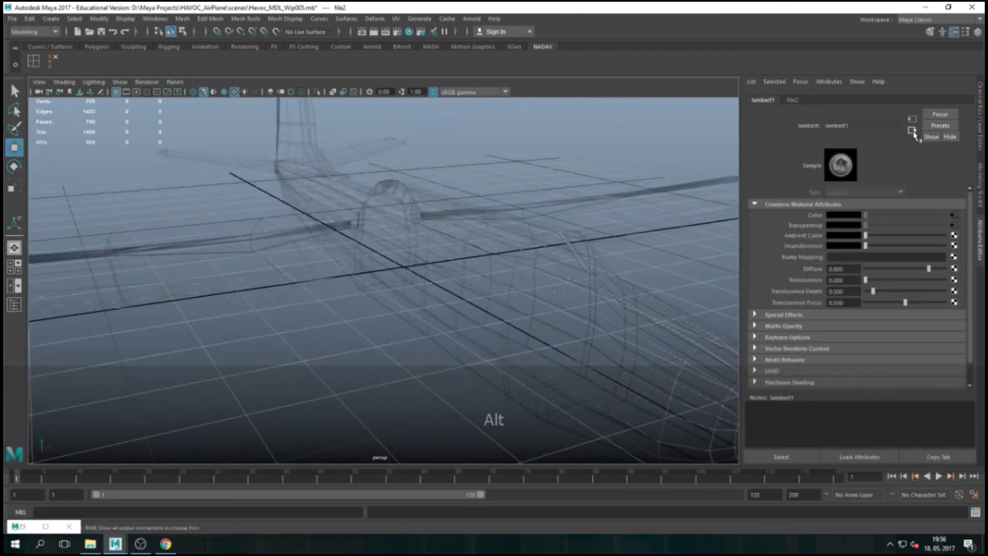
right_click(803, 226)
left_click(832, 249)
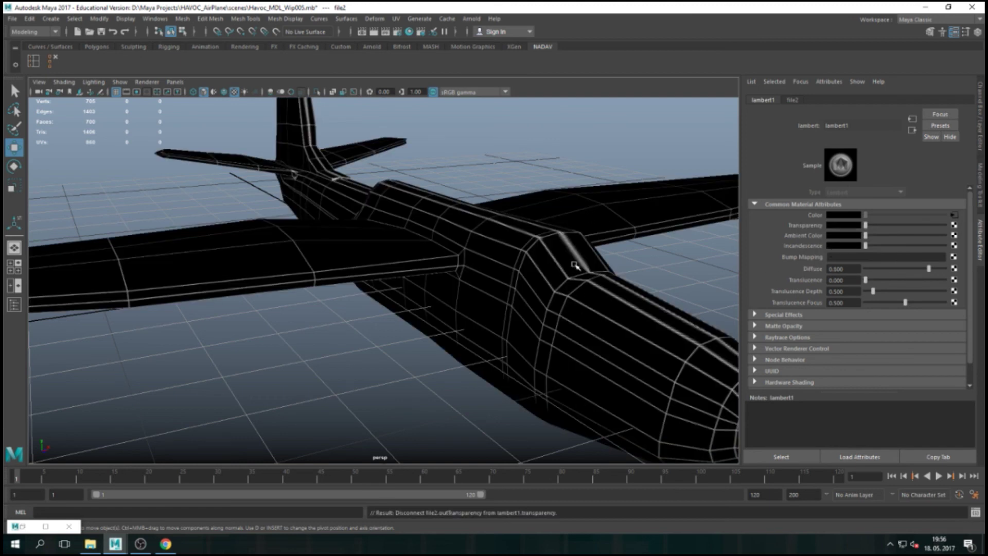
Examine the UV snapshot texture on the airplane's nose, fuselage, underside and wings, checking line thickness and stretching
left_click_drag(587, 285, 439, 311, "alt")
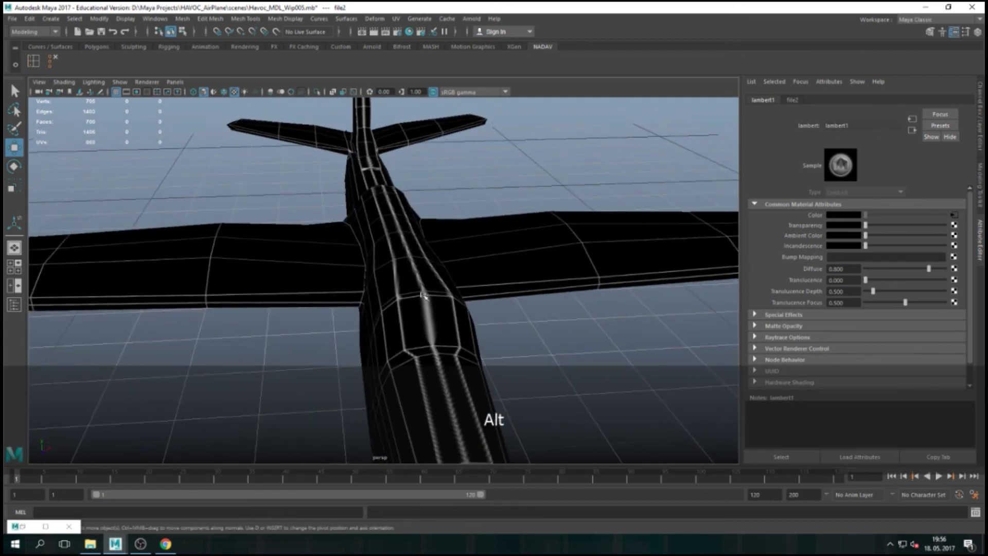
right_click_drag(463, 353, 470, 258, "alt")
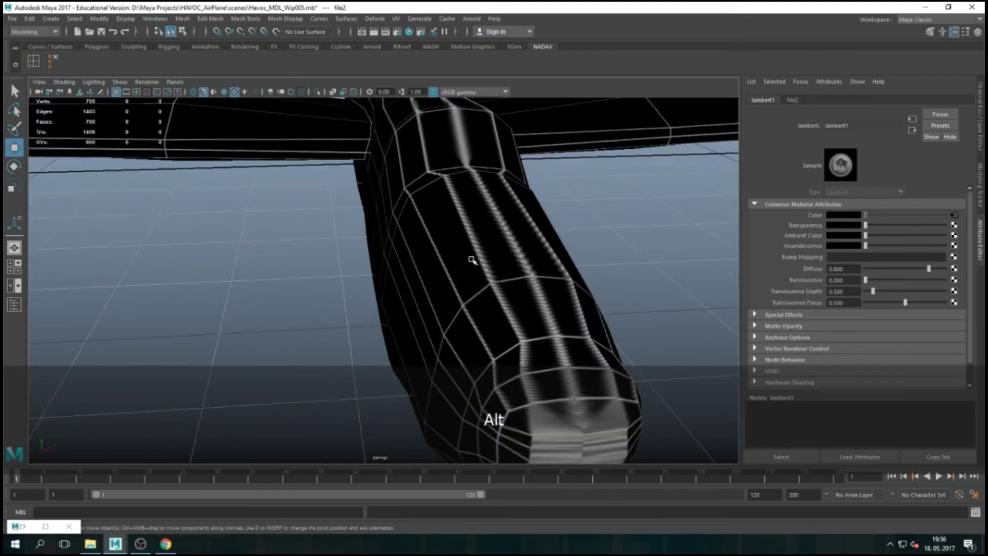
left_click_drag(606, 404, 540, 371, "alt")
middle_click_drag(540, 370, 389, 270, "alt")
left_click_drag(388, 270, 471, 307, "alt")
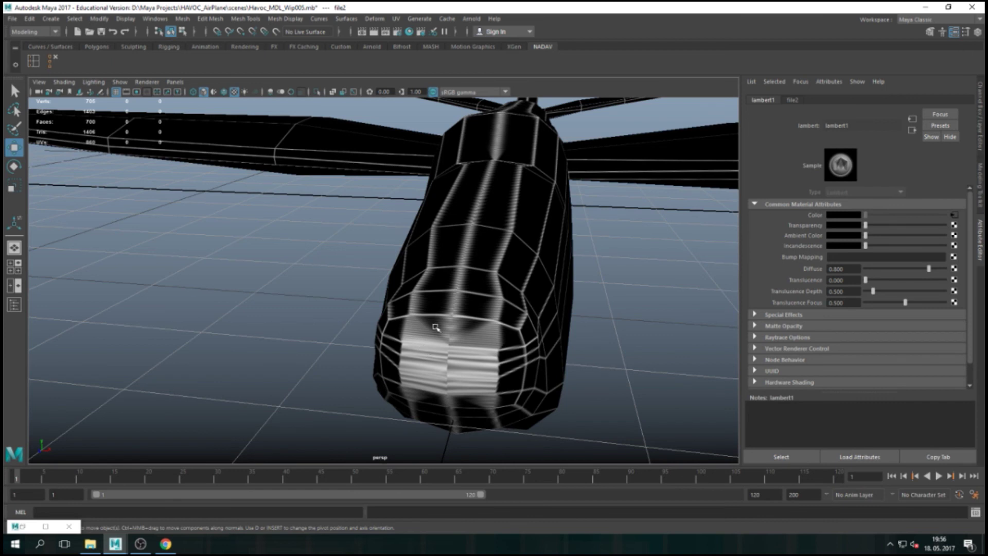
scroll(436, 327, "down", 6)
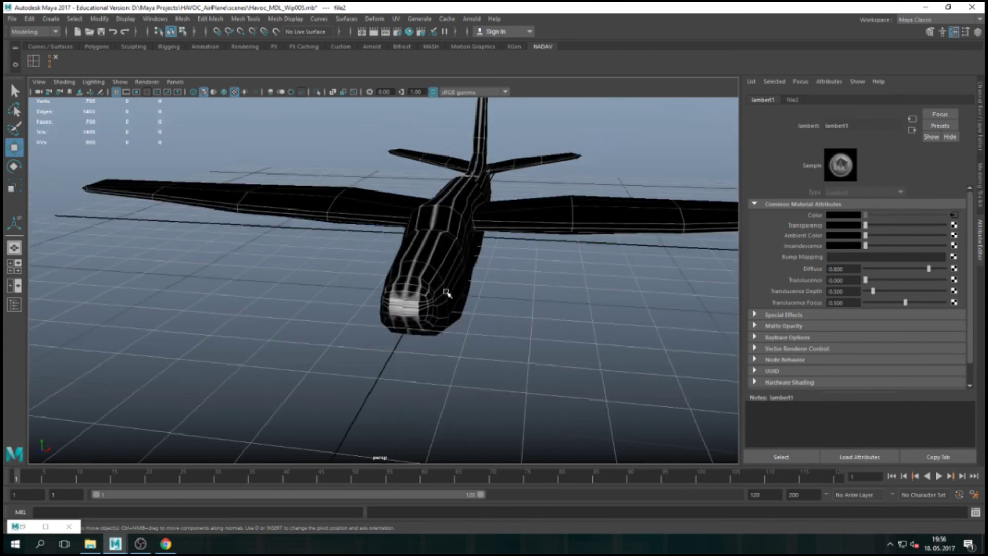
left_click_drag(540, 222, 532, 146, "alt")
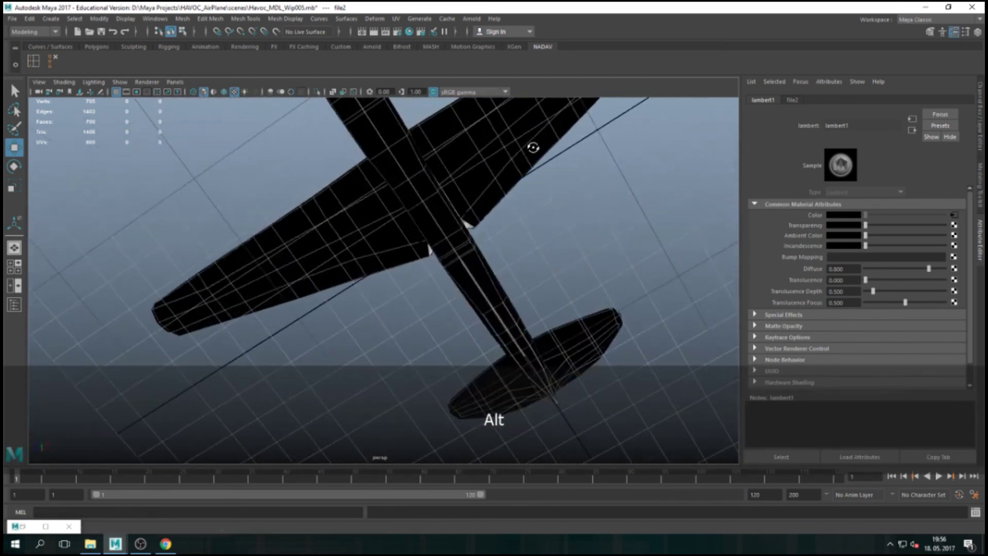
right_click_drag(503, 315, 578, 325, "alt")
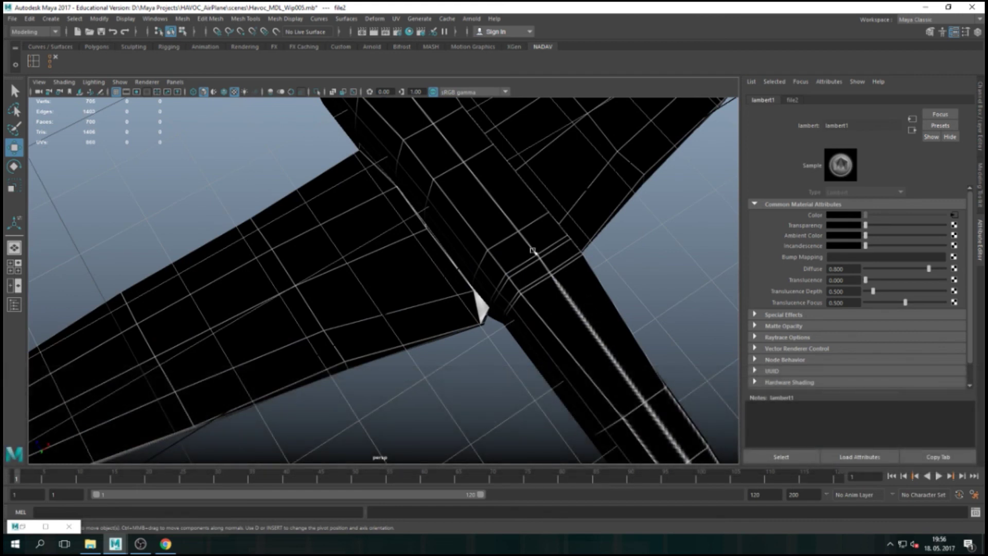
left_click_drag(517, 363, 539, 278, "alt")
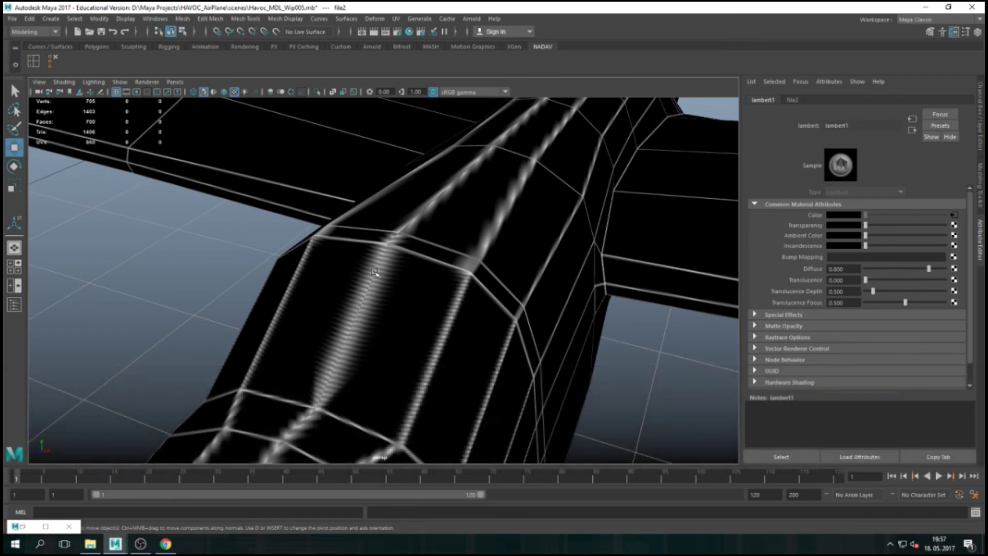
scroll(443, 295, "down", 5)
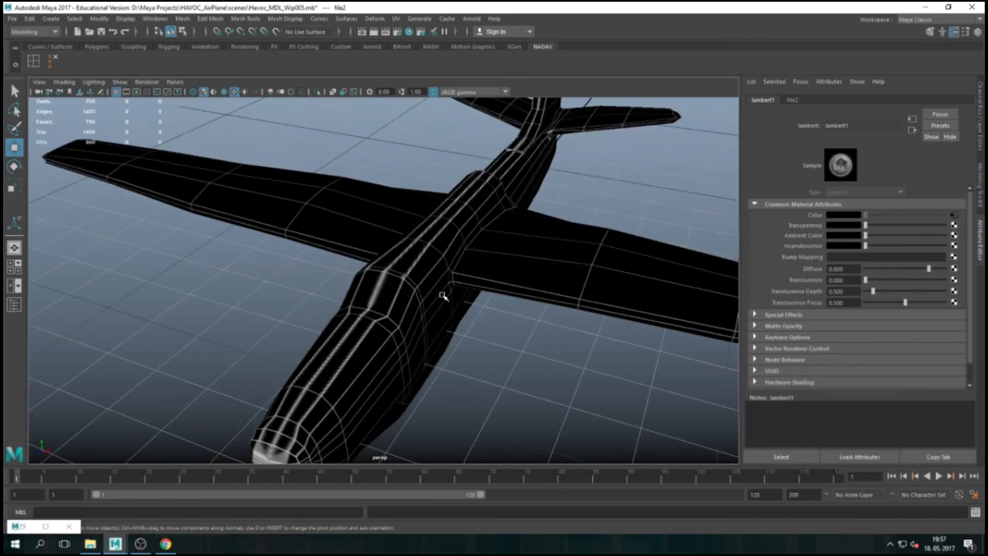
scroll(443, 296, "down", 5)
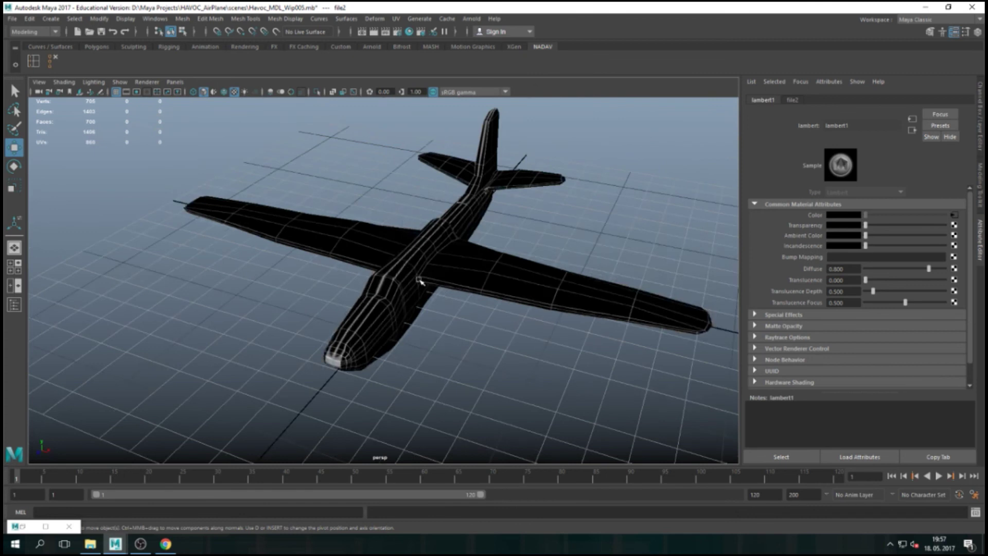
scroll(420, 282, "down", 4)
Clear the current selection and select the whole airplane object
left_click(589, 276)
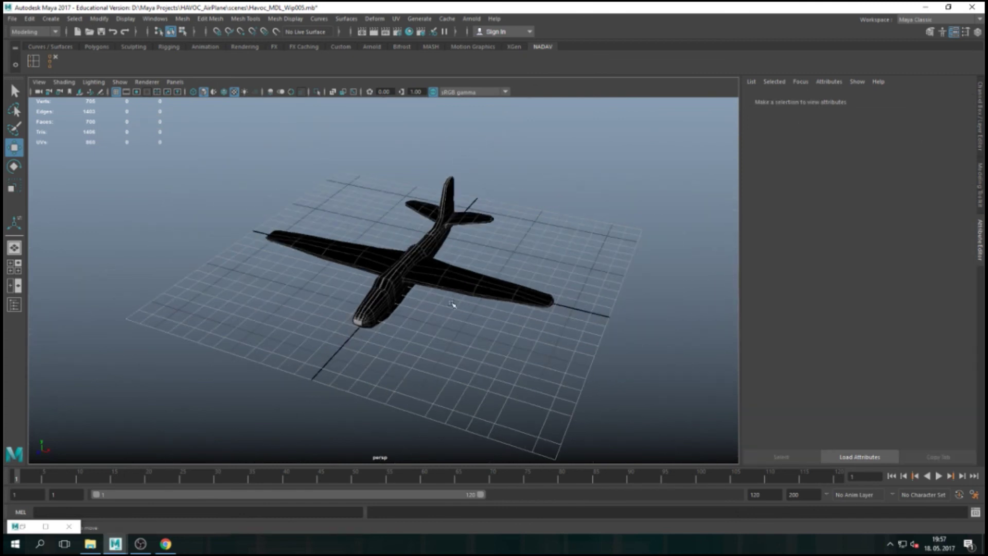
scroll(453, 305, "up", 5)
left_click(491, 290)
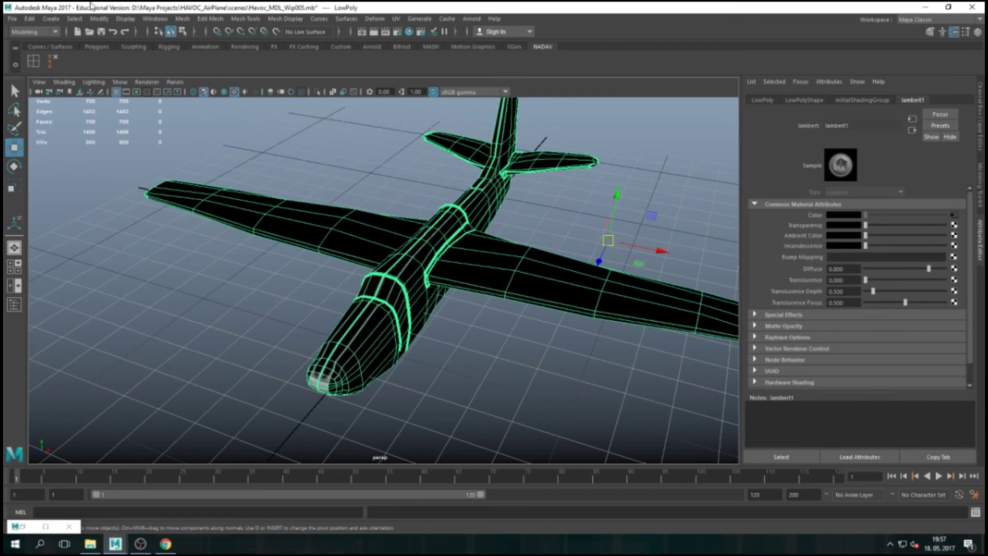